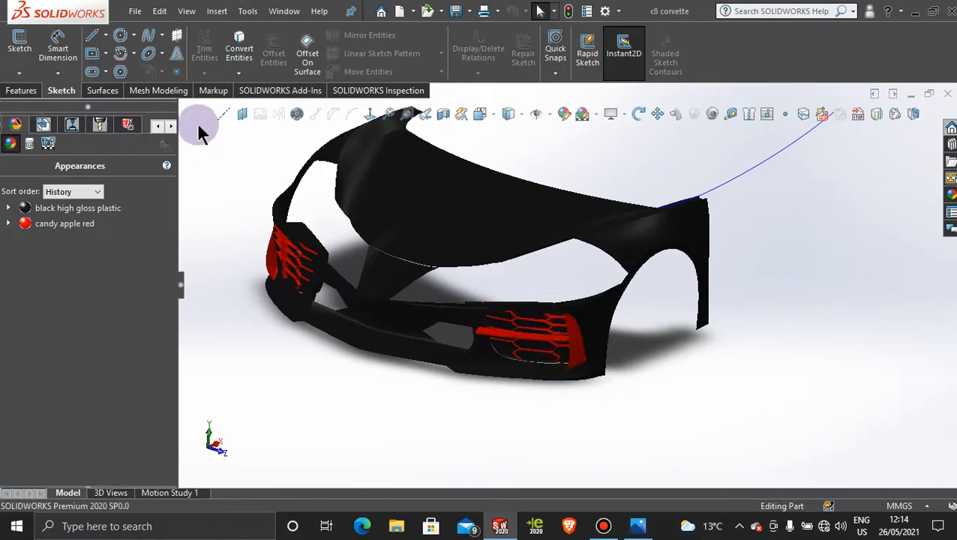
Delete the Thicken18 feature that forms the red horizontal bar across the side grille
left_click(157, 126)
left_click(158, 126)
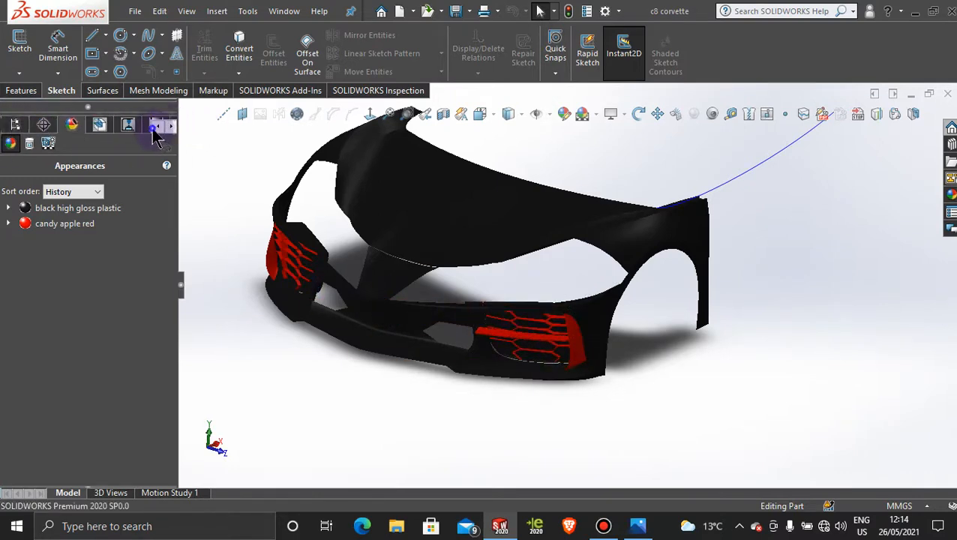
left_click(15, 125)
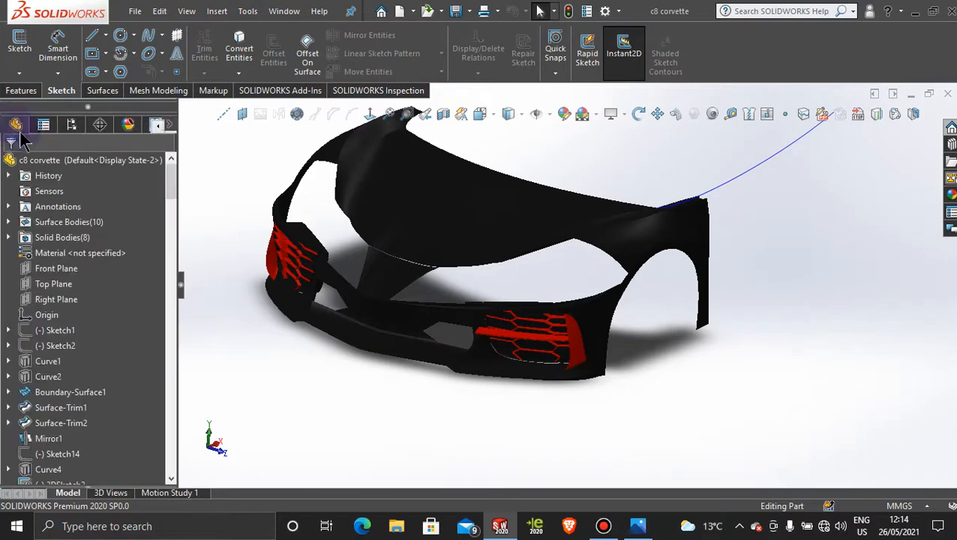
left_click(508, 339)
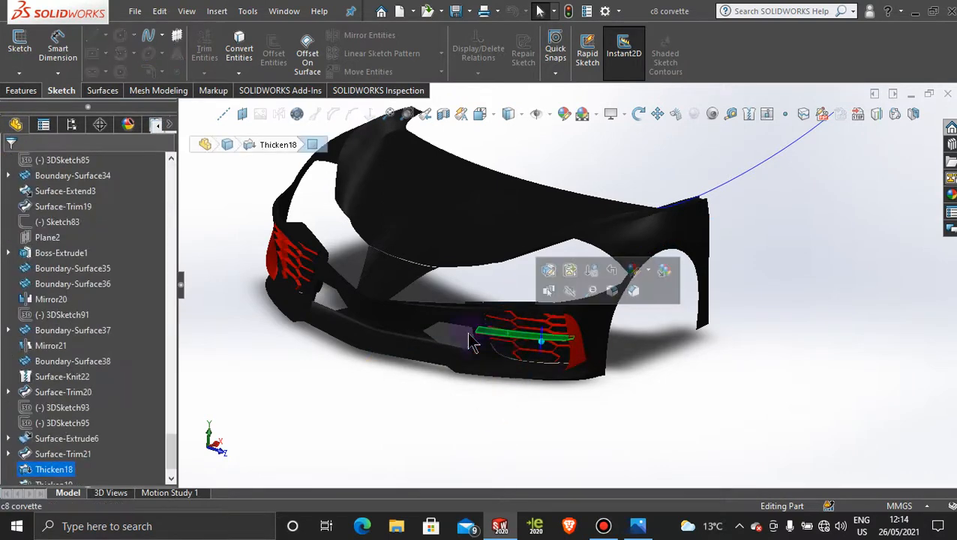
right_click(51, 471)
left_click(96, 322)
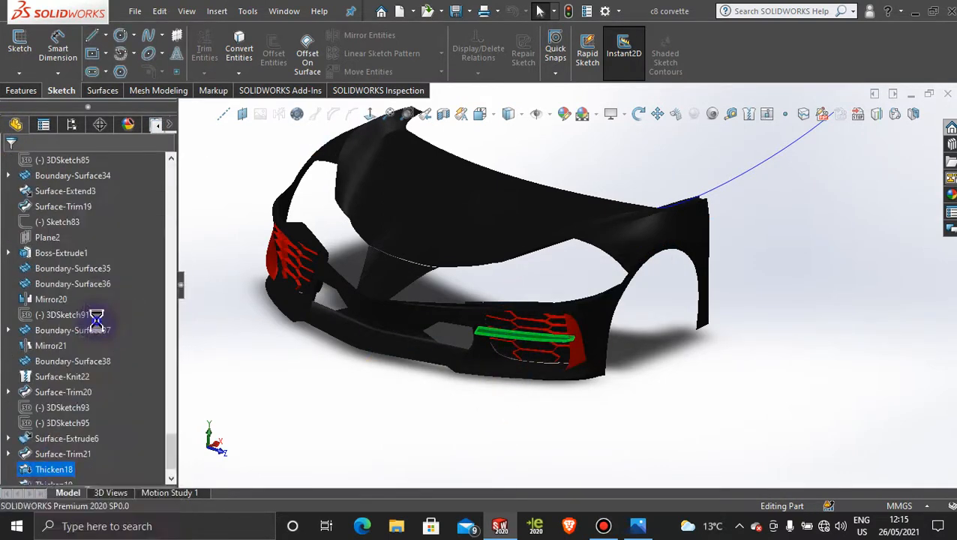
left_click(568, 194)
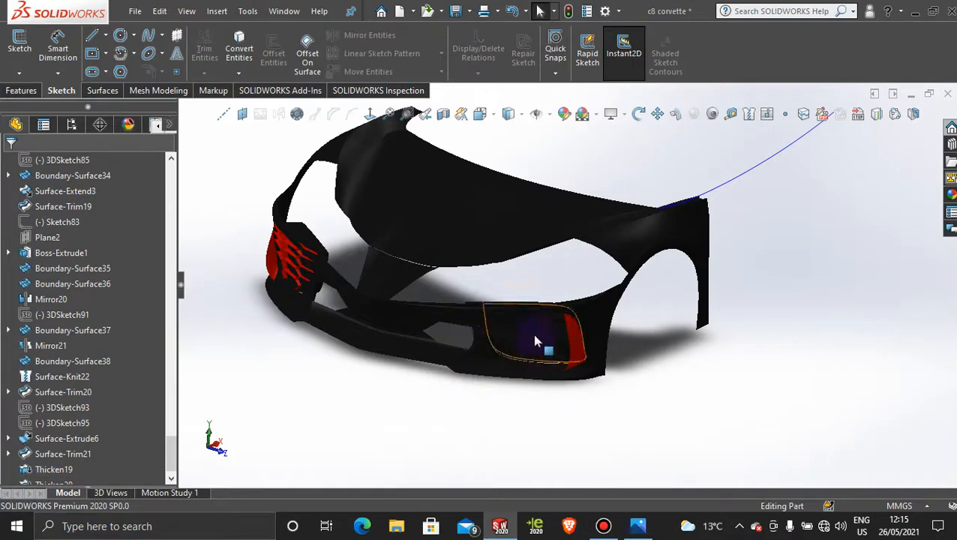
Remove the black high gloss plastic appearance from the model
scroll(479, 325, "down", 10)
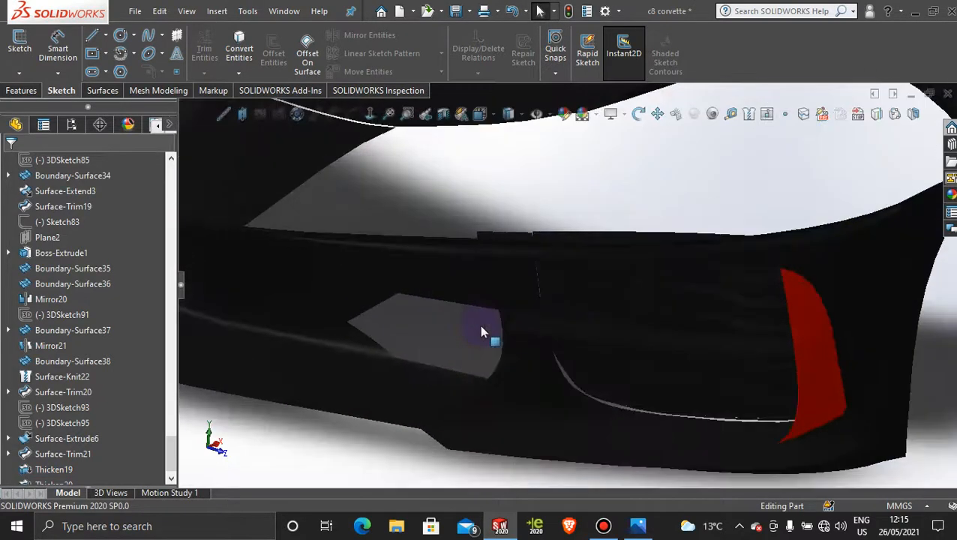
scroll(382, 384, "up", 5)
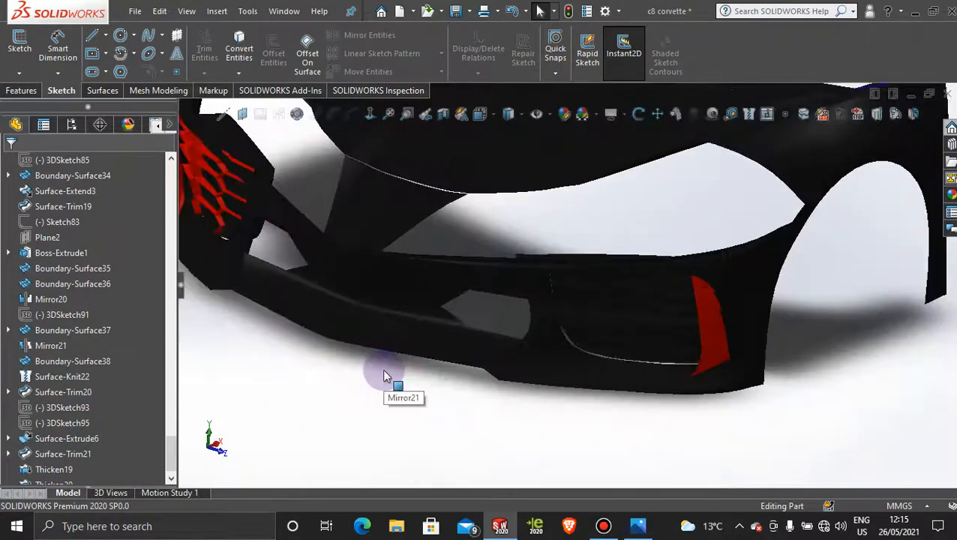
middle_click_drag(484, 310, 464, 306)
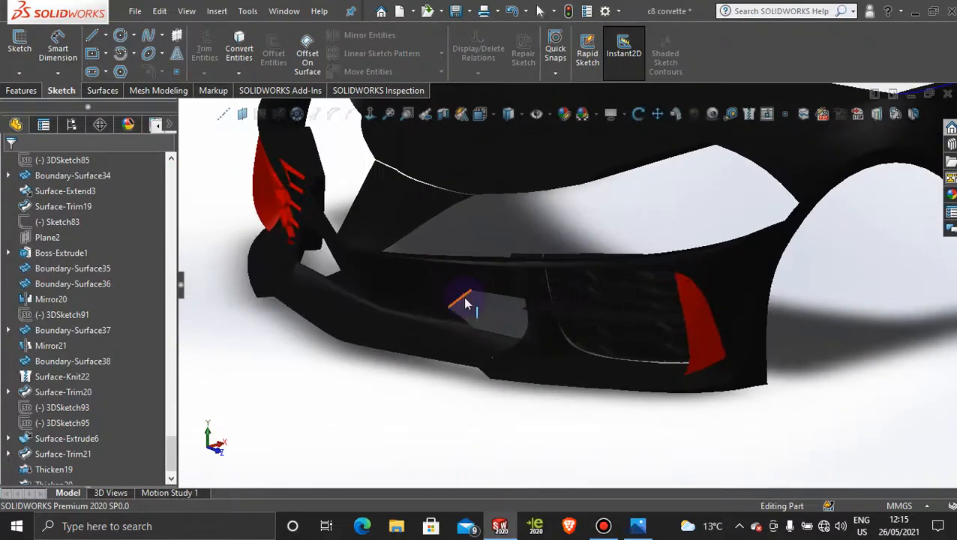
scroll(420, 352, "up", 3)
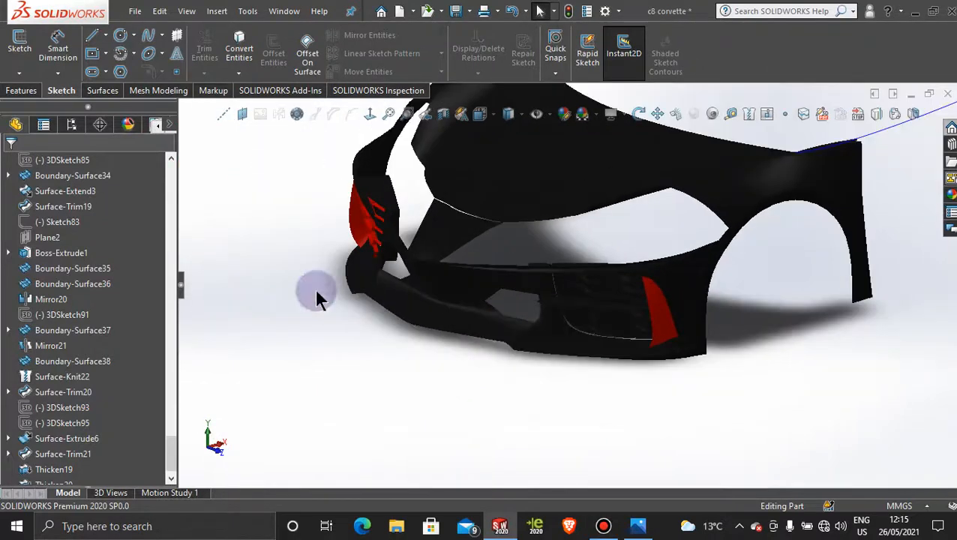
left_click(128, 126)
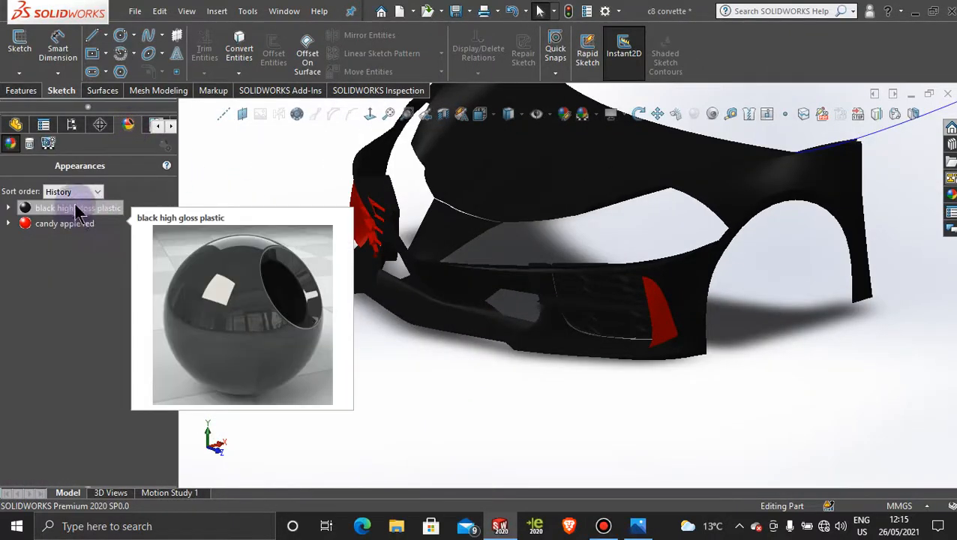
right_click(78, 210)
left_click(131, 264)
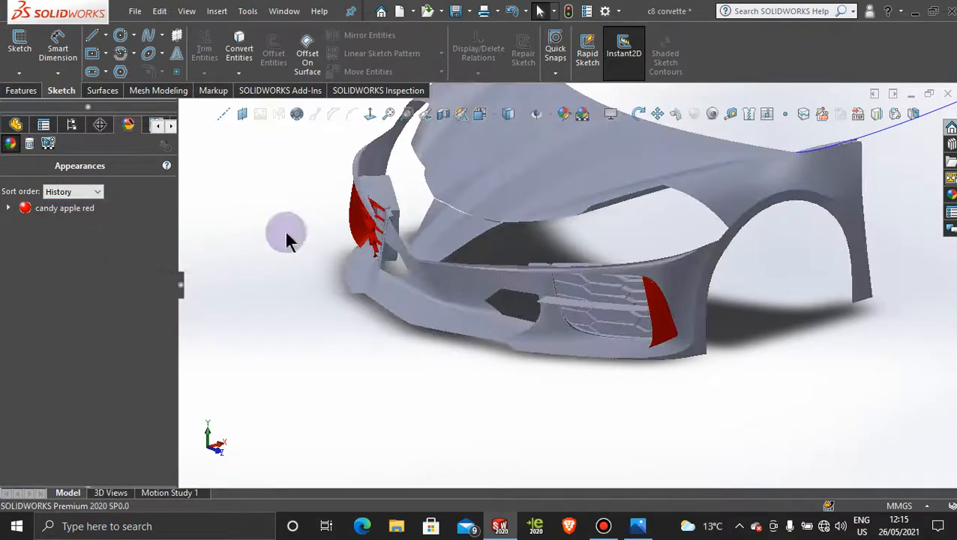
left_click(605, 526)
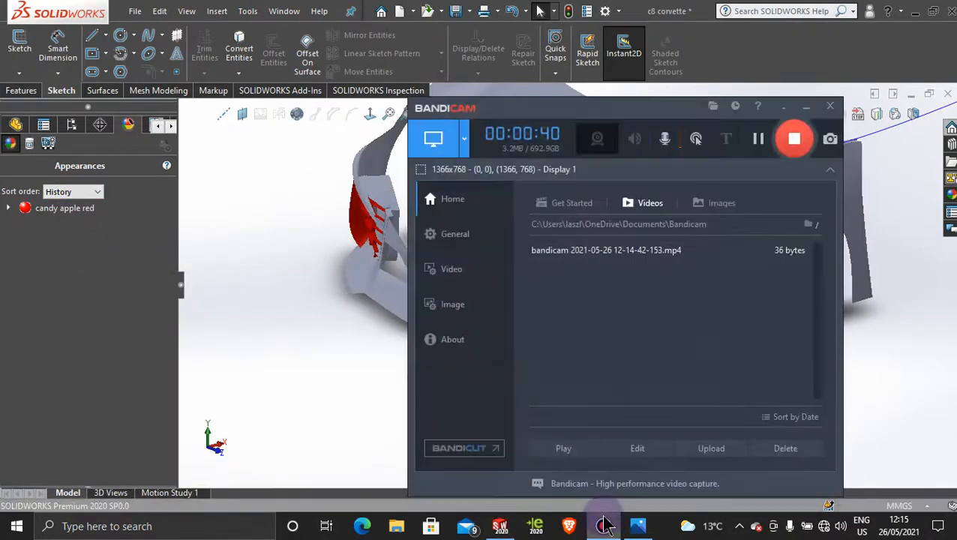
left_click(605, 526)
scroll(575, 234, "up", 3)
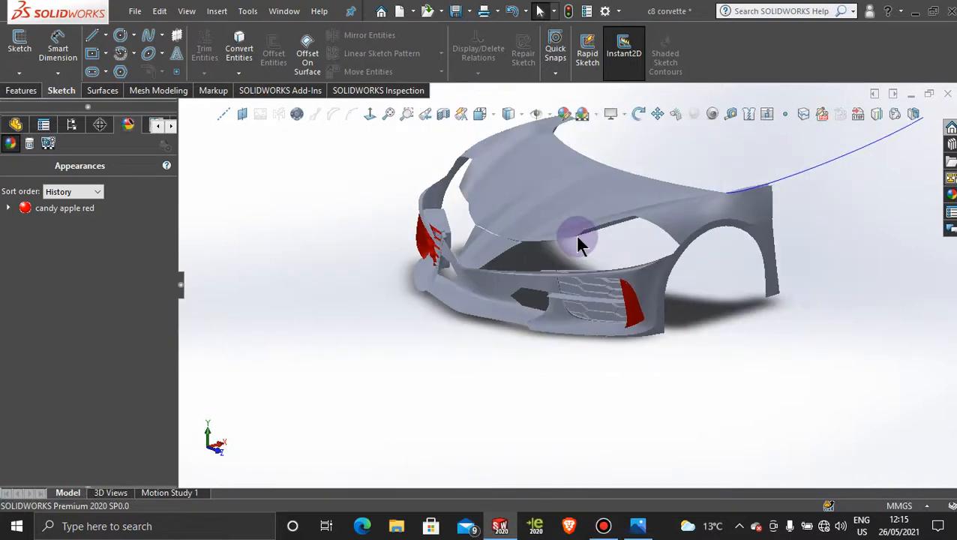
middle_click_drag(575, 234, 573, 263)
scroll(573, 263, "down", 4)
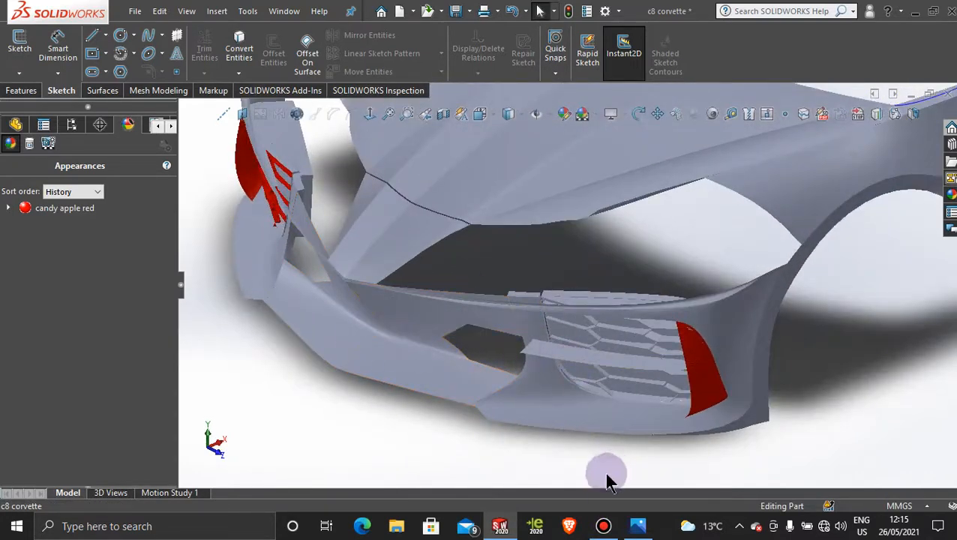
Switch to Photos to examine the bumper and air intakes in the Corvette C8 front reference image, then return to SOLIDWORKS
mouse_move(636, 530)
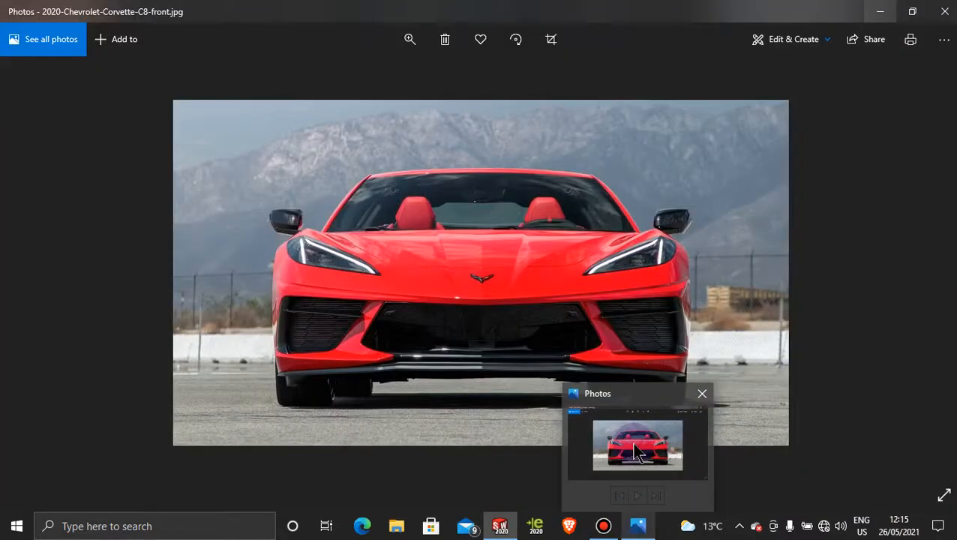
left_click(635, 450)
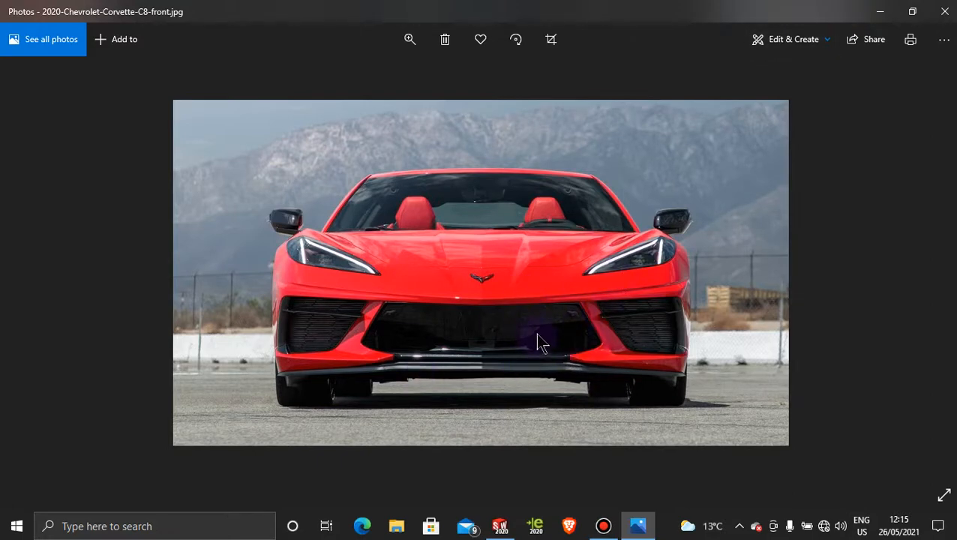
left_click(877, 14)
Hide the hood and fender surface body containing the Surface-Fill1 face
middle_click_drag(578, 252, 573, 268)
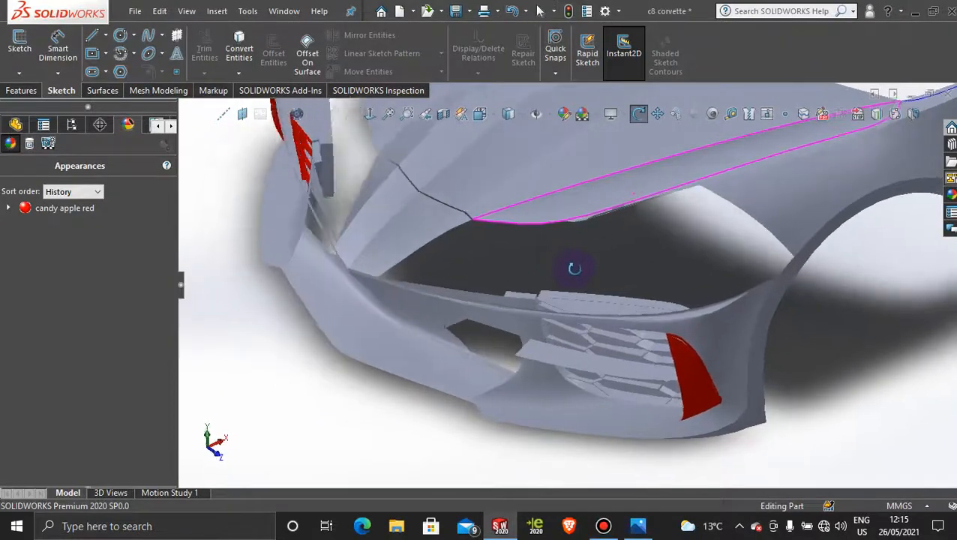
scroll(571, 270, "up", 3)
scroll(555, 228, "down", 3)
left_click(643, 190)
right_click(643, 191)
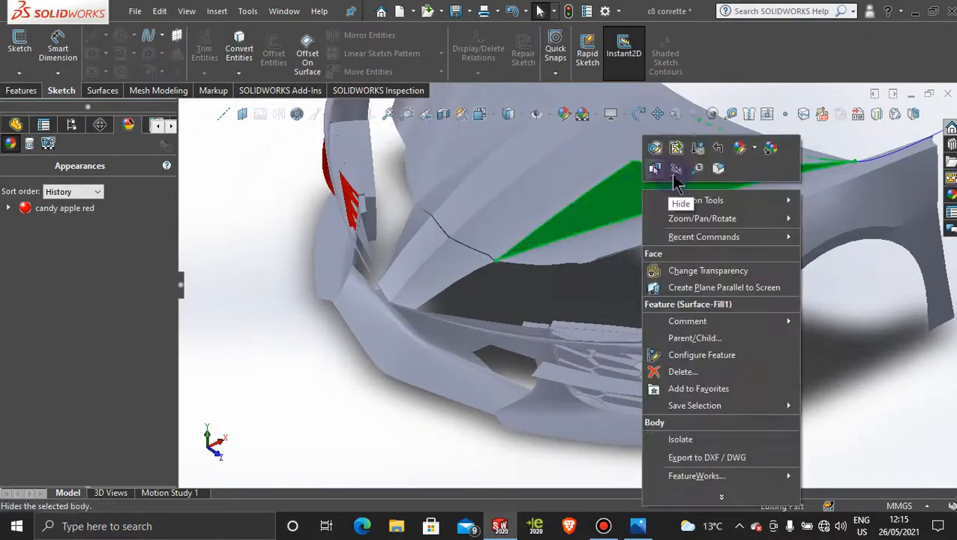
left_click(669, 173)
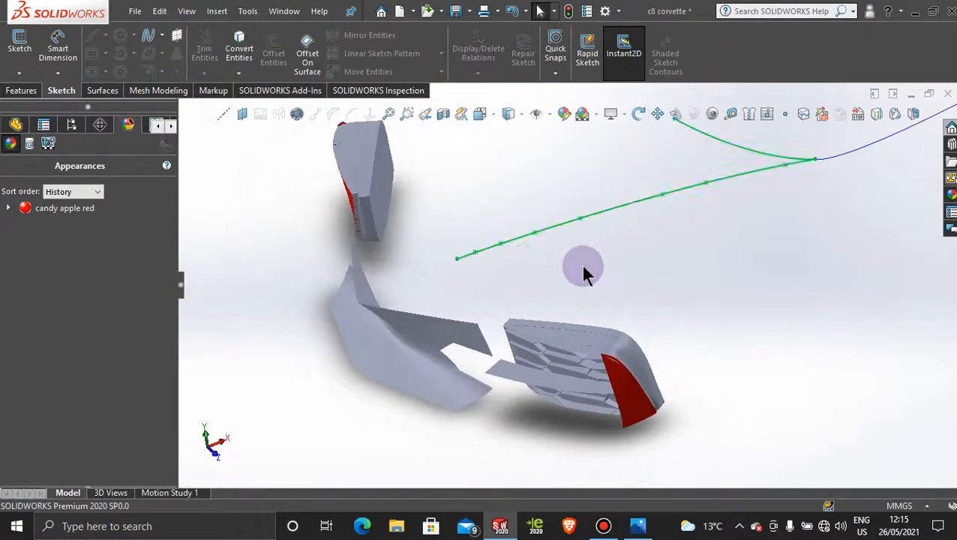
Create an offset surface 10 mm from the lower bumper face around the air intake opening
mouse_move(580, 264)
middle_mouse_down()
mouse_move(602, 230)
mouse_move(506, 247)
mouse_move(501, 239)
middle_mouse_up()
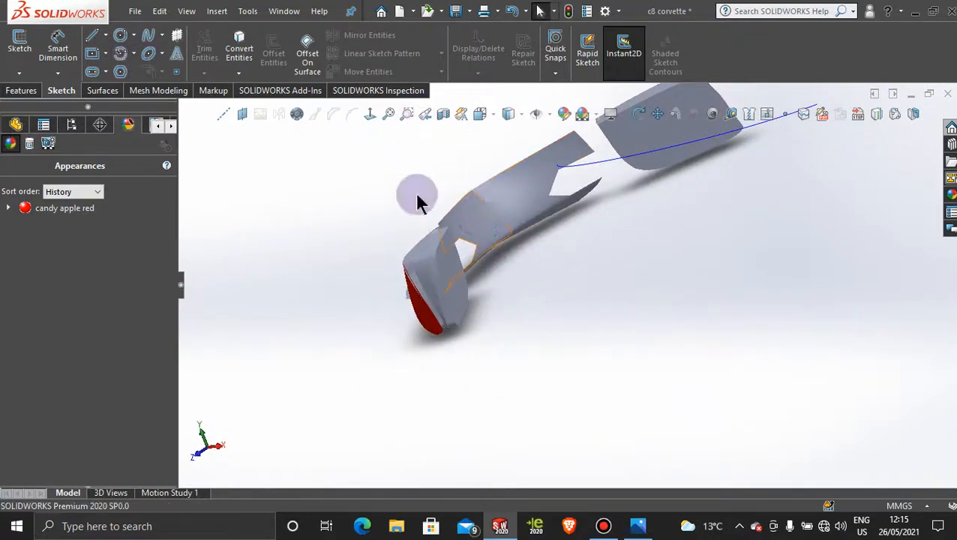
left_click(103, 90)
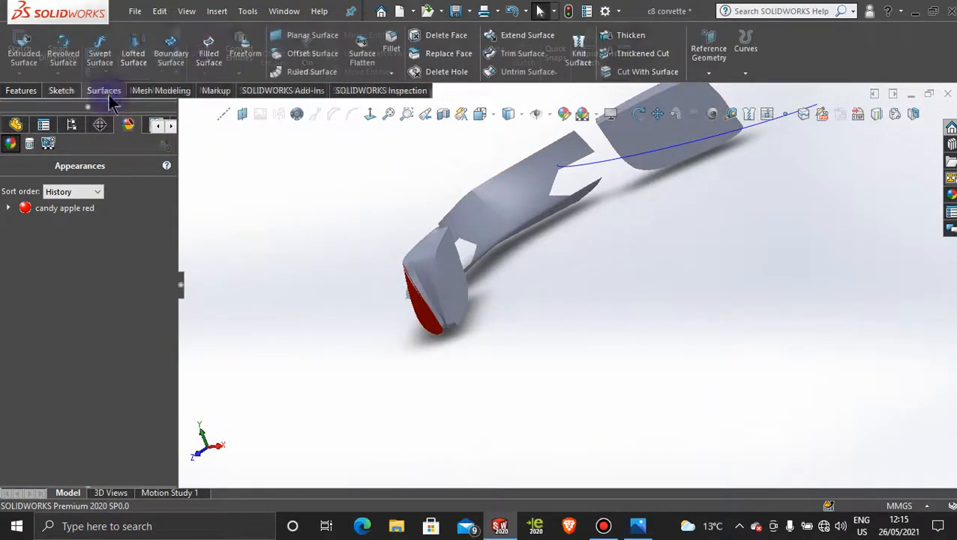
left_click(311, 56)
left_click(456, 209)
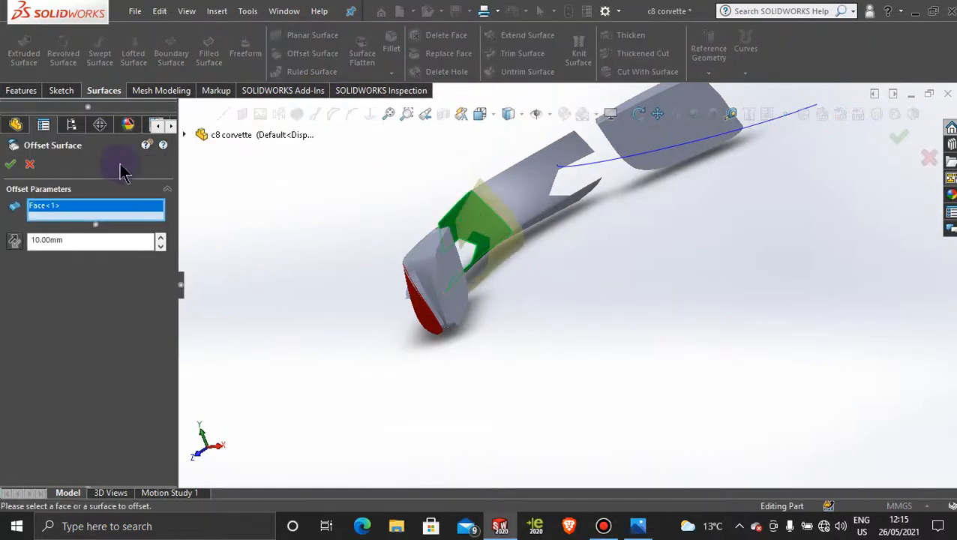
left_click(10, 165)
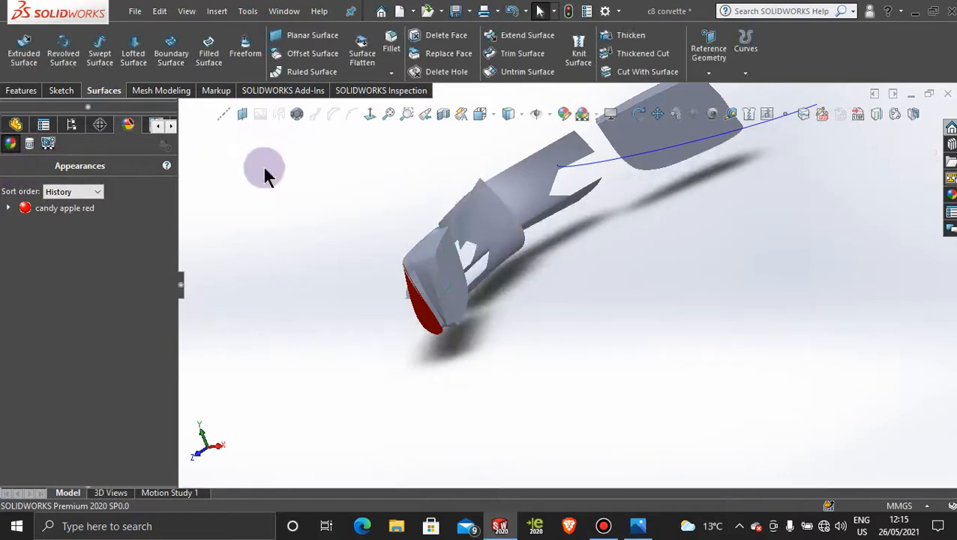
Hide the original Mirror21 bumper surface body, leaving the offset surface in view
middle_click_drag(424, 171, 513, 192)
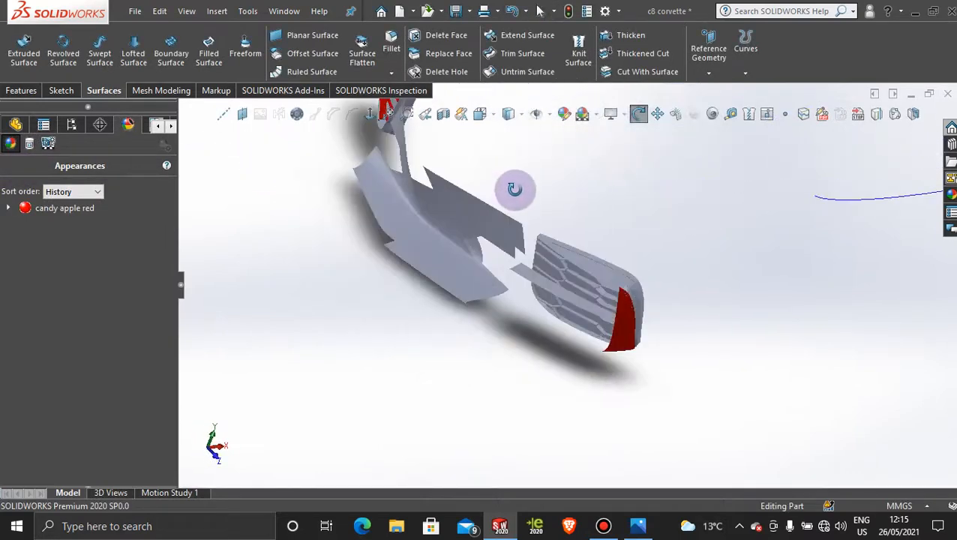
right_click(443, 210)
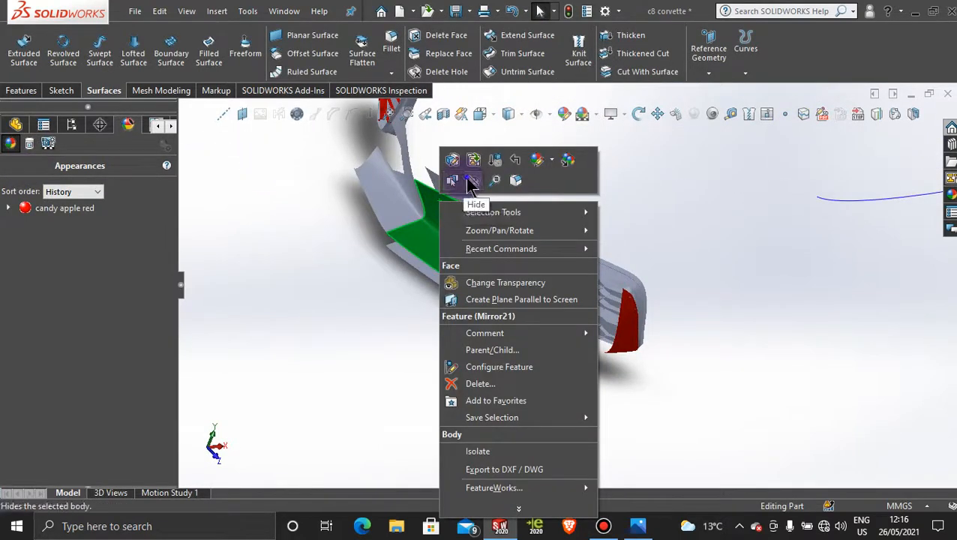
left_click(469, 182)
middle_click_drag(455, 241, 506, 243)
scroll(507, 245, "down", 4)
middle_click_drag(540, 278, 568, 290)
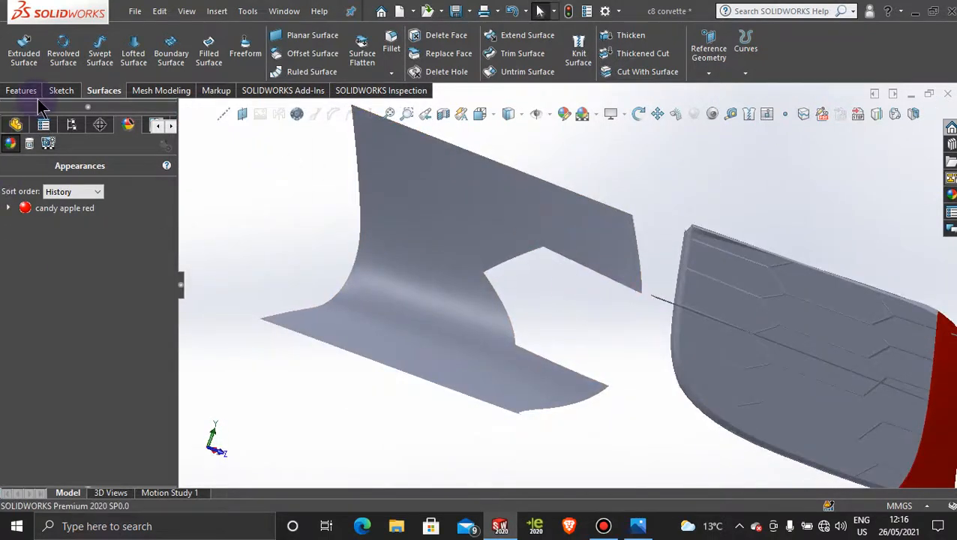
Start a 3D sketch and draw a two-point spline between the offset surface's upper and lower corners, across the open side of its notch
left_click(60, 90)
left_click(19, 73)
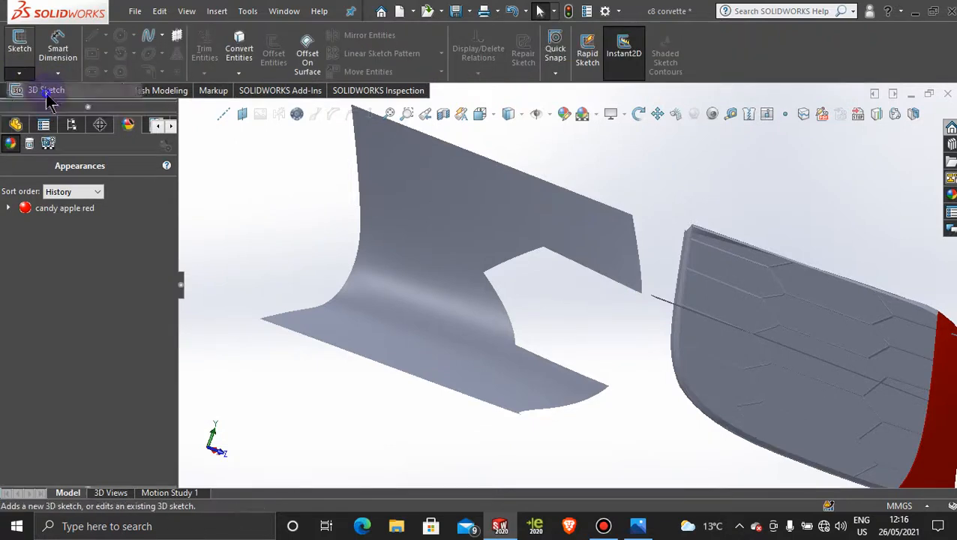
left_click(47, 91)
left_click(152, 45)
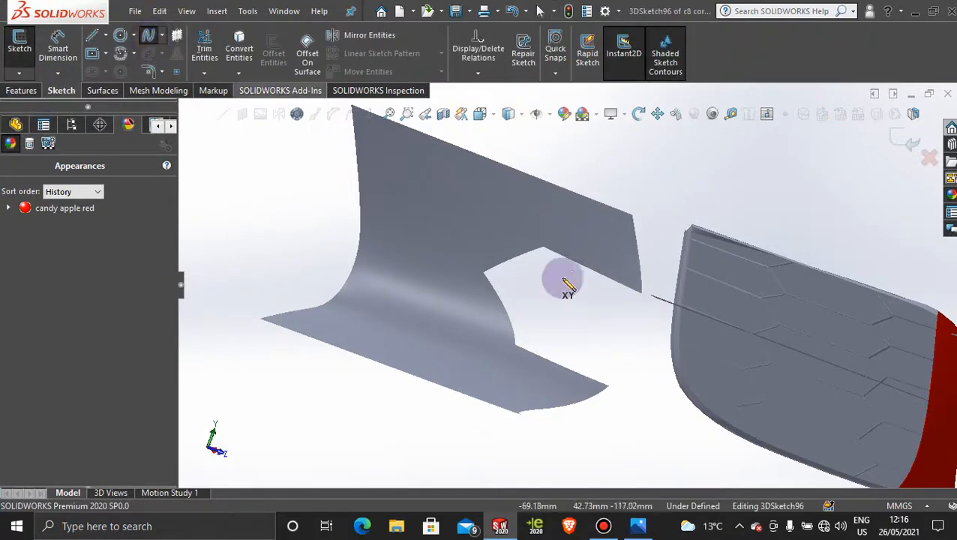
left_click(642, 294)
left_click(608, 393)
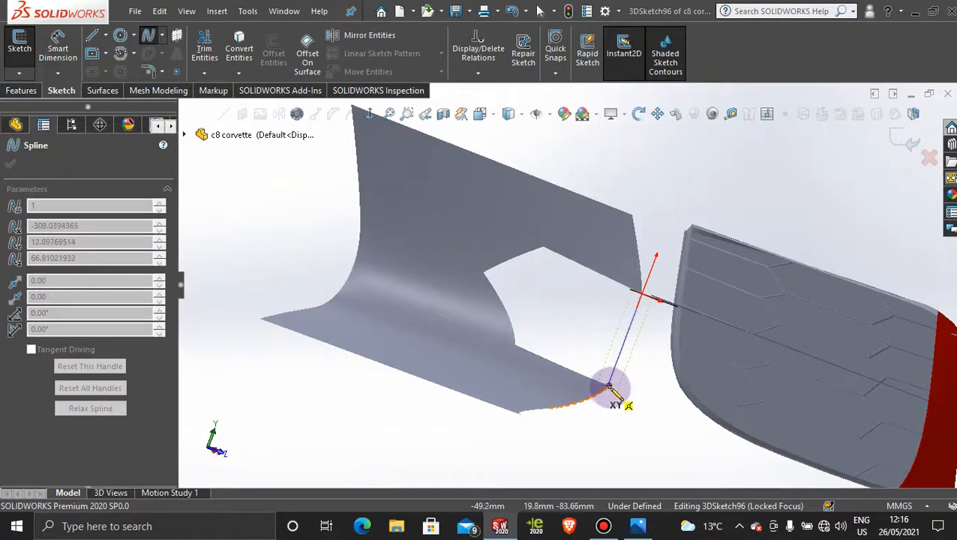
double_click(608, 389)
Make the spline tangent to the offset surface's upper side edge
scroll(622, 382, "down", 3)
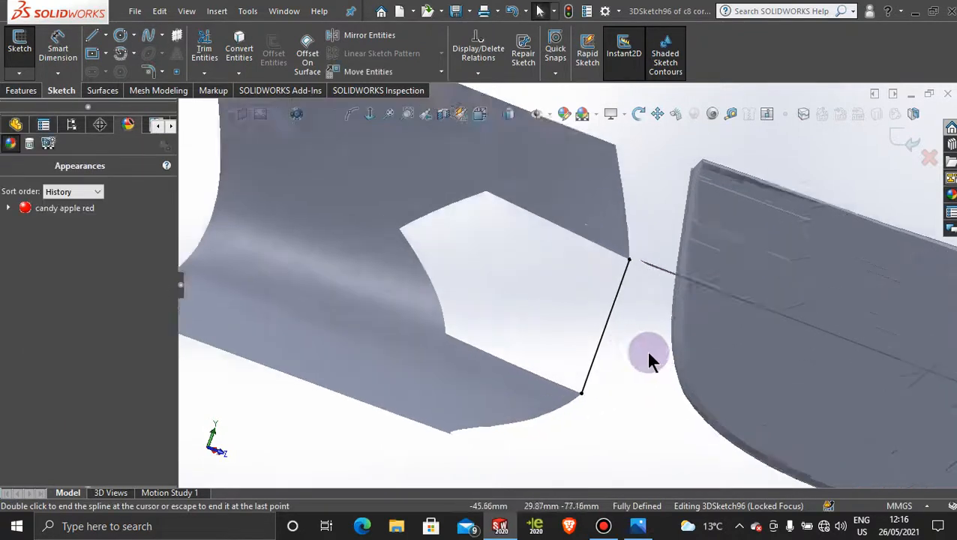
scroll(649, 360, "down", 3)
left_click(598, 153)
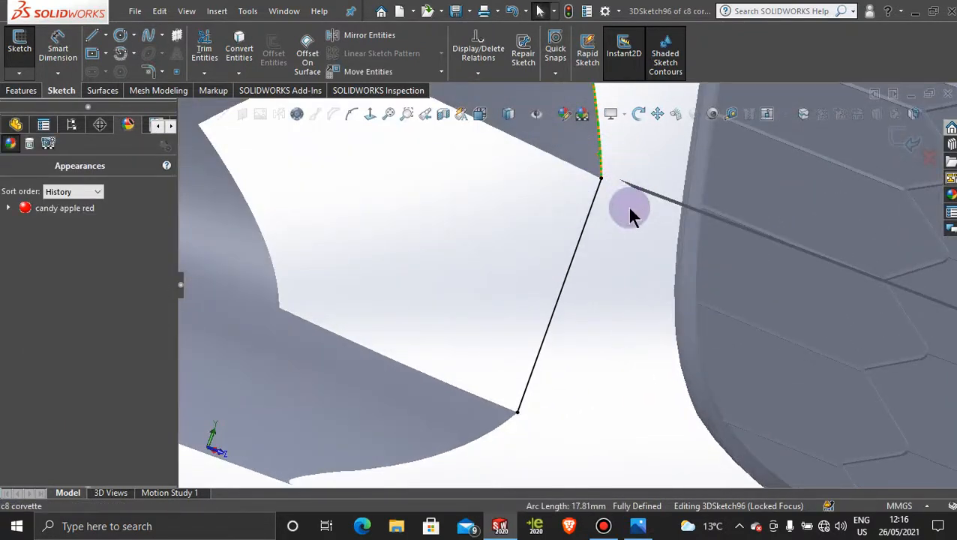
left_click(590, 222, "ctrl")
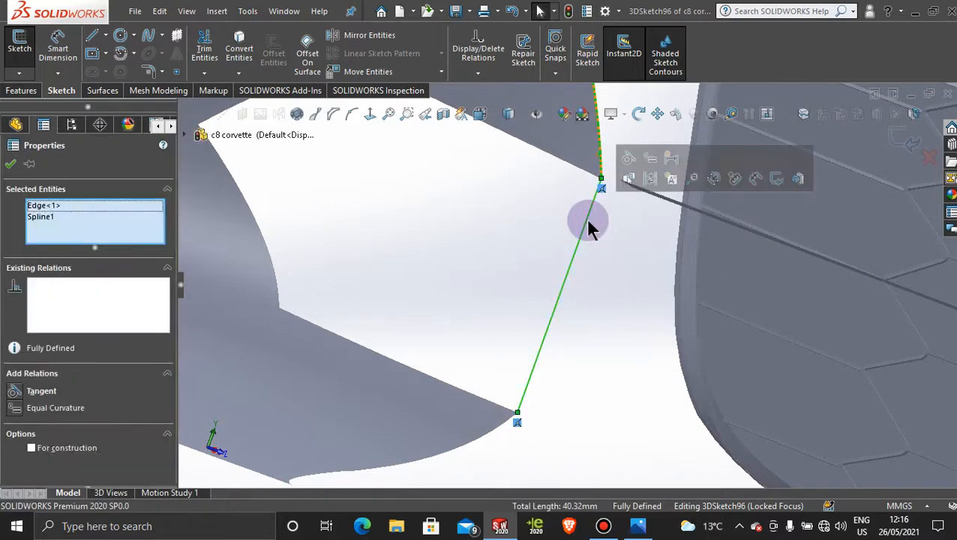
left_click(630, 160)
left_click(11, 164)
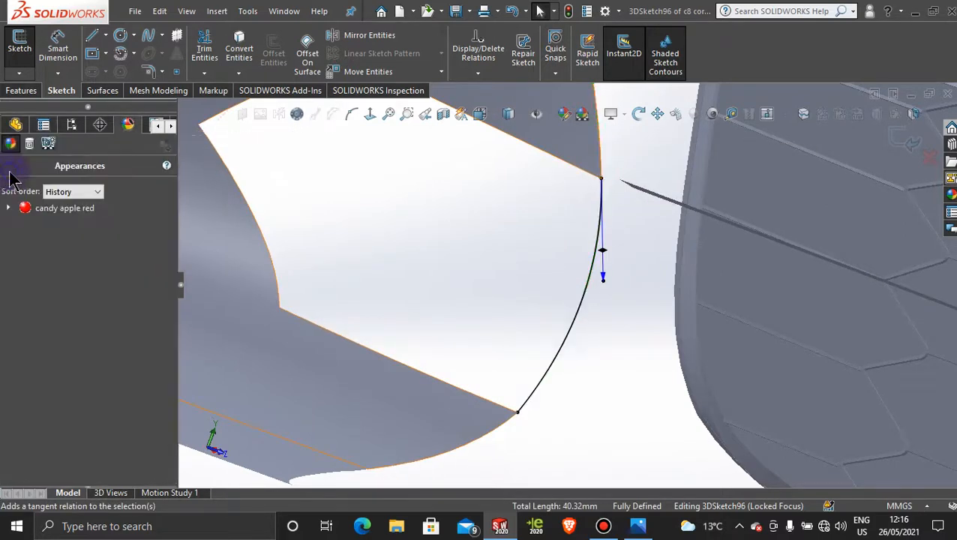
Make the spline tangent to the offset surface's lower side edge as well
left_click(559, 354)
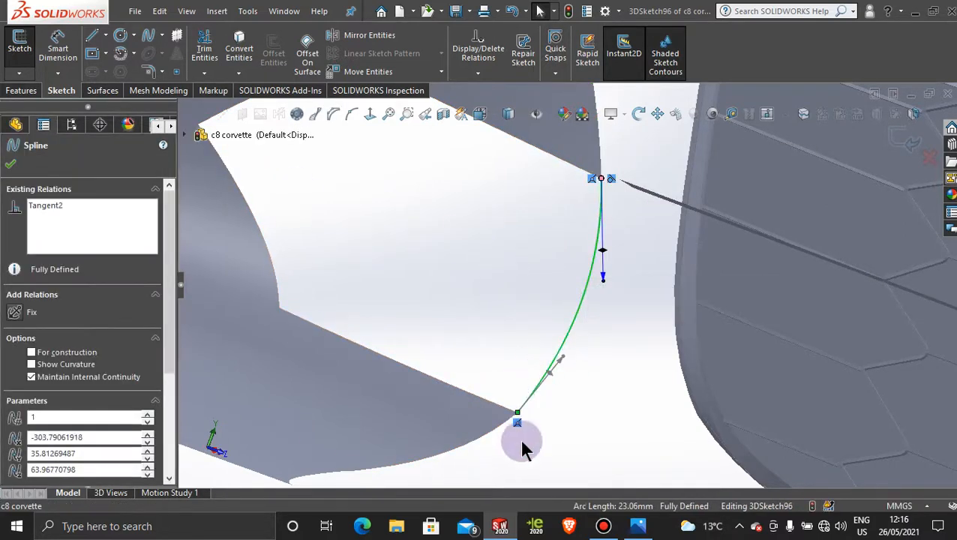
left_click(495, 434)
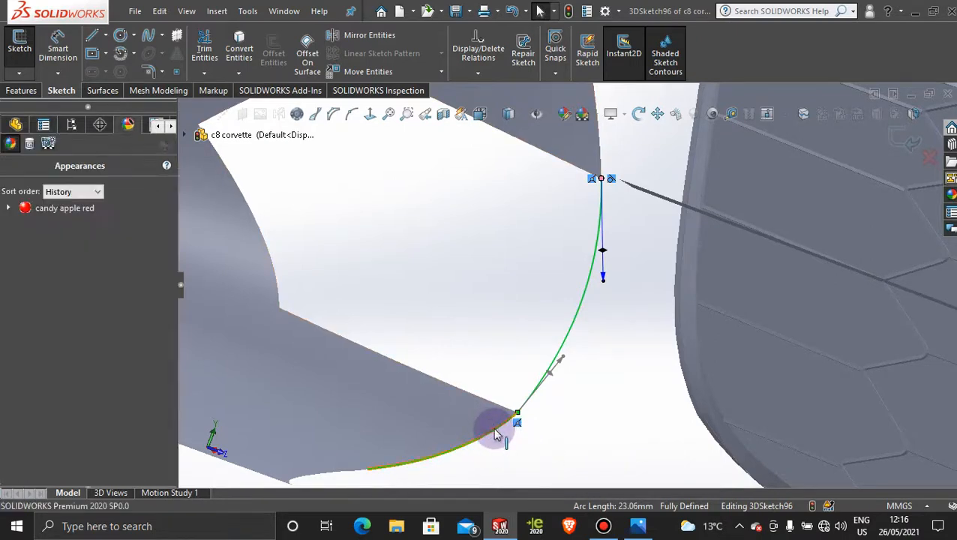
left_click(513, 417, "ctrl")
left_click(534, 367)
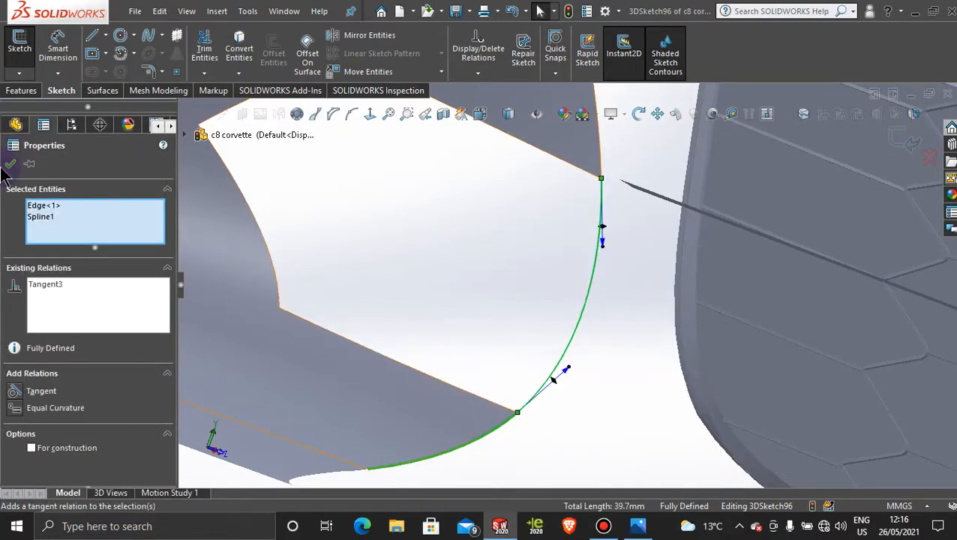
left_click(8, 165)
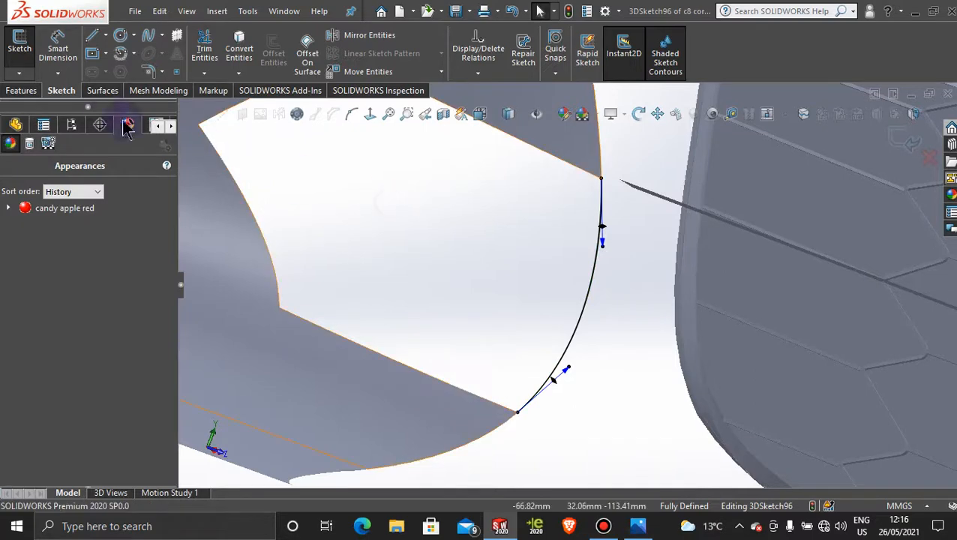
Exit the 3D sketch and start a filled surface bounded by the spline and the notch's four edges
left_click(104, 90)
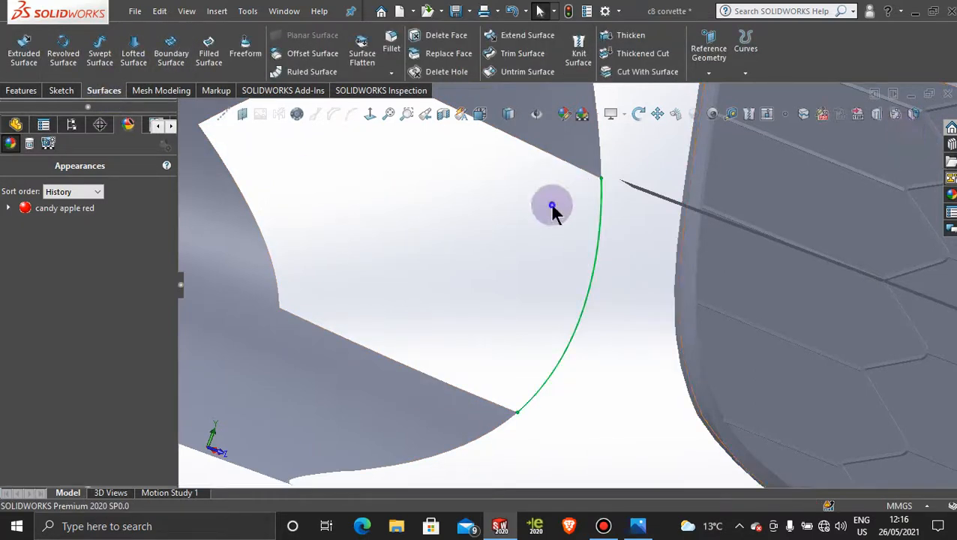
left_click(210, 53)
middle_click_drag(453, 162, 548, 253)
left_click(582, 276)
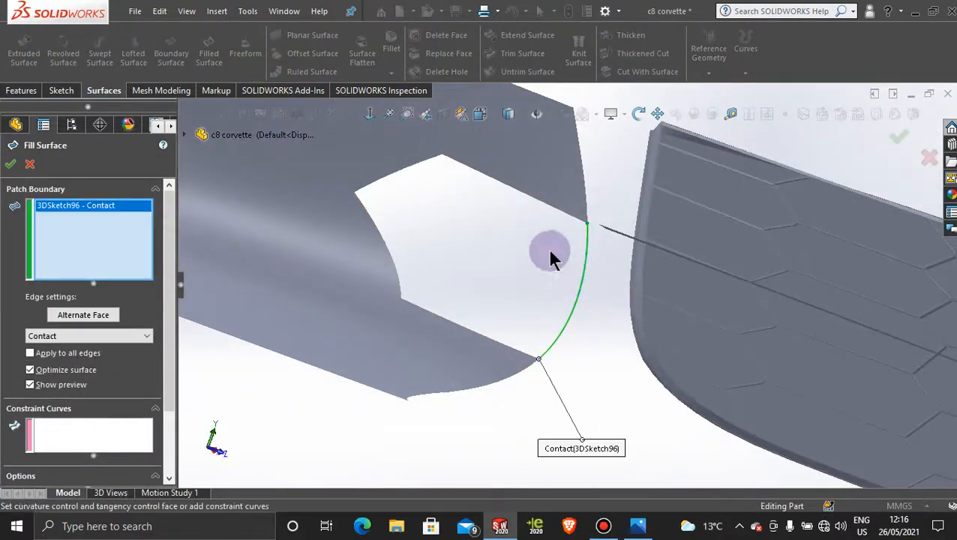
left_click(528, 201)
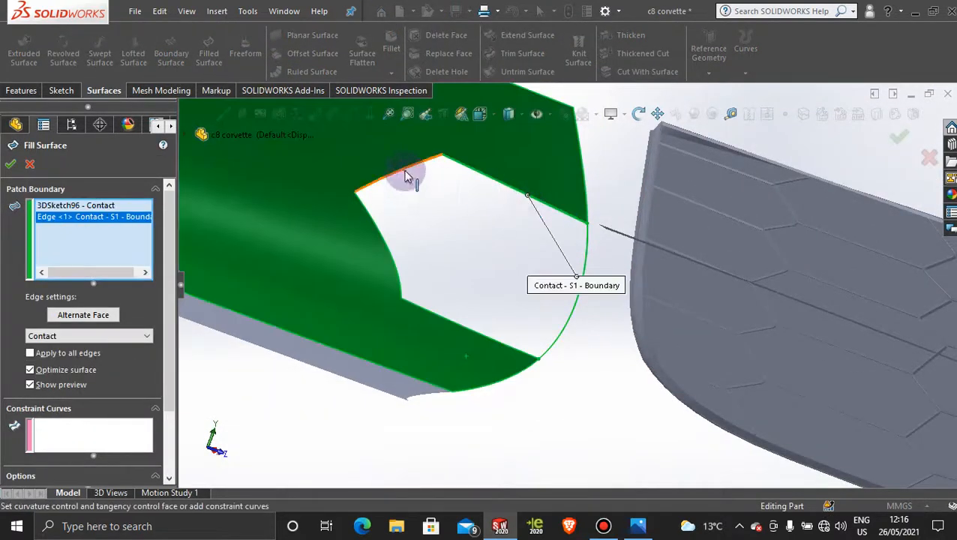
left_click(403, 180)
left_click(383, 238)
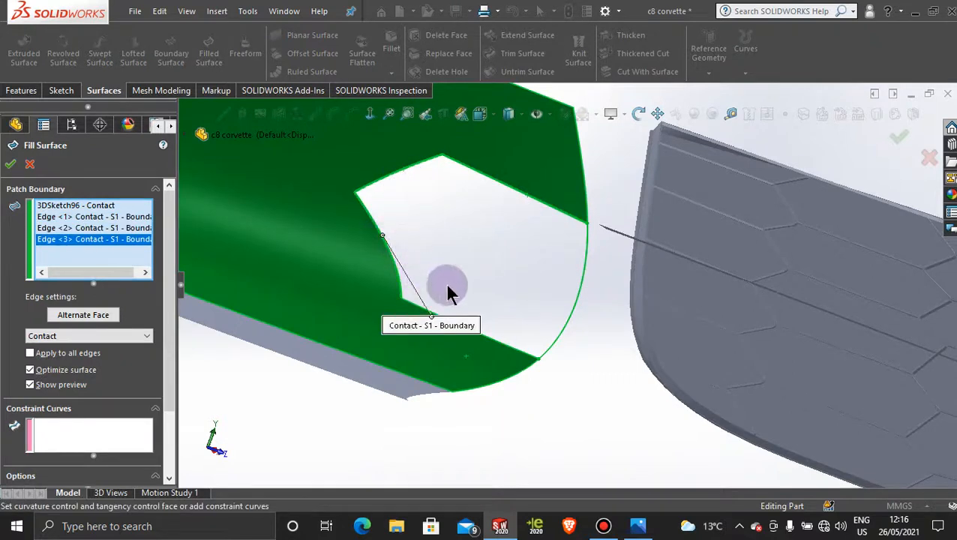
left_click(501, 343)
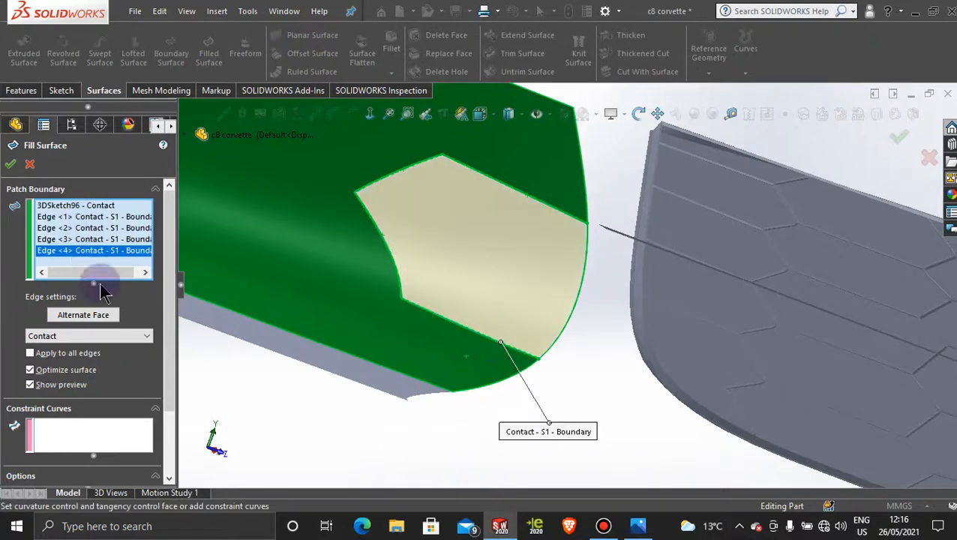
Set the fill's lower notch edge to Tangent and create the filled surface
left_click(128, 338)
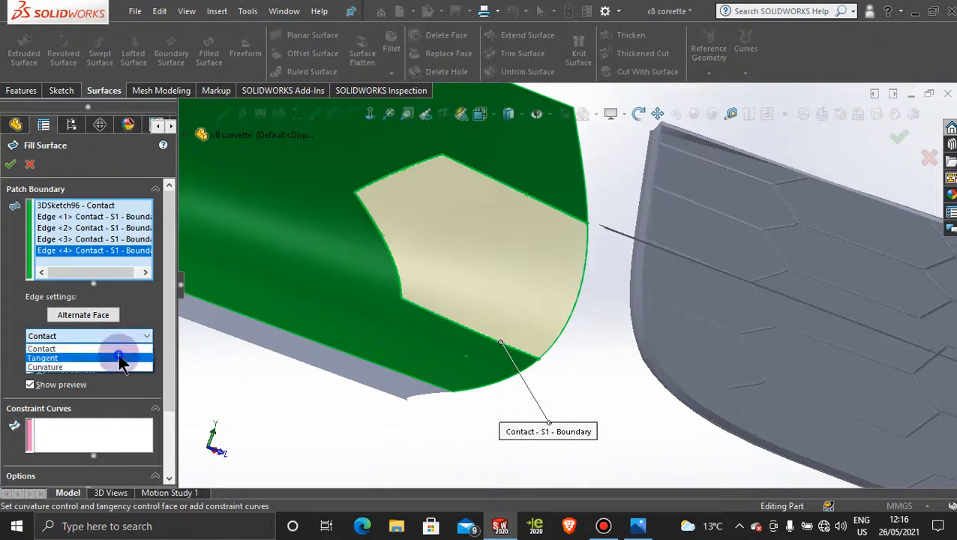
left_click(120, 359)
left_click(11, 165)
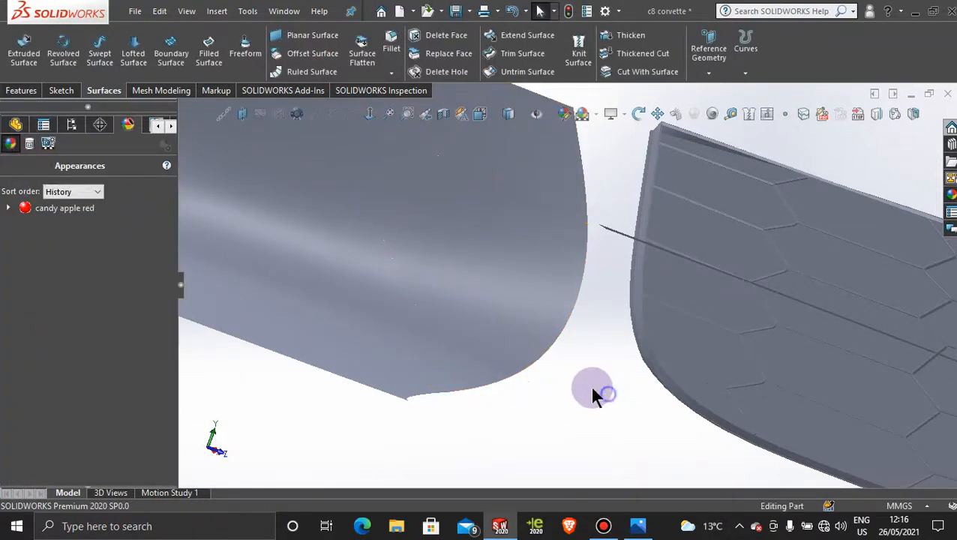
Start a new sketch on the Right Plane and view it face-on
left_click(483, 259)
scroll(544, 367, "up", 3)
middle_click_drag(544, 367, 515, 225)
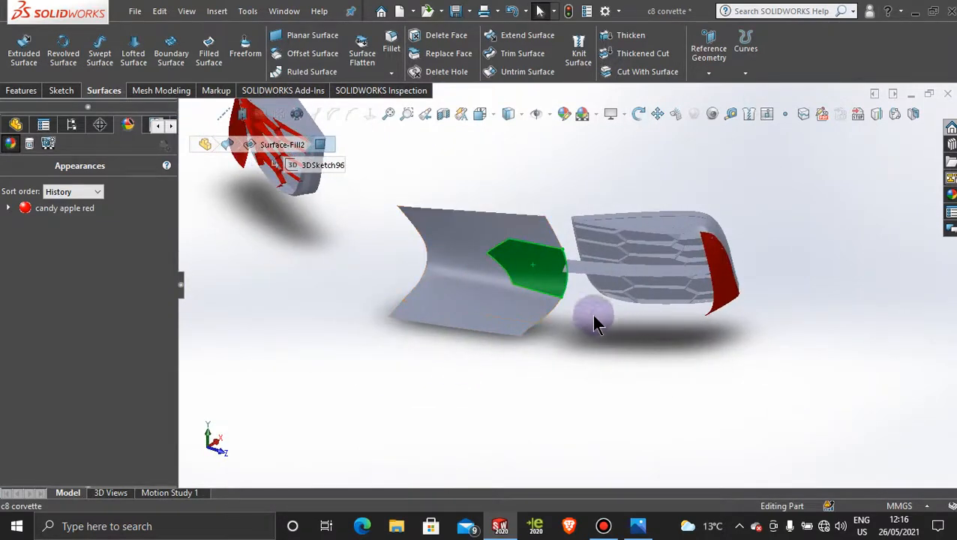
left_click(588, 335)
scroll(563, 311, "up", 5)
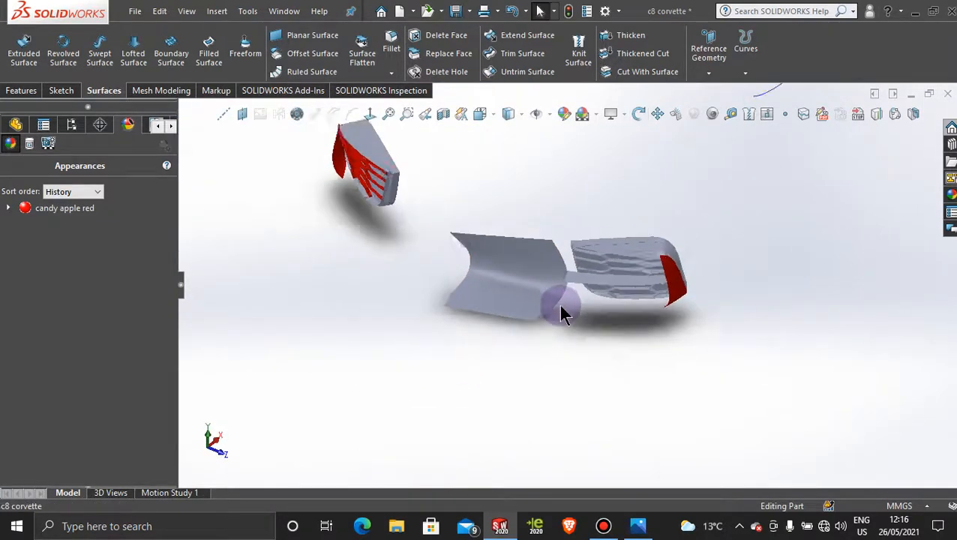
left_click(13, 126)
scroll(91, 267, "up", 6)
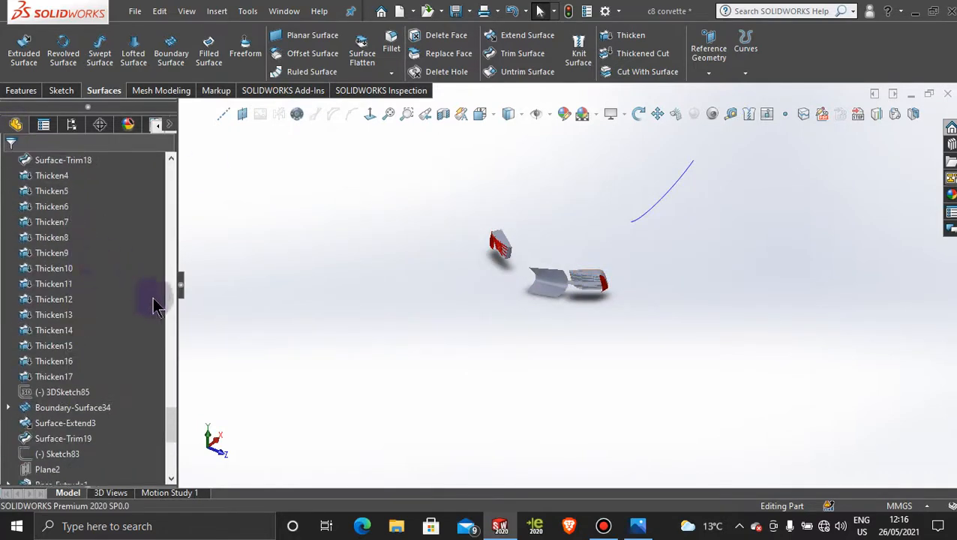
mouse_move(172, 418)
left_mouse_down()
mouse_move(171, 171)
mouse_move(172, 186)
left_mouse_up()
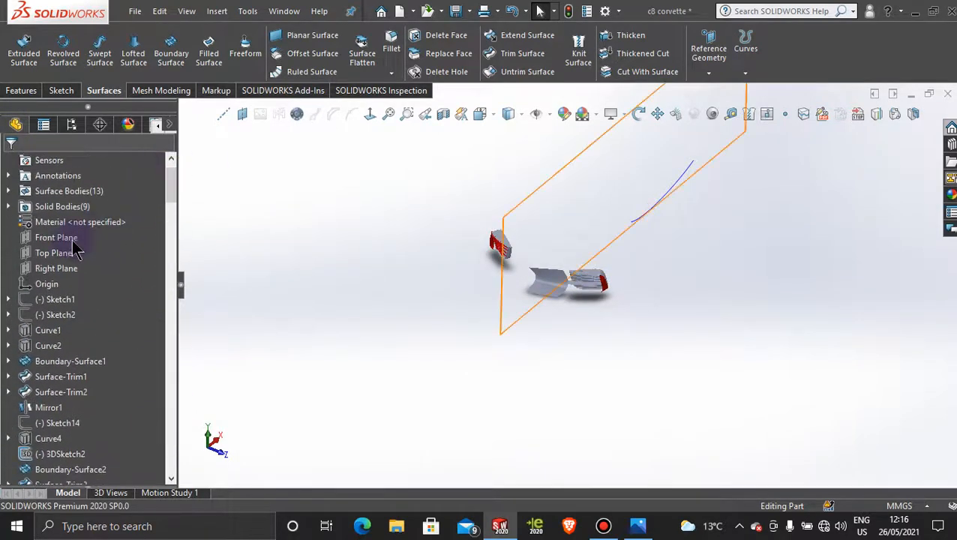
left_click(69, 269)
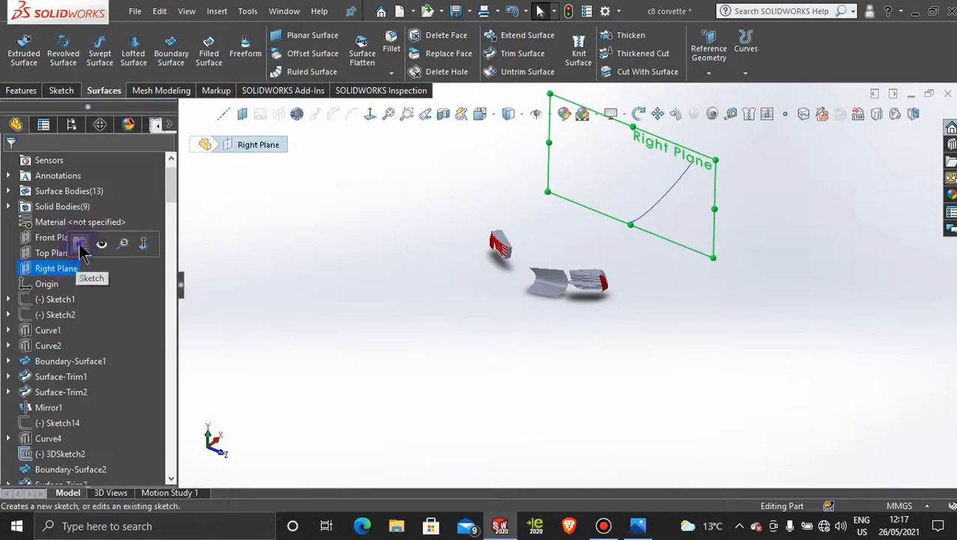
left_click(87, 246)
left_click(315, 204)
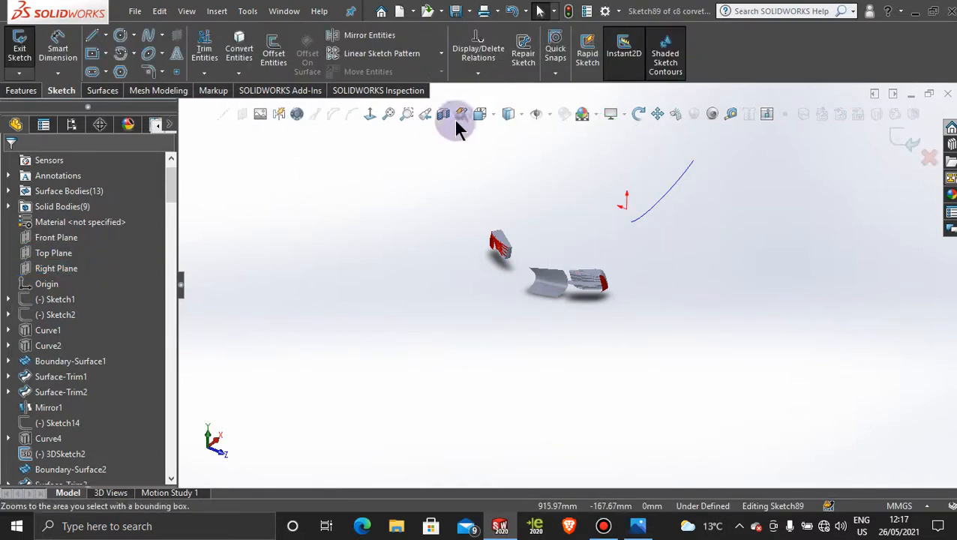
left_click(371, 114)
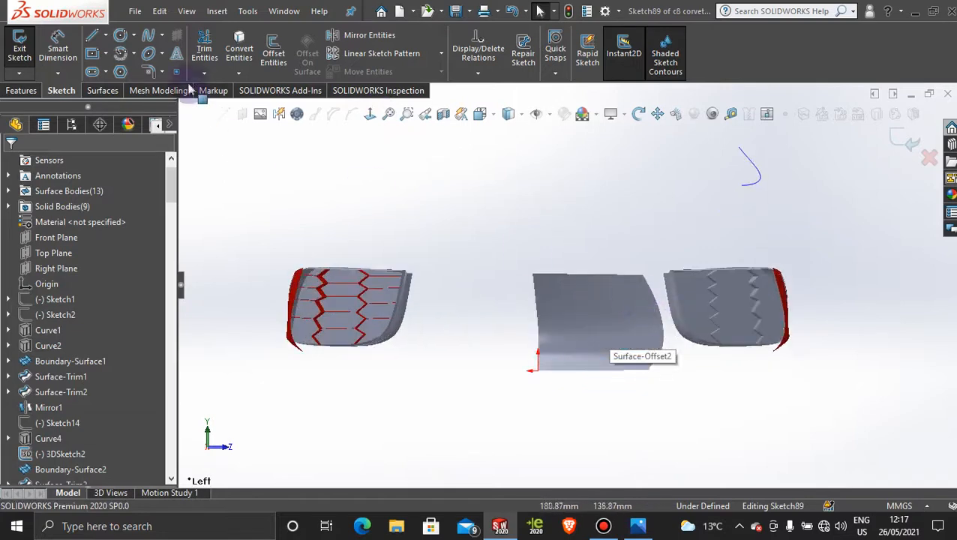
Convert the filled surface's face outline into sketch entities
left_click(239, 38)
left_click(628, 321)
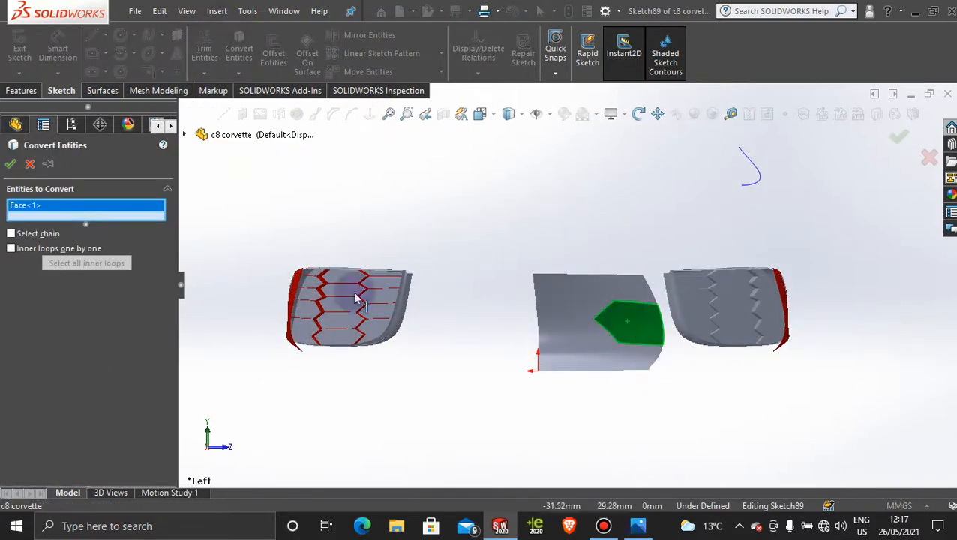
left_click(11, 164)
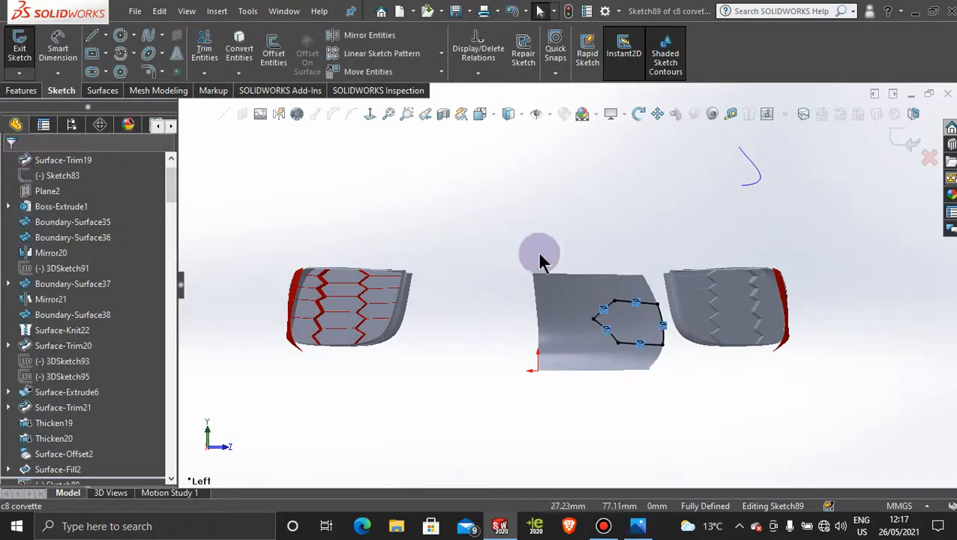
Offset the filled face's outline 3 mm inward in the sketch
left_click(276, 53)
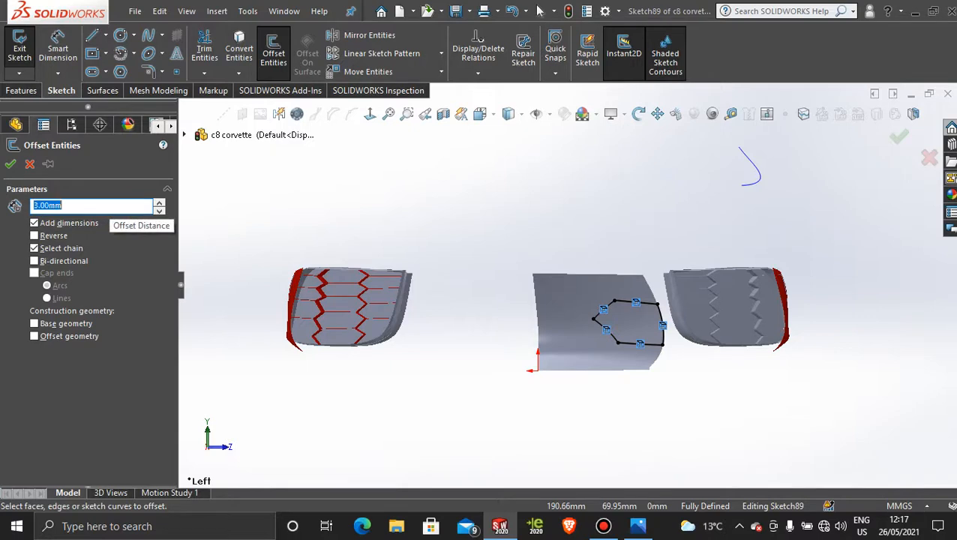
left_click(652, 331)
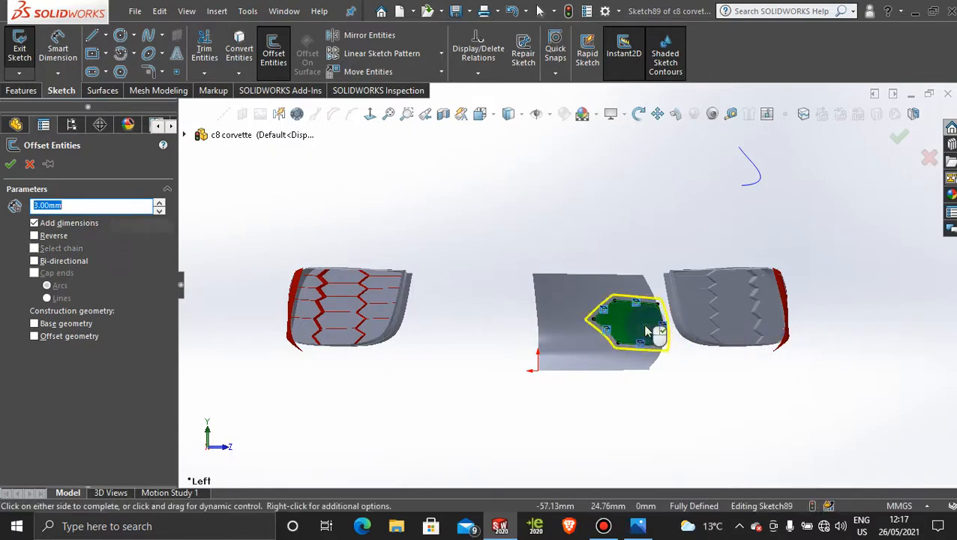
left_click(34, 236)
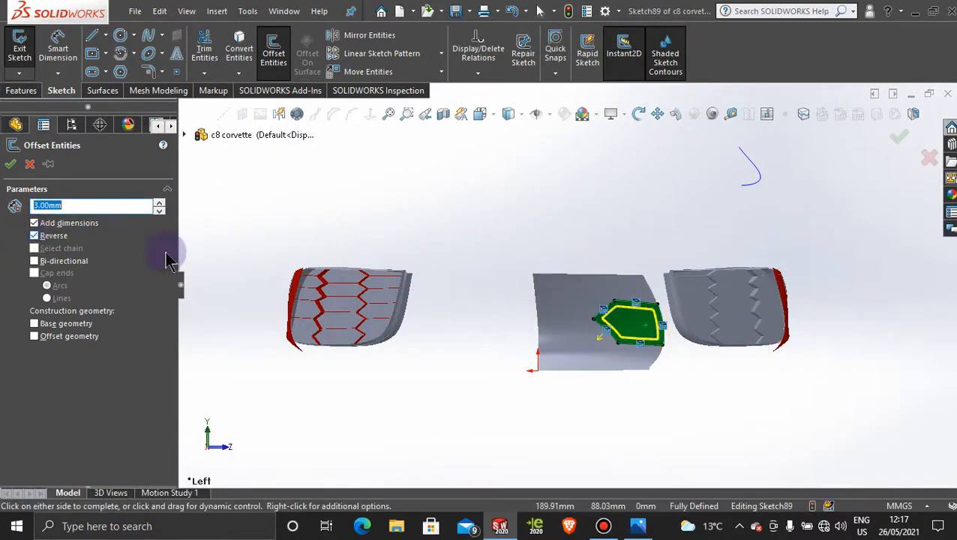
scroll(632, 329, "up", 5)
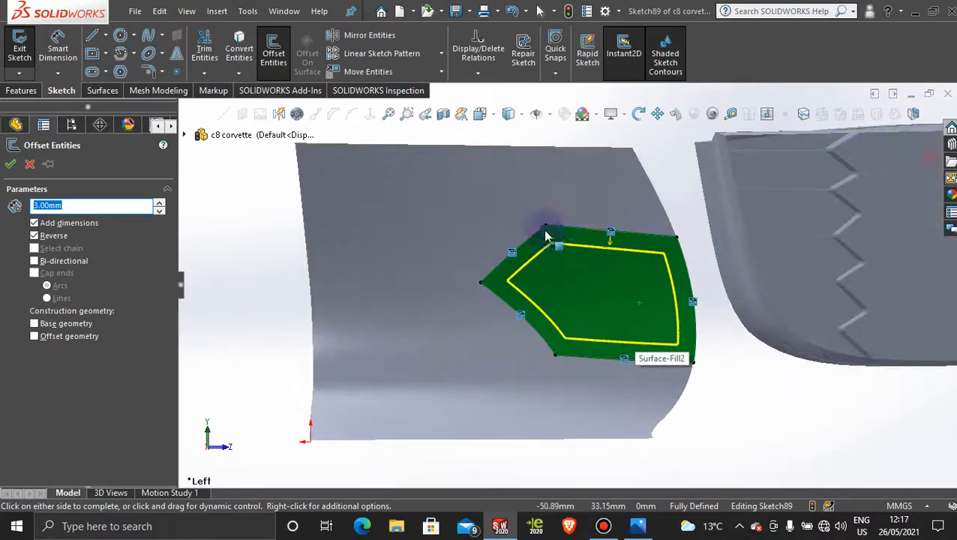
left_click(10, 164)
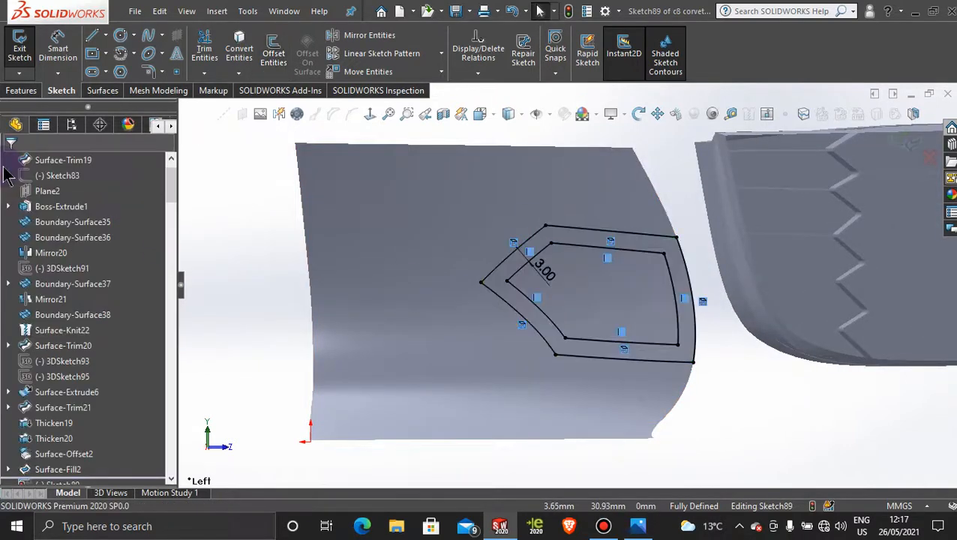
scroll(675, 242, "up", 2)
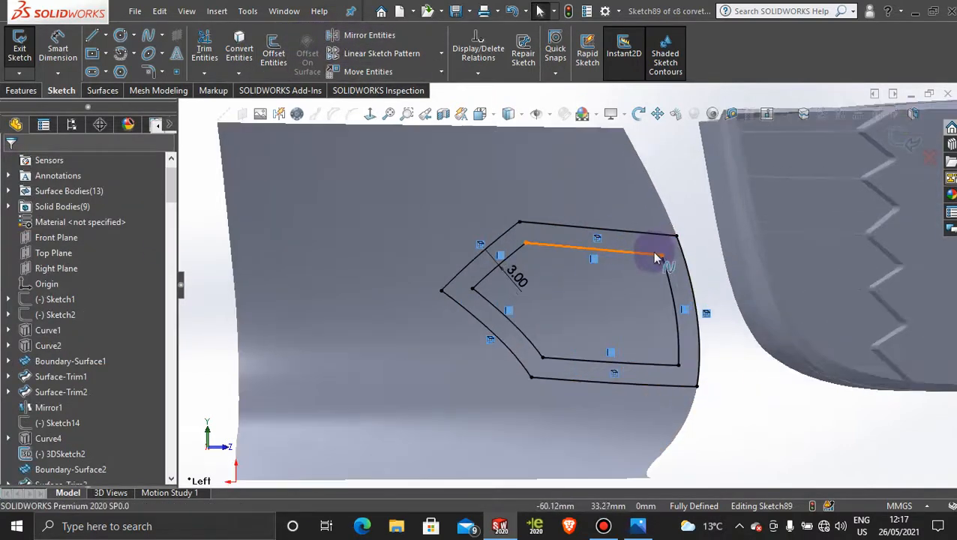
Trim away the outer converted outline, leaving only the inner offset profile in the sketch
left_click(204, 48)
scroll(641, 307, "up", 2)
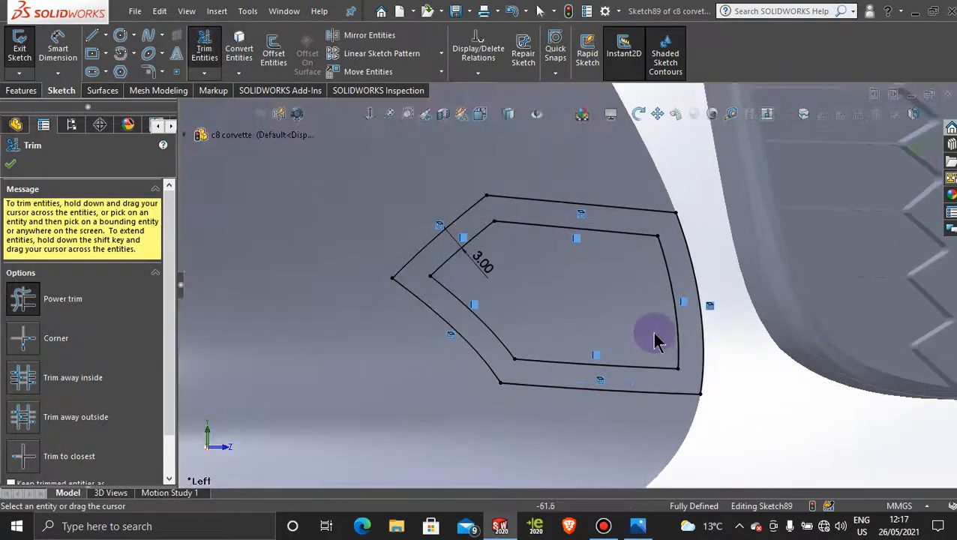
left_click_drag(636, 177, 672, 219)
mouse_move(715, 304)
left_mouse_down()
mouse_move(693, 391)
mouse_move(525, 412)
mouse_move(491, 366)
mouse_move(396, 304)
mouse_move(390, 235)
mouse_move(409, 279)
left_mouse_up()
left_click(10, 167)
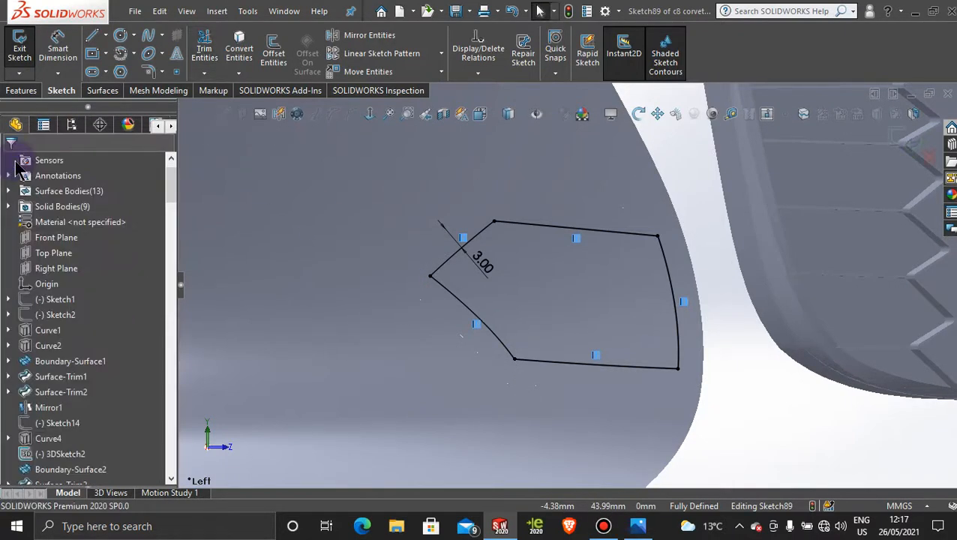
Trim the filled surface with the offset profile, removing the inner region to cut an opening
scroll(477, 406, "up", 5)
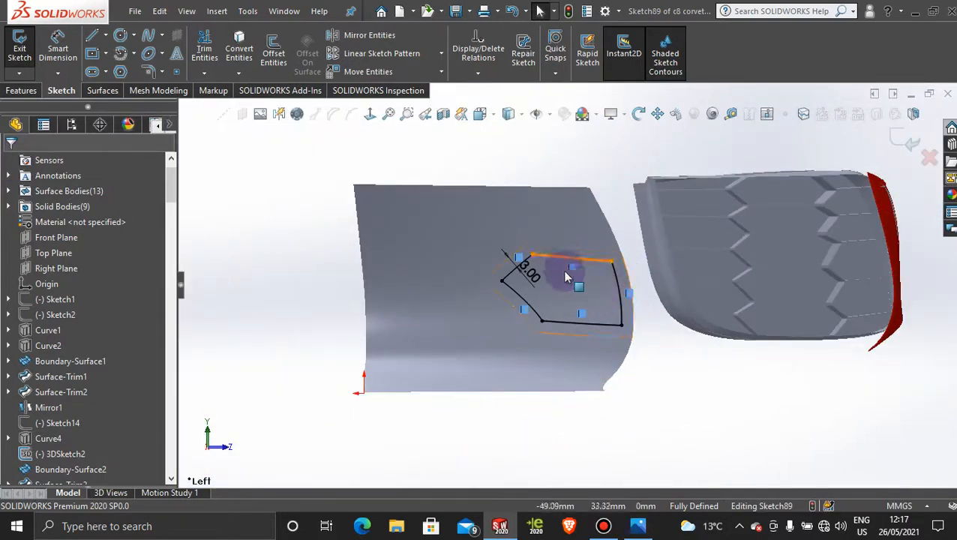
scroll(607, 247, "down", 3)
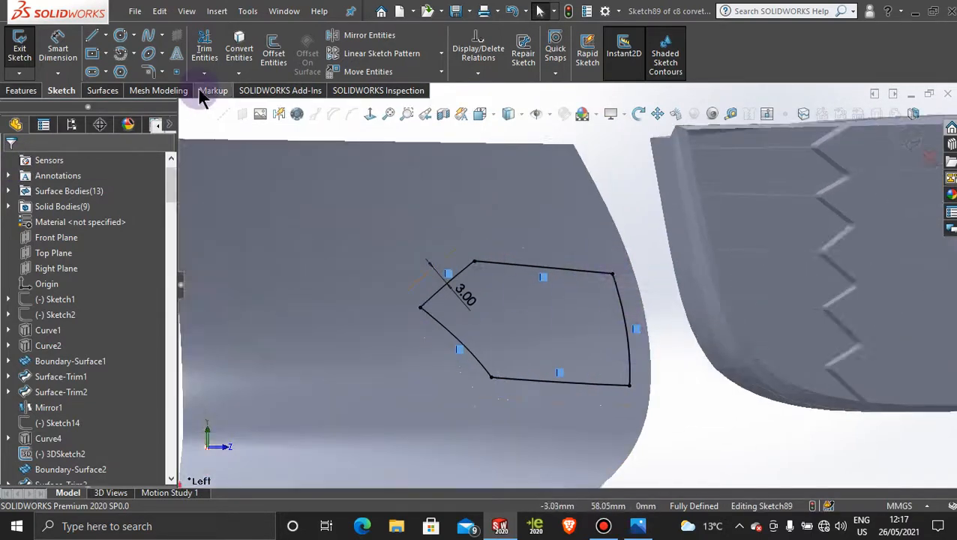
left_click(103, 91)
left_click(517, 54)
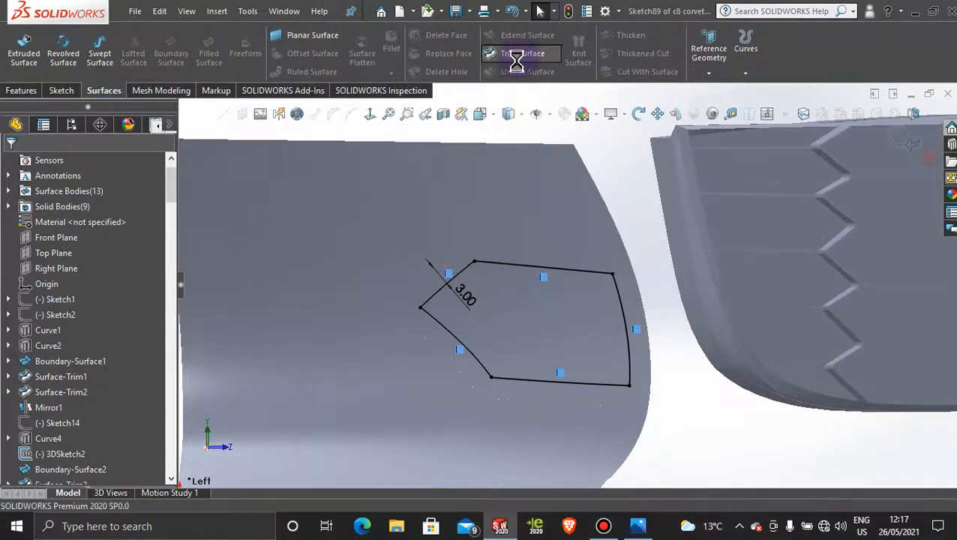
left_click(537, 303)
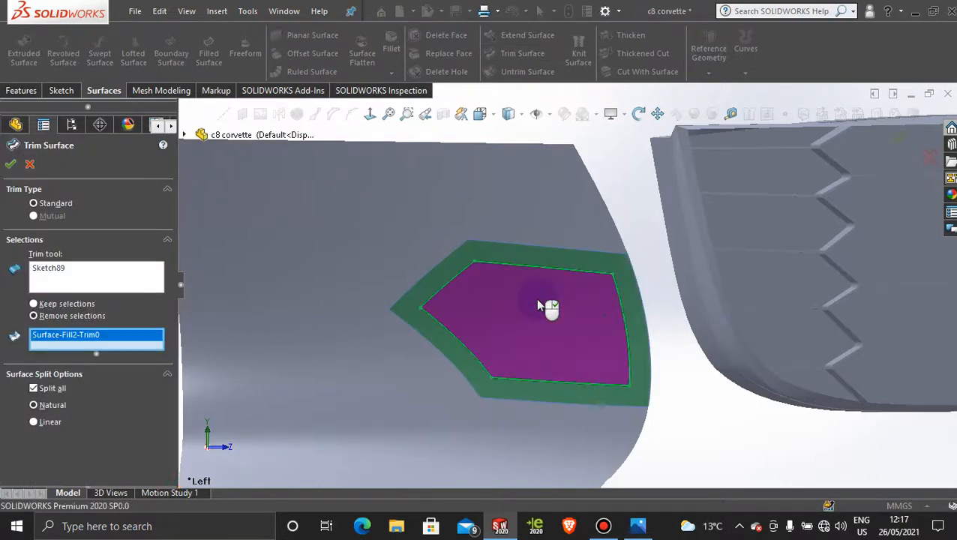
left_click(9, 164)
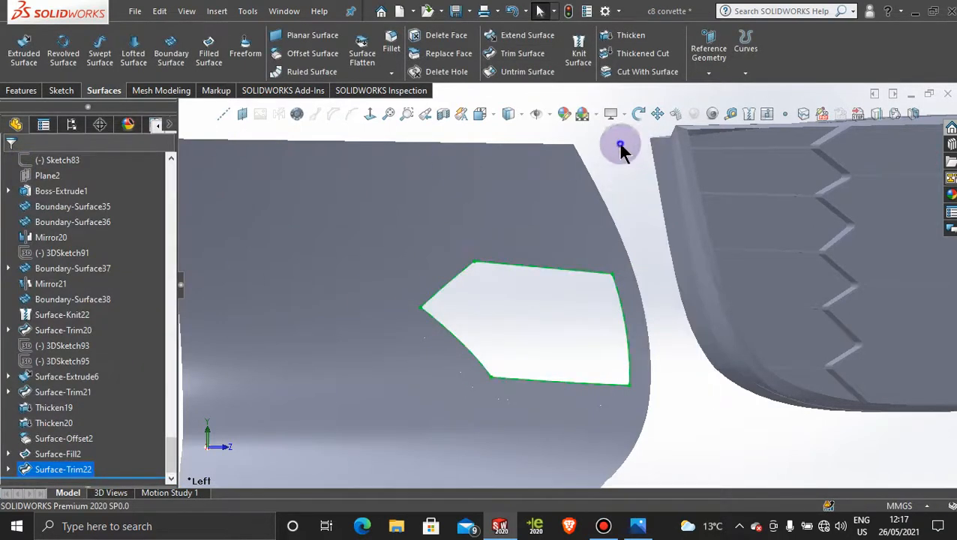
scroll(624, 237, "up", 5)
middle_click_drag(627, 242, 465, 360)
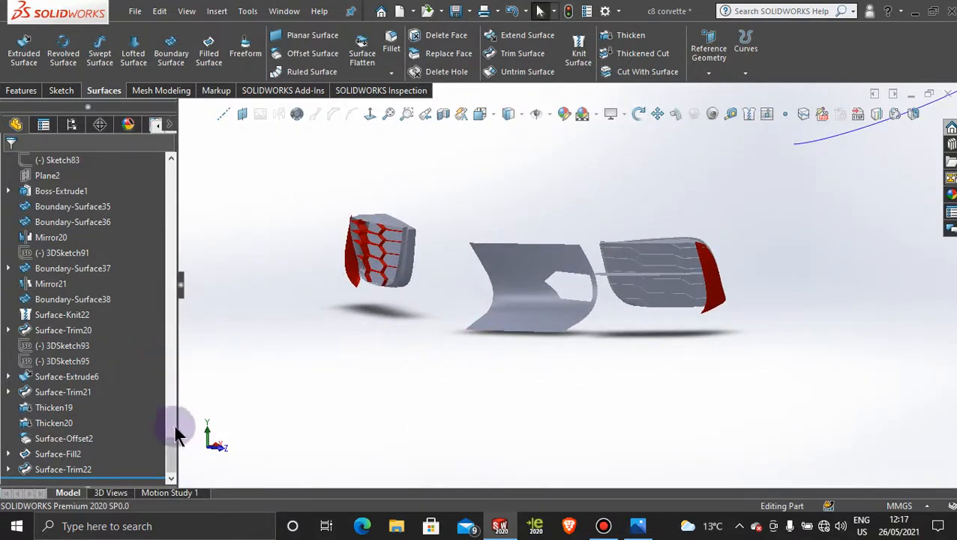
middle_click_drag(467, 283, 443, 293)
left_click_drag(173, 453, 165, 300)
scroll(166, 354, "down", 15)
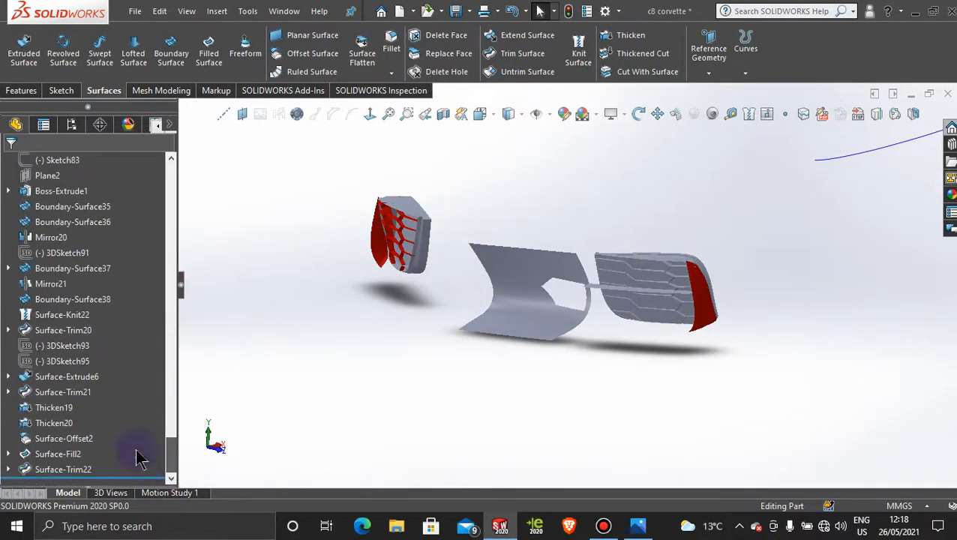
Show the hidden Surface-Trim20 surface body in the model
left_click(42, 330)
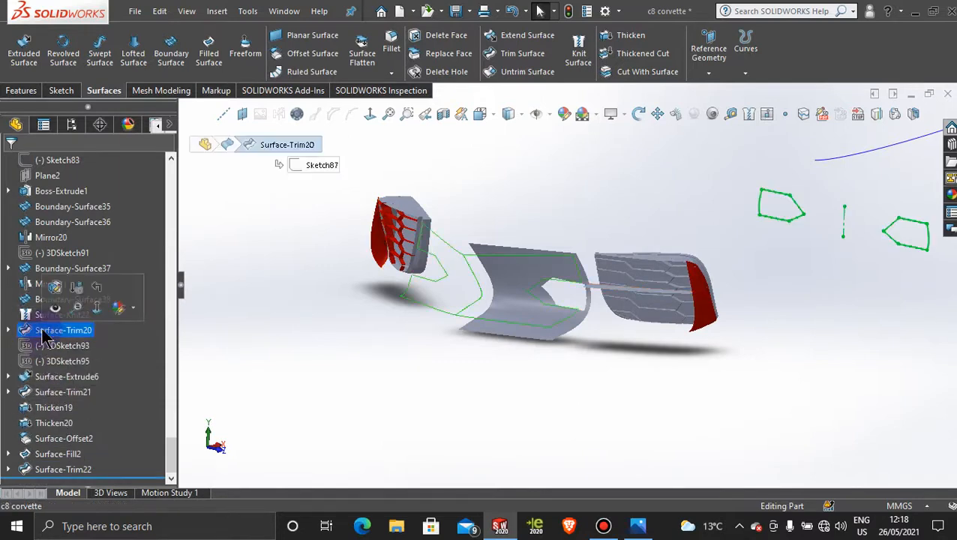
left_click(56, 310)
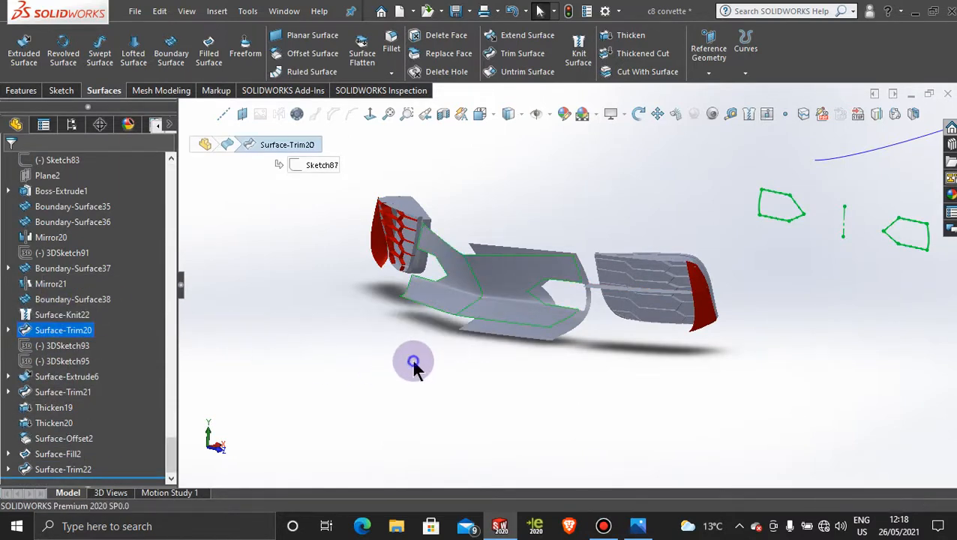
left_click(448, 390)
Create a boundary surface between the upper edge of the outer surface's notch and the upper edge of the trimmed opening behind it
middle_click_drag(543, 362, 551, 335)
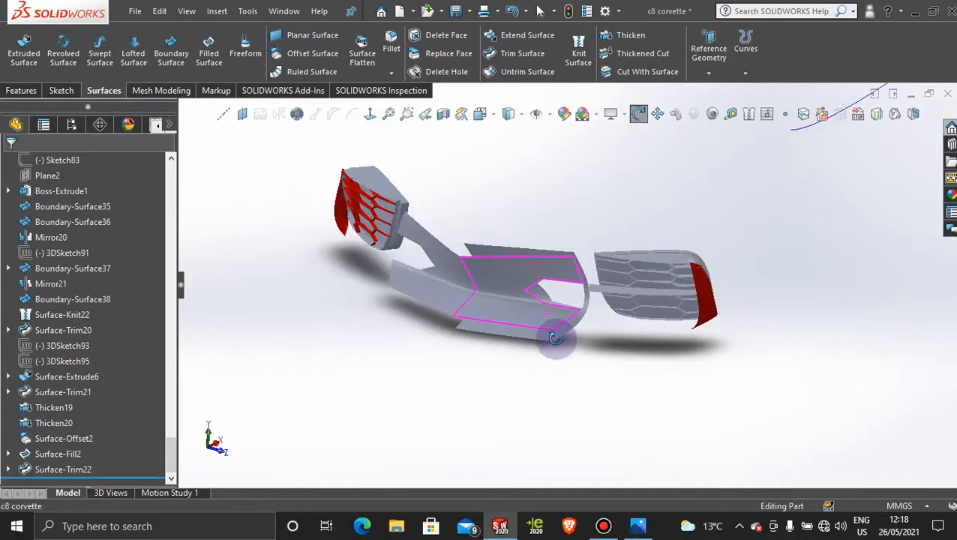
scroll(555, 319, "down", 5)
middle_click_drag(562, 299, 558, 290)
middle_click_drag(556, 228, 553, 219)
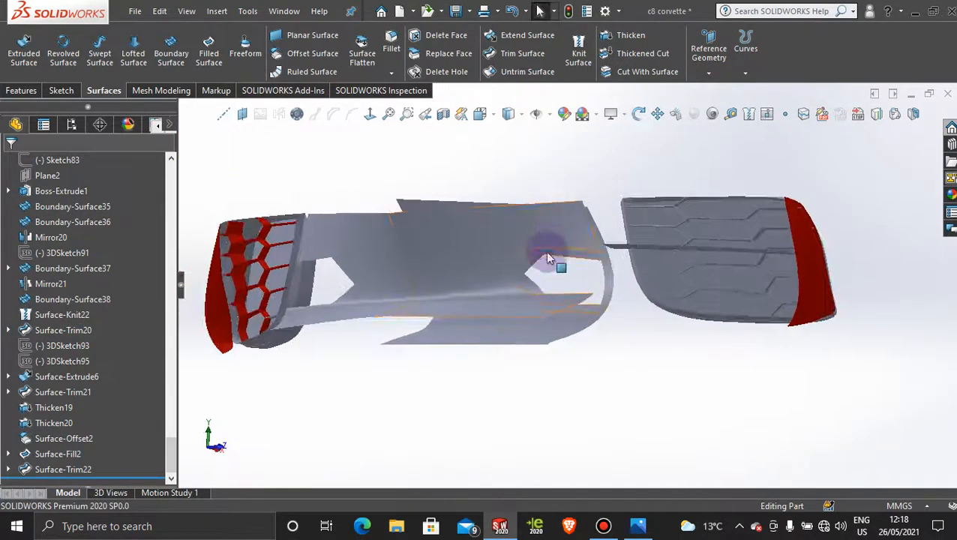
scroll(548, 255, "down", 5)
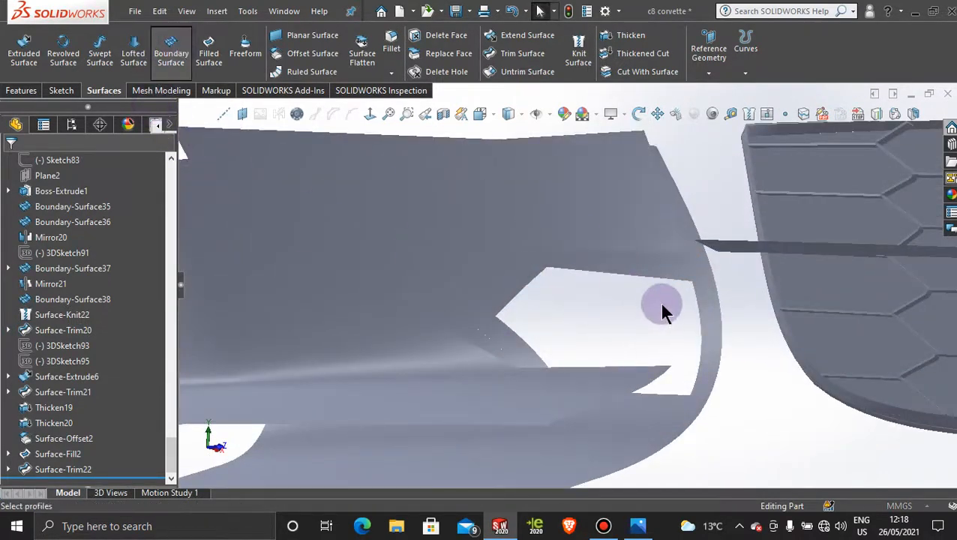
middle_click_drag(580, 304, 608, 218)
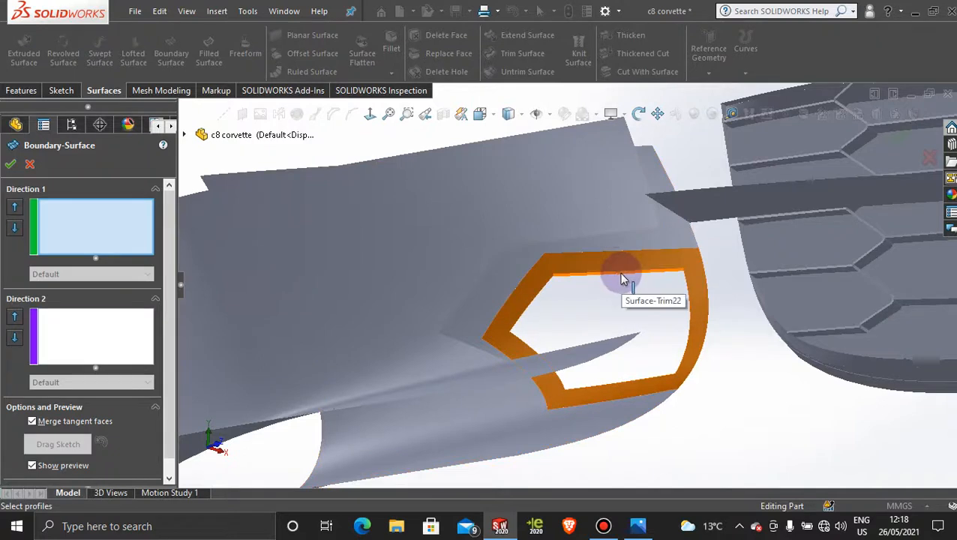
left_click(593, 234)
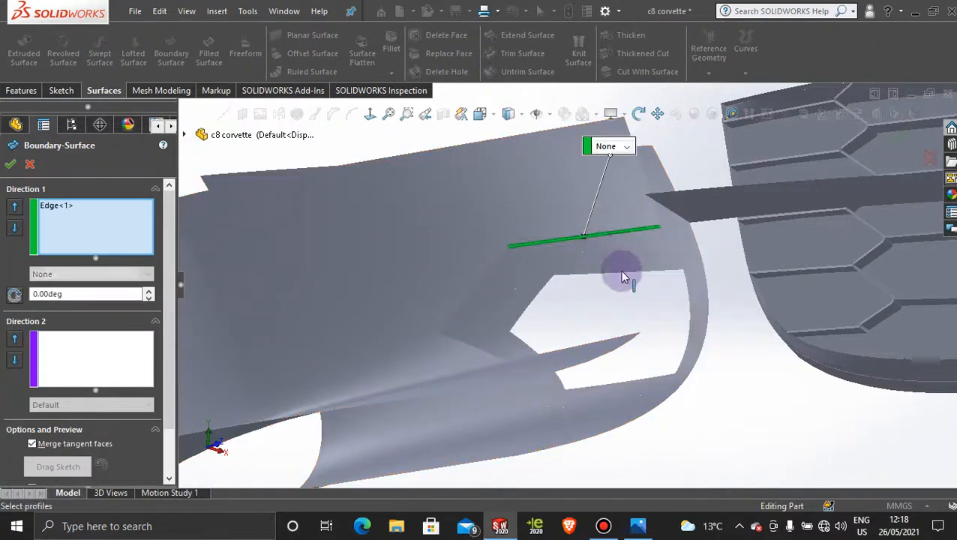
left_click(621, 274)
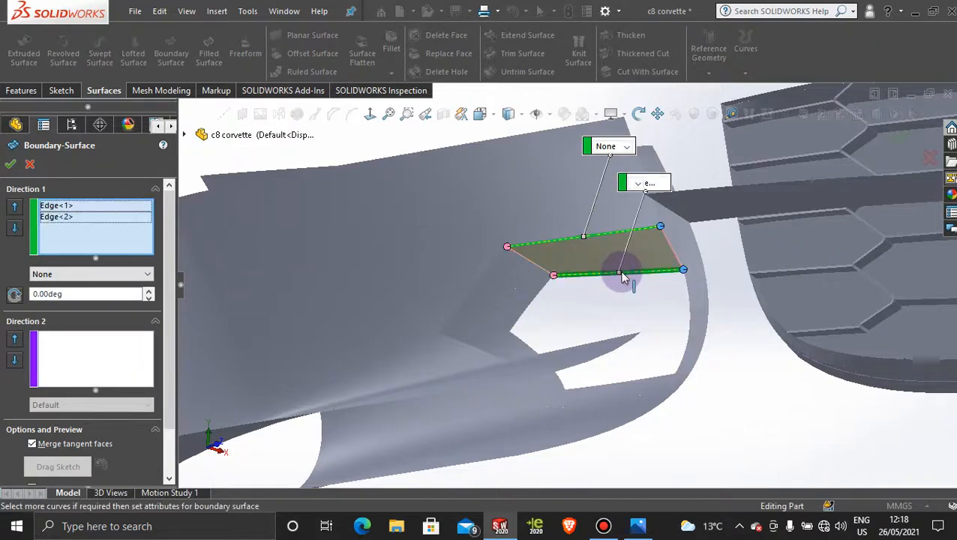
left_click(10, 164)
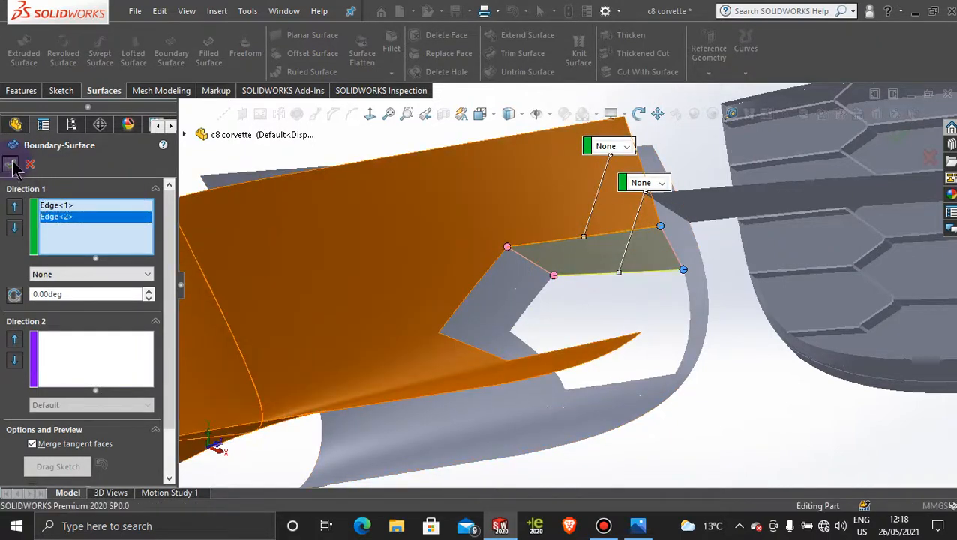
Create boundary surfaces between the matching slanted and lower edges of the notch and opening, flipping the connectors on the lower surface
left_click(171, 60)
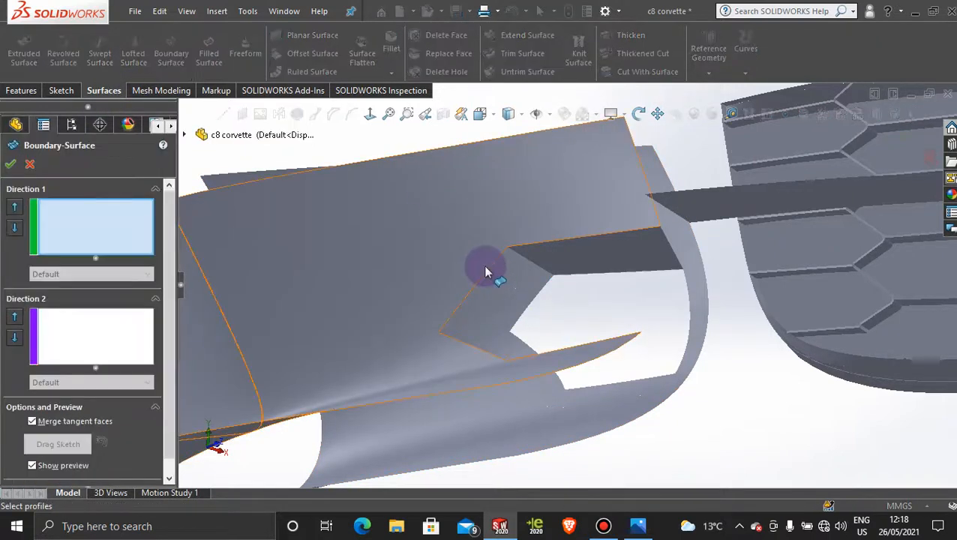
key("Return")
middle_click_drag(568, 271, 612, 316)
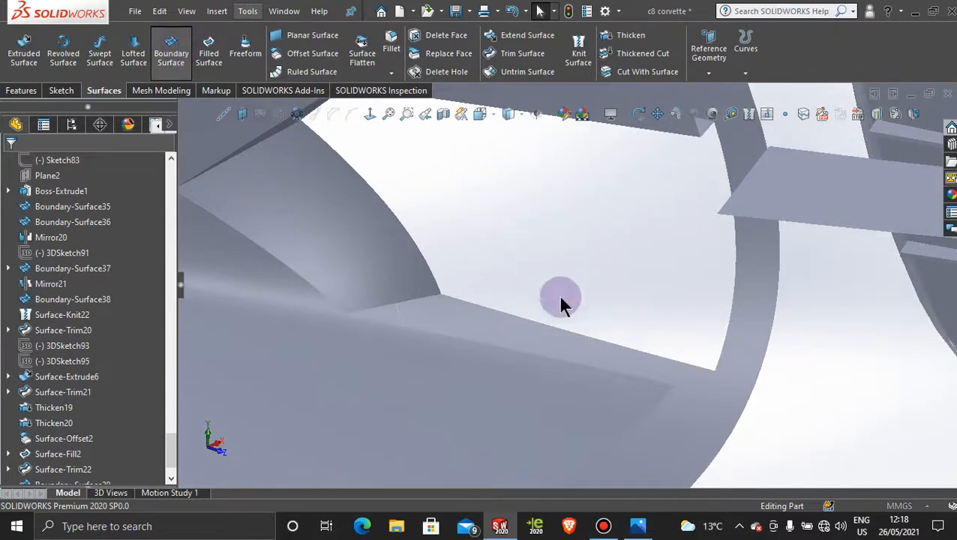
left_click(546, 332)
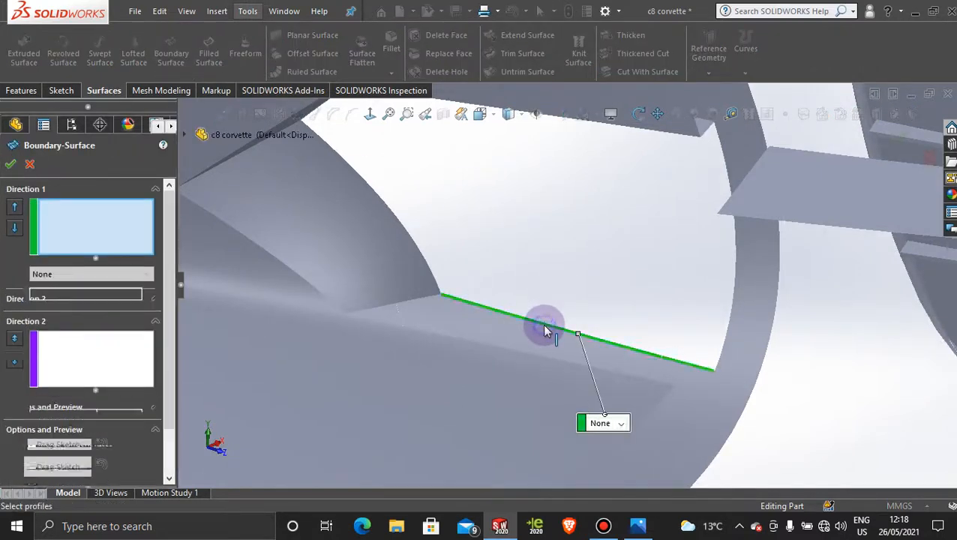
left_click(520, 356)
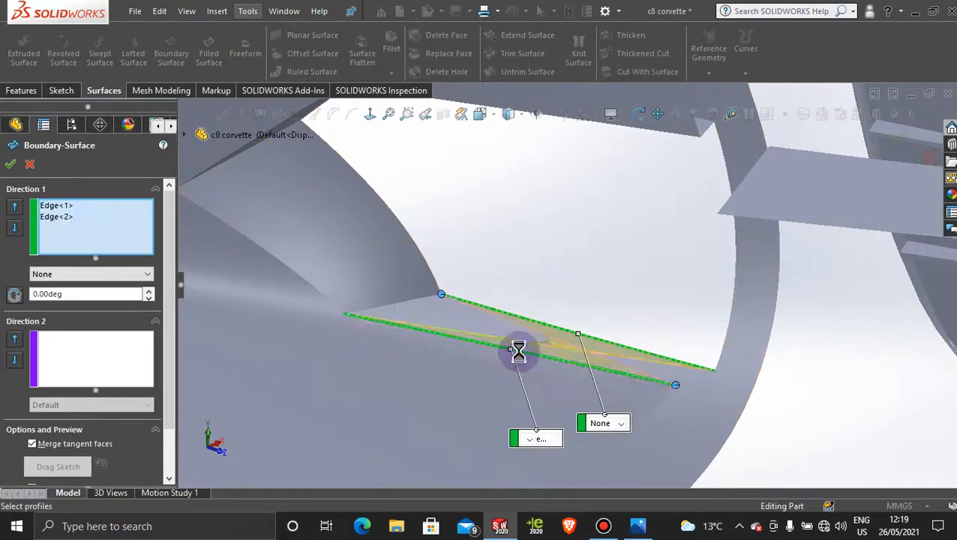
right_click(679, 388)
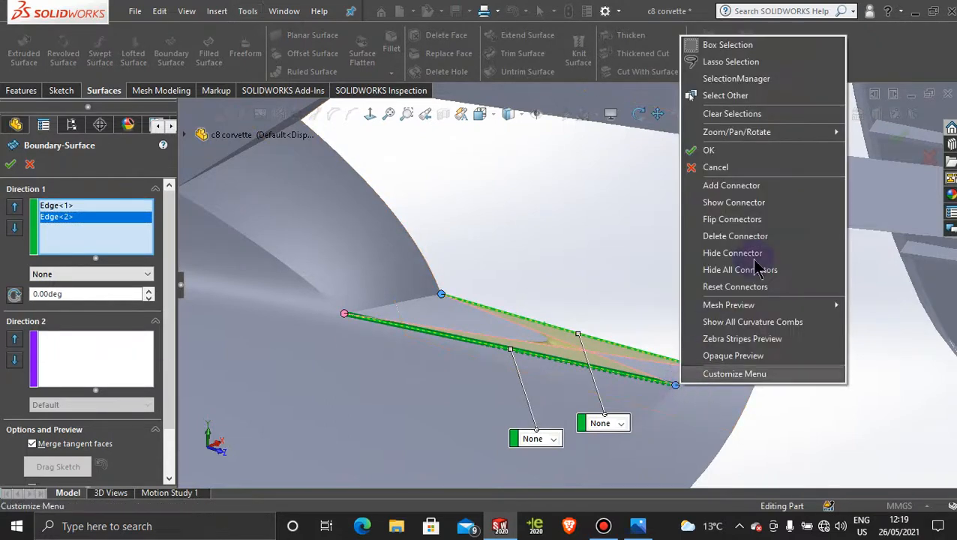
left_click(757, 219)
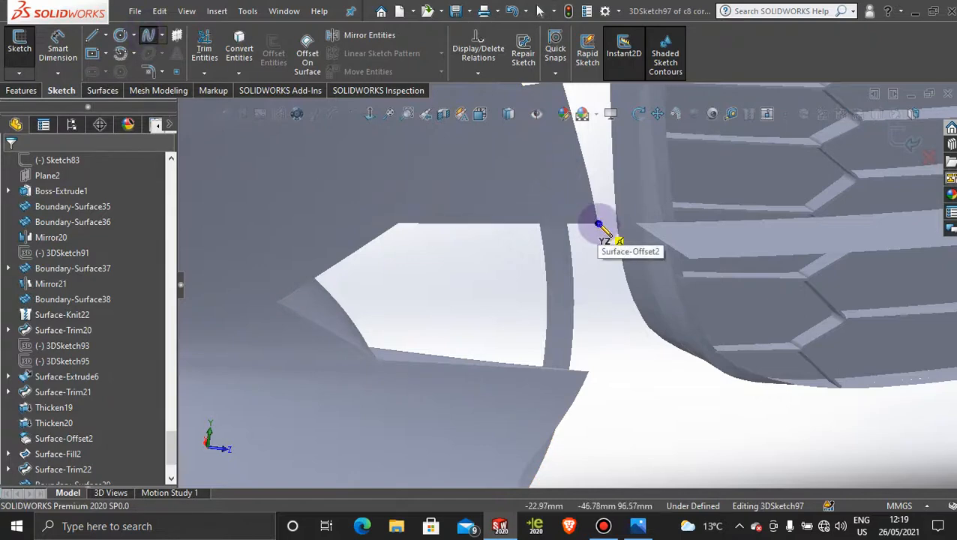
Sketch a 3D spline joining the upper and lower corners of the notch's open end
left_click(598, 225)
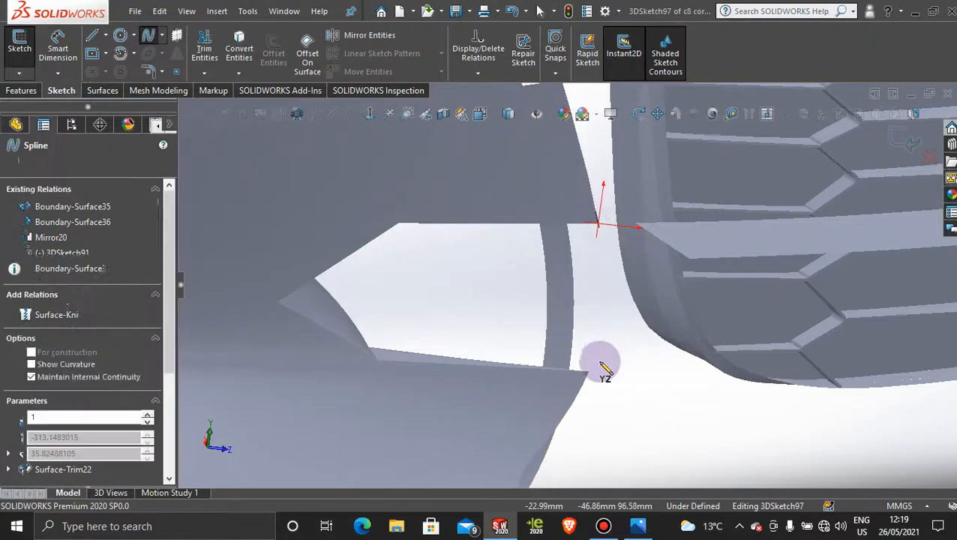
left_click(589, 379)
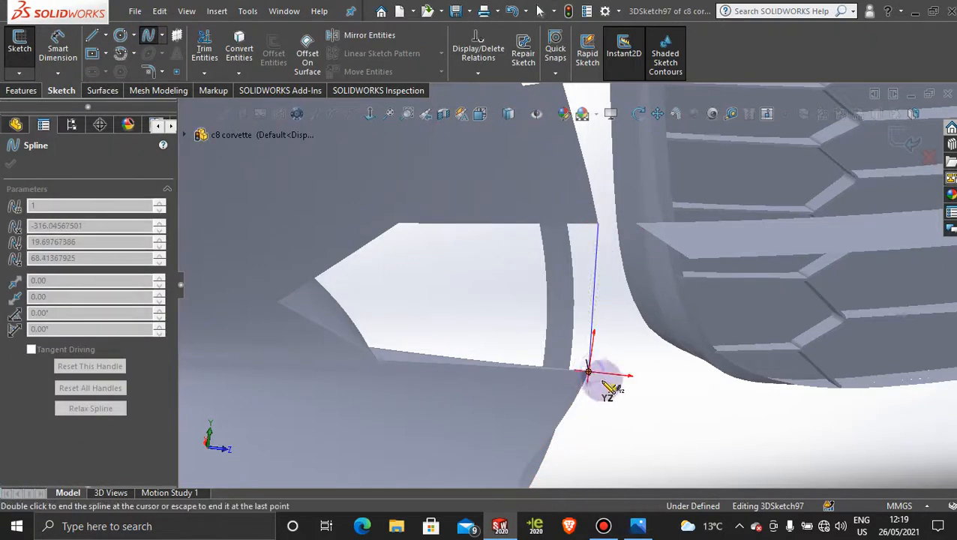
key("Escape")
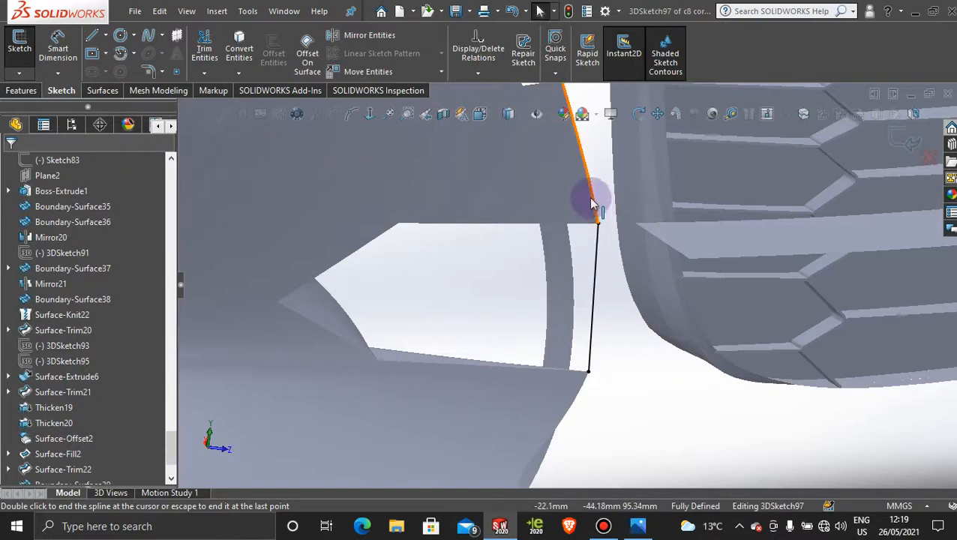
Make the spline tangent to the outer surface's edges above and below the notch
left_click(592, 201)
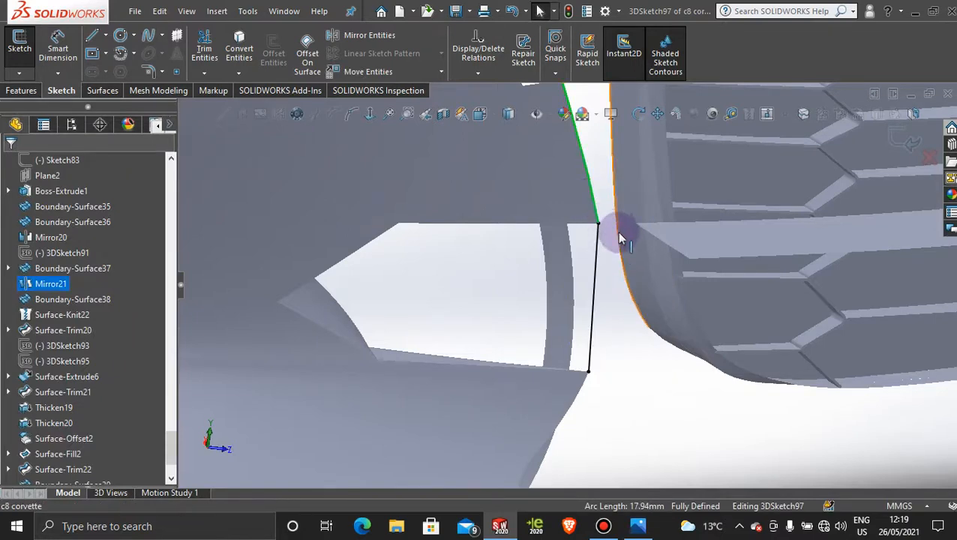
left_click(600, 261, "ctrl")
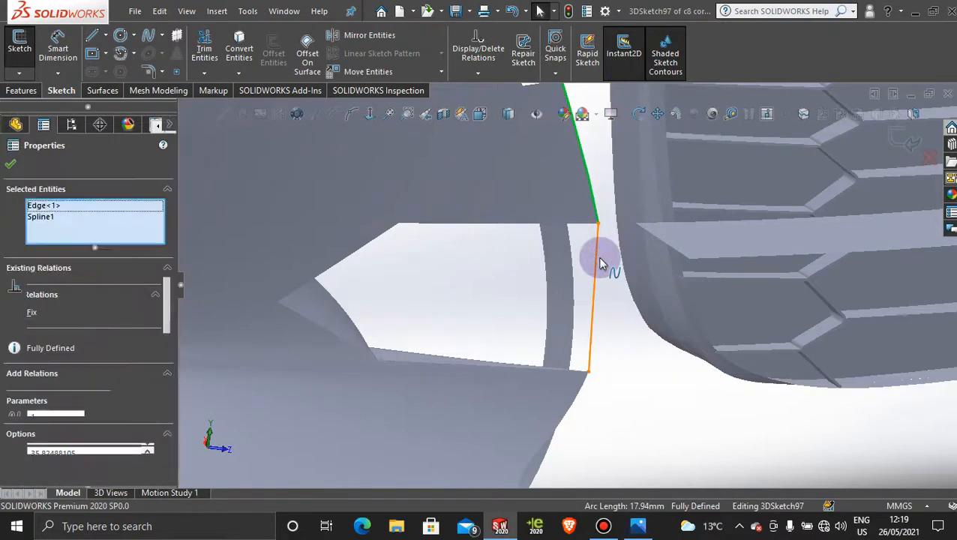
left_click(9, 165)
left_click(595, 342)
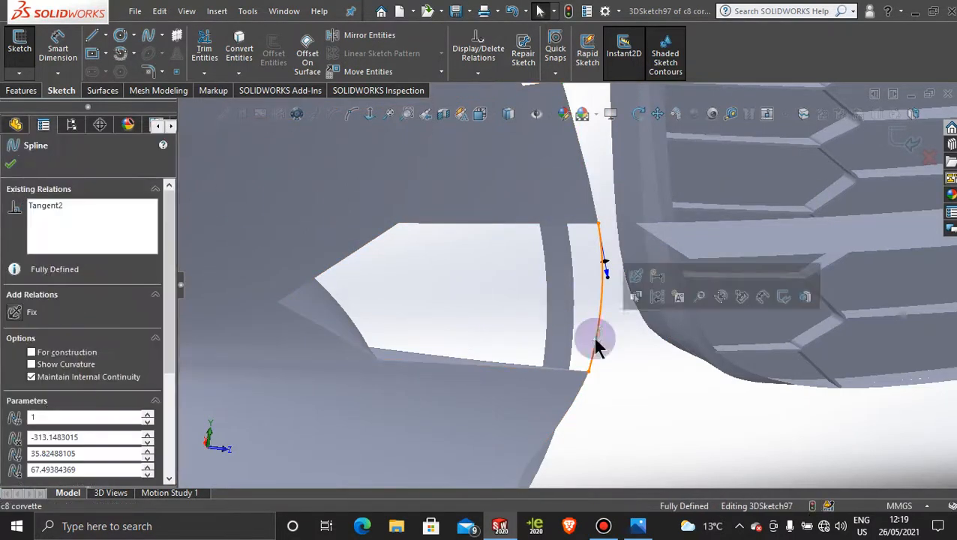
left_click(577, 403)
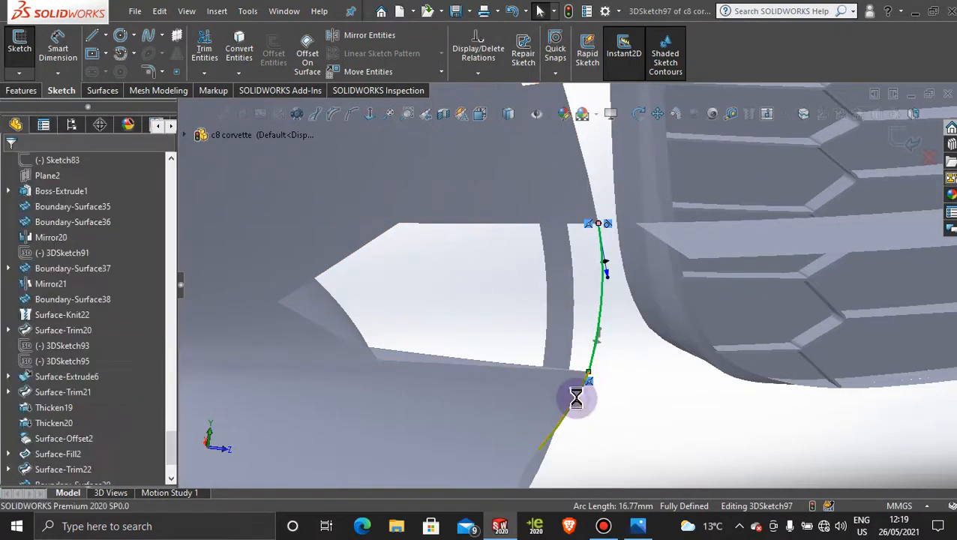
left_click(574, 394, "ctrl")
left_click(615, 339)
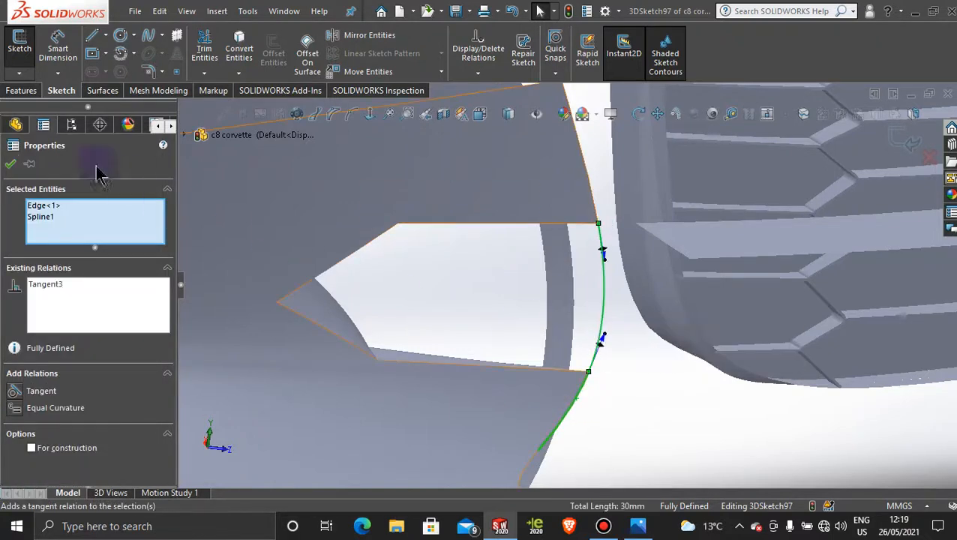
left_click(13, 164)
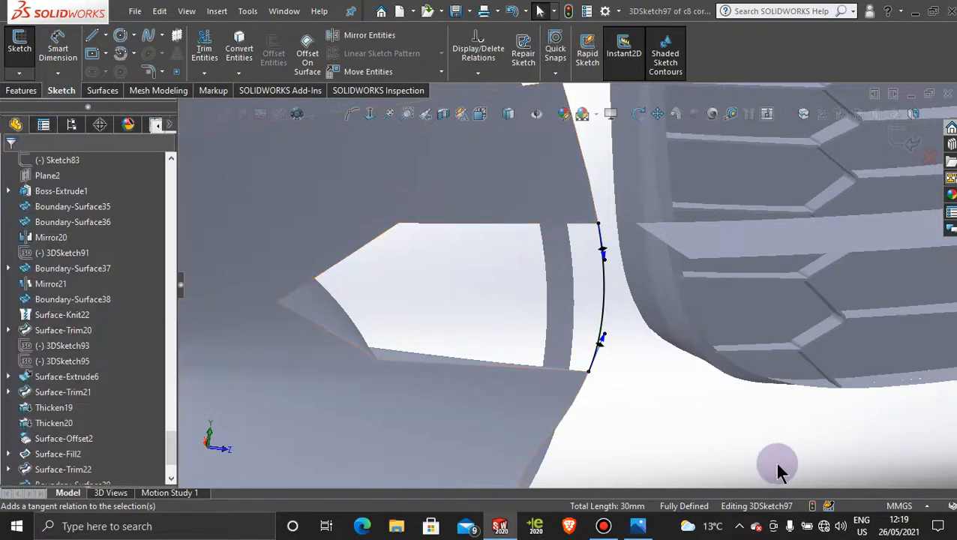
Set up a boundary surface with the tangent spline and the opening's curved end edge as Direction 1 curves
scroll(600, 348, "up", 8)
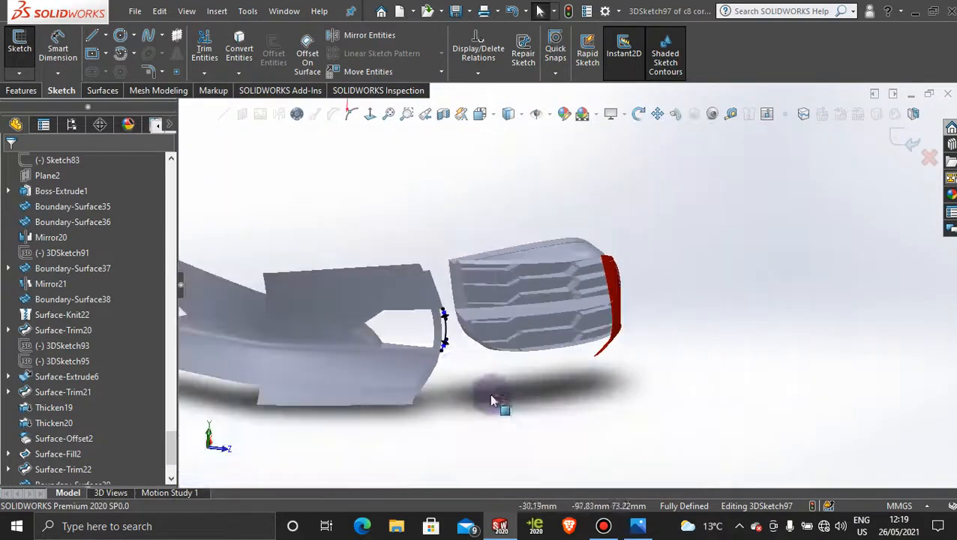
scroll(450, 352, "down", 8)
middle_click_drag(480, 316, 477, 277)
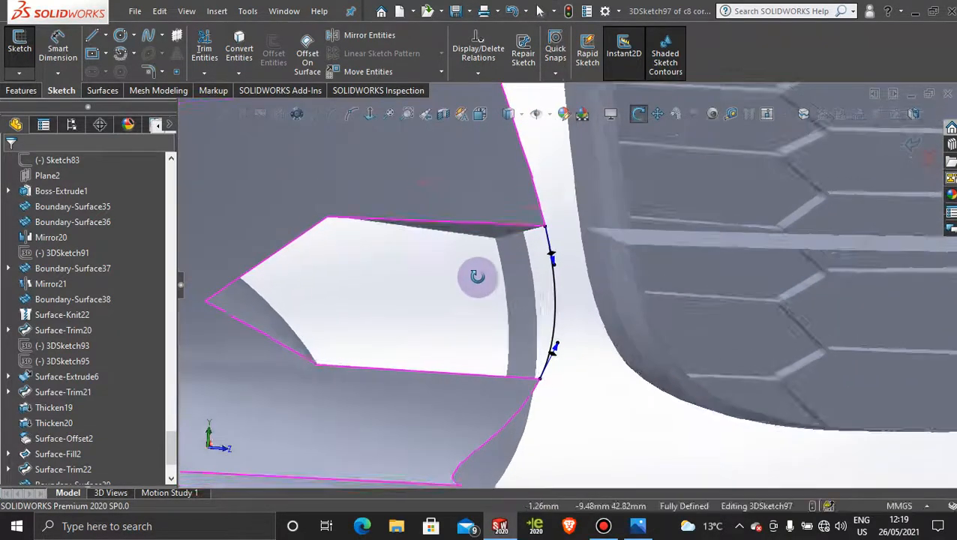
left_click(102, 90)
left_click(171, 51)
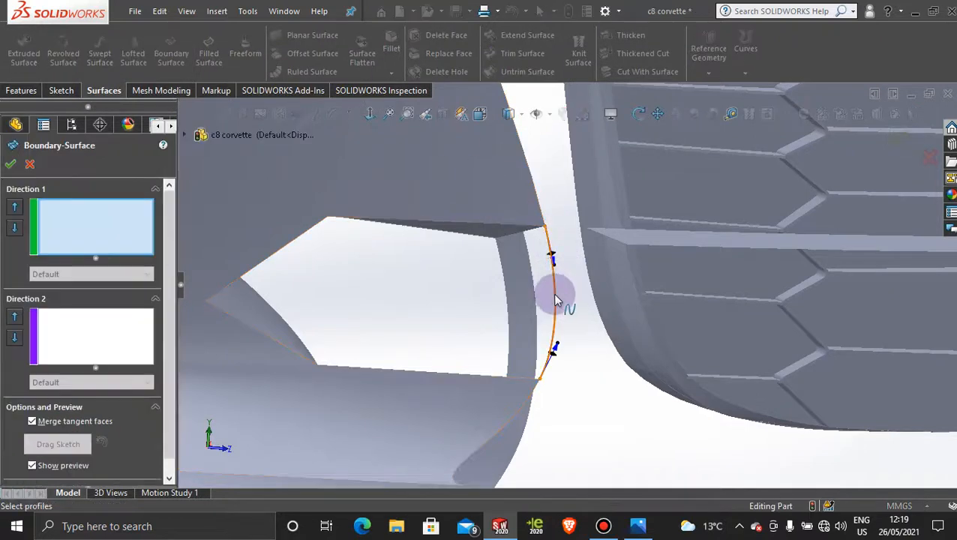
left_click(555, 300)
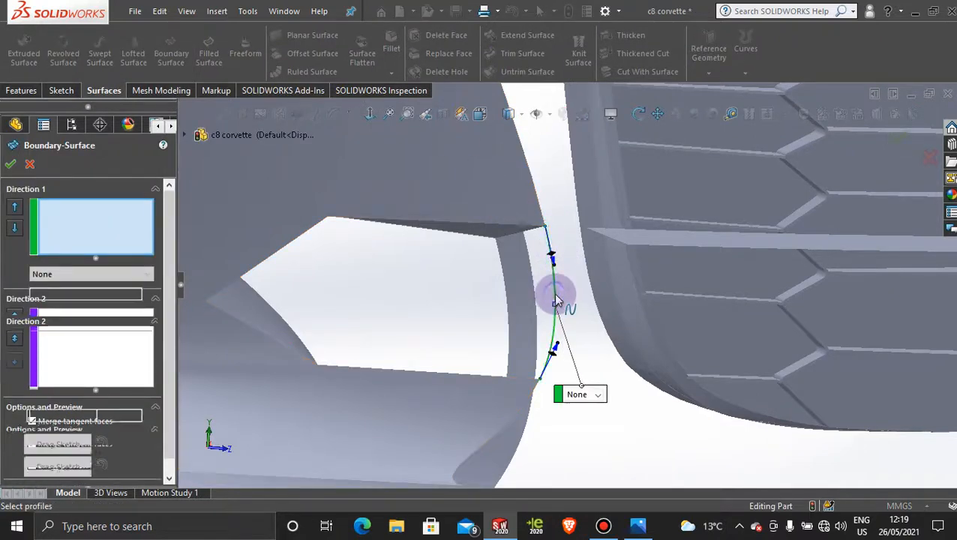
left_click(507, 299)
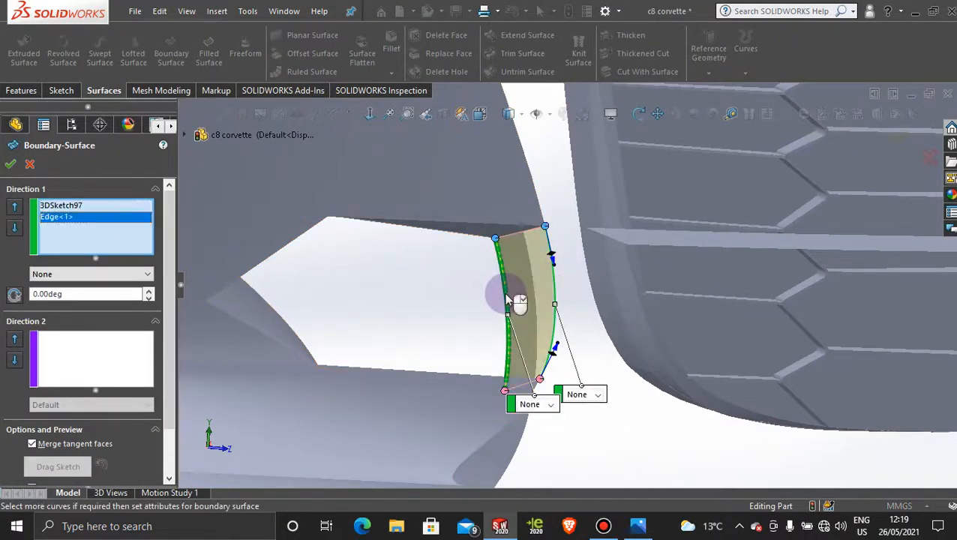
Add the upper and lower edges between the spline and opening as Direction 2 curves and create the boundary surface
left_click(87, 357)
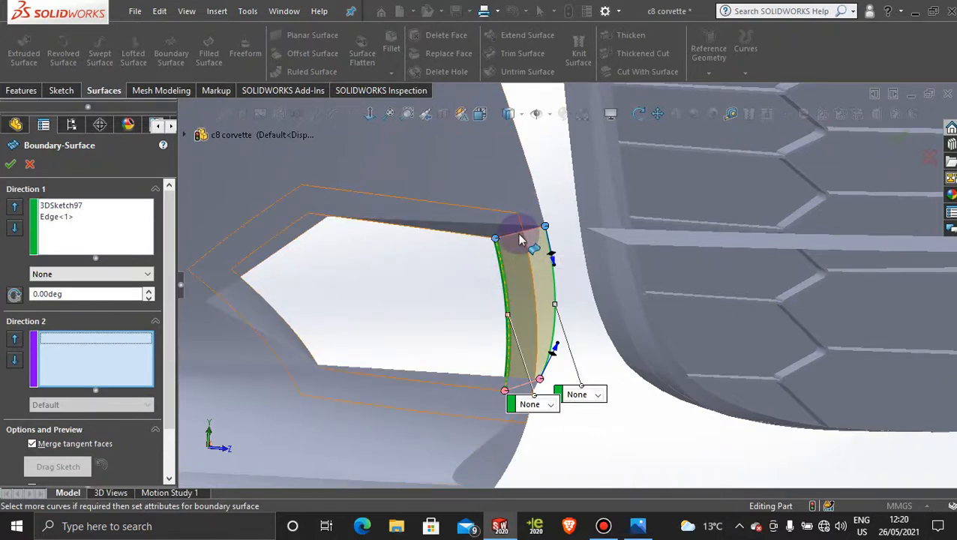
scroll(523, 237, "up", 3)
middle_click_drag(524, 238, 534, 240)
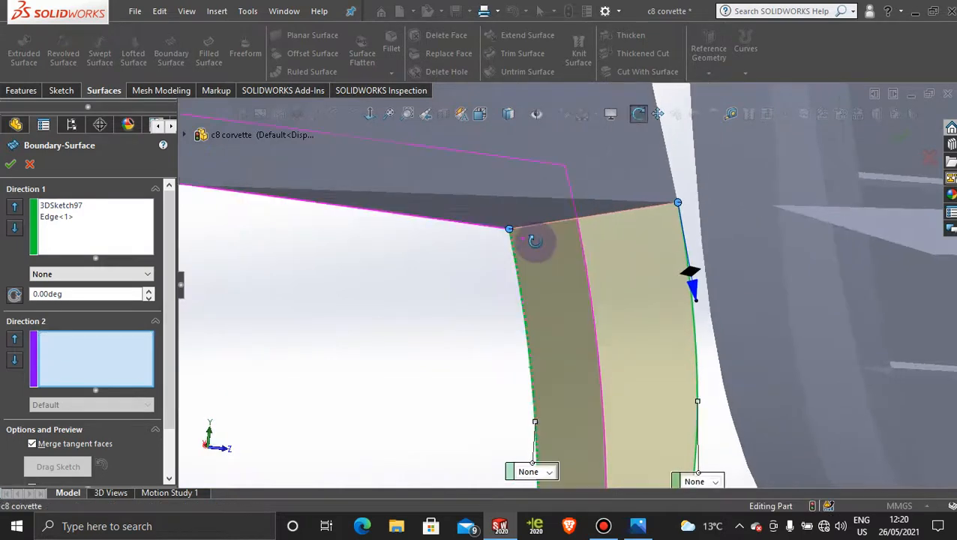
left_click(606, 220)
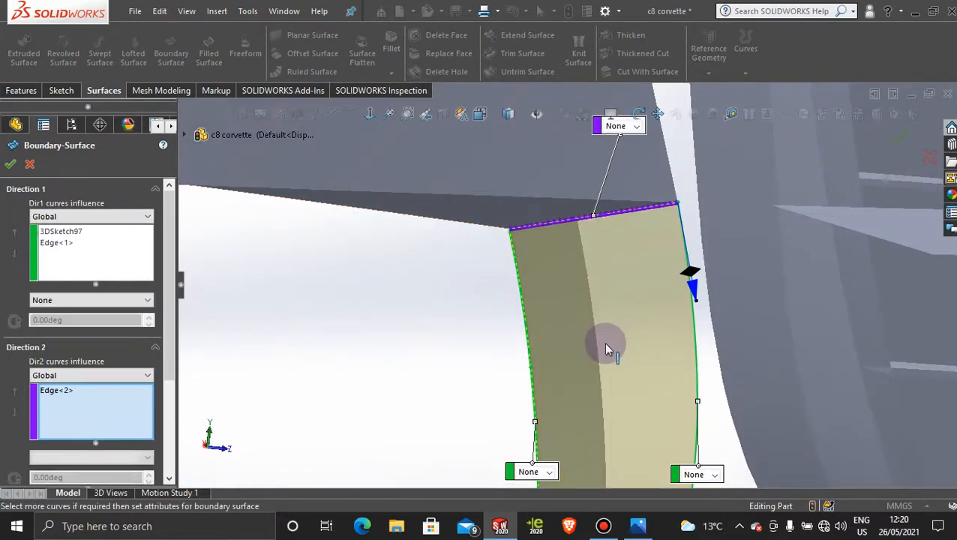
scroll(603, 342, "down", 5)
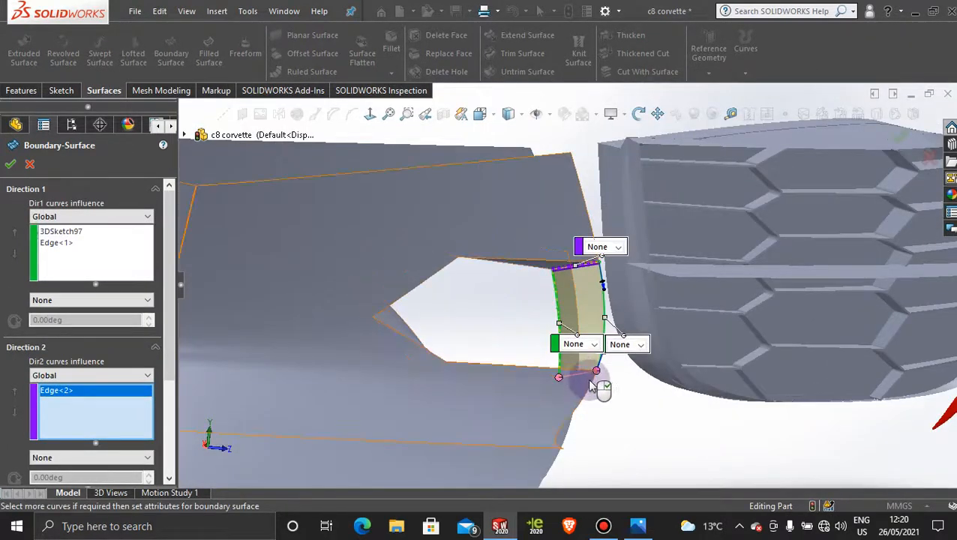
middle_click_drag(596, 384, 612, 441)
scroll(569, 366, "up", 4)
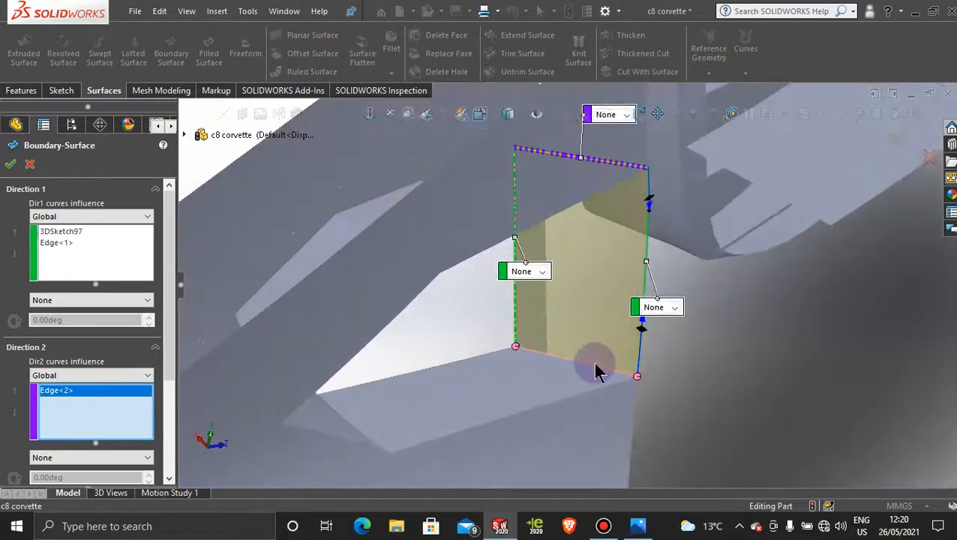
left_click(595, 366)
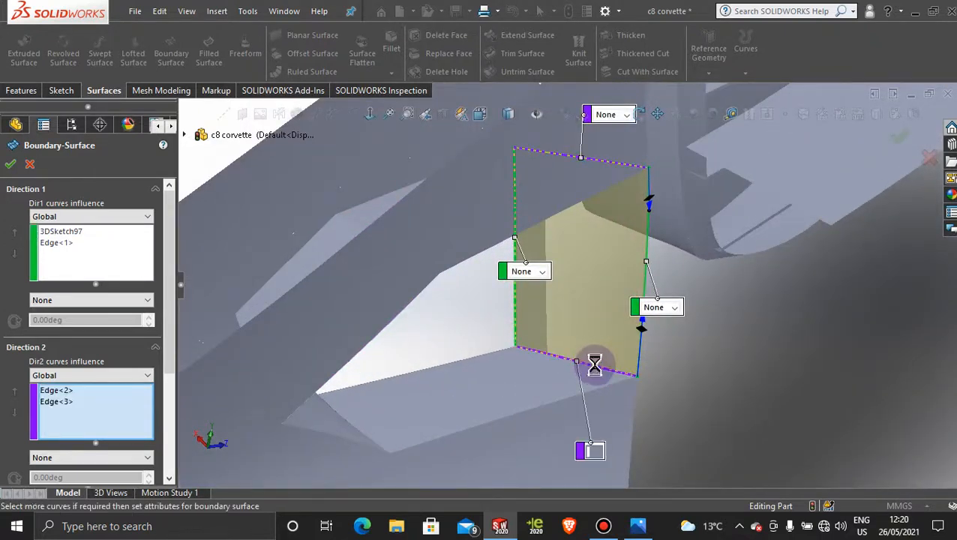
left_click(11, 163)
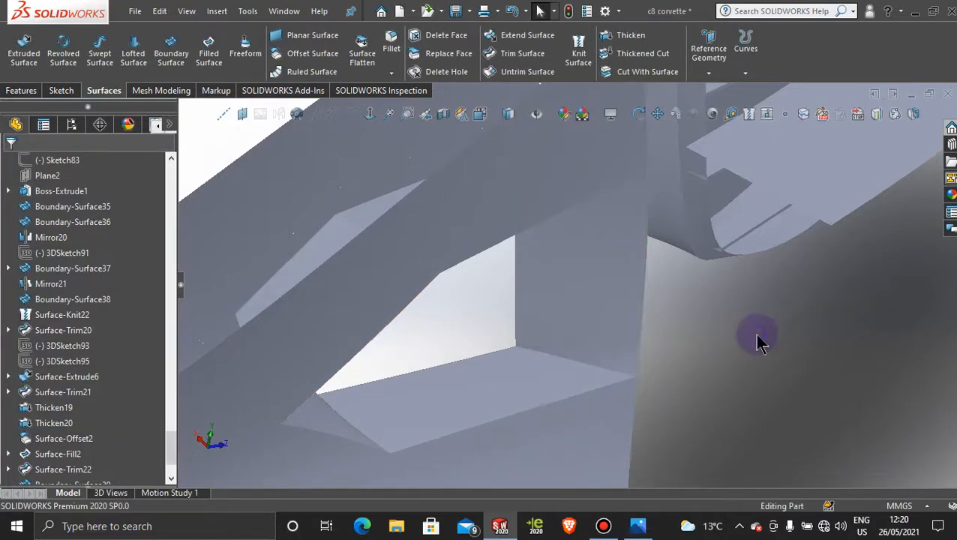
Knit the five boundary surfaces around the intake opening into one surface: curved end, upper, lower and both slanted walls
middle_click_drag(757, 341, 602, 184)
left_click(578, 49)
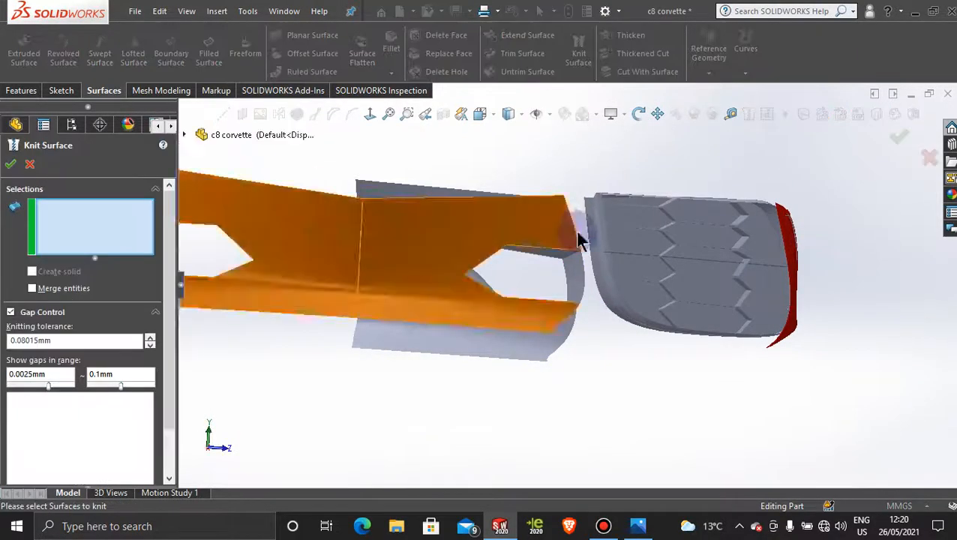
scroll(577, 353, "down", 3)
left_click(577, 357)
left_click(542, 300)
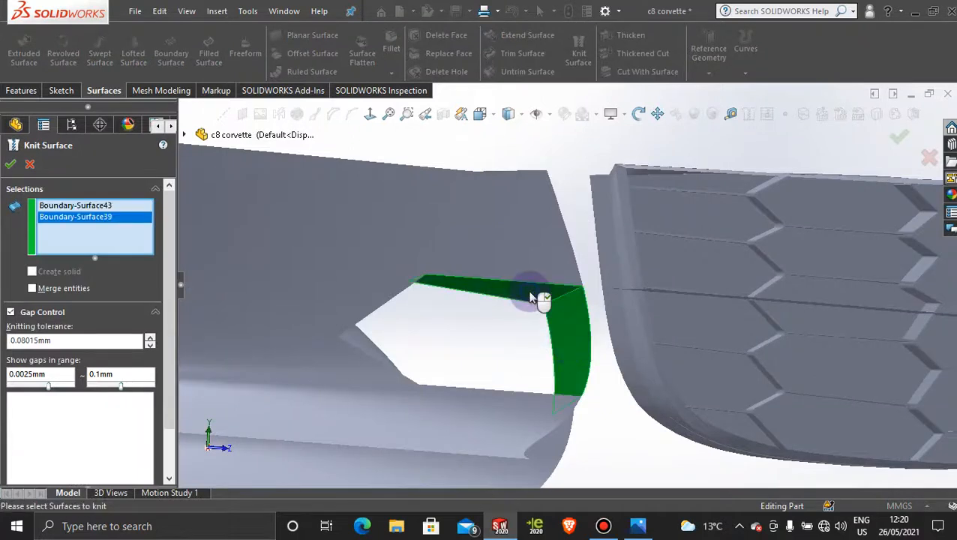
middle_click_drag(542, 300, 453, 367)
left_click(390, 301)
left_click(357, 344)
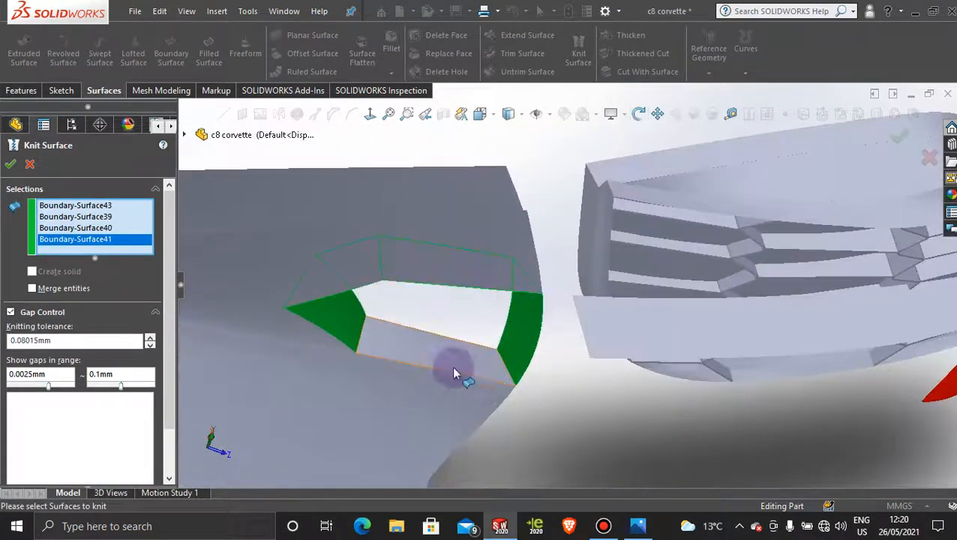
left_click(455, 367)
middle_click_drag(465, 325, 448, 338)
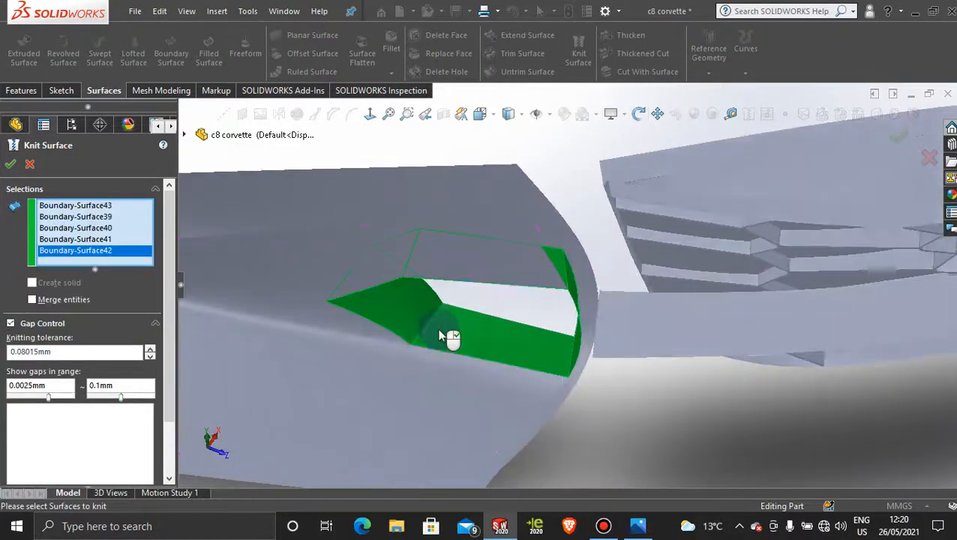
left_click(11, 165)
Hide the inner surface bodies behind the bumper, including the trimmed frame around the intake opening
middle_click_drag(398, 196, 453, 242)
scroll(484, 273, "up", 4)
right_click(480, 292)
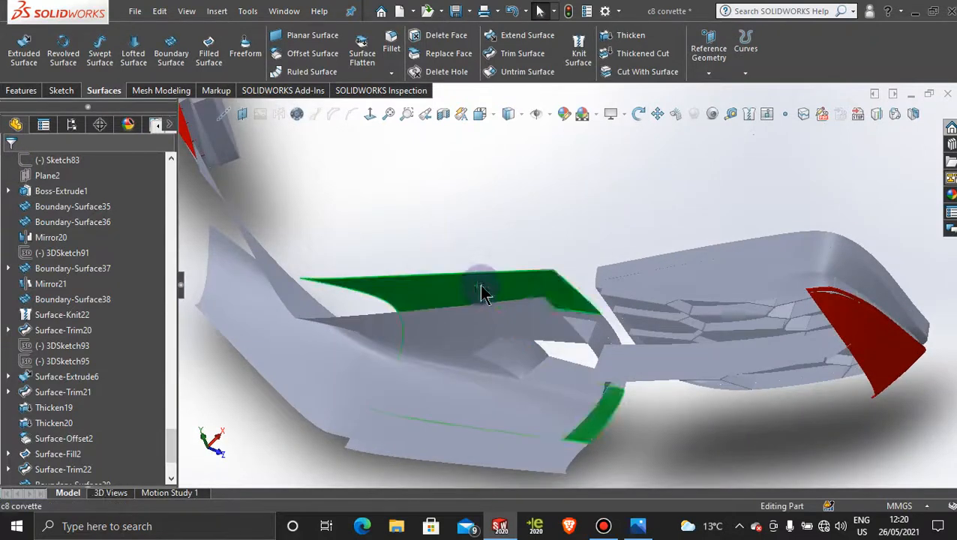
left_click(509, 193)
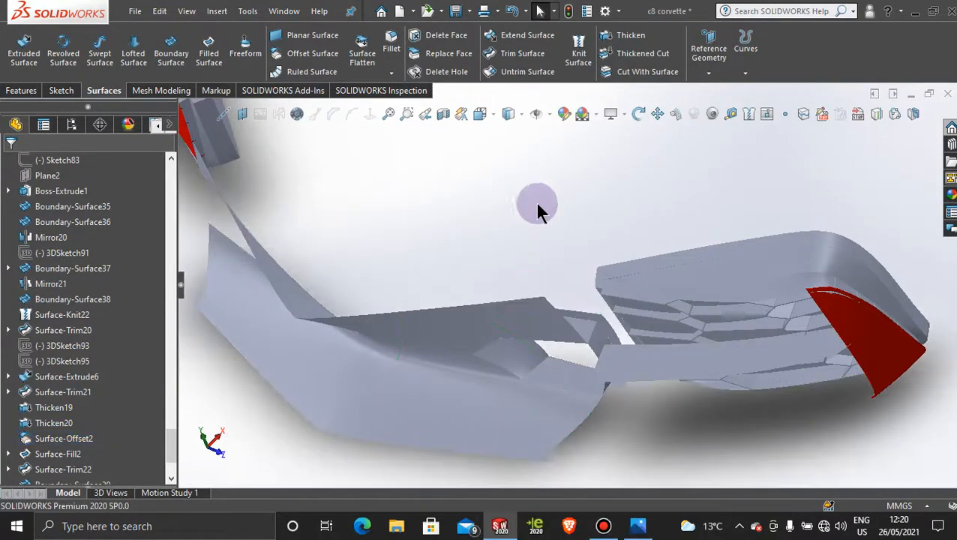
middle_click_drag(562, 231, 635, 338)
right_click(552, 376)
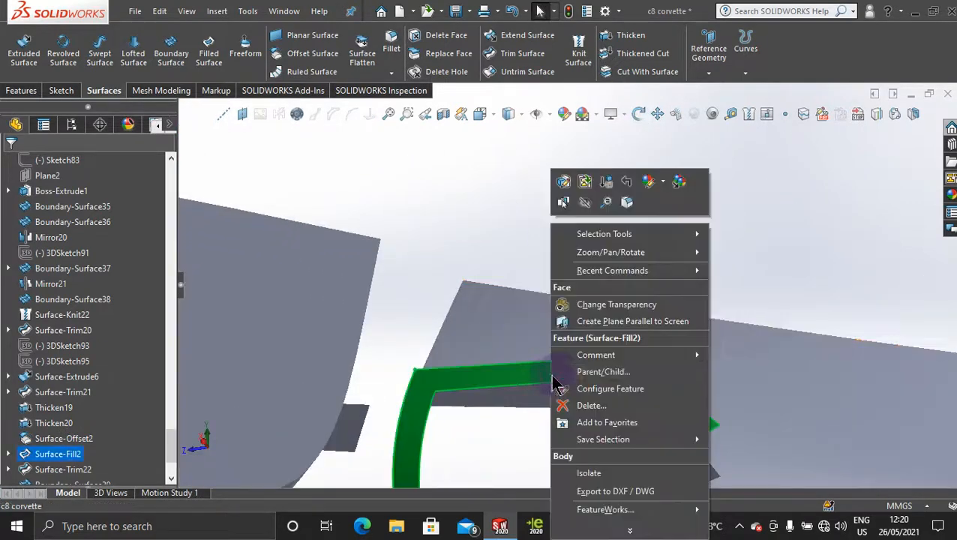
left_click(585, 202)
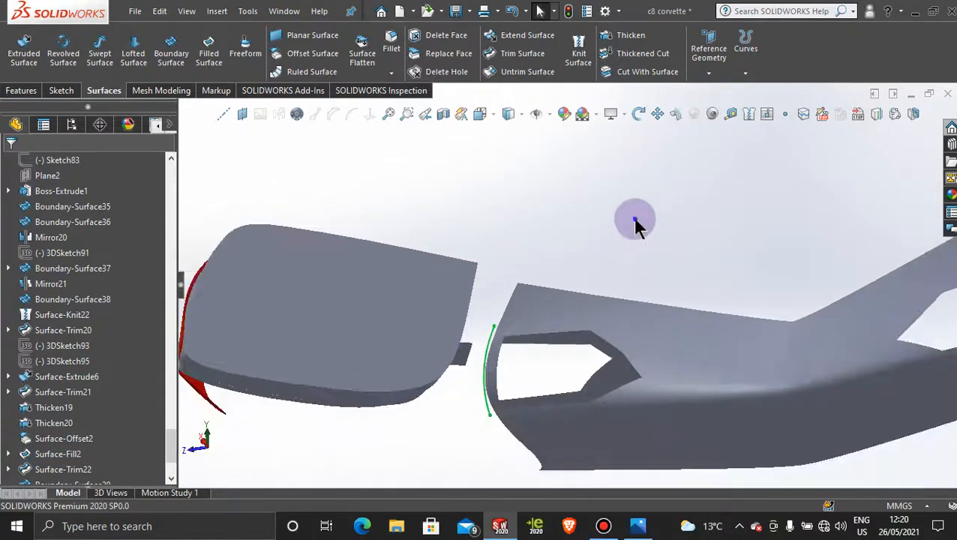
Examine the knitted intake surround and compare it with the enlarged Corvette C8 front photo in Photos
middle_click_drag(572, 282, 670, 291)
scroll(637, 220, "up", 3)
scroll(643, 346, "down", 3)
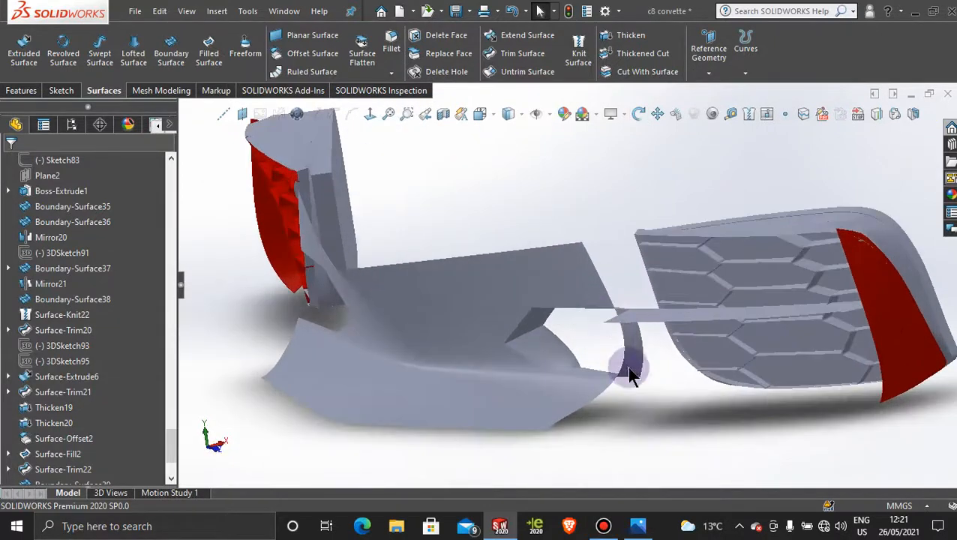
middle_click_drag(630, 374, 644, 390)
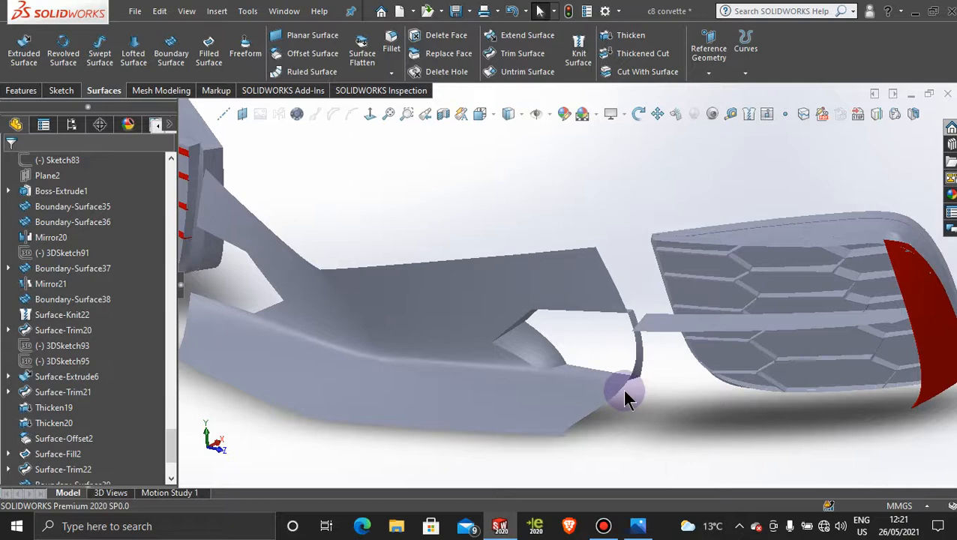
middle_click_drag(667, 385, 647, 349)
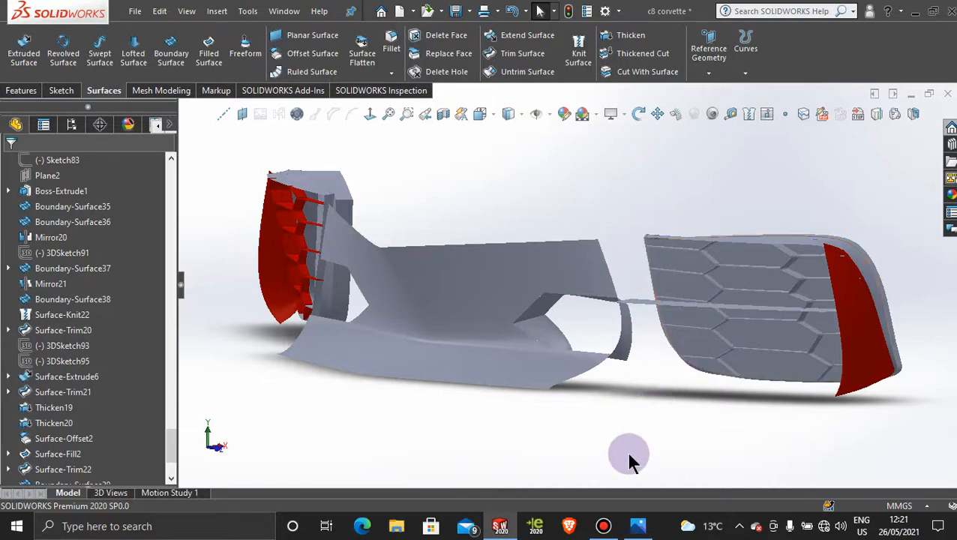
left_click(639, 525)
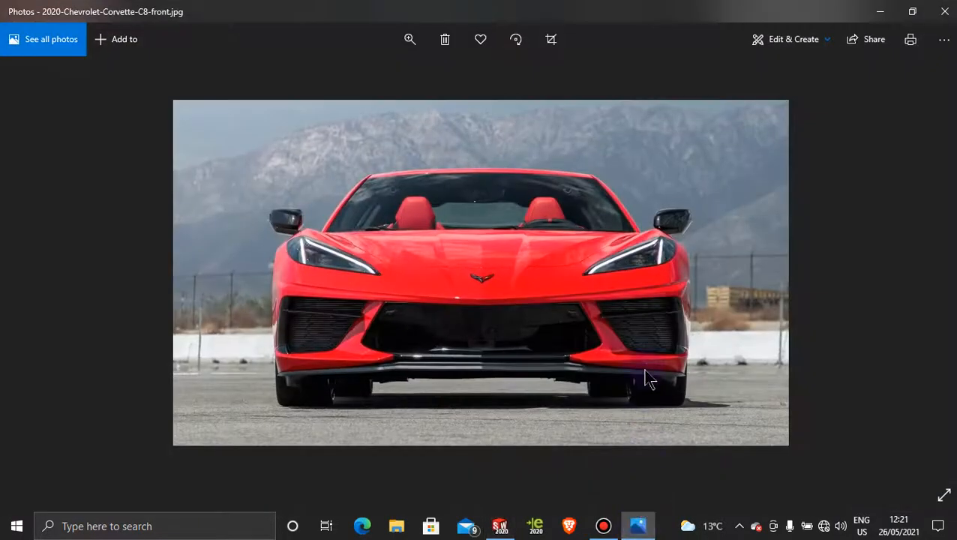
left_click(414, 43)
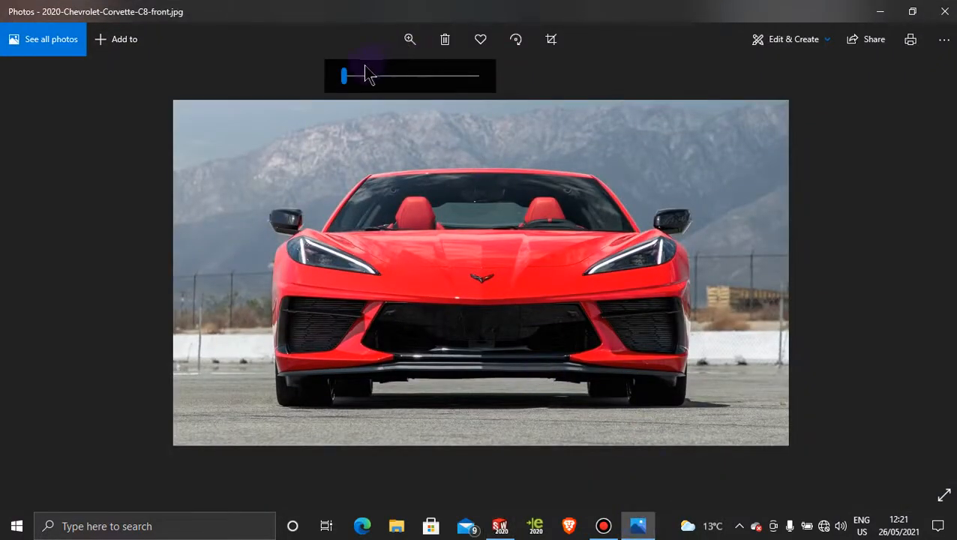
left_click_drag(367, 75, 395, 79)
left_click_drag(544, 434, 527, 320)
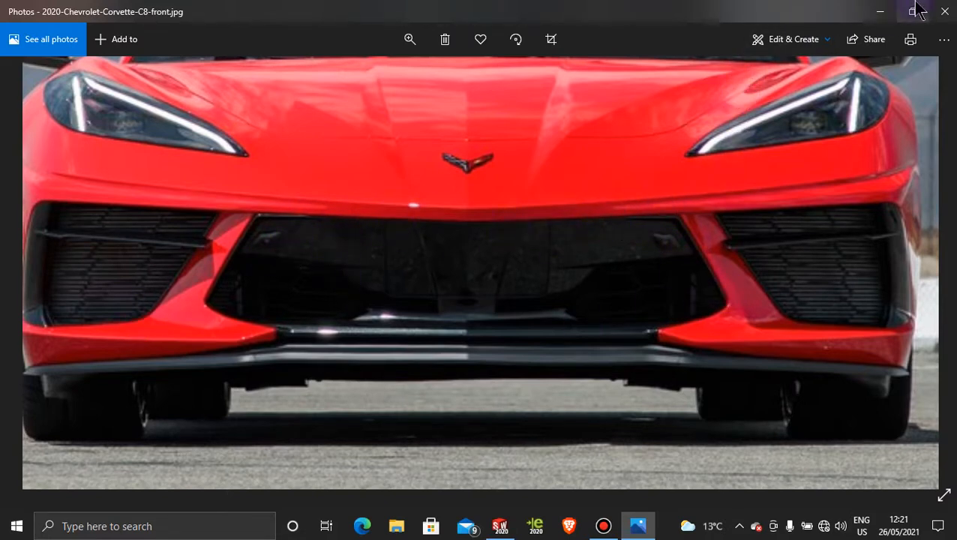
left_click(887, 7)
Return to SOLIDWORKS and hide the outer bumper surface, leaving the knitted intake surround visible
middle_click_drag(632, 192, 617, 183)
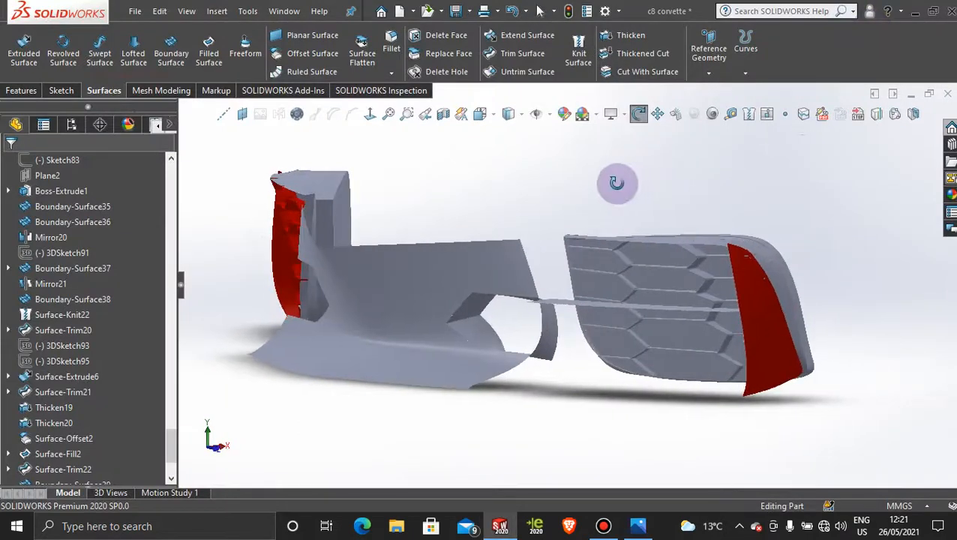
scroll(498, 325, "down", 4)
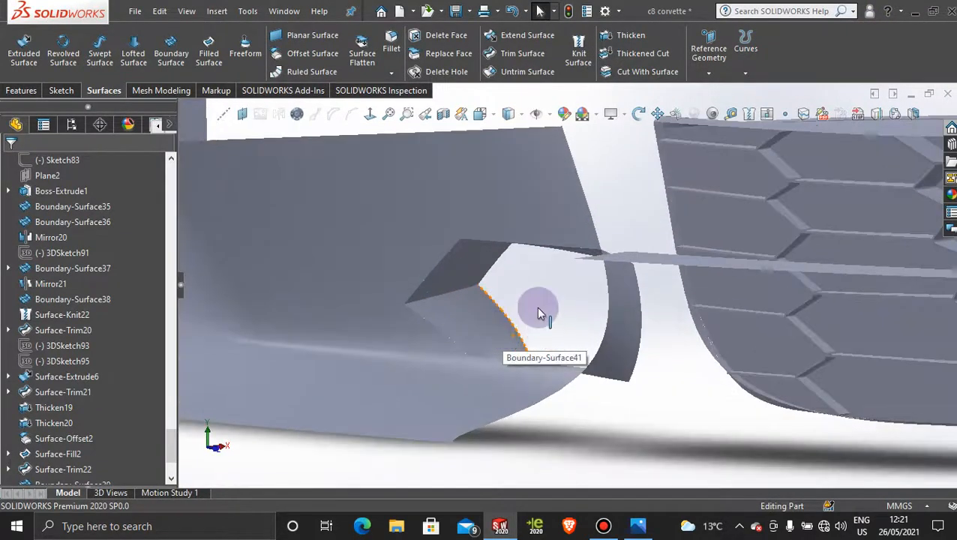
scroll(532, 303, "up", 4)
right_click(460, 232)
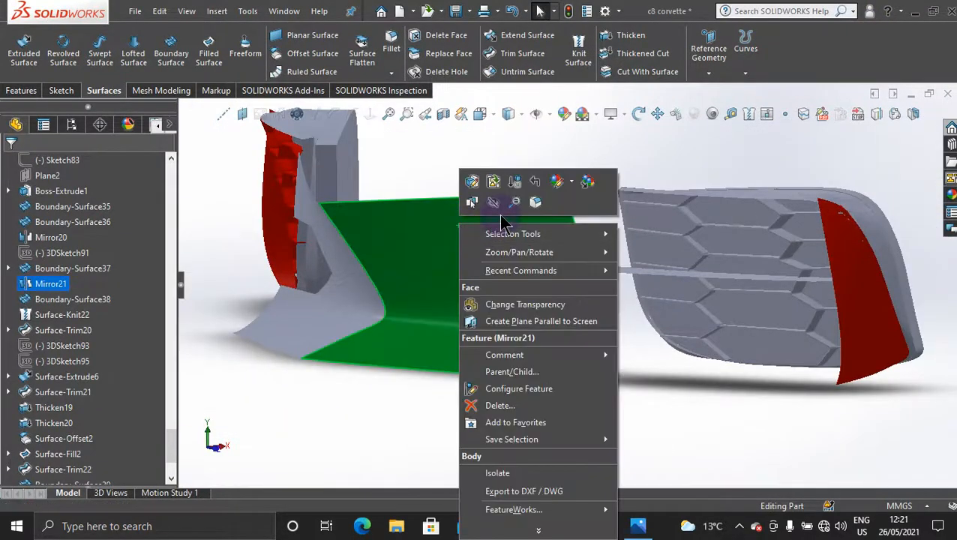
left_click(494, 203)
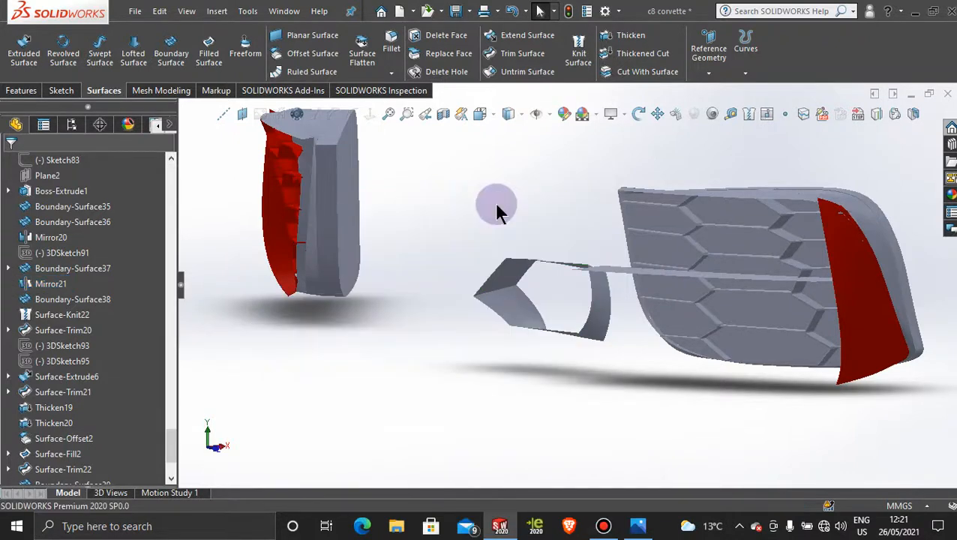
Set up a 1 mm Offset Surface and add the five intake surround walls to the preselected bumper face
middle_click_drag(508, 262, 495, 219)
scroll(602, 255, "down", 3)
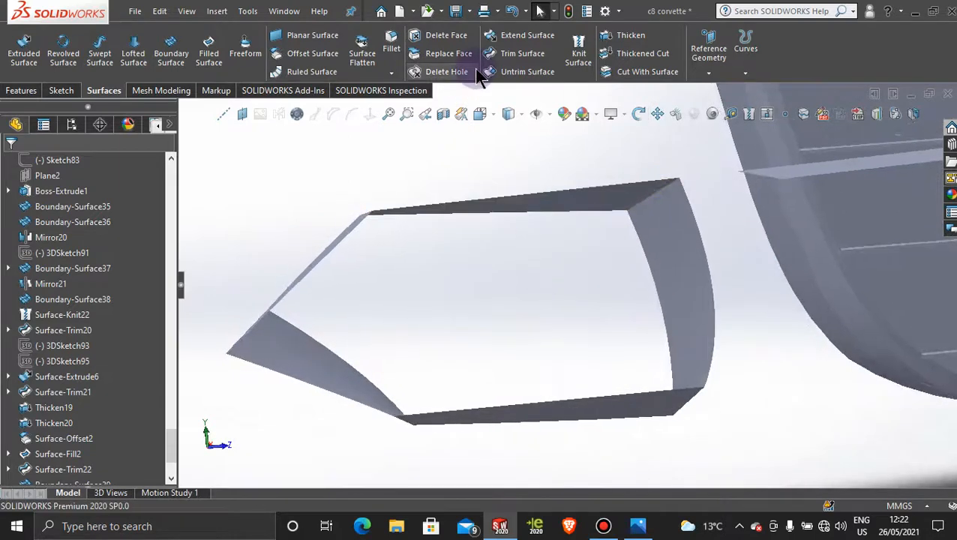
left_click(315, 54)
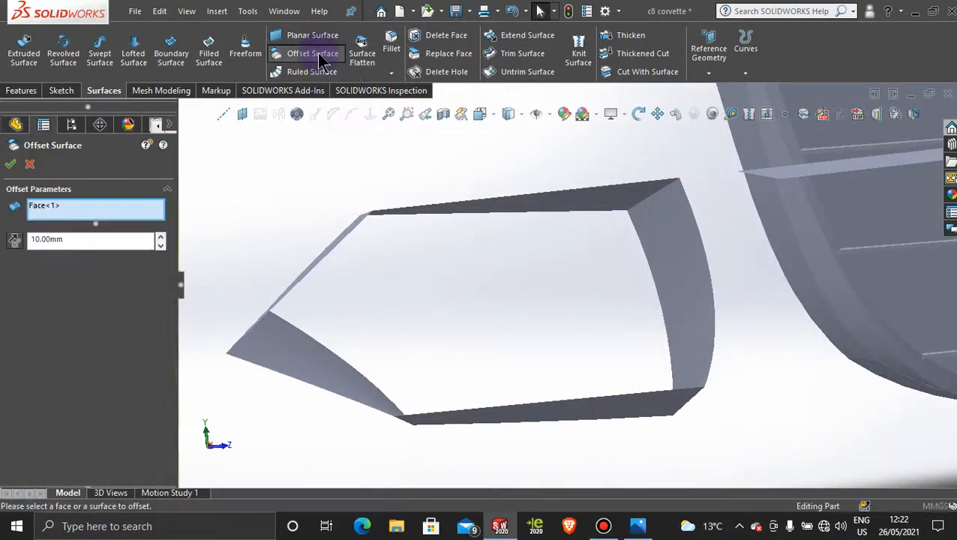
left_click(85, 240)
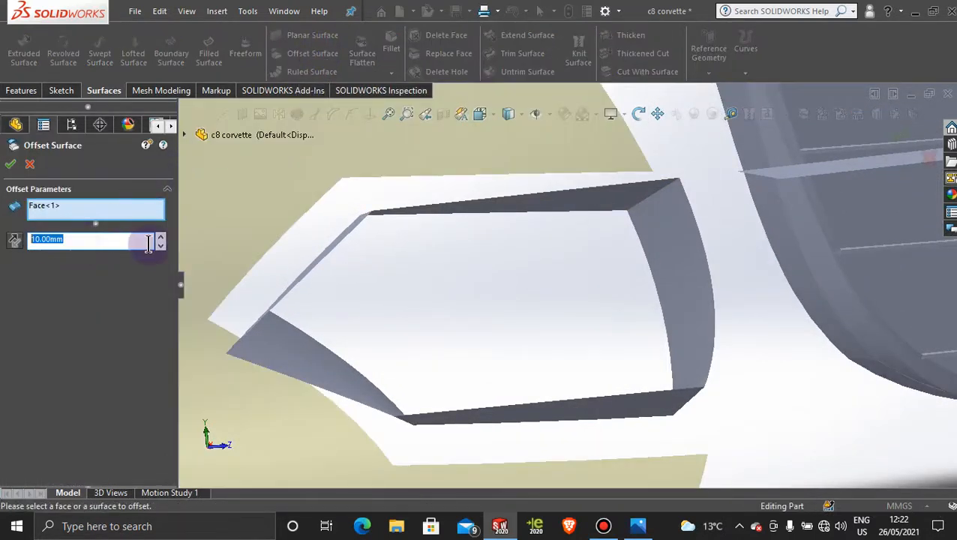
type("1")
left_click(549, 204)
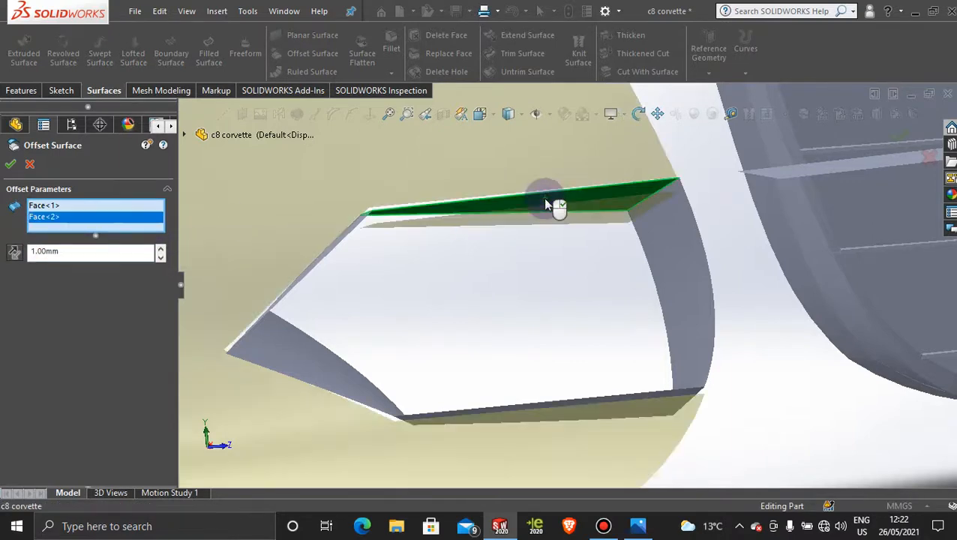
left_click(660, 255)
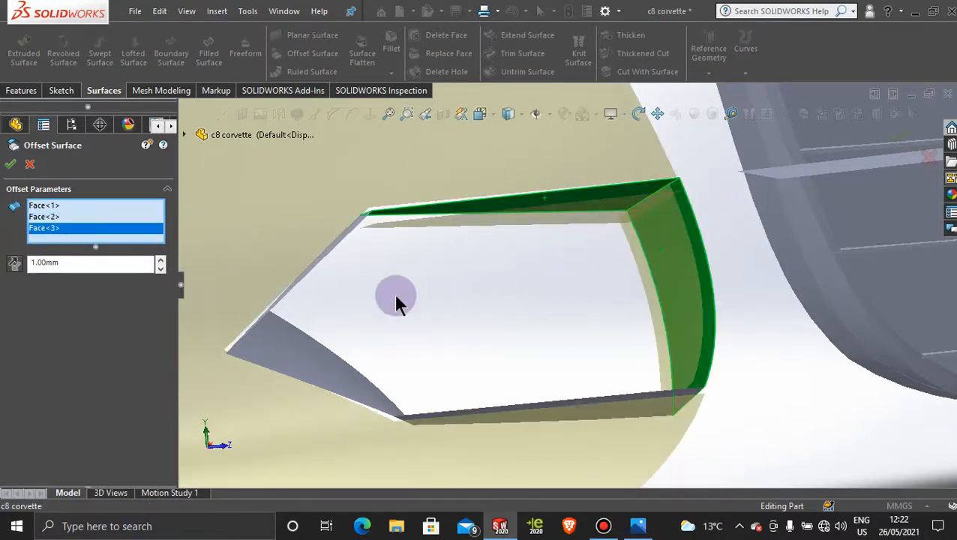
left_click(327, 361)
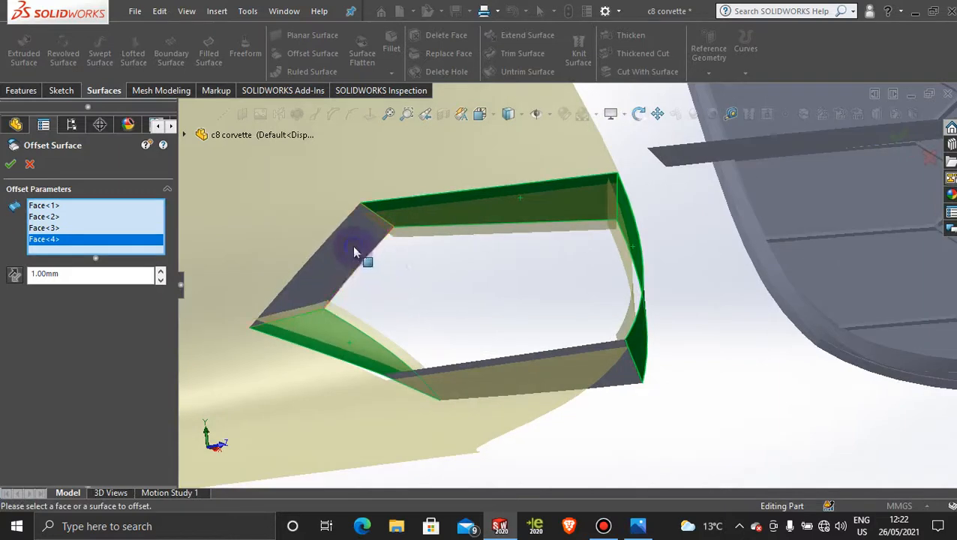
left_click(354, 246)
middle_click_drag(414, 256, 463, 366)
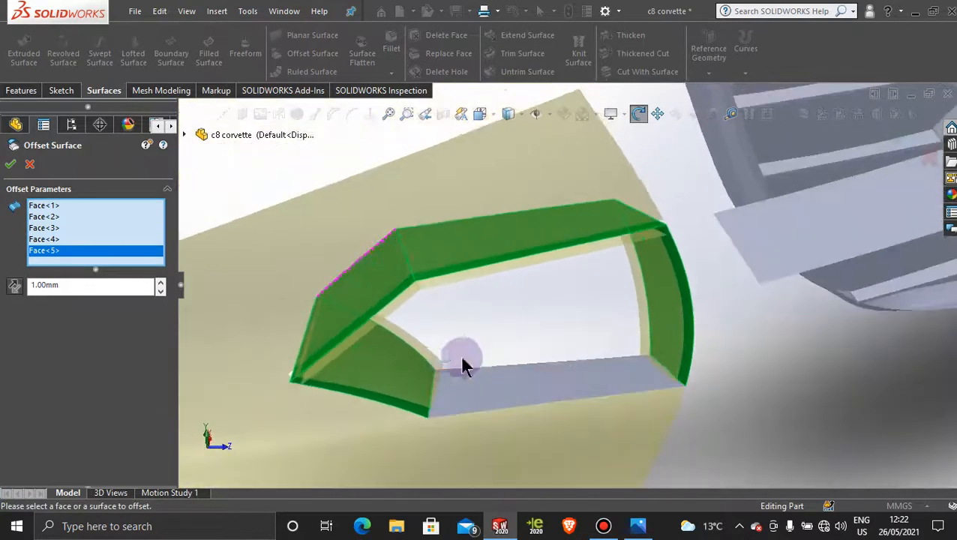
left_click(505, 386)
Set the offset distance of the selected bumper face and intake walls to 0.5 mm
double_click(99, 297)
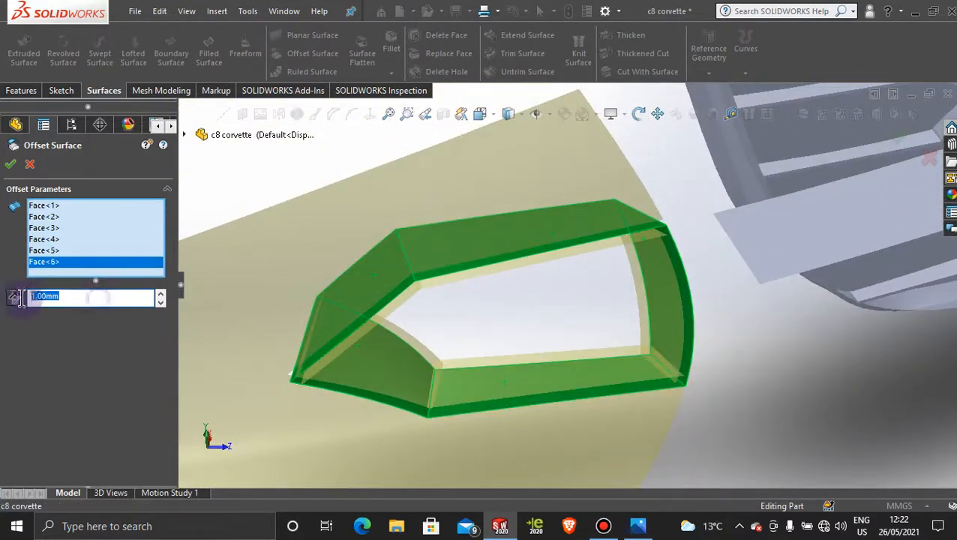
type("0")
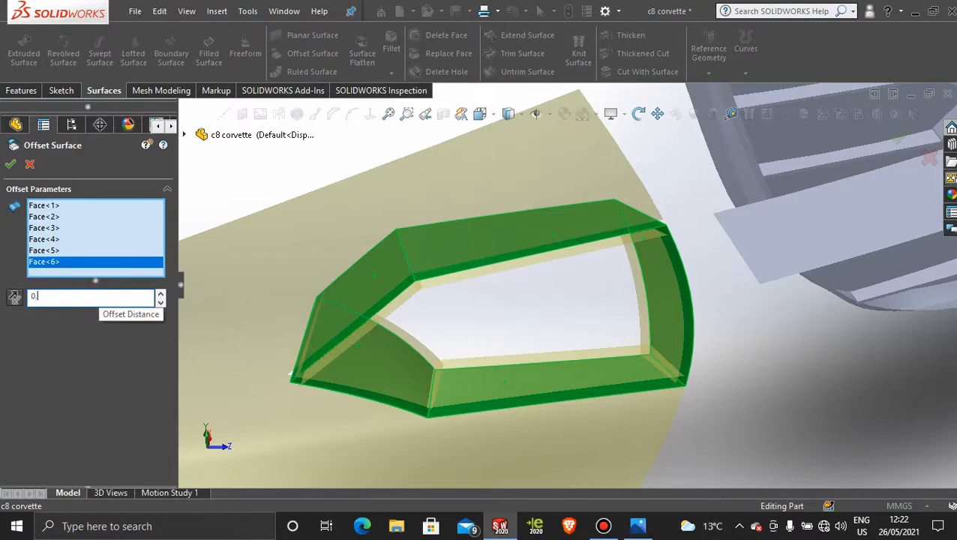
type(".5")
key("Return")
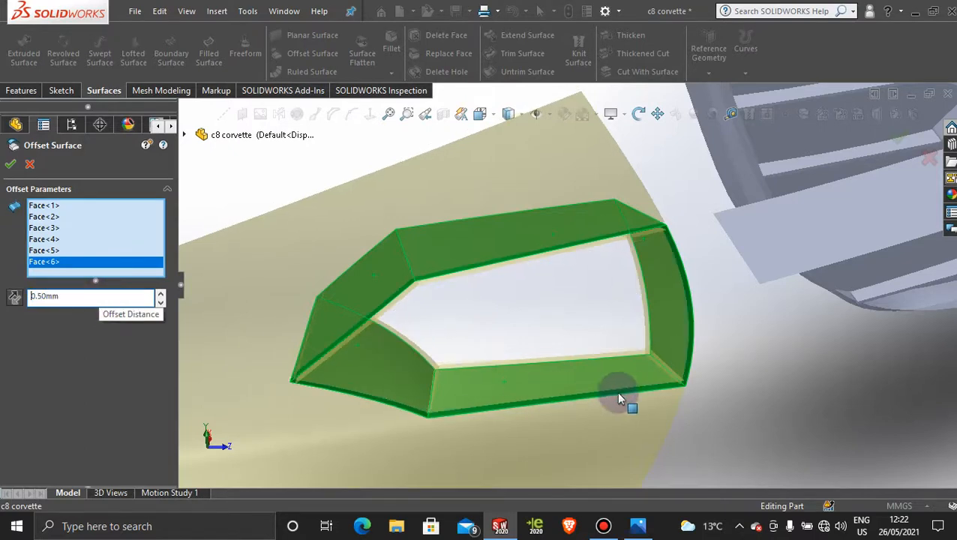
Create the 0.5 mm Offset Surface and hide the original knitted intake surround
middle_click_drag(590, 323, 536, 260)
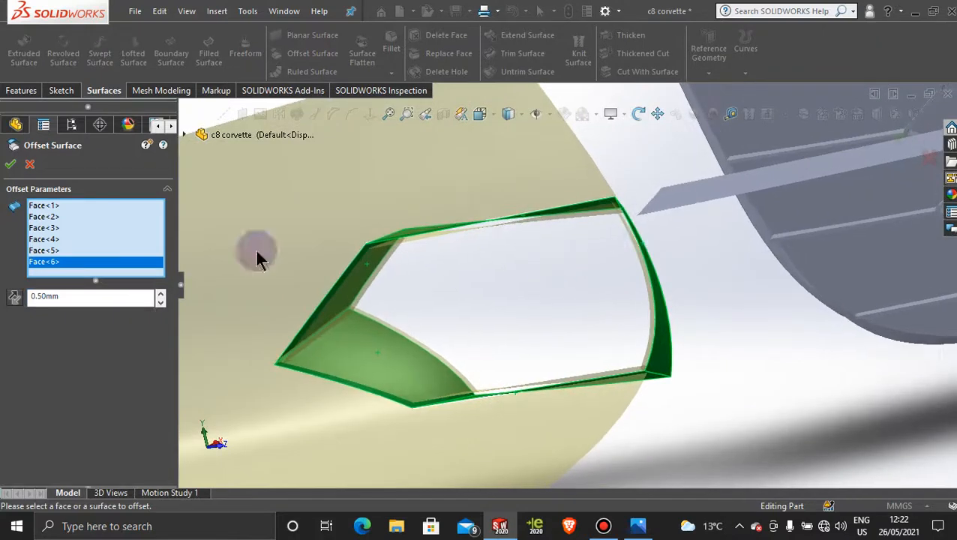
left_click(11, 165)
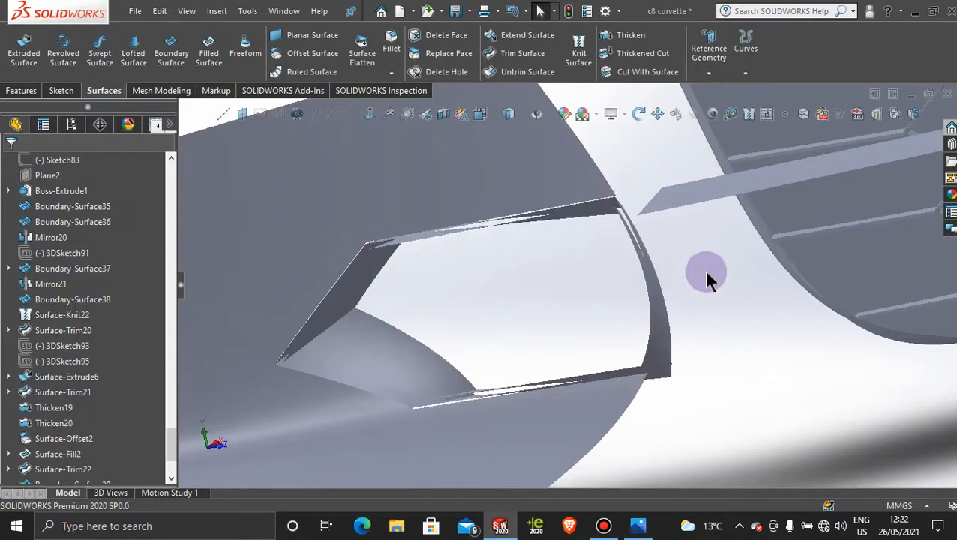
middle_click_drag(706, 273, 544, 343)
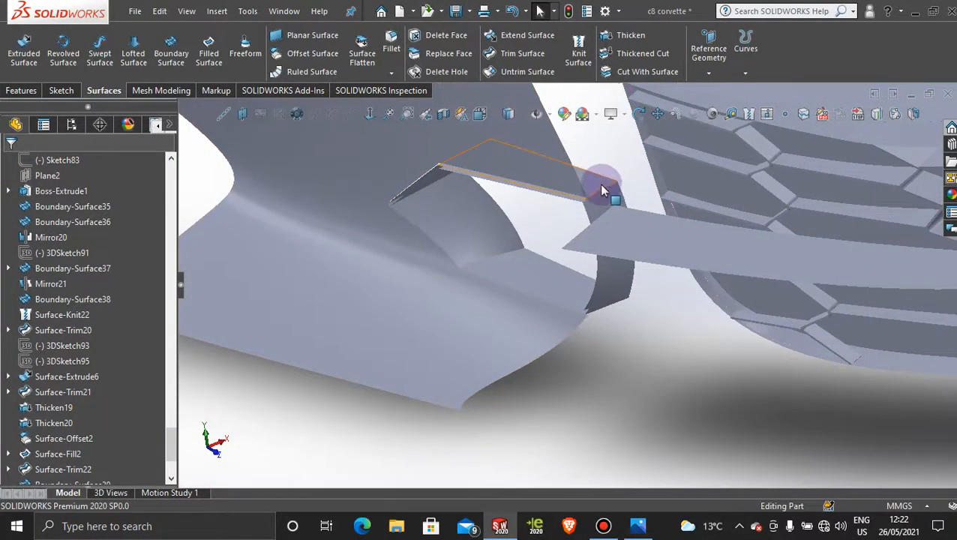
right_click(600, 186)
left_click(626, 159)
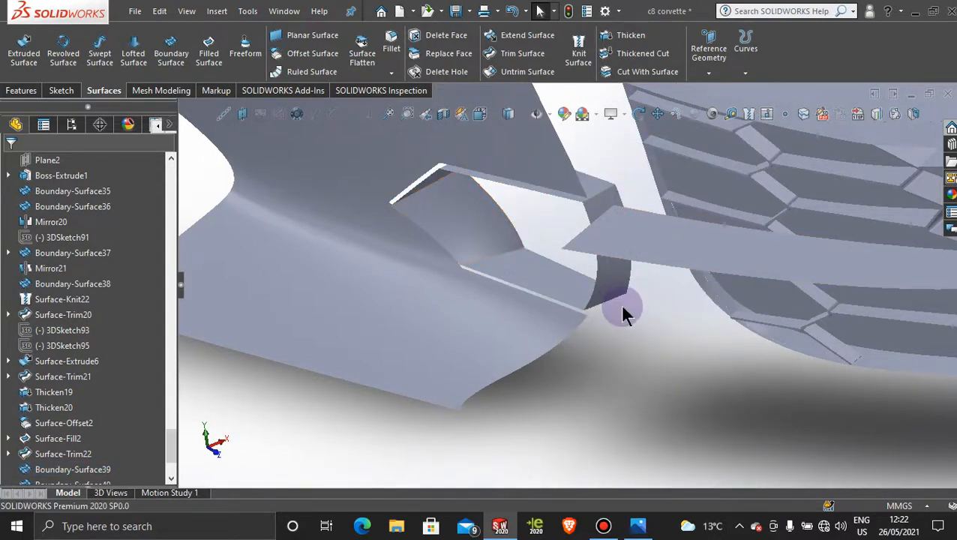
Hide the bumper surface around the intake, leaving the offset surround visible
middle_click_drag(621, 305, 639, 253)
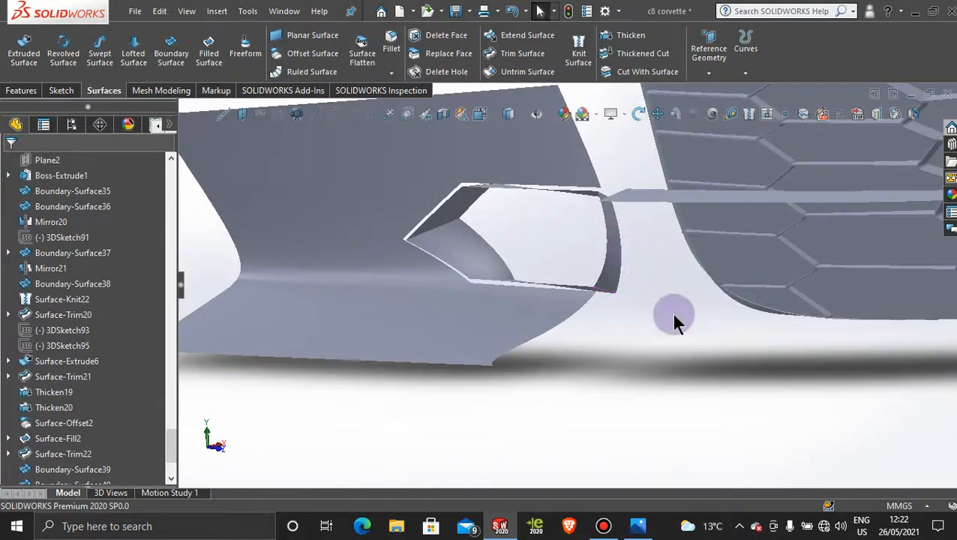
scroll(672, 315, "up", 5)
middle_click_drag(609, 310, 572, 241)
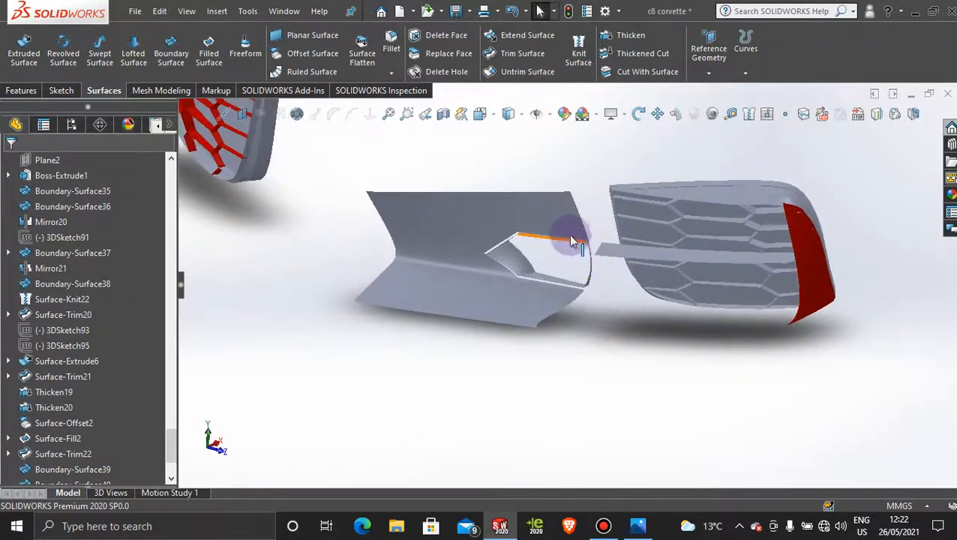
right_click(555, 214)
left_click(573, 186)
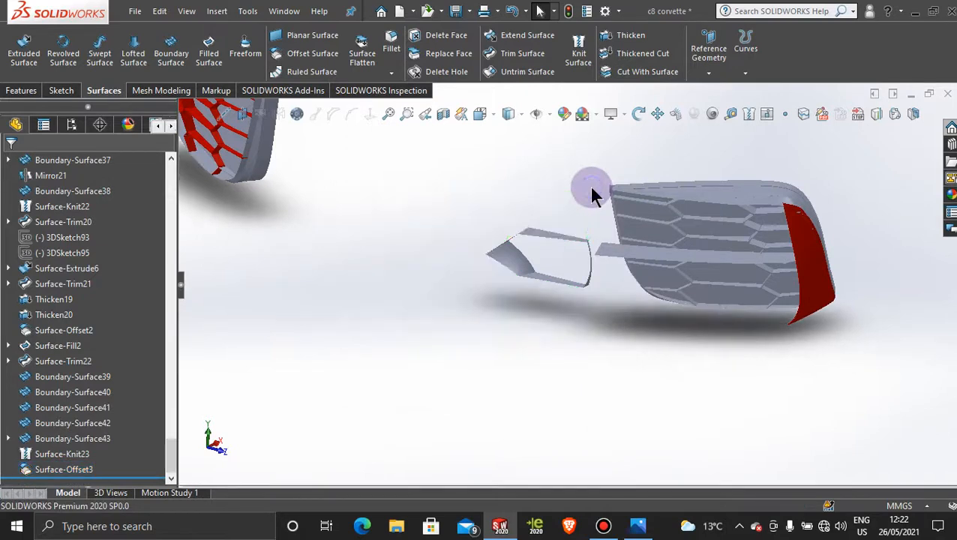
Examine the shape and depth of the offset intake surround from several angles and from the top
middle_click_drag(562, 203, 519, 331)
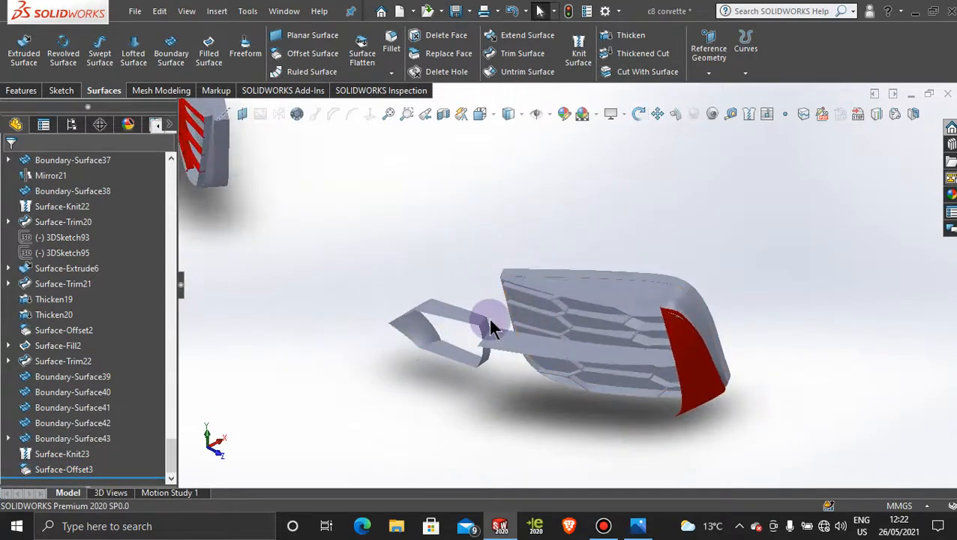
scroll(490, 322, "down", 5)
middle_click_drag(465, 314, 474, 405)
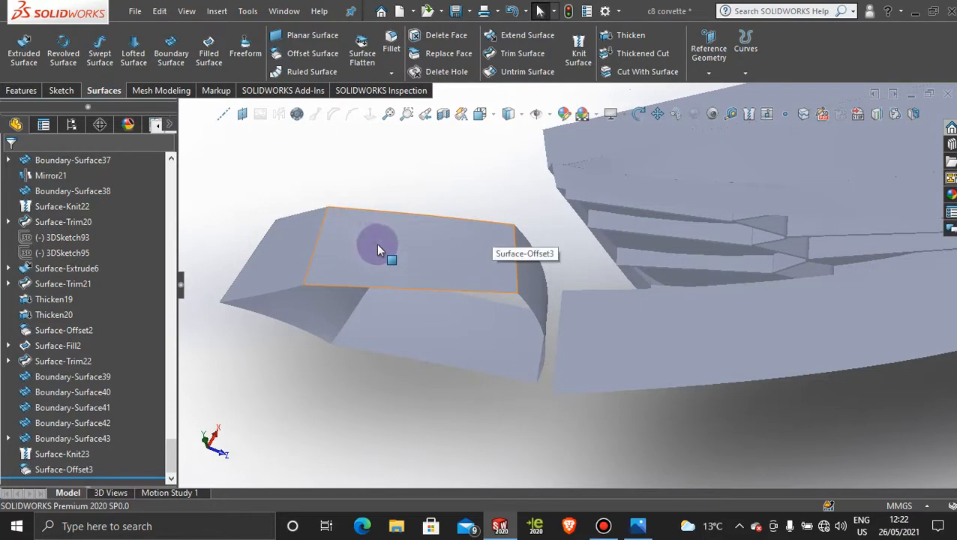
middle_click(456, 368)
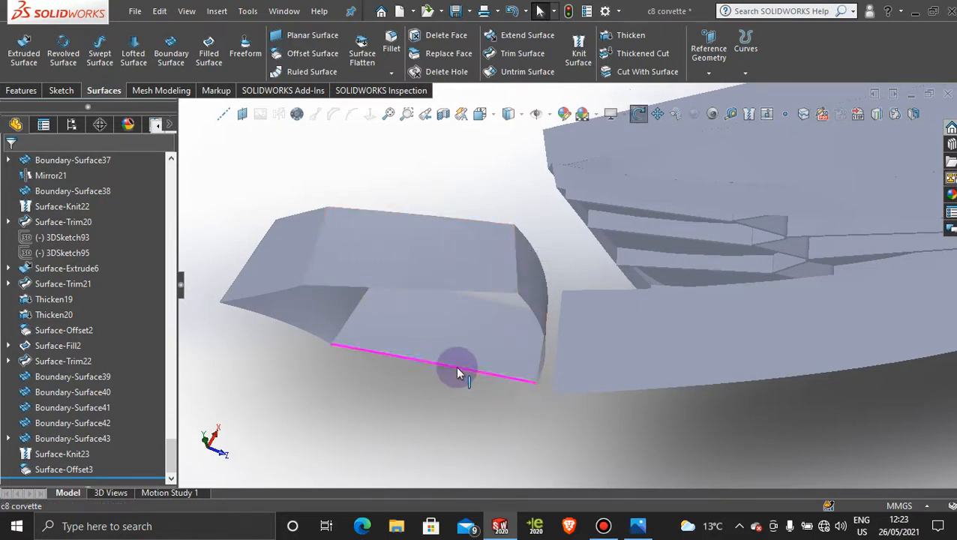
middle_click_drag(456, 367, 473, 416)
scroll(572, 270, "up", 7)
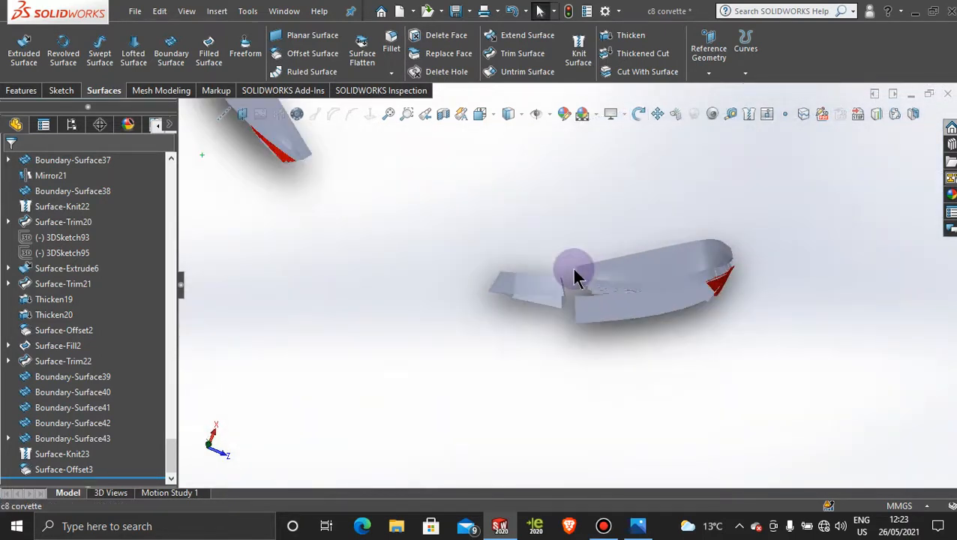
key("space")
left_click(452, 289)
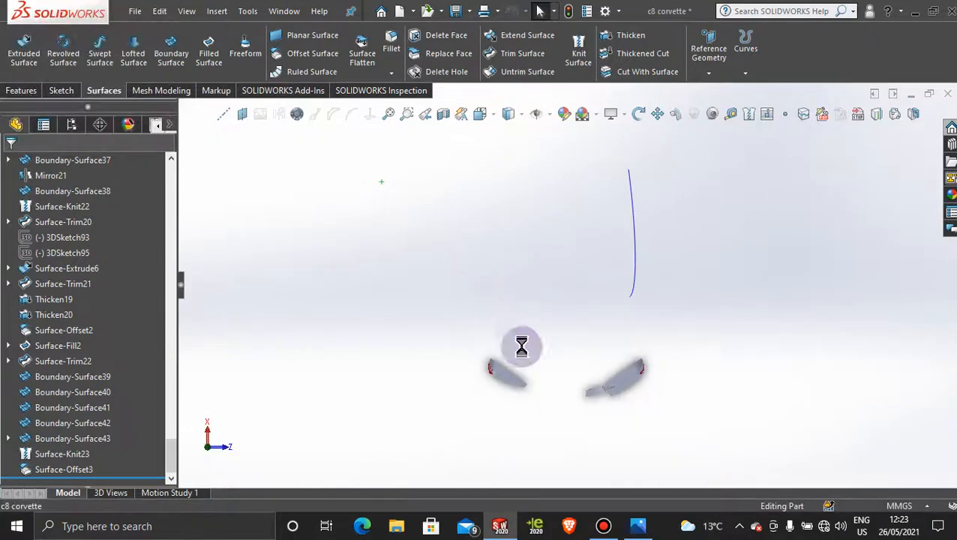
scroll(603, 390, "down", 10)
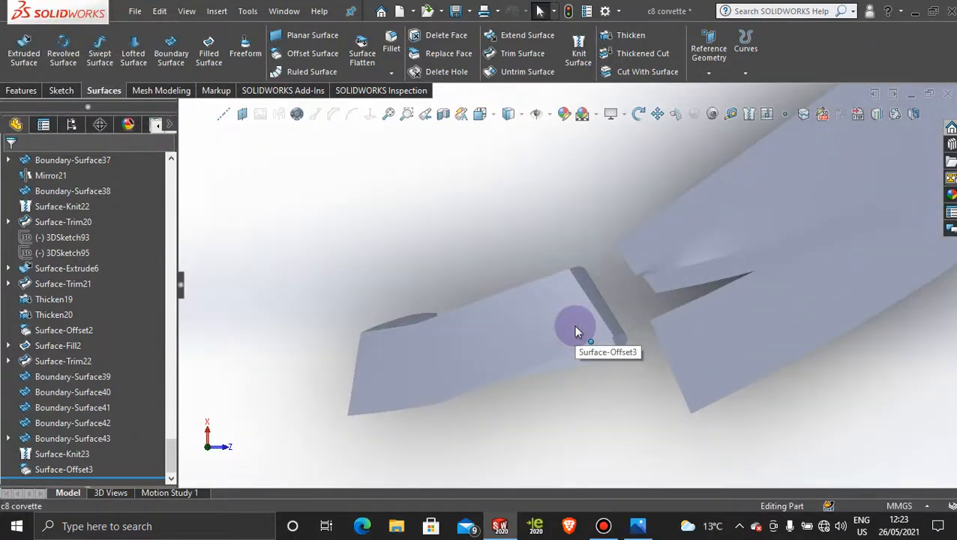
scroll(575, 326, "down", 2)
middle_click(522, 315)
mouse_move(522, 315)
middle_mouse_down()
mouse_move(550, 331)
mouse_move(521, 318)
mouse_move(514, 280)
mouse_move(533, 310)
middle_mouse_up()
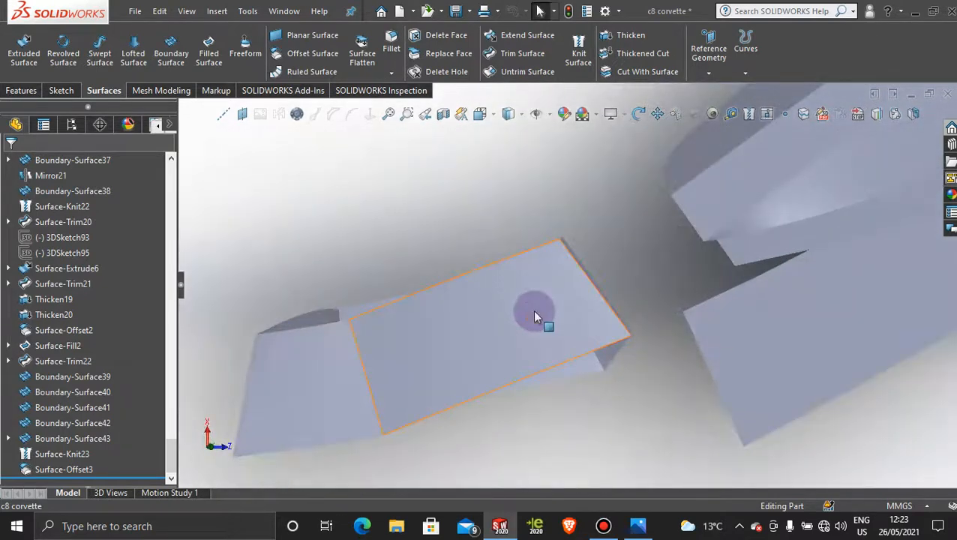
On the Top Plane, sketch a slanted line about 40 mm long running lengthwise across the offset intake surround
key("space")
left_click(428, 336)
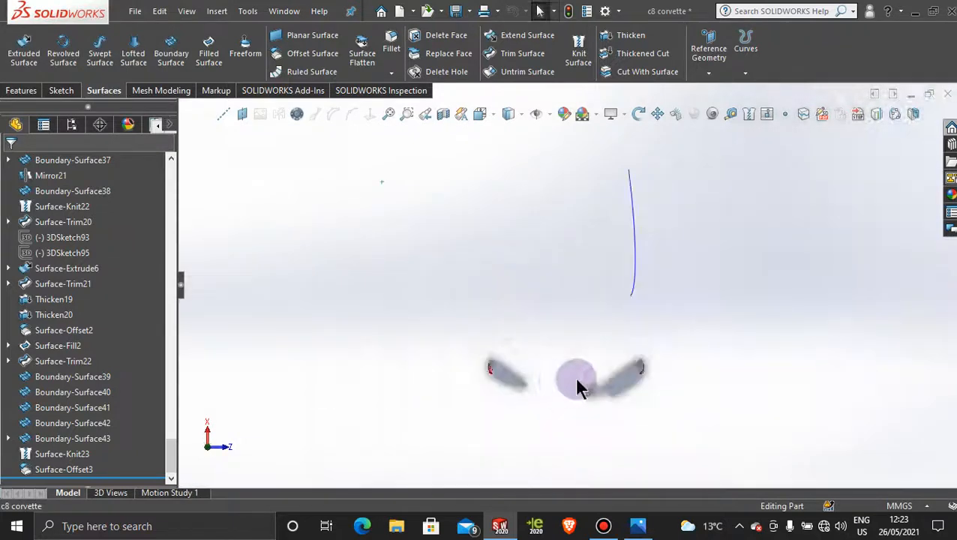
scroll(576, 377, "down", 12)
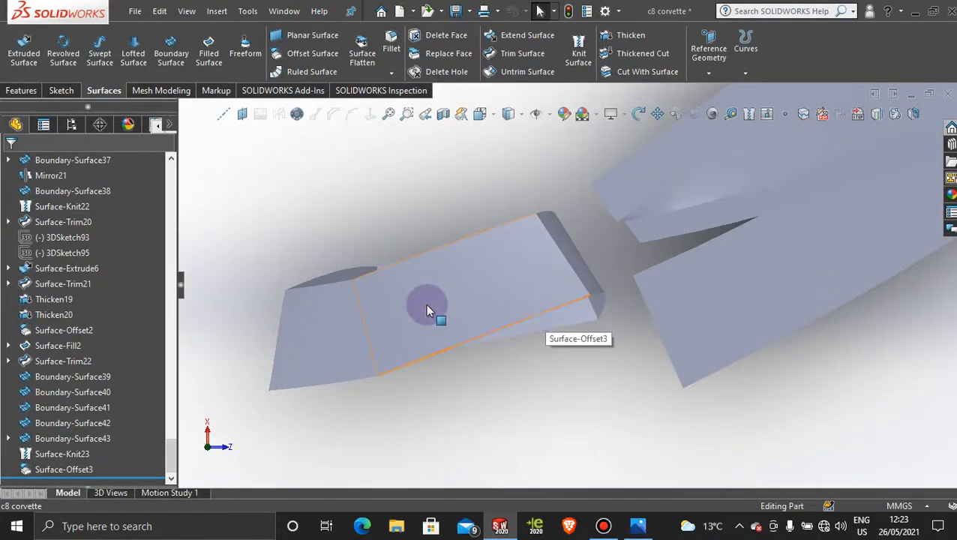
left_click(62, 90)
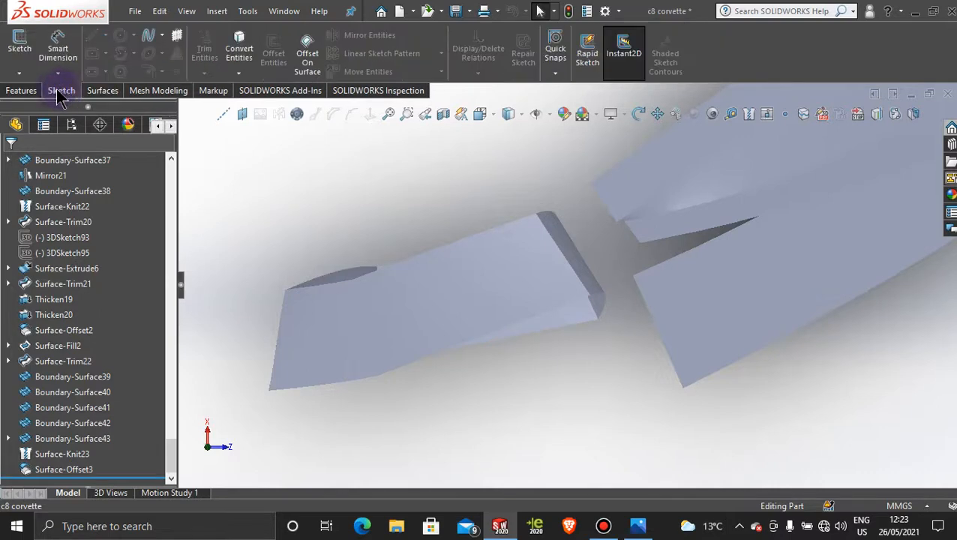
left_click_drag(174, 448, 170, 172)
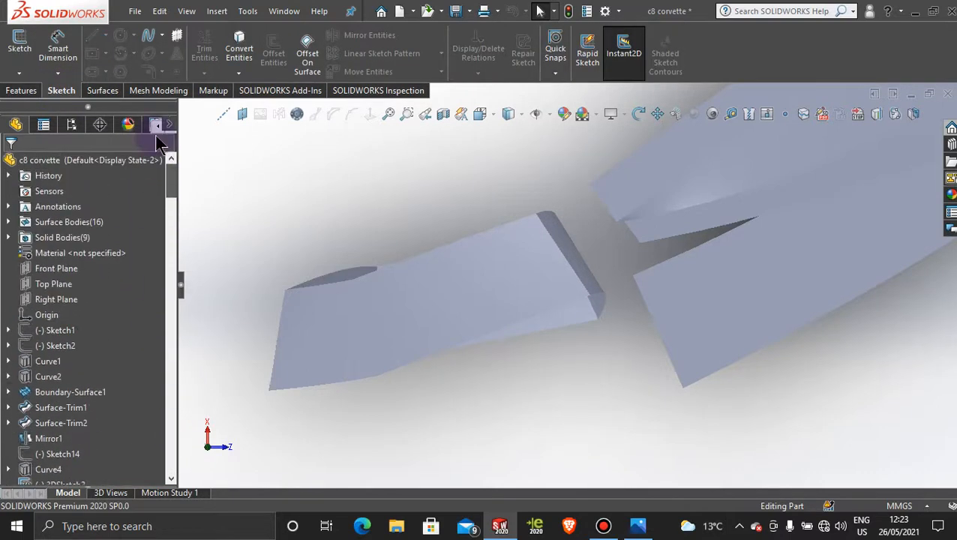
left_click(54, 285)
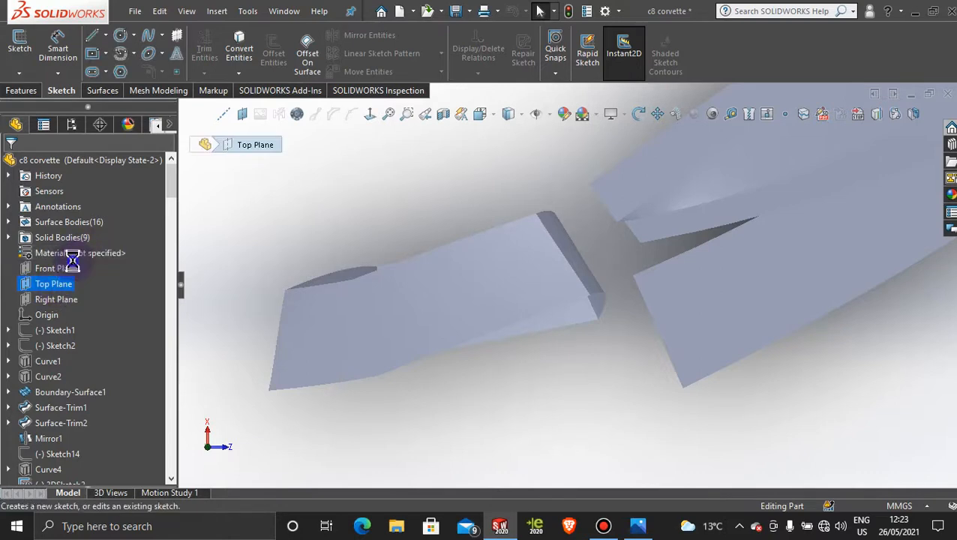
left_click(69, 263)
left_click(92, 39)
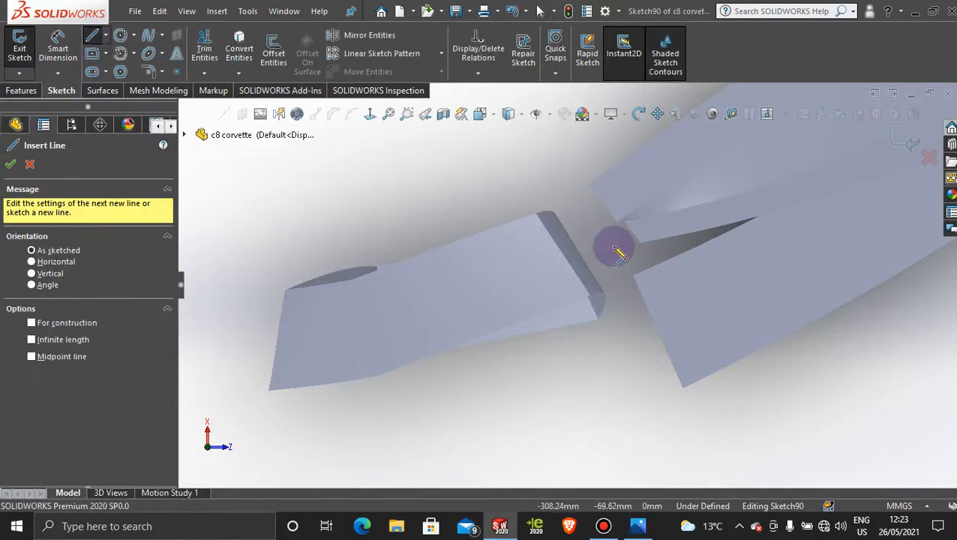
left_click(612, 247)
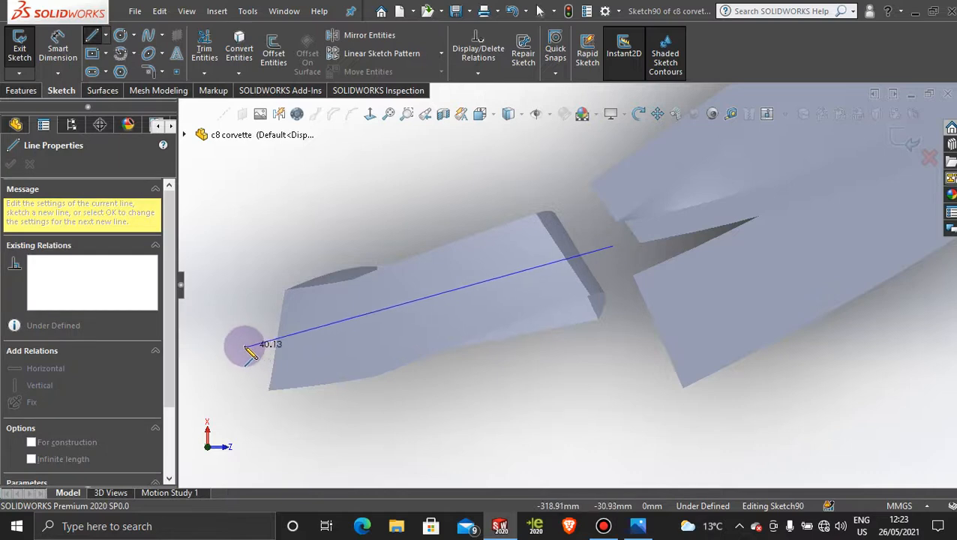
left_click(244, 346)
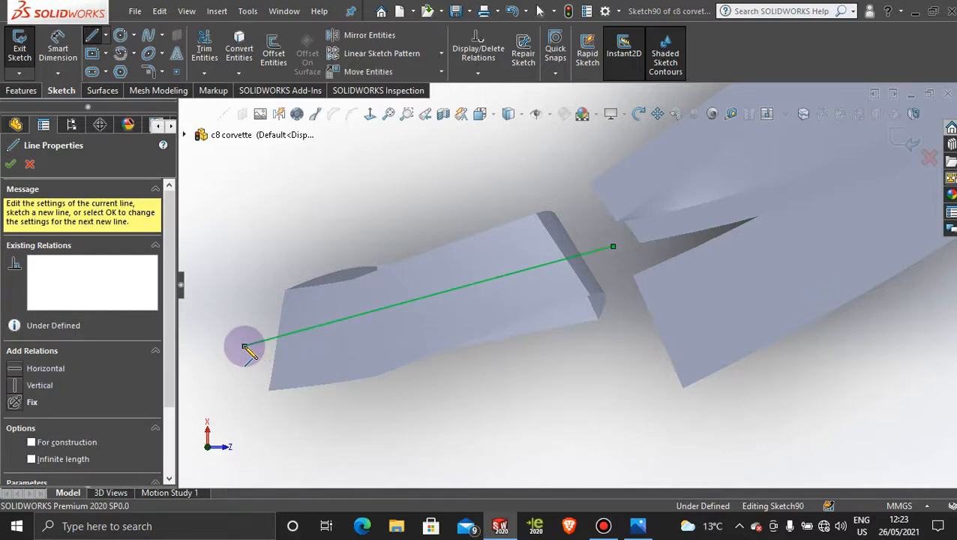
key("Escape")
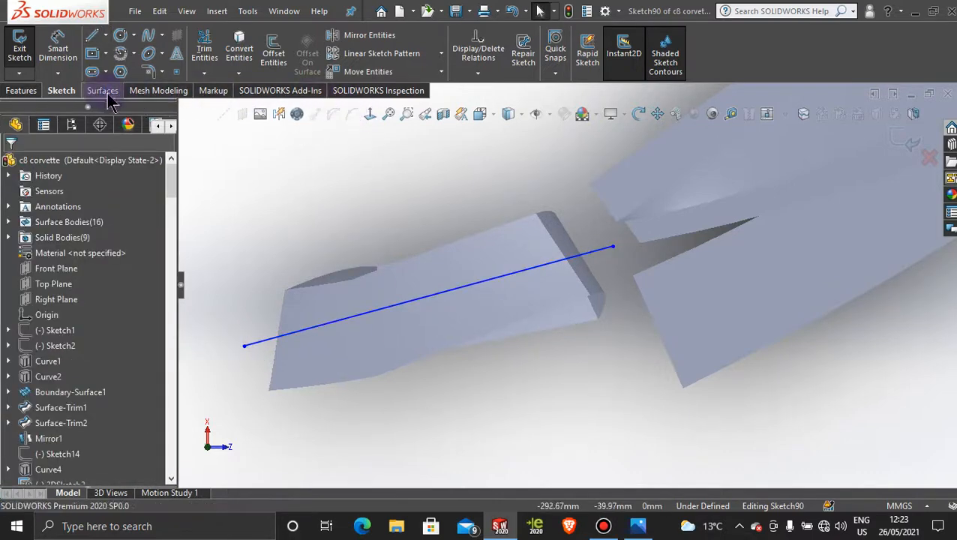
Trim the offset intake surround with the sketched line, removing the portion on the front side of the line
left_click(103, 91)
left_click(528, 54)
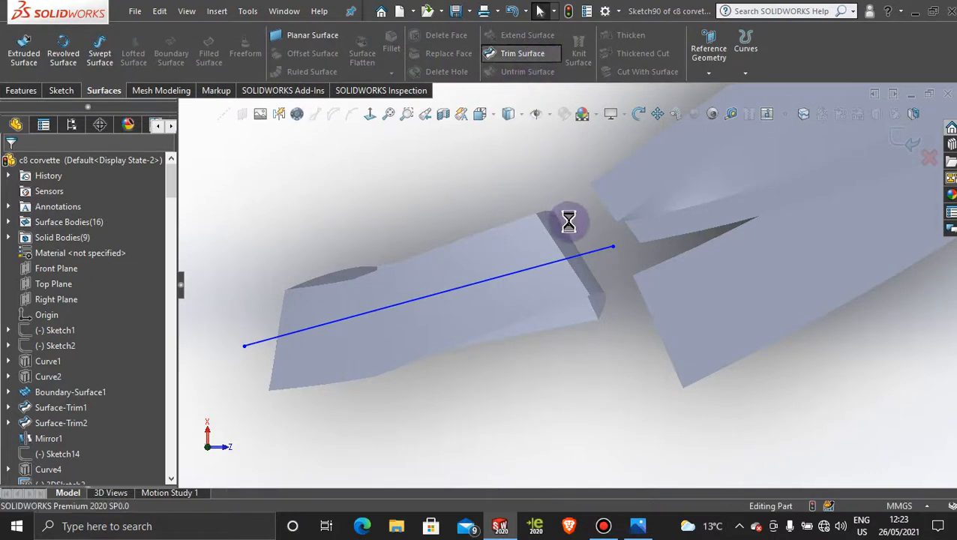
left_click(564, 303)
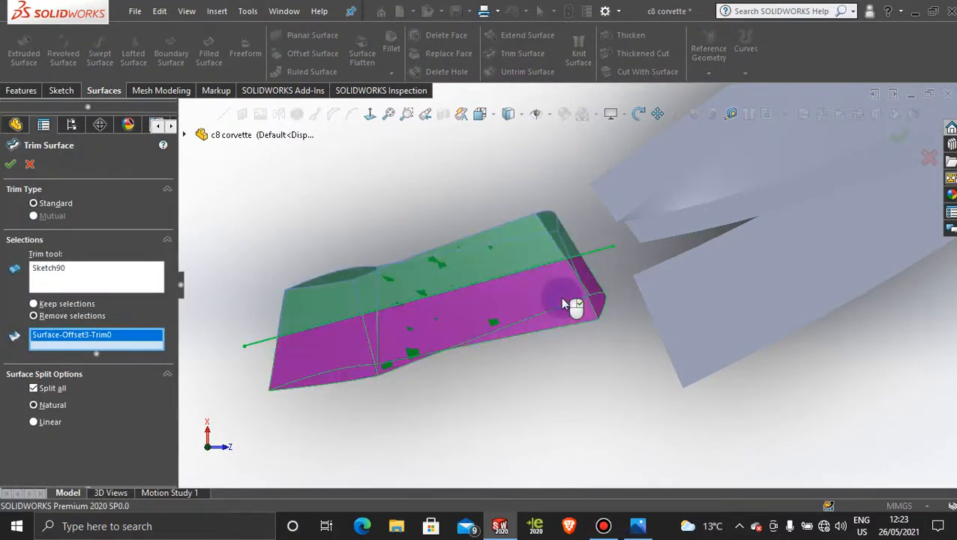
middle_click_drag(498, 257, 503, 284)
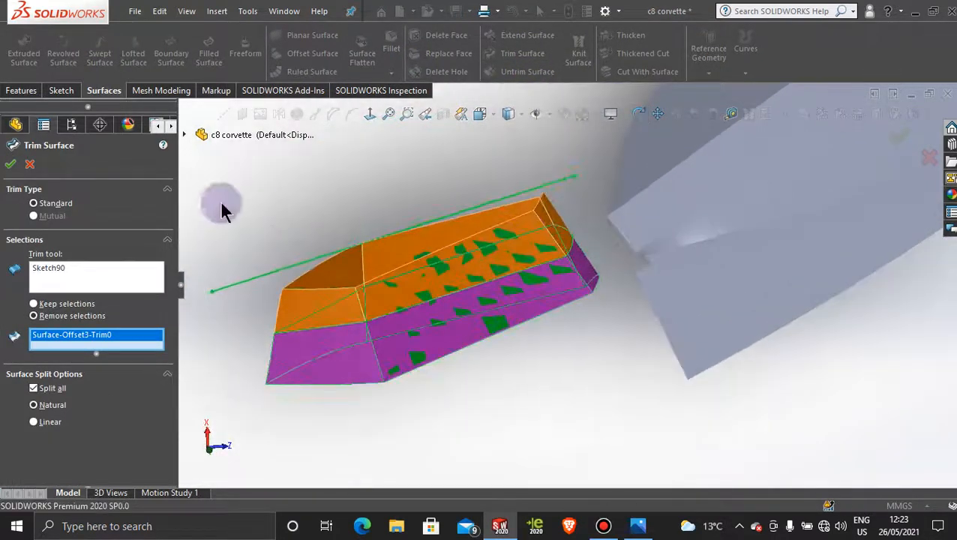
left_click(11, 165)
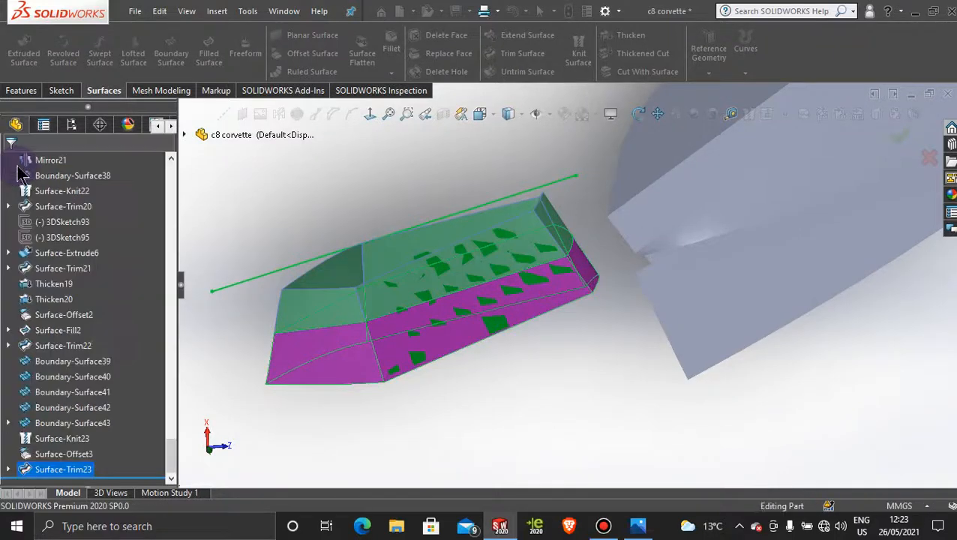
left_click(570, 367)
middle_click_drag(555, 375, 597, 229)
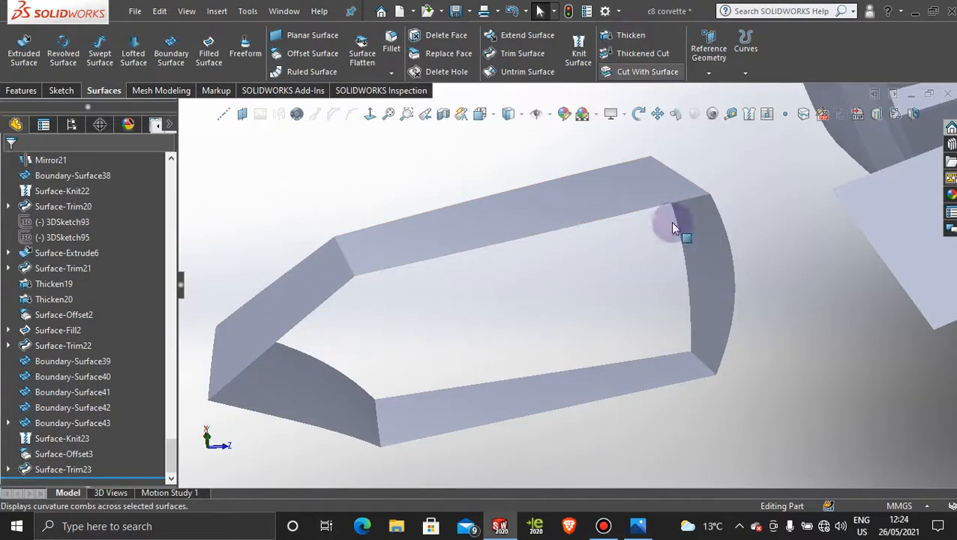
Switch to Photos and examine the front intakes in an enlarged view of the Corvette C8 front photo
middle_click_drag(679, 226, 666, 465)
left_click(651, 528)
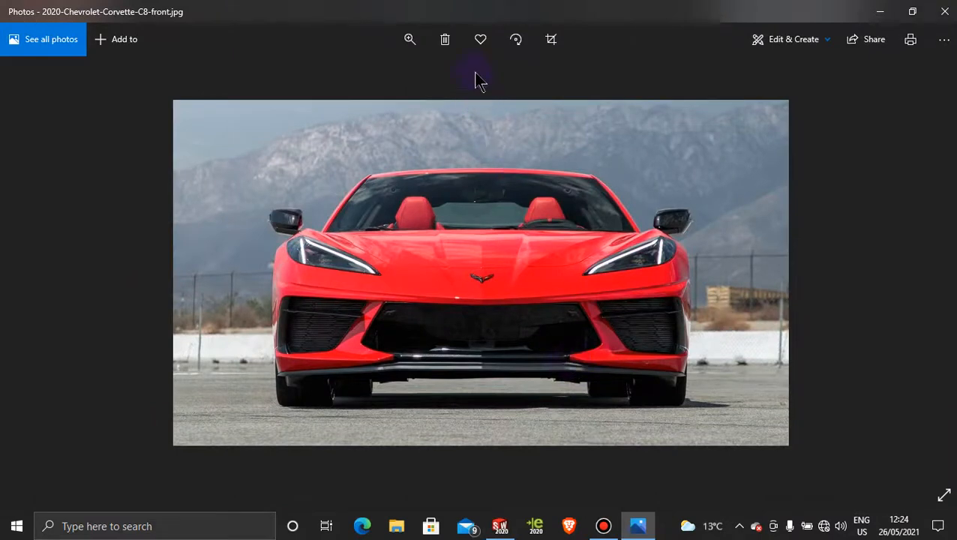
left_click(410, 40)
left_click(400, 78)
left_click_drag(637, 391, 634, 362)
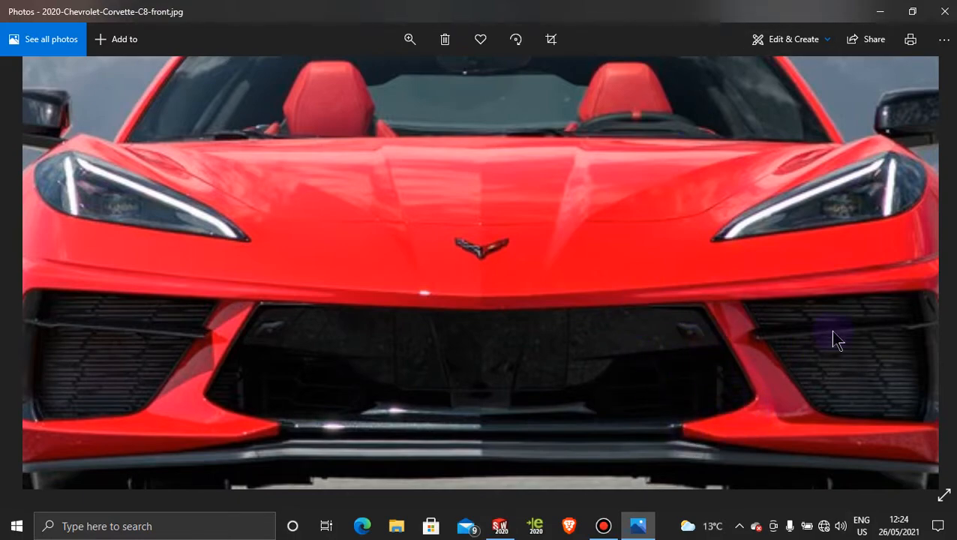
Return to SOLIDWORKS to inspect the trimmed surround in the Left view, and reopen the Corvette photo for comparison
left_click(879, 11)
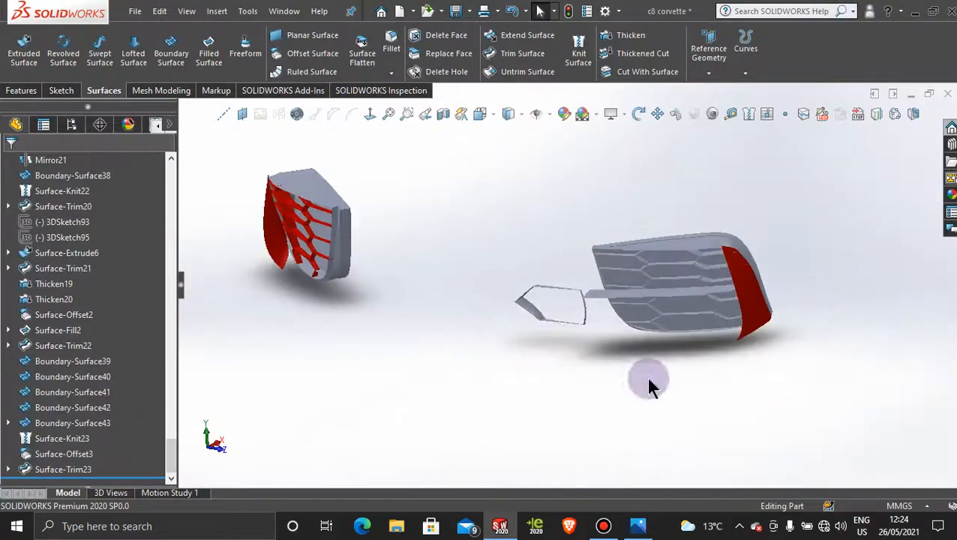
key("space")
left_click(402, 352)
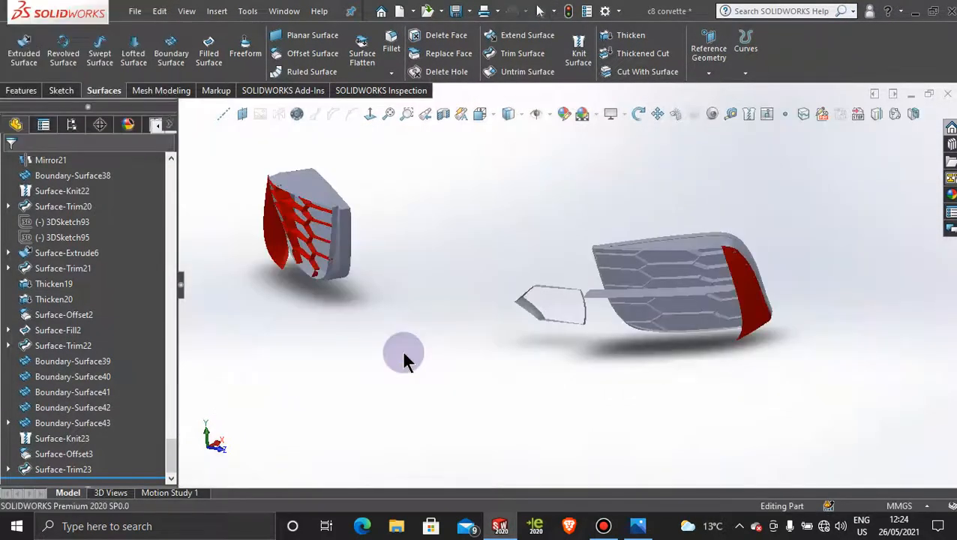
scroll(640, 341, "down", 5)
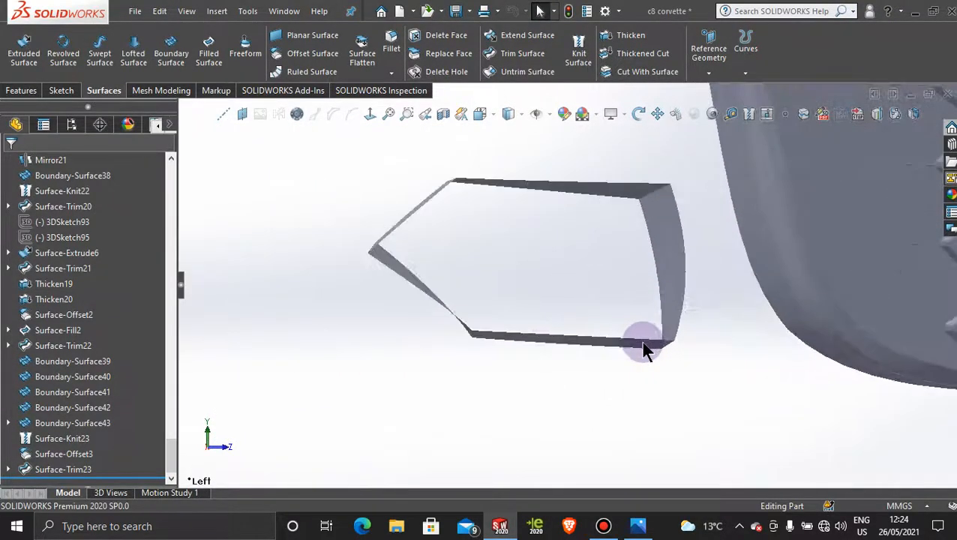
scroll(600, 272, "down", 3)
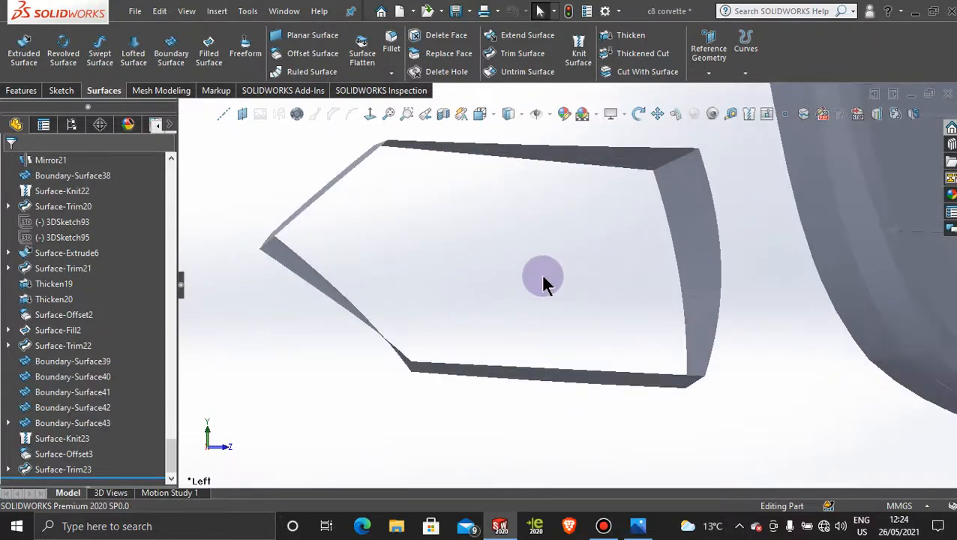
left_click(638, 526)
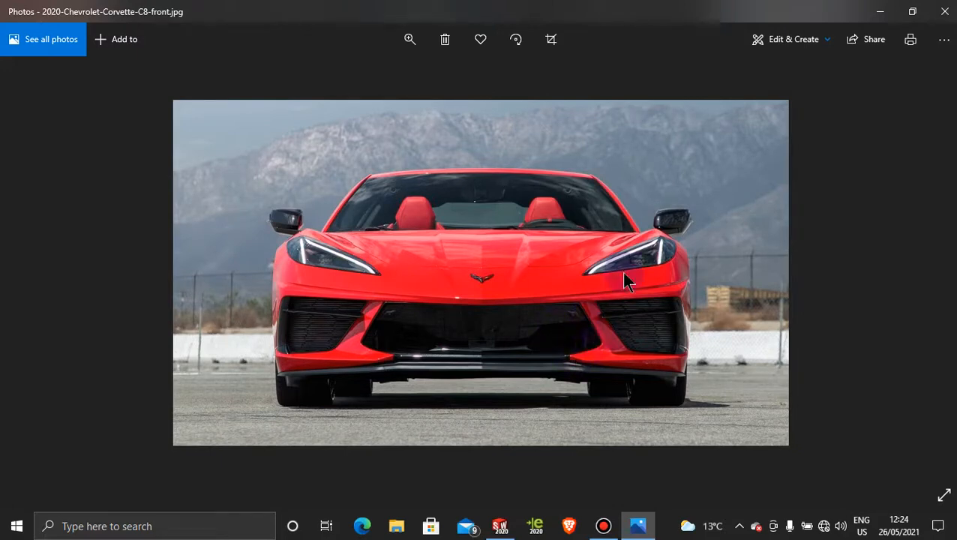
Return to SOLIDWORKS and start a new 3D sketch with the trimmed intake surround in view
left_click(875, 12)
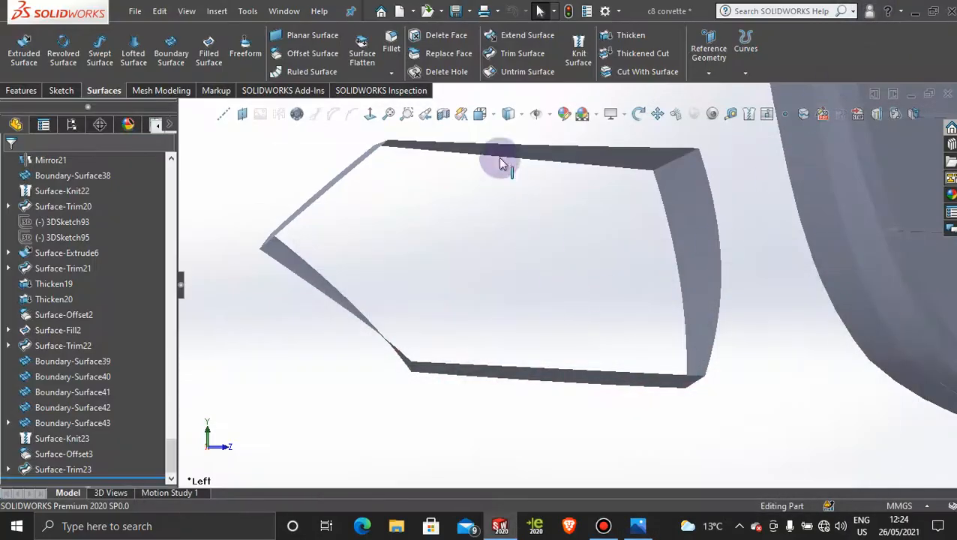
middle_click_drag(501, 163, 498, 210)
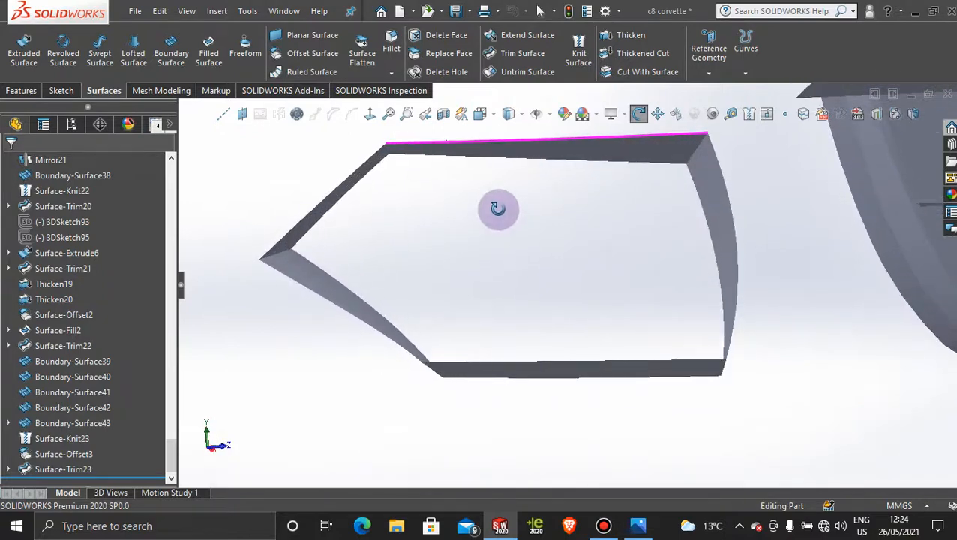
left_click(62, 90)
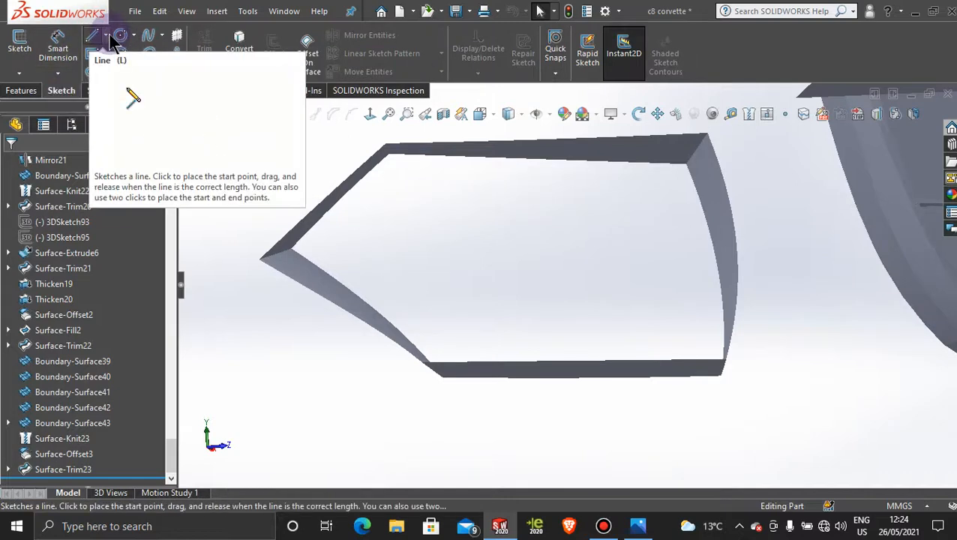
left_click(134, 35)
left_click(15, 74)
left_click(17, 76)
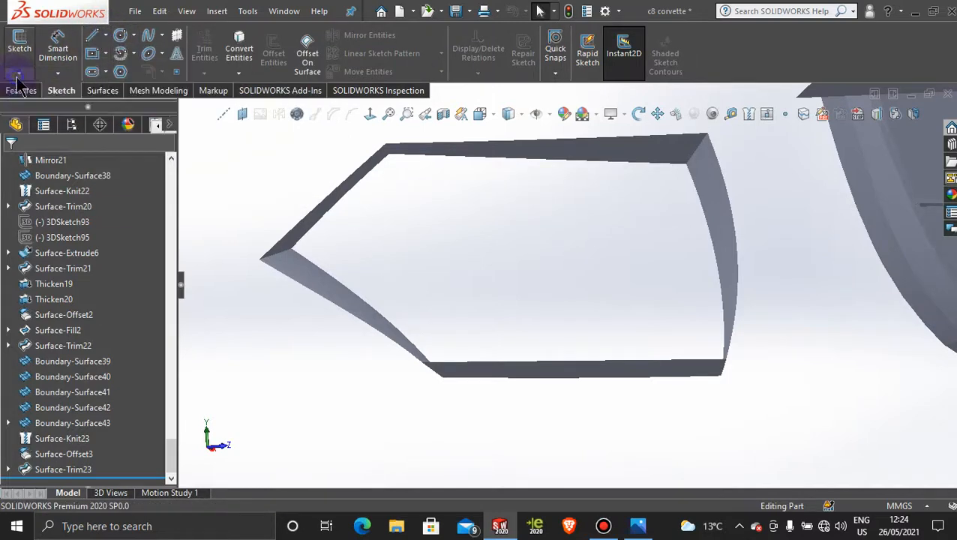
left_click(19, 75)
left_click(30, 103)
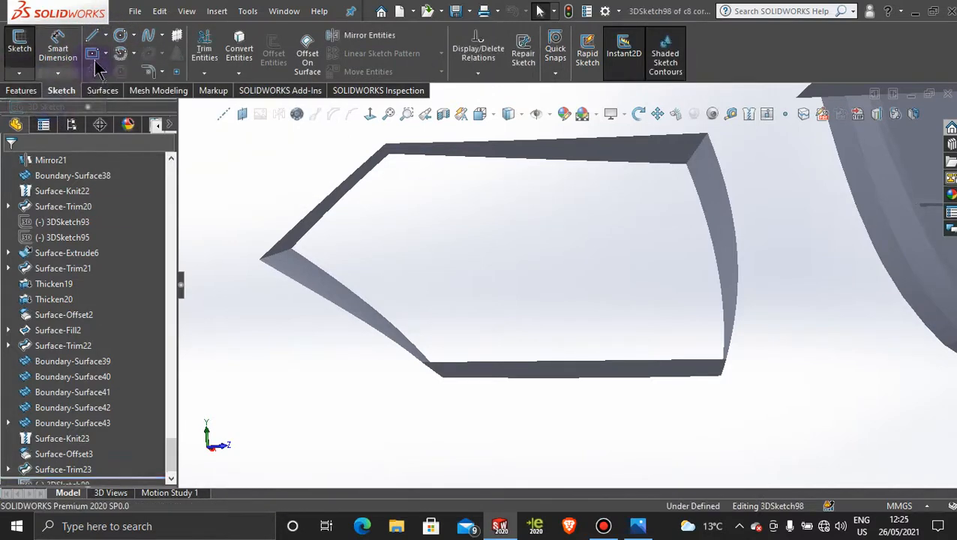
left_click(105, 36)
left_click(124, 70)
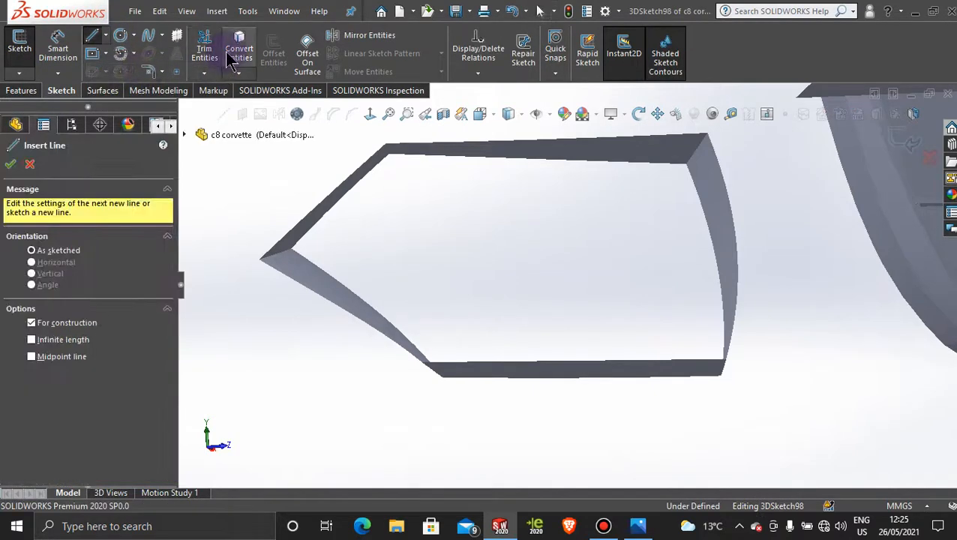
left_click(444, 153)
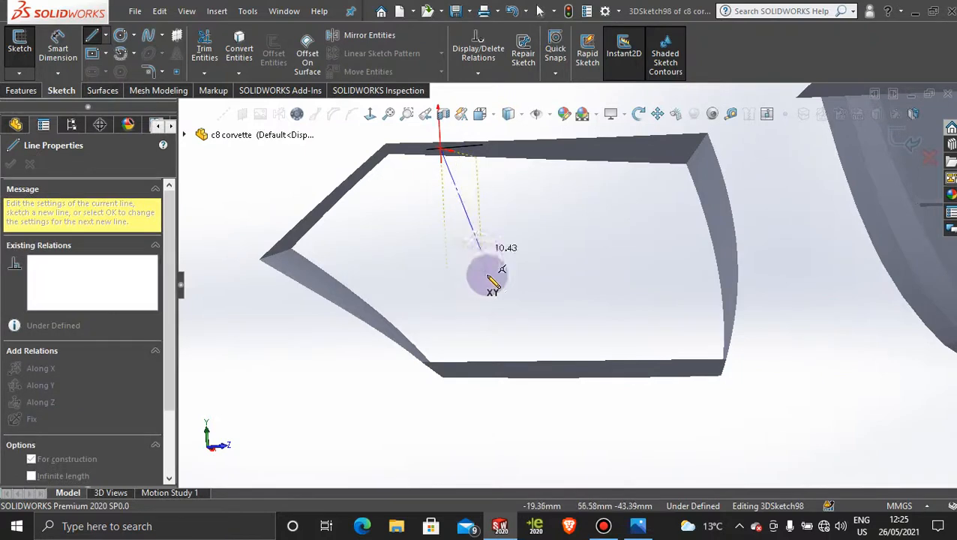
middle_click_drag(495, 309, 499, 376)
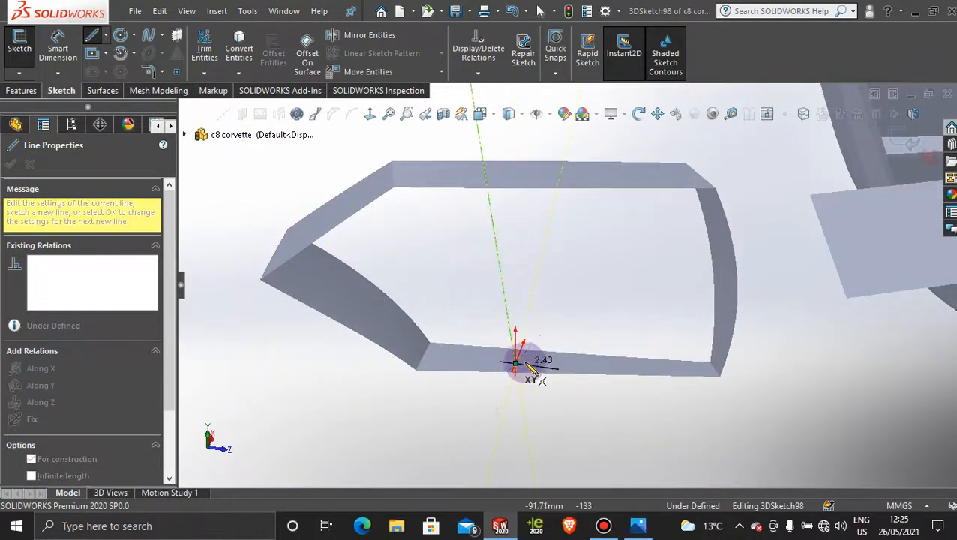
scroll(534, 330, "up", 5)
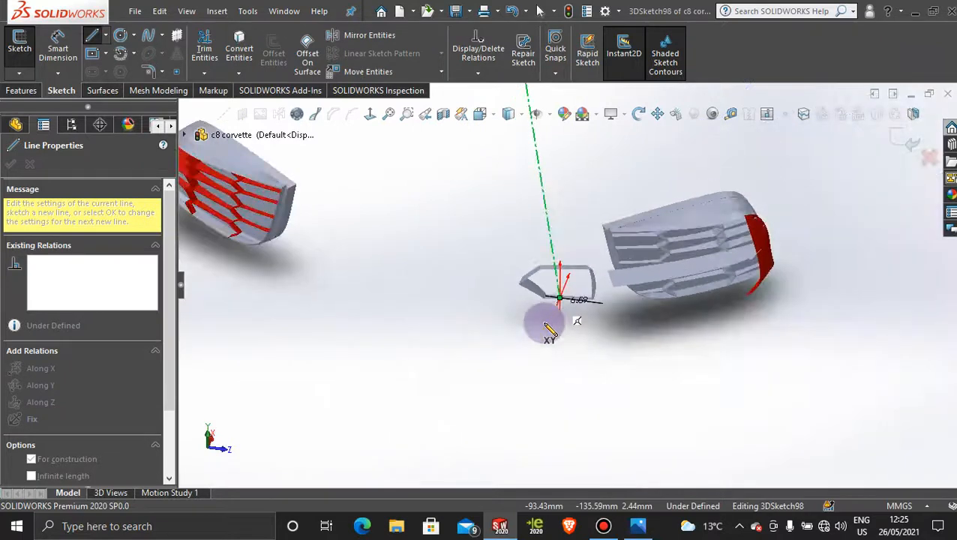
left_click(549, 330)
key("Escape")
scroll(532, 269, "up", 3)
scroll(567, 262, "down", 5)
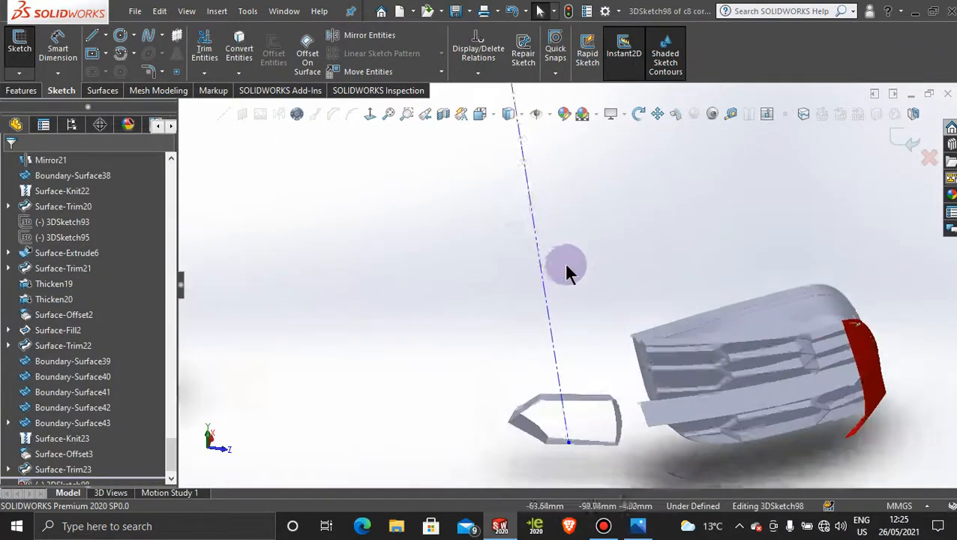
scroll(512, 206, "up", 3)
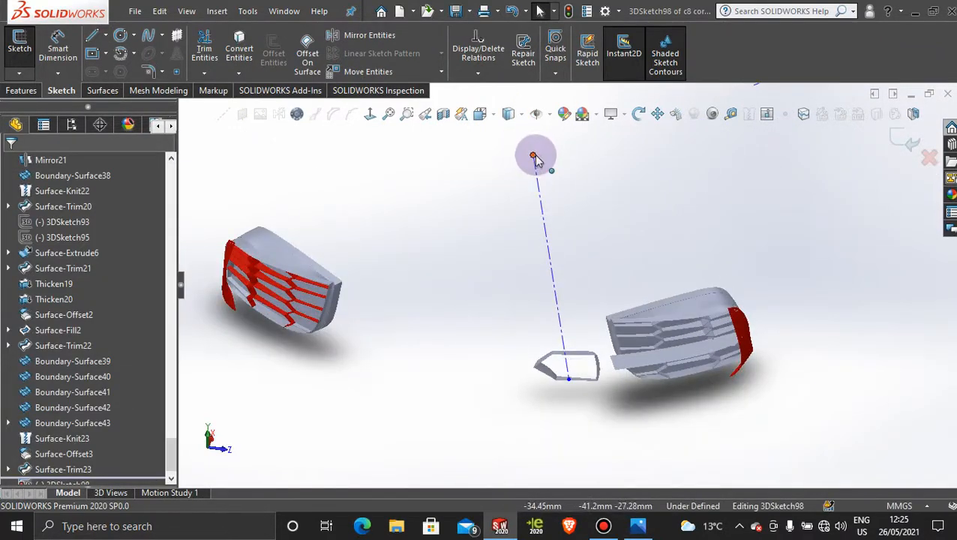
right_click(537, 187)
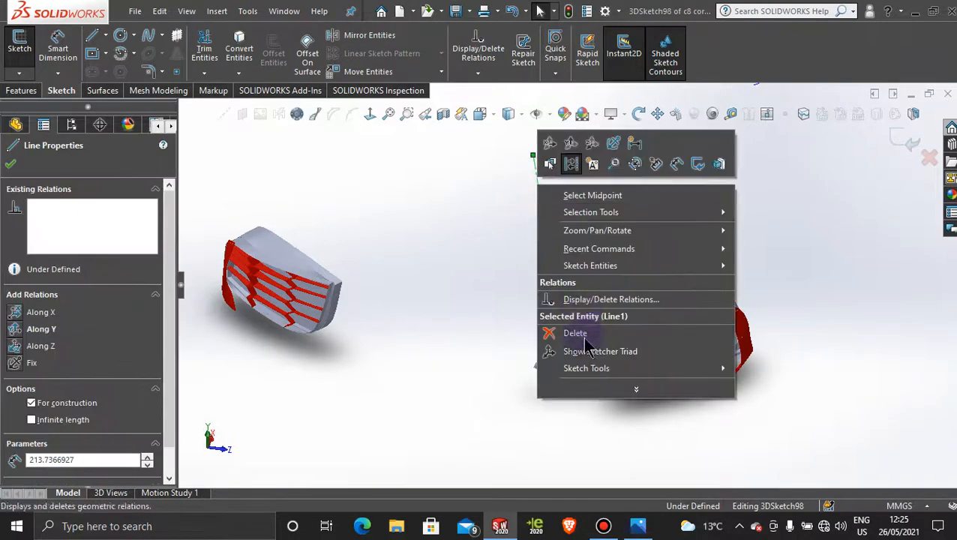
left_click(596, 331)
Place two sketch points, spaced apart lengthwise, on the upper face of the trimmed intake surround
mouse_move(559, 381)
middle_mouse_down()
mouse_move(542, 245)
mouse_move(534, 336)
middle_mouse_up()
scroll(532, 331, "down", 4)
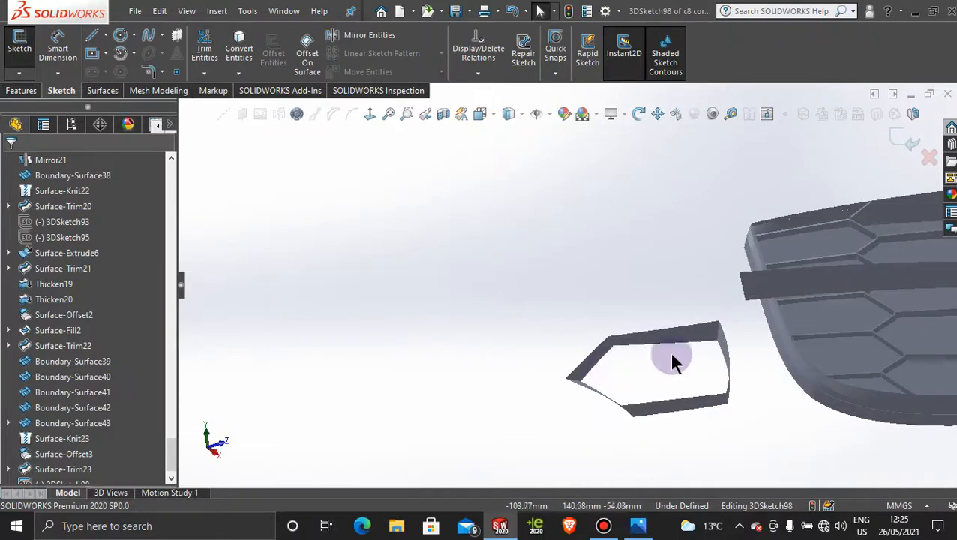
left_click(178, 73)
scroll(665, 365, "down", 5)
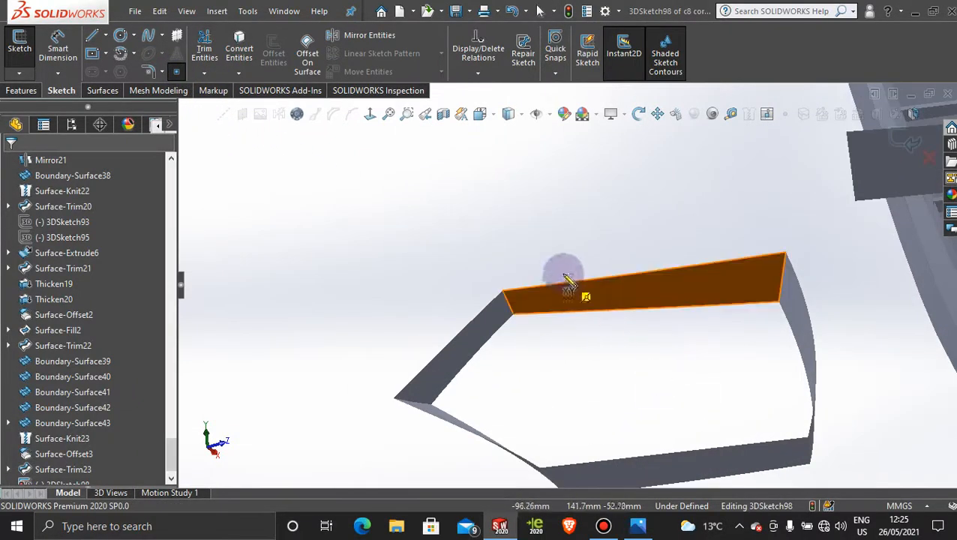
left_click(602, 295)
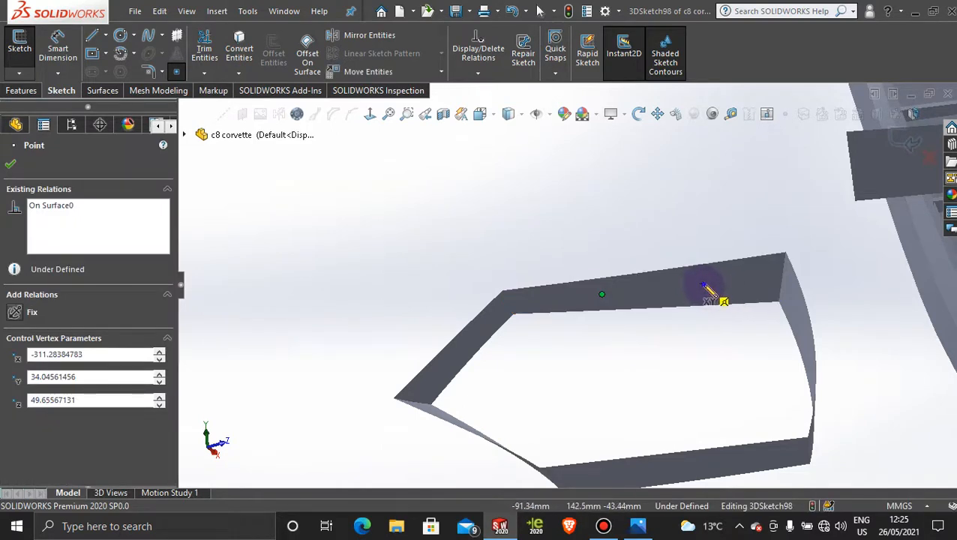
left_click(665, 352)
mouse_move(665, 352)
middle_mouse_down()
mouse_move(656, 399)
mouse_move(663, 536)
mouse_move(666, 406)
mouse_move(637, 367)
mouse_move(630, 423)
mouse_move(640, 377)
middle_mouse_up()
Check the Corvette photo in Photos, and back in SOLIDWORKS place two sketch points on the surround's lower face
left_click(638, 527)
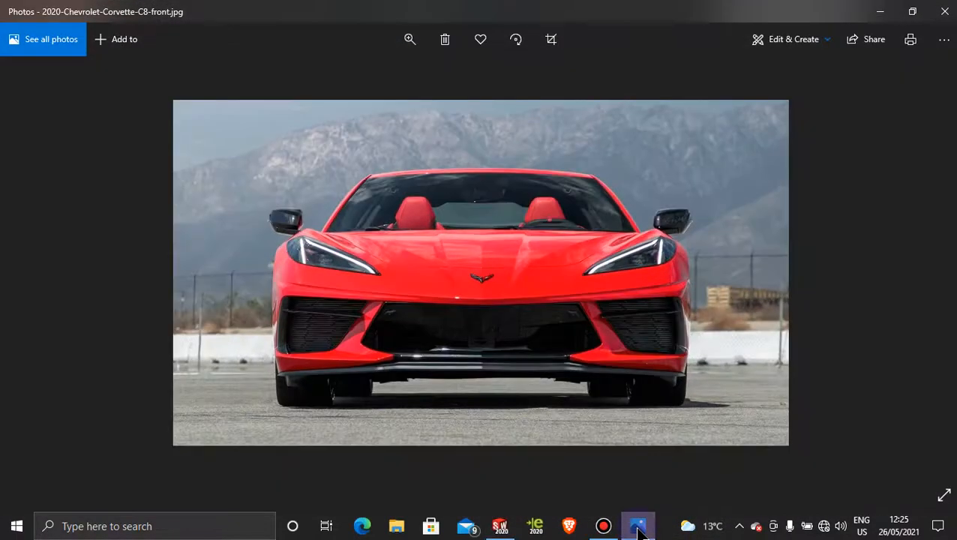
left_click(639, 528)
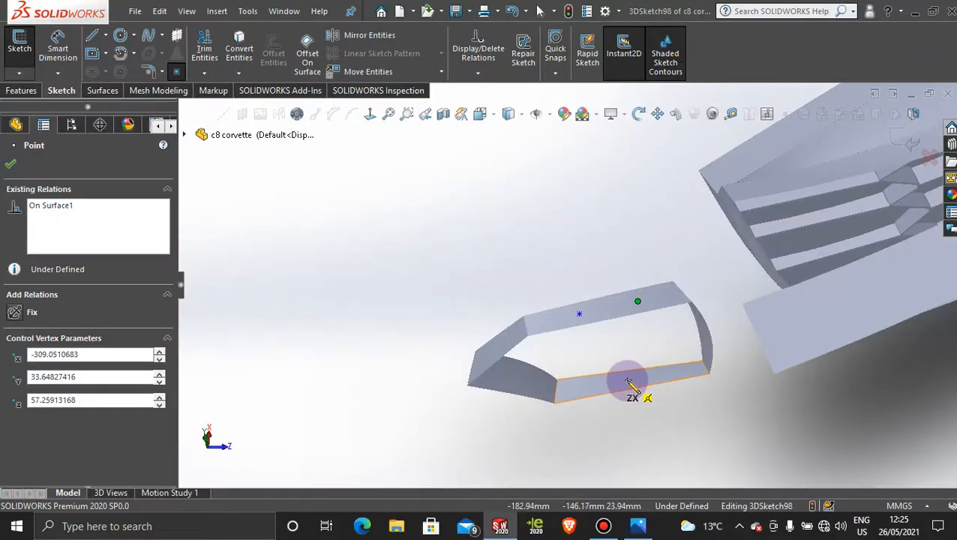
left_click(630, 380)
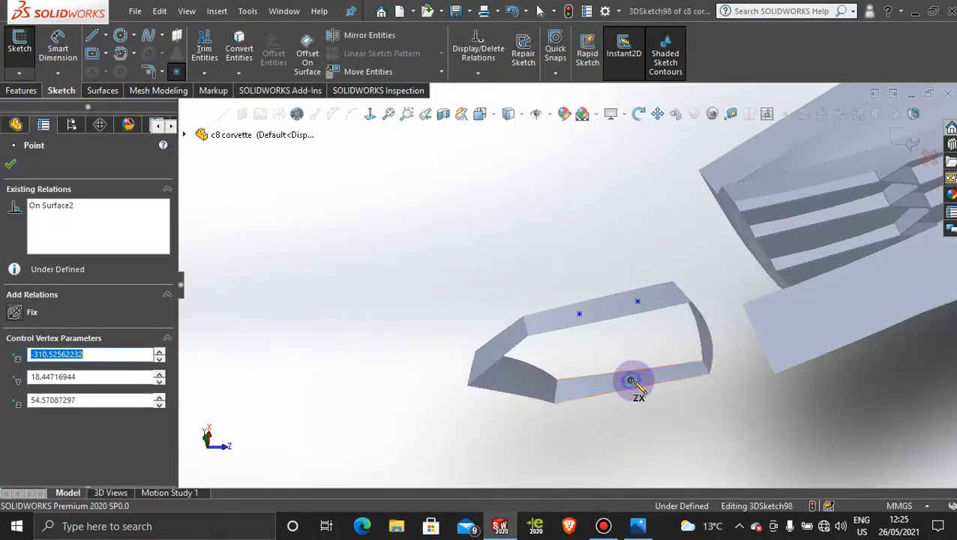
left_click(684, 371)
key("Escape")
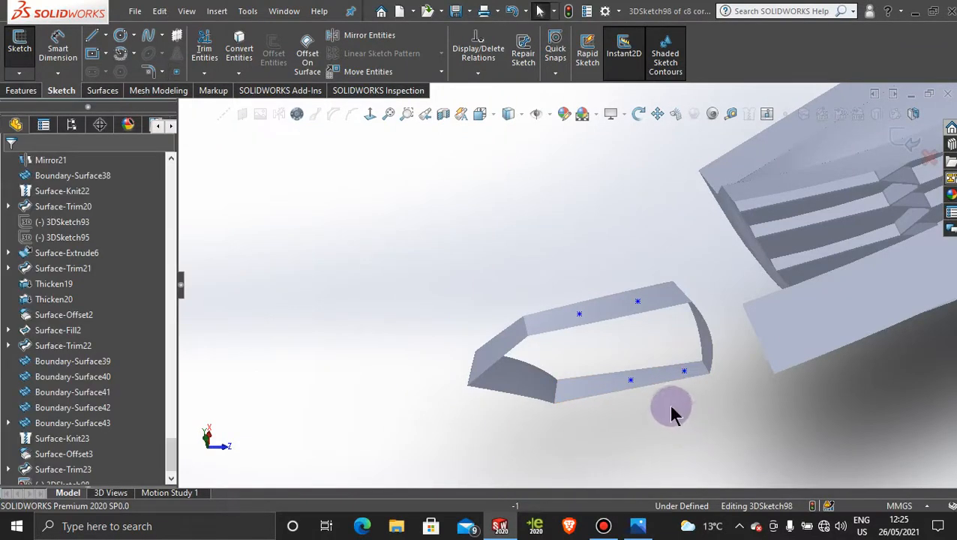
Draw a centerline joining the upper and lower sketch points nearer the surround's pointed end
mouse_move(673, 413)
middle_mouse_down()
mouse_move(662, 337)
mouse_move(651, 373)
mouse_move(523, 277)
middle_mouse_up()
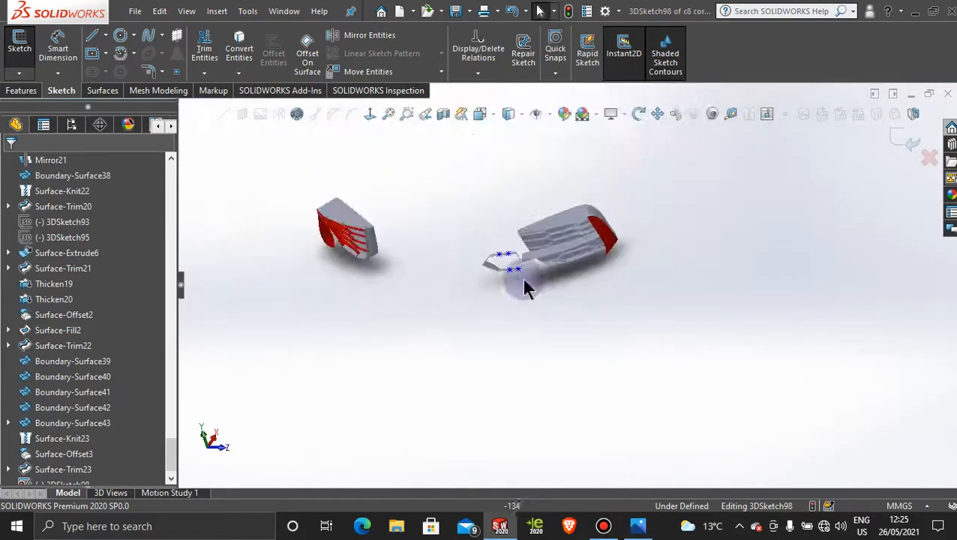
scroll(577, 320, "down", 5)
middle_click_drag(628, 342, 600, 190)
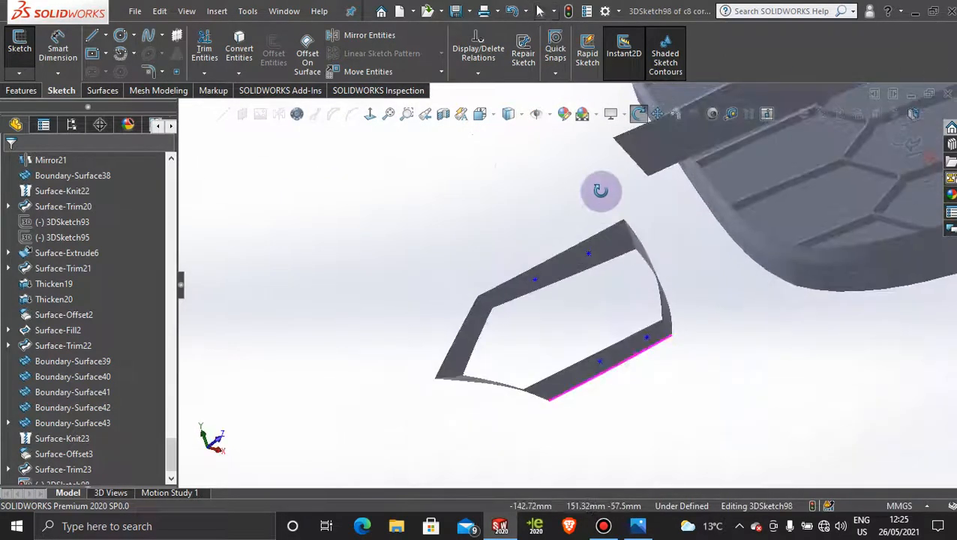
left_click(105, 37)
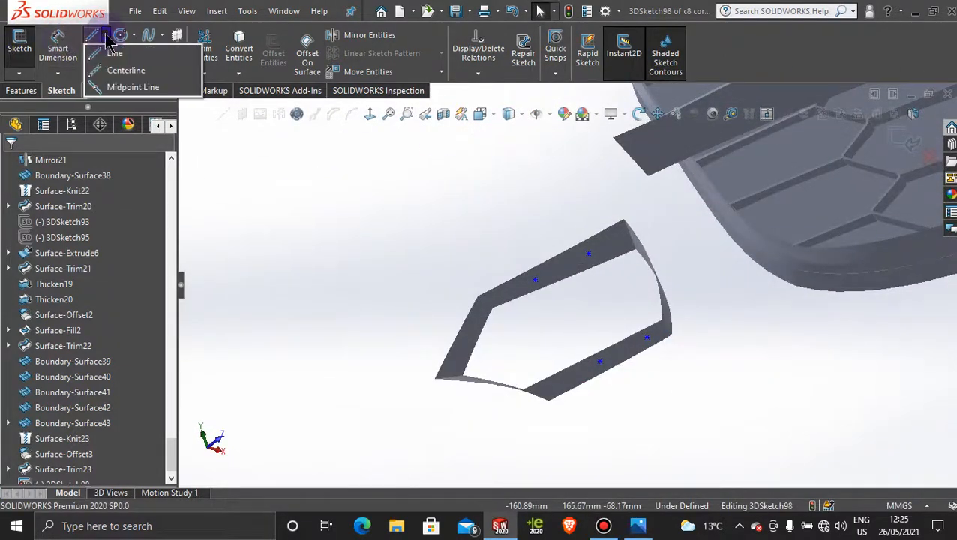
left_click(121, 70)
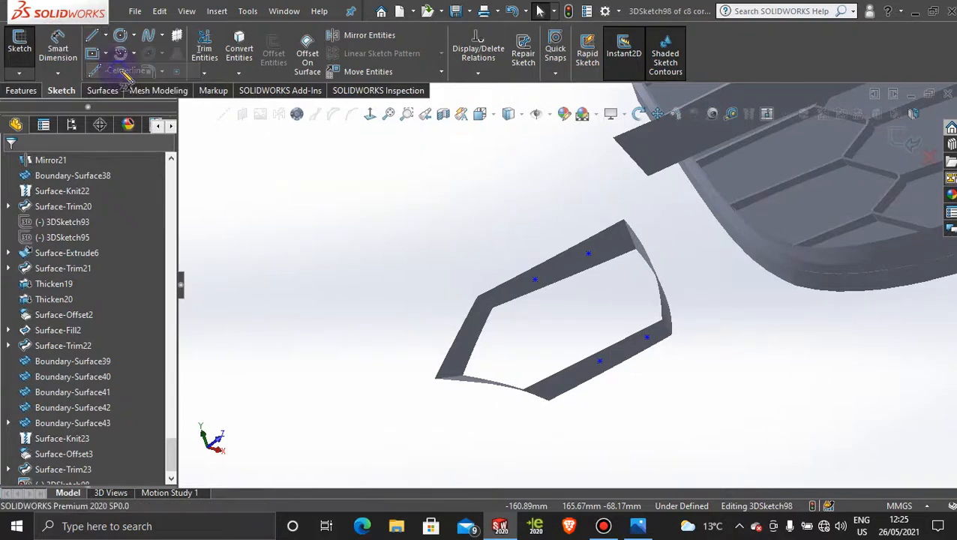
left_click(536, 281)
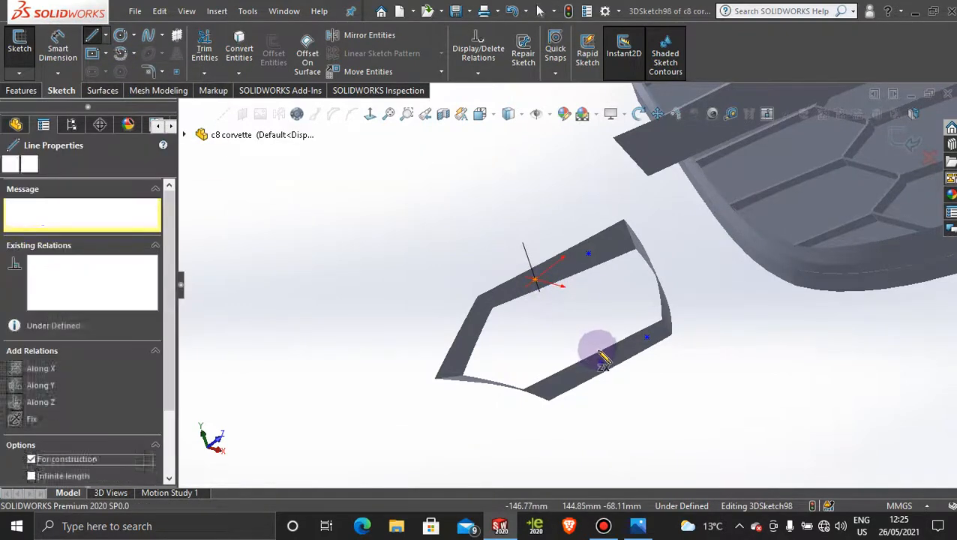
left_click(598, 411)
key("Escape")
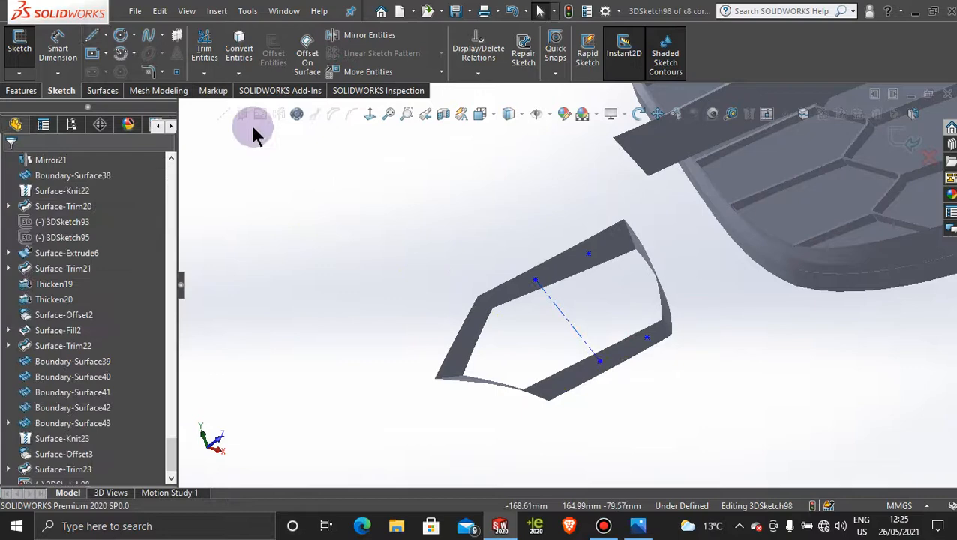
Draw a second centerline joining the remaining upper and lower points near the surround's wide end
left_click(106, 35)
left_click(122, 70)
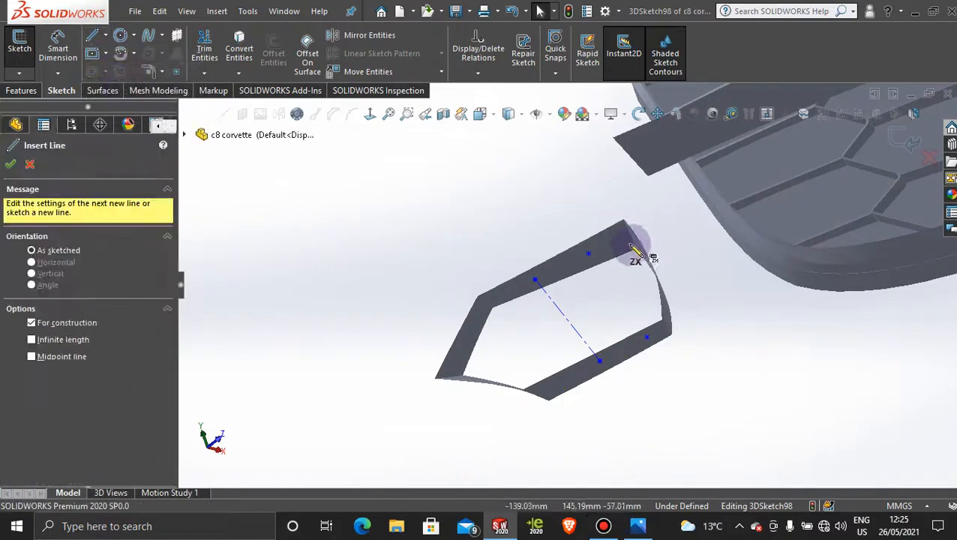
left_click(589, 255)
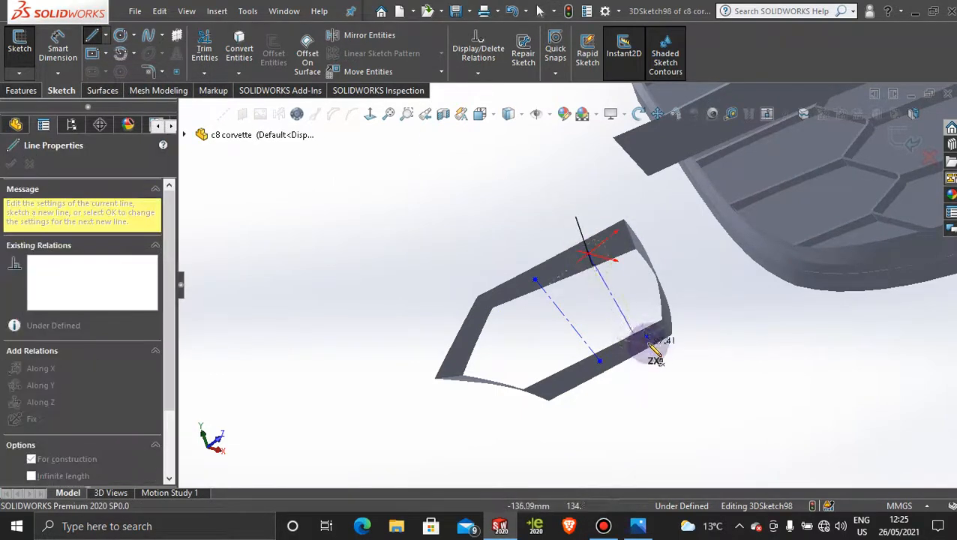
left_click(648, 359)
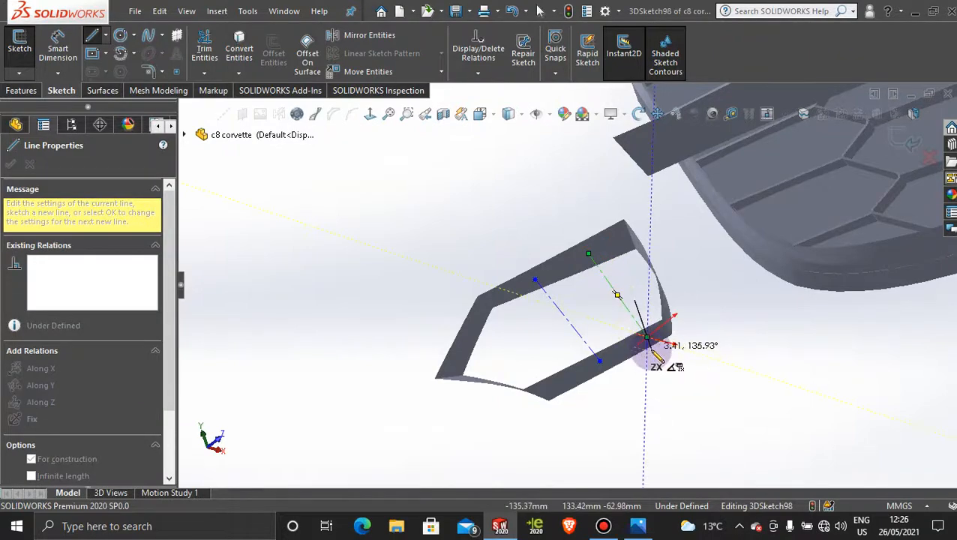
key("Escape")
In the Left view, slant the first centerline more by moving both endpoints toward the surround's pointed end
key("space")
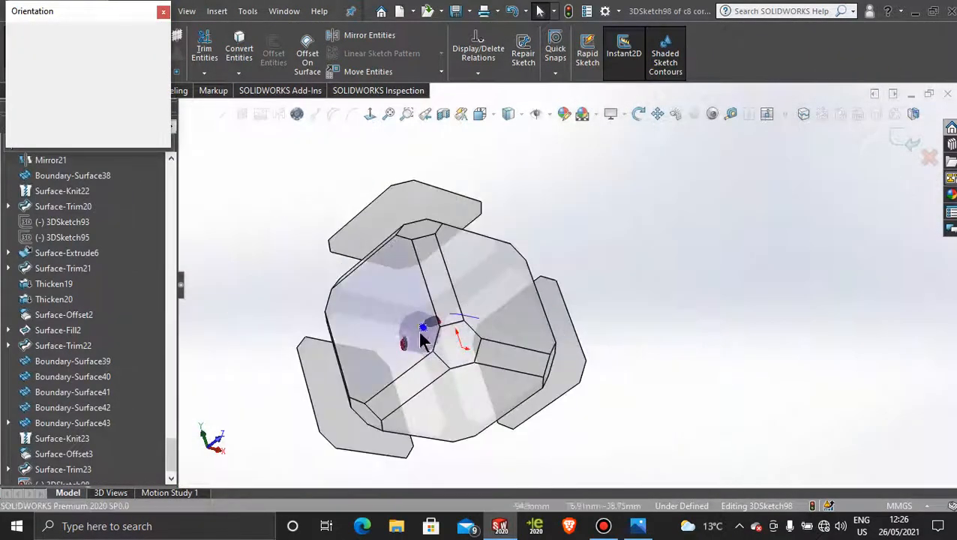
left_click(416, 338)
scroll(640, 330, "down", 5)
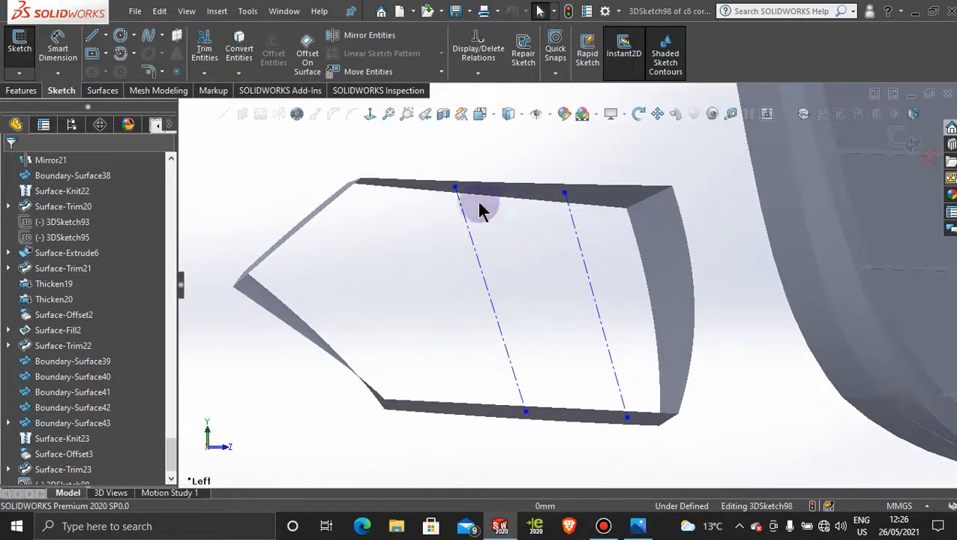
left_click_drag(455, 188, 474, 187)
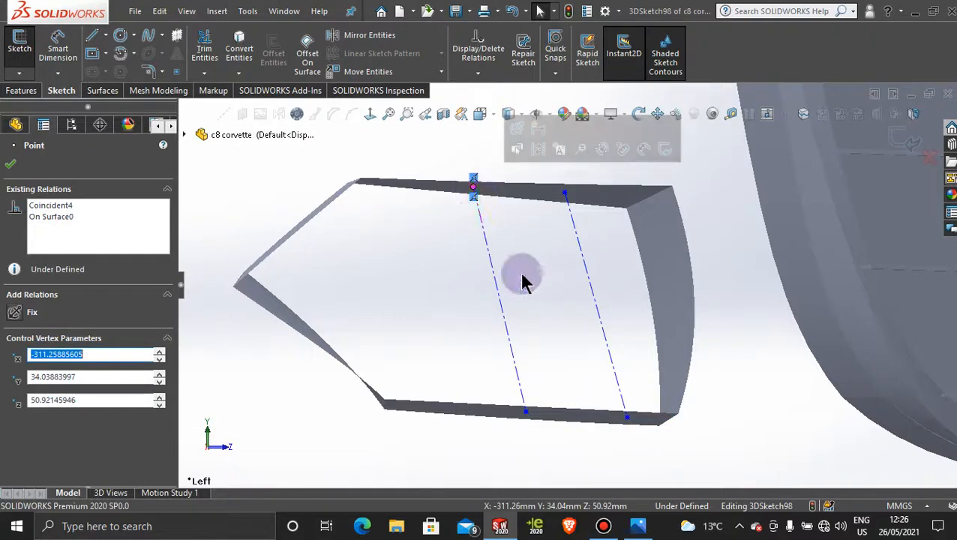
mouse_move(518, 413)
left_mouse_down()
mouse_move(503, 405)
mouse_move(531, 414)
mouse_move(514, 411)
left_mouse_up()
left_click_drag(469, 189, 434, 186)
Reposition the second centerline's upper and lower endpoints on the surround faces, keeping it slanted roughly parallel to the first
left_click_drag(566, 197, 544, 193)
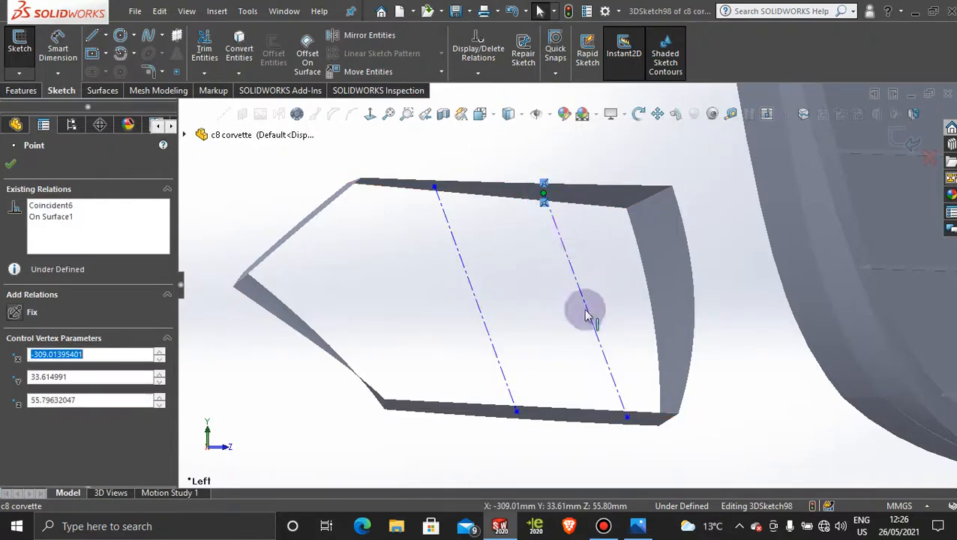
mouse_move(632, 424)
left_mouse_down()
mouse_move(646, 425)
mouse_move(643, 417)
left_mouse_up()
left_click(544, 197)
left_click_drag(543, 195, 561, 194)
scroll(529, 282, "up", 3)
mouse_move(530, 284)
middle_mouse_down()
mouse_move(504, 279)
mouse_move(565, 359)
mouse_move(551, 363)
mouse_move(549, 225)
mouse_move(540, 278)
mouse_move(552, 284)
middle_mouse_up()
scroll(554, 287, "down", 5)
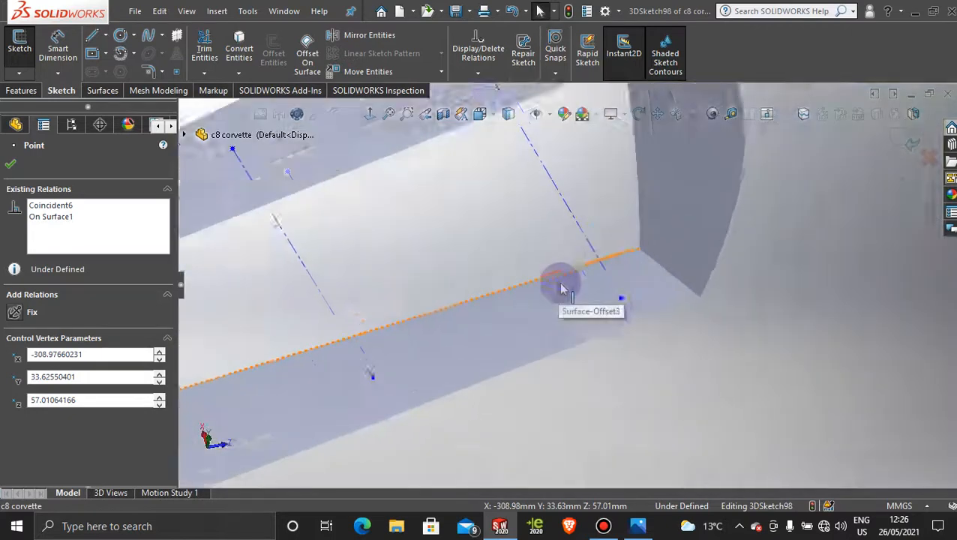
left_click_drag(635, 306, 627, 285)
Inspect the two slanted centerlines across the surround and reopen the Corvette photo for comparison
scroll(619, 333, "up", 5)
mouse_move(564, 321)
middle_mouse_down()
mouse_move(513, 255)
mouse_move(540, 325)
mouse_move(526, 305)
mouse_move(566, 222)
mouse_move(534, 113)
mouse_move(630, 320)
mouse_move(607, 282)
mouse_move(606, 305)
mouse_move(540, 303)
mouse_move(447, 256)
middle_mouse_up()
scroll(418, 273, "down", 4)
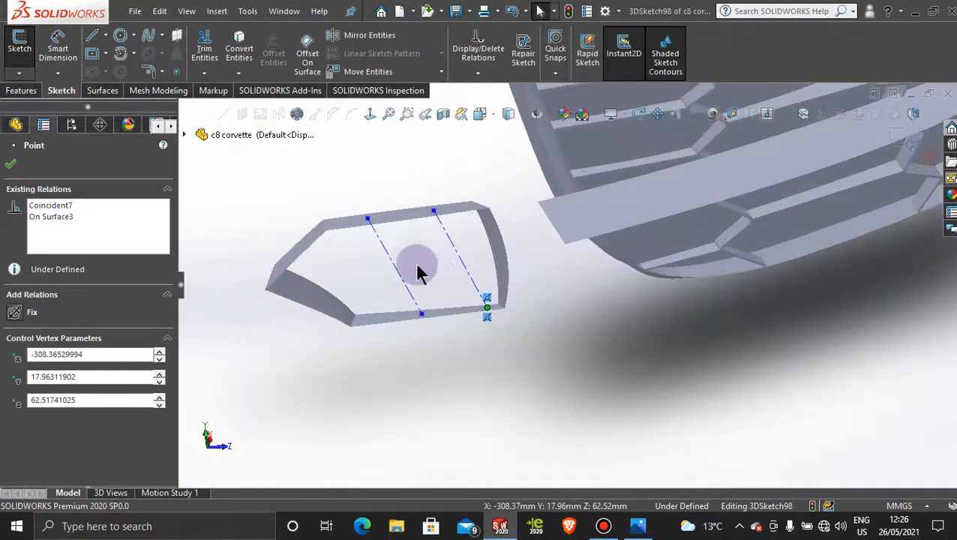
left_click(637, 526)
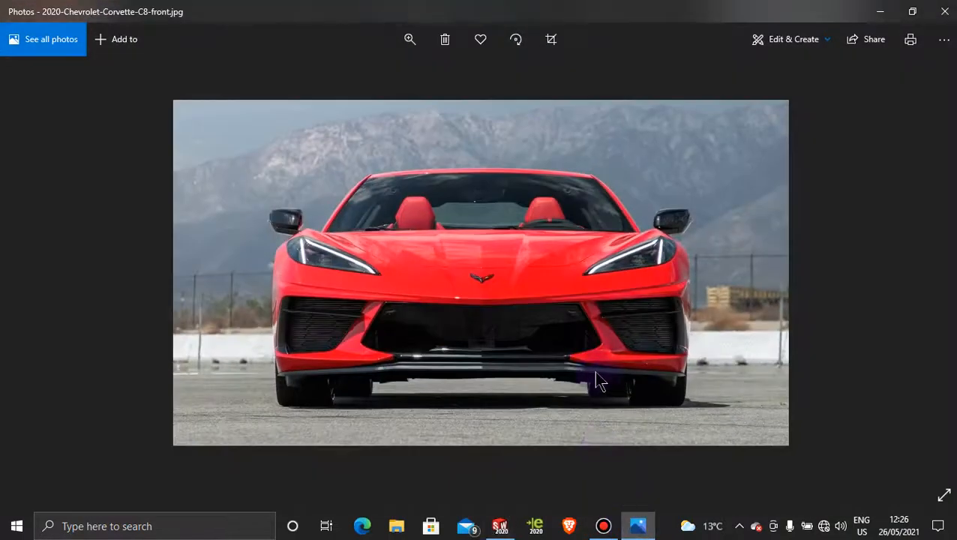
Return to SOLIDWORKS and place four sketch points on the surround's upper and lower faces, each beside a centerline endpoint on its pointed-end side
left_click(883, 10)
scroll(405, 218, "down", 2)
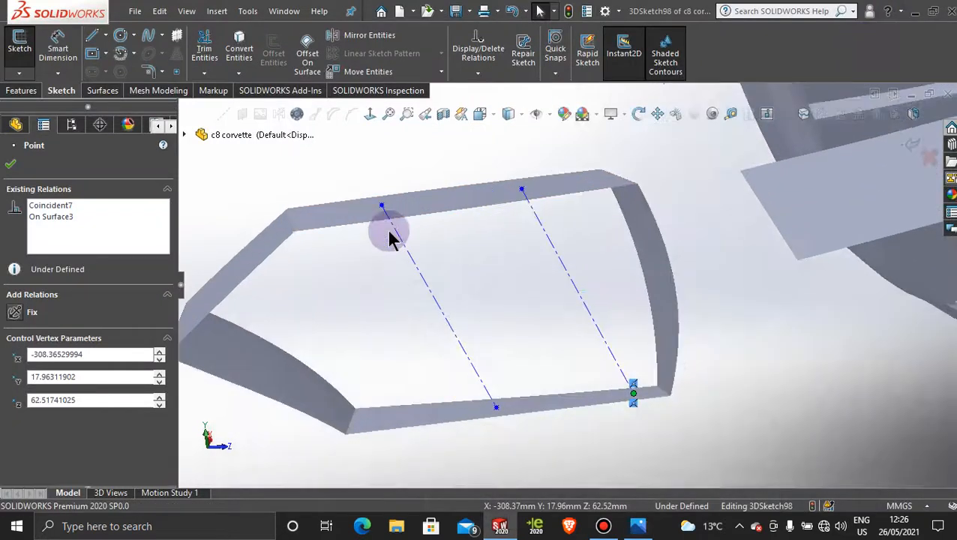
left_click(178, 72)
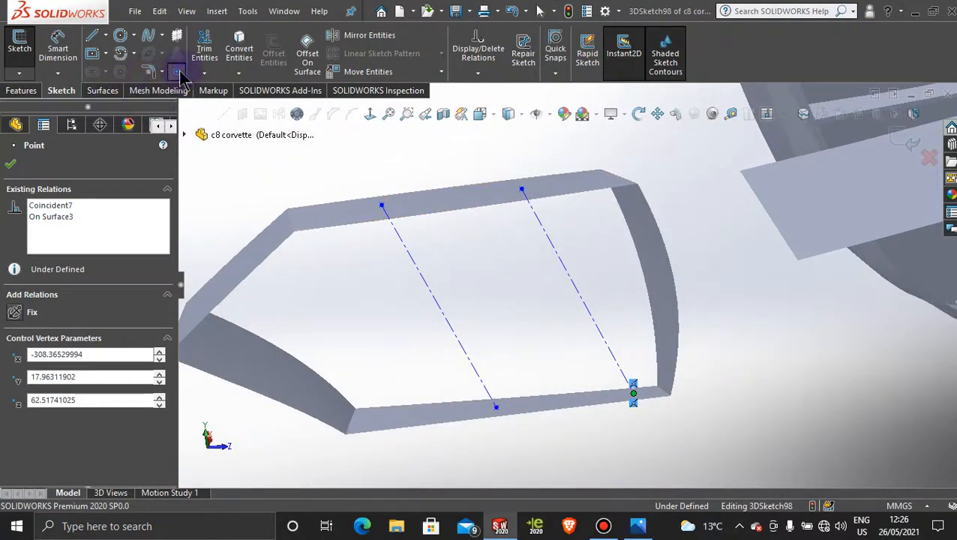
left_click(357, 209)
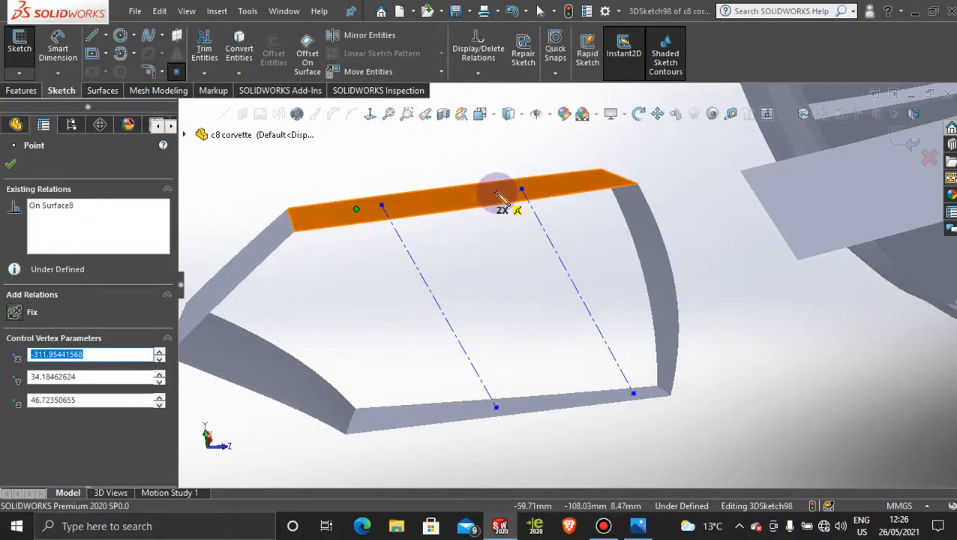
left_click(496, 192)
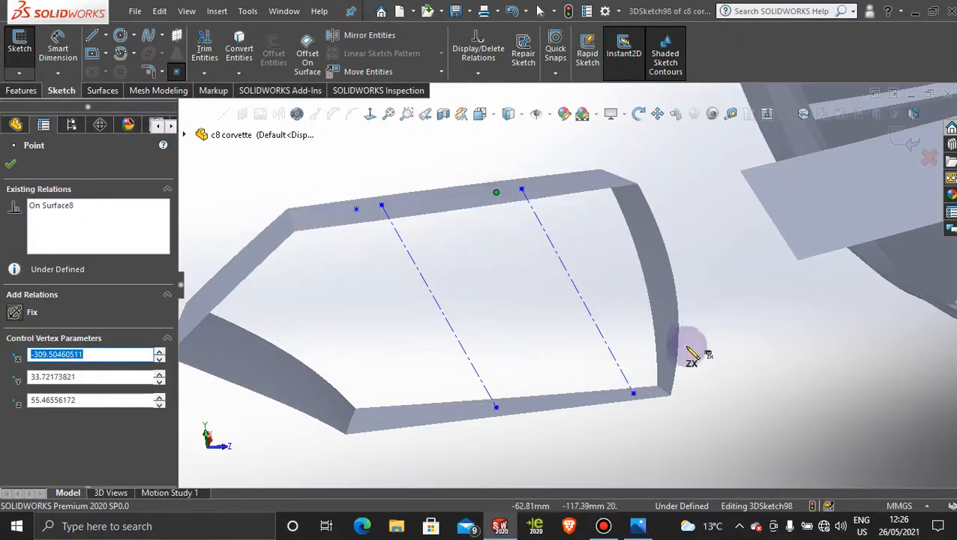
left_click(470, 412)
left_click(616, 397)
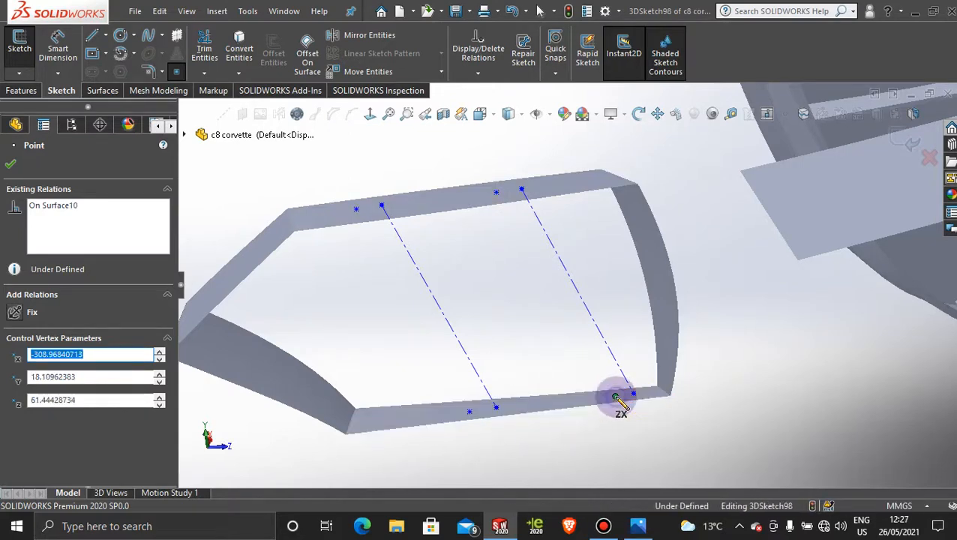
left_click(609, 527)
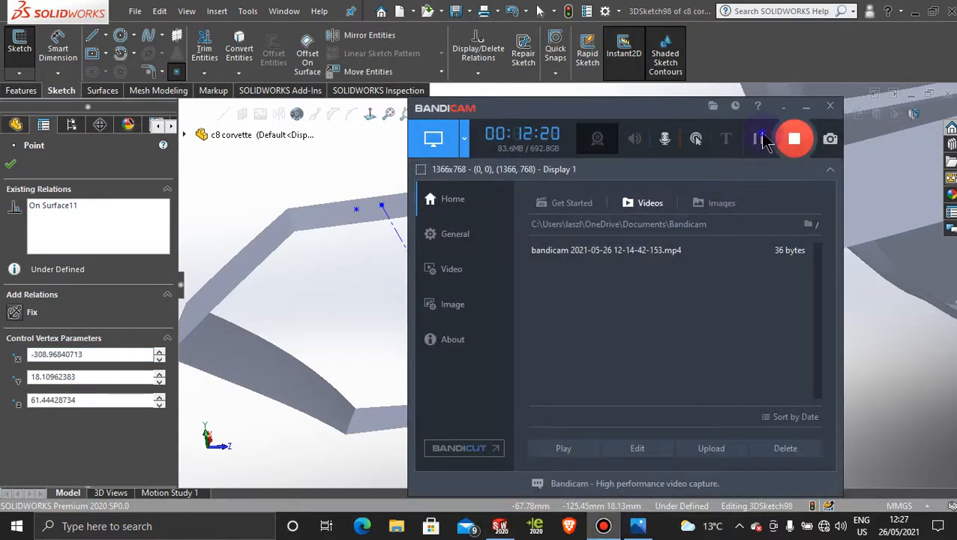
left_click(806, 105)
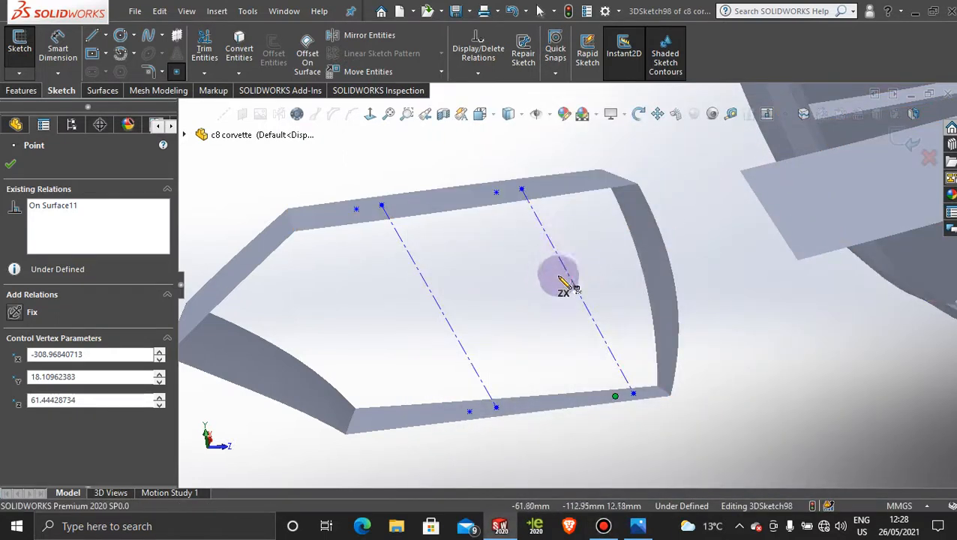
Draw a centerline joining the new upper and lower points nearest the surround's pointed end
left_click(118, 36)
left_click(105, 35)
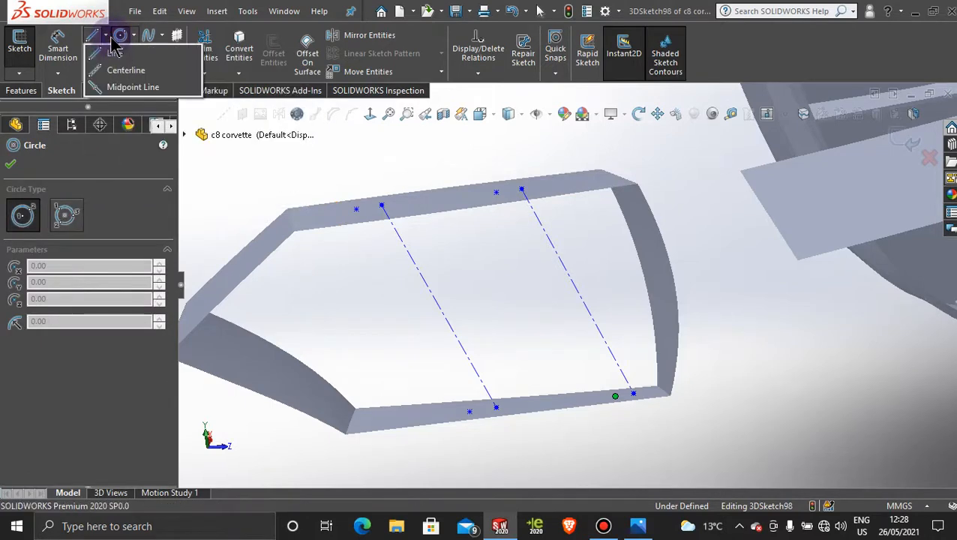
left_click(116, 71)
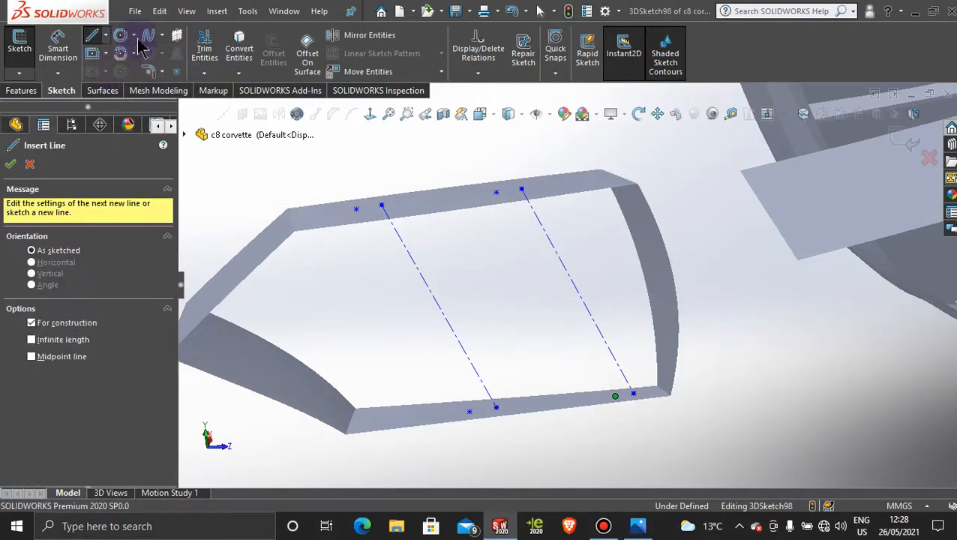
left_click(359, 211)
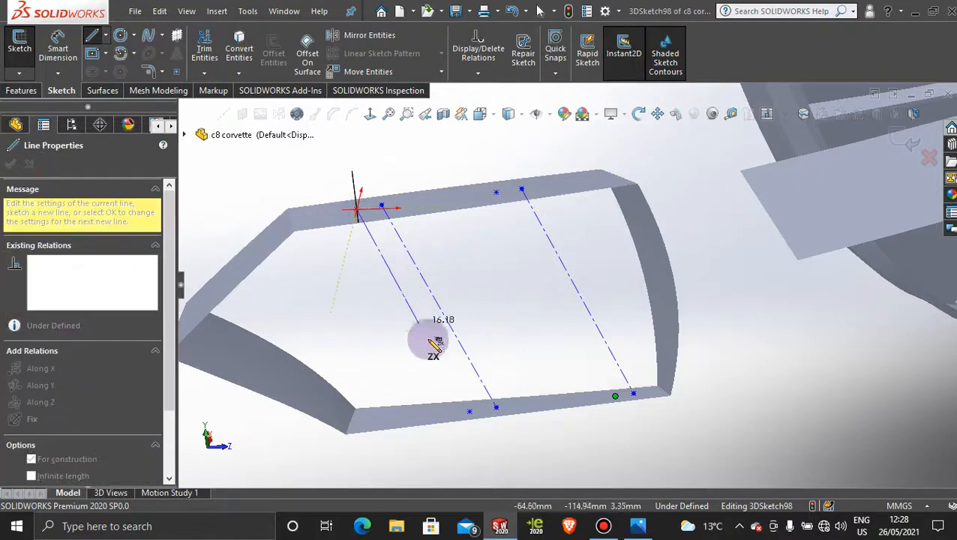
left_click(469, 412)
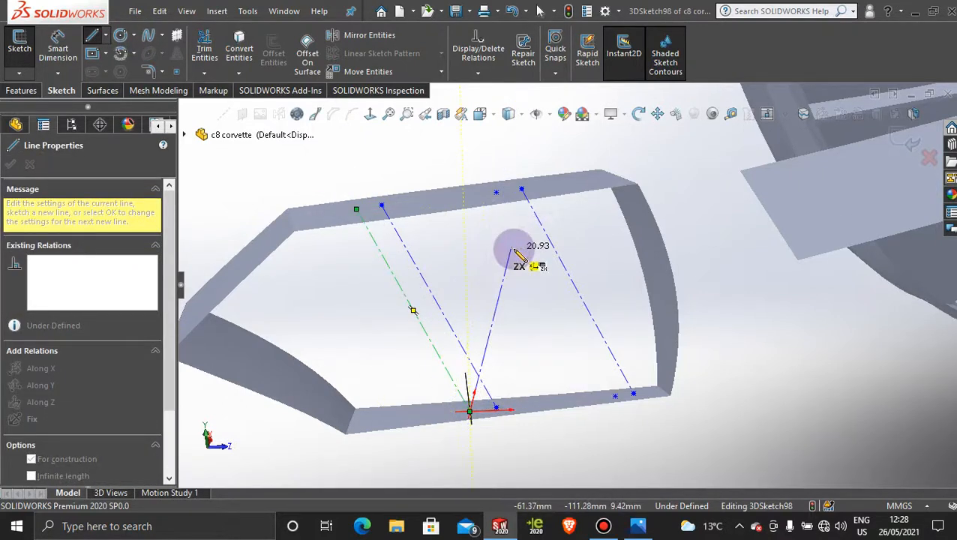
key("Escape")
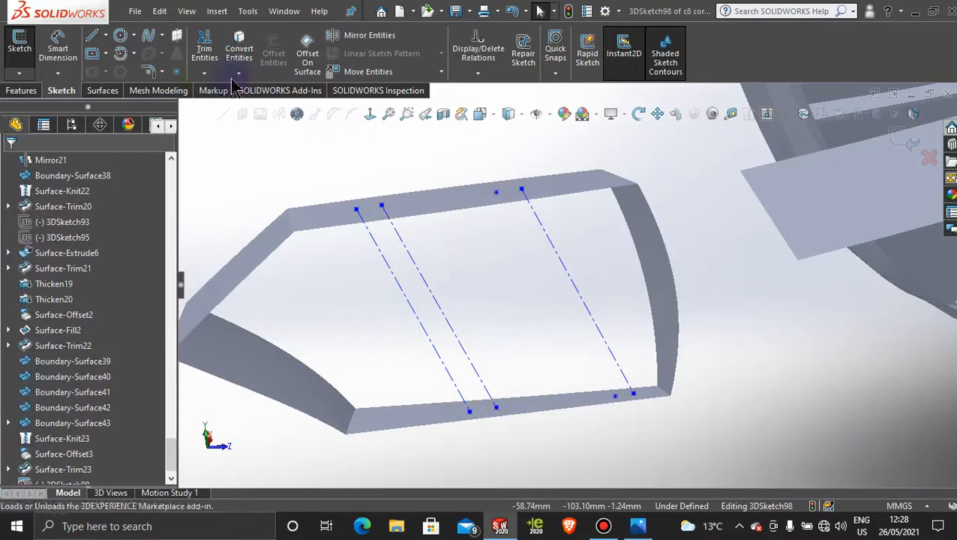
Draw a centerline joining the remaining two points and shift its endpoints slightly toward the surround's pointed end
left_click(105, 35)
left_click(120, 71)
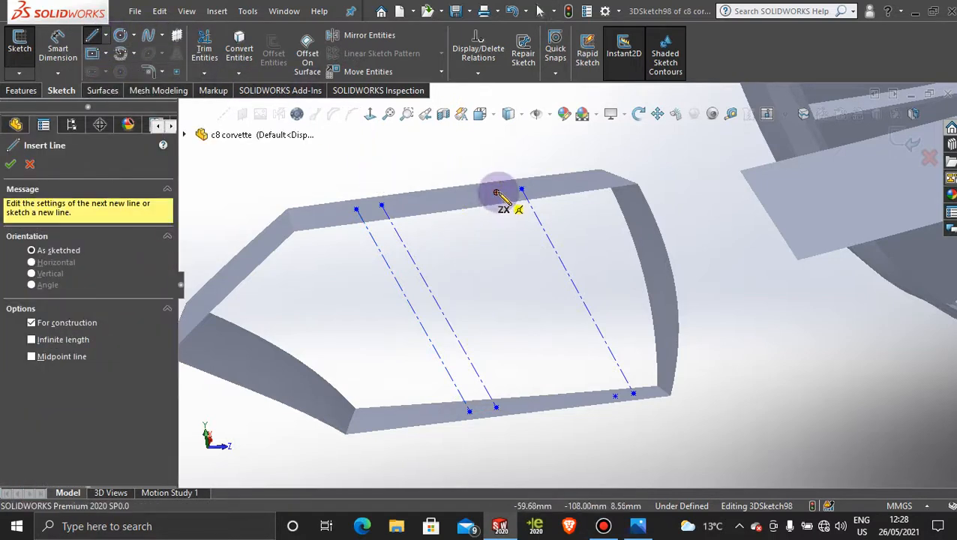
left_click(496, 192)
left_click(615, 396)
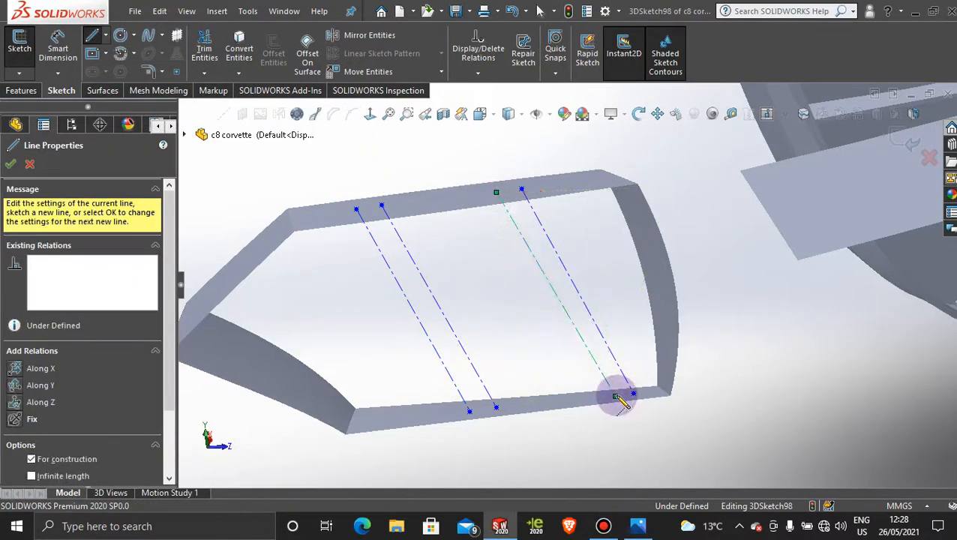
key("Escape")
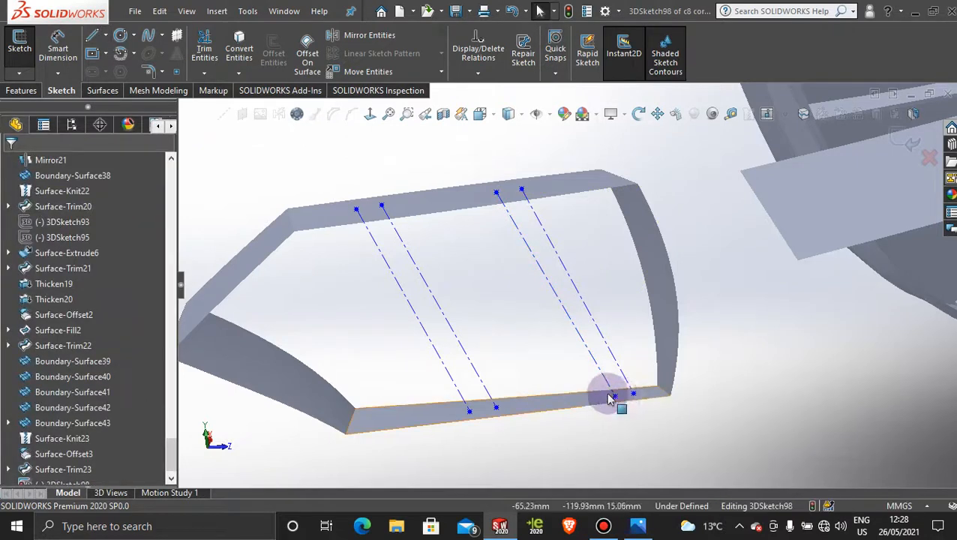
left_click(615, 398)
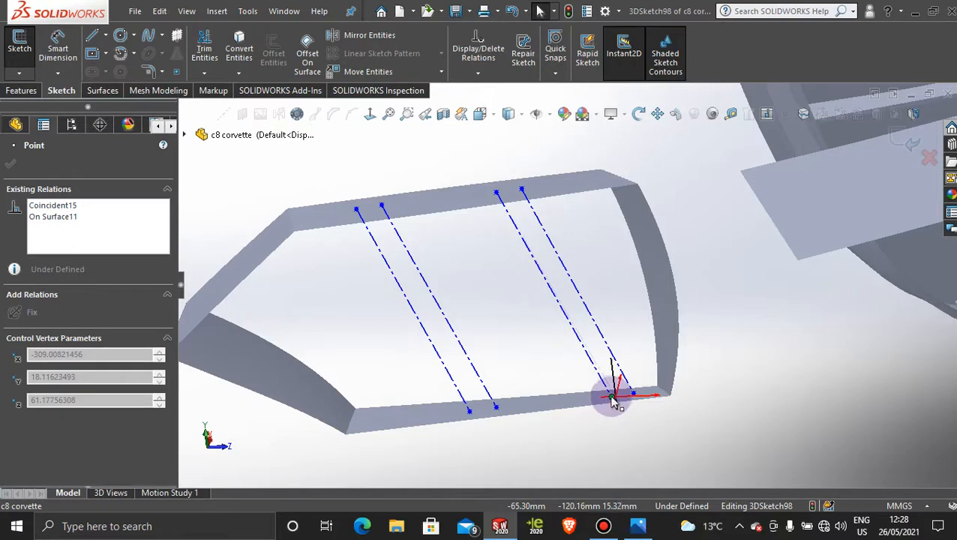
left_click_drag(614, 401, 605, 397)
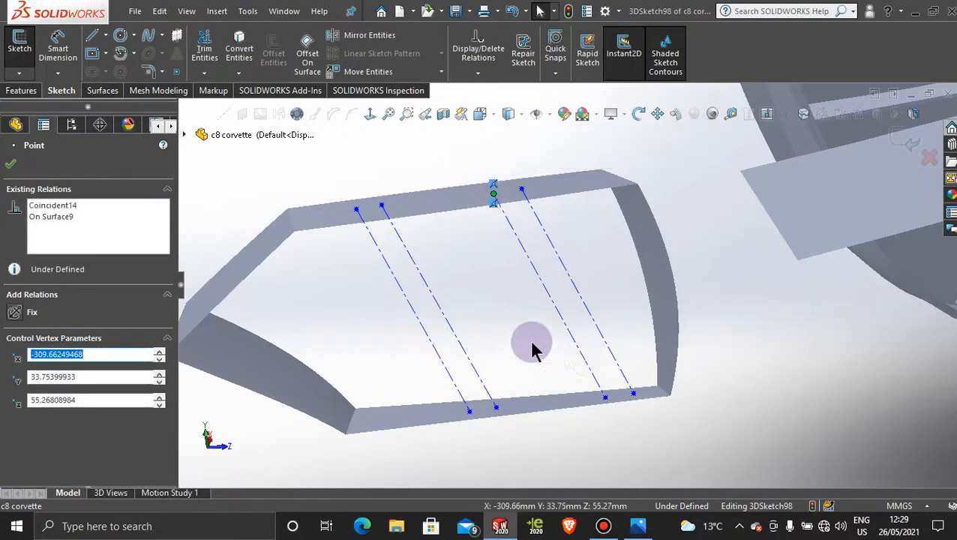
From above, reposition both upper endpoints and the new line's lower endpoint in the centerline pair nearer the pointed end
middle_click_drag(529, 339, 522, 353)
scroll(664, 372, "up", 5)
middle_click_drag(665, 372, 681, 436)
key("space")
left_click(478, 359)
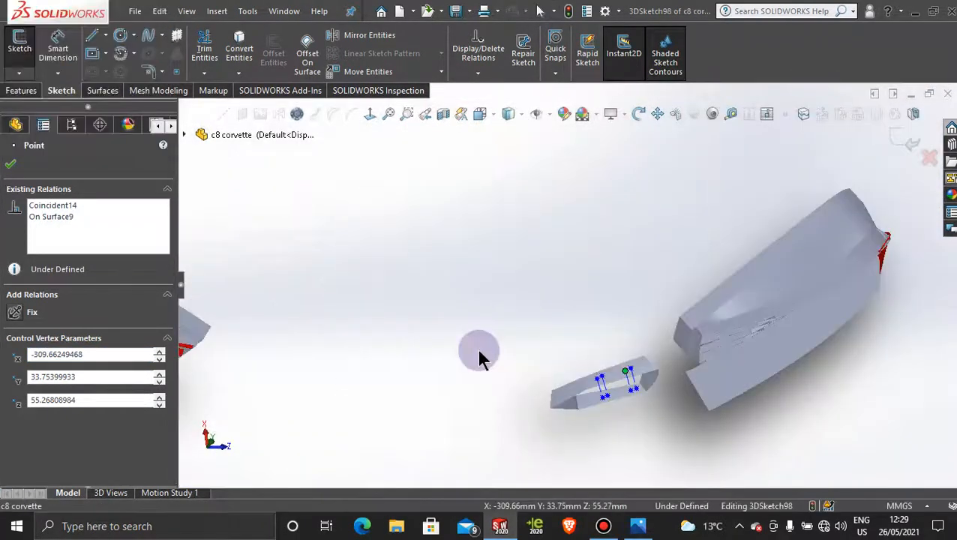
scroll(567, 391, "down", 8)
scroll(579, 357, "down", 4)
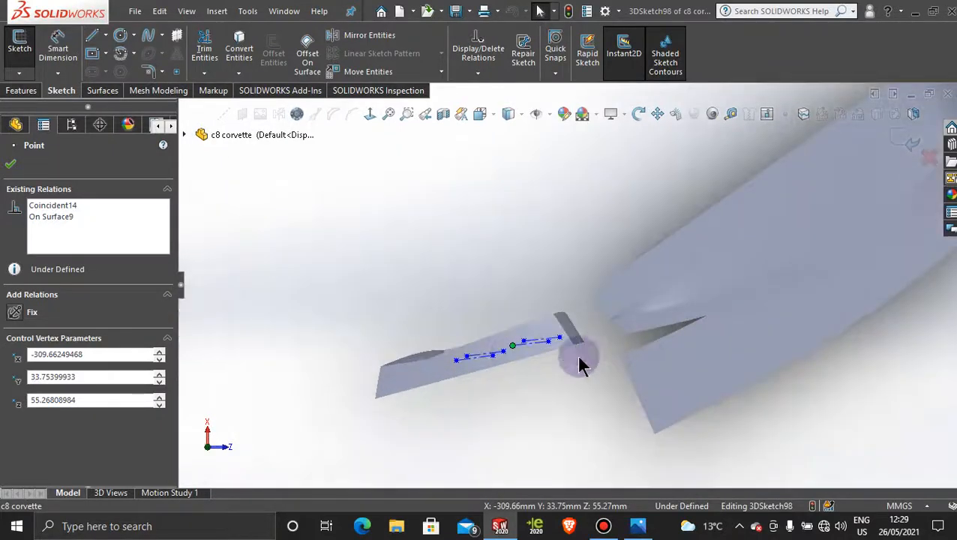
scroll(510, 354, "down", 4)
scroll(428, 325, "down", 3)
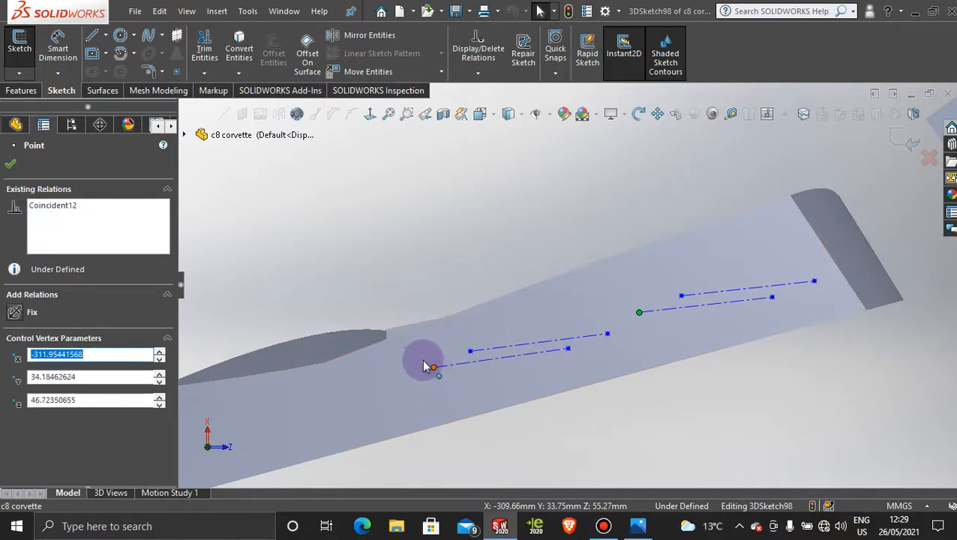
left_click_drag(423, 366, 438, 379)
left_click(470, 351)
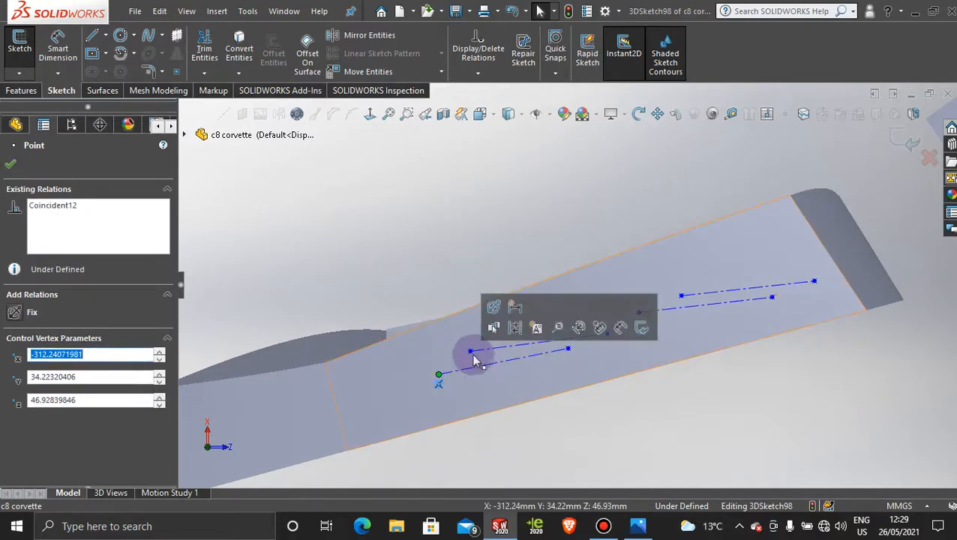
mouse_move(484, 363)
left_mouse_down()
mouse_move(496, 359)
mouse_move(488, 360)
left_mouse_up()
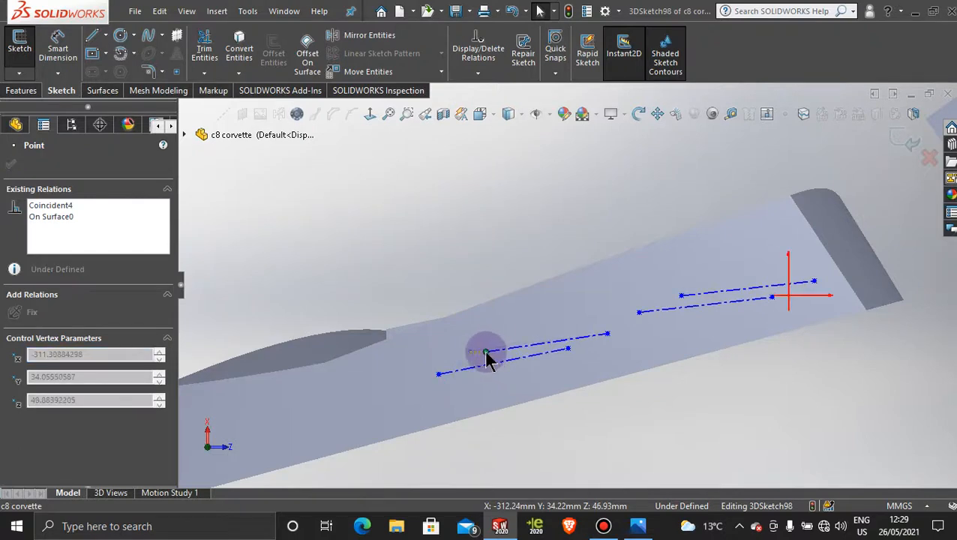
left_click(568, 349)
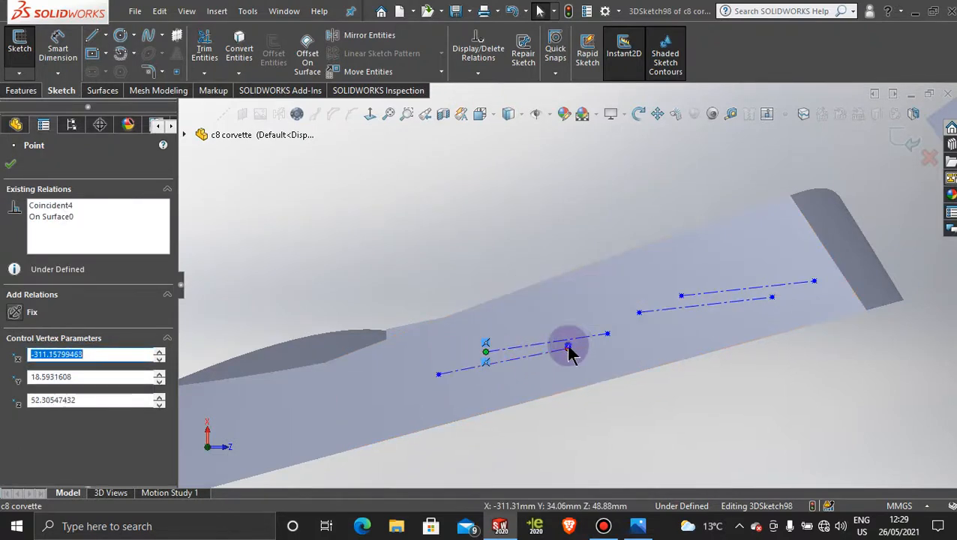
left_click_drag(570, 355, 574, 357)
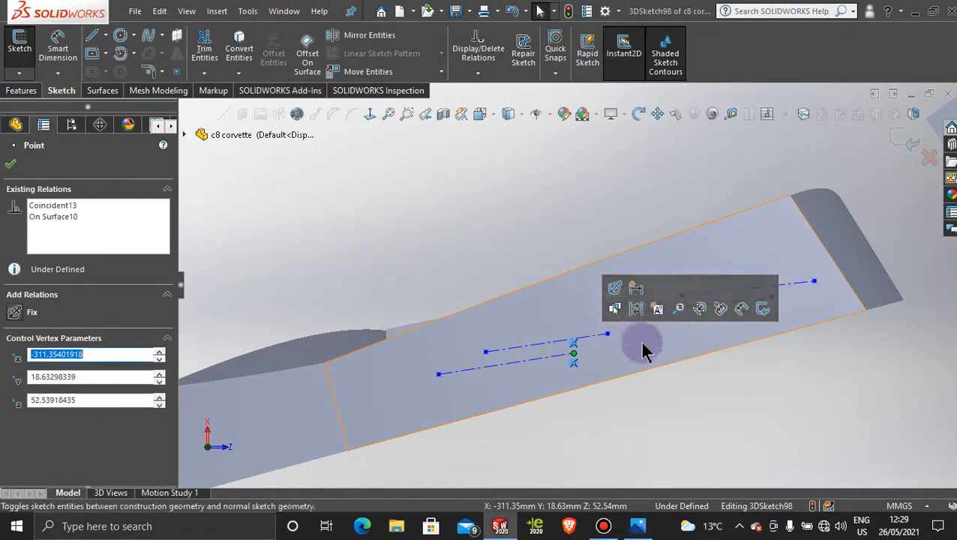
Shift the upper and lower endpoints of the new centerline in the wide-end pair slightly farther from its neighbour
left_click(638, 313)
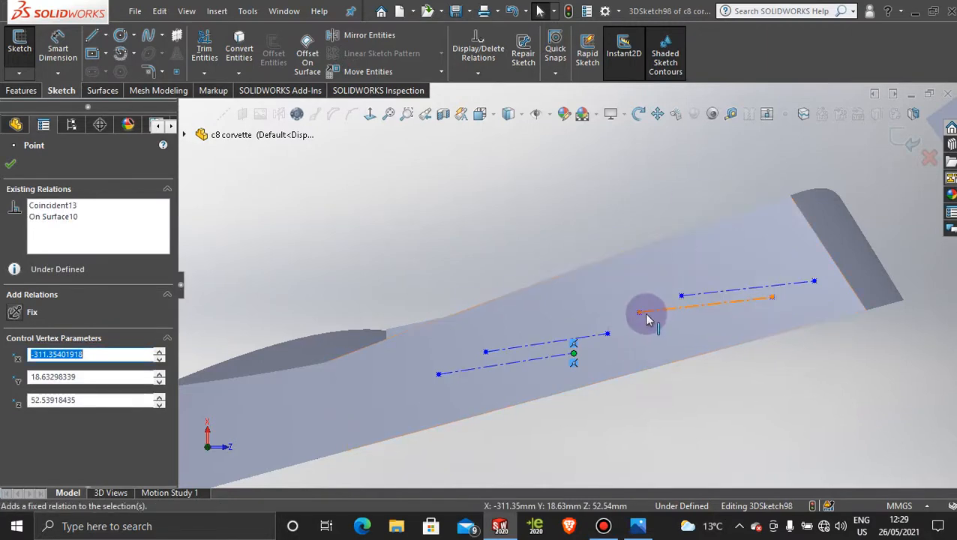
left_click_drag(636, 330, 640, 321)
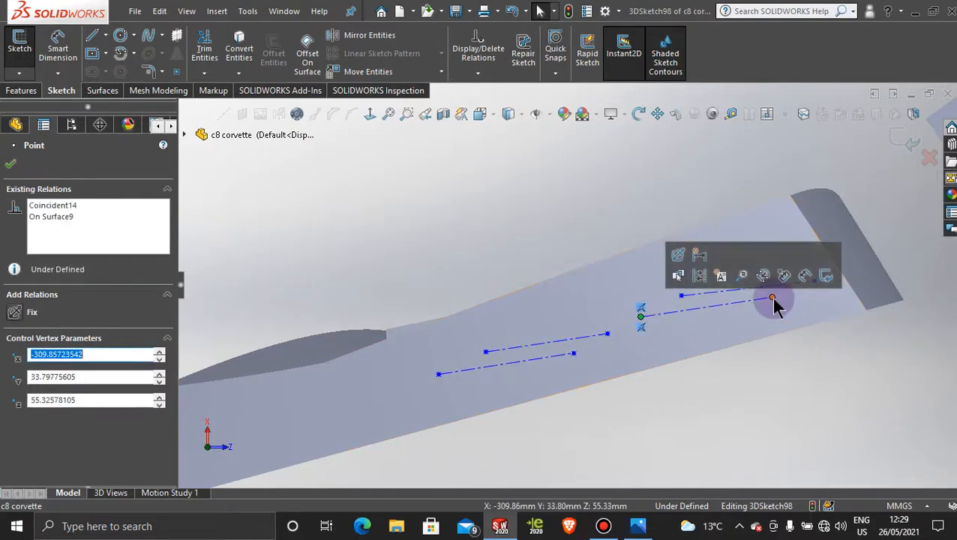
mouse_move(771, 299)
left_mouse_down()
mouse_move(773, 324)
mouse_move(770, 303)
left_mouse_up()
Viewing the surround from the side, move the upper endpoint of the centerline nearest the pointed end slightly toward its neighbour
middle_click_drag(770, 303, 692, 384)
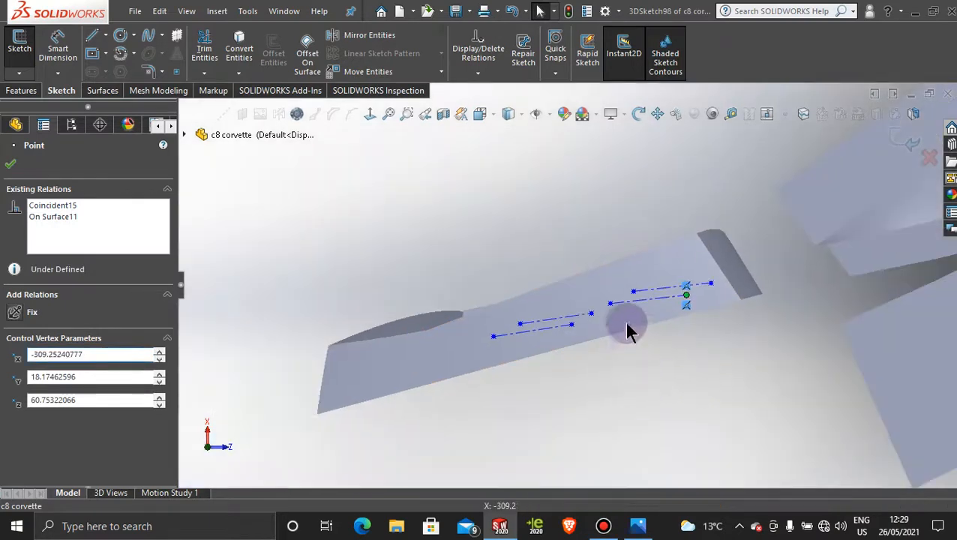
mouse_move(624, 323)
middle_mouse_down()
mouse_move(618, 186)
mouse_move(637, 298)
mouse_move(568, 369)
mouse_move(603, 352)
middle_mouse_up()
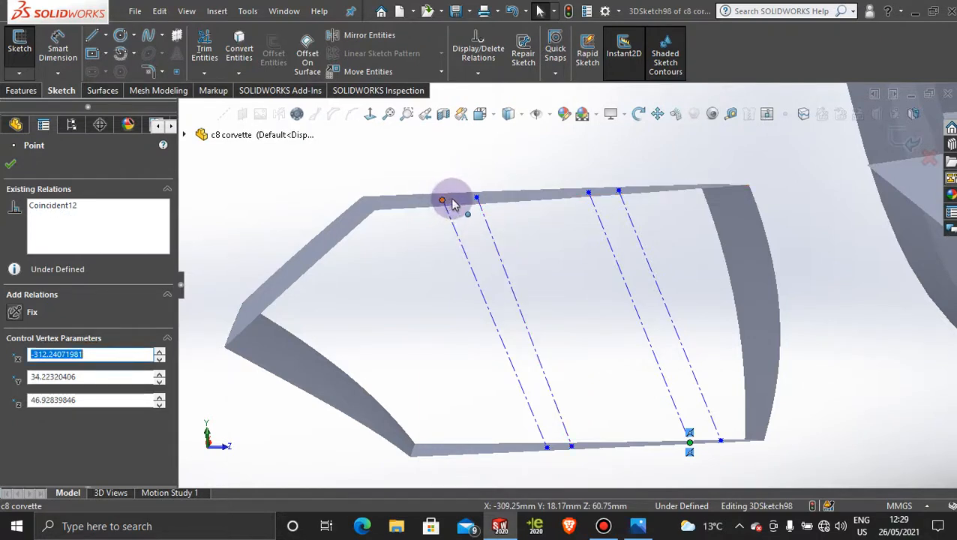
left_click_drag(456, 200, 450, 202)
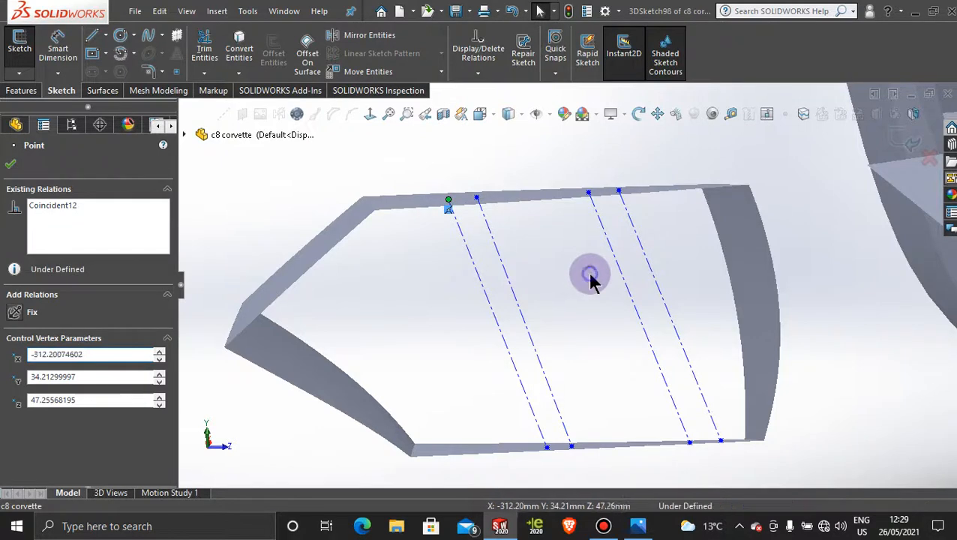
left_click(590, 330)
scroll(591, 330, "up", 2)
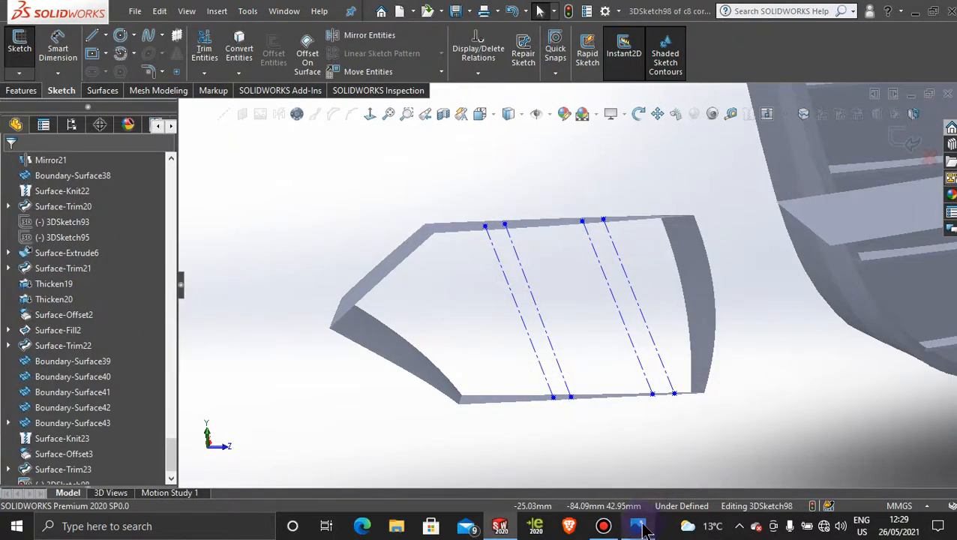
Open the Corvette front photo and examine the front grille and side intakes up close
mouse_move(645, 529)
left_click(630, 444)
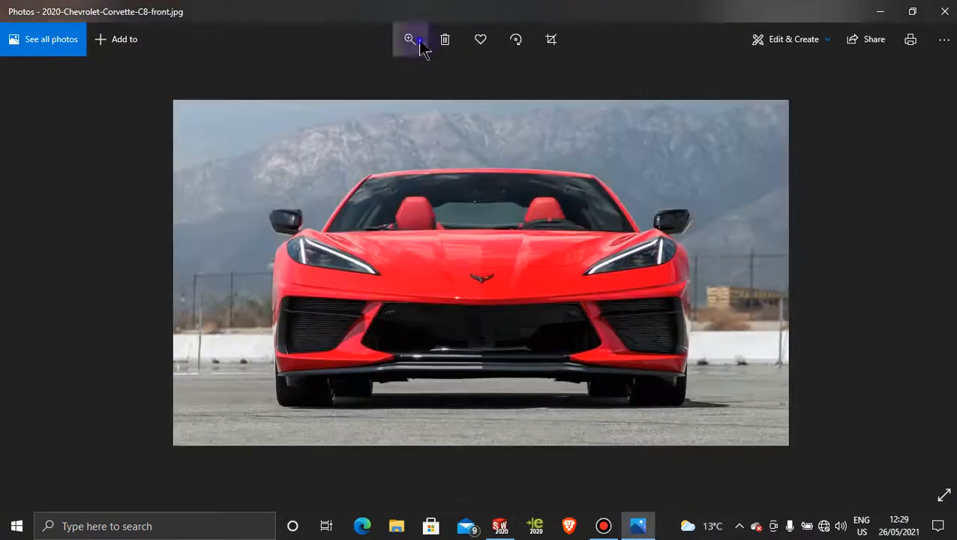
left_click(410, 40)
left_click_drag(342, 76, 429, 78)
left_click_drag(647, 405, 559, 218)
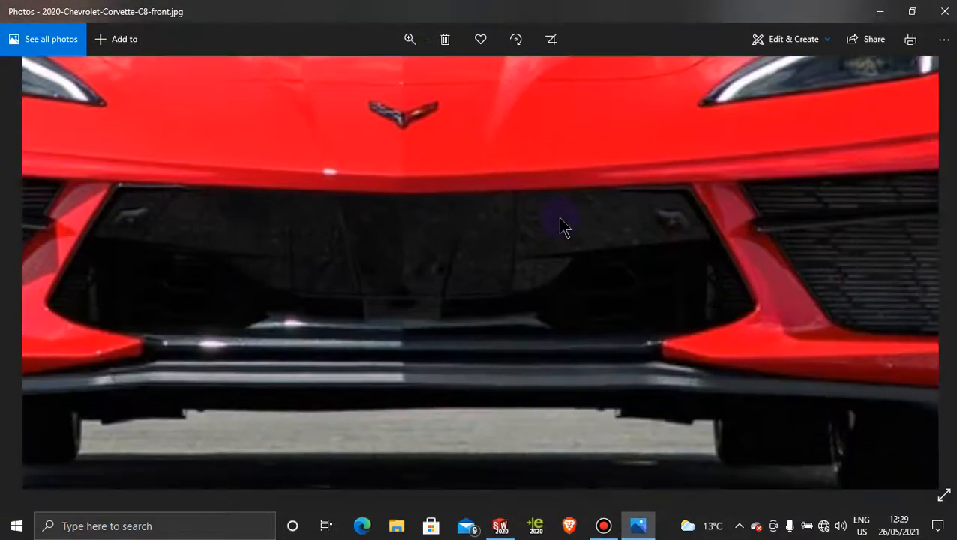
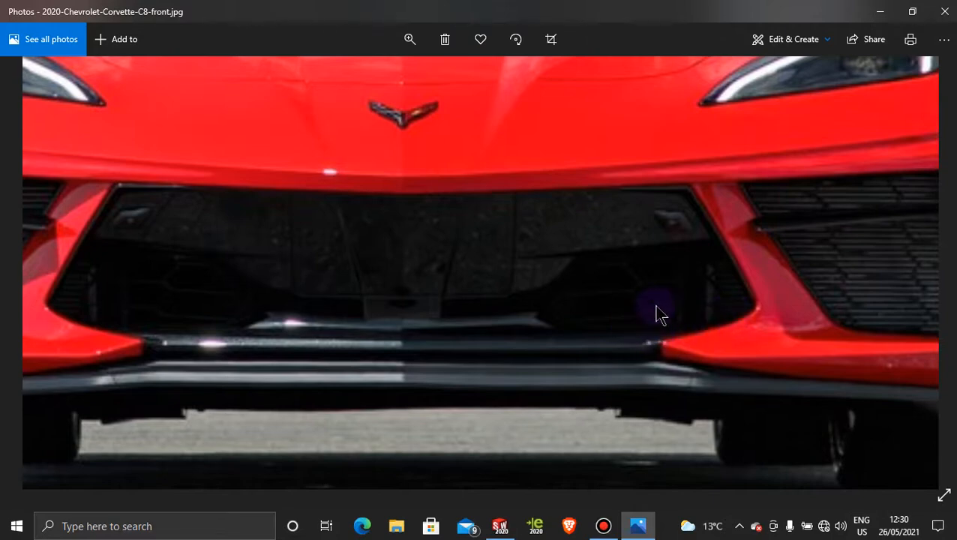
Return to the SOLIDWORKS model and place five staggered sketch points on the centerline pair nearer the pointed end, alternating between both lines
left_click(879, 11)
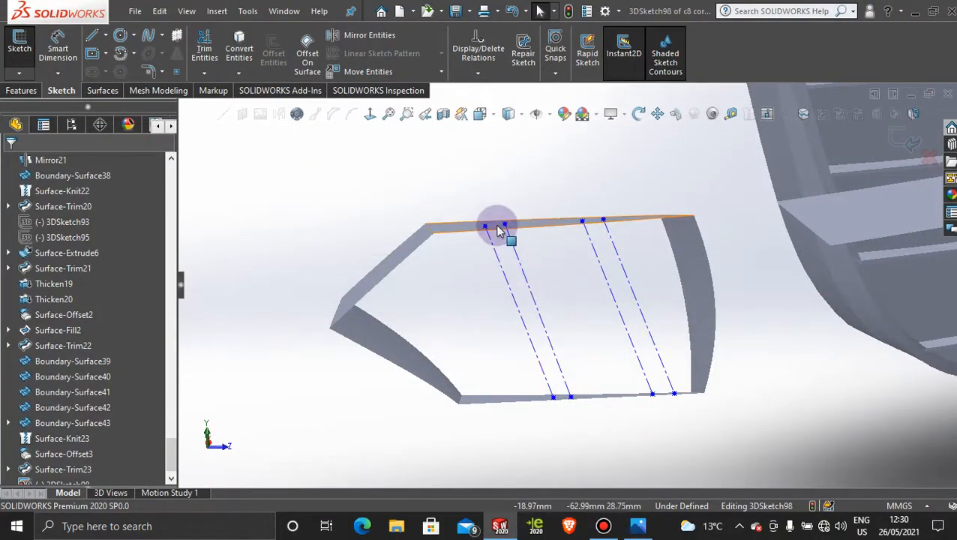
left_click(178, 72)
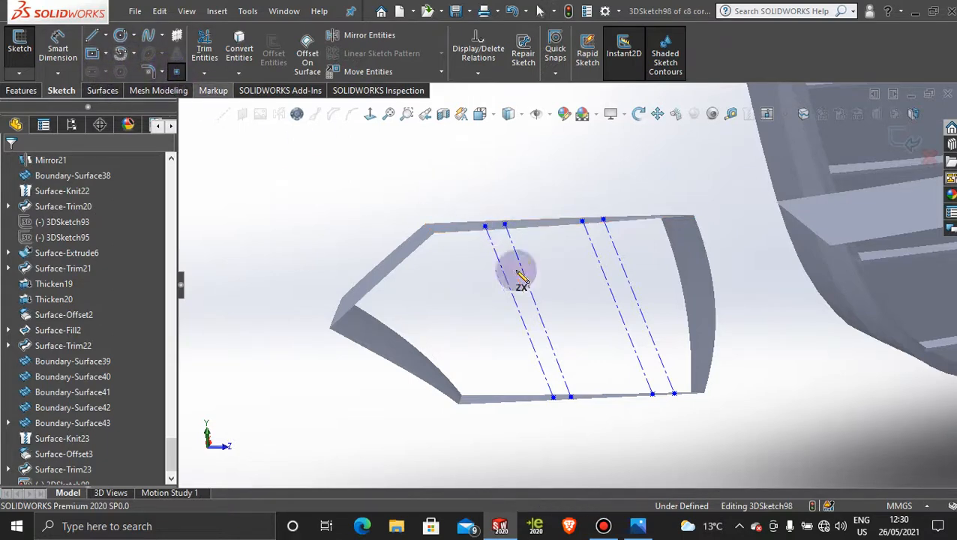
left_click(542, 369)
left_click(546, 334)
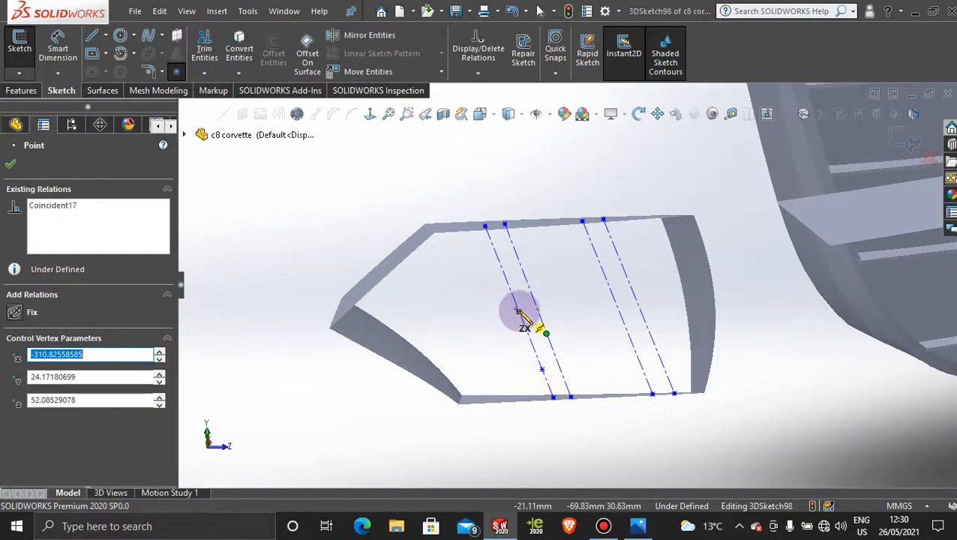
left_click(518, 312)
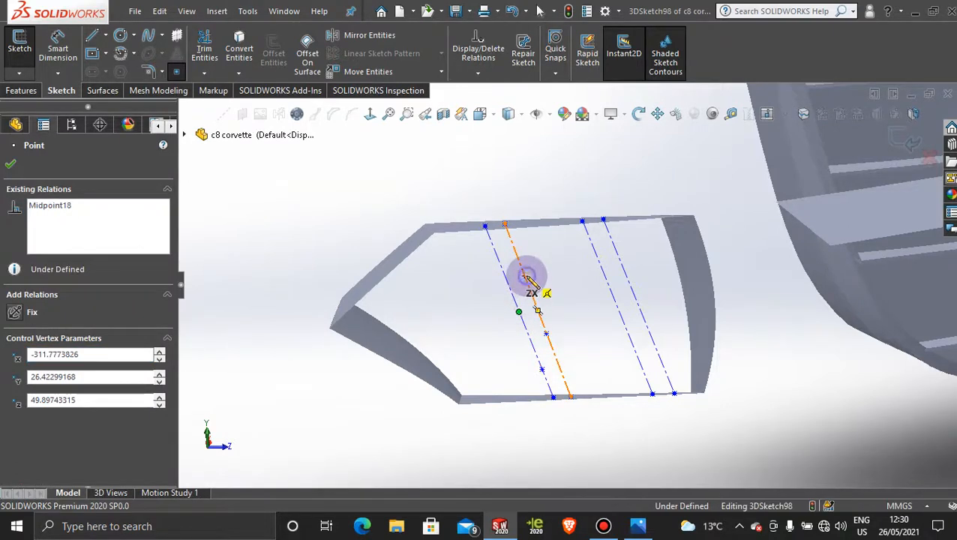
left_click(524, 277)
left_click(498, 258)
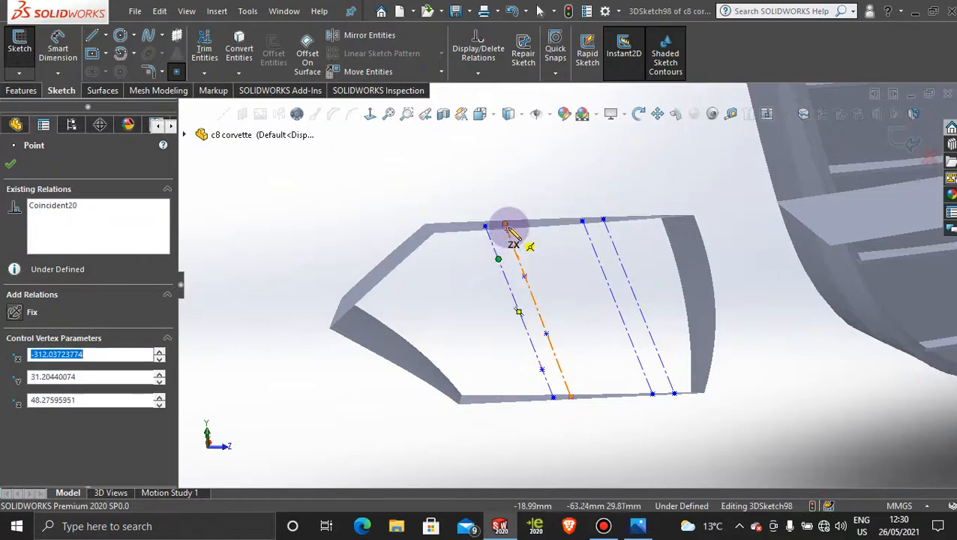
Place five staggered sketch points alternating between the two centerlines of the wide-end pair, and finish placing points
mouse_move(638, 526)
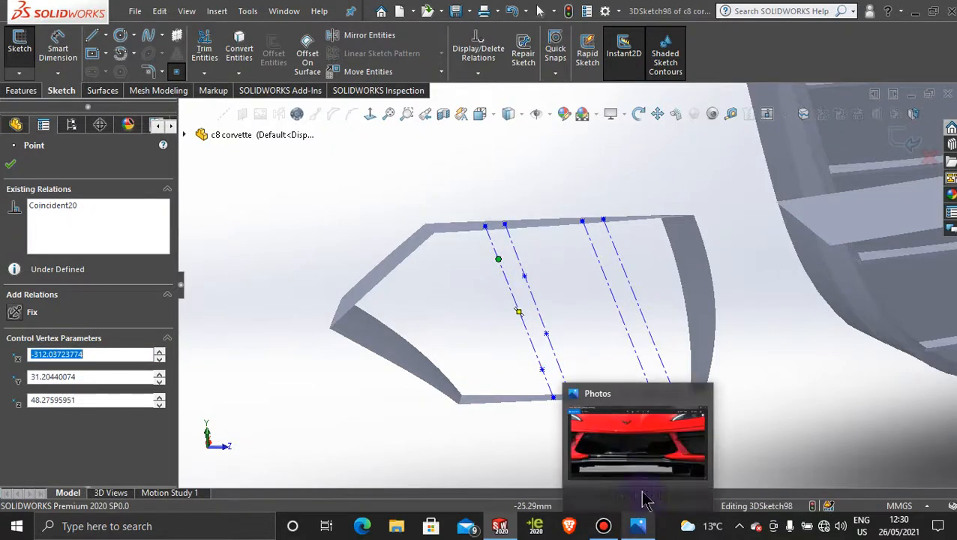
mouse_move(646, 448)
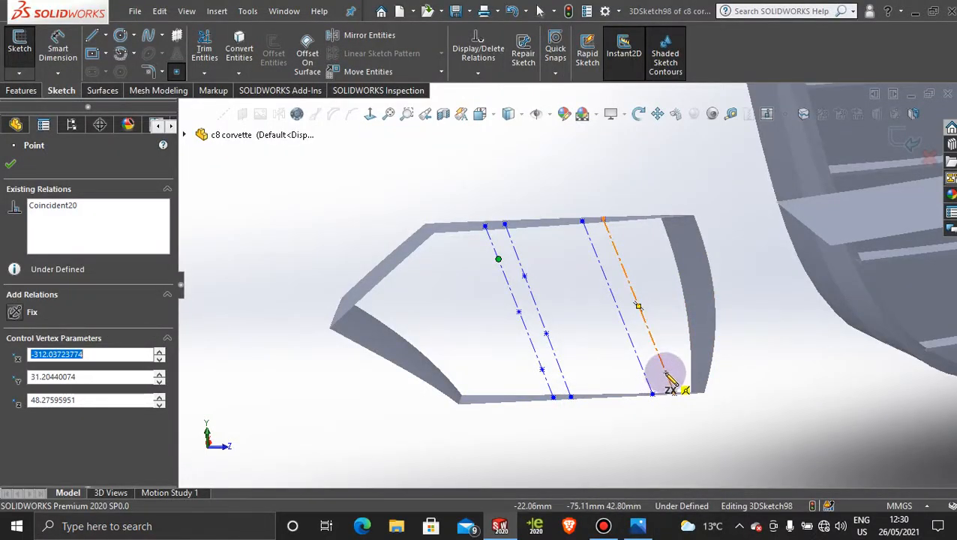
left_click_drag(666, 374, 659, 395)
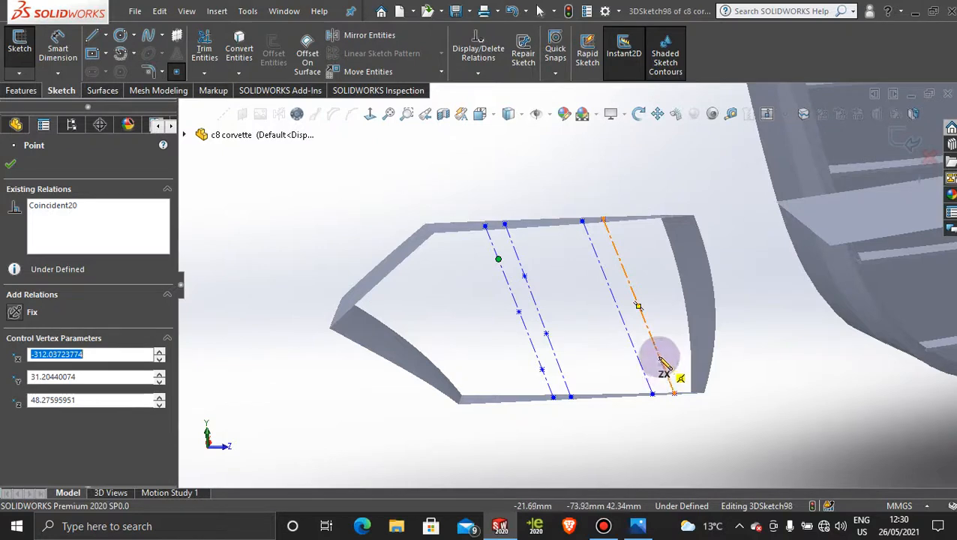
left_click(662, 365)
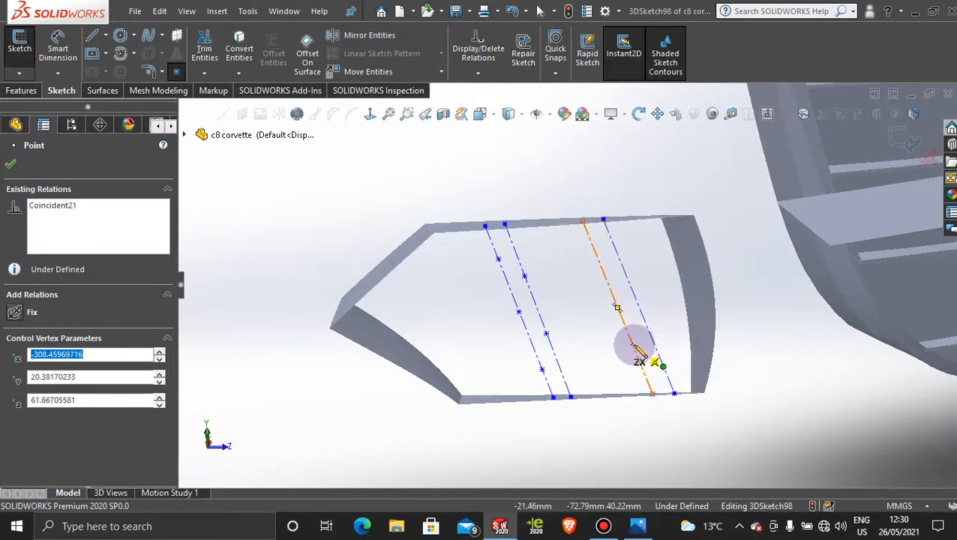
left_click(632, 344)
left_click(638, 308)
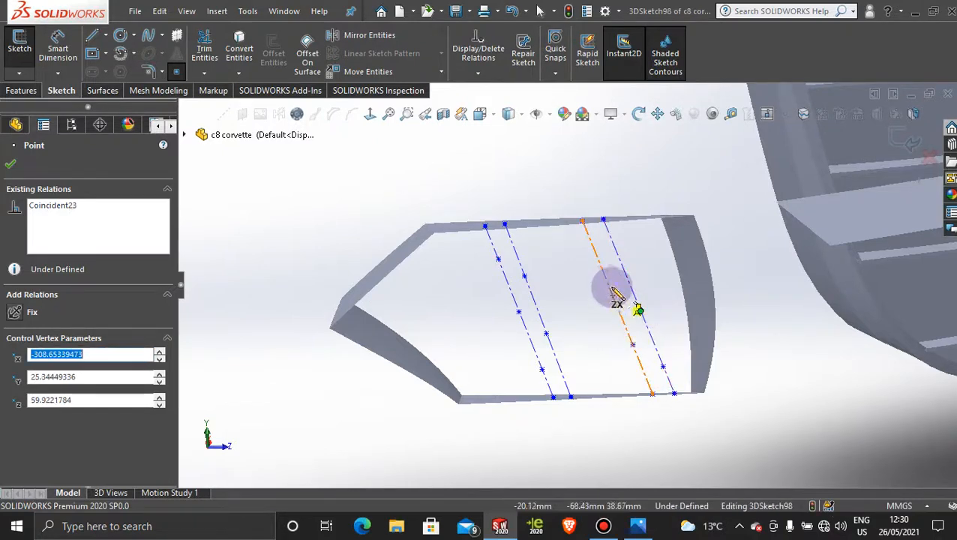
left_click(608, 282)
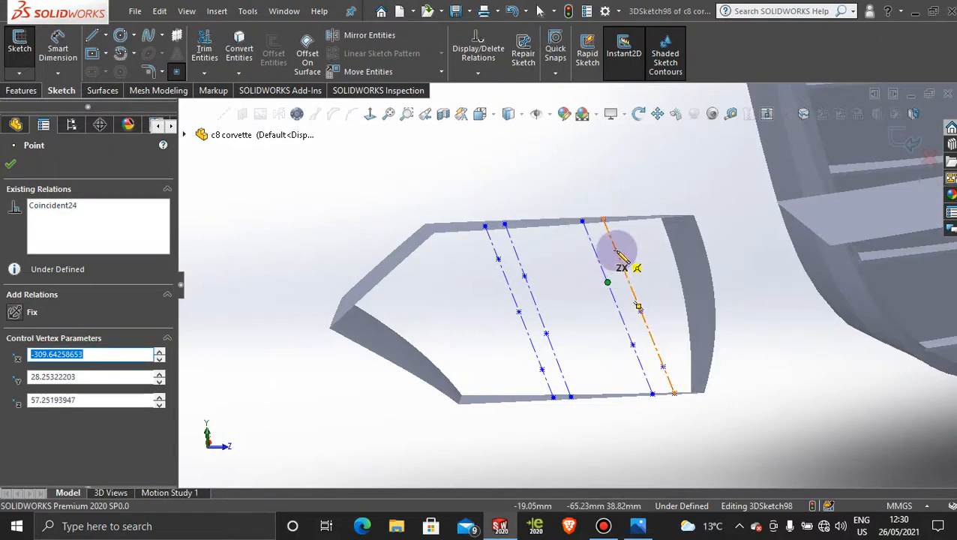
left_click(614, 249)
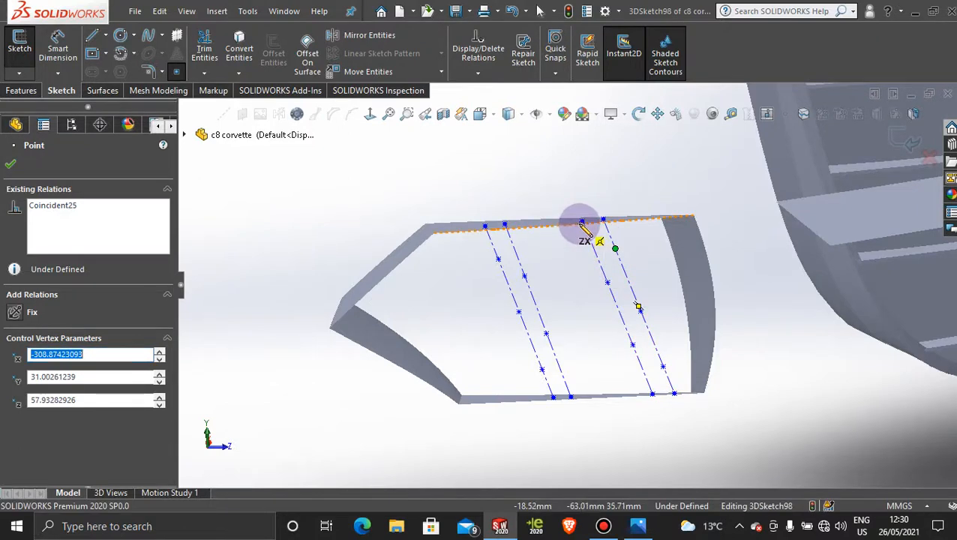
left_click(10, 162)
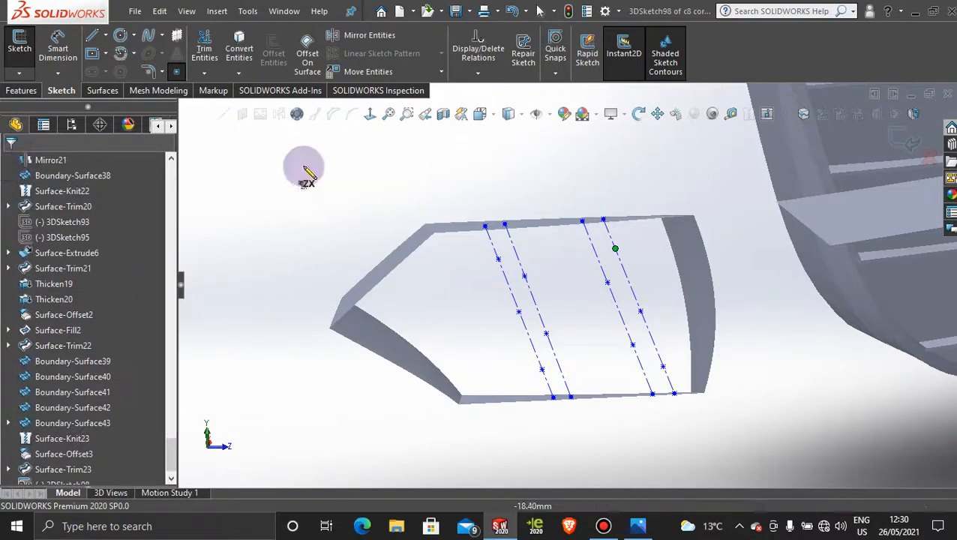
Sketch a six-segment zigzag through the staggered points of the pair nearer the pointed end, from the second centerline's lower endpoint to near its upper end
left_click(94, 38)
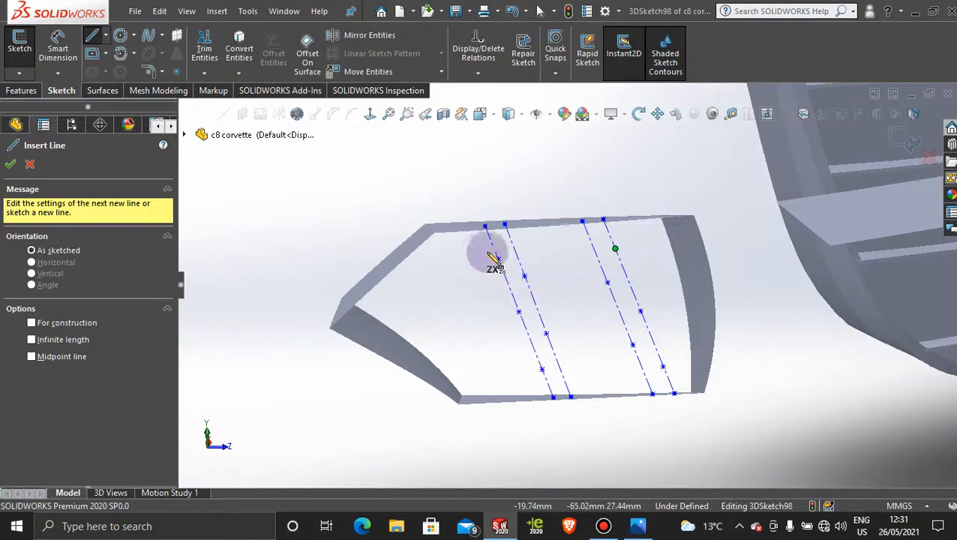
left_click(571, 398)
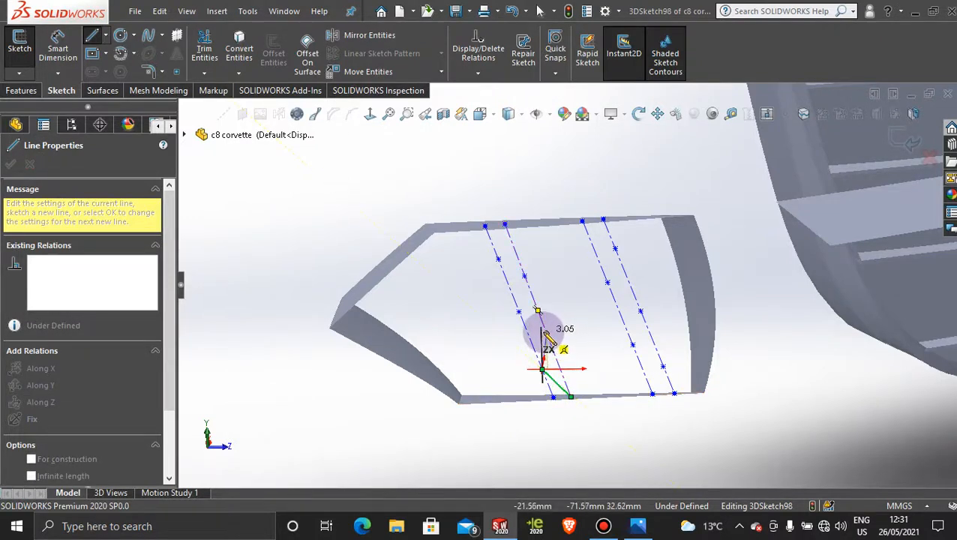
scroll(545, 332, "down", 3)
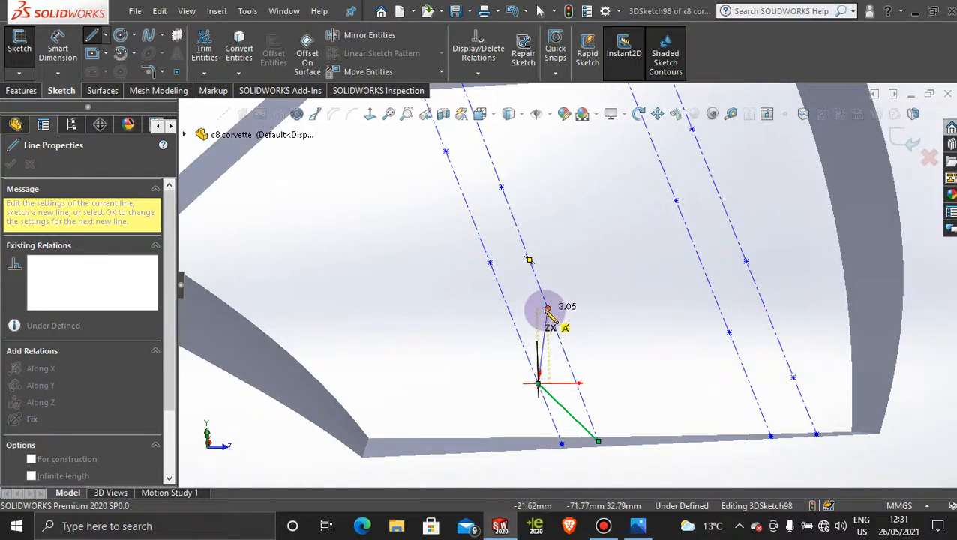
left_click(548, 309)
left_click(489, 262)
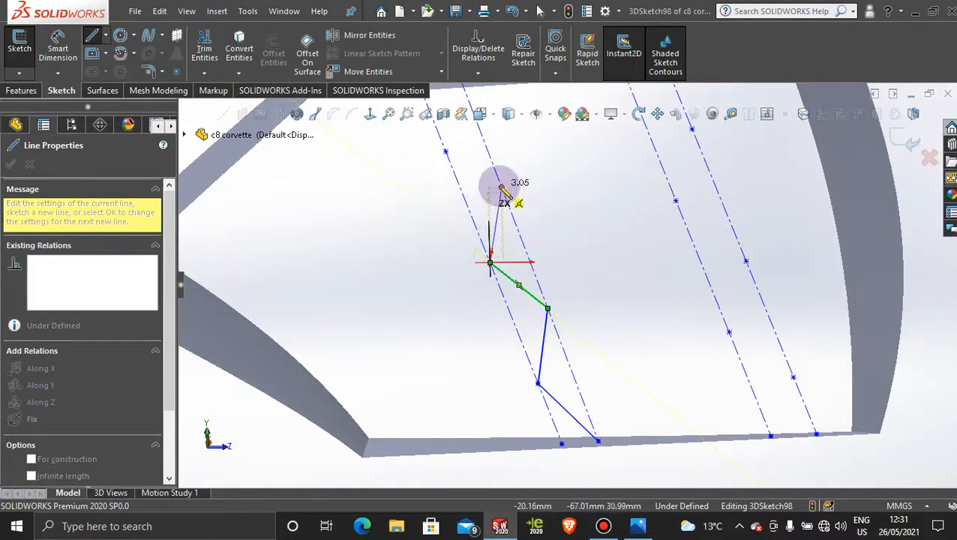
left_click(500, 188)
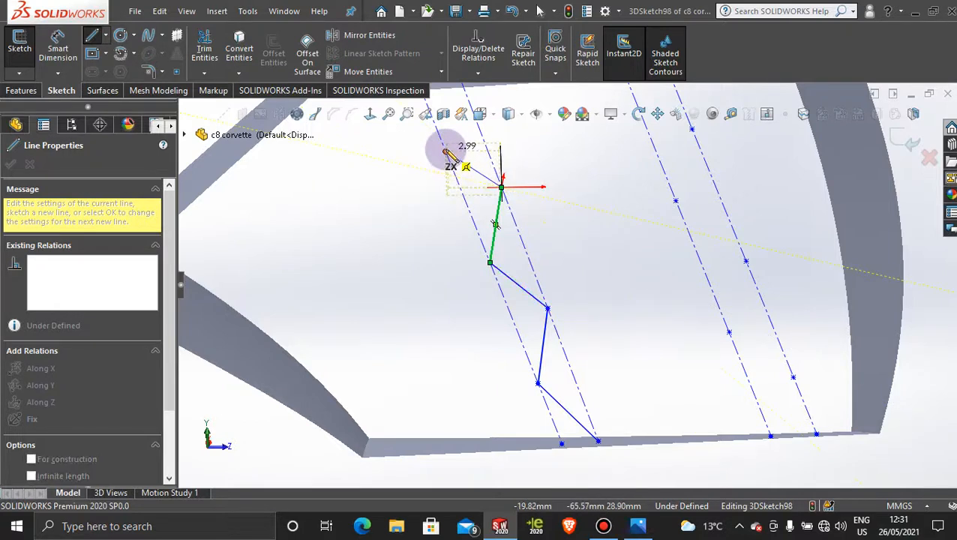
left_click(445, 151)
scroll(496, 202, "up", 2)
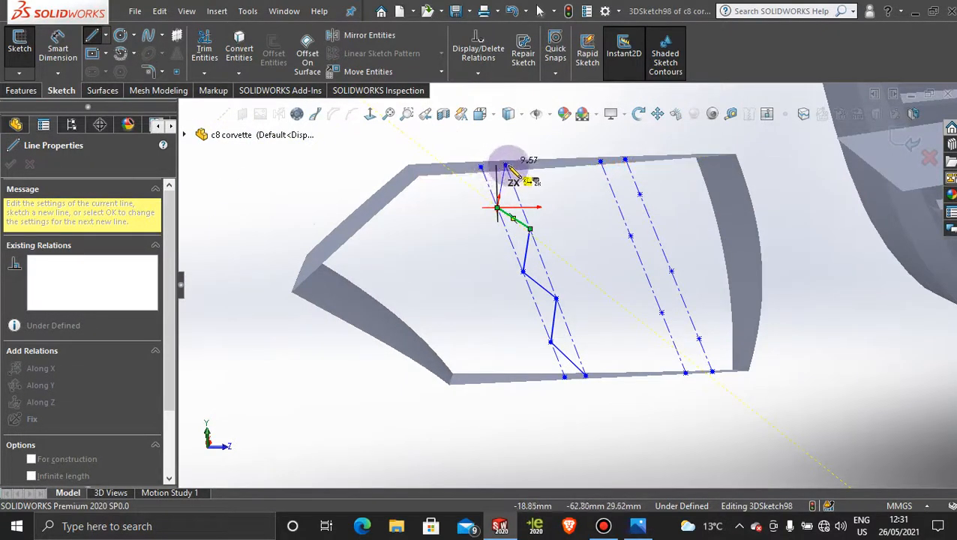
scroll(512, 171, "down", 2)
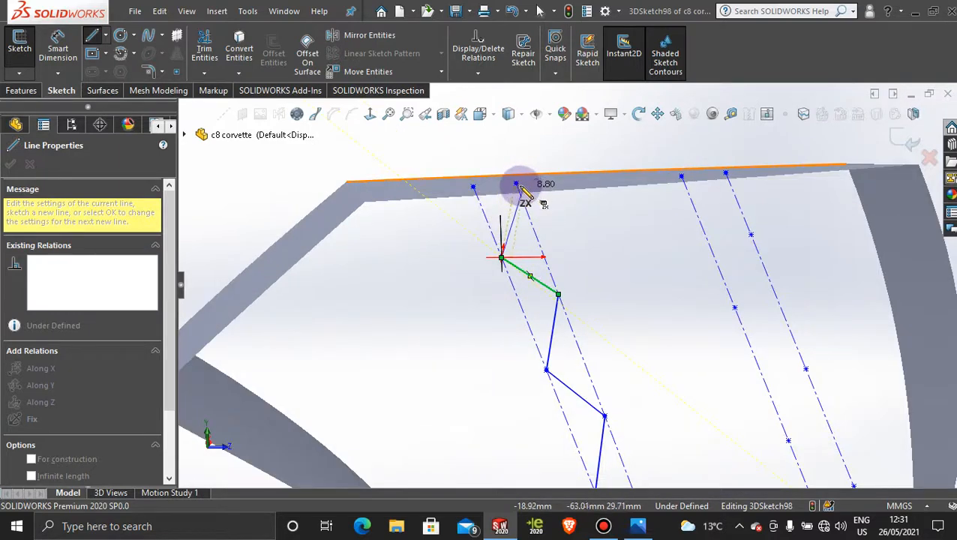
left_click(518, 185)
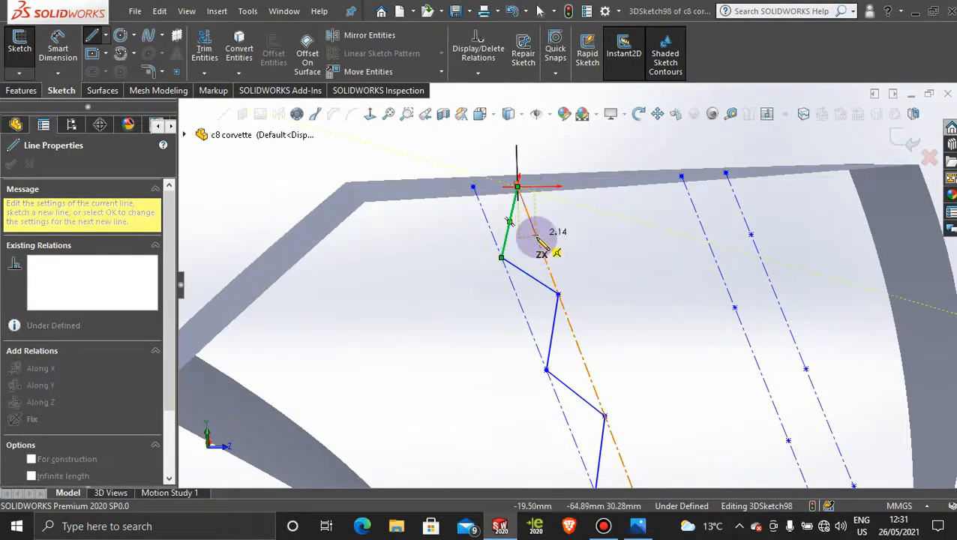
key("Escape")
Join the upper endpoint of the adjoining centerline with the zigzag's upper end on the surround's upper face
scroll(527, 221, "down", 6)
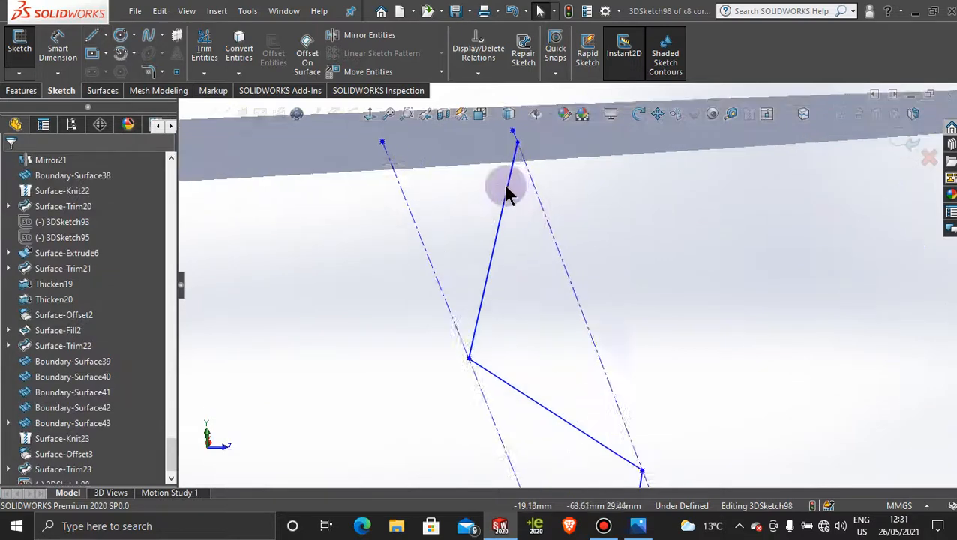
scroll(517, 192, "up", 3)
scroll(527, 188, "down", 4)
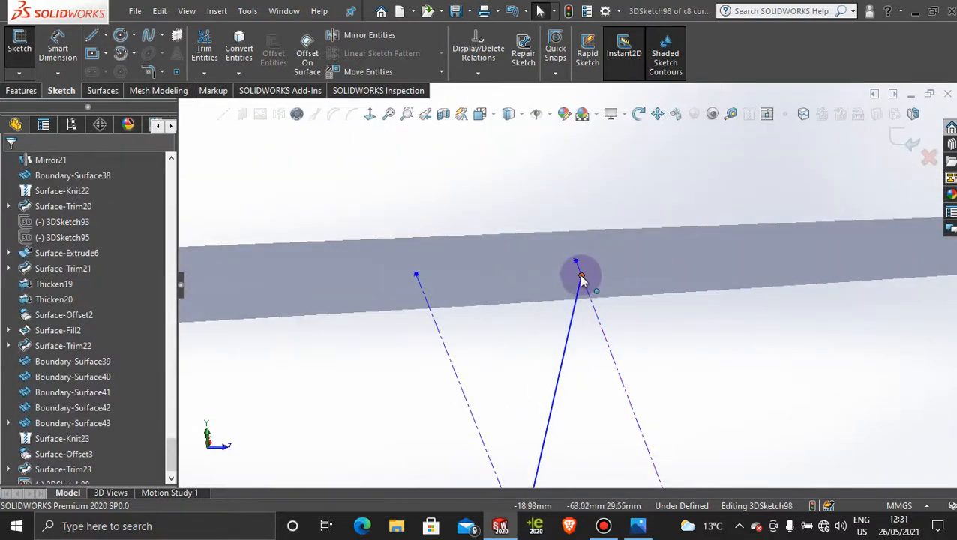
left_click_drag(572, 260, 578, 264)
scroll(639, 379, "up", 7)
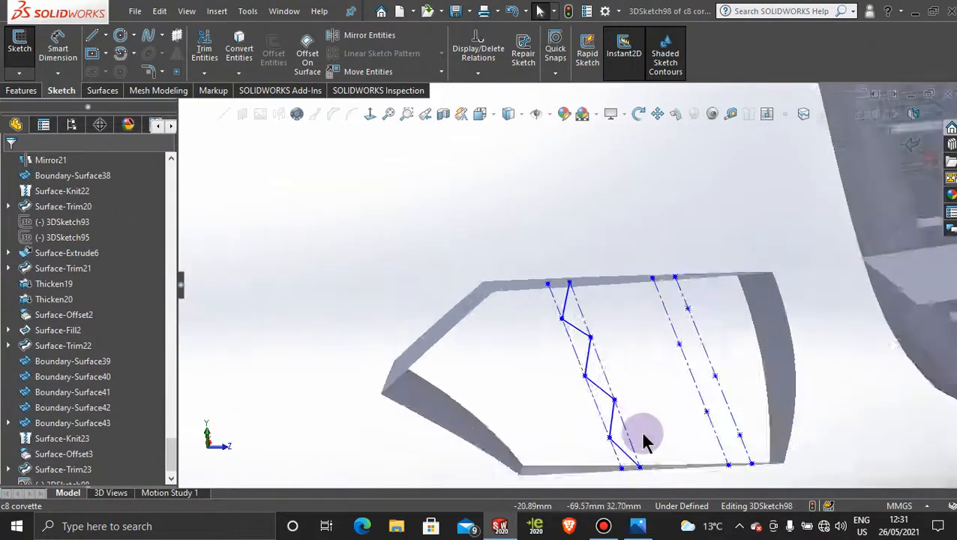
Examine the zigzag and the centerline pairs from several angles, comparing them with the neighbouring intake grilles
scroll(643, 435, "up", 10)
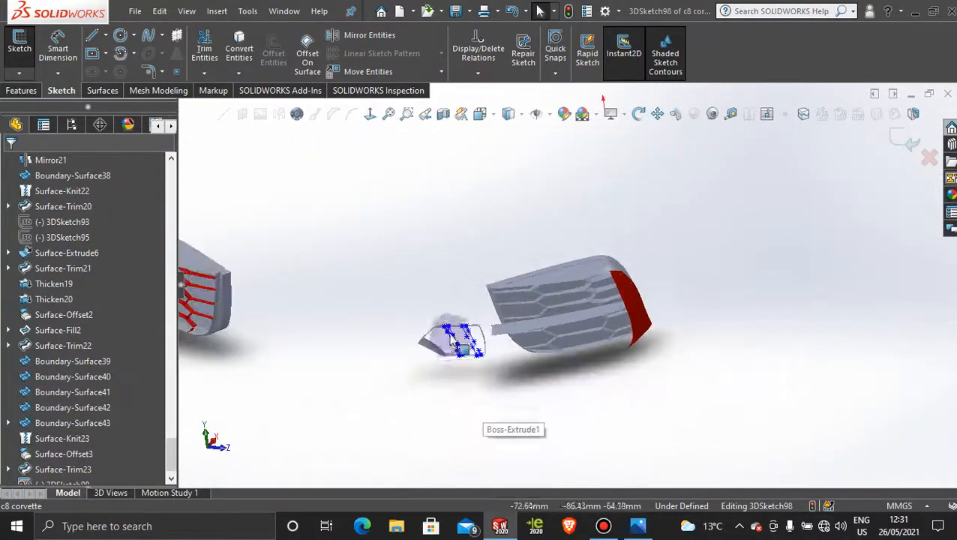
scroll(453, 341, "down", 6)
middle_click_drag(579, 323, 586, 343)
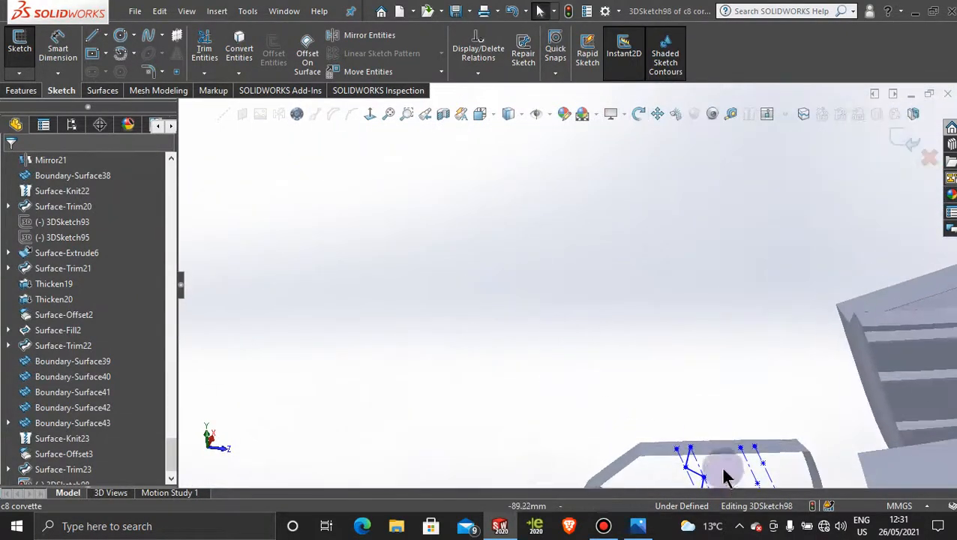
scroll(673, 389, "up", 5)
middle_click_drag(673, 389, 614, 352)
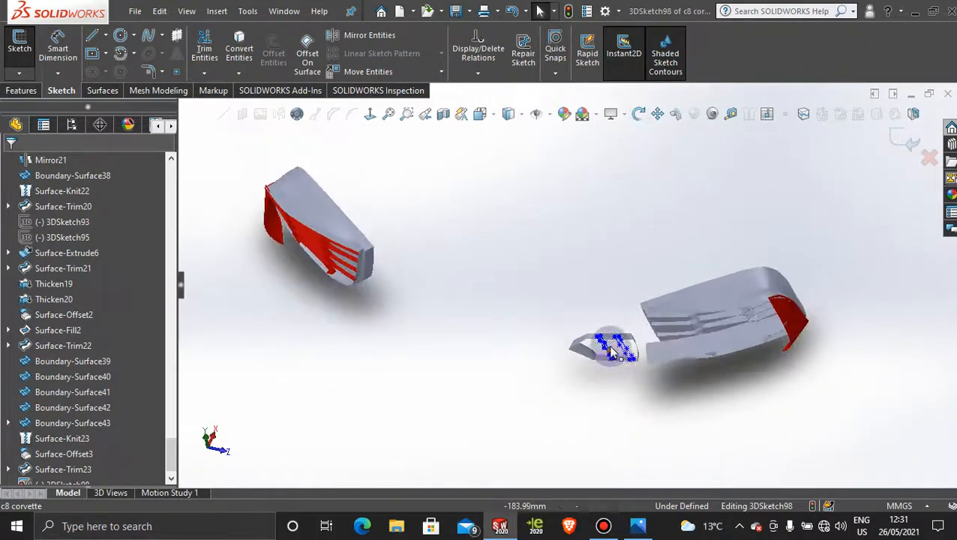
scroll(612, 352, "down", 7)
middle_click_drag(627, 417, 627, 388)
scroll(631, 388, "up", 5)
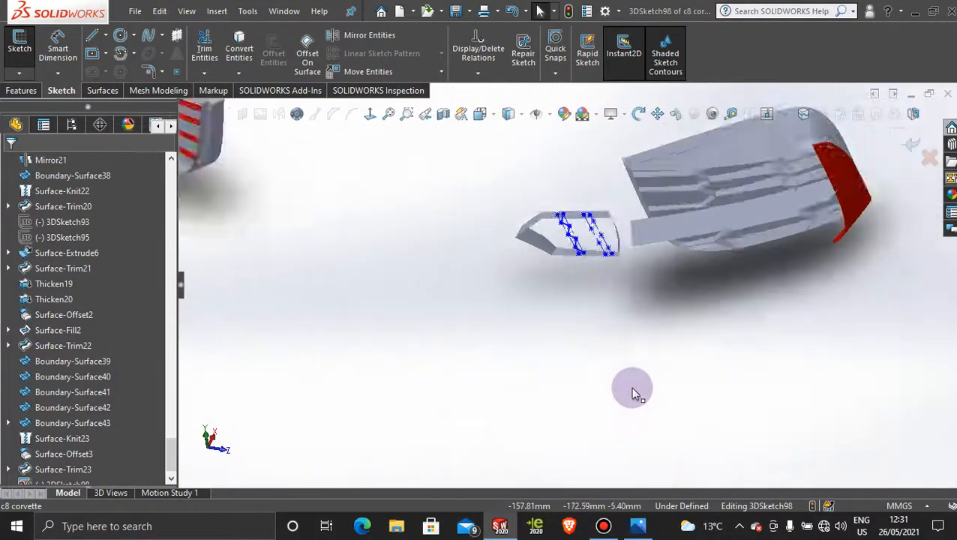
scroll(632, 388, "up", 5)
mouse_move(619, 283)
middle_mouse_down()
mouse_move(637, 221)
mouse_move(577, 262)
middle_mouse_up()
scroll(628, 315, "down", 6)
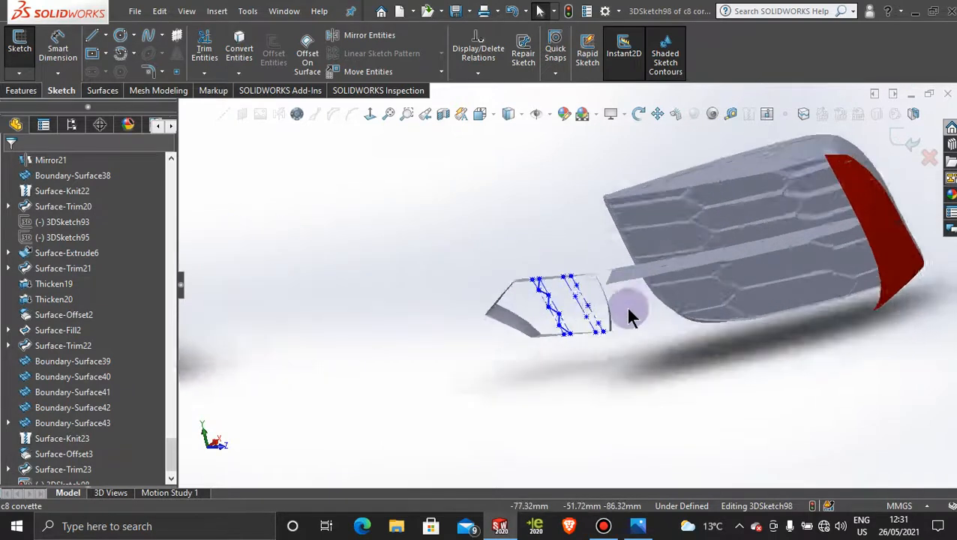
scroll(629, 315, "down", 5)
mouse_move(506, 316)
middle_mouse_down()
mouse_move(517, 378)
mouse_move(608, 510)
middle_mouse_up()
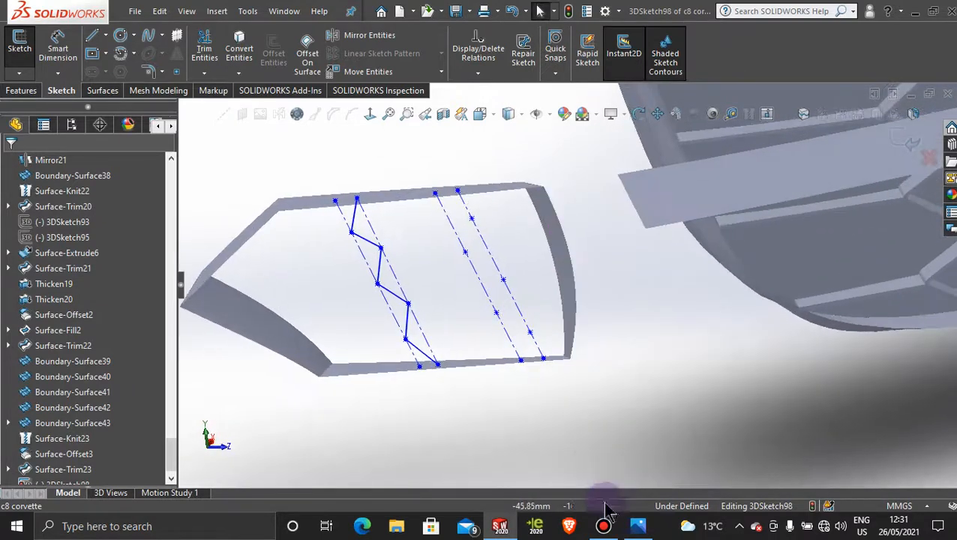
left_click(604, 525)
left_click(604, 525)
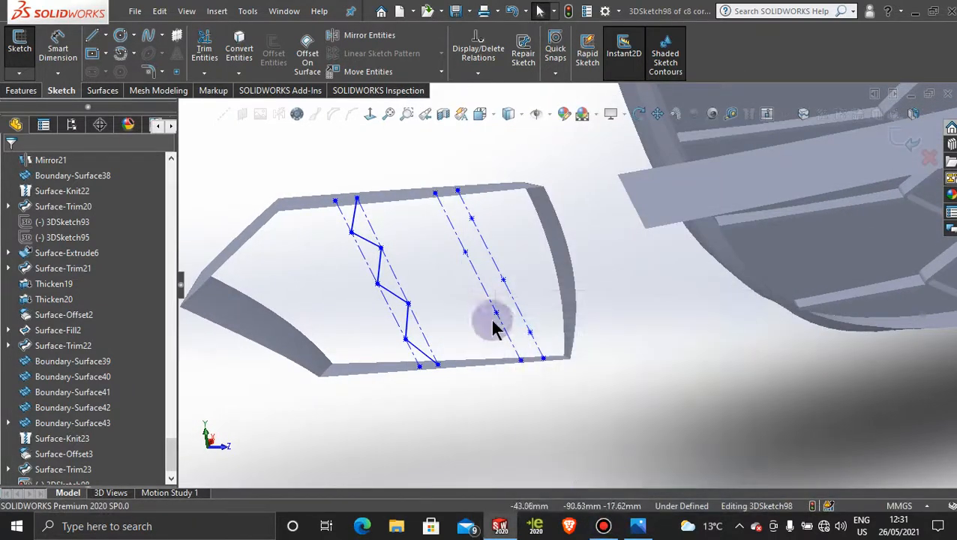
Sketch the first two zigzag lines in the wide-end pair, from the first centerline's lower endpoint across the second and back
scroll(491, 323, "down", 2)
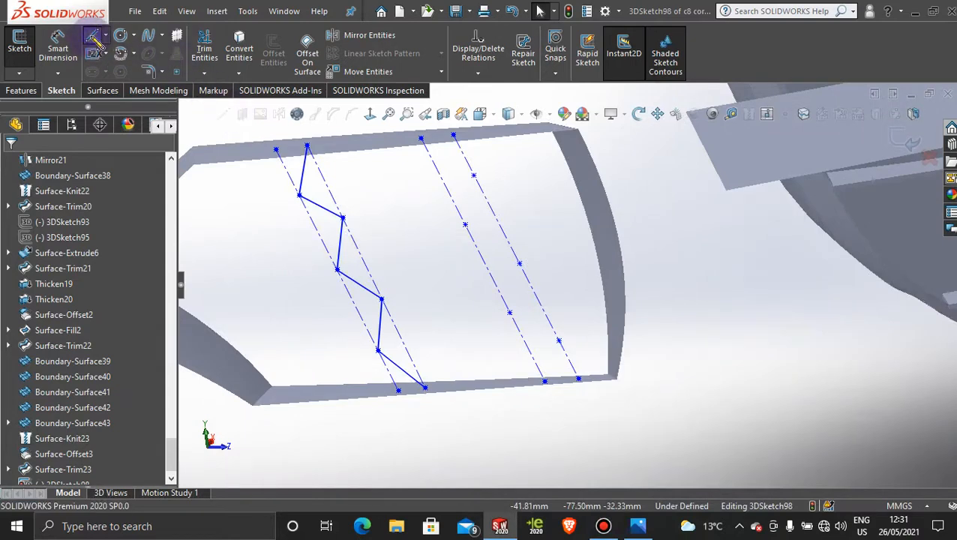
left_click(92, 37)
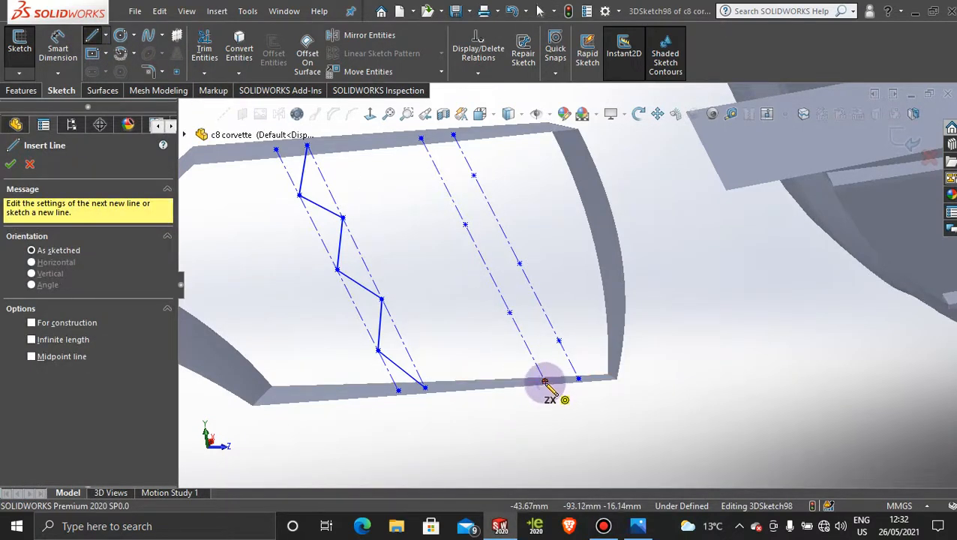
left_click(545, 384)
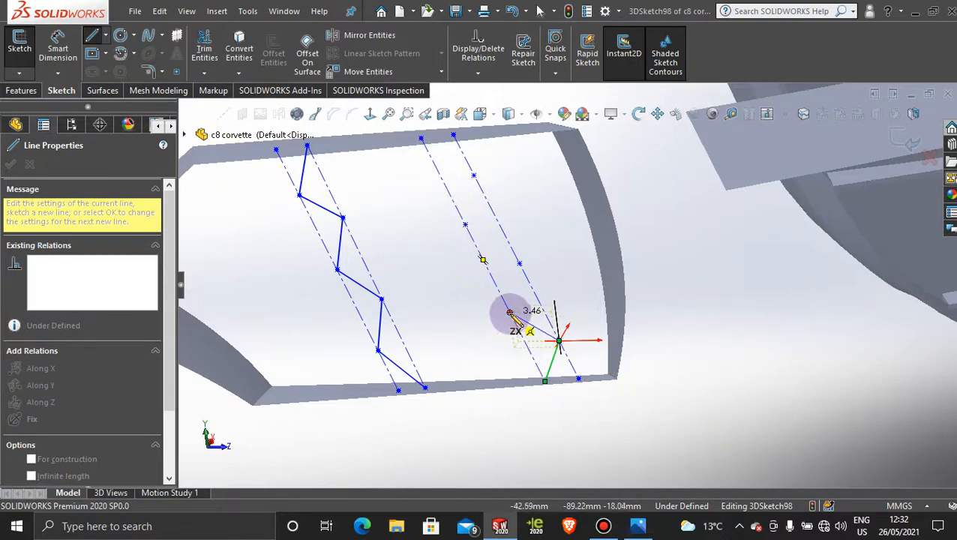
left_click(512, 312)
key("Escape")
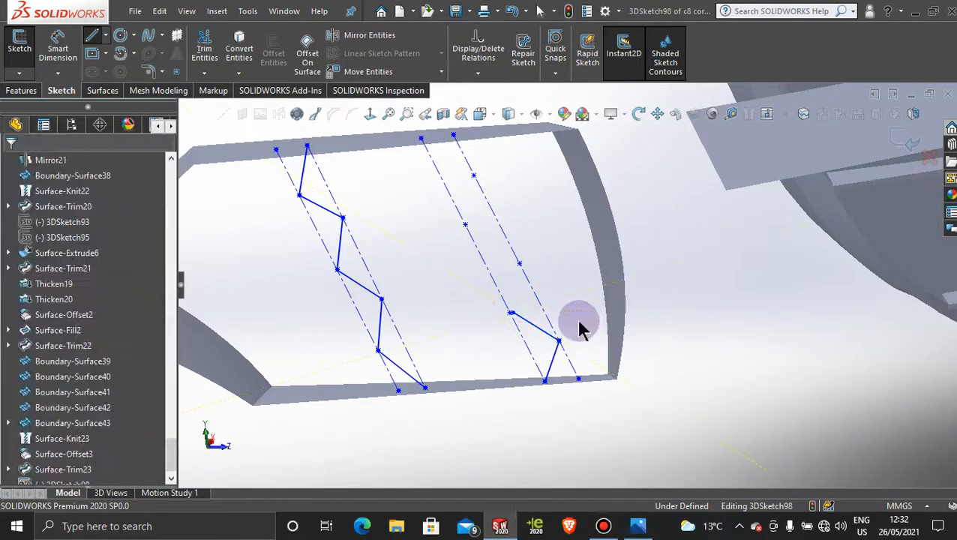
Redraw the wide-end zigzag's second line and continue through the staggered points to the first centerline's upper endpoint
left_click(576, 331)
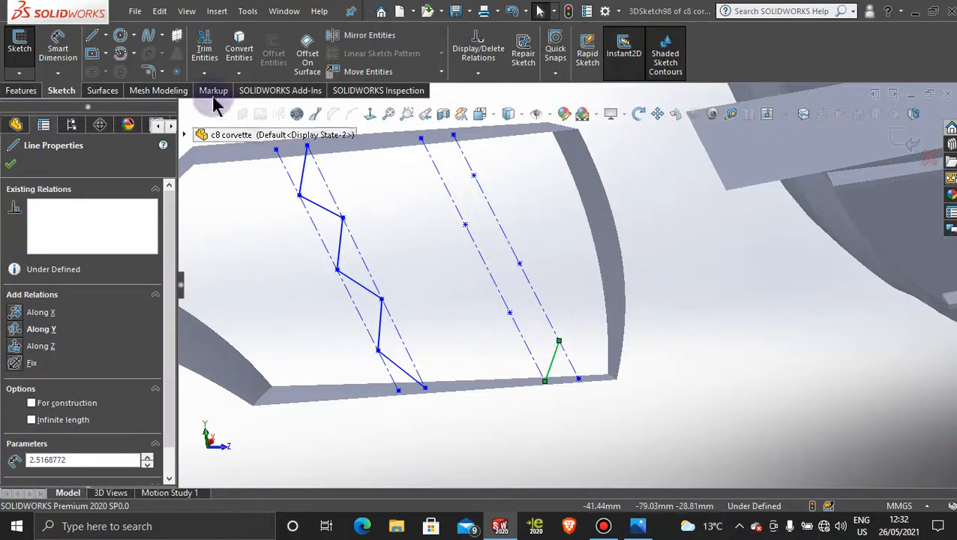
left_click(93, 35)
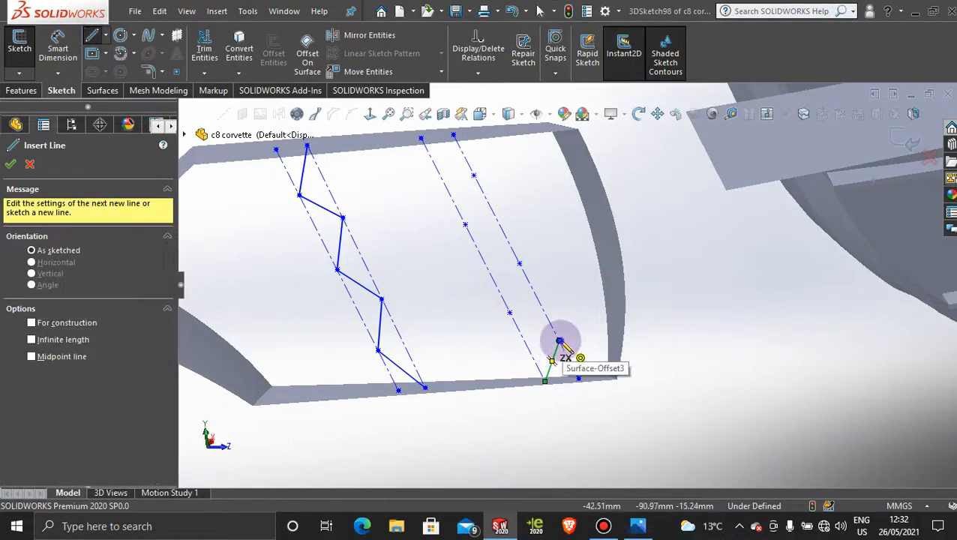
left_click(560, 342)
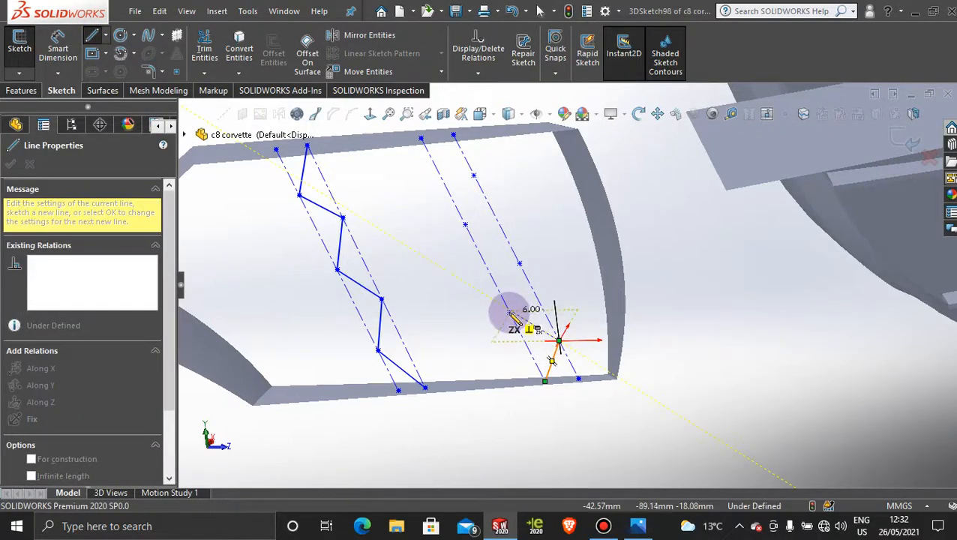
left_click(509, 313)
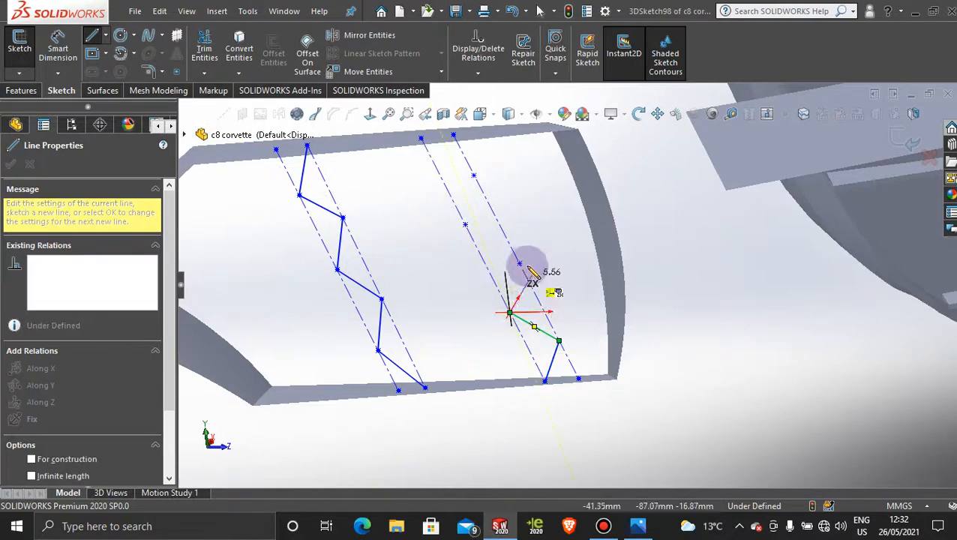
left_click(519, 264)
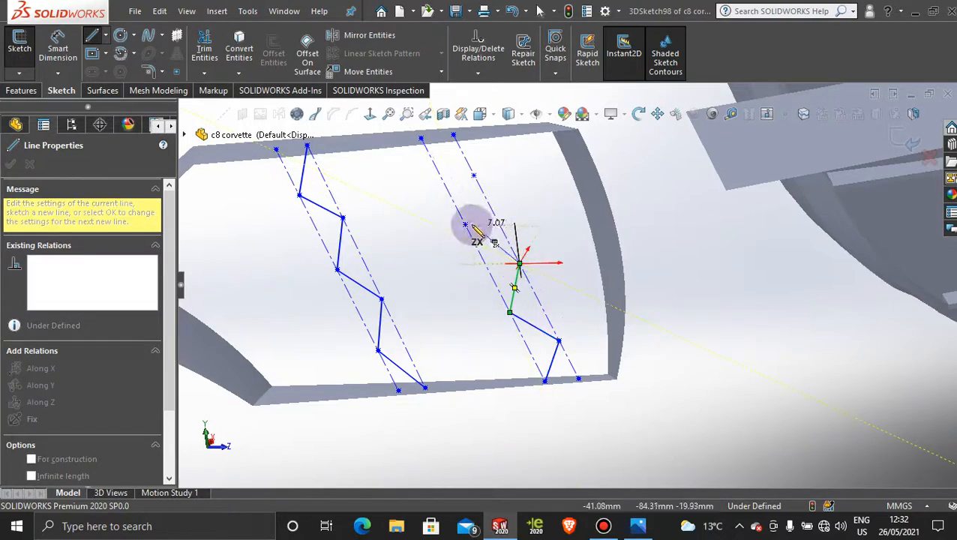
left_click(465, 225)
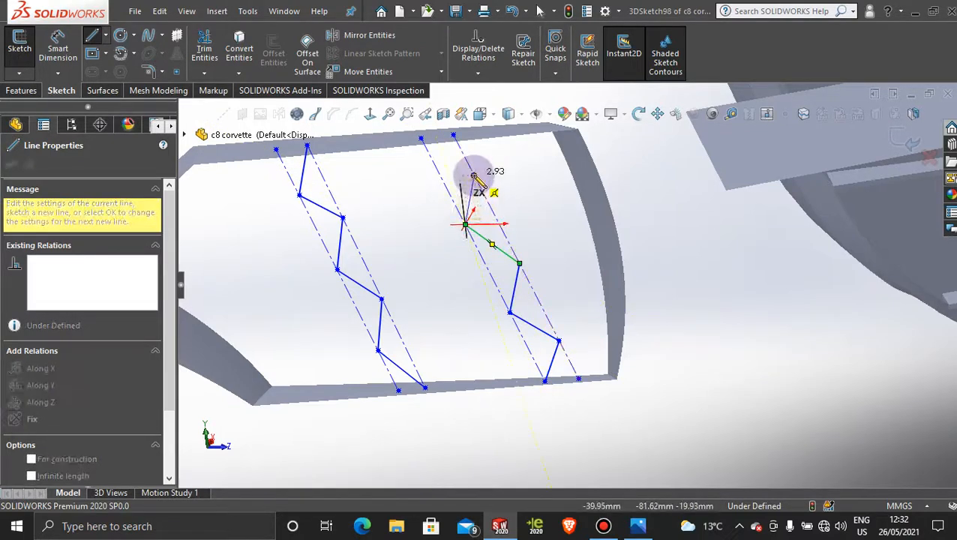
left_click(472, 176)
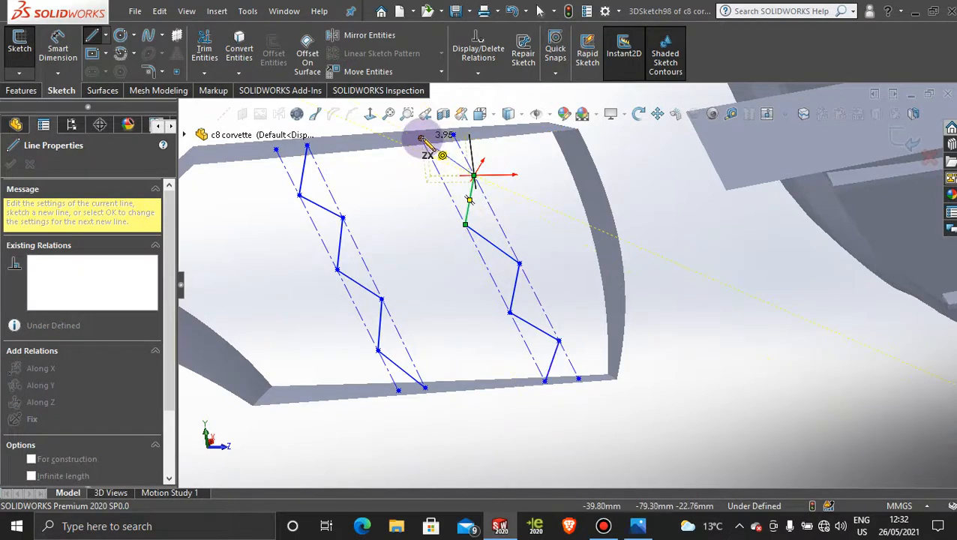
left_click(422, 138)
key("Escape")
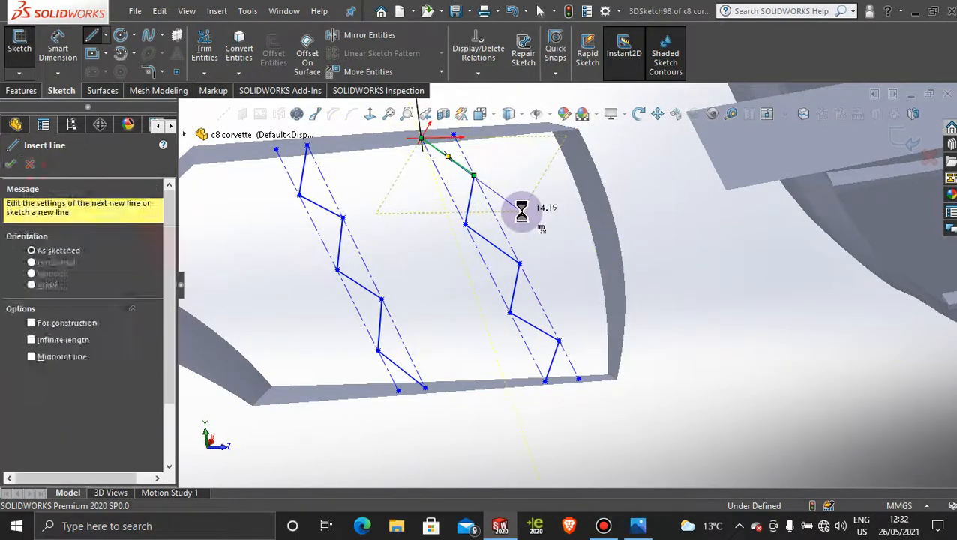
Shift the two middle zigzag corners on the second centerline of the pair nearer the pointed end slightly down along that centerline
scroll(589, 412, "up", 10)
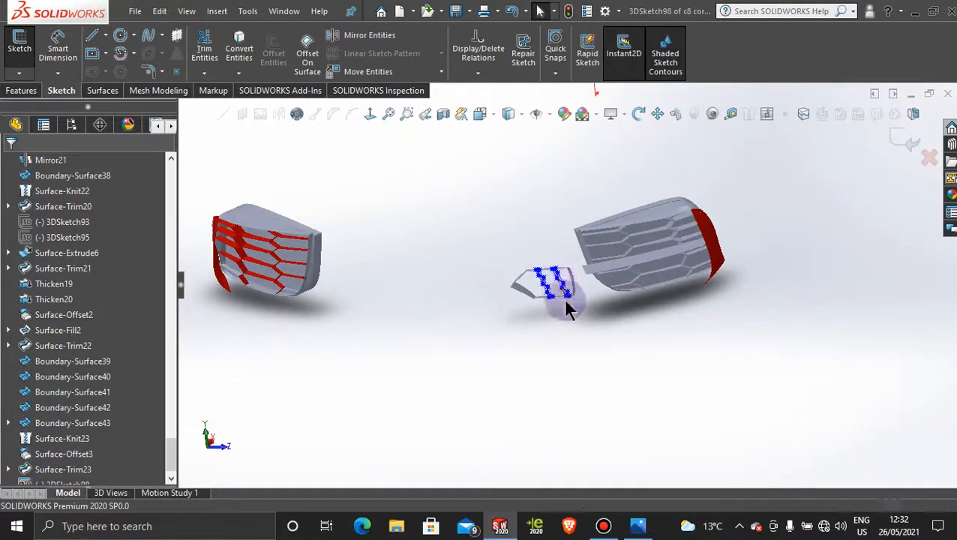
middle_click_drag(566, 301, 583, 360)
scroll(565, 295, "down", 11)
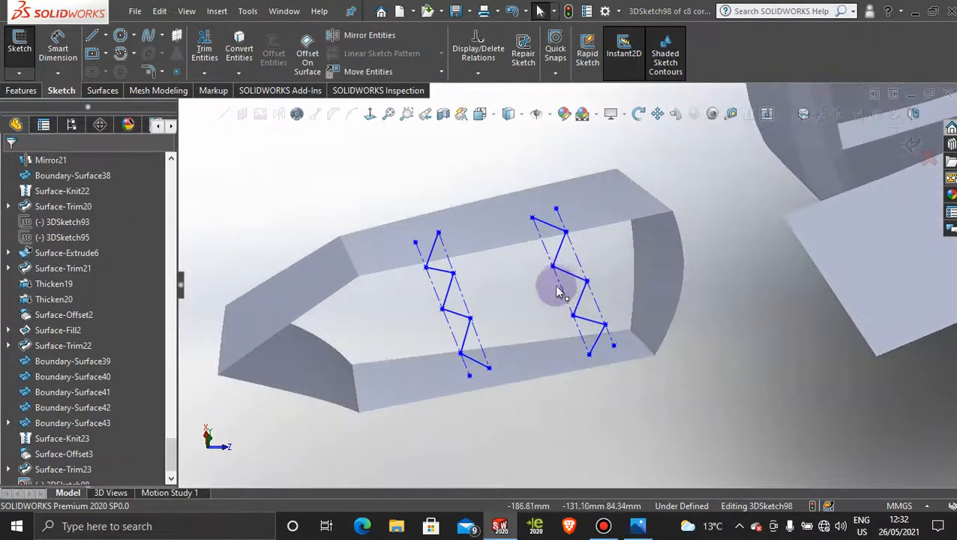
middle_click_drag(551, 292, 553, 310)
scroll(568, 362, "up", 4)
middle_click_drag(556, 366, 587, 378)
scroll(552, 343, "down", 5)
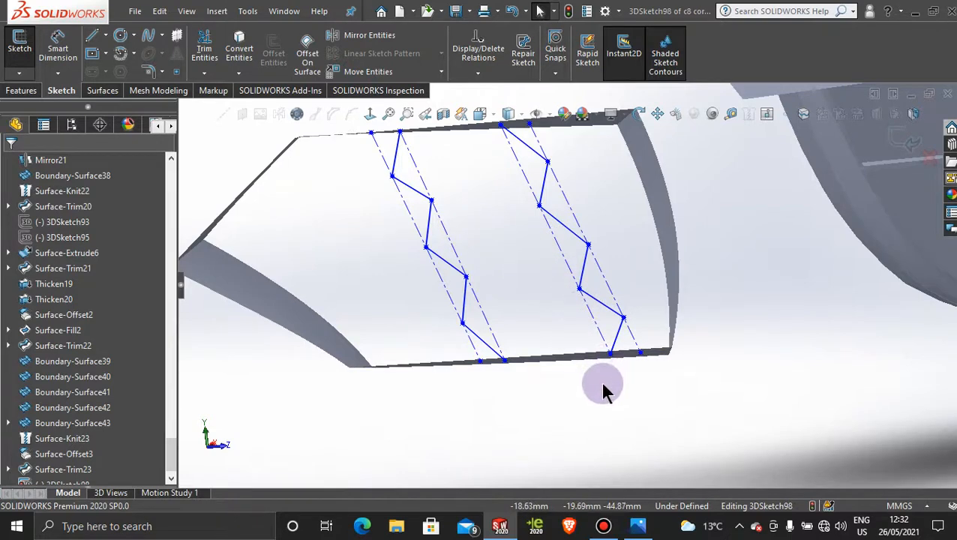
left_click_drag(466, 277, 480, 298)
left_click_drag(431, 201, 442, 215)
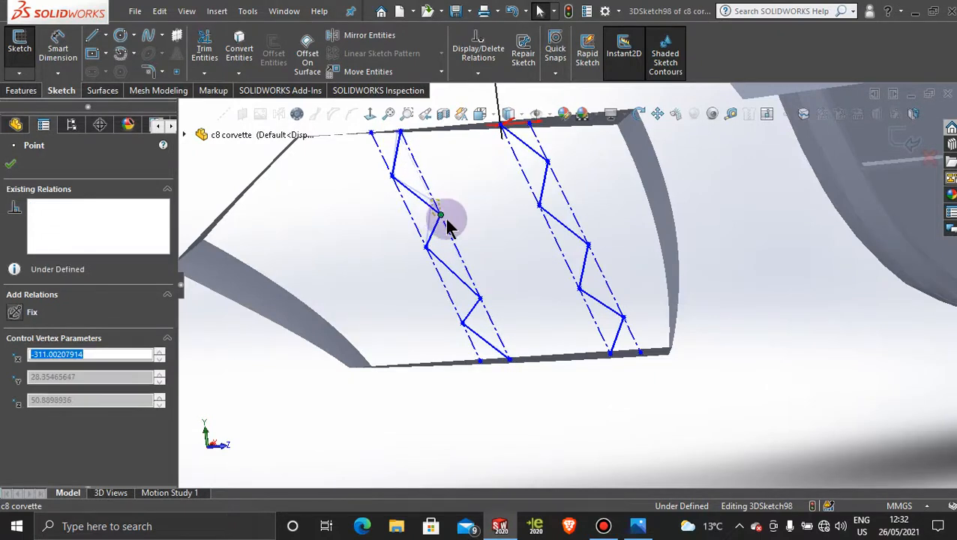
left_click(534, 270)
Examine both zigzags inside the surround from several angles and compare them with the neighbouring grille
scroll(546, 324, "up", 2)
scroll(545, 322, "up", 1)
middle_click_drag(537, 178, 537, 299, "ctrl")
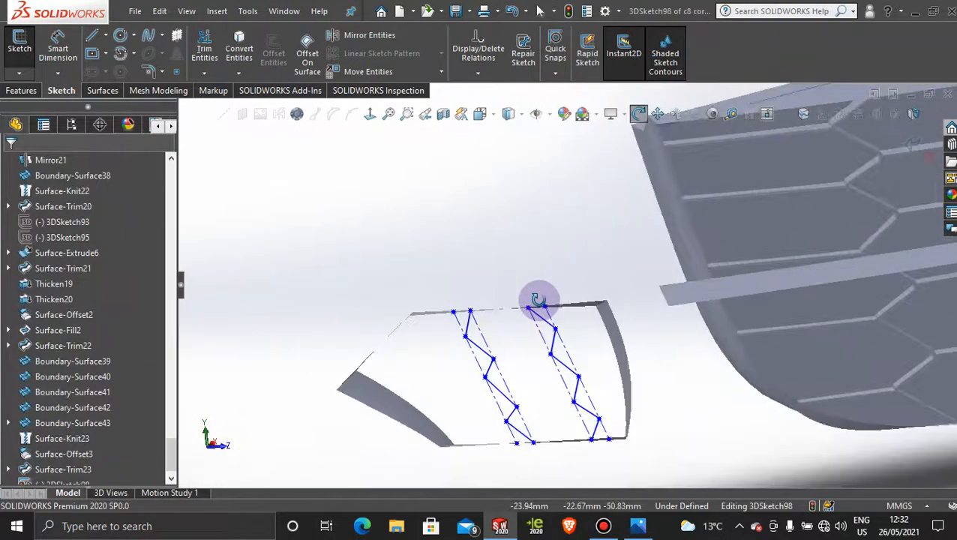
scroll(567, 410, "up", 3)
scroll(567, 409, "down", 3)
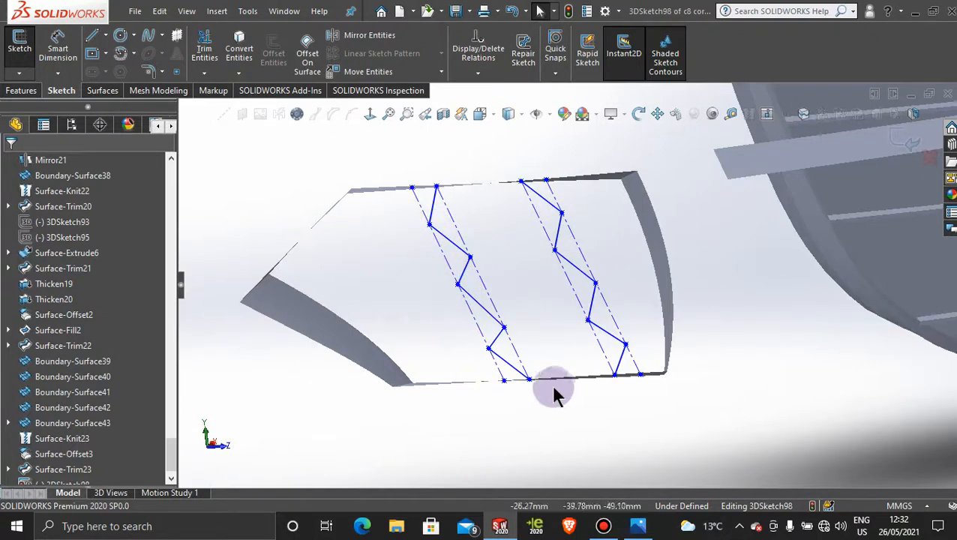
mouse_move(588, 377)
middle_mouse_down()
mouse_move(509, 378)
mouse_move(438, 288)
mouse_move(433, 259)
mouse_move(445, 289)
mouse_move(570, 246)
mouse_move(557, 205)
mouse_move(538, 199)
middle_mouse_up()
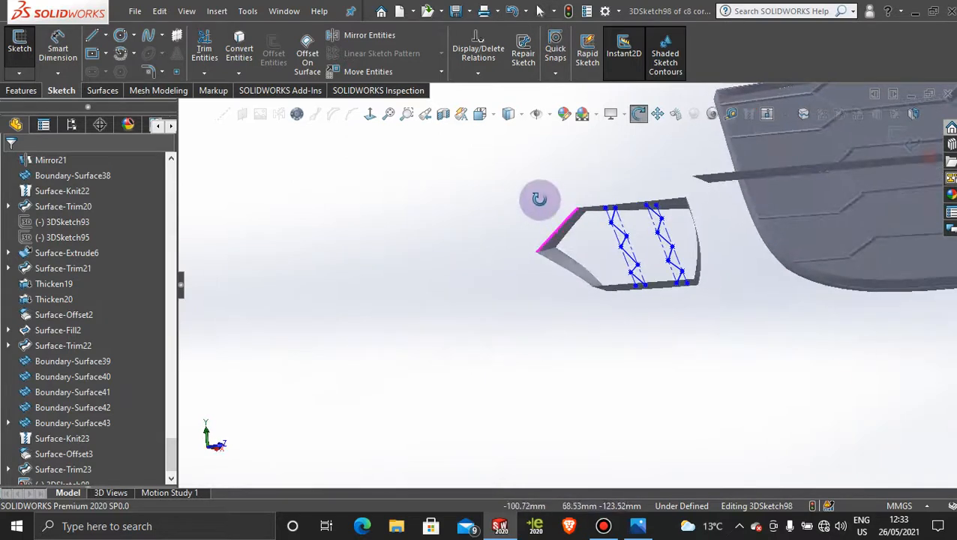
scroll(606, 232, "down", 6)
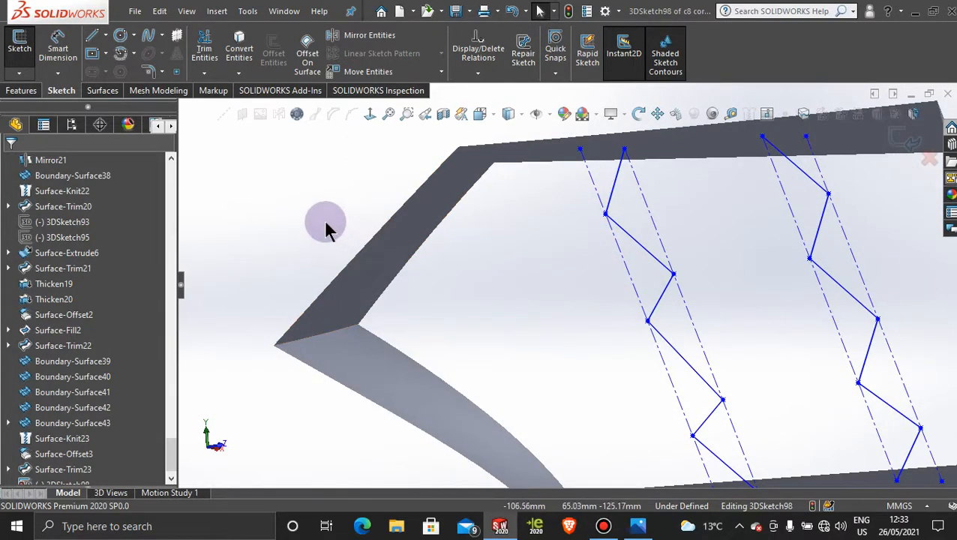
scroll(625, 316, "up", 4)
scroll(667, 300, "down", 3)
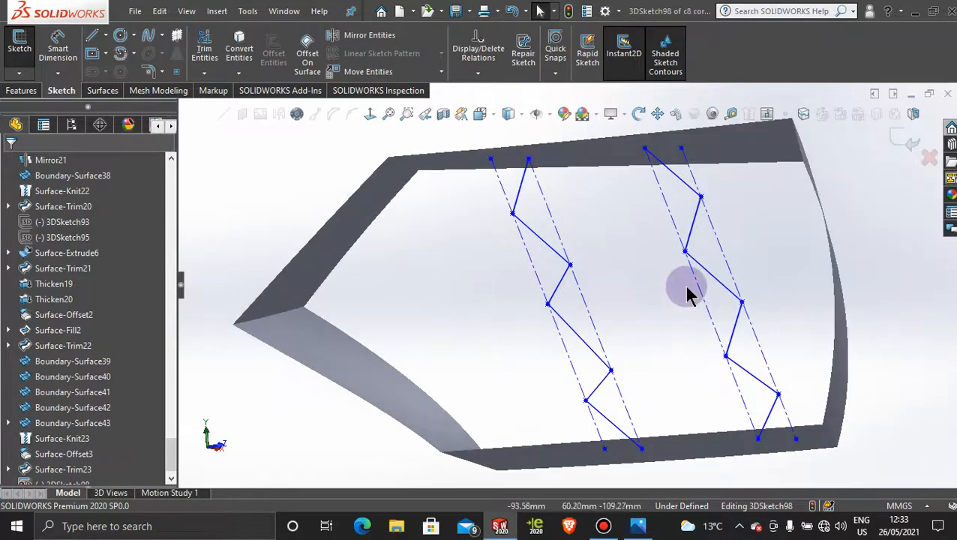
middle_click_drag(689, 294, 411, 205)
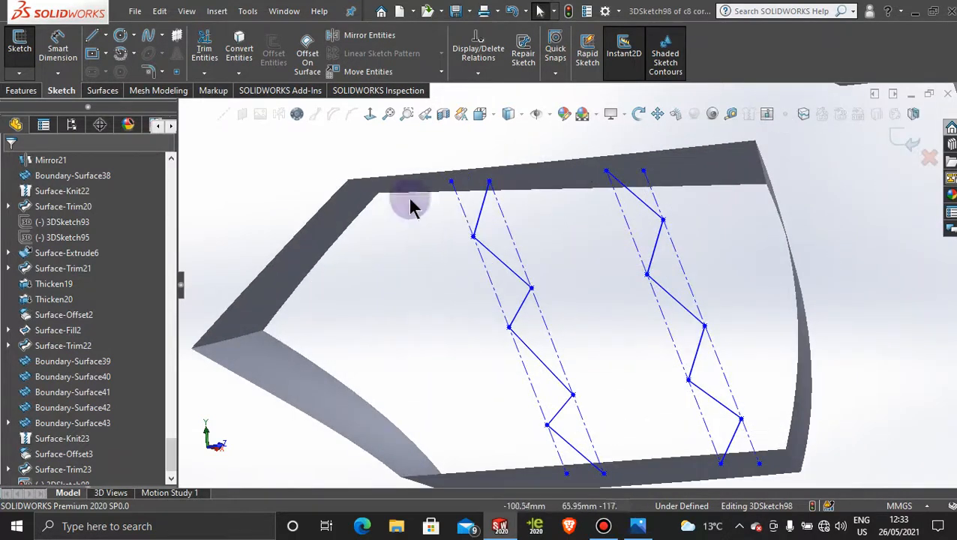
Apply a sketch fillet of 0.50 mm radius to the uppermost corner of the zigzag nearer the pointed end
left_click(149, 72)
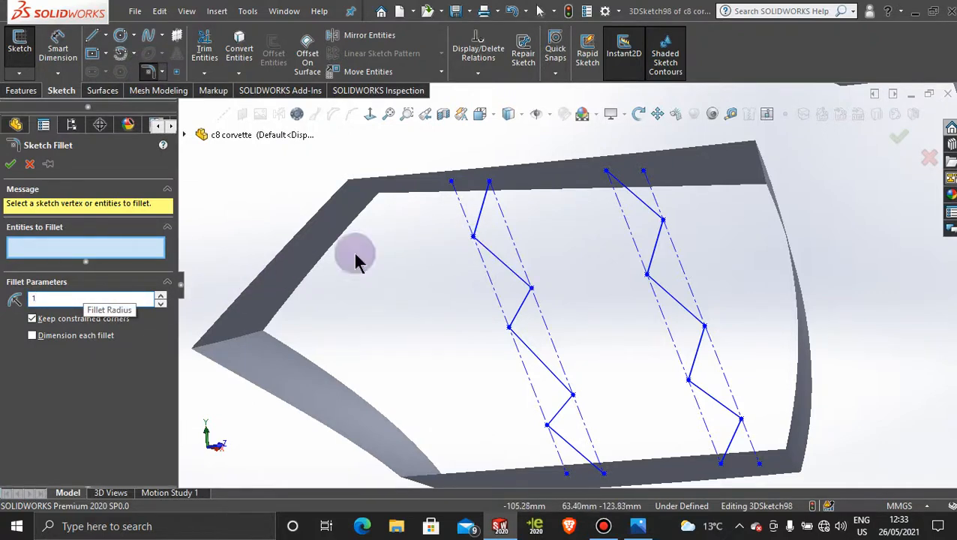
scroll(483, 262, "down", 3)
left_click(487, 203)
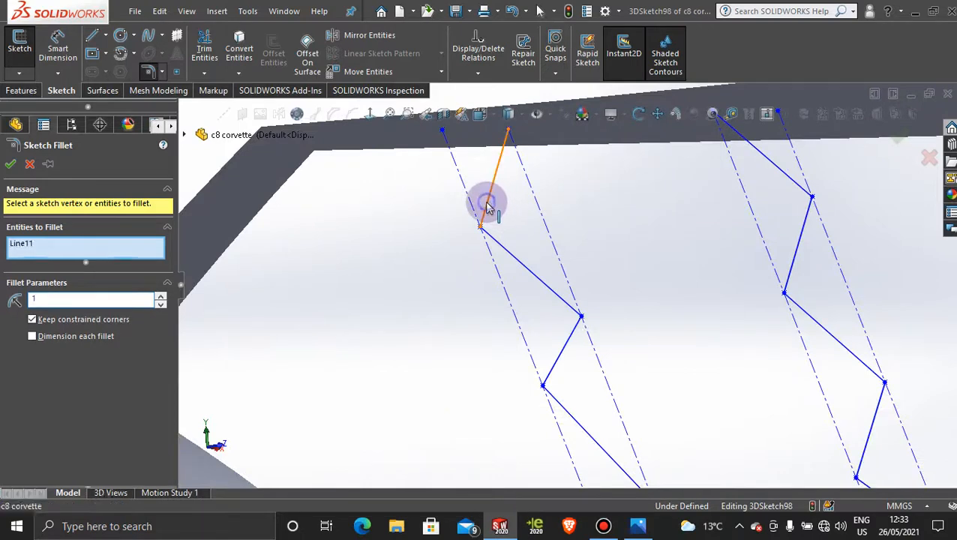
left_click(507, 249)
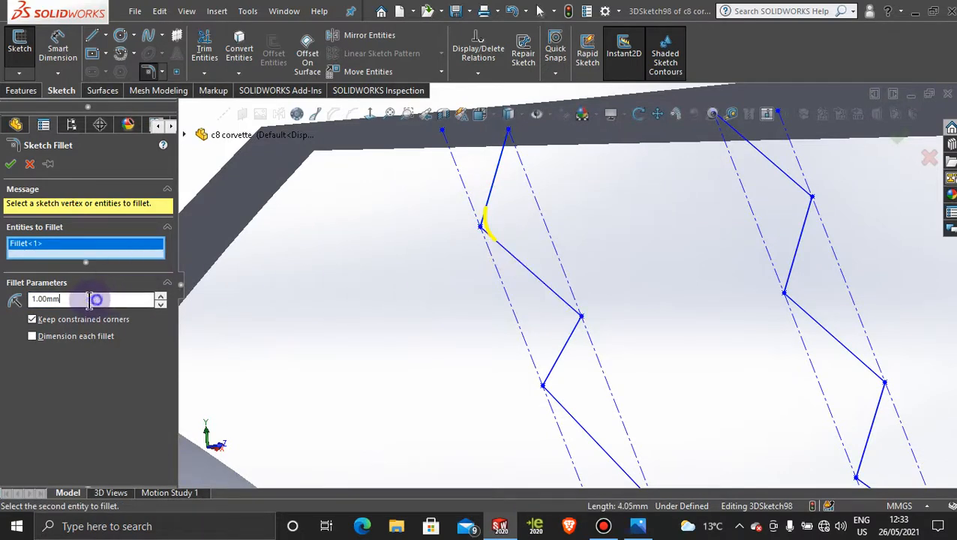
double_click(90, 299)
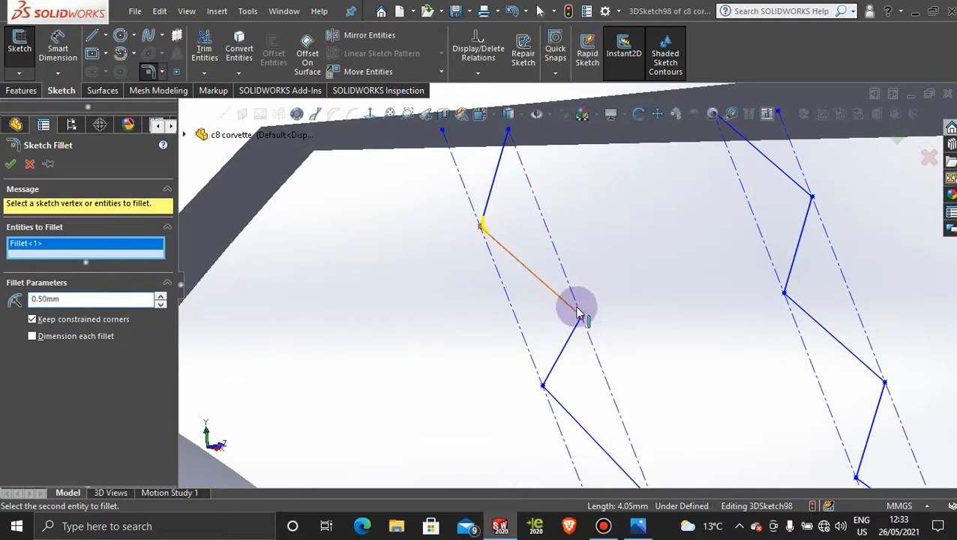
left_click(603, 526)
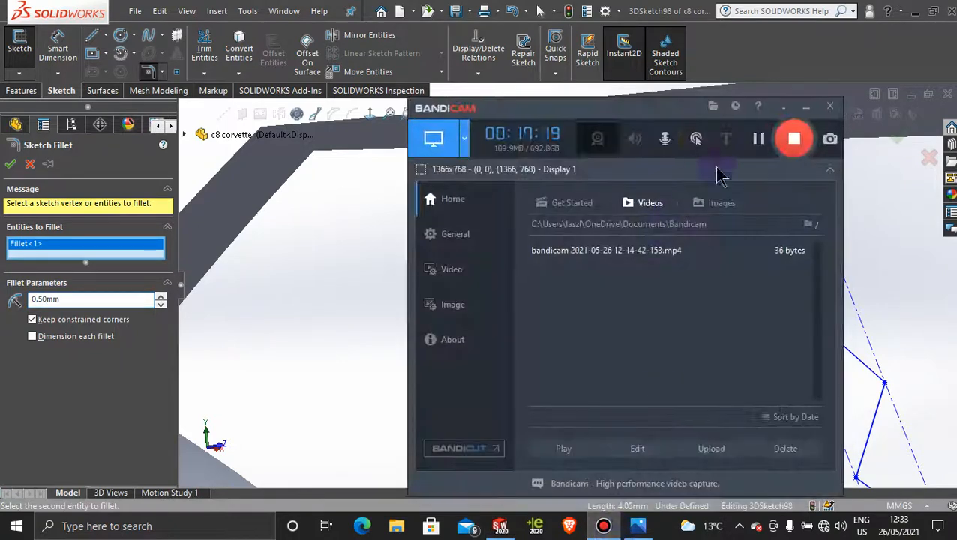
left_click(807, 108)
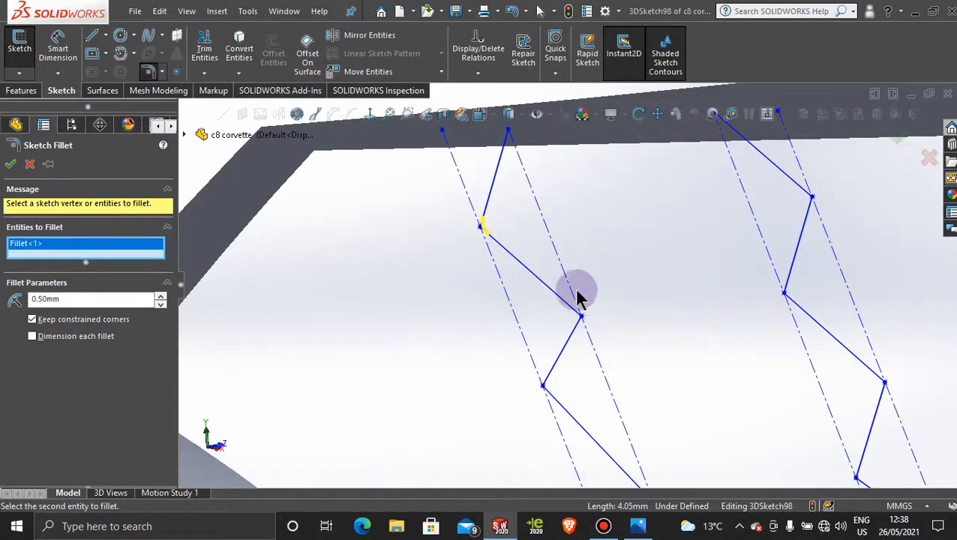
Add 0.50 mm fillets to the remaining four corners of the zigzag nearer the pointed end
left_click(555, 291)
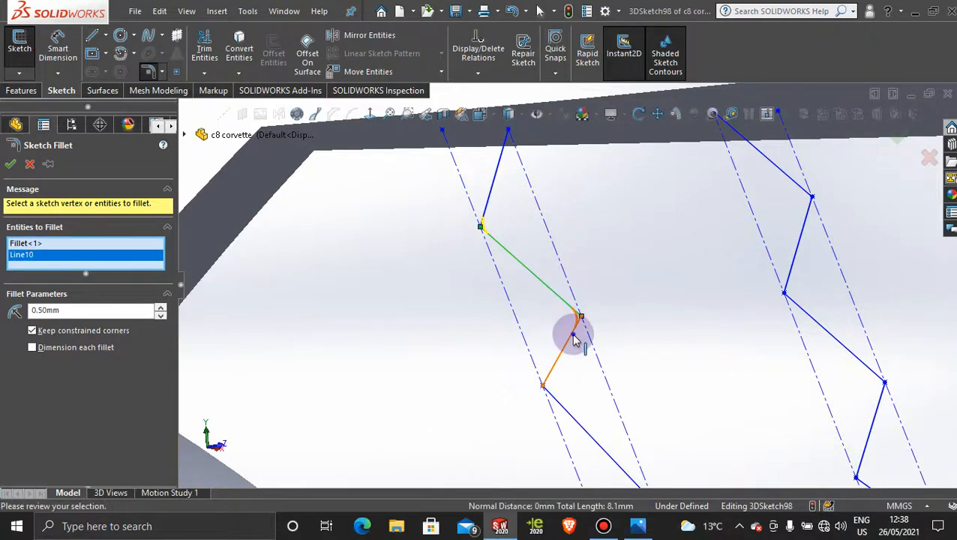
left_click(573, 339)
scroll(604, 387, "up", 2)
scroll(612, 391, "up", 2)
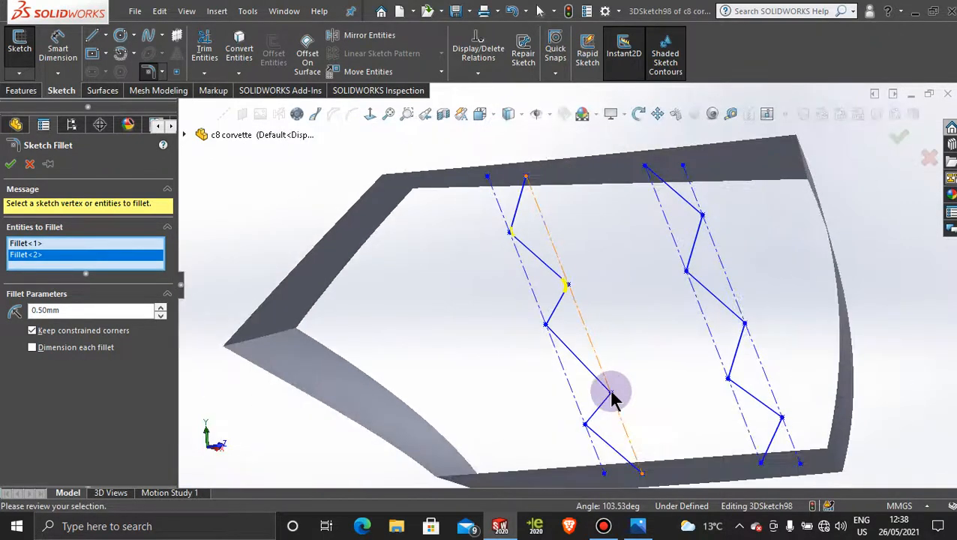
scroll(611, 391, "down", 3)
left_click(505, 235)
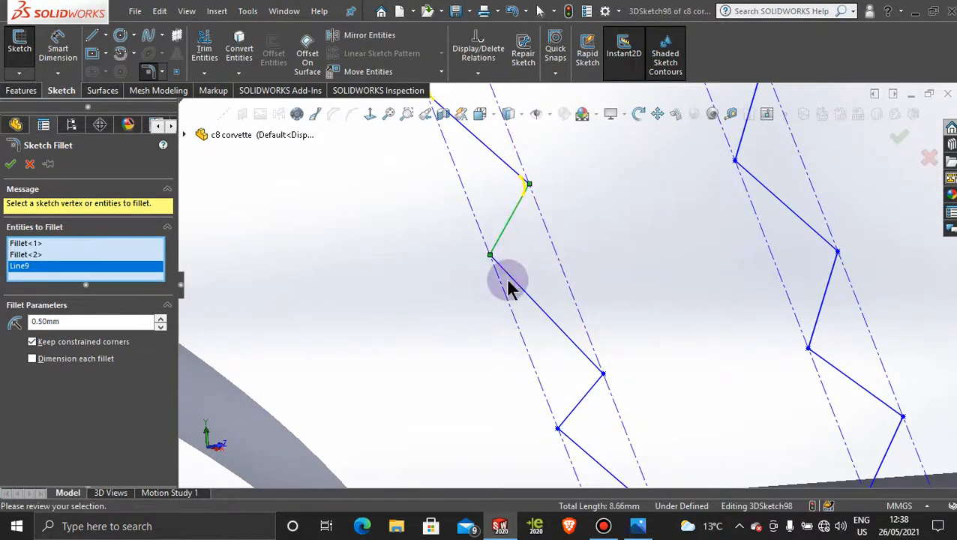
left_click(583, 357)
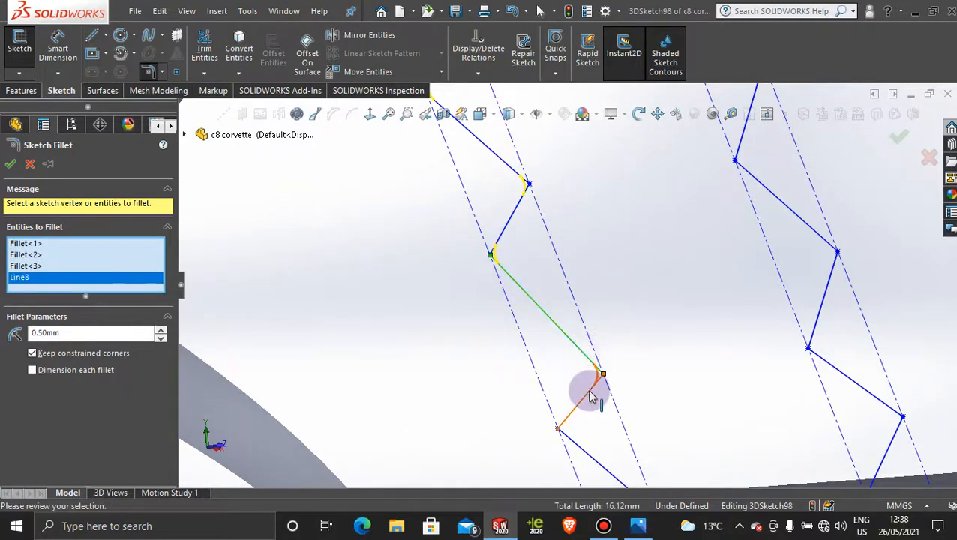
scroll(609, 443, "up", 3)
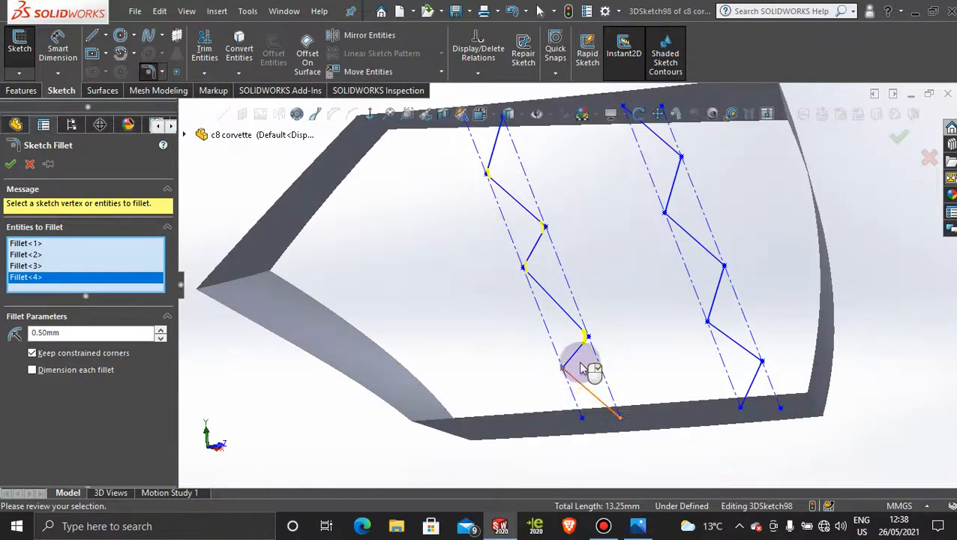
left_click(572, 359)
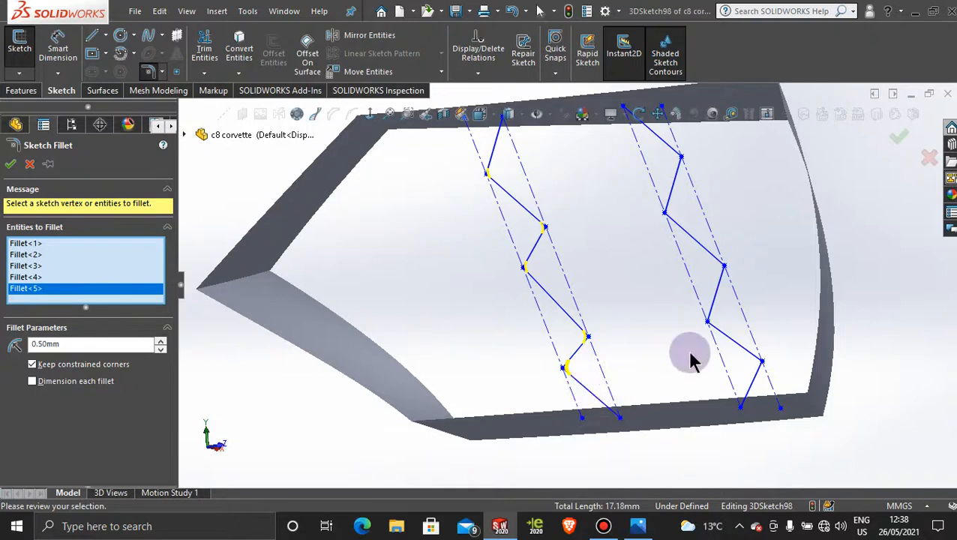
Add 0.50 mm sketch fillets to the five corners of the zigzag farther from the pointed end and apply them
left_click(756, 381)
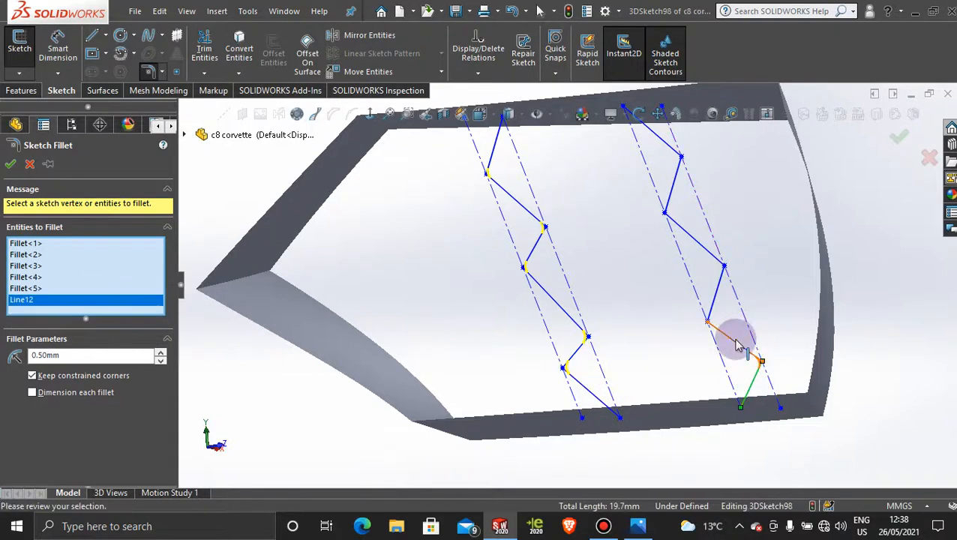
left_click(718, 300)
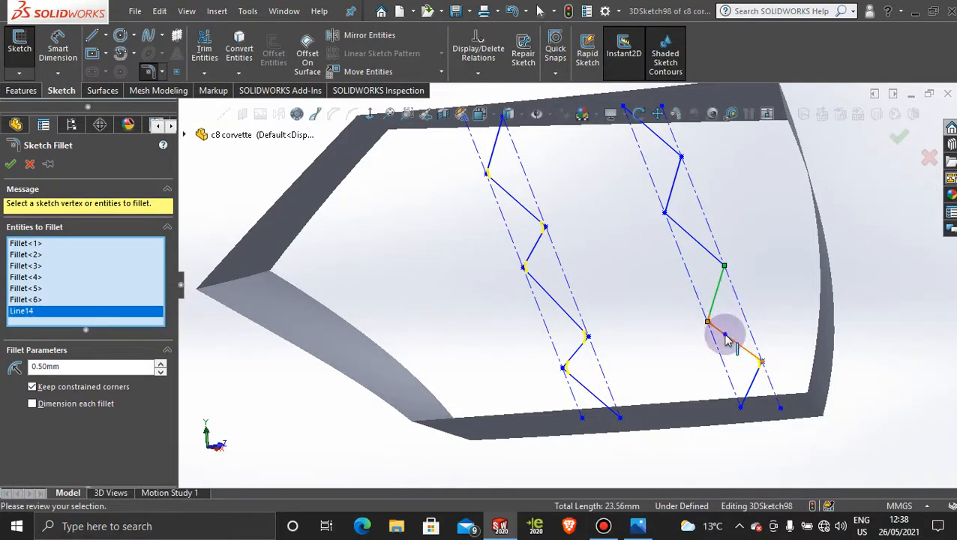
left_click(718, 287)
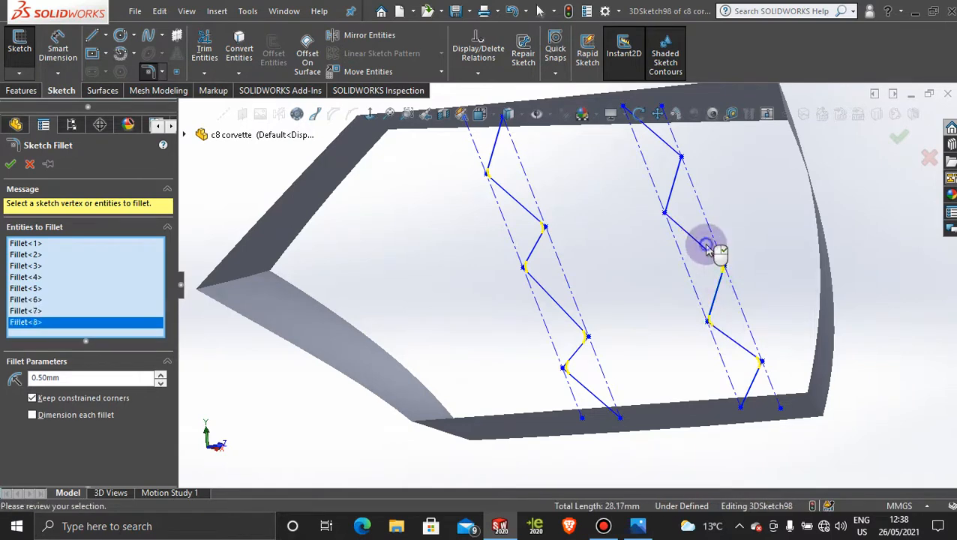
left_click(680, 228)
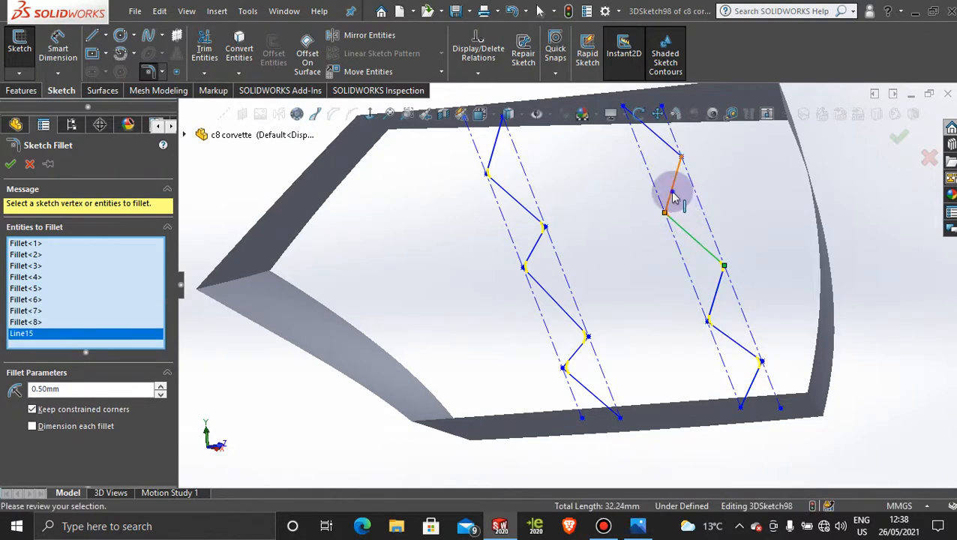
left_click(673, 196)
middle_click_drag(692, 214, 592, 265)
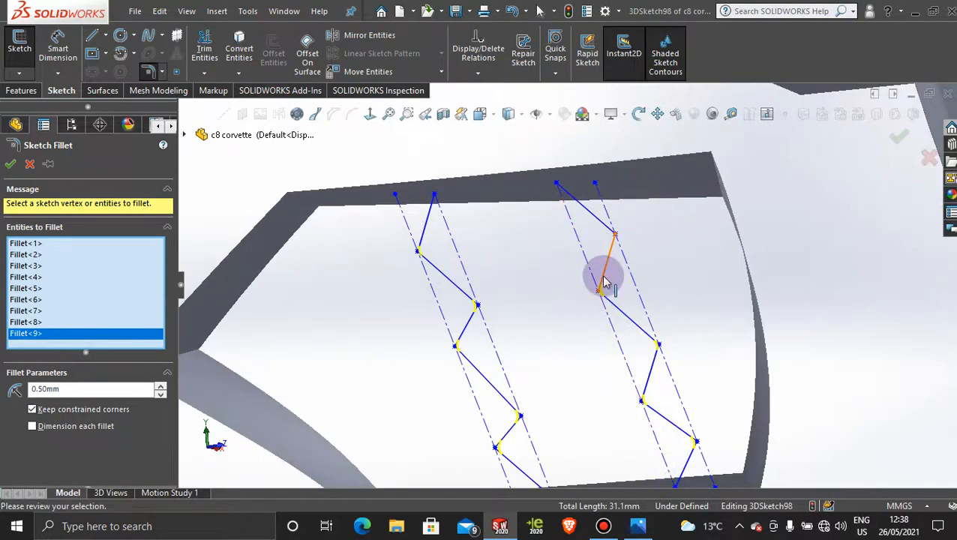
left_click(606, 262)
left_click(598, 217)
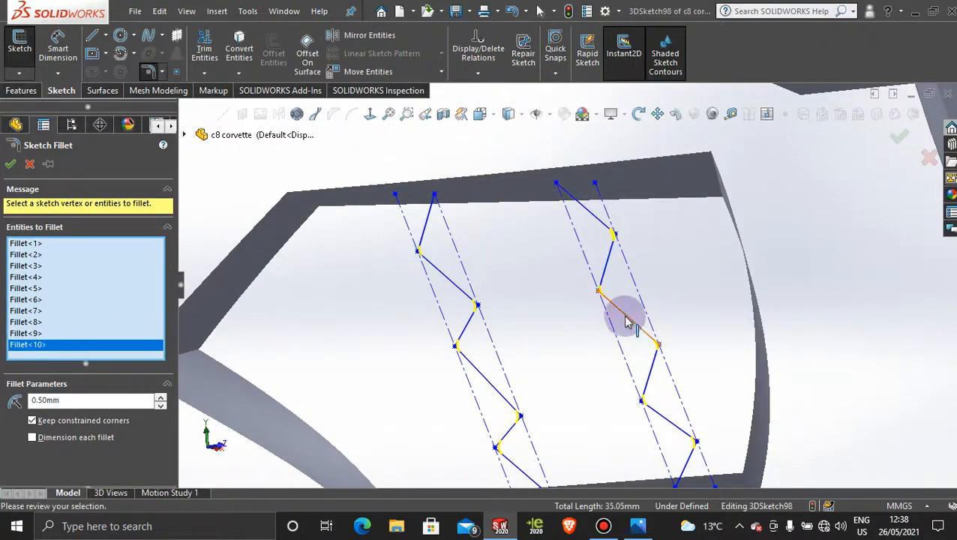
left_click(10, 165)
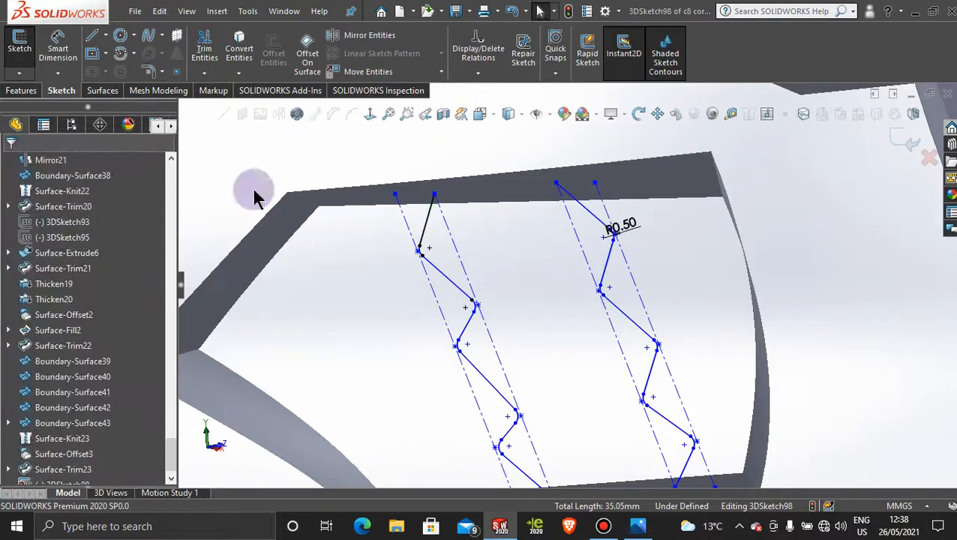
left_click(603, 526)
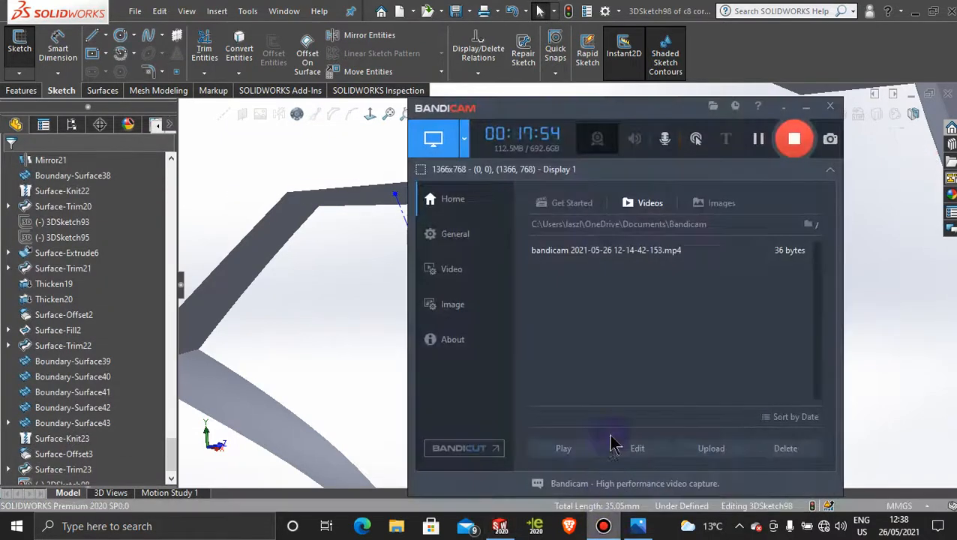
left_click(804, 108)
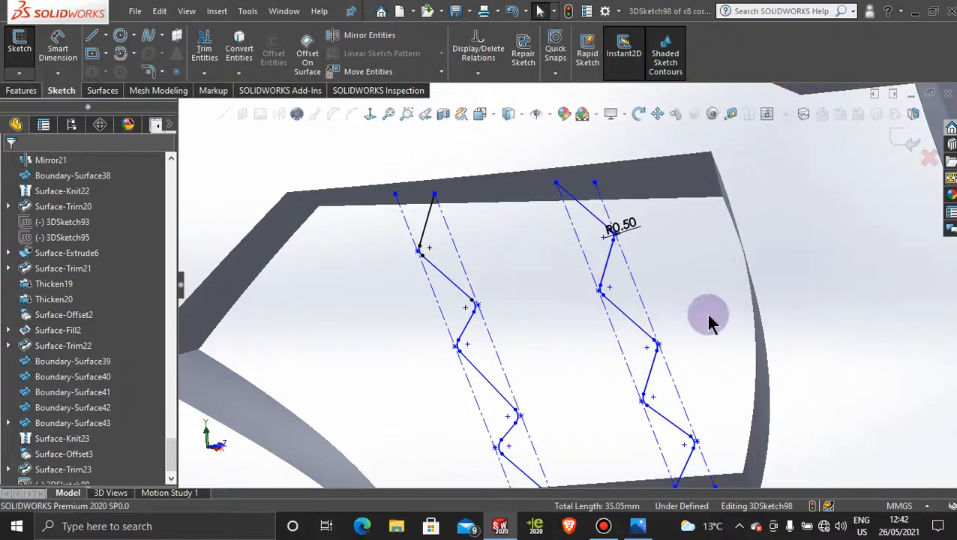
Examine the filleted corners of both zigzags inside the surround from several angles and close up
scroll(697, 331, "up", 1)
scroll(599, 381, "down", 1)
scroll(591, 417, "up", 1)
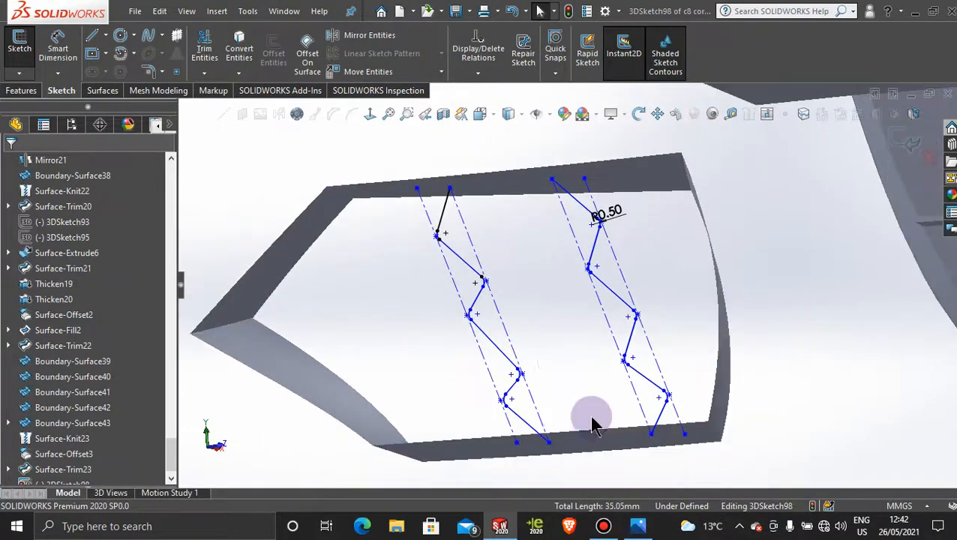
scroll(559, 371, "down", 1)
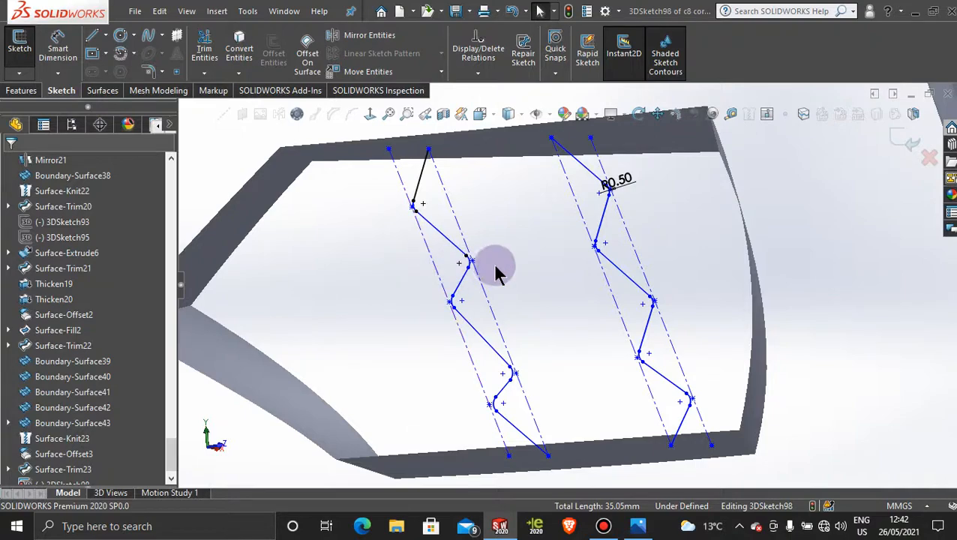
scroll(491, 267, "up", 4)
scroll(456, 261, "up", 3)
middle_click_drag(457, 261, 456, 365)
scroll(448, 278, "down", 8)
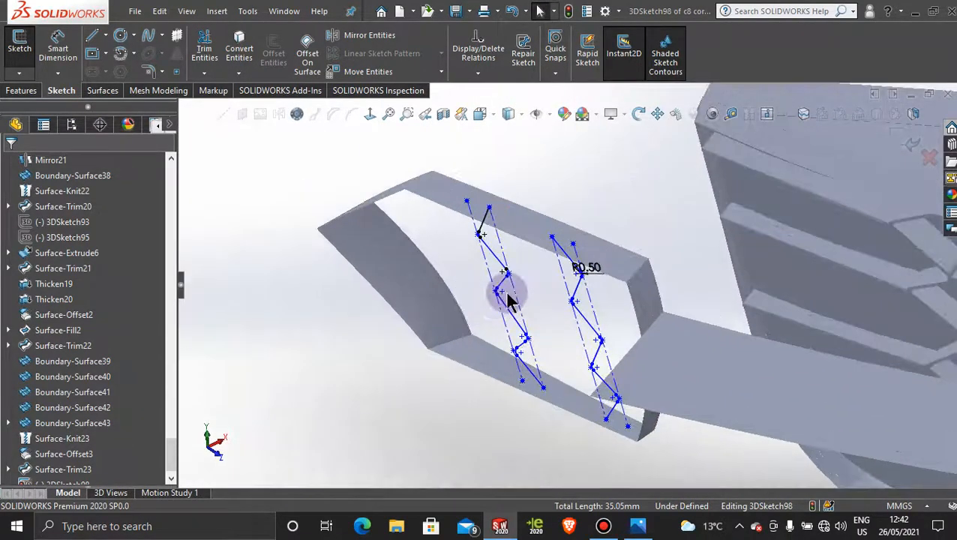
scroll(495, 302, "down", 4)
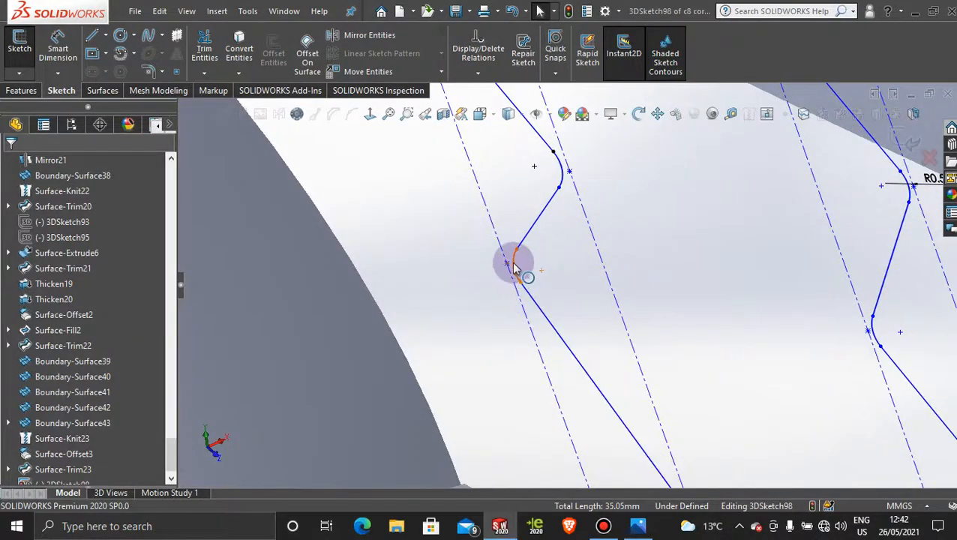
Finish the zigzag sketch and start a new 3D sketch
left_click(902, 137)
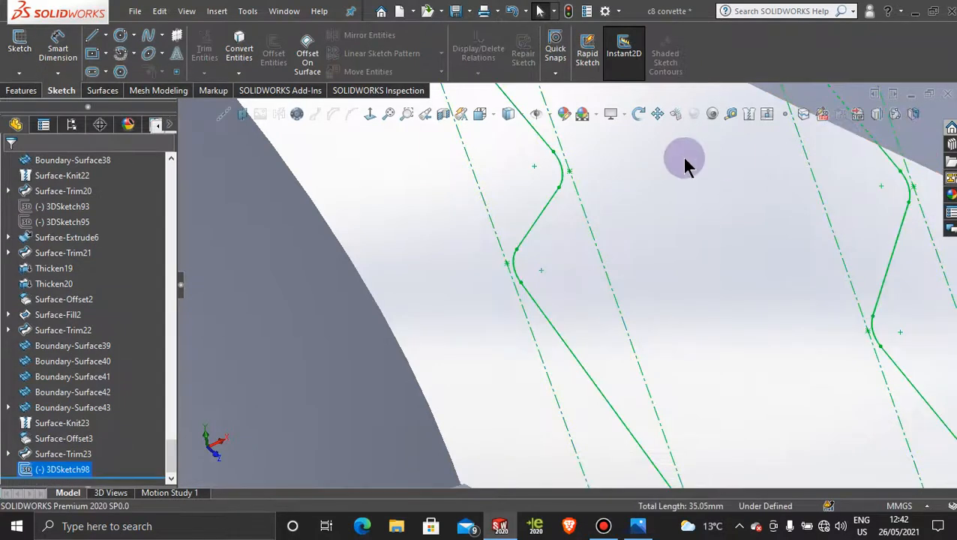
left_click(19, 72)
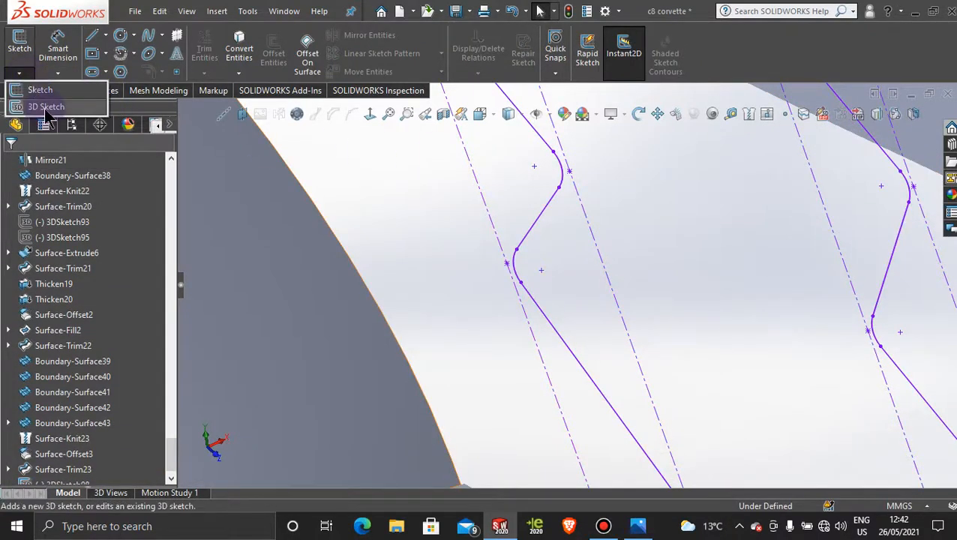
left_click(45, 106)
Draw a construction centerline about 8.4 mm long in the ZX plane, outward from the middle fillet of the zigzag nearer the pointed end
left_click(106, 36)
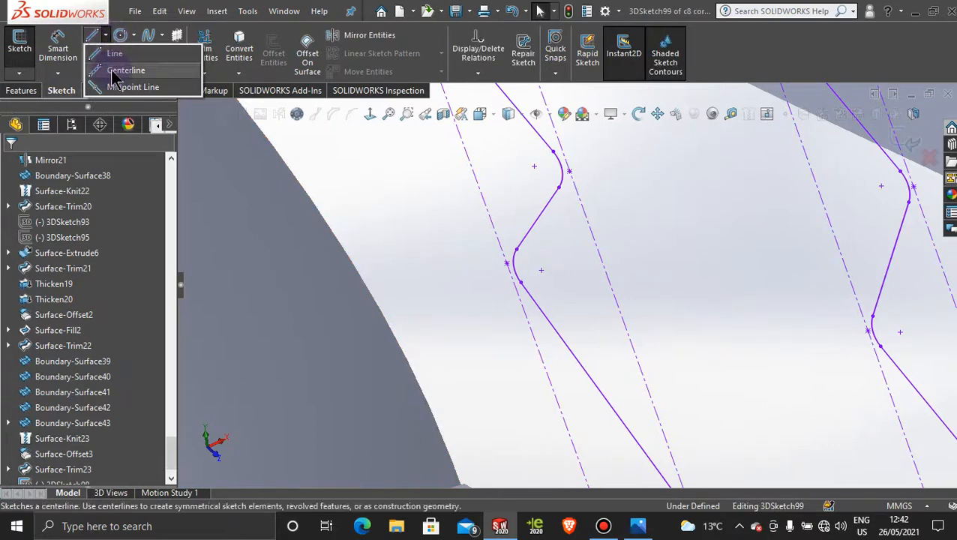
left_click(126, 70)
scroll(506, 241, "up", 6)
middle_click_drag(502, 241, 506, 282)
scroll(634, 343, "down", 5)
scroll(488, 282, "down", 3)
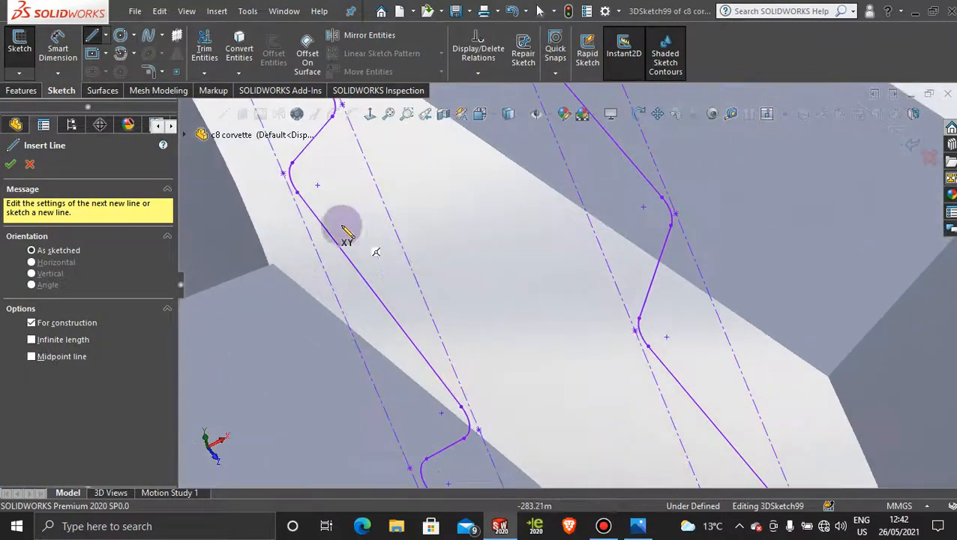
scroll(322, 192, "up", 3)
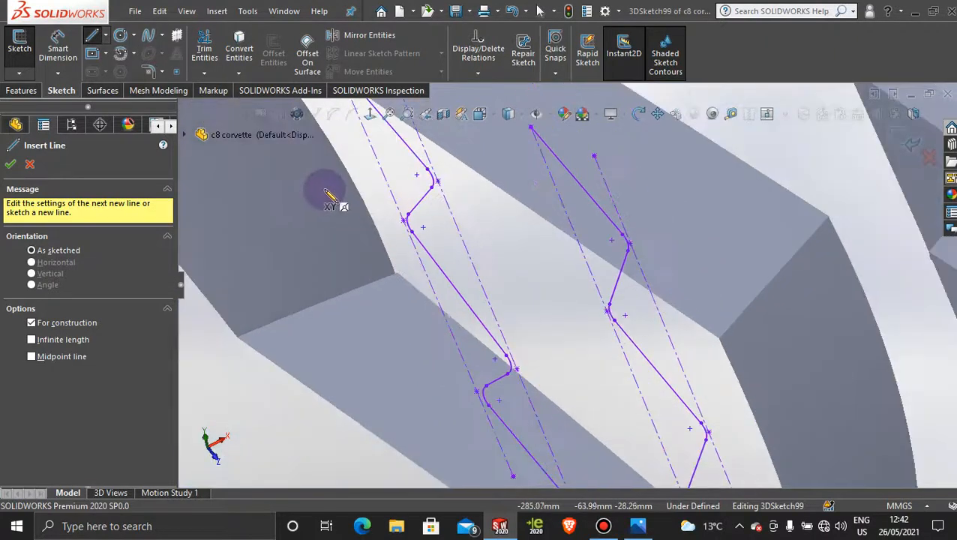
scroll(536, 259, "down", 4)
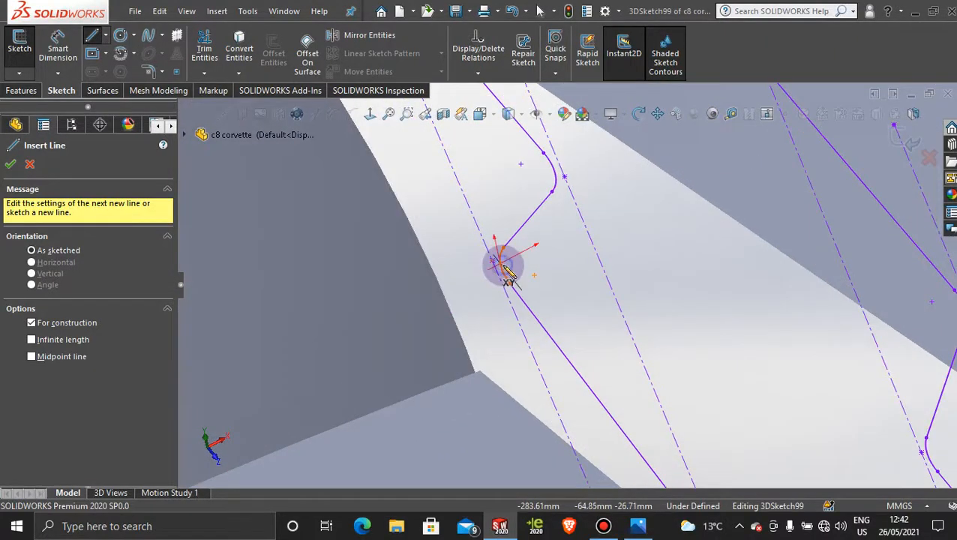
left_click(507, 275)
mouse_move(466, 300)
middle_mouse_down()
mouse_move(504, 280)
mouse_move(472, 385)
middle_mouse_up()
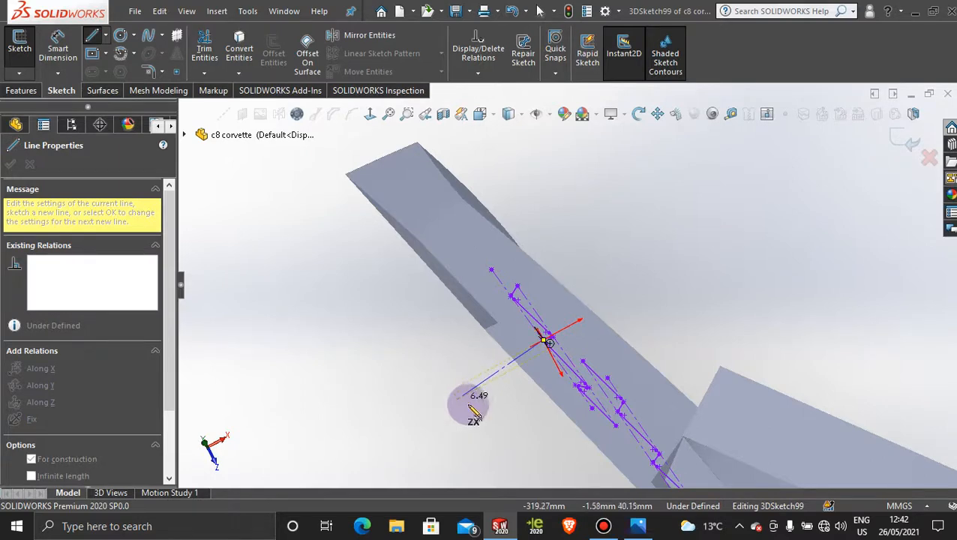
mouse_move(478, 426)
middle_mouse_down()
mouse_move(483, 436)
mouse_move(444, 372)
mouse_move(425, 371)
mouse_move(406, 347)
middle_mouse_up()
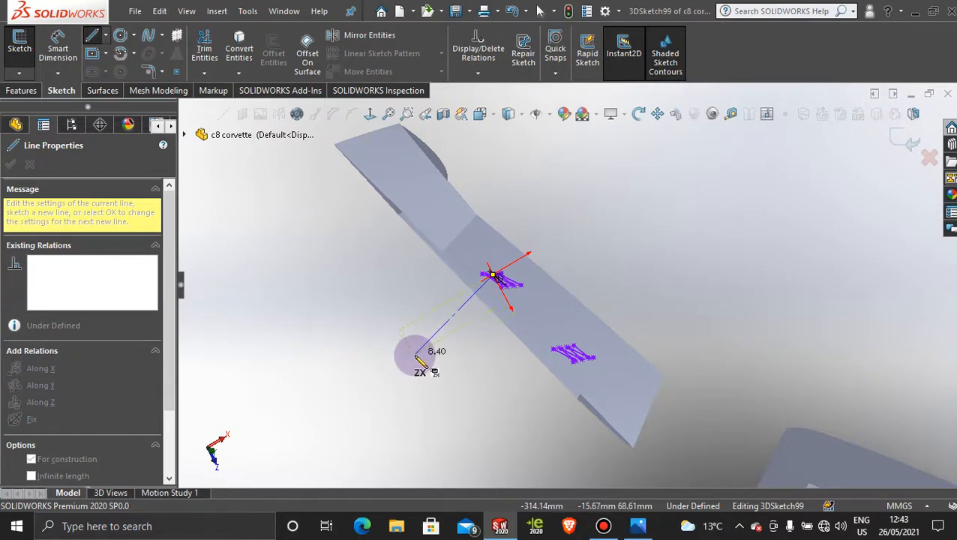
left_click(414, 356)
key("Escape")
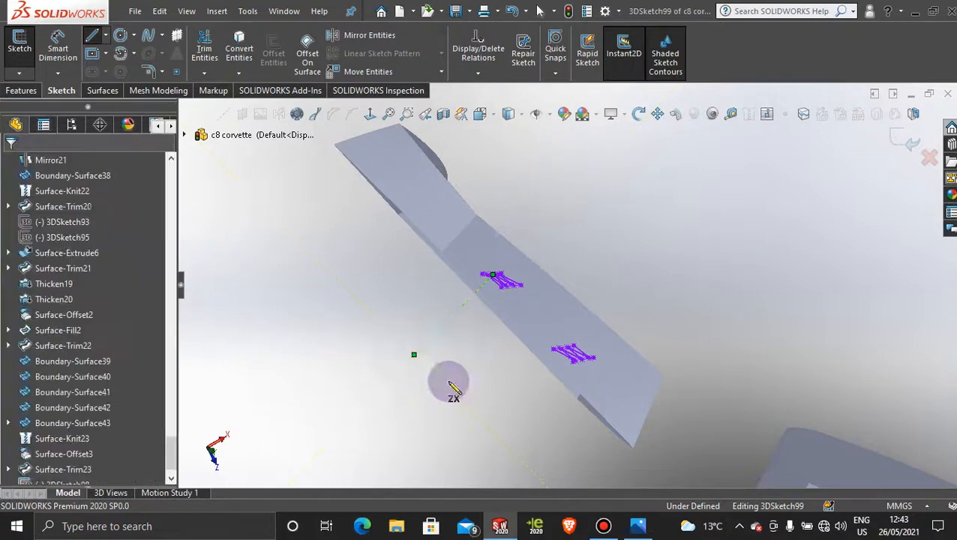
scroll(447, 379, "up", 3)
middle_click_drag(447, 379, 448, 200)
scroll(525, 329, "down", 3)
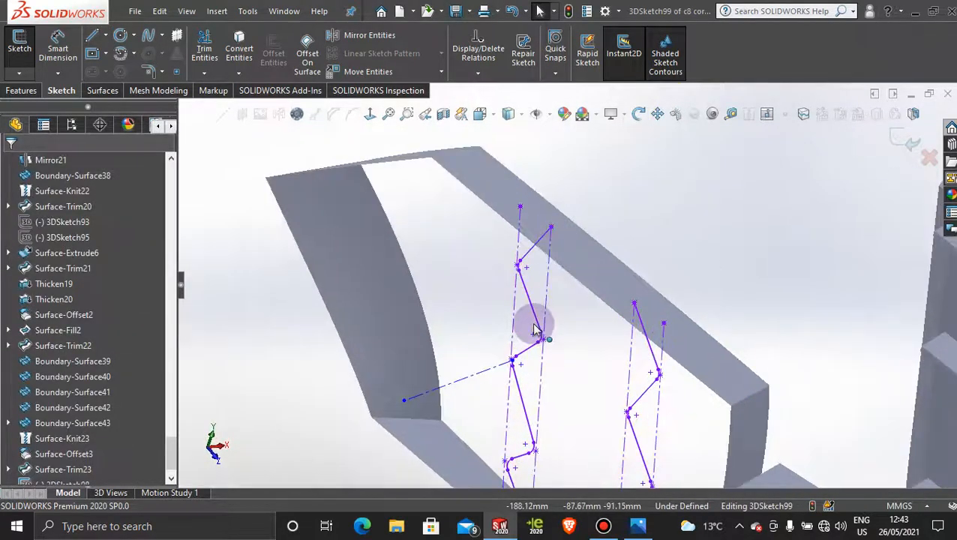
left_click(105, 91)
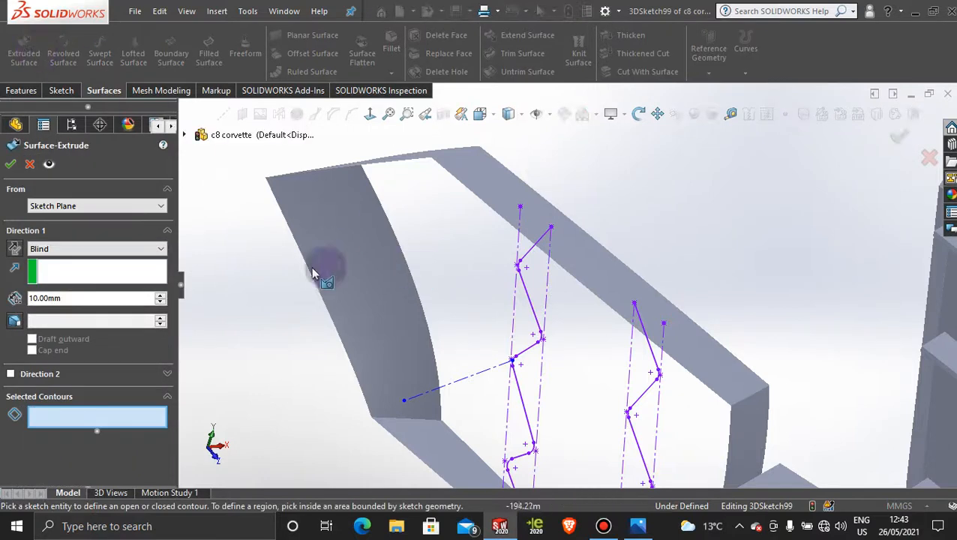
left_click(78, 274)
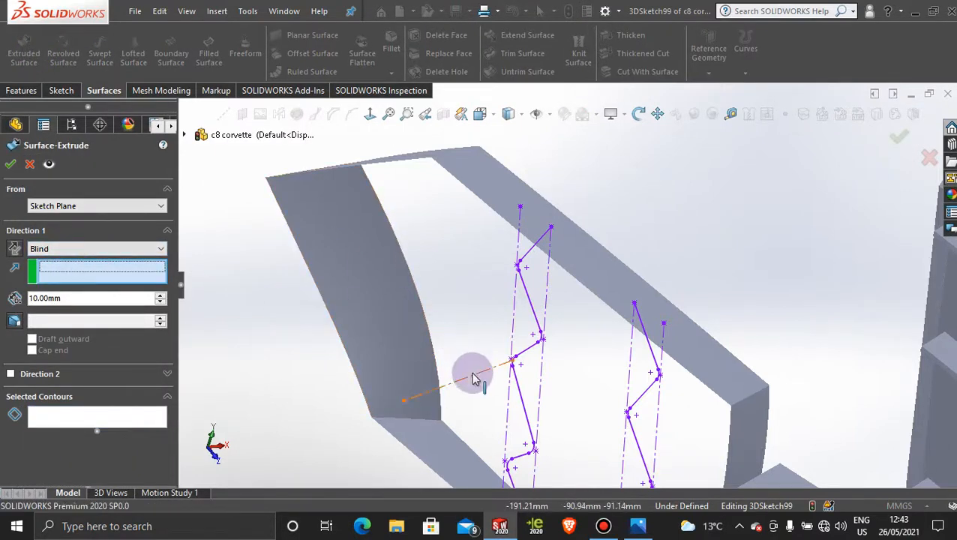
left_click(122, 416)
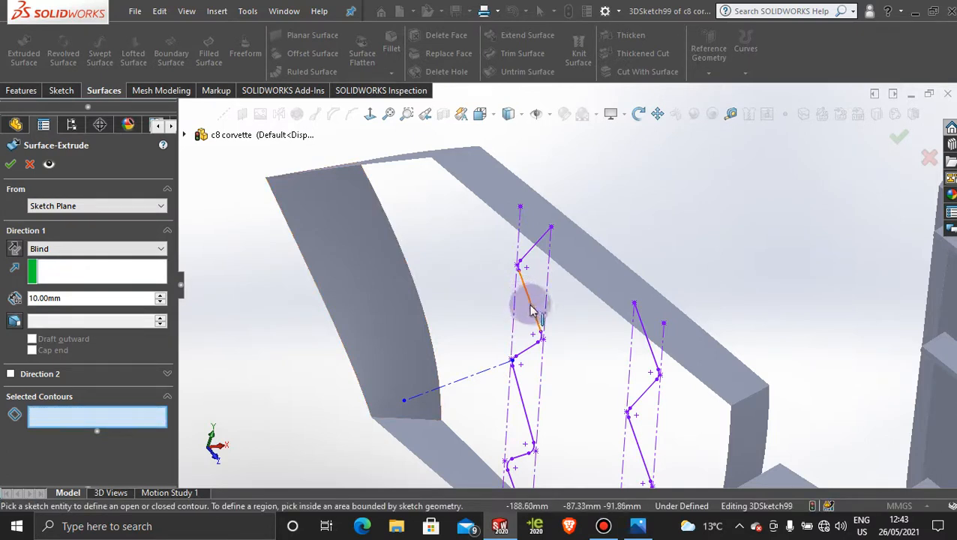
left_click(123, 207)
left_click(210, 186)
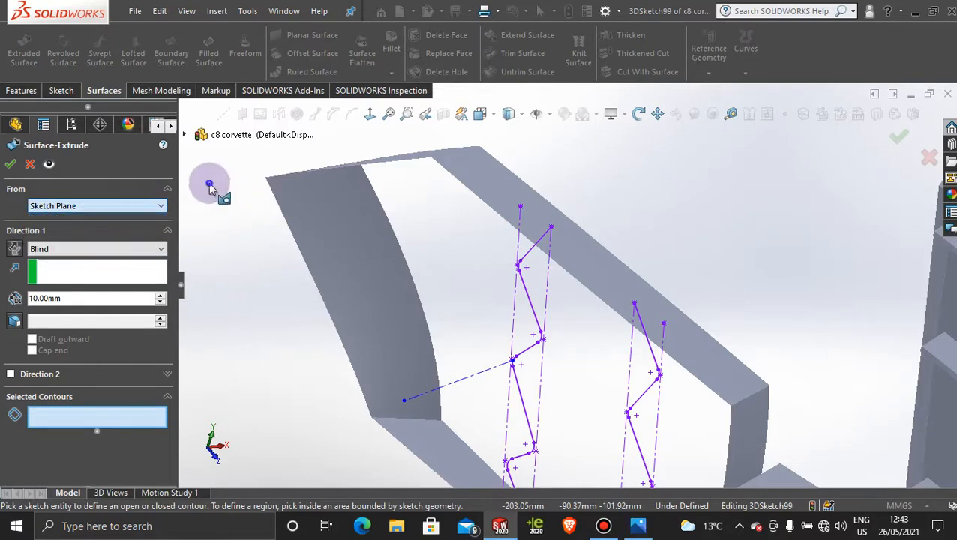
left_click(105, 272)
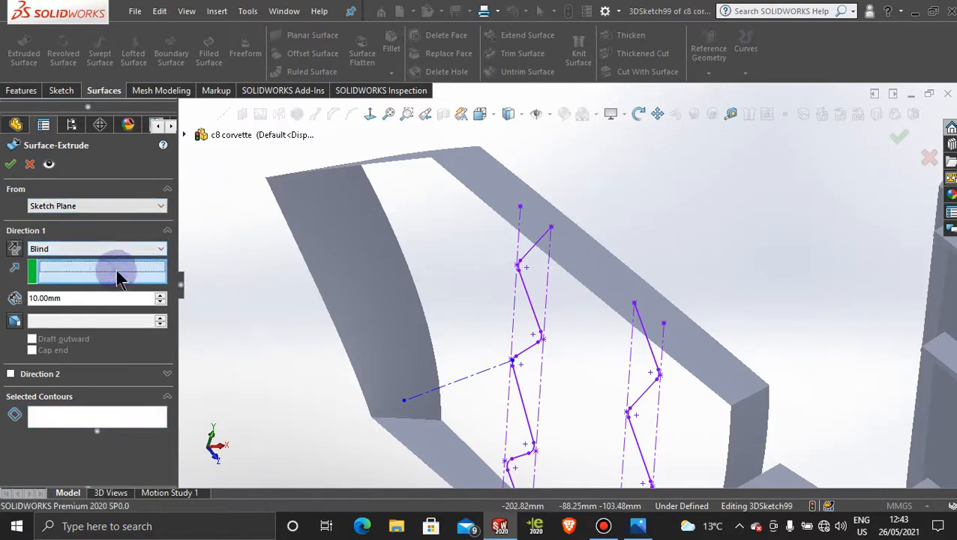
left_click(462, 384)
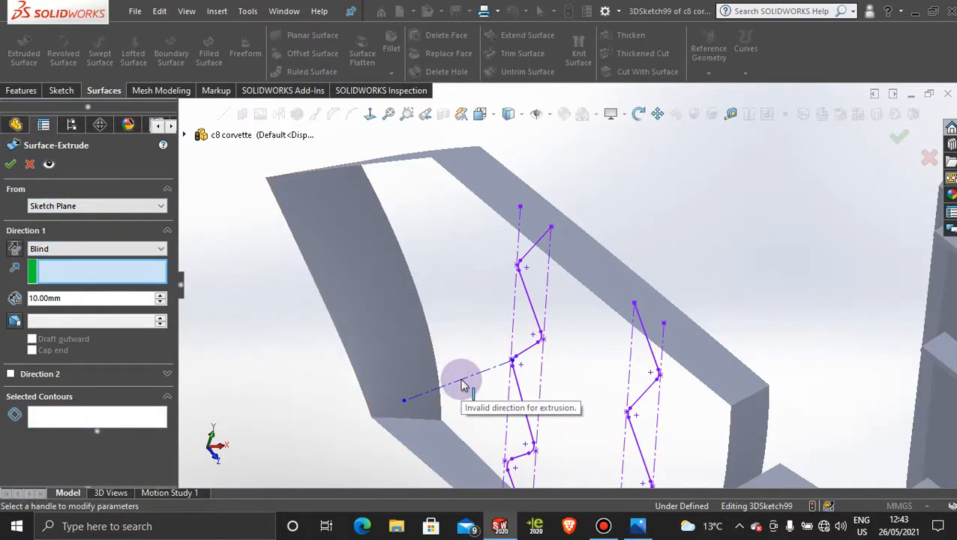
left_click(133, 414)
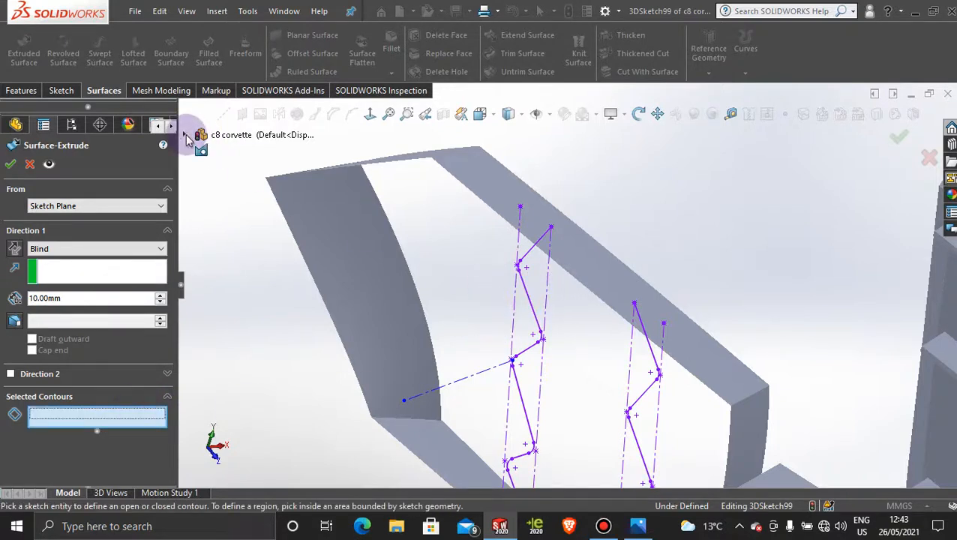
left_click(187, 137)
scroll(270, 307, "down", 15)
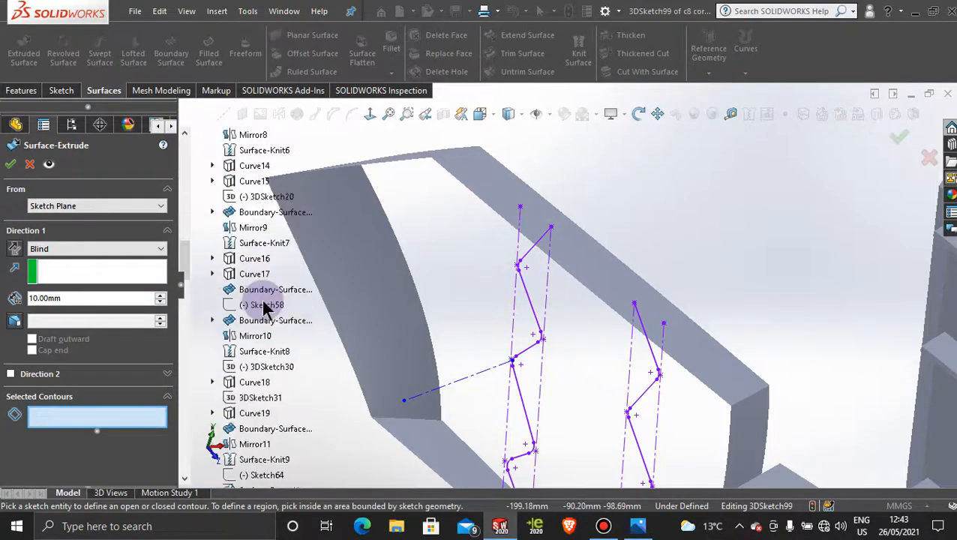
scroll(264, 310, "down", 15)
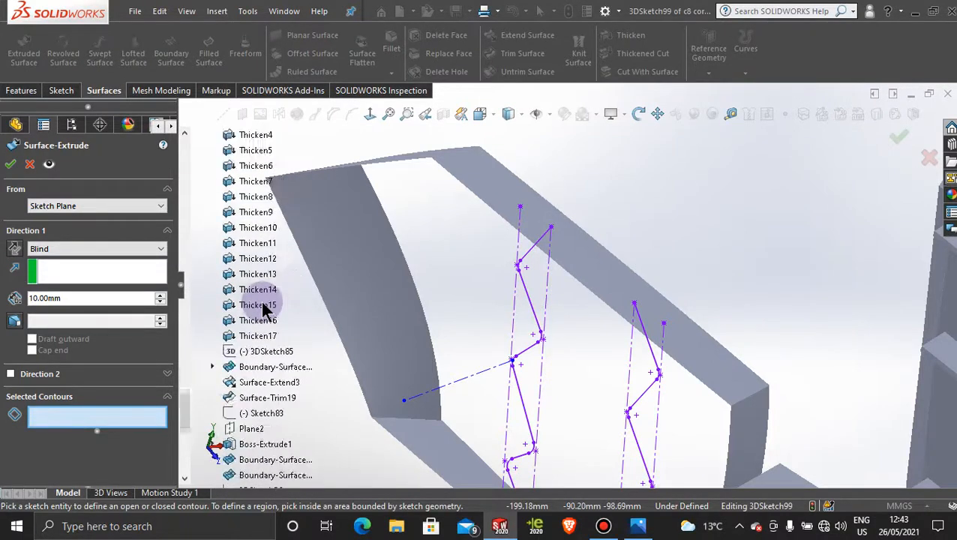
scroll(264, 309, "down", 10)
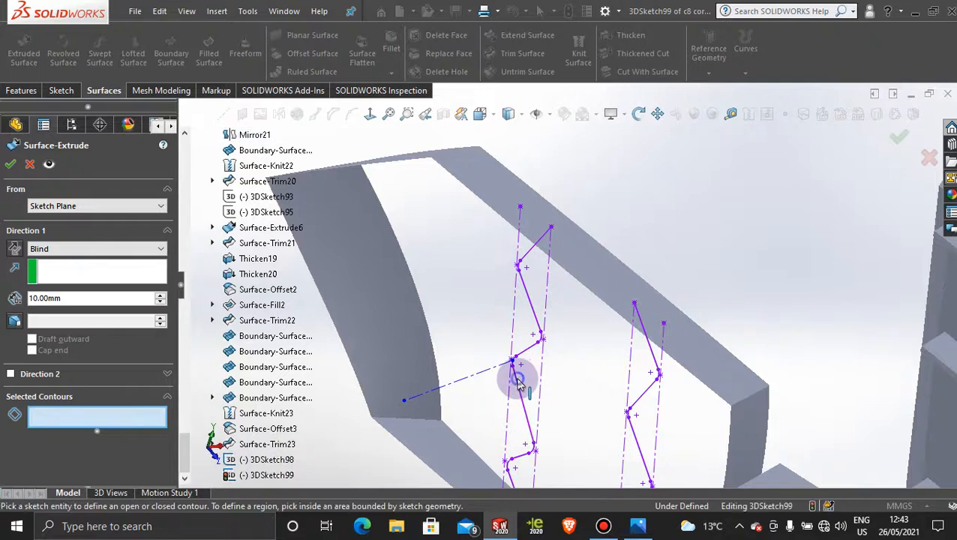
left_click(30, 164)
left_click(681, 208)
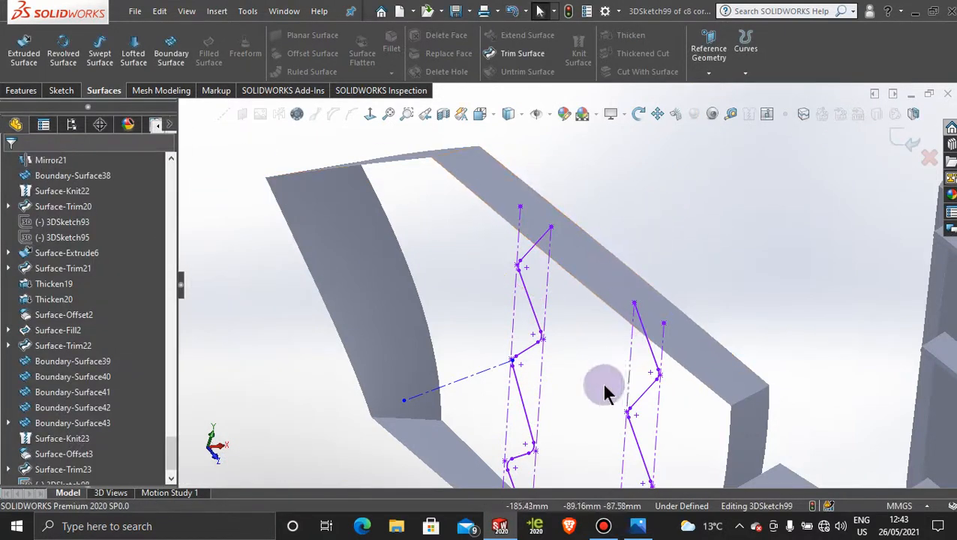
scroll(591, 384, "up", 2)
scroll(591, 383, "down", 1)
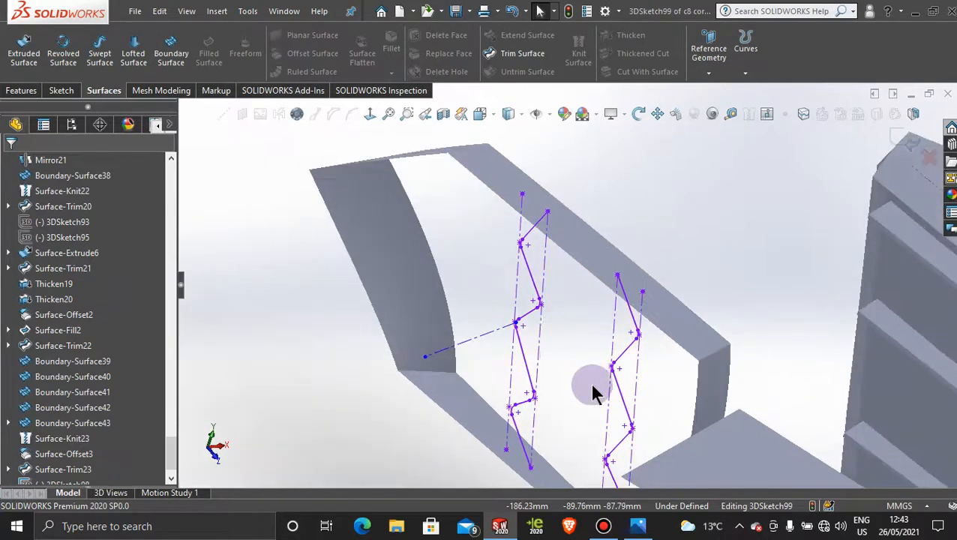
Finish the 3D sketch containing the construction centerline
right_click(531, 318)
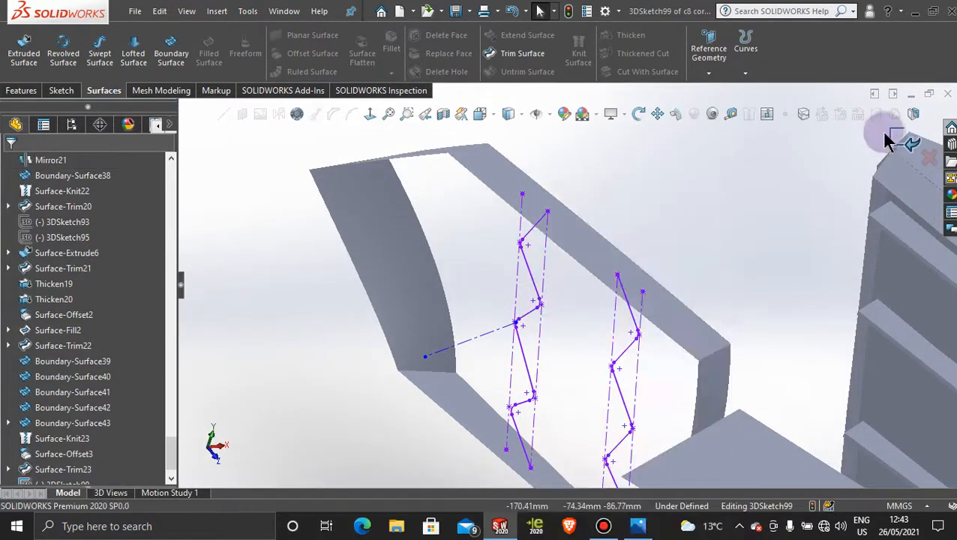
left_click(889, 135)
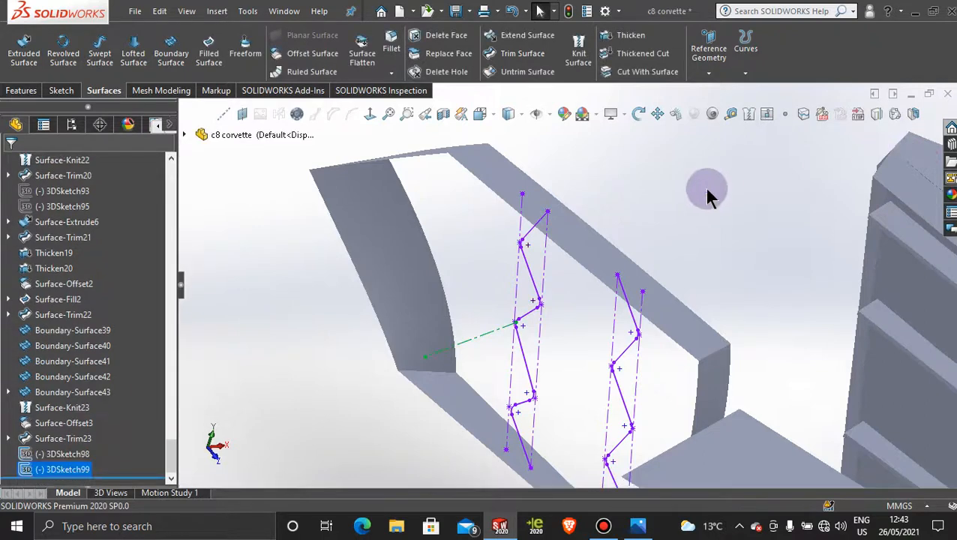
left_click(523, 279)
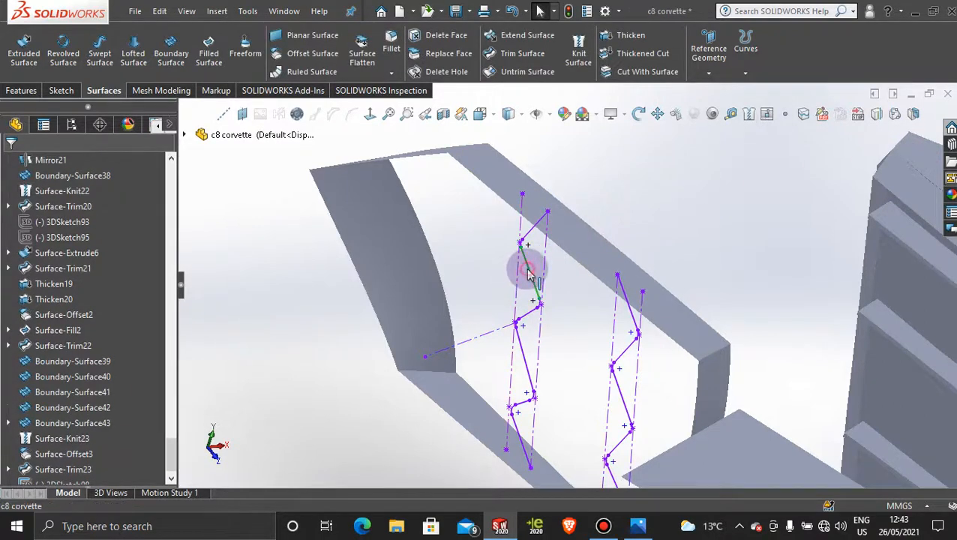
right_click(529, 274)
left_click(543, 224)
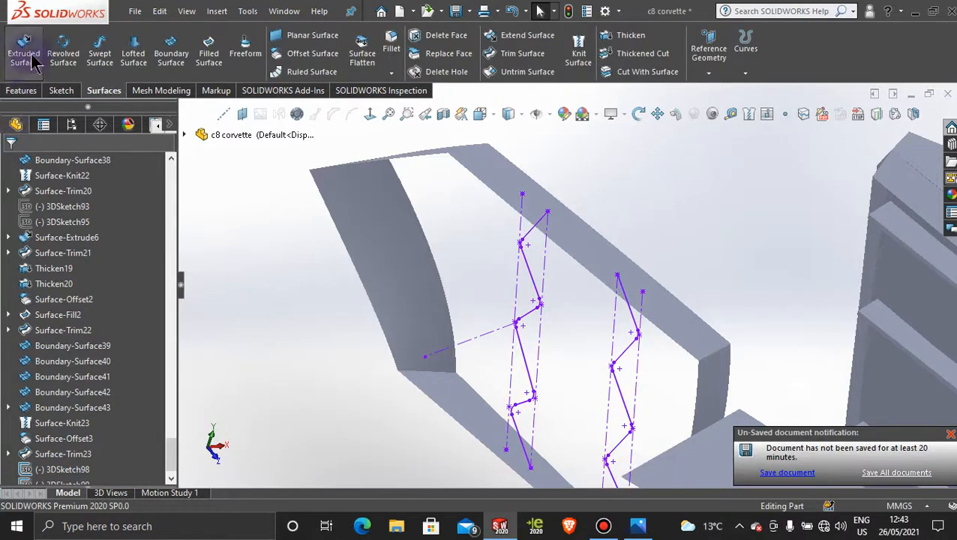
Try to extrude both zigzag contours as surfaces, using the construction centerline as the extrusion direction
left_click(30, 57)
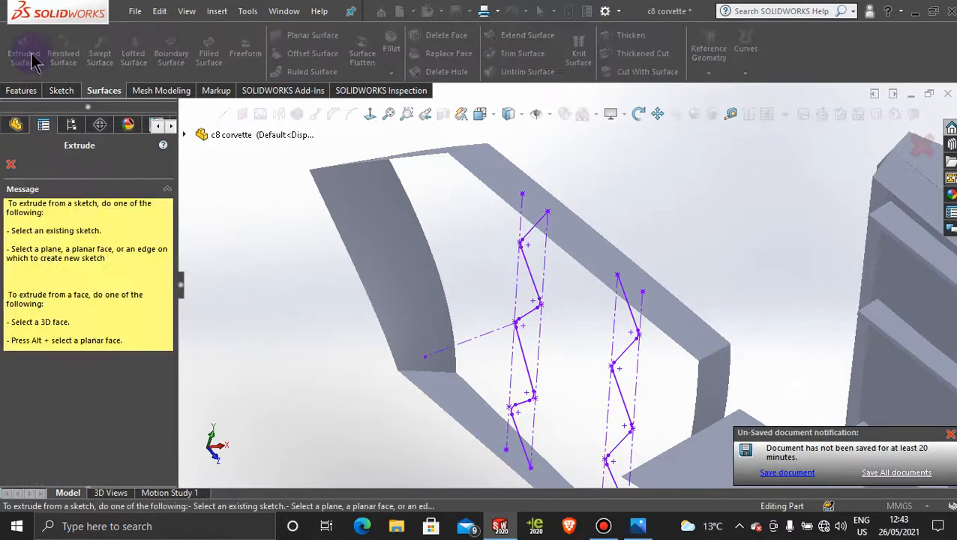
left_click(529, 272)
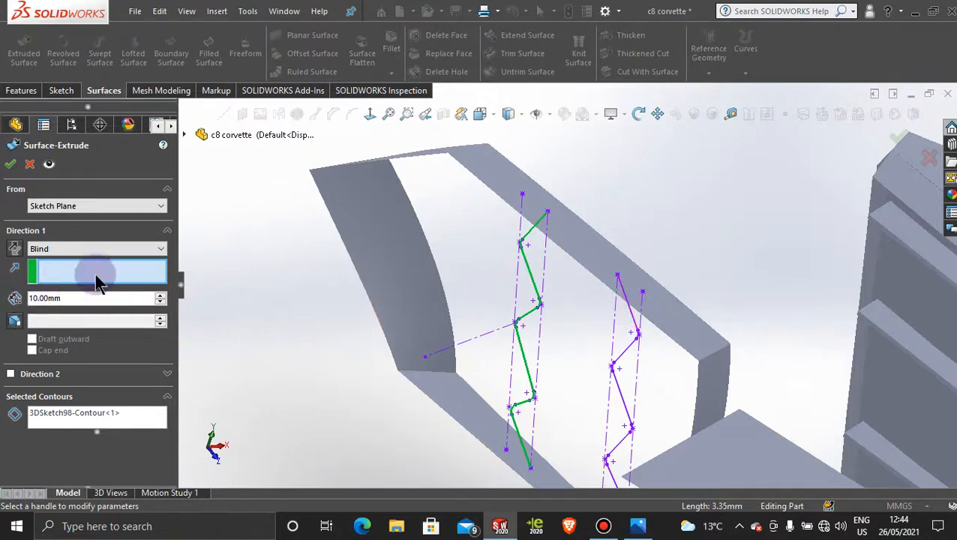
left_click(116, 419)
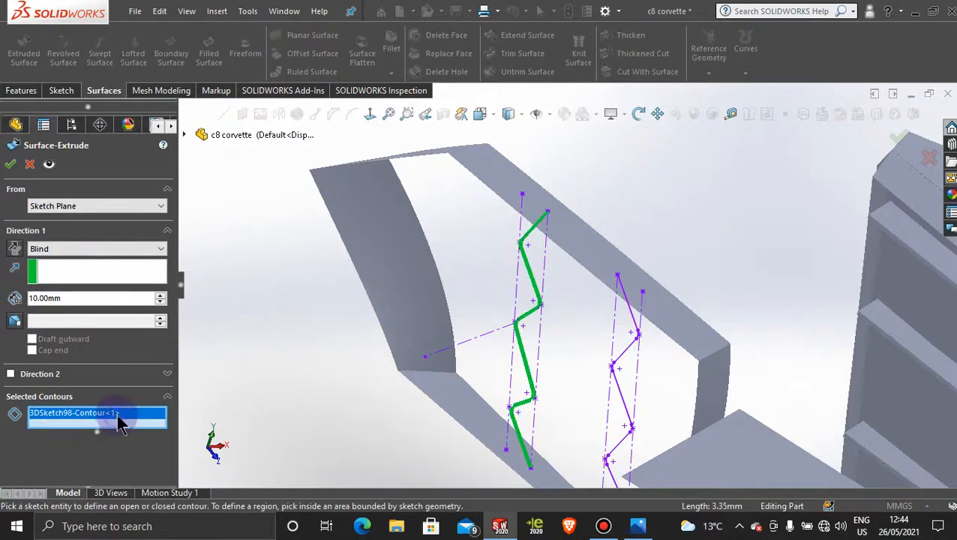
left_click(628, 353)
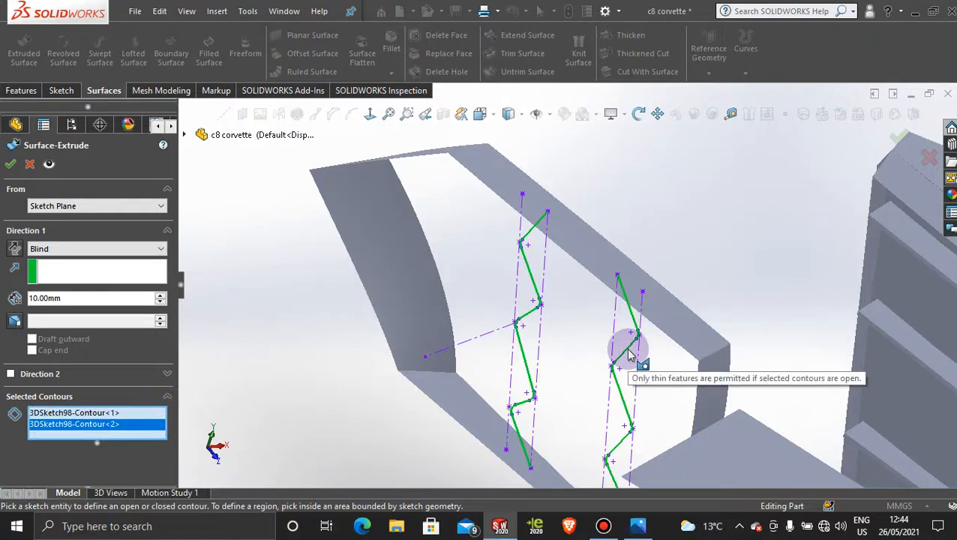
left_click(135, 272)
left_click(492, 331)
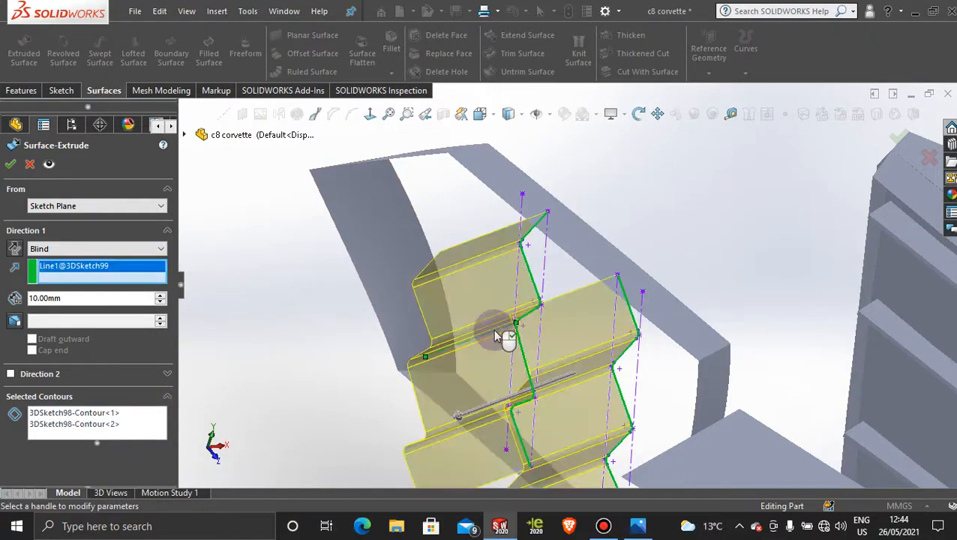
Reduce the zigzag surface extrusion depth to 2 mm and reverse its direction
middle_click_drag(446, 340, 501, 378)
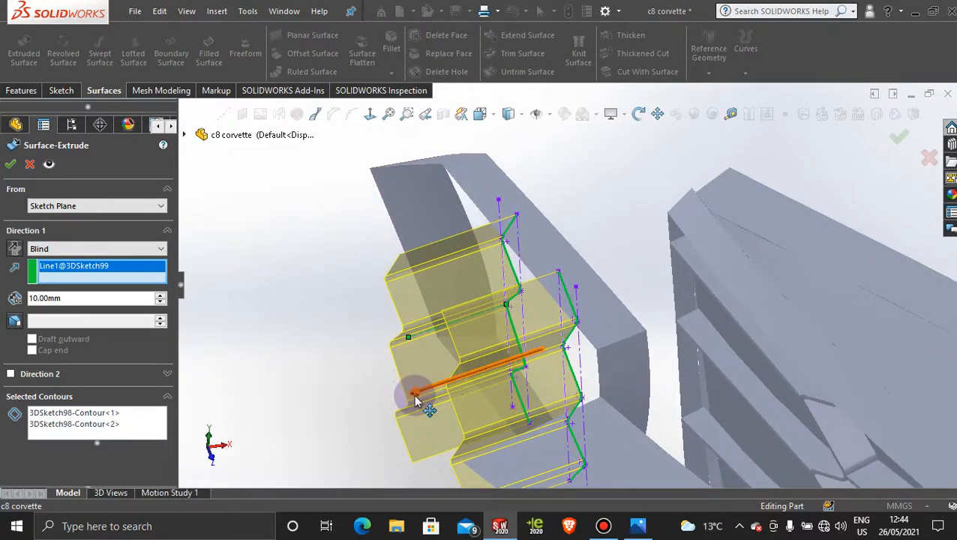
left_click_drag(415, 400, 525, 365)
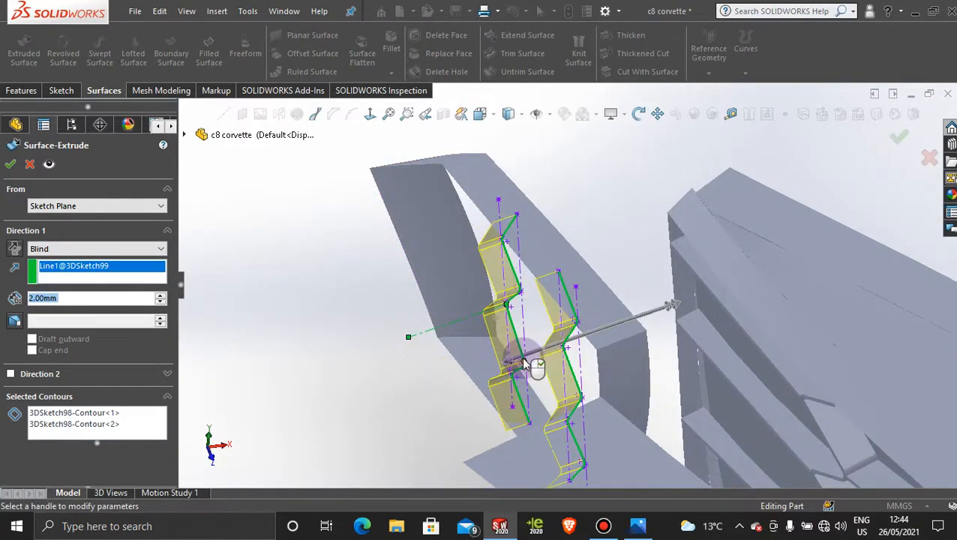
middle_click_drag(522, 362, 501, 406)
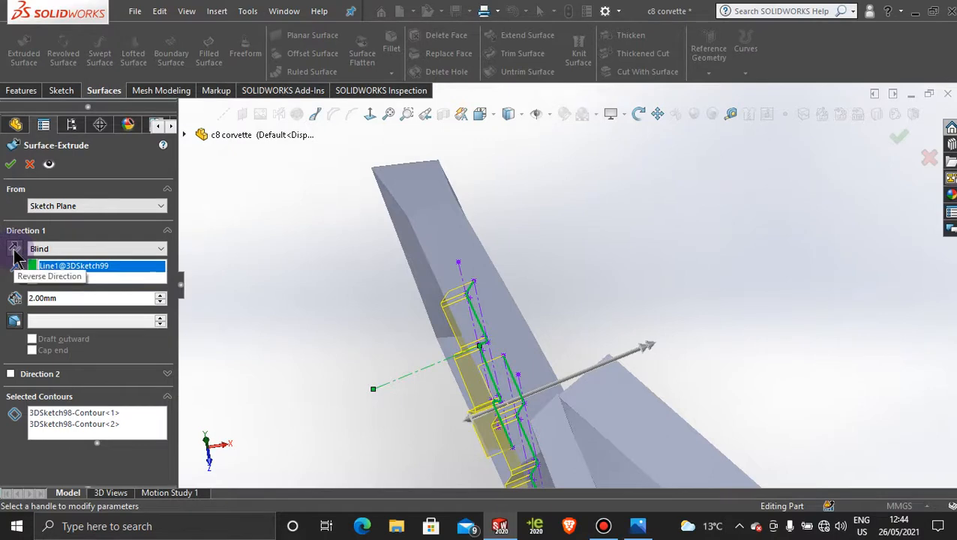
middle_click_drag(546, 227, 566, 195)
left_click(564, 370)
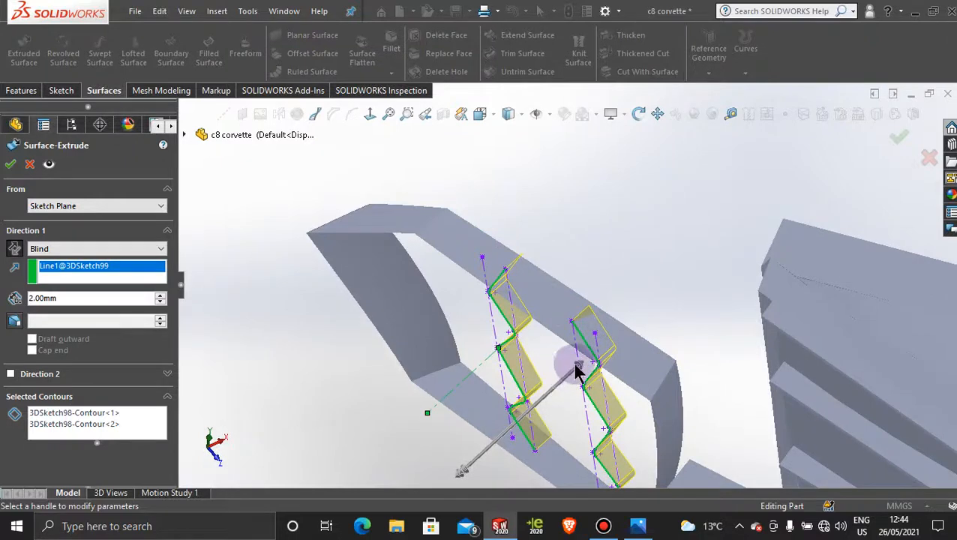
Cancel the surface extrusion after trying to move a zigzag line, and close the reopened zigzag sketch
left_click(598, 341)
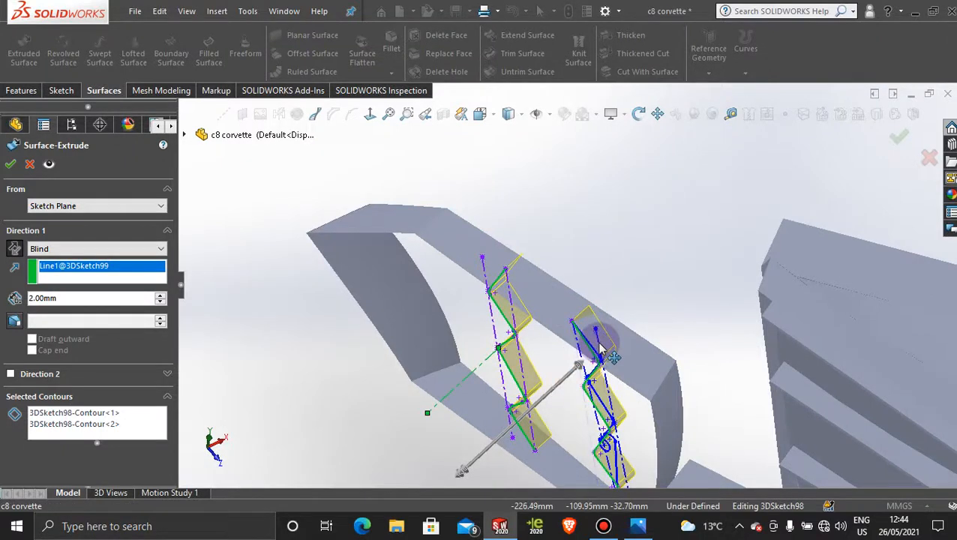
mouse_move(599, 346)
left_mouse_down()
mouse_move(596, 339)
mouse_move(572, 356)
mouse_move(574, 367)
left_mouse_up()
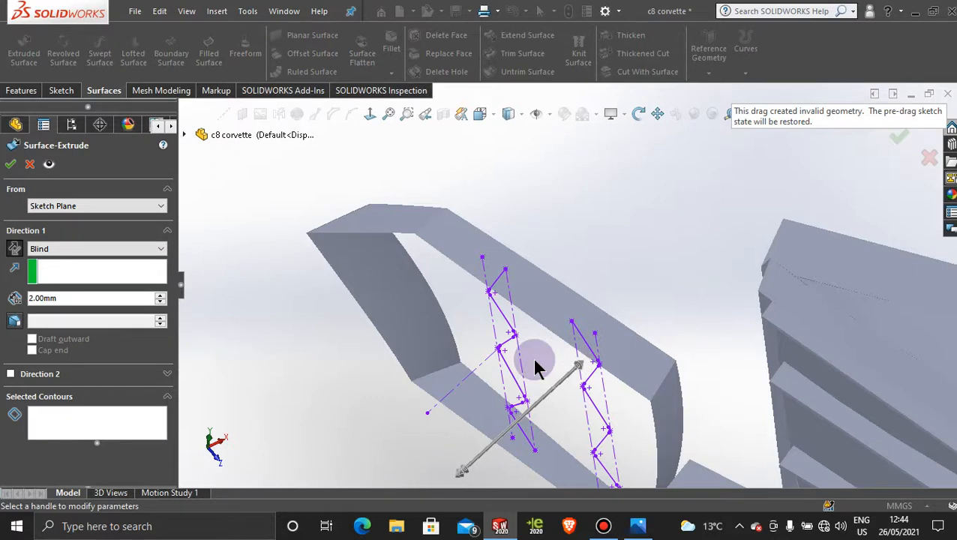
left_click(30, 164)
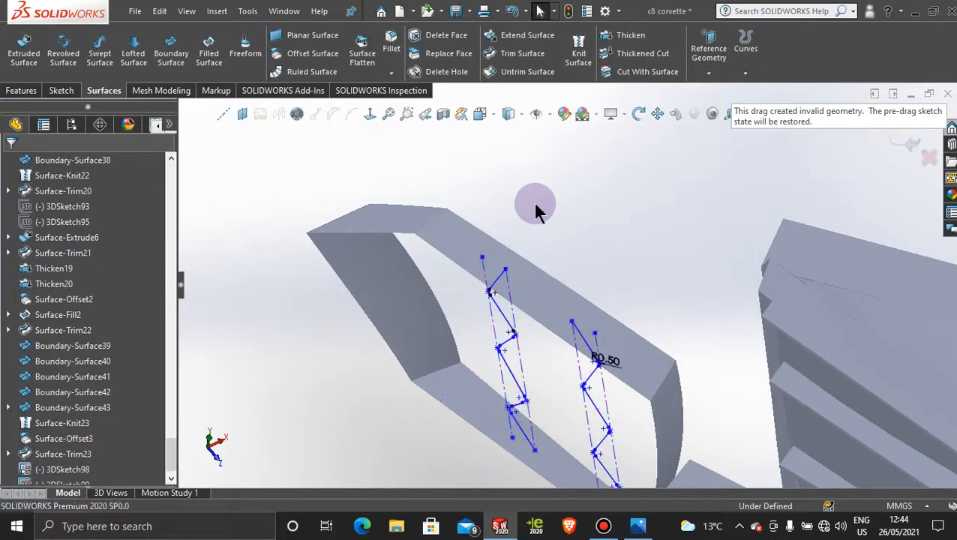
scroll(617, 337, "up", 3)
scroll(619, 397, "down", 3)
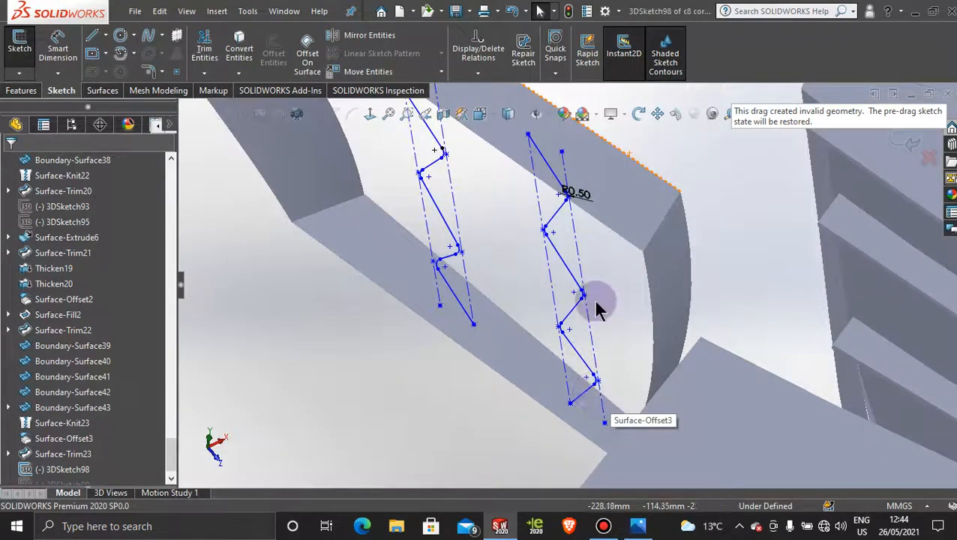
scroll(594, 308, "up", 1)
scroll(498, 195, "down", 3)
left_click(894, 136)
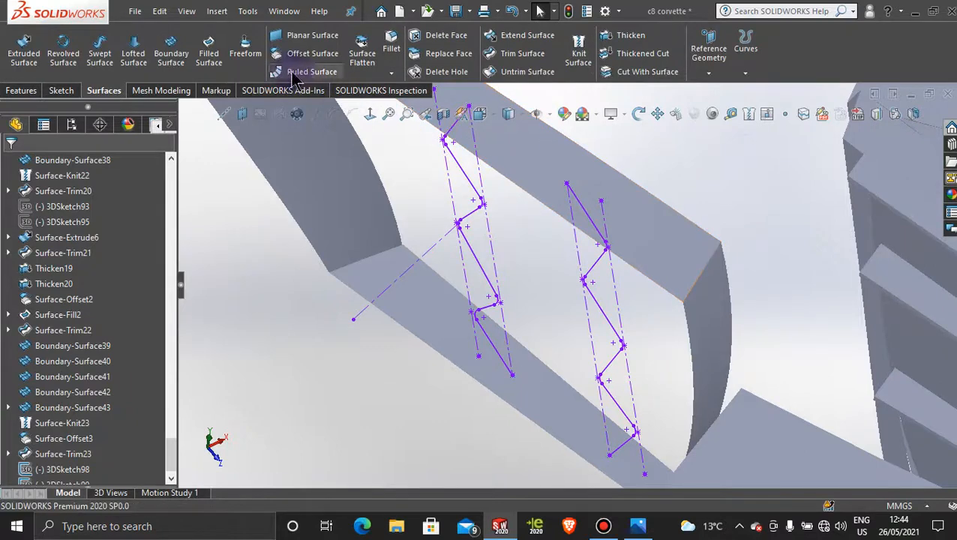
Start a new surface extrusion from the zigzag contour that touches the construction centerline
left_click(12, 47)
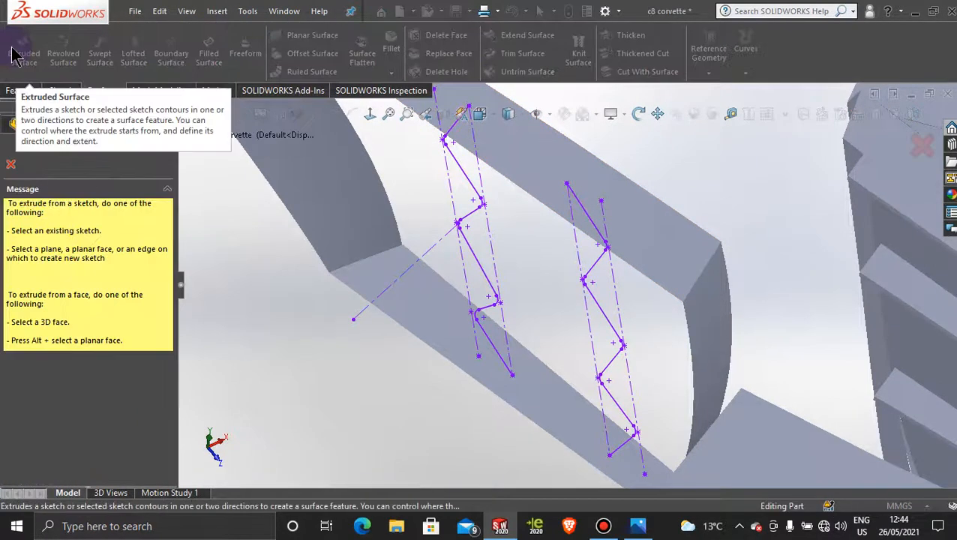
left_click(465, 217)
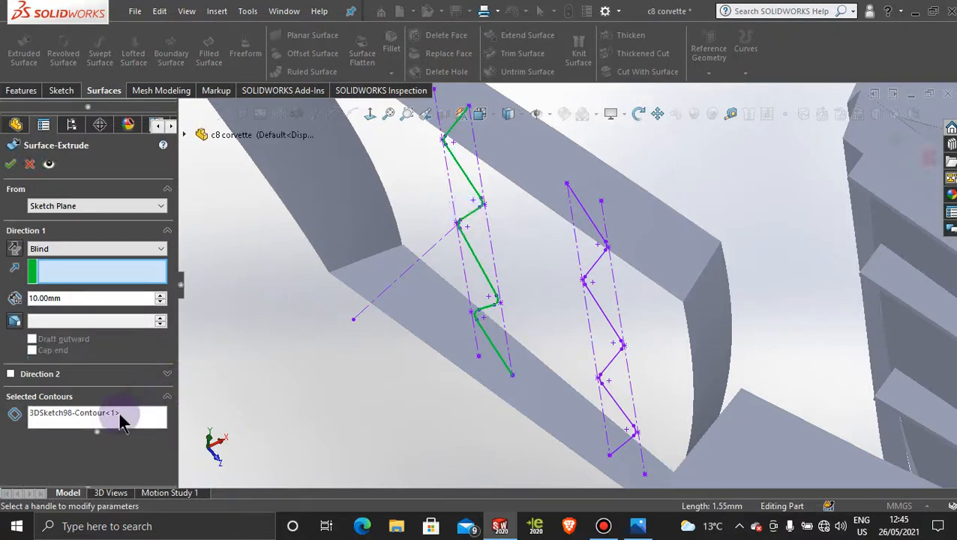
Add the second zigzag contour to the surface extrude and use the 3D sketch centerline as its direction
left_click(122, 422)
left_click(598, 273)
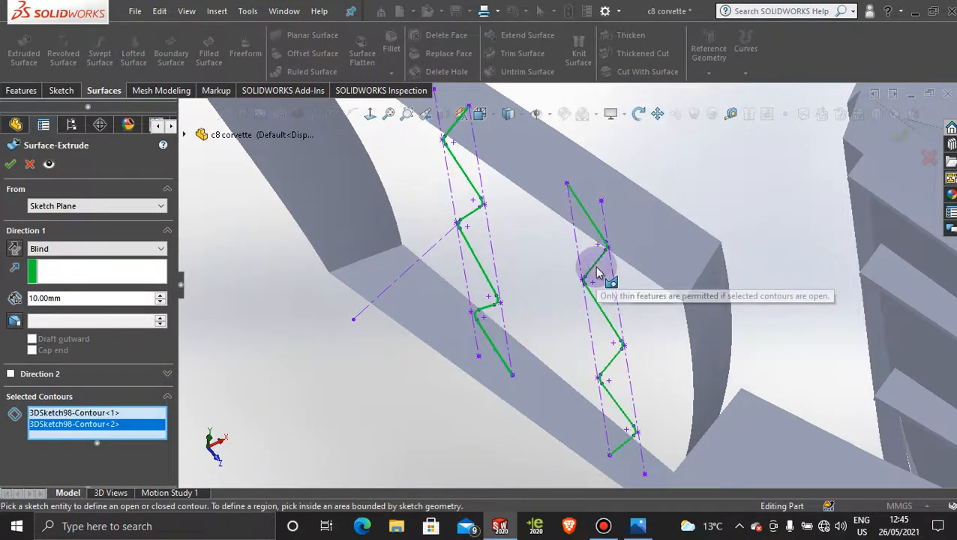
left_click(80, 270)
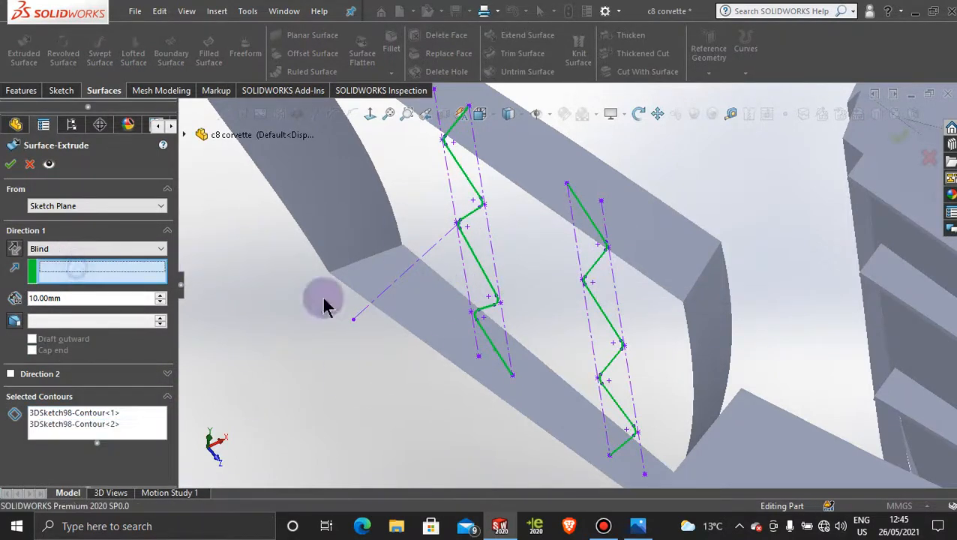
left_click(425, 257)
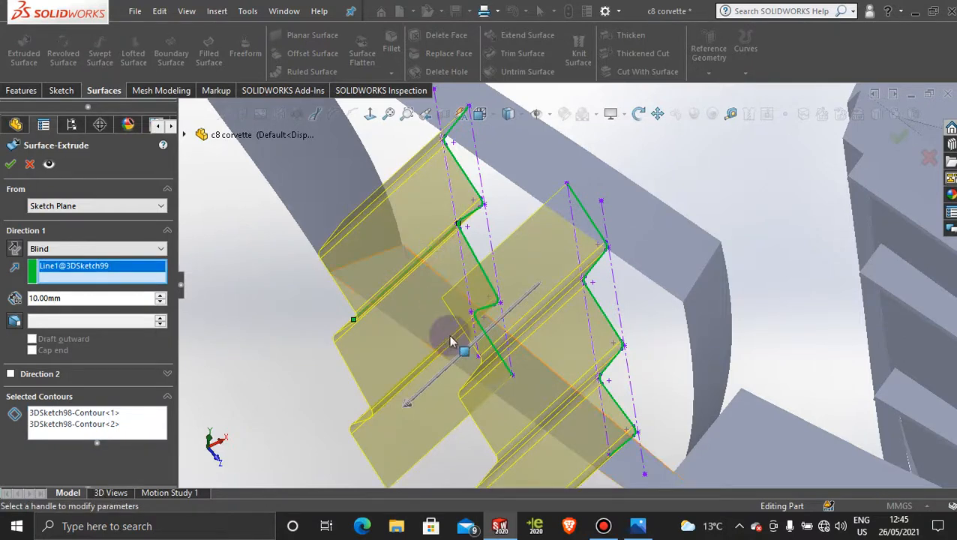
mouse_move(444, 335)
middle_mouse_down()
mouse_move(447, 298)
mouse_move(433, 331)
middle_mouse_up()
Set the surface extrude's end condition to Mid Plane with a depth of 7 mm
left_click(90, 296)
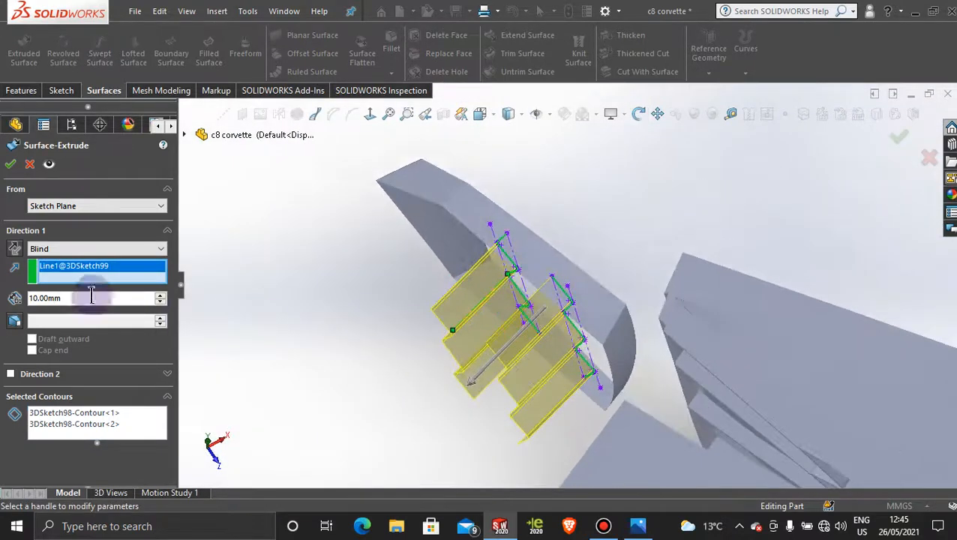
left_click(94, 249)
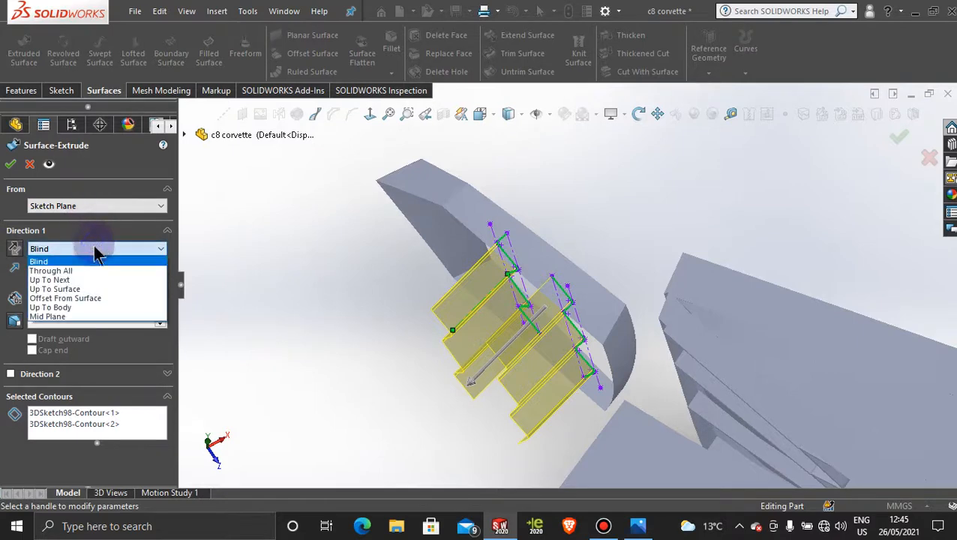
left_click(89, 317)
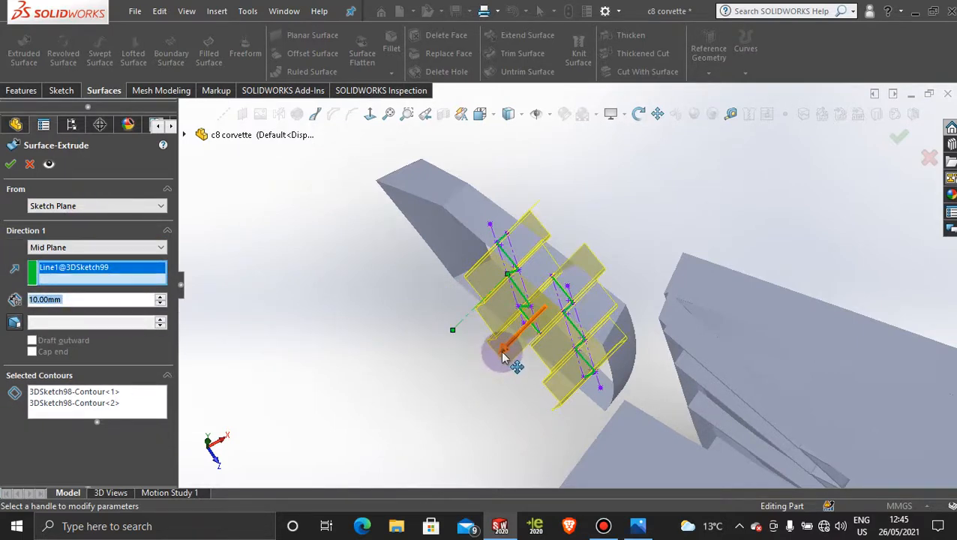
left_click_drag(502, 359, 519, 344)
left_click(525, 339)
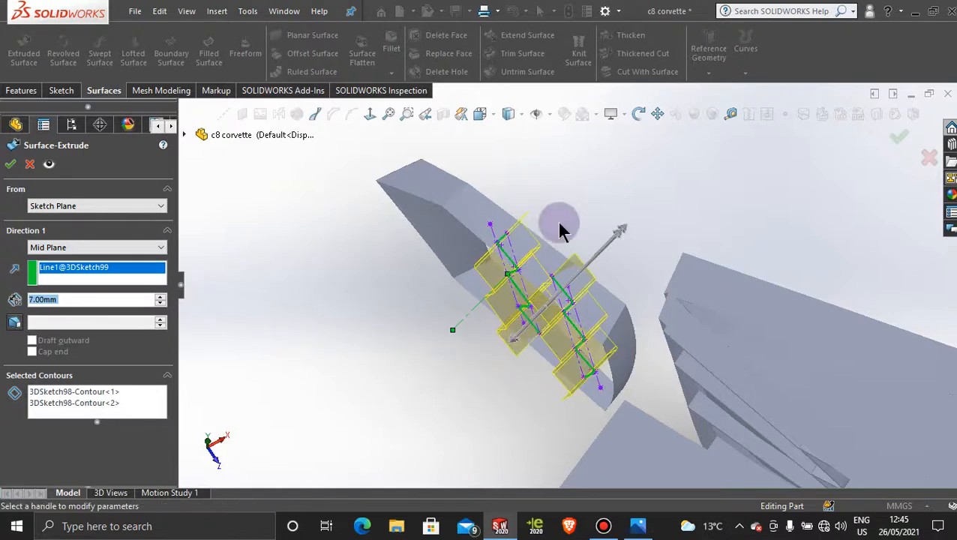
Try other mid-plane depths for the zigzag surfaces against the frame's width, including 2, 6 and 4 mm
middle_click_drag(559, 224, 555, 279)
scroll(550, 296, "down", 3)
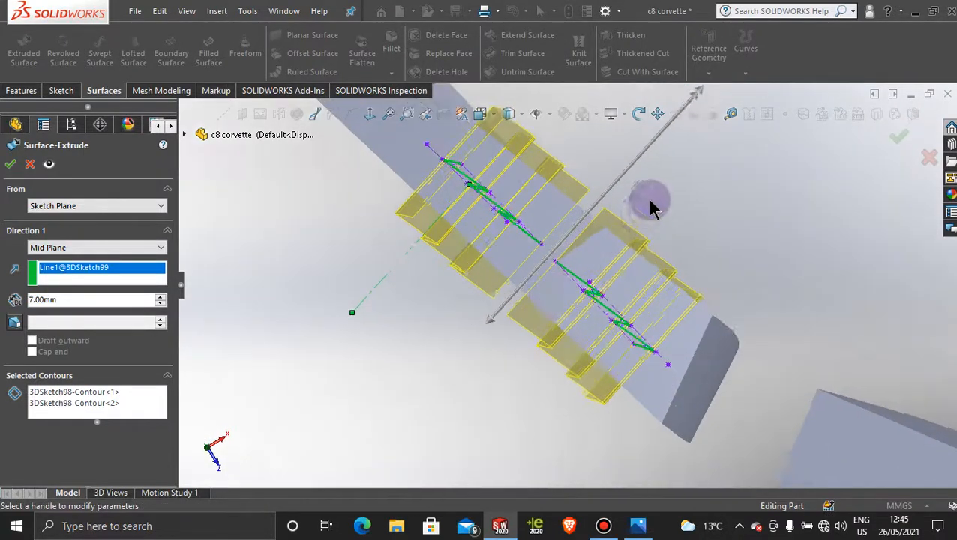
scroll(651, 204, "up", 2)
left_click(652, 177)
left_click(615, 215)
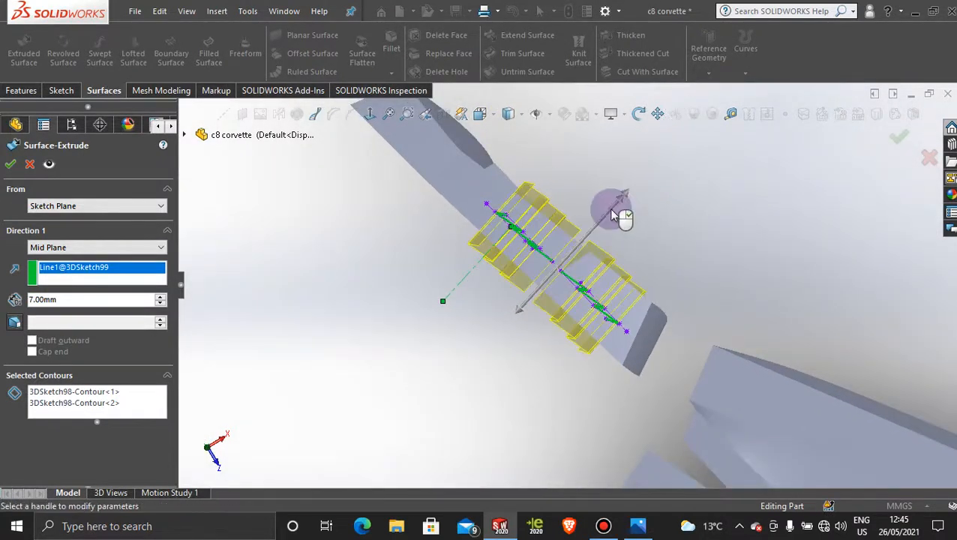
left_click(620, 199)
left_click(574, 240)
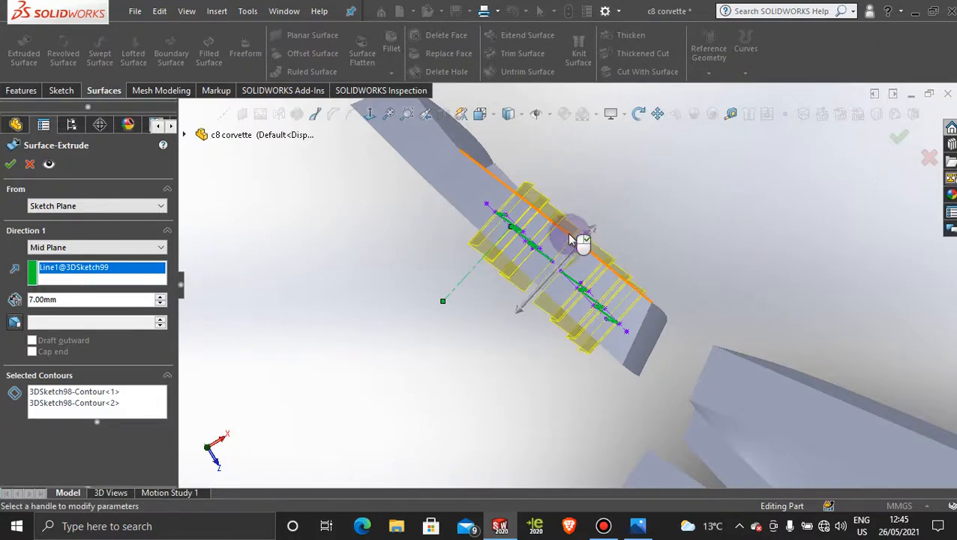
left_click(520, 293)
left_click(507, 318)
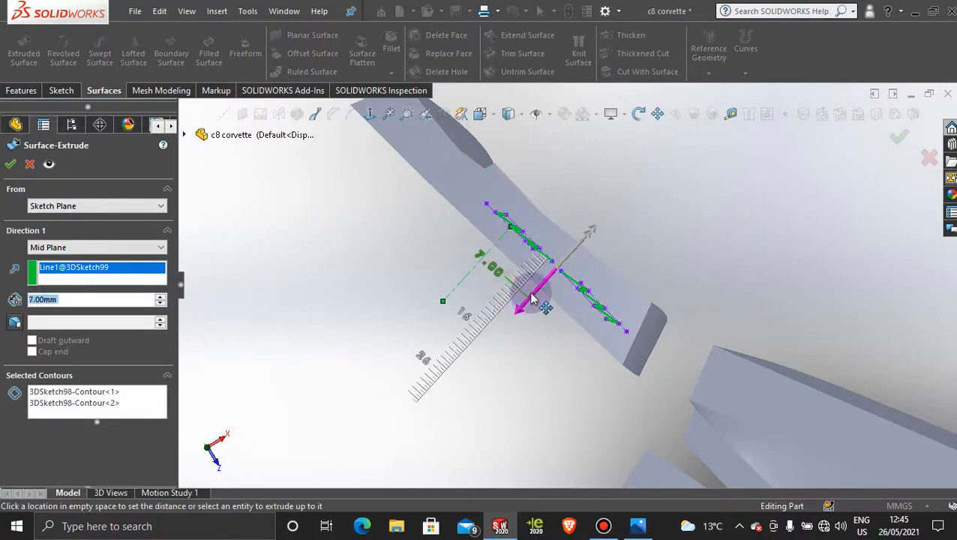
left_click(534, 296)
left_click(524, 308)
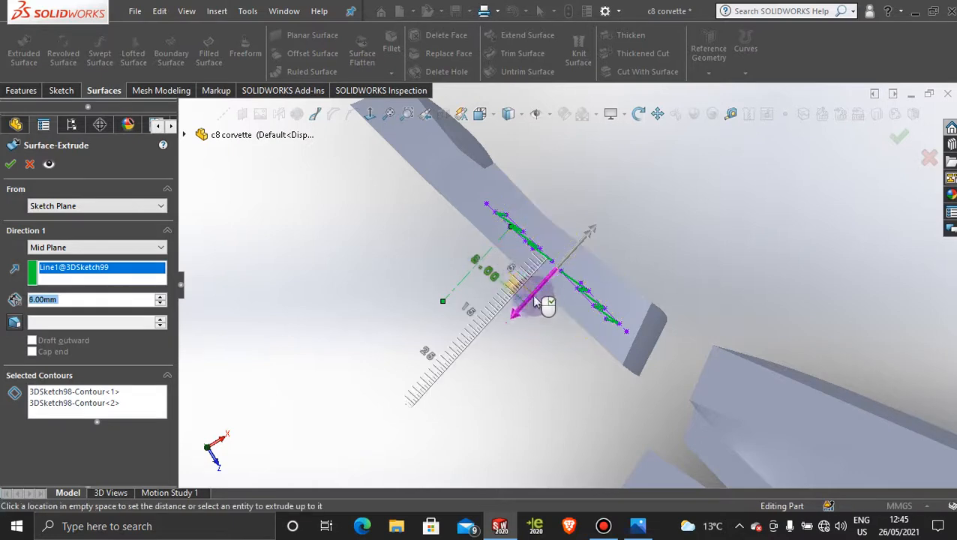
left_click(553, 280)
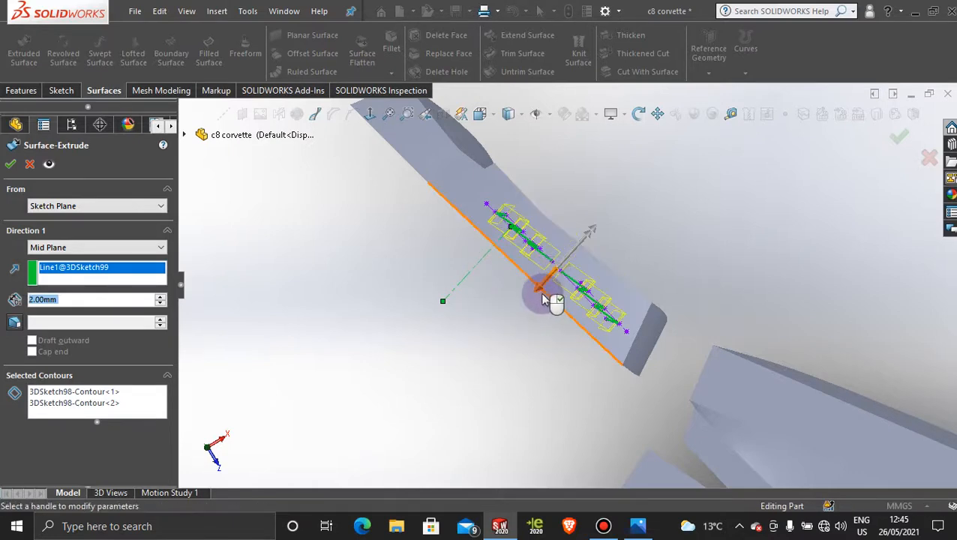
left_click(537, 295)
left_click(529, 299)
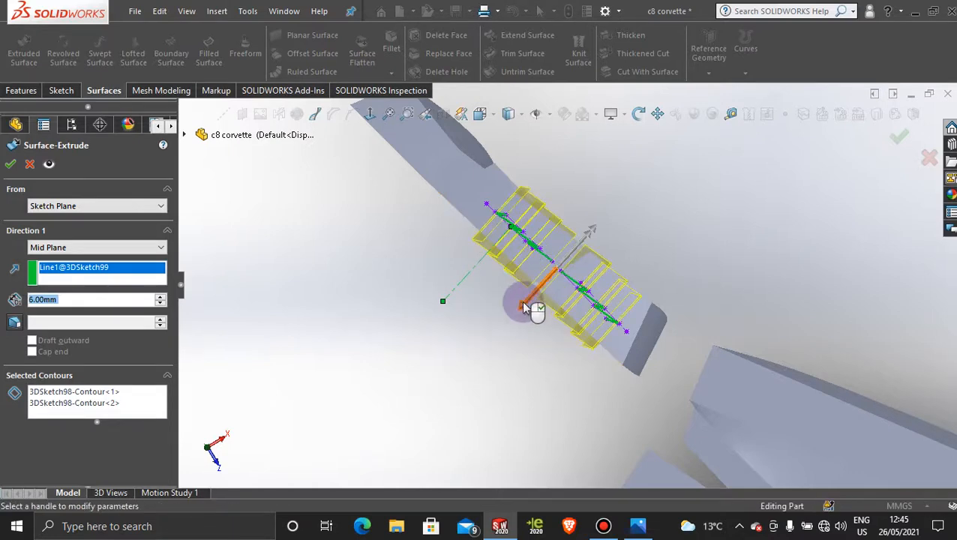
left_click(525, 307)
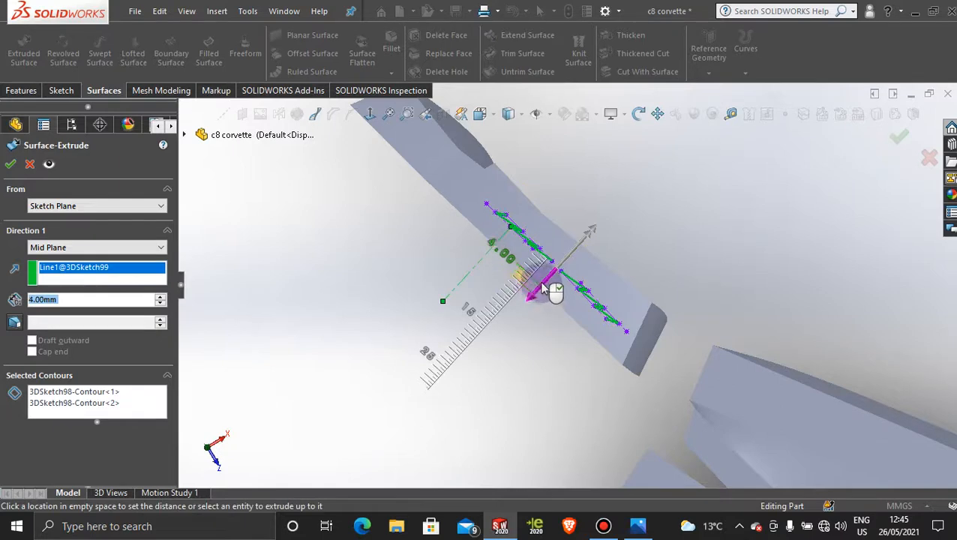
left_click(543, 288)
Set the mid-plane depth of the zigzag surfaces to 3 mm and complete the surface extrude
middle_click_drag(486, 318, 519, 283)
scroll(518, 285, "down", 3)
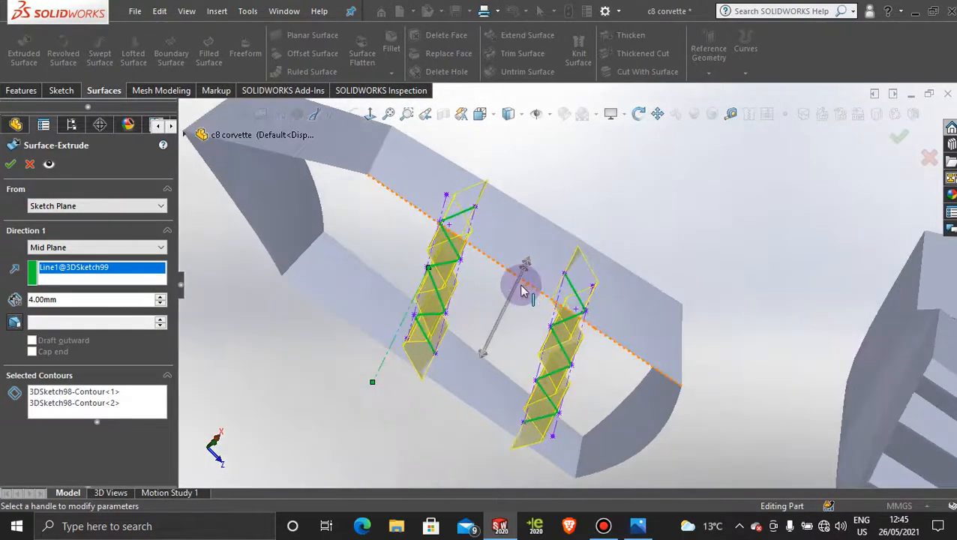
left_click(483, 358)
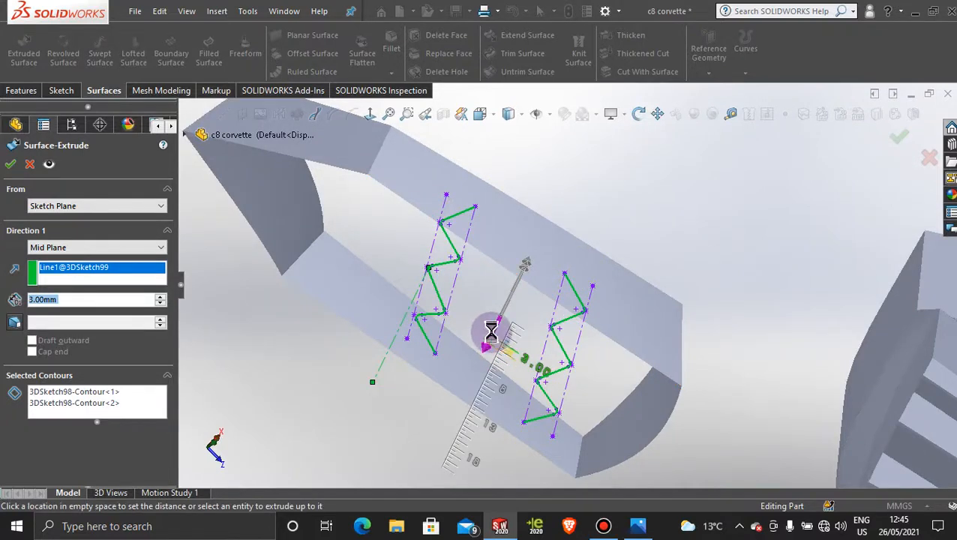
left_click(491, 331)
middle_click_drag(483, 337, 448, 384)
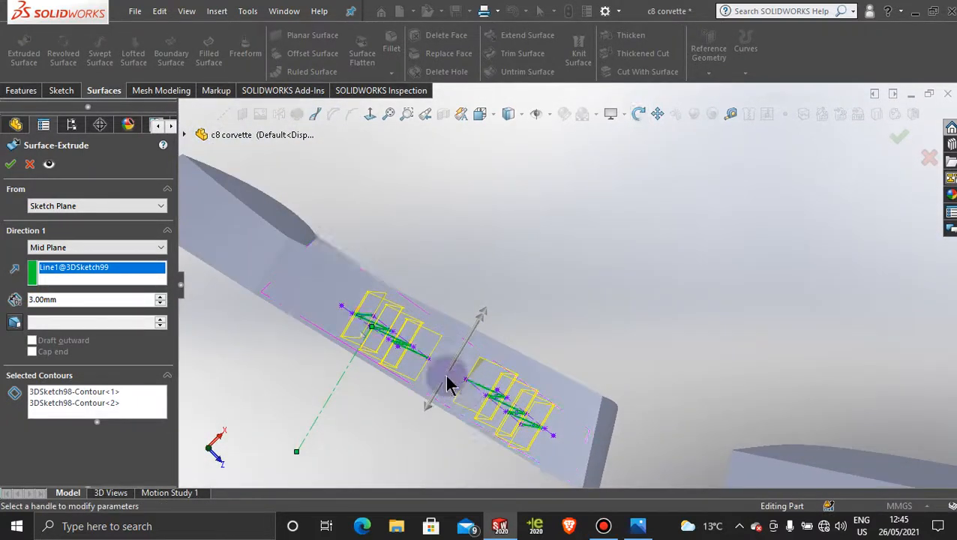
left_click(10, 164)
Examine the two extruded zigzag strips where their ends meet the surrounding frame
middle_click_drag(587, 239, 543, 289)
scroll(552, 318, "down", 4)
middle_click_drag(556, 325, 555, 321)
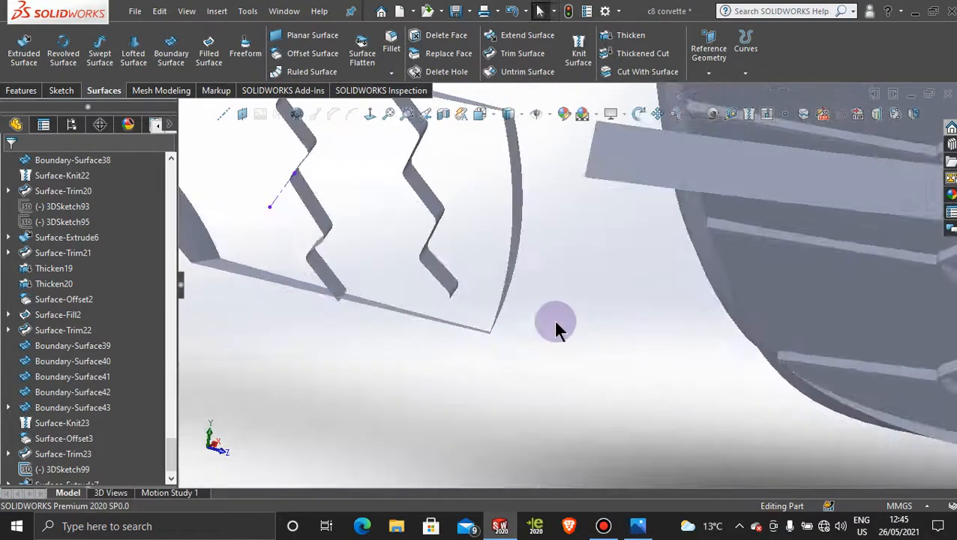
scroll(554, 320, "up", 4)
scroll(482, 218, "down", 3)
scroll(427, 201, "up", 2)
mouse_move(441, 253)
middle_mouse_down()
mouse_move(476, 234)
mouse_move(427, 249)
mouse_move(433, 241)
middle_mouse_up()
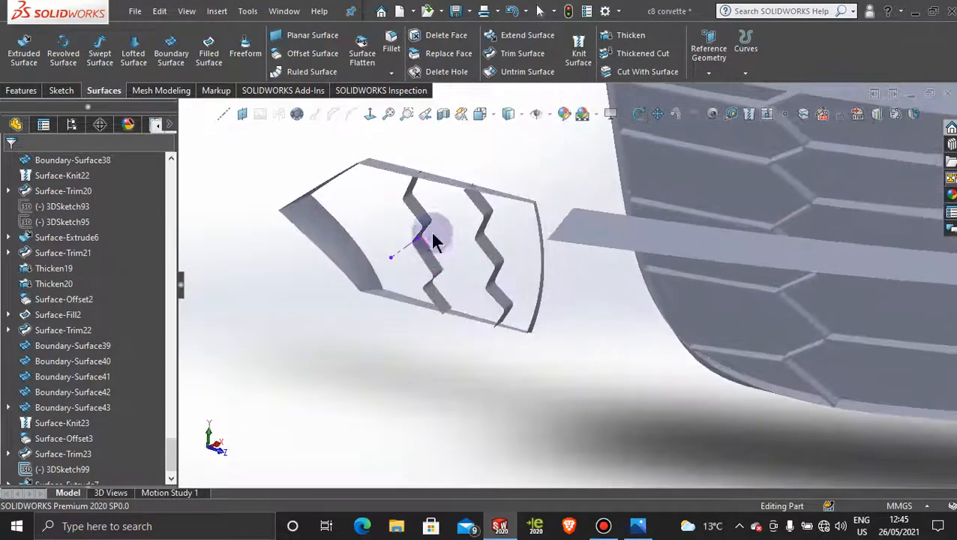
scroll(435, 225, "down", 3)
scroll(434, 204, "up", 2)
scroll(471, 206, "down", 3)
middle_click_drag(543, 244, 521, 264)
Set up a surface trim with the frame as trim tool, removing the zigzag strips' two protruding upper ends
left_click(523, 54)
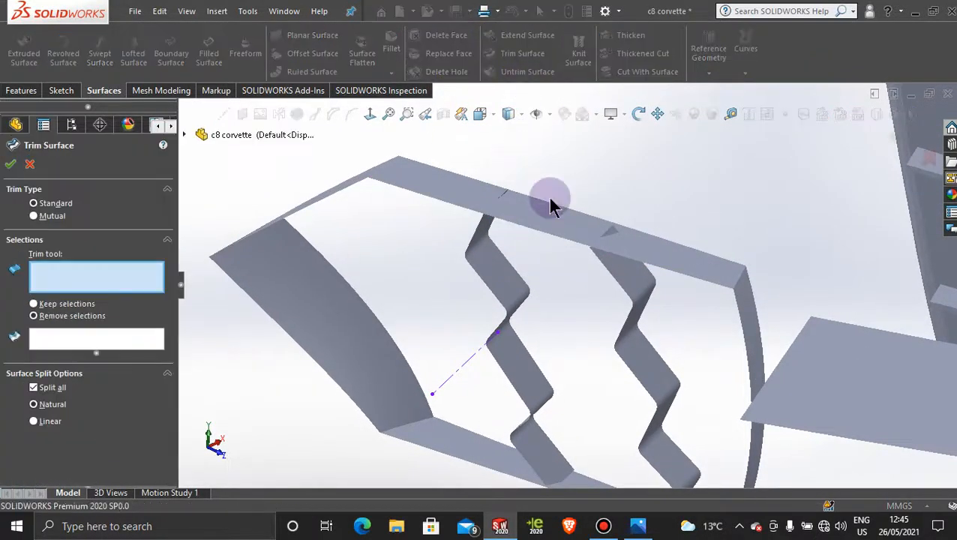
left_click(541, 215)
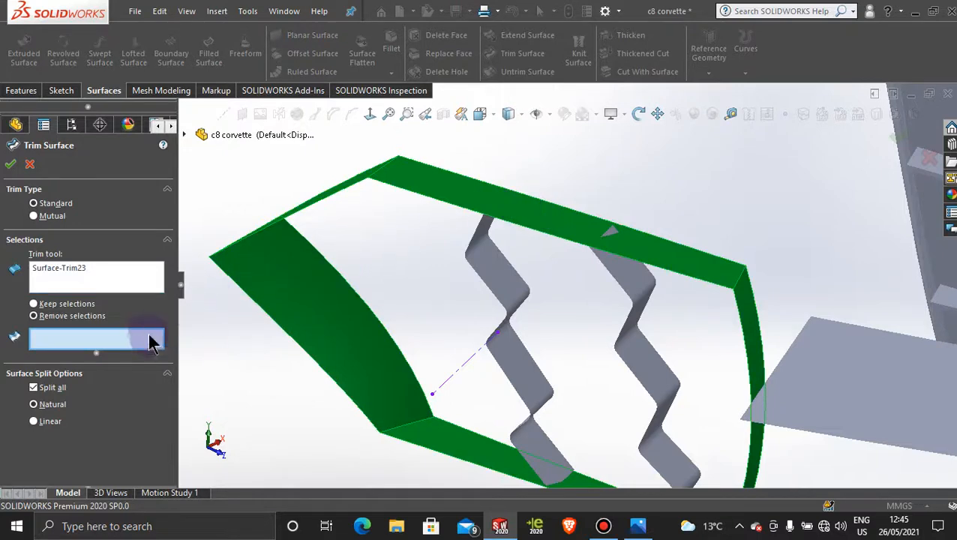
left_click(609, 230)
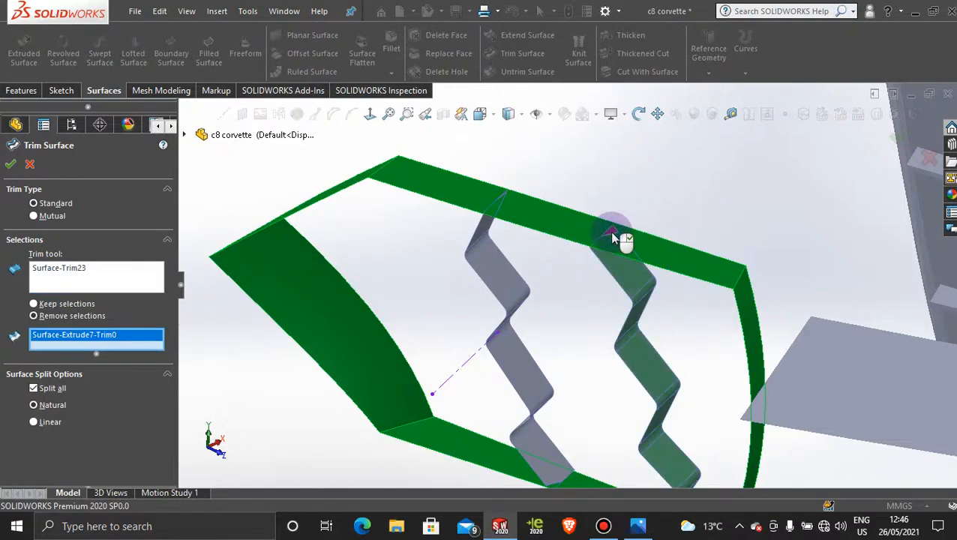
scroll(555, 232, "down", 5)
left_click(618, 304)
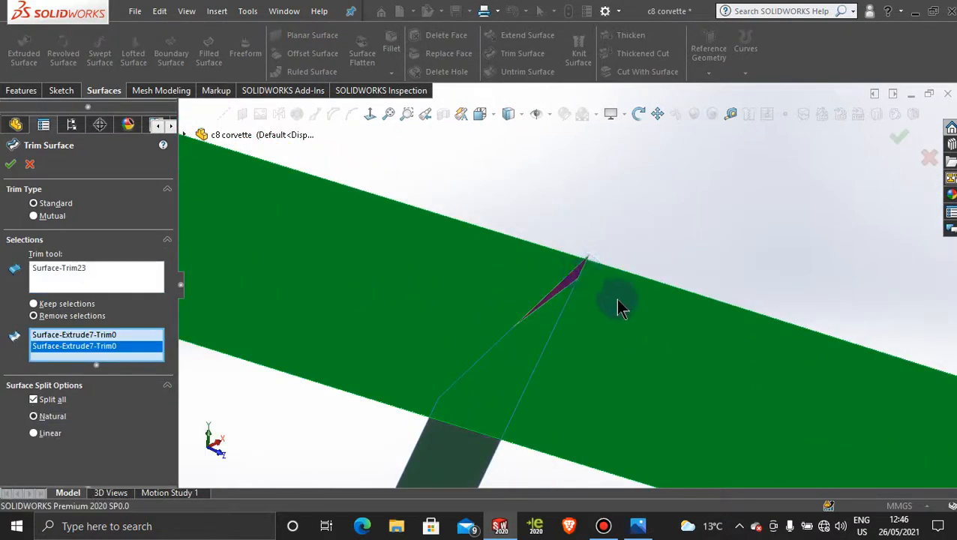
Add the zigzag strips' two protruding lower ends to the pieces to remove and complete the trim
scroll(624, 315, "up", 8)
mouse_move(609, 385)
middle_mouse_down()
mouse_move(668, 219)
mouse_move(604, 373)
middle_mouse_up()
scroll(584, 398, "down", 6)
middle_click_drag(533, 342, 650, 328)
left_click(638, 316)
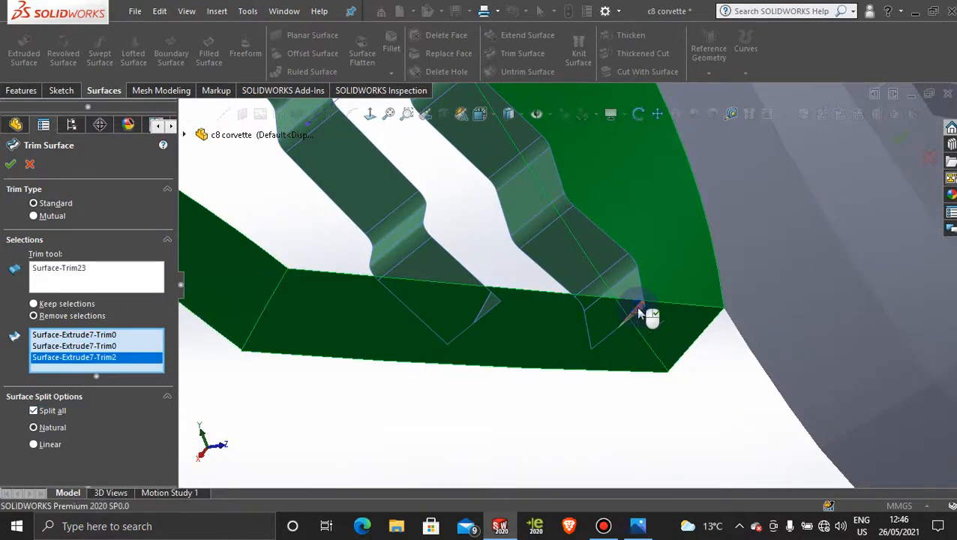
left_click(495, 311)
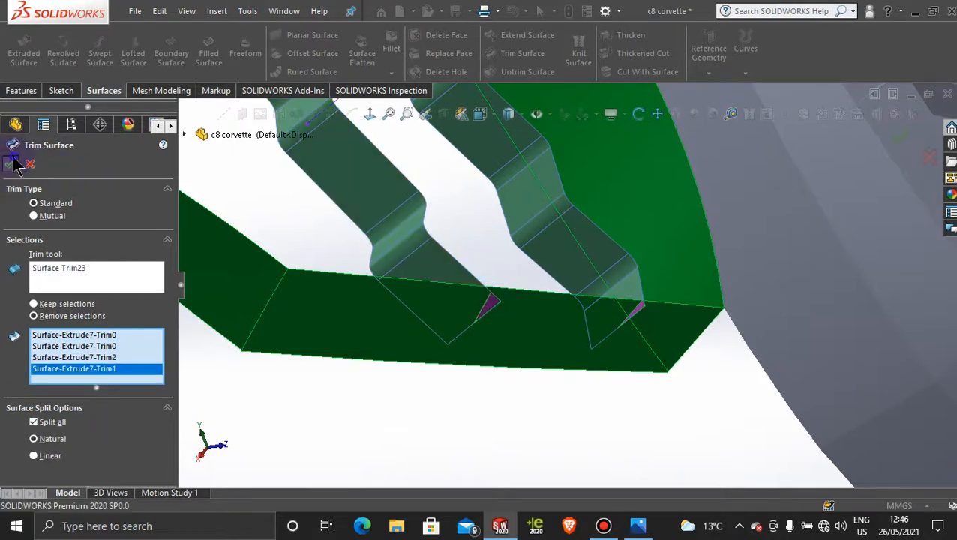
Start thickening the zigzag strip nearer the frame's pointed end with a thickness of 0.5 mm
scroll(471, 171, "up", 6)
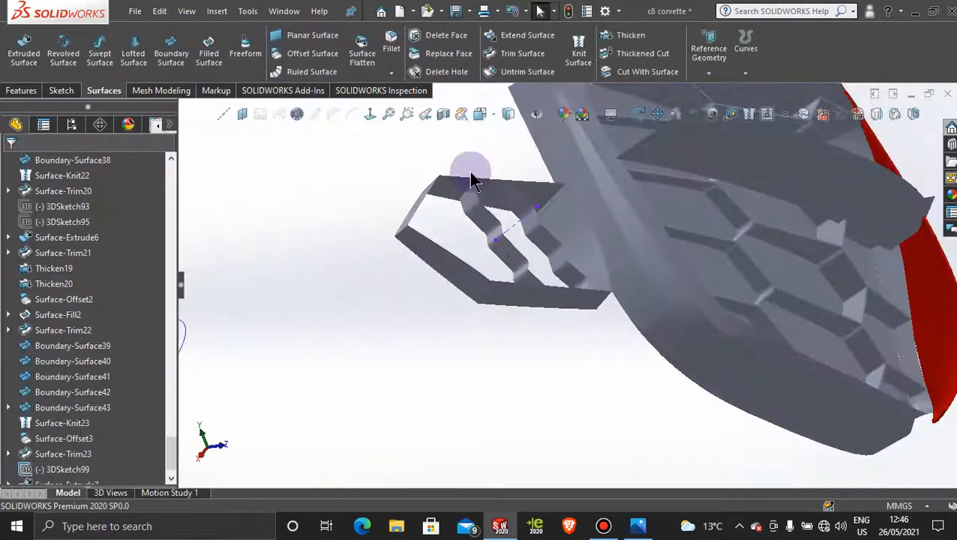
middle_click_drag(477, 207, 477, 254)
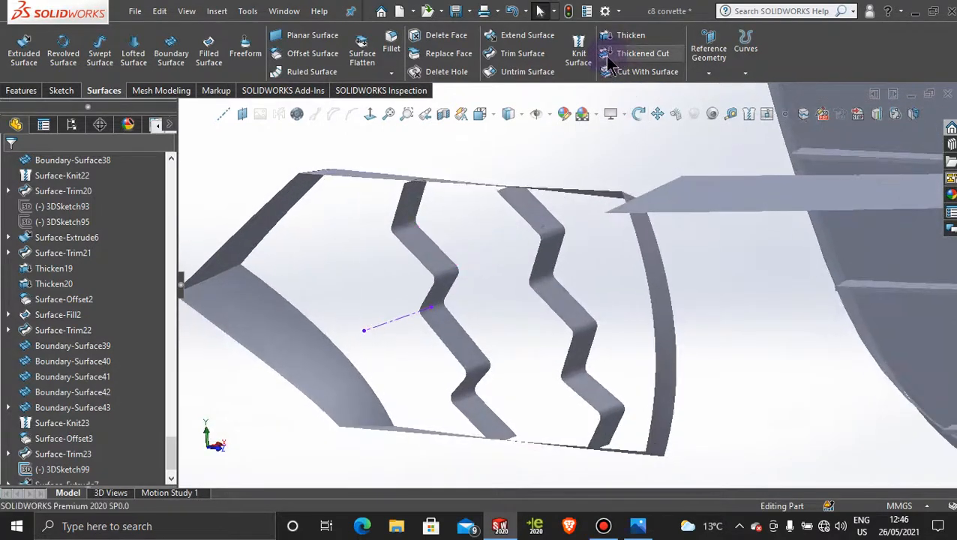
left_click(615, 45)
left_click(420, 259)
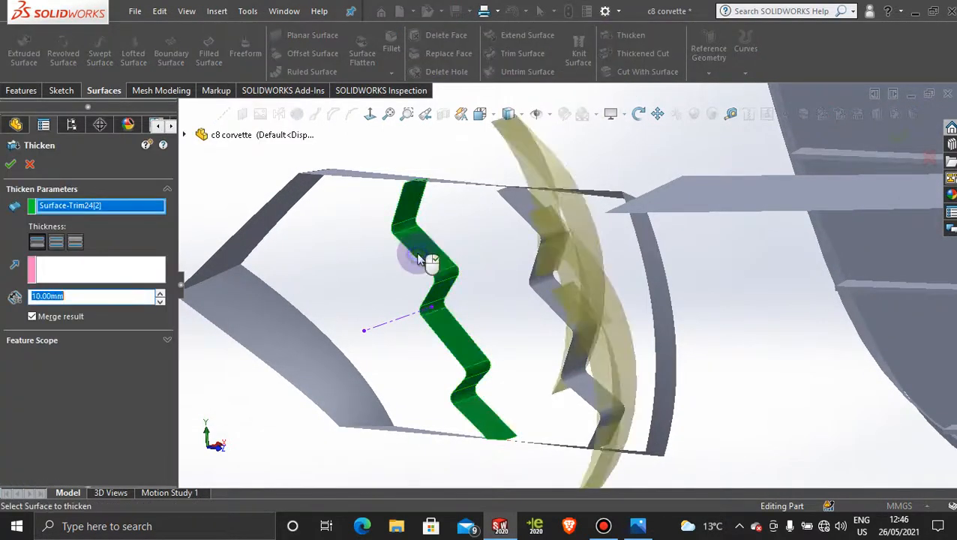
left_click(62, 273)
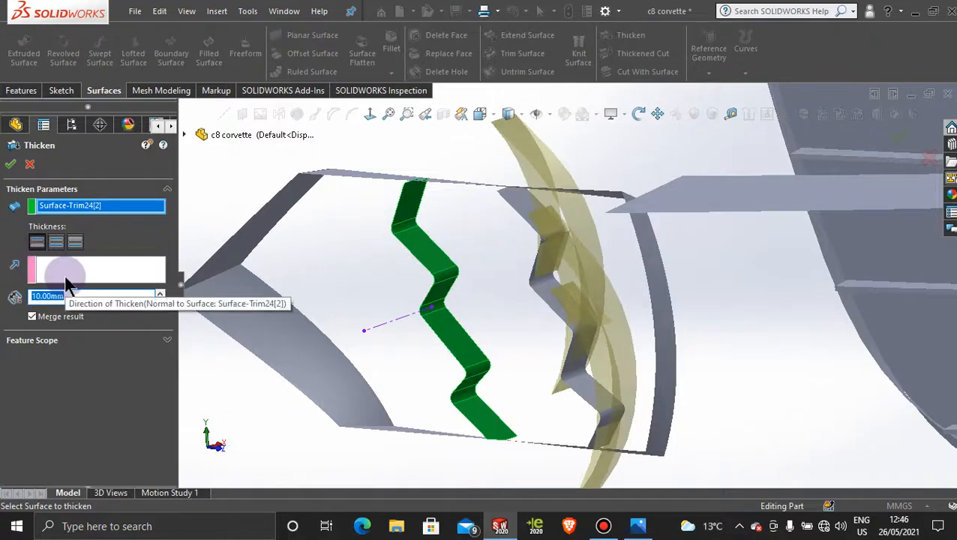
type("0.5")
key("Return")
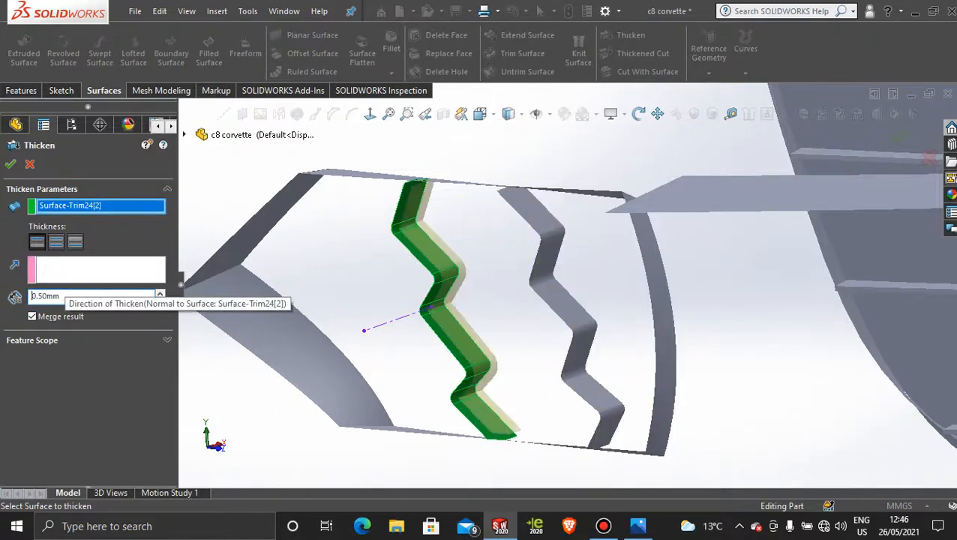
Set the thickness of the zigzag strip nearer the frame's pointed end to 0.3 mm and complete the thickening
left_click(75, 294)
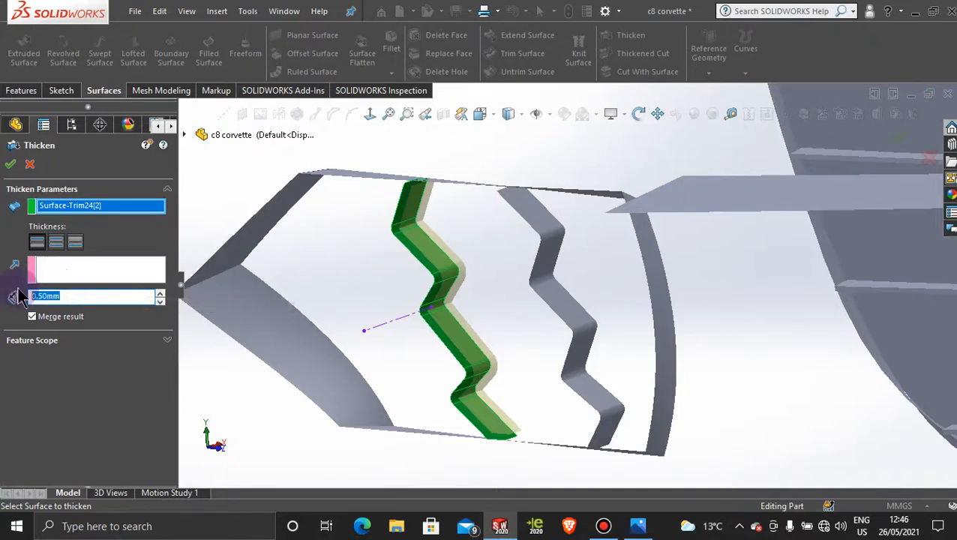
type("0.3")
key("Return")
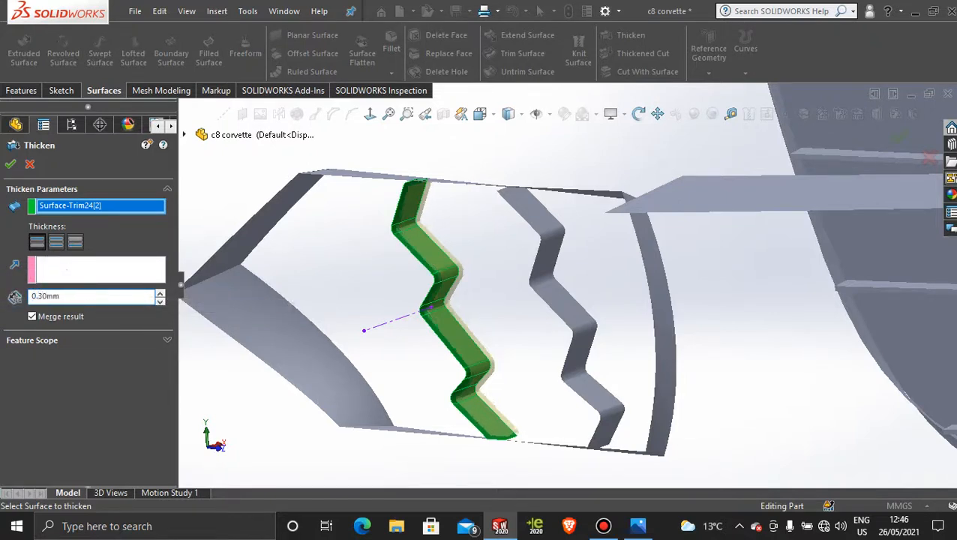
left_click(57, 242)
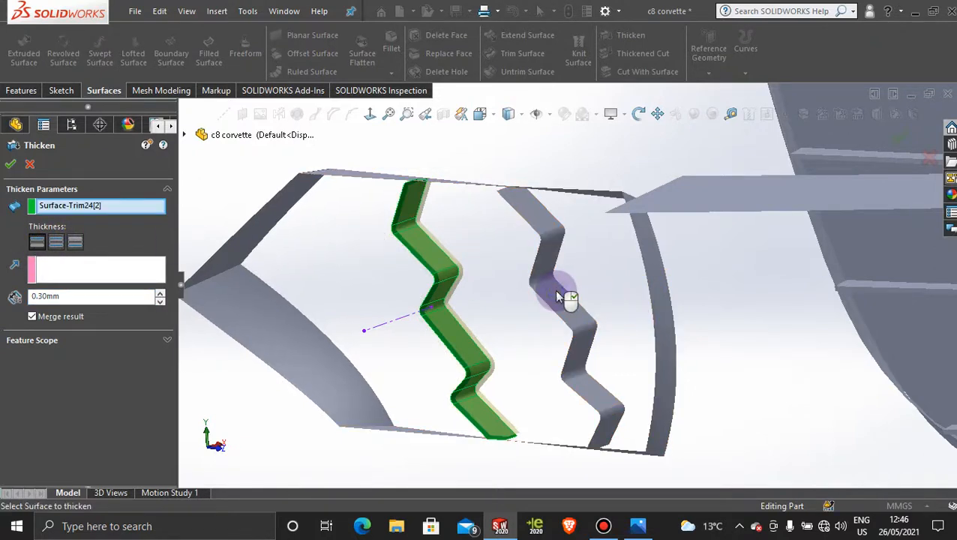
left_click(102, 208)
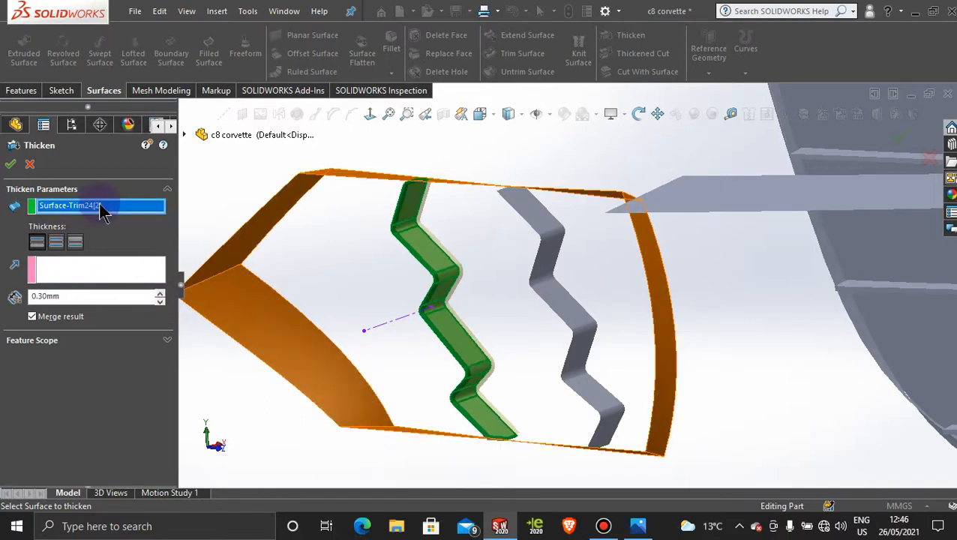
left_click(10, 165)
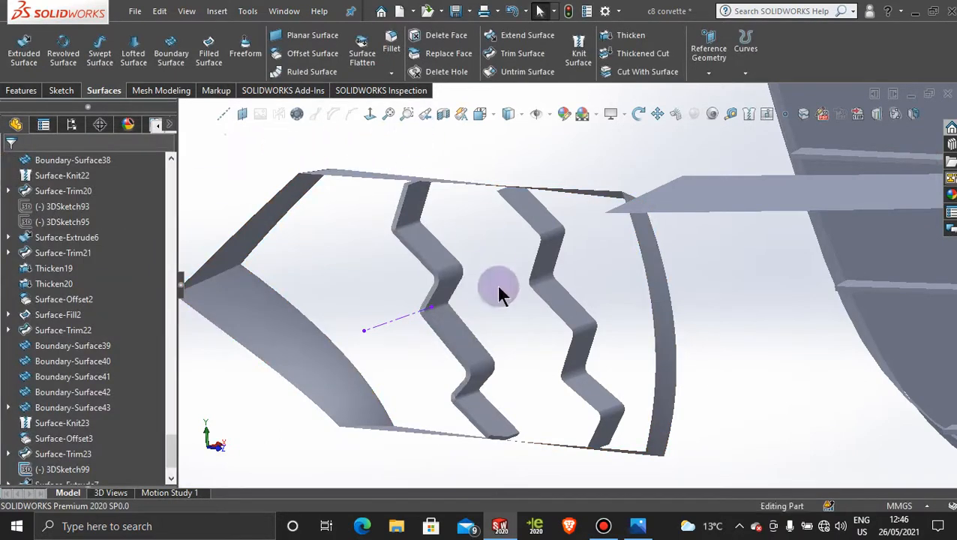
Thicken the zigzag strip nearer the frame's curved end by 0.3 mm, keeping the default thickening side
middle_click_drag(501, 292, 490, 321)
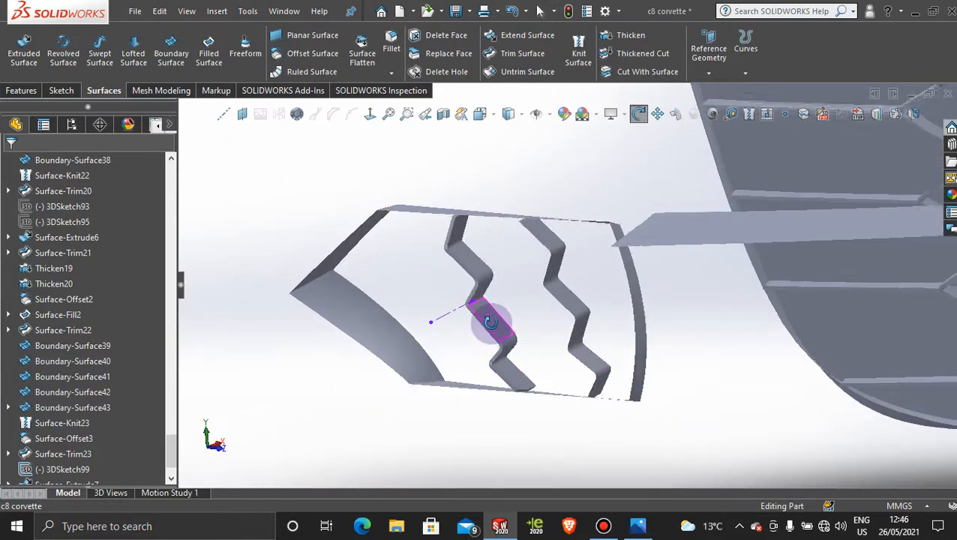
scroll(525, 322, "up", 5)
scroll(678, 225, "down", 10)
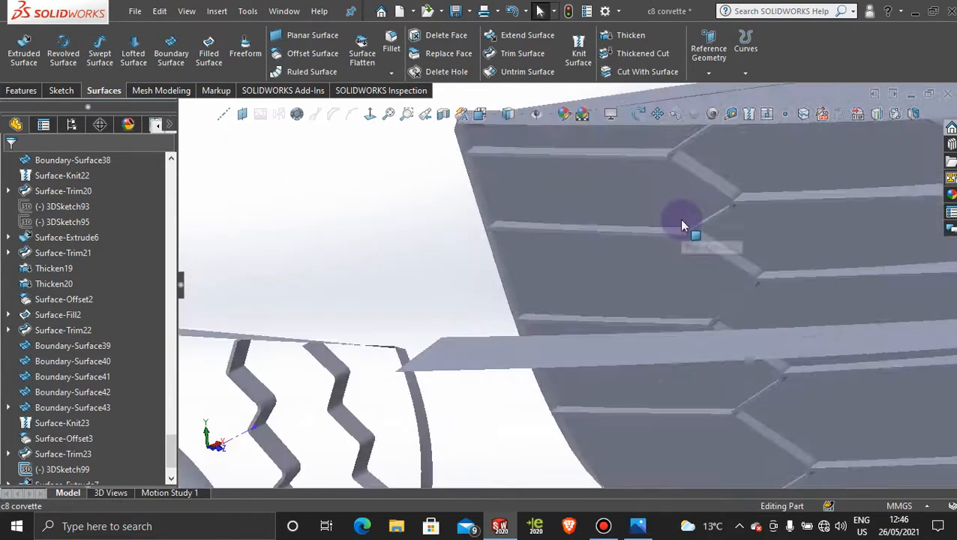
scroll(622, 306, "up", 4)
scroll(455, 338, "down", 6)
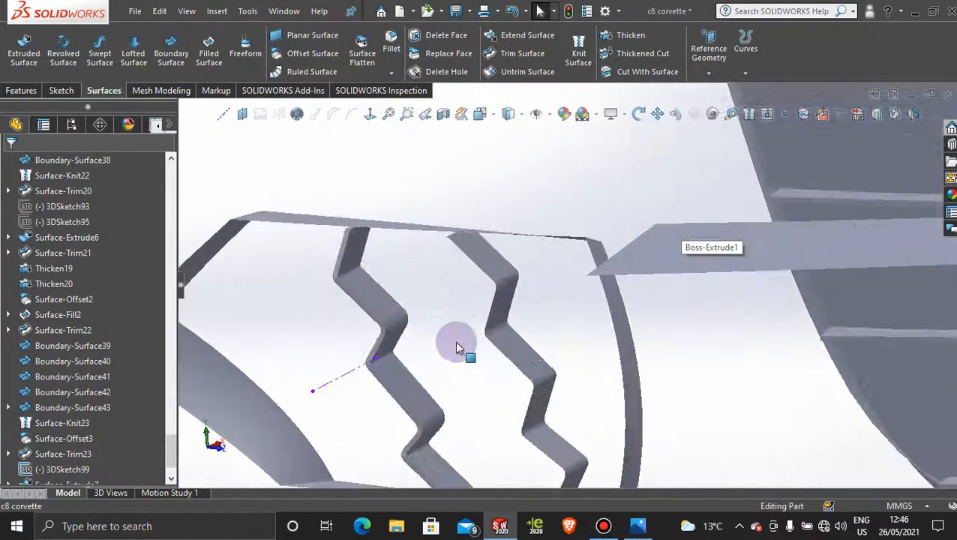
left_click(640, 40)
left_click(512, 307)
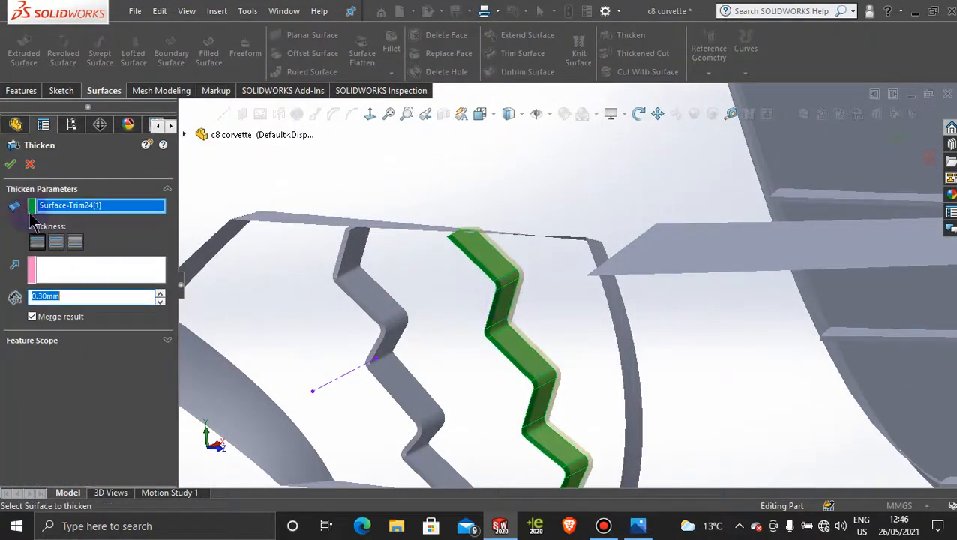
left_click(11, 165)
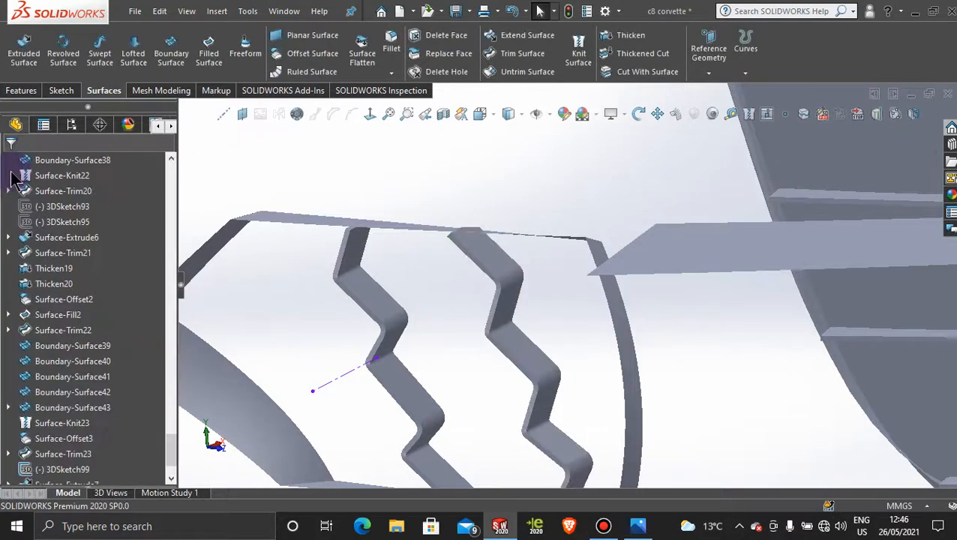
Delete the thicken feature of the zigzag strip nearer the frame's curved end
scroll(67, 360, "down", 2)
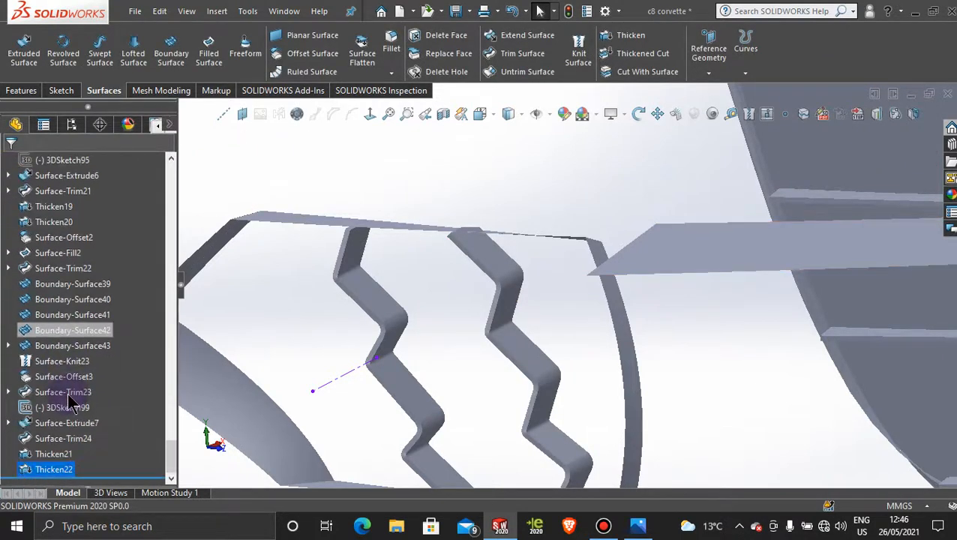
right_click(57, 471)
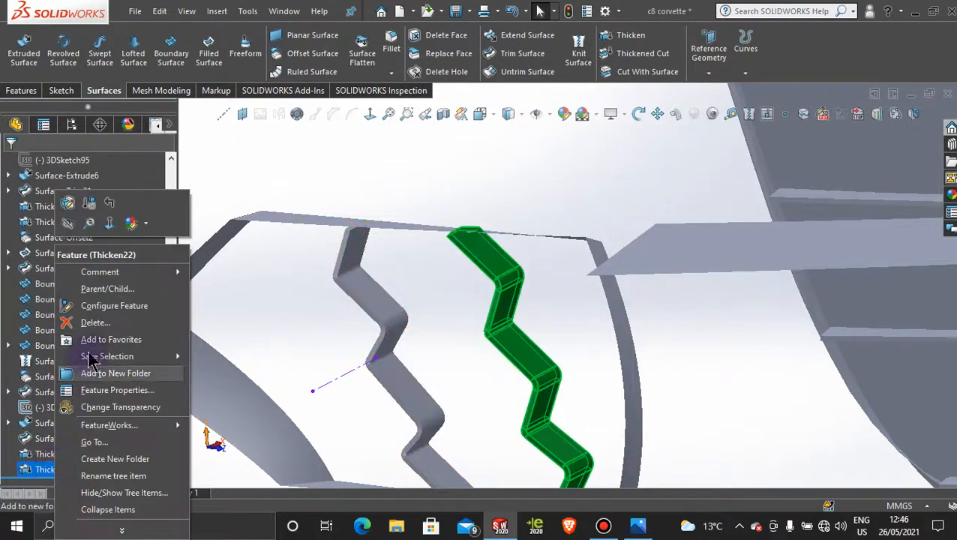
left_click(94, 322)
left_click(563, 193)
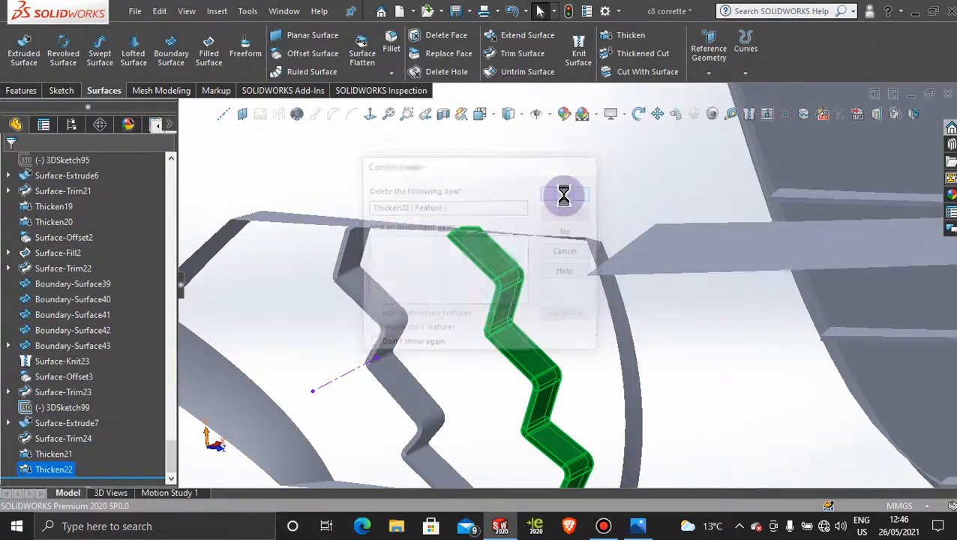
Thicken the zigzag strip nearer the curved end by 0.3 mm again, on the side facing the frame's pointed end
left_click(631, 38)
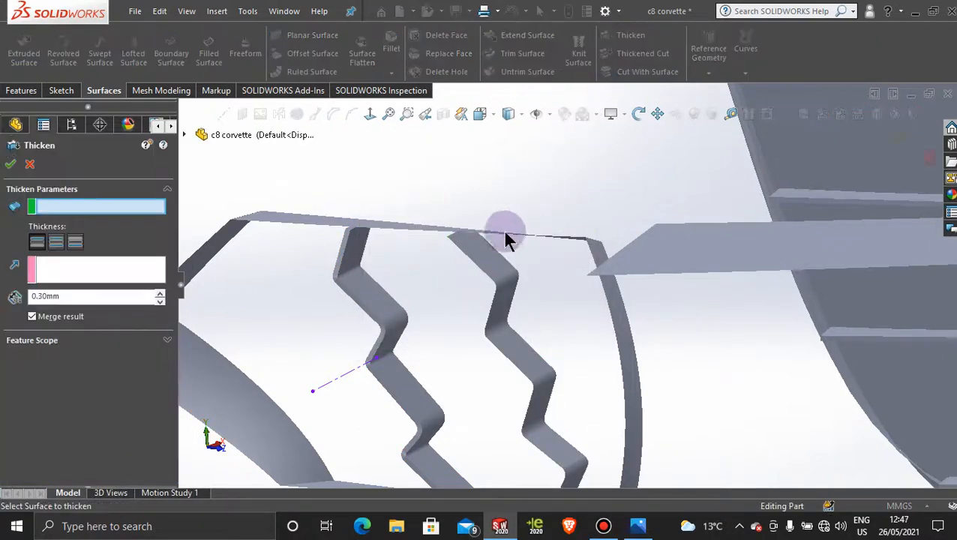
left_click(488, 266)
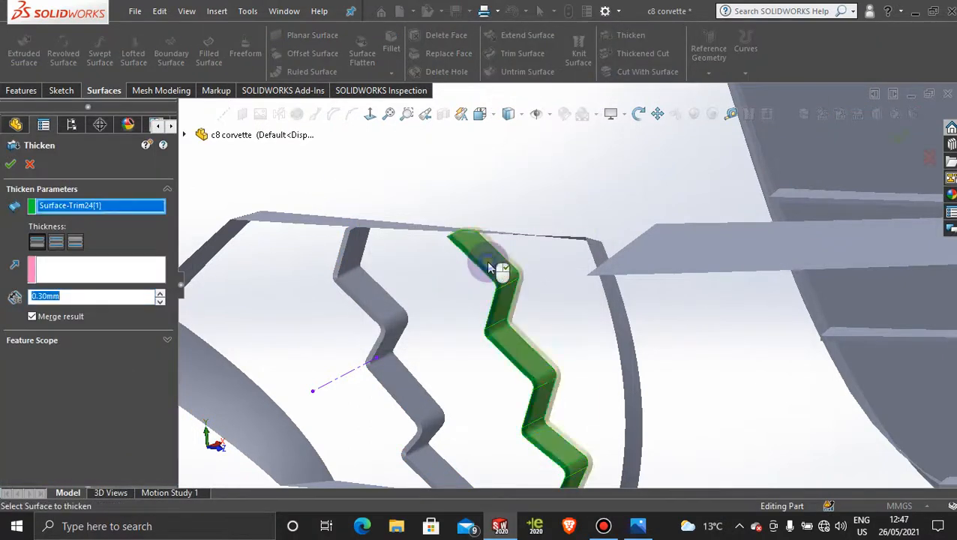
left_click(75, 242)
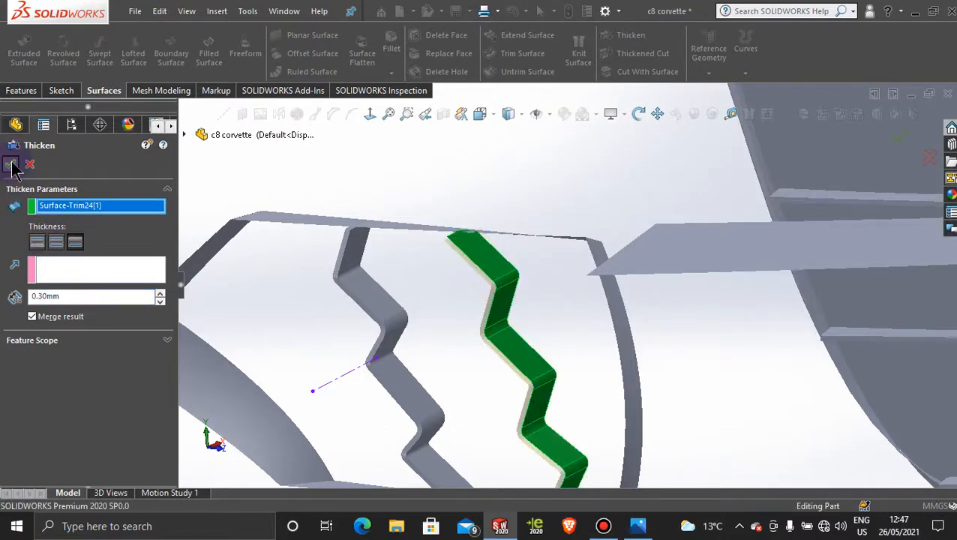
Start a new 3D sketch for geometry on the frame around the two thickened zigzag strips
scroll(486, 401, "up", 4)
middle_click_drag(508, 408, 584, 362)
scroll(528, 328, "down", 3)
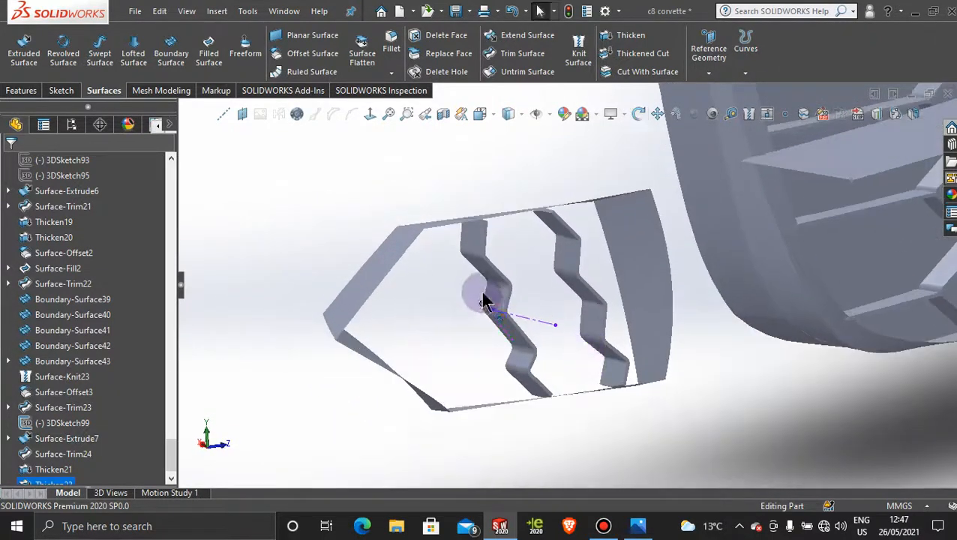
scroll(484, 302, "down", 3)
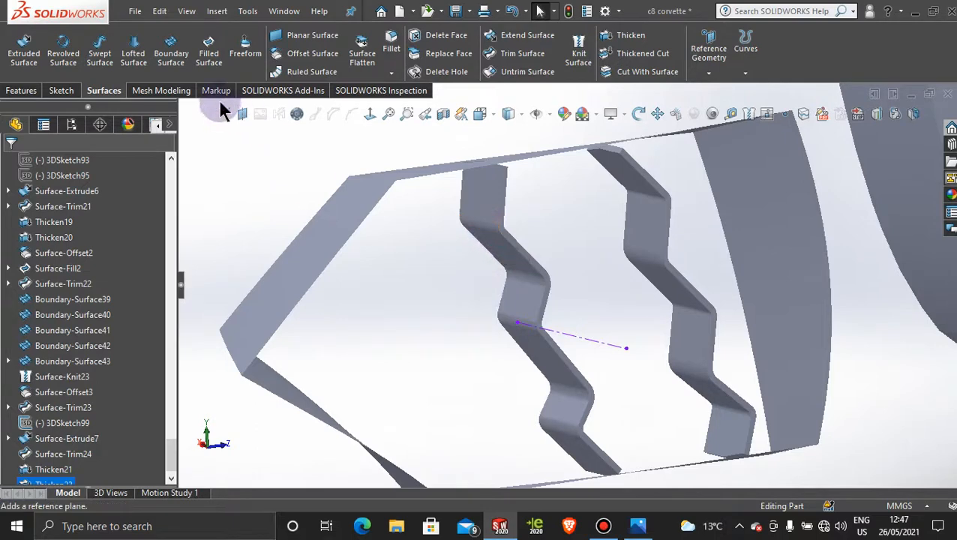
left_click(63, 91)
left_click(19, 74)
left_click(38, 106)
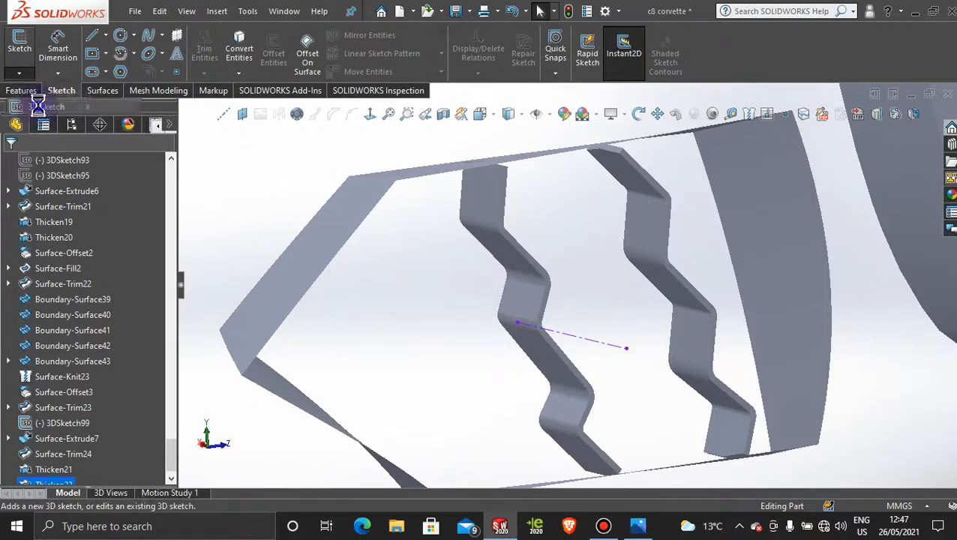
left_click(93, 37)
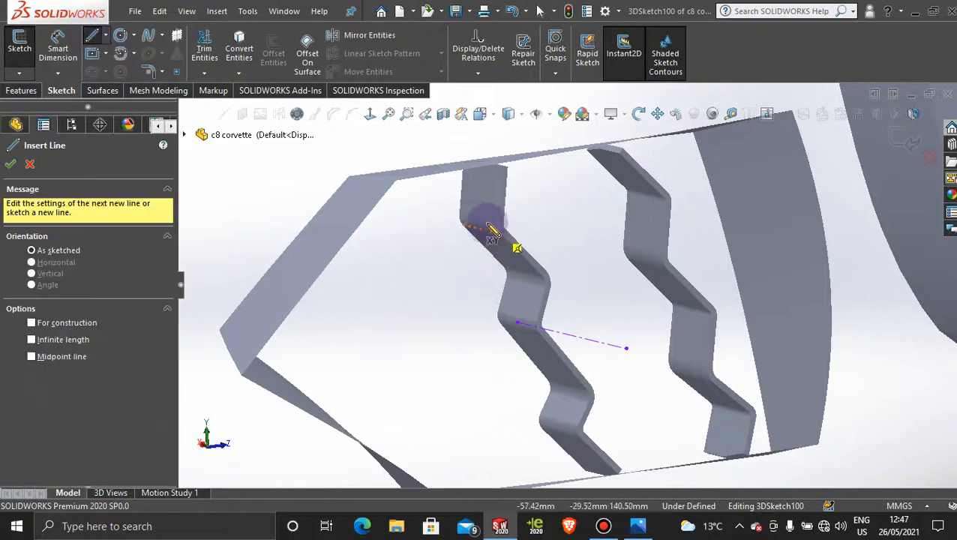
scroll(493, 234, "down", 3)
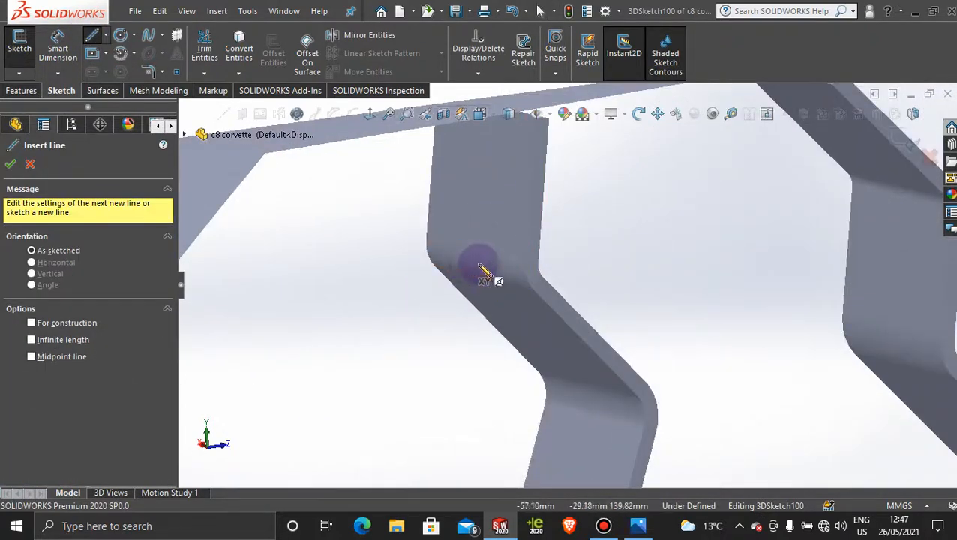
left_click(481, 229)
scroll(443, 321, "up", 4)
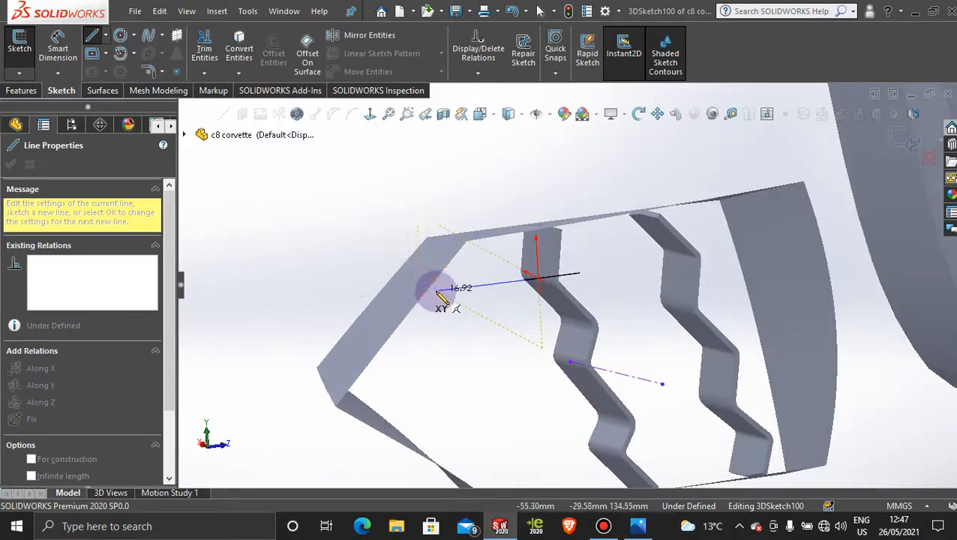
middle_click_drag(443, 298, 432, 277)
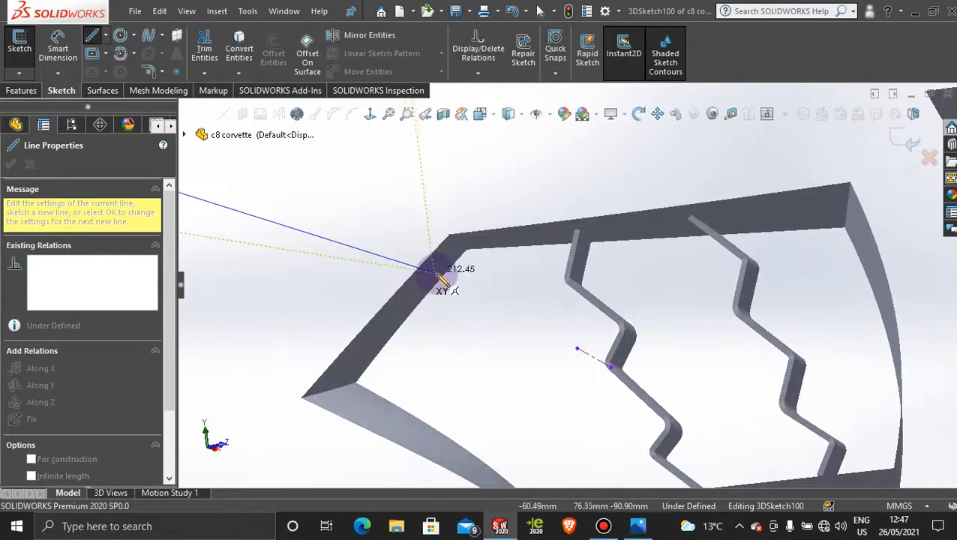
key("Escape")
key("Escape")
Place three sketch points at the frame's pointed end: one on the upper sloping face, two along the lower curved face
mouse_move(506, 348)
middle_mouse_down()
mouse_move(506, 288)
mouse_move(550, 345)
mouse_move(553, 335)
mouse_move(487, 282)
mouse_move(524, 350)
mouse_move(513, 339)
middle_mouse_up()
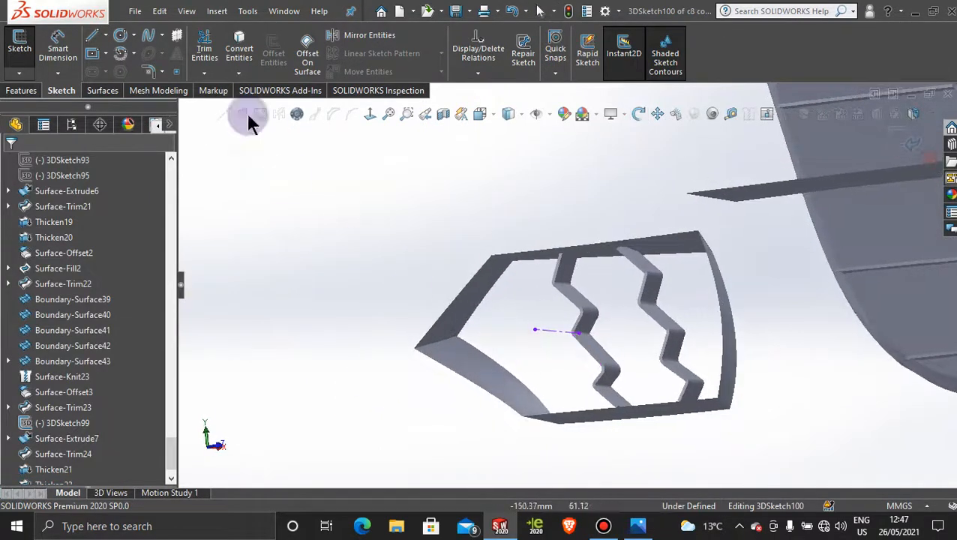
left_click(177, 72)
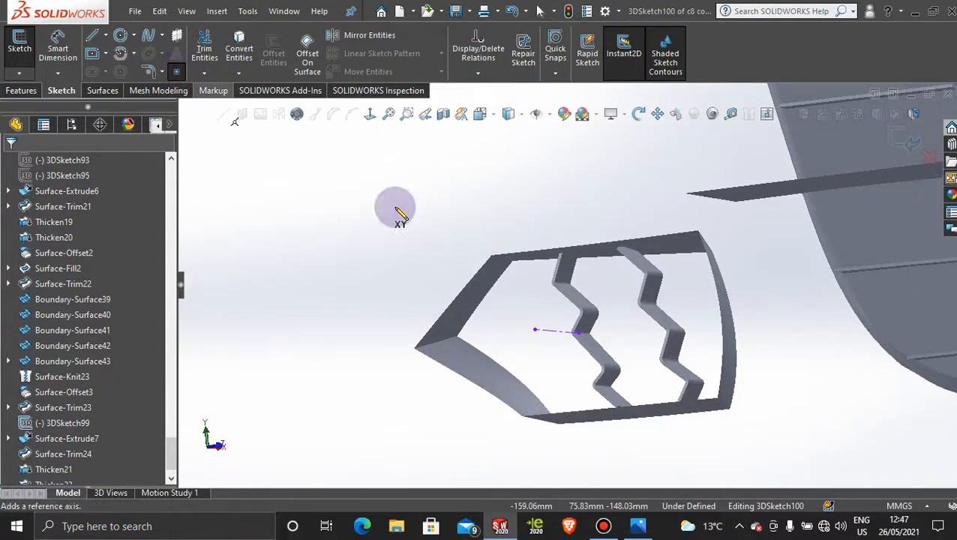
left_click(486, 280)
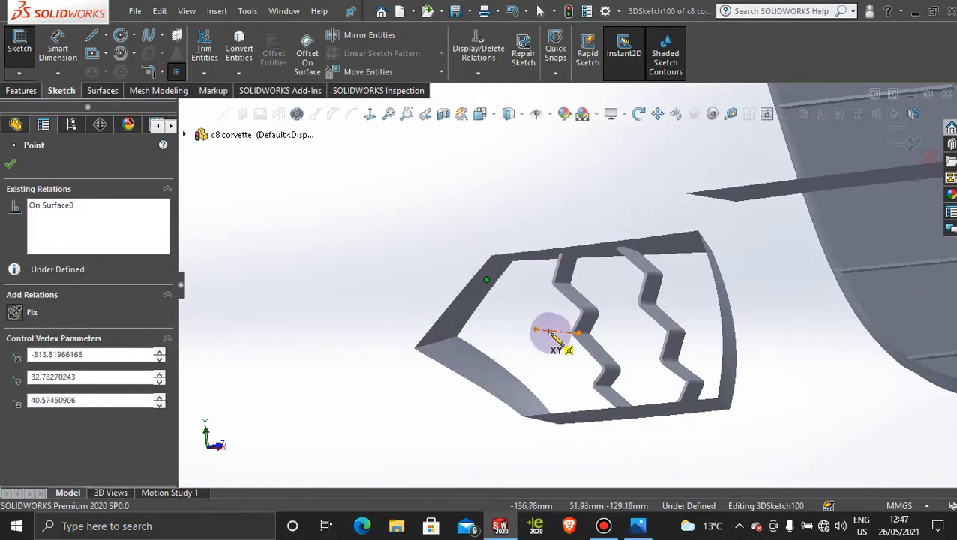
mouse_move(534, 342)
middle_mouse_down()
mouse_move(562, 374)
mouse_move(534, 347)
mouse_move(561, 345)
middle_mouse_up()
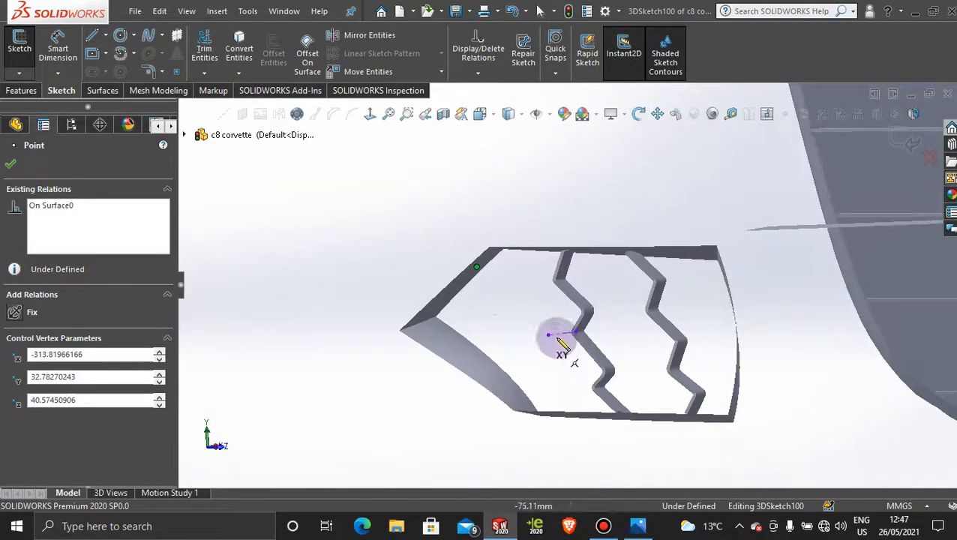
left_click(435, 335)
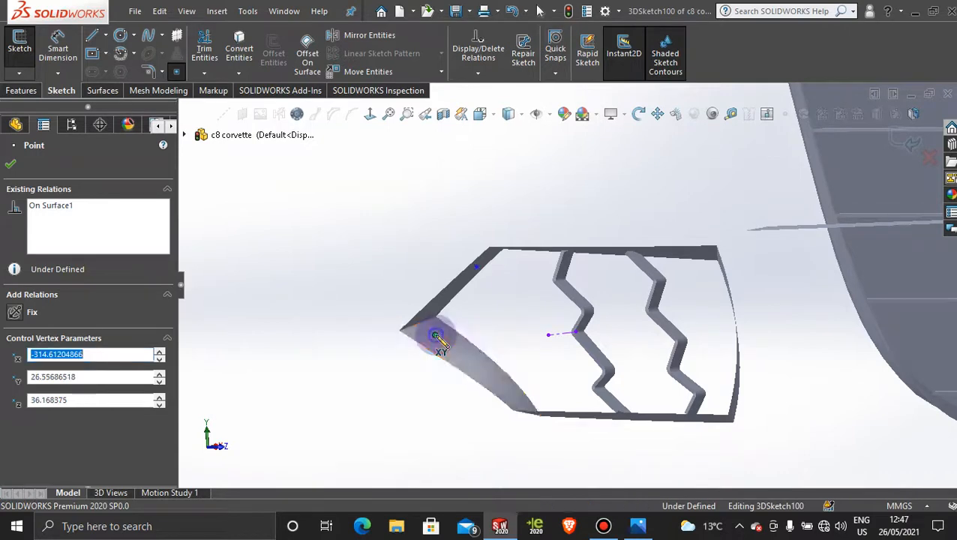
left_click(501, 384)
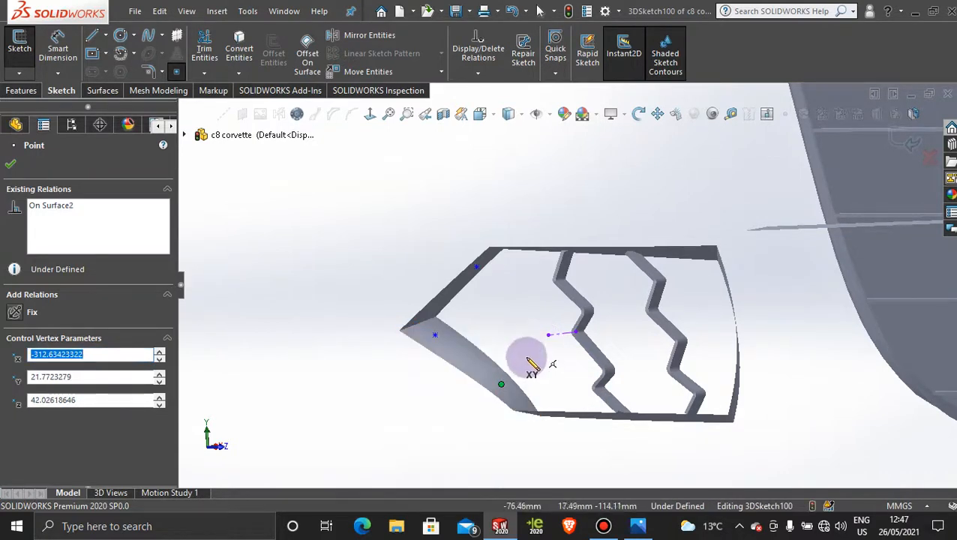
Place three sketch points spaced from top to bottom on the frame's curved end face opposite the pointed end
mouse_move(530, 363)
middle_mouse_down()
mouse_move(518, 348)
mouse_move(562, 355)
mouse_move(694, 307)
middle_mouse_up()
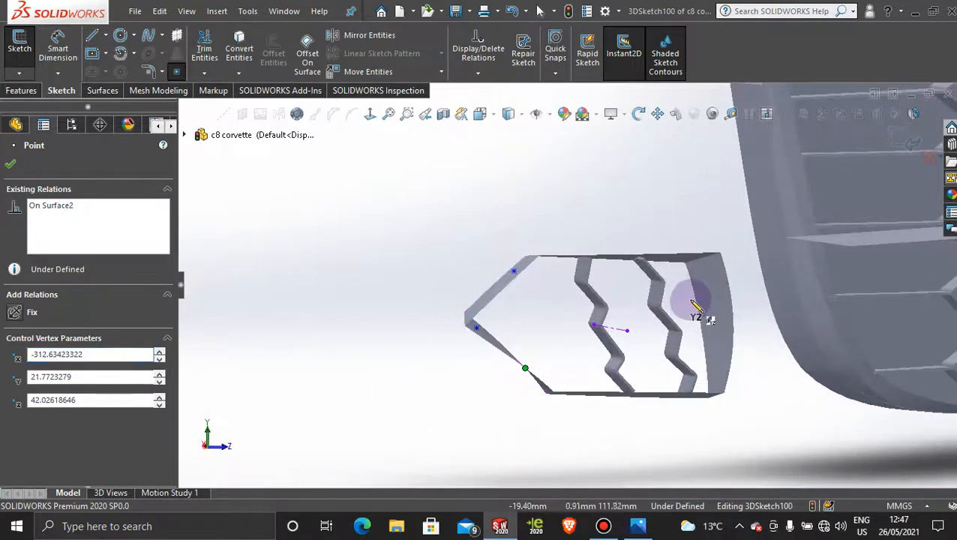
left_click(709, 278)
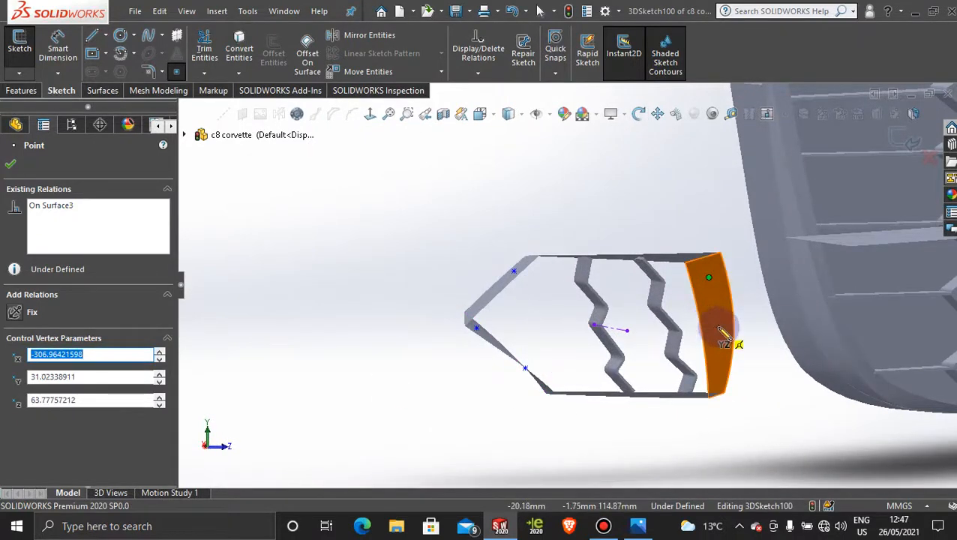
left_click(719, 327)
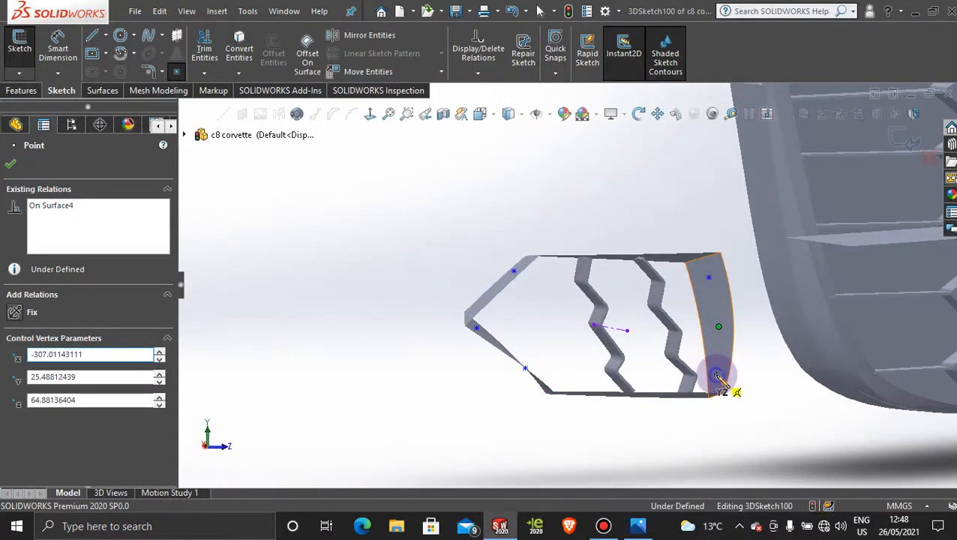
left_click(717, 375)
key("Escape")
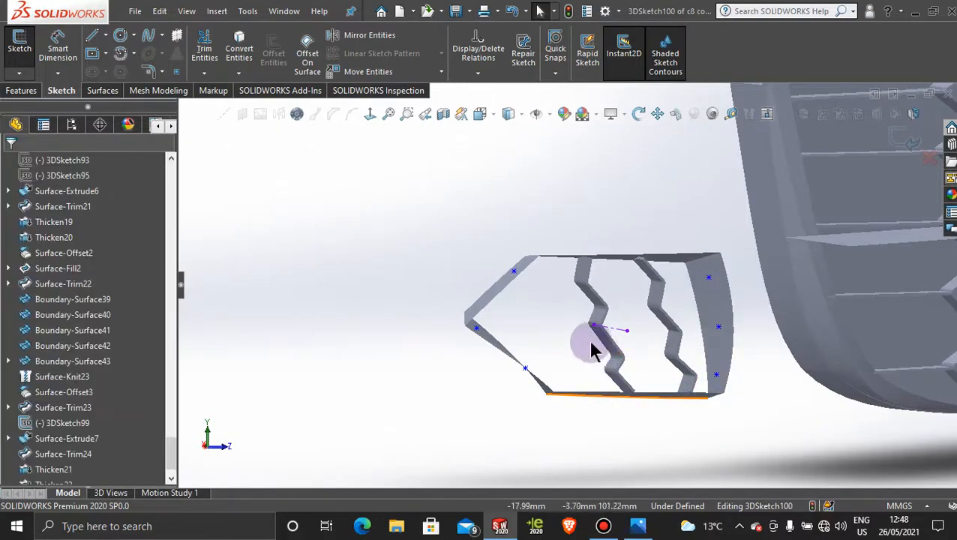
Select the sketch point nearest the tip on the frame's lower curved face and examine its placement relative to the frame and strips
mouse_move(594, 342)
middle_mouse_down()
mouse_move(486, 329)
mouse_move(579, 347)
mouse_move(640, 375)
mouse_move(656, 366)
mouse_move(640, 374)
mouse_move(545, 323)
mouse_move(627, 372)
middle_mouse_up()
scroll(626, 372, "down", 5)
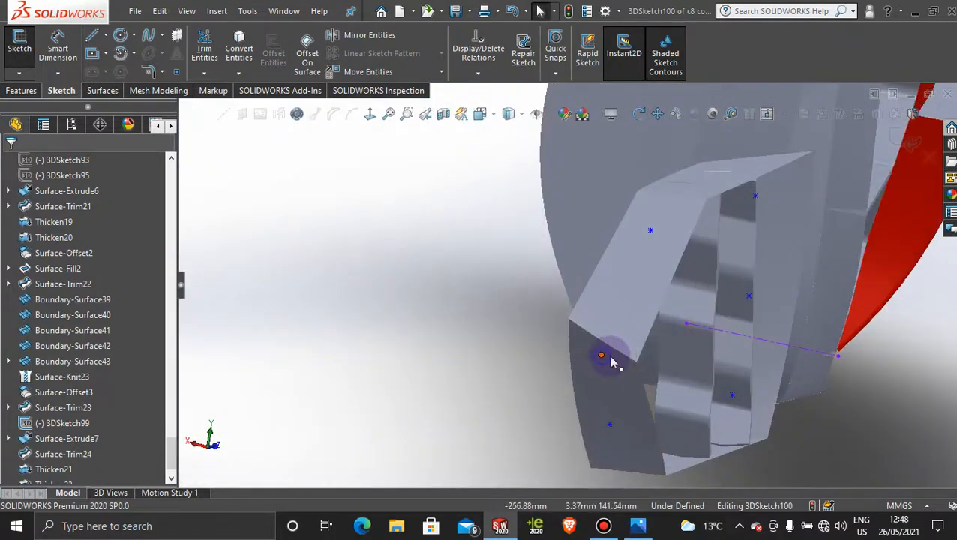
left_click(610, 359)
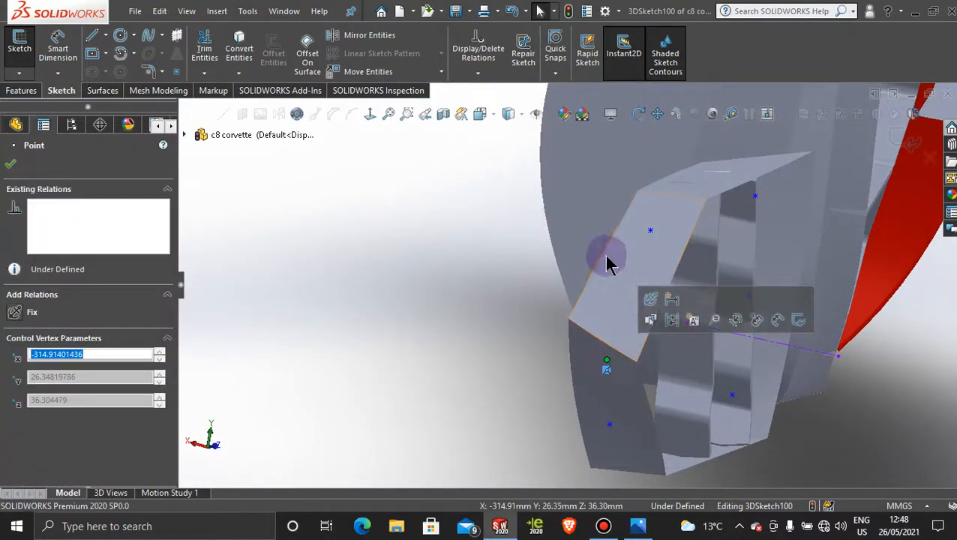
scroll(557, 294, "up", 3)
middle_click_drag(527, 312, 354, 307)
scroll(479, 314, "down", 4)
scroll(478, 315, "up", 5)
scroll(353, 262, "down", 8)
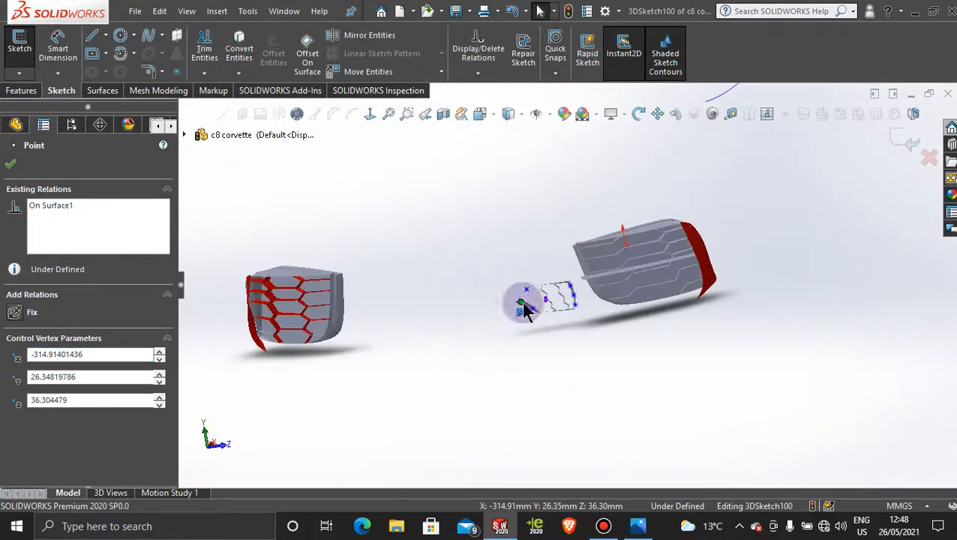
middle_click_drag(552, 303, 529, 316)
scroll(528, 315, "down", 6)
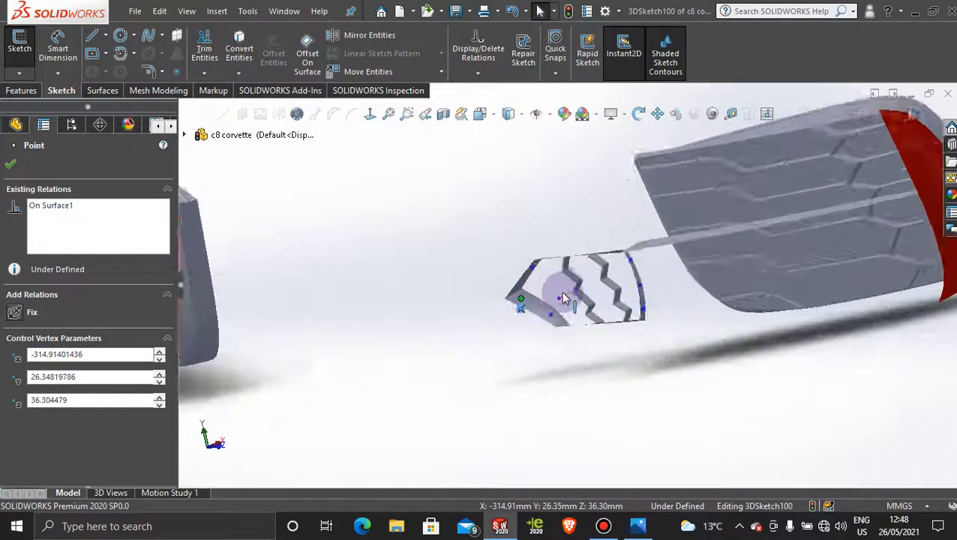
mouse_move(539, 258)
middle_mouse_down()
mouse_move(555, 256)
mouse_move(555, 179)
mouse_move(593, 187)
mouse_move(602, 235)
mouse_move(609, 216)
middle_mouse_up()
scroll(608, 221, "down", 5)
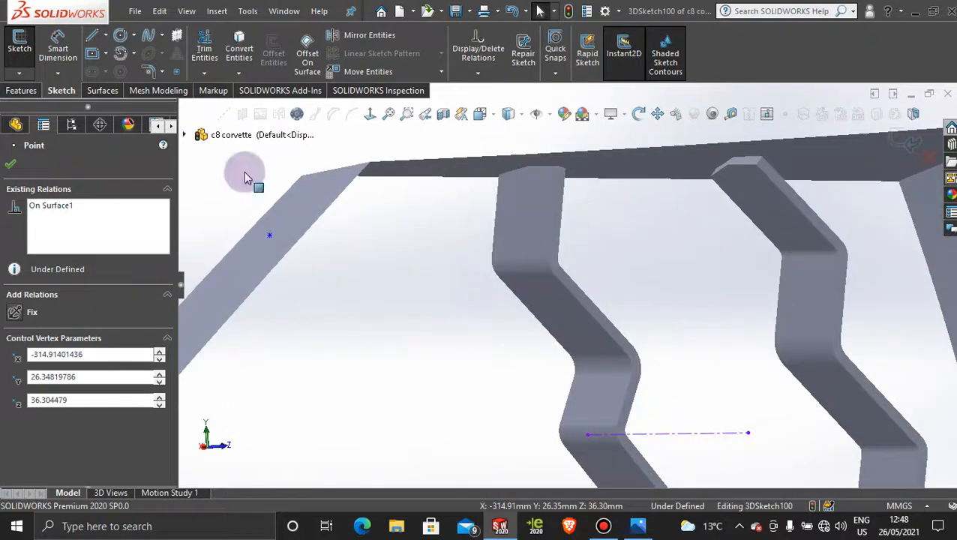
Try a line from the upper bend of the zigzag strip nearer the pointed end to the point on the frame's upper sloping face
left_click(91, 38)
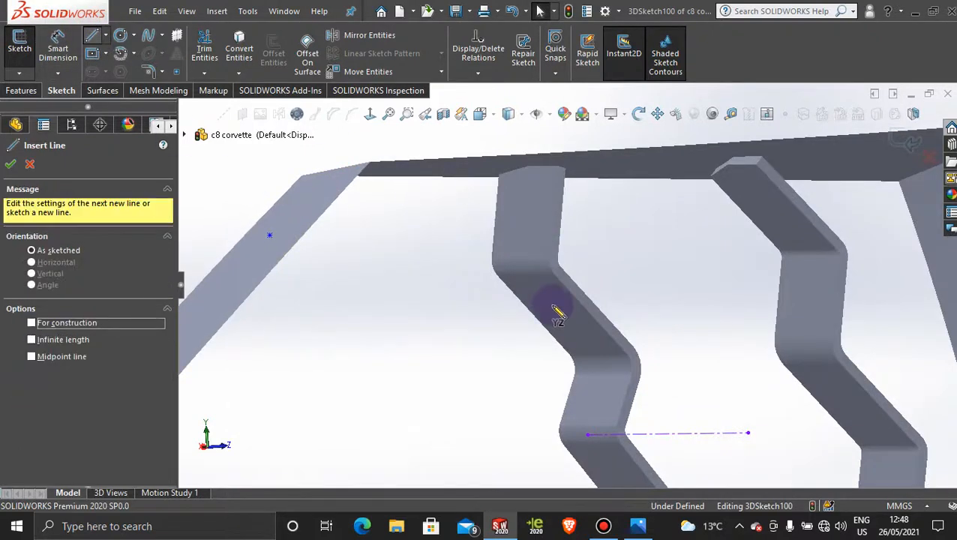
left_click(517, 267)
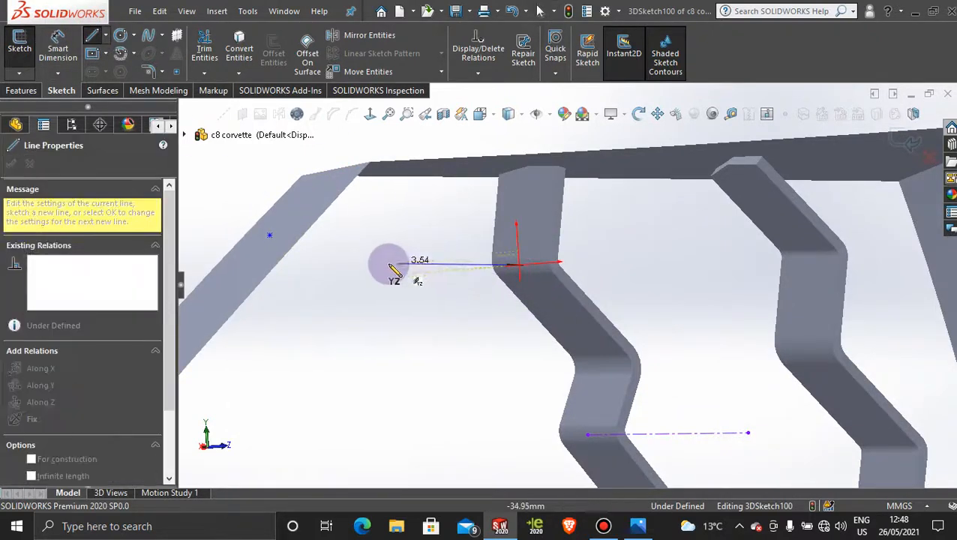
left_click(270, 236)
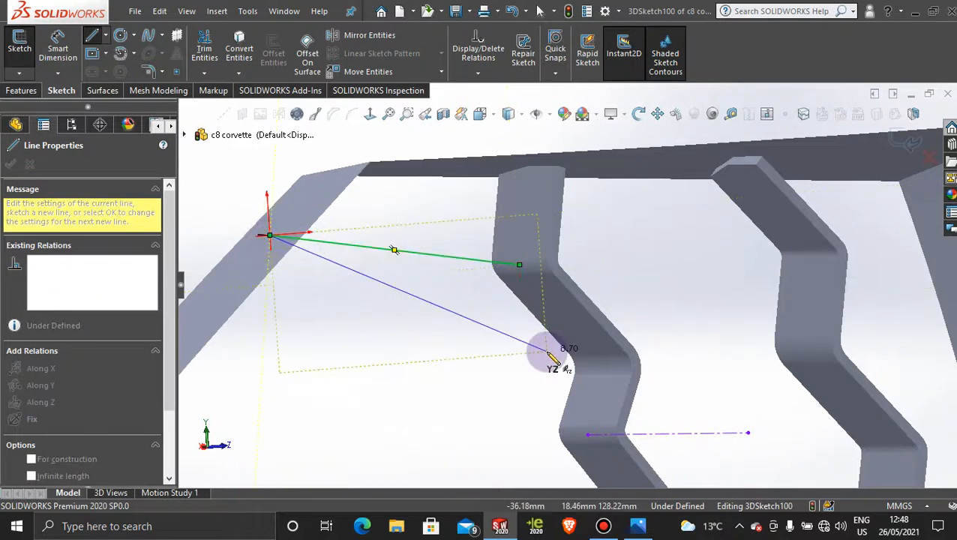
key("Escape")
middle_click_drag(550, 356, 513, 255)
key("ctrl+z")
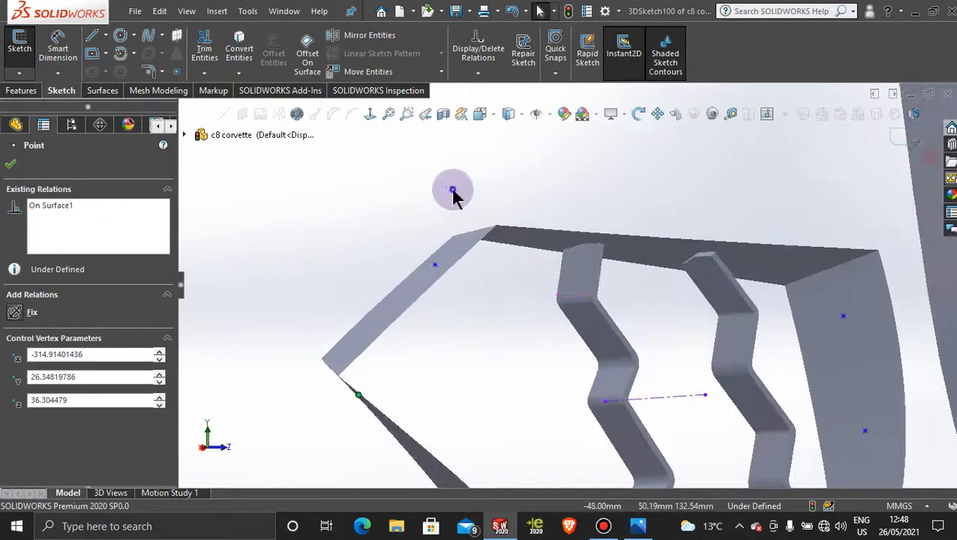
Place three sketch points on the bends facing the pointed end of the nearer zigzag strip: upper, middle and lower
left_click(453, 192)
left_click(176, 72)
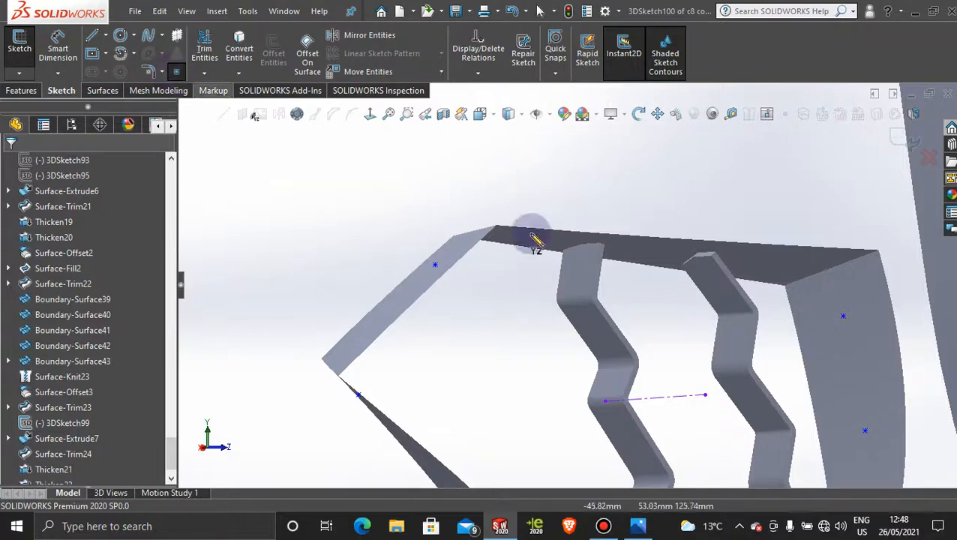
scroll(592, 319, "down", 3)
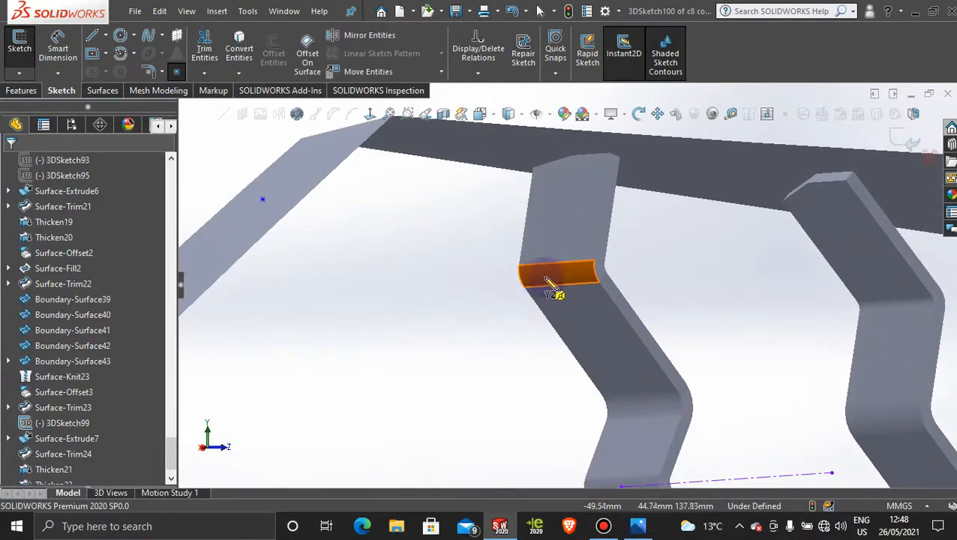
left_click(559, 307)
scroll(577, 345, "up", 5)
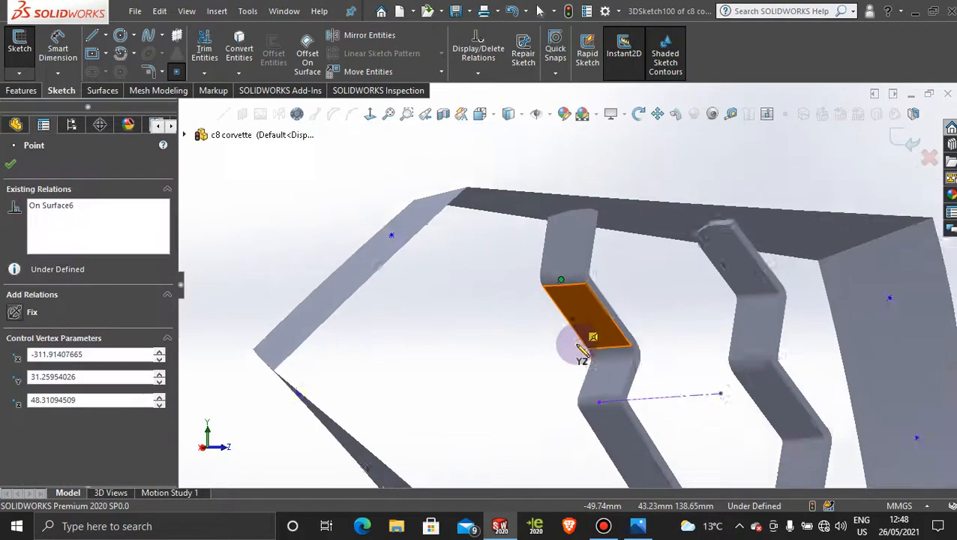
scroll(577, 351, "down", 6)
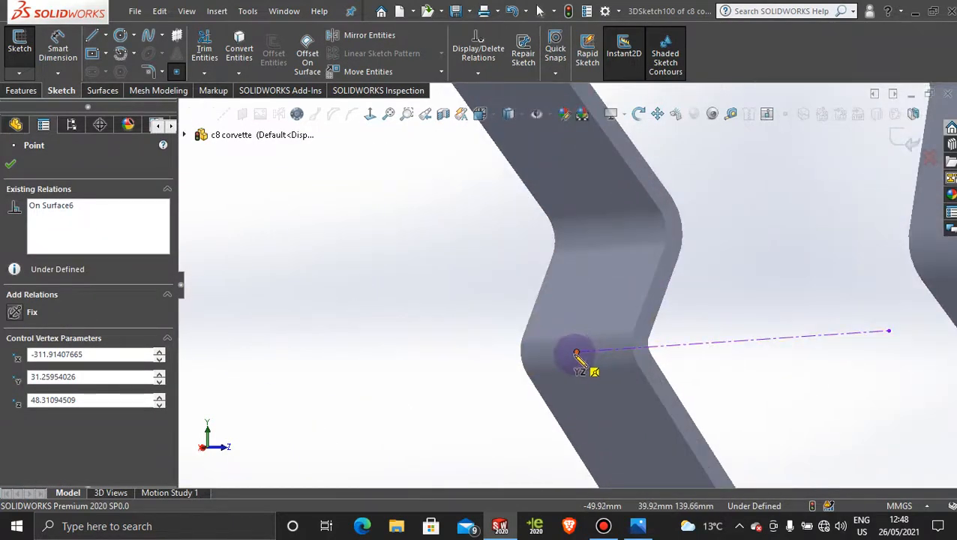
left_click(570, 354)
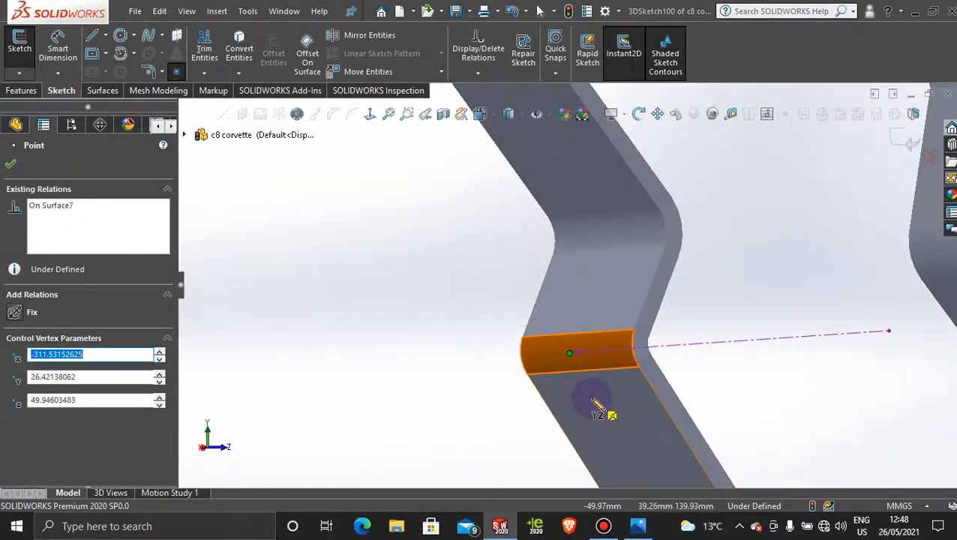
scroll(586, 405, "up", 5)
scroll(600, 383, "down", 6)
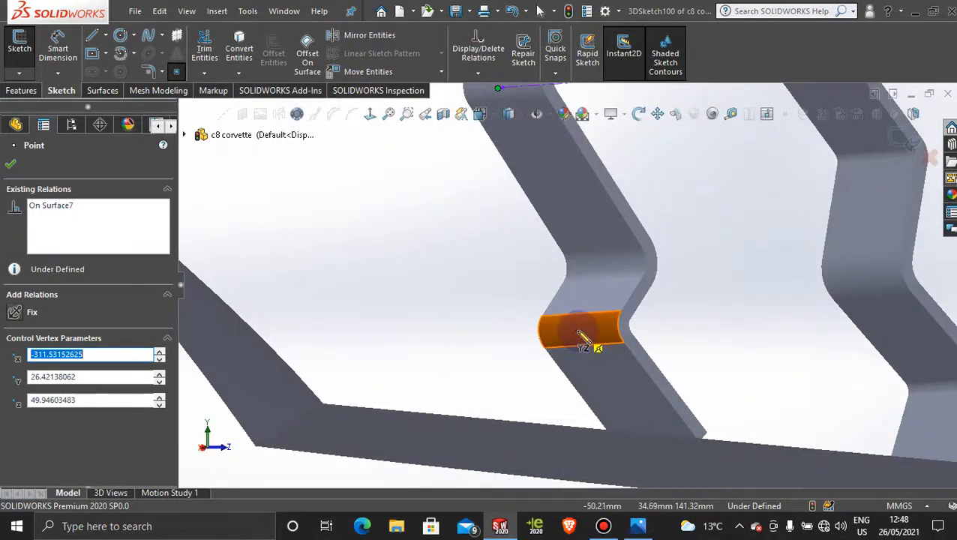
left_click(582, 336)
scroll(619, 388, "up", 5)
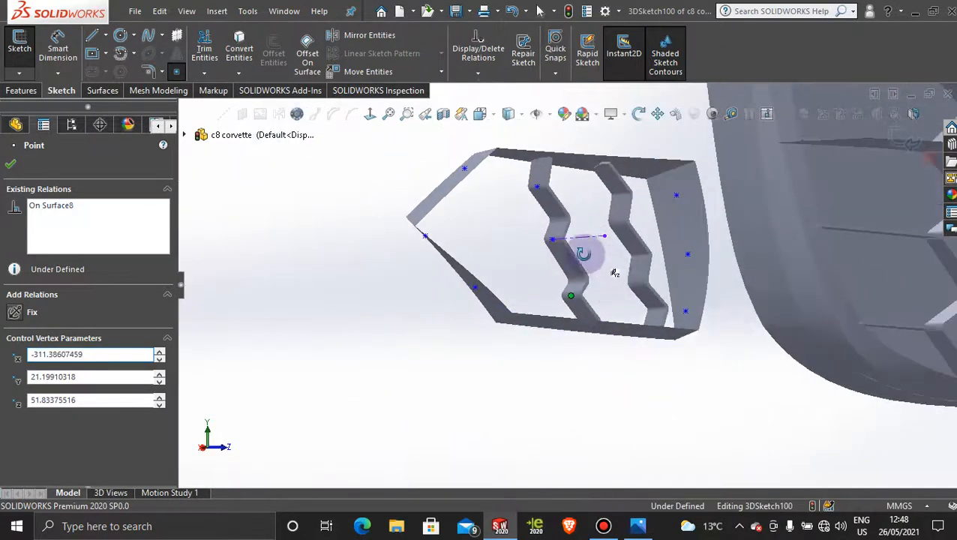
Place three sketch points on the bends facing the frame's curved end of the other zigzag strip, from upper to lower
middle_click_drag(582, 253, 662, 196)
scroll(626, 247, "down", 5)
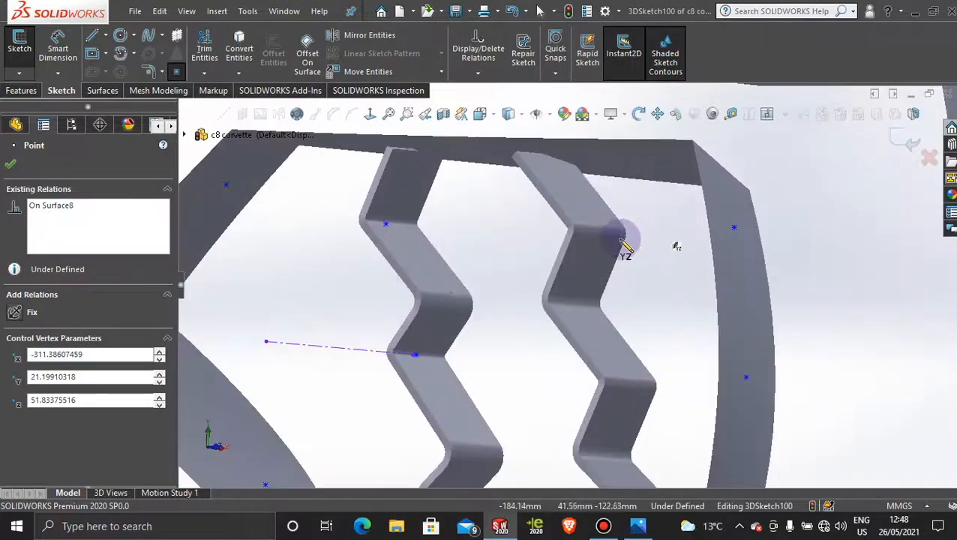
scroll(625, 248, "down", 3)
left_click(609, 246)
scroll(632, 346, "up", 5)
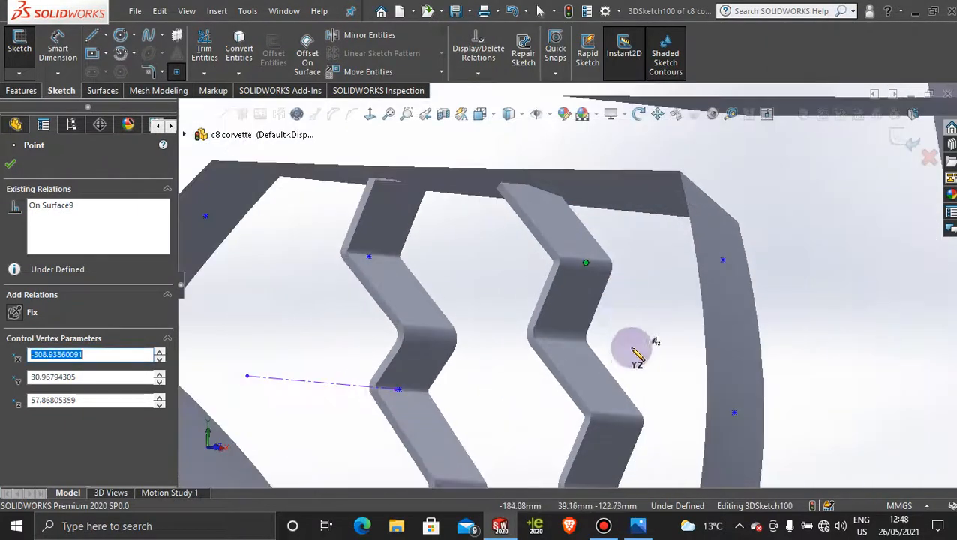
scroll(614, 386, "down", 3)
scroll(613, 387, "down", 3)
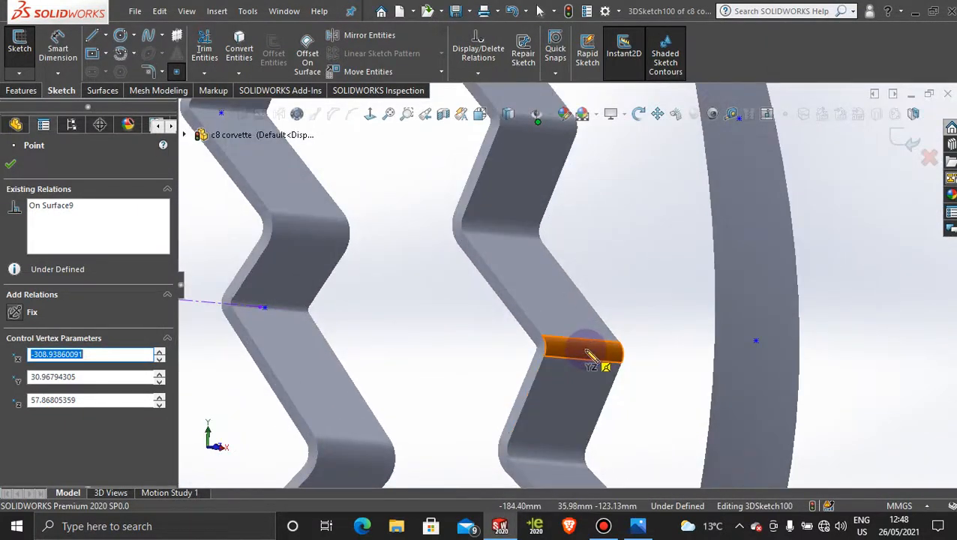
left_click(587, 351)
scroll(609, 424, "up", 5)
scroll(600, 412, "down", 5)
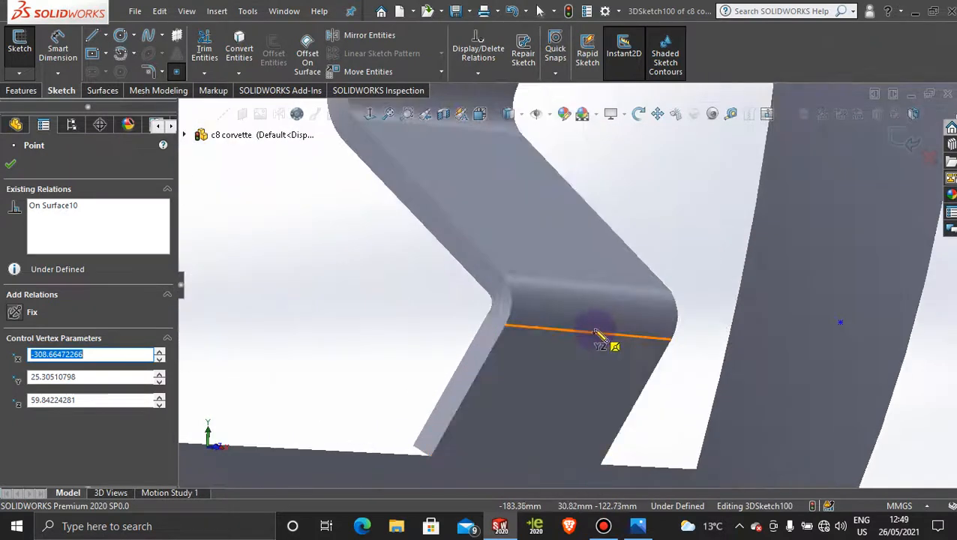
left_click(598, 305)
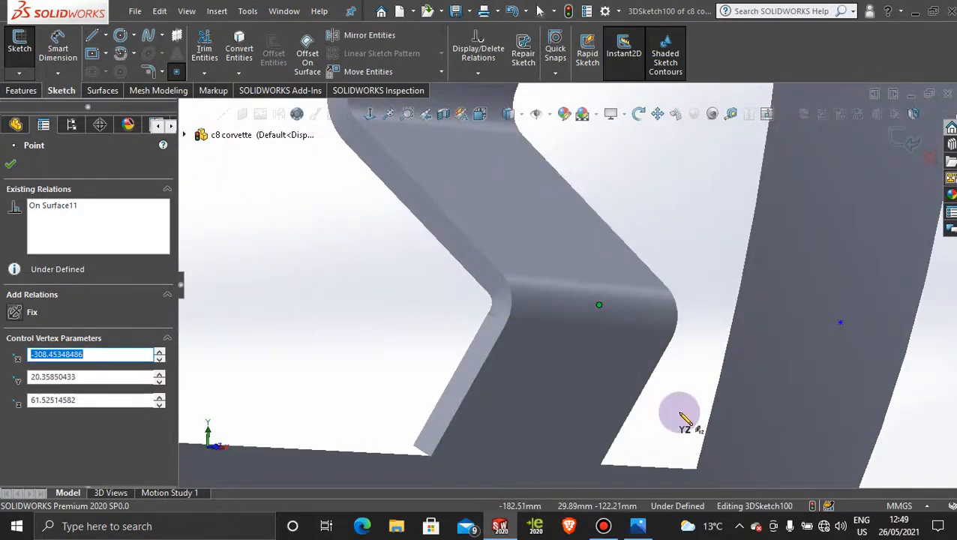
key("Escape")
Draw a line from the upper bend point of the strip nearer the tip to the point on the frame's upper sloping face
scroll(581, 358, "up", 8)
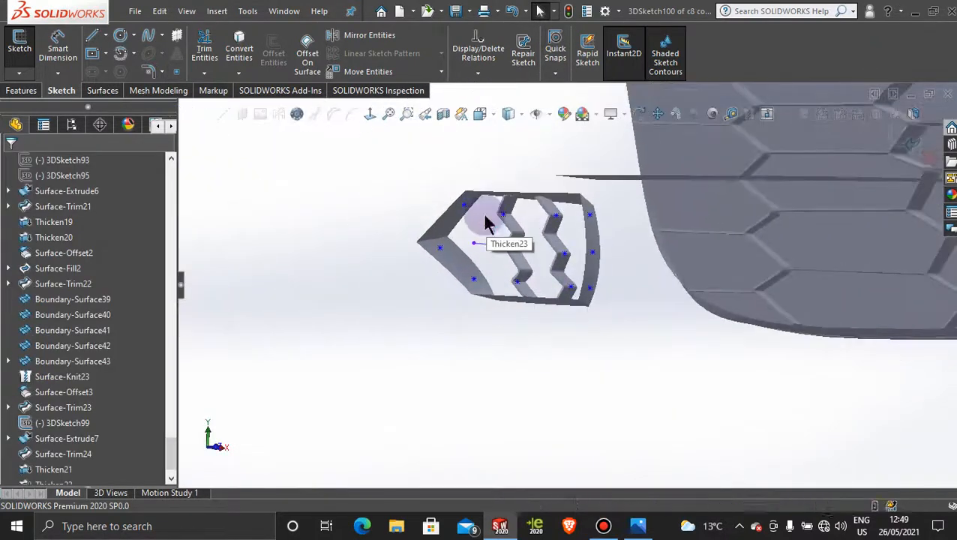
middle_click_drag(486, 222, 552, 260)
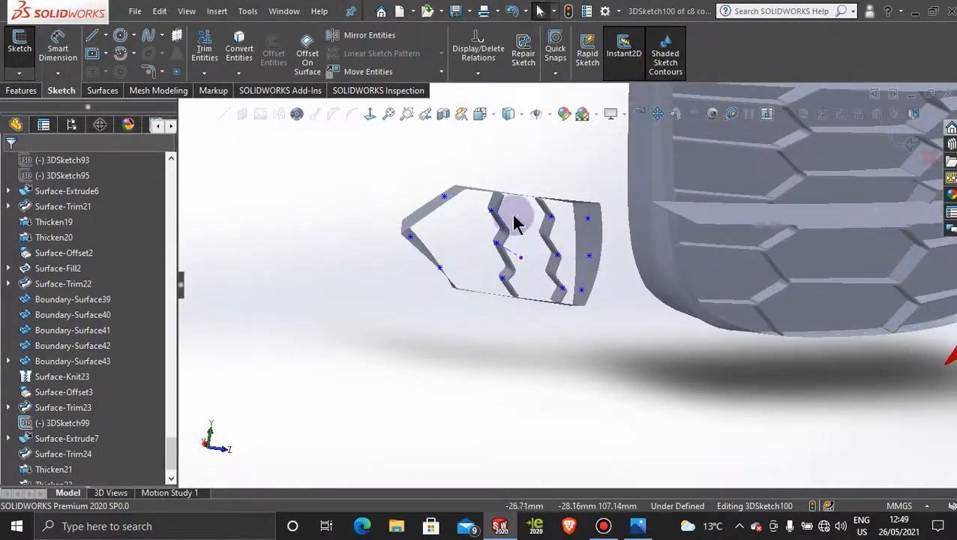
scroll(514, 223, "down", 4)
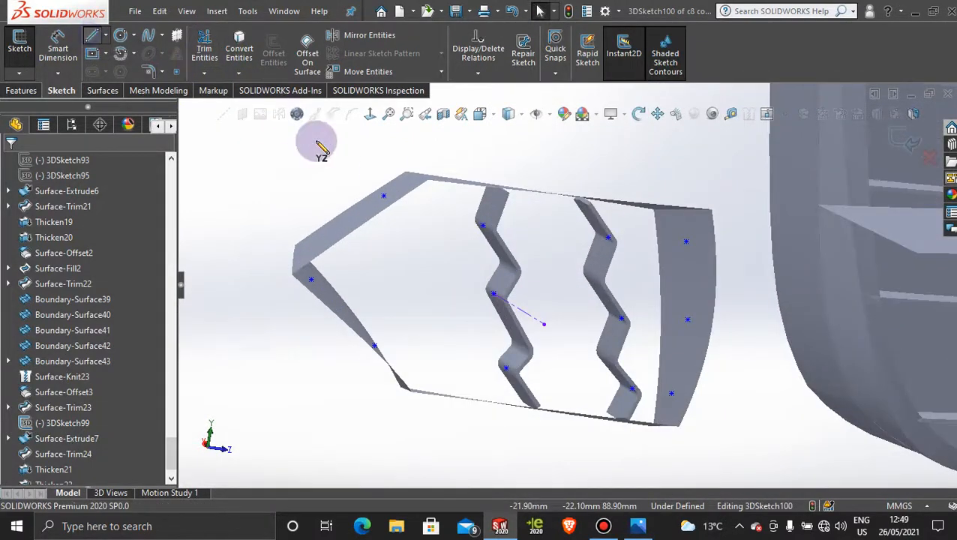
scroll(442, 194, "down", 3)
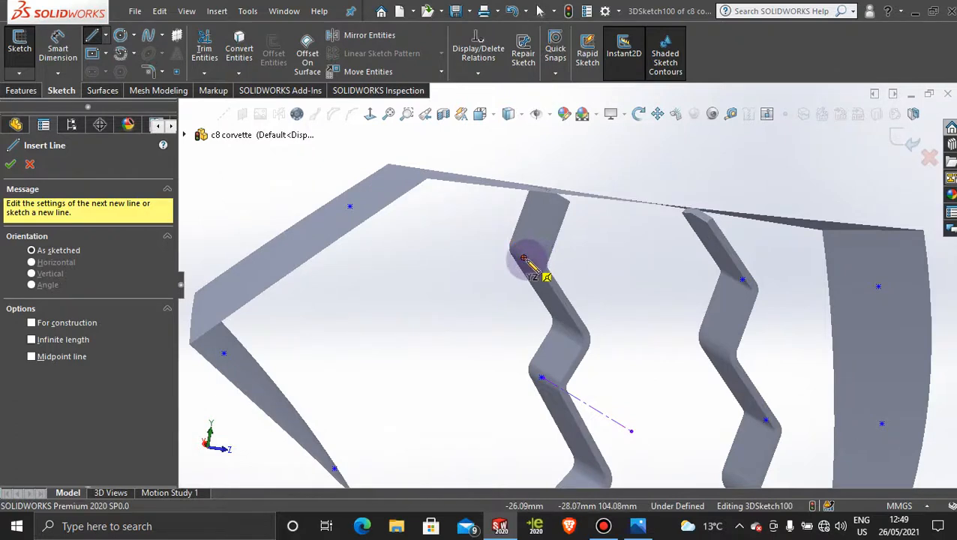
left_click(523, 258)
left_click(351, 206)
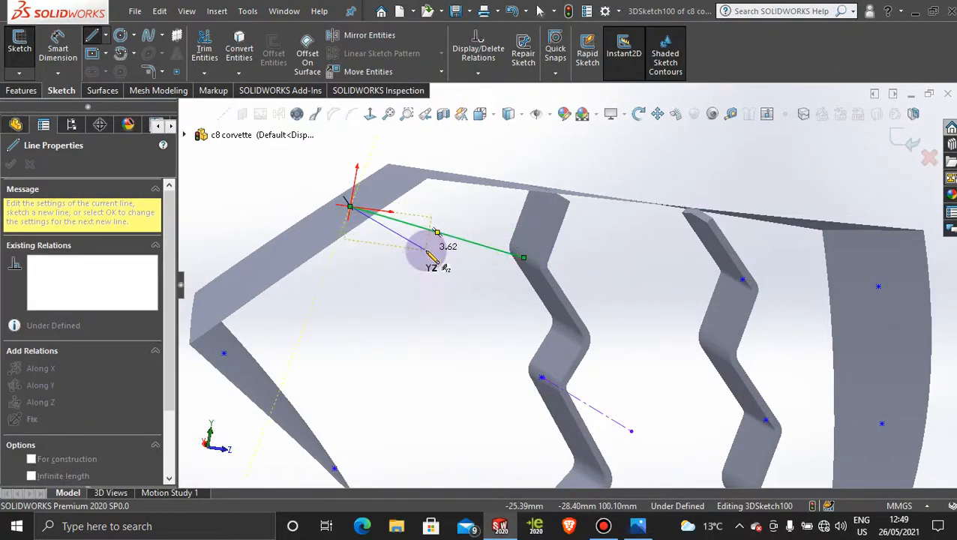
key("Escape")
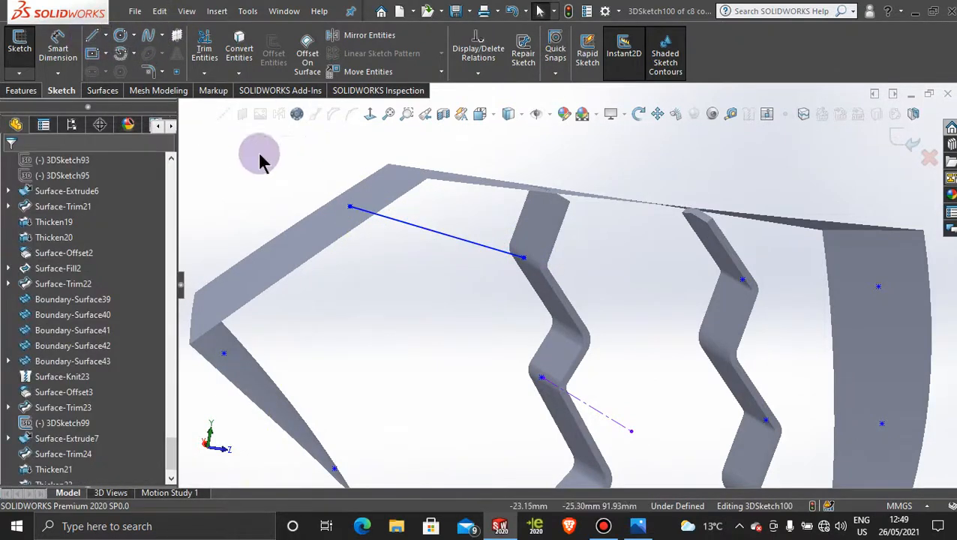
left_click(615, 531)
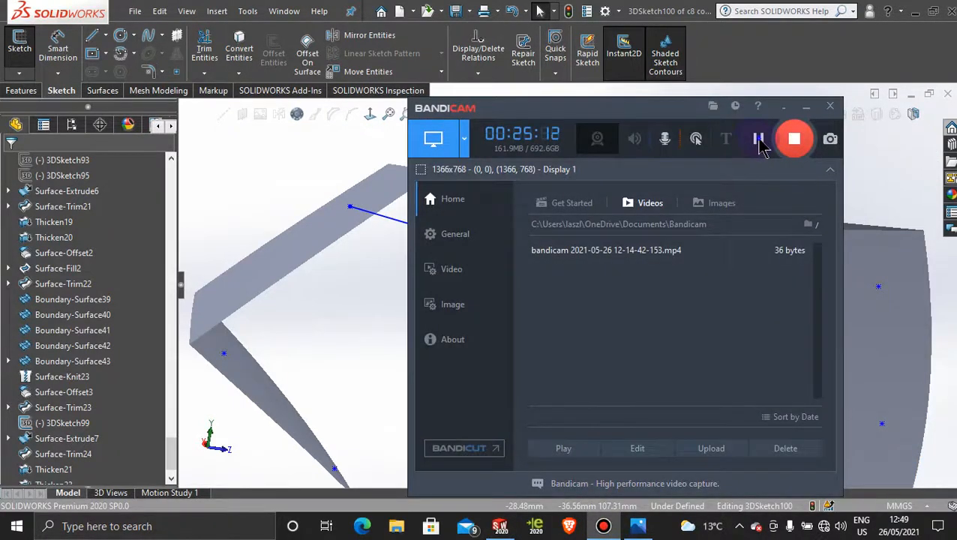
left_click(759, 139)
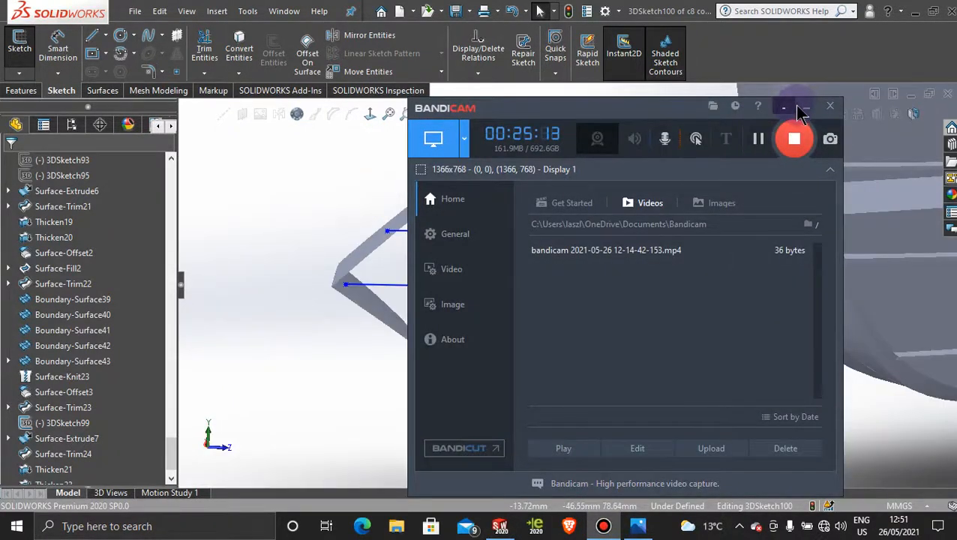
left_click(804, 107)
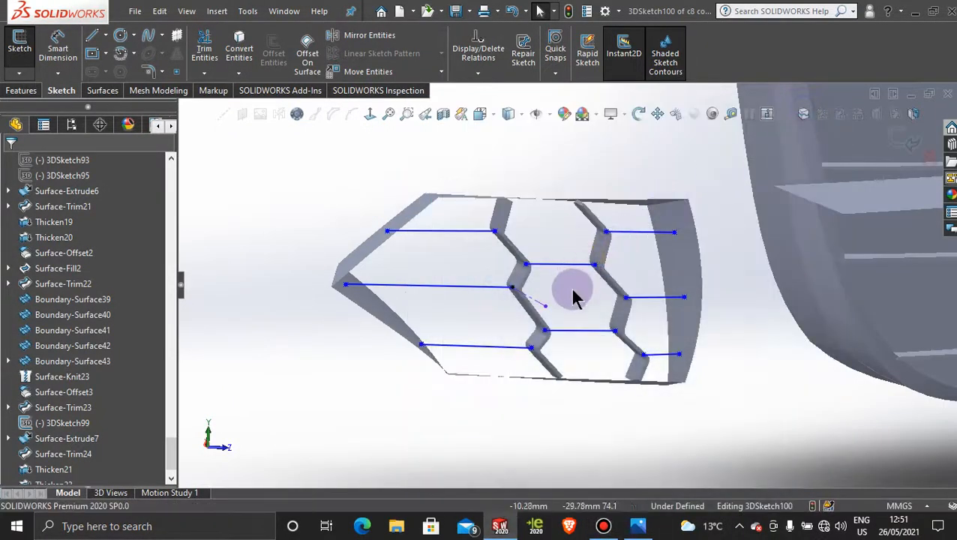
Check the connecting lines between the zigzag strips and the frame and exit the 3D sketch
scroll(663, 344, "down", 4)
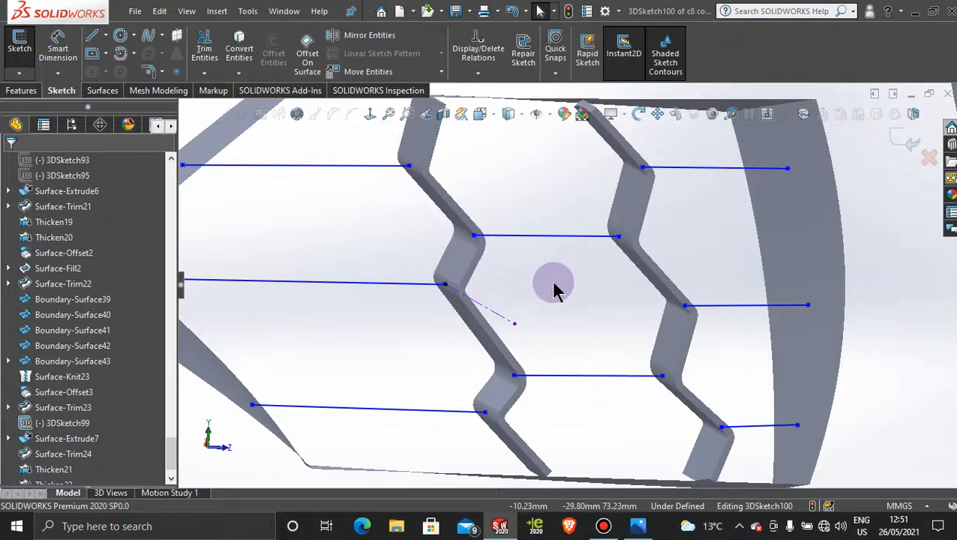
scroll(553, 289, "up", 5)
middle_click_drag(551, 288, 506, 288)
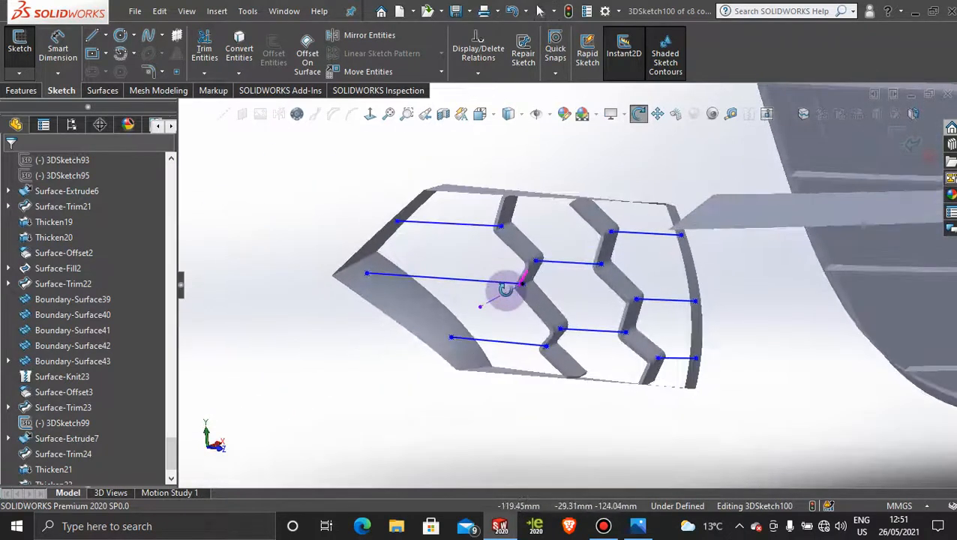
scroll(564, 291, "up", 2)
middle_click_drag(566, 290, 548, 297)
scroll(538, 276, "down", 2)
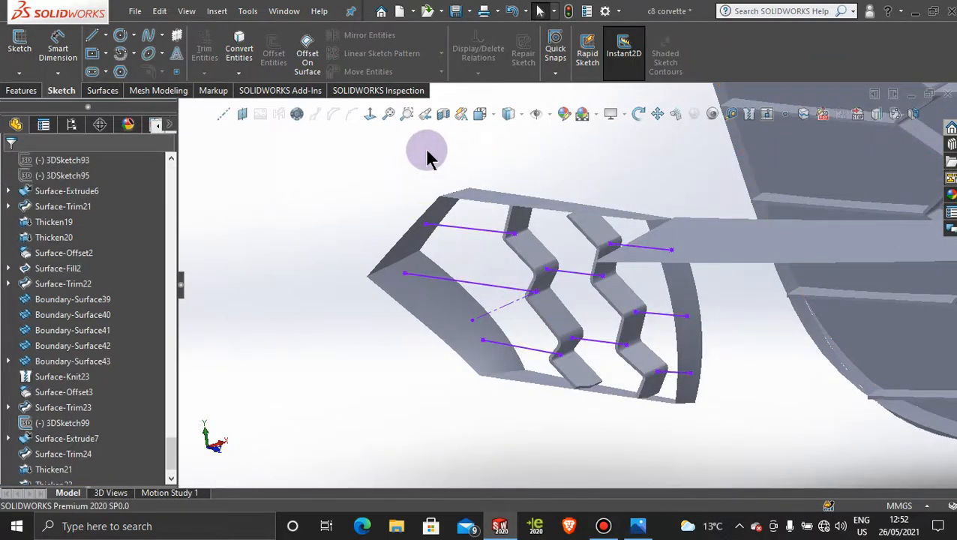
Start a surface extrusion of the eight connecting lines as selected contours, using the dash-dot construction line as its direction
left_click(103, 91)
left_click(456, 285)
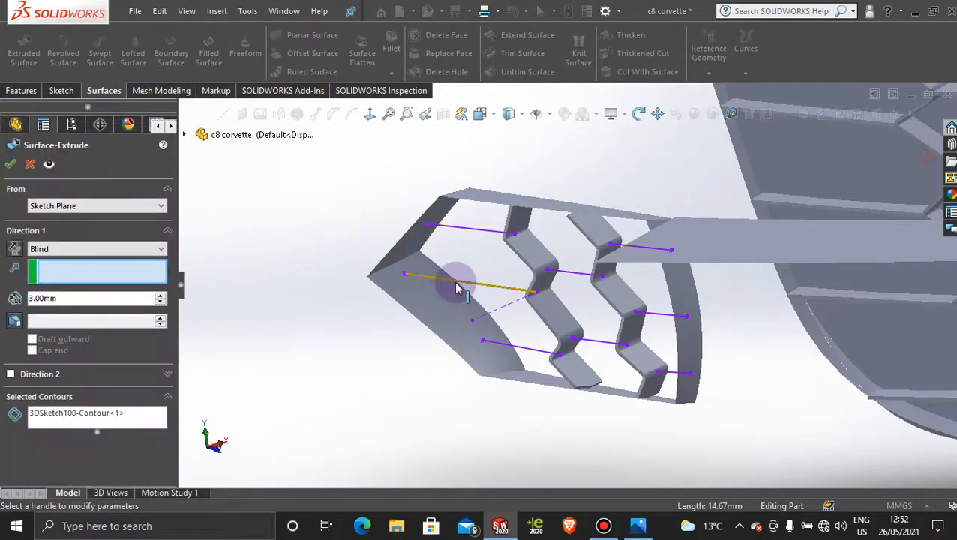
left_click(111, 420)
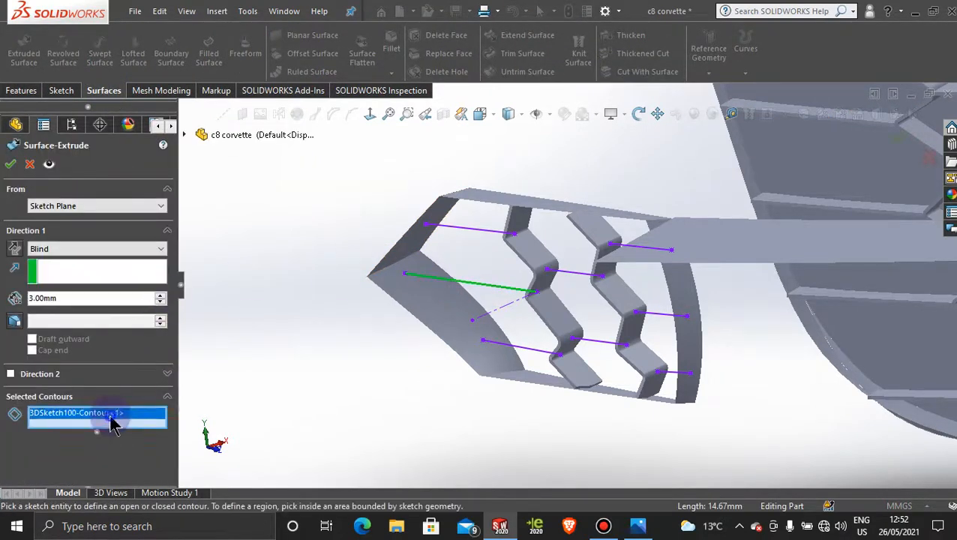
left_click(467, 227)
left_click(564, 349)
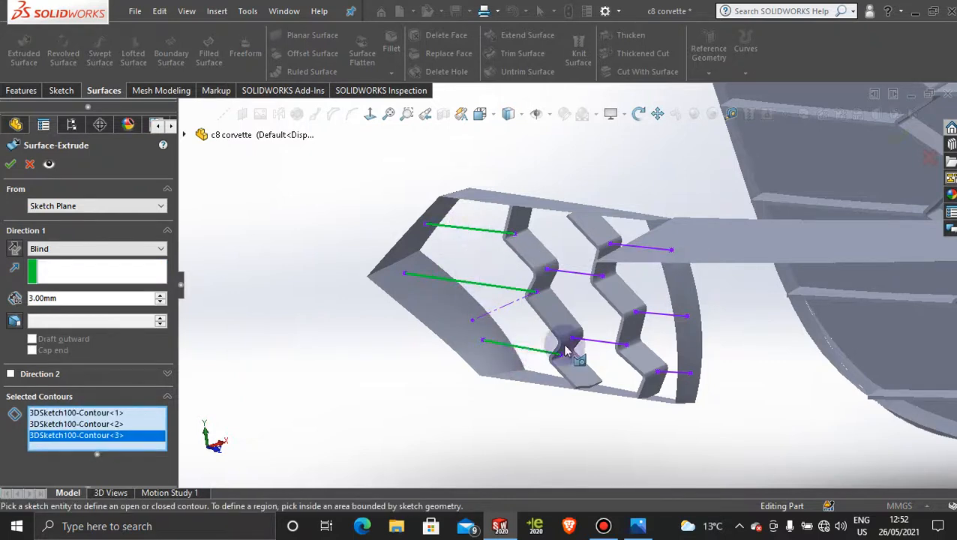
left_click(590, 345)
left_click(576, 282)
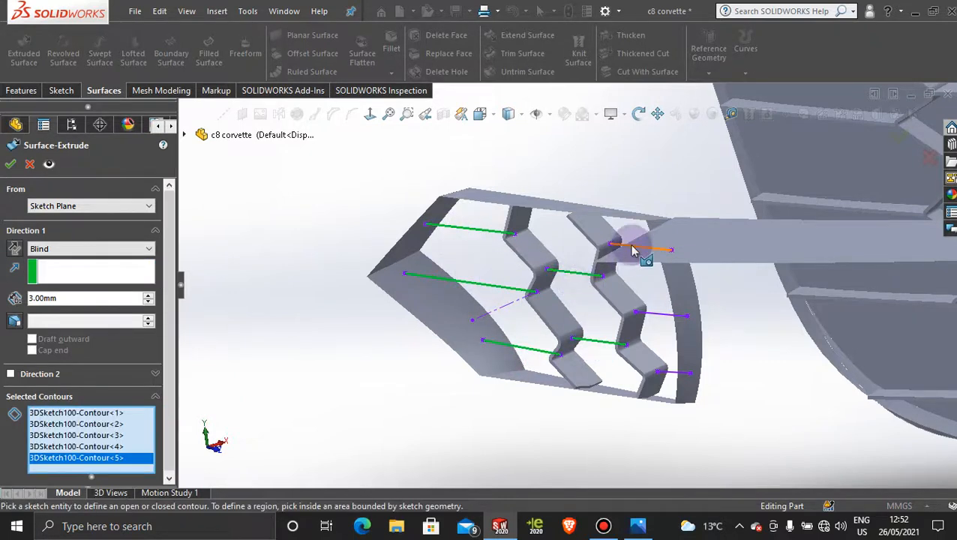
left_click(634, 248)
left_click(667, 319)
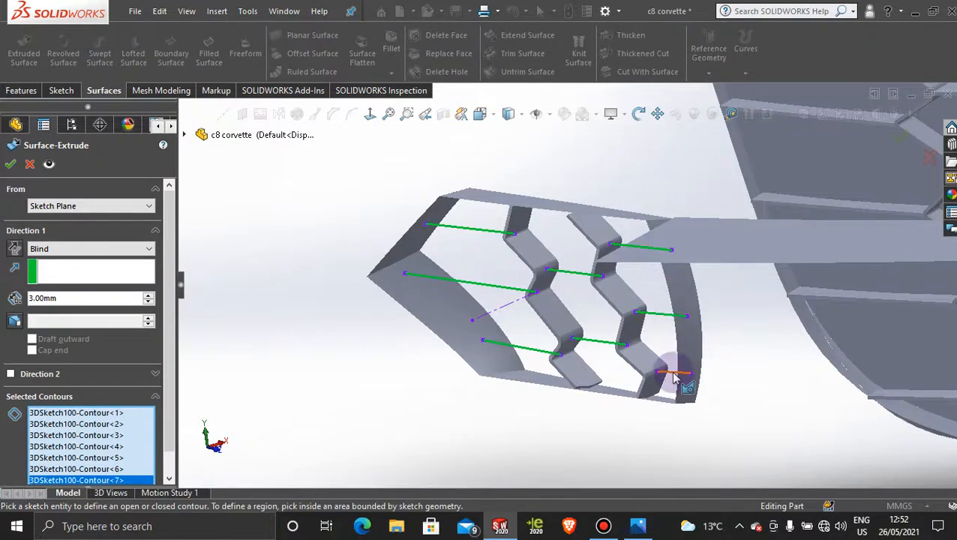
left_click(672, 372)
left_click(96, 275)
left_click(493, 325)
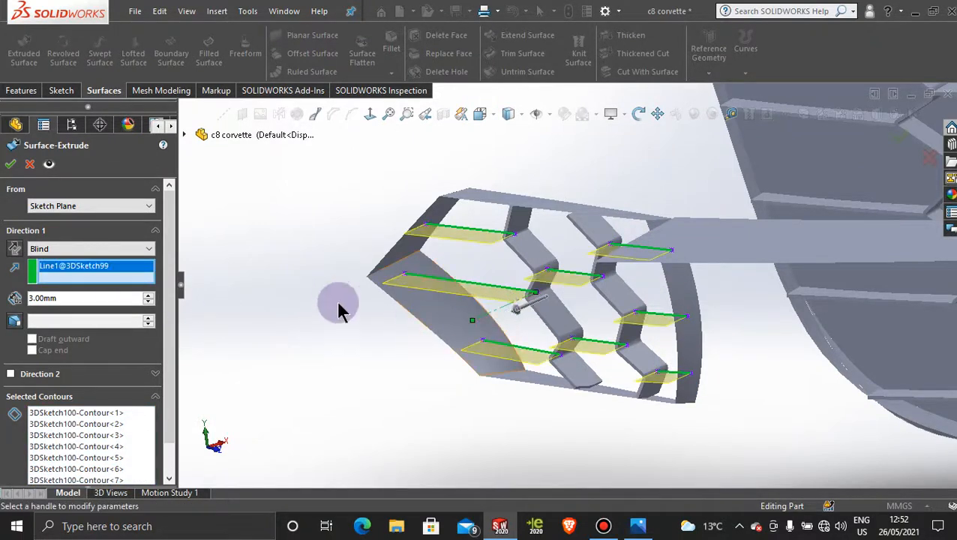
Try the Up To Surface and Mid Plane end conditions for the extrusion before returning to Blind
left_click(122, 249)
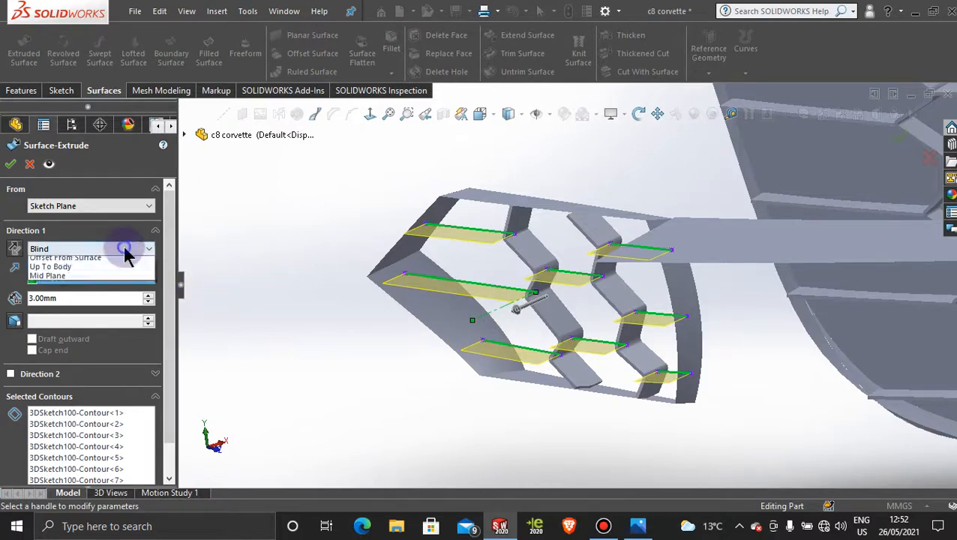
left_click(103, 289)
scroll(518, 274, "down", 5)
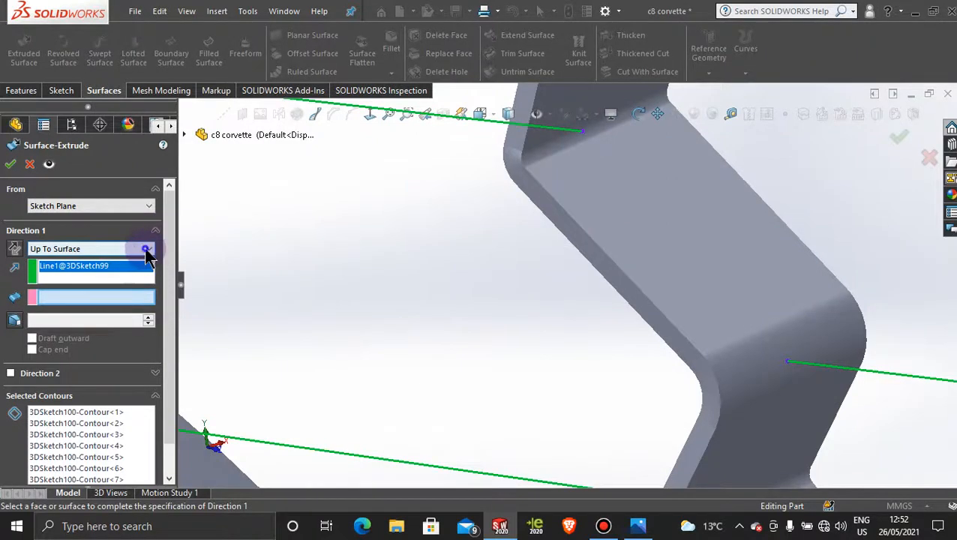
left_click(146, 251)
left_click(110, 321)
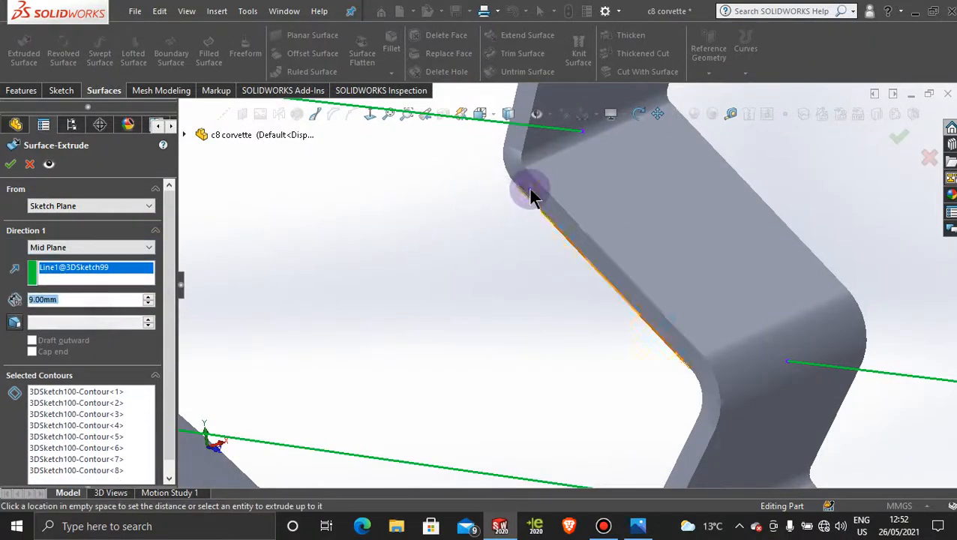
scroll(516, 263, "up", 8)
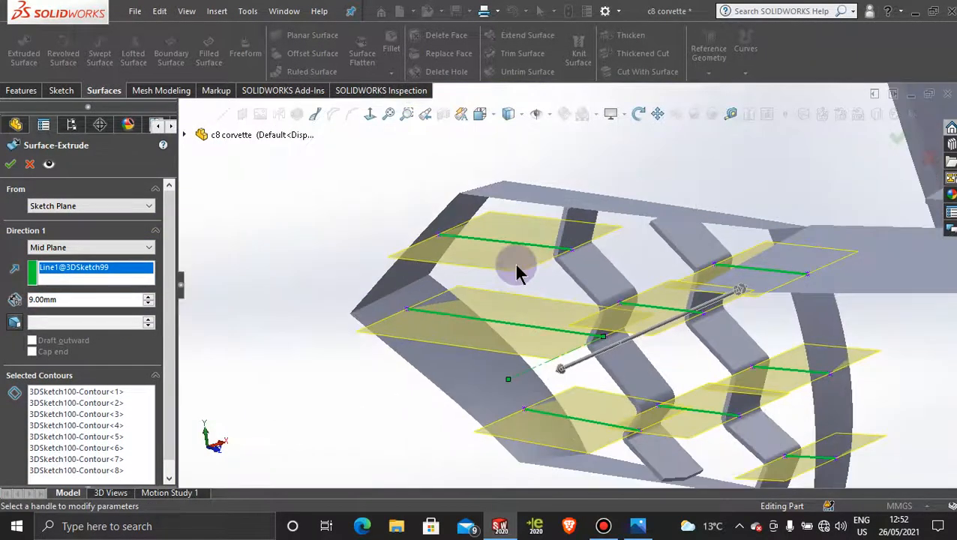
middle_click_drag(517, 261, 515, 293)
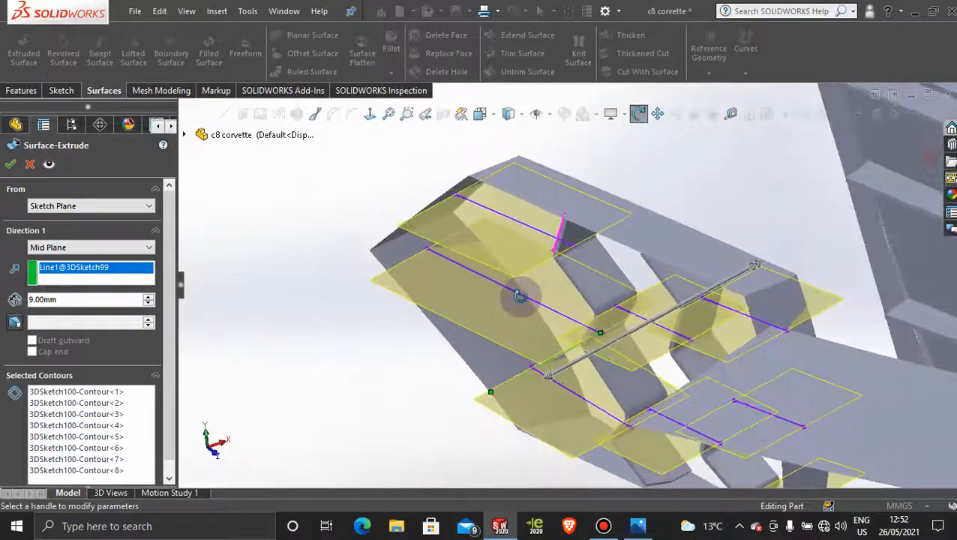
left_click(148, 248)
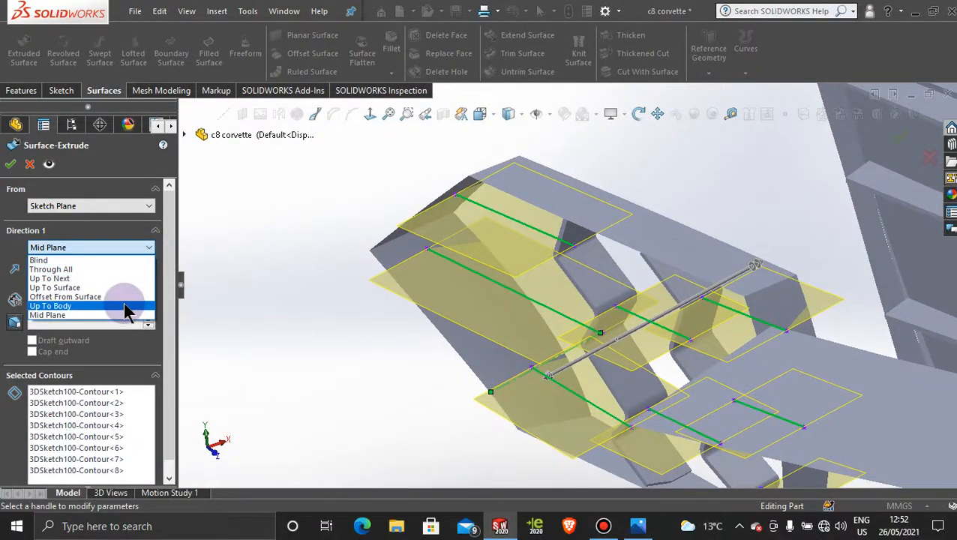
left_click(102, 260)
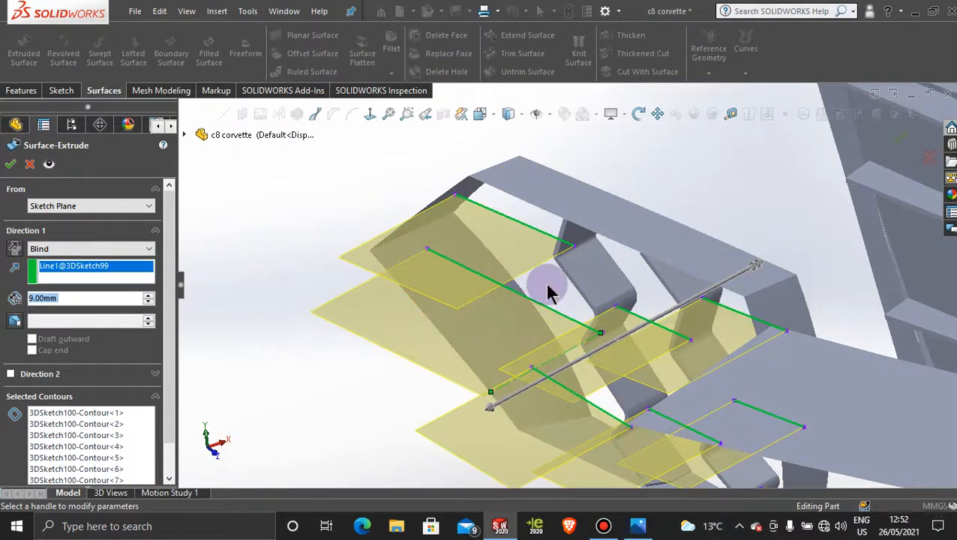
Extrude the connecting lines as surfaces with blind depths of 1 mm in Direction 1 and 2 mm in Direction 2
middle_click_drag(547, 291, 512, 391)
left_click_drag(490, 417, 589, 334)
left_click_drag(763, 187, 680, 241)
middle_click_drag(680, 265, 645, 324)
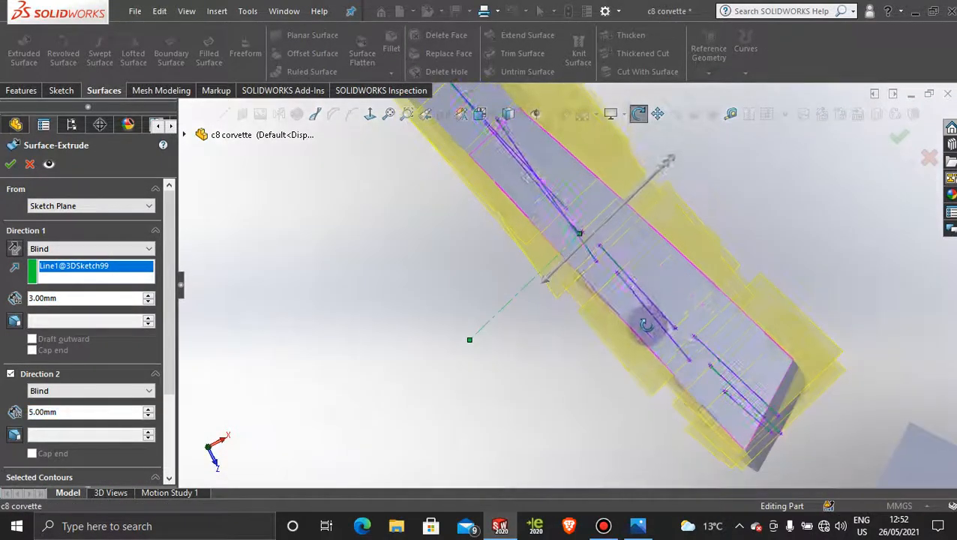
left_click_drag(672, 160, 609, 214)
left_click_drag(544, 291, 575, 255)
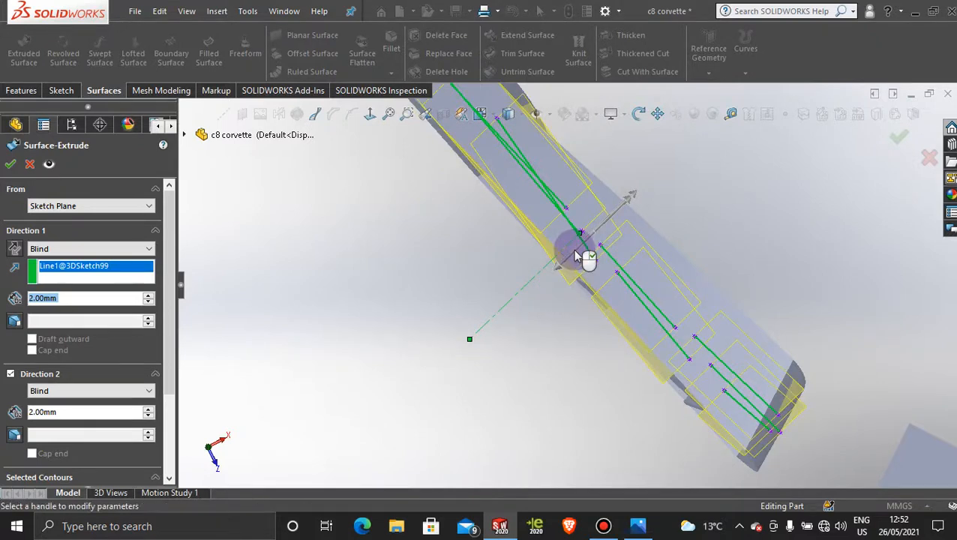
mouse_move(576, 255)
middle_mouse_down()
mouse_move(575, 272)
mouse_move(587, 274)
middle_mouse_up()
scroll(593, 364, "down", 3)
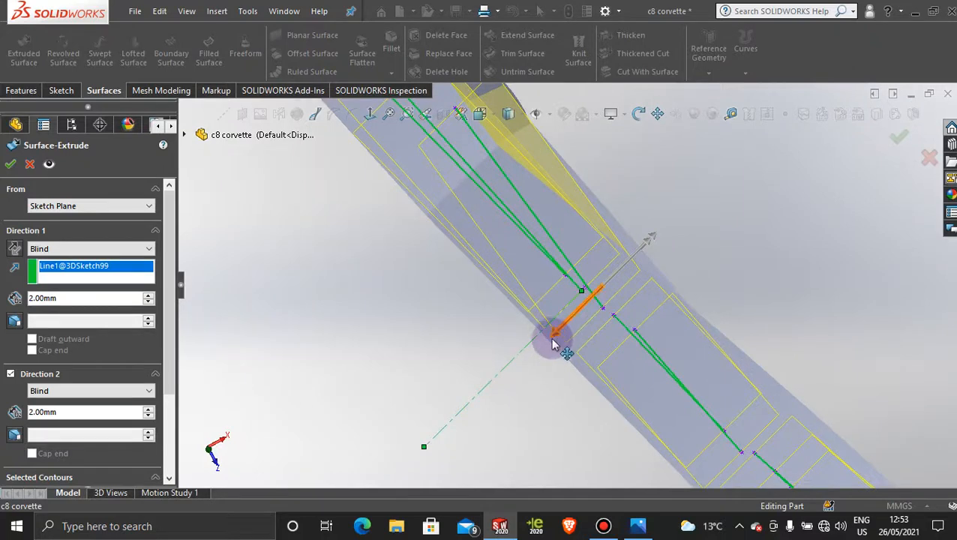
left_click_drag(554, 340, 592, 309)
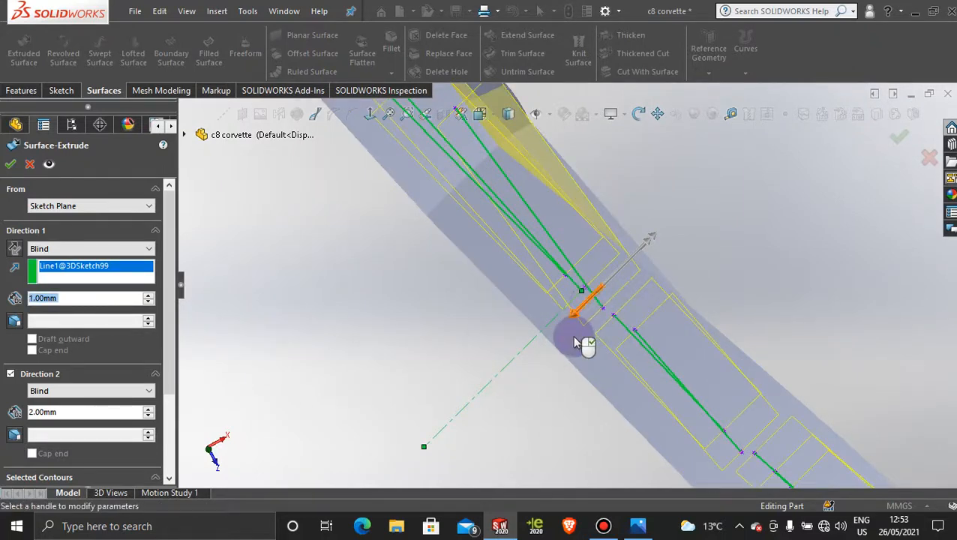
middle_click_drag(581, 337, 567, 196)
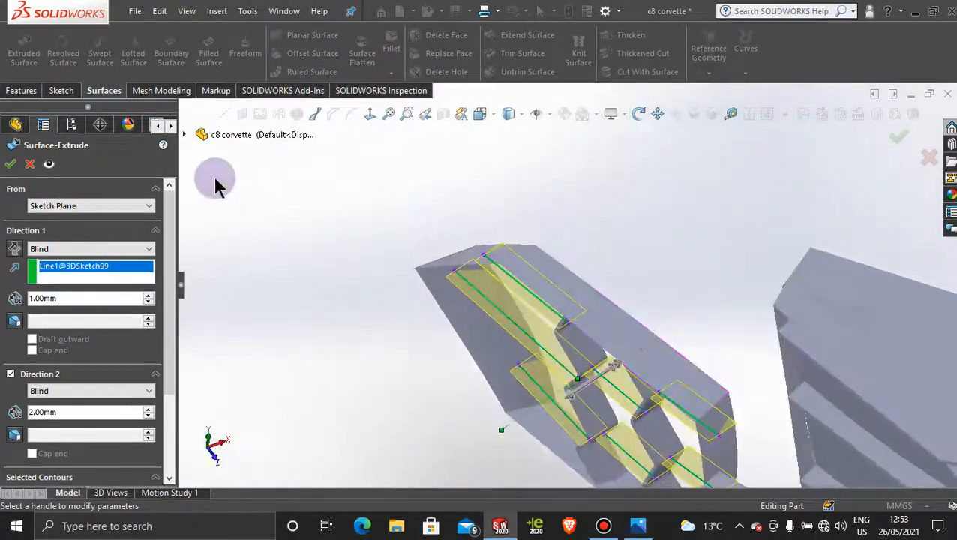
left_click(17, 169)
middle_click_drag(326, 229, 608, 386)
scroll(623, 352, "down", 3)
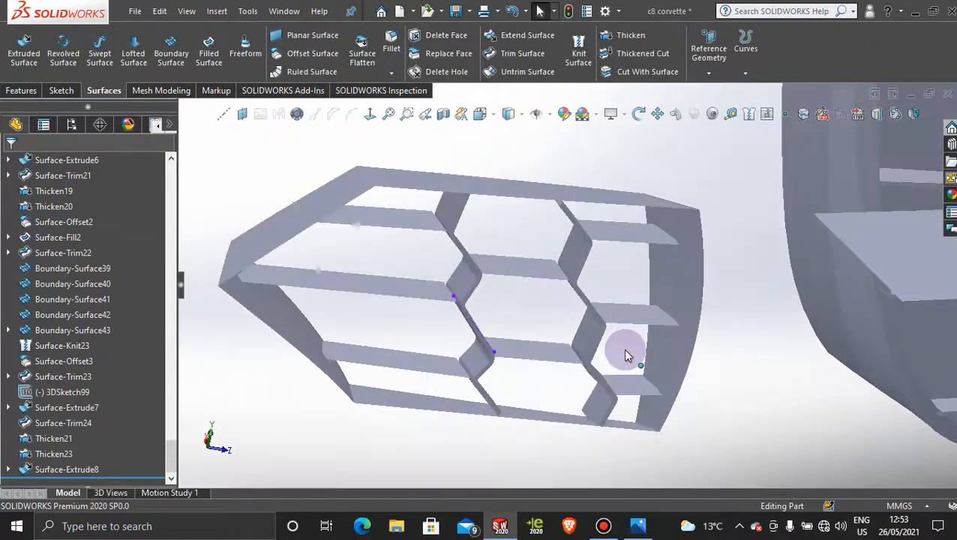
middle_click_drag(555, 311, 529, 300)
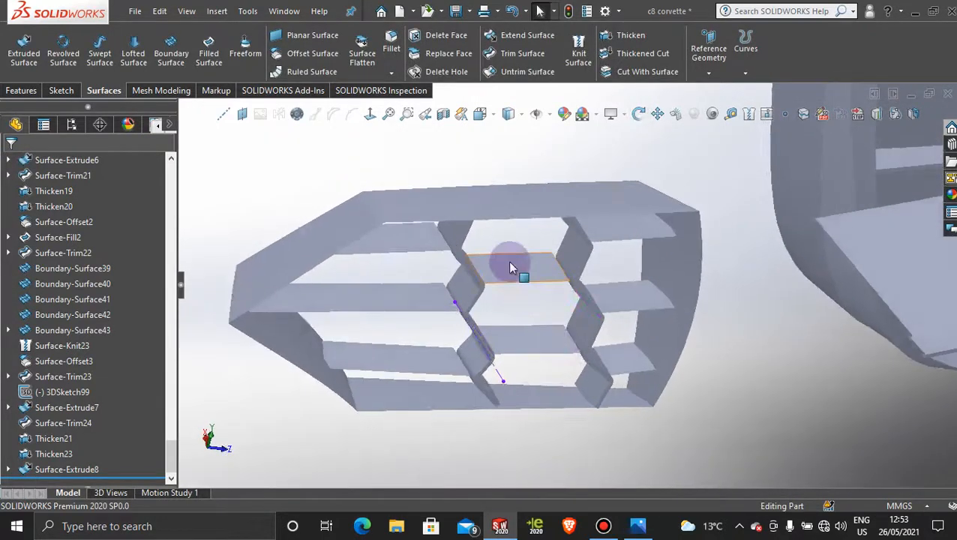
right_click(509, 267)
left_click(471, 158)
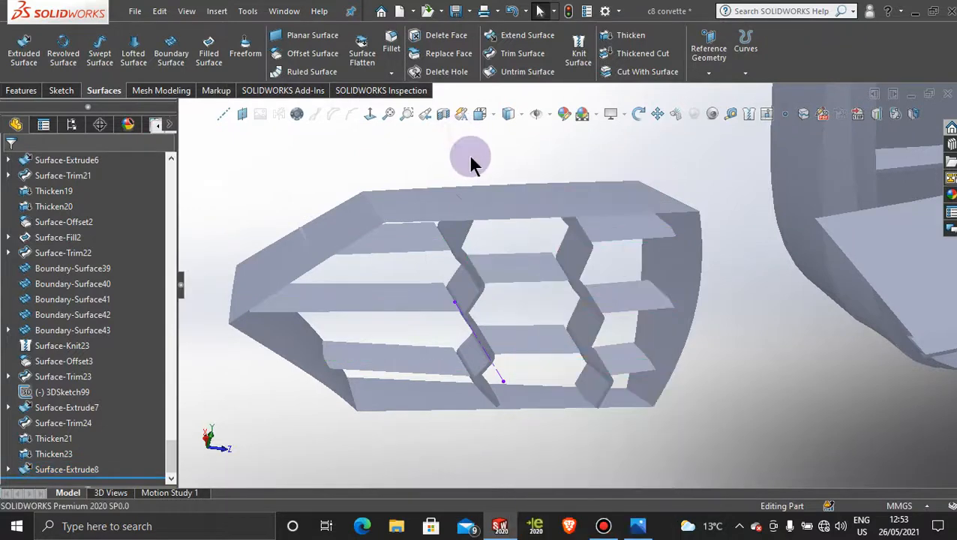
left_click(623, 37)
left_click(418, 245)
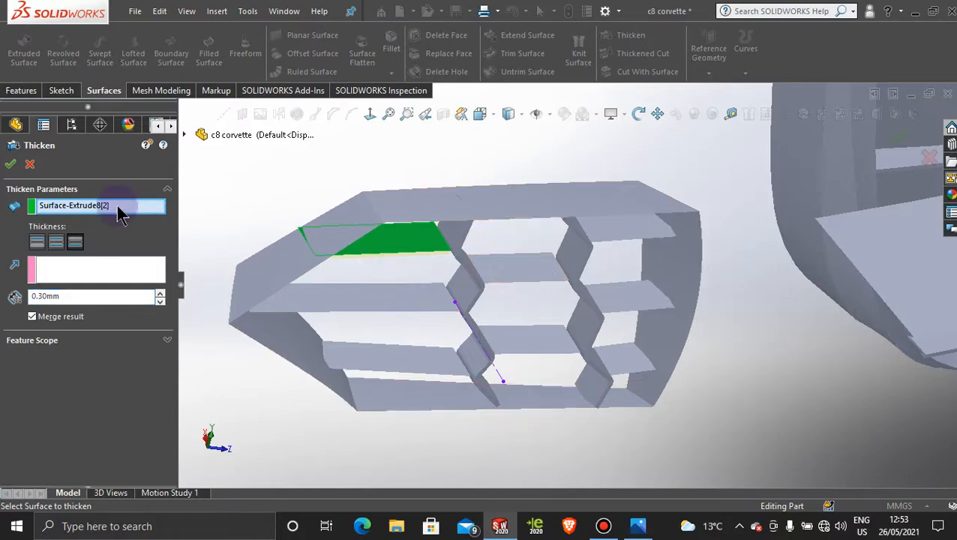
middle_click_drag(370, 275, 348, 224)
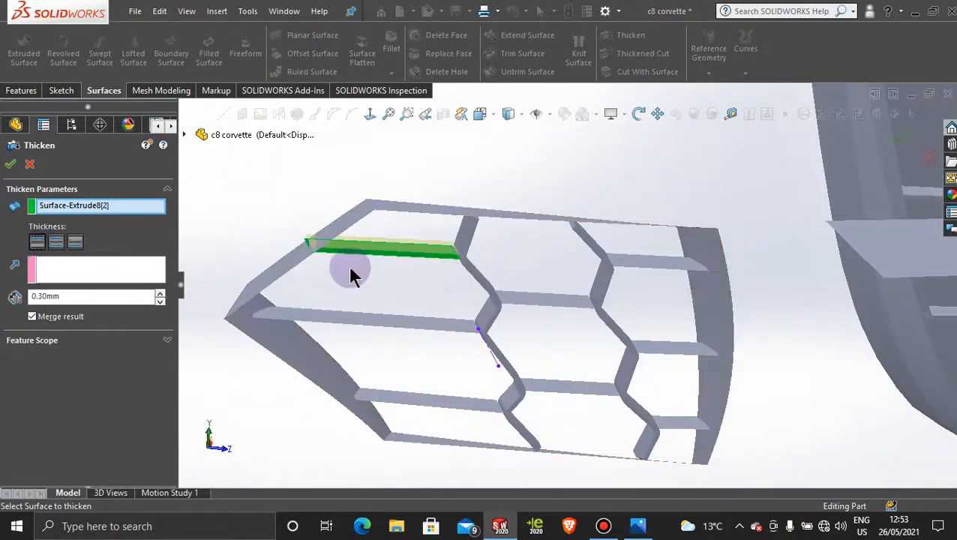
middle_click_drag(352, 271, 518, 293)
left_click(30, 166)
Start a standard surface trim with the frame as trim tool, marking the three bar ends protruding near the pointed end for removal
left_click(525, 57)
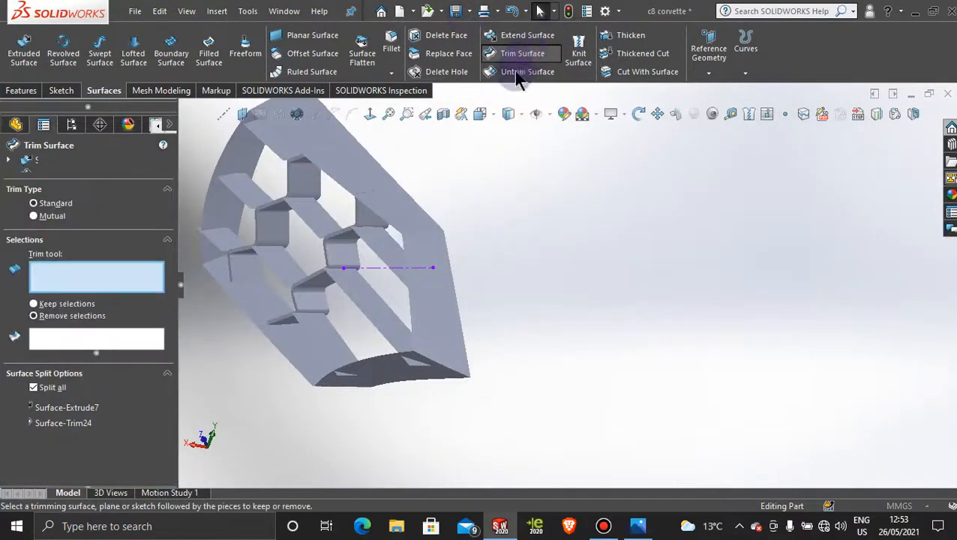
left_click(448, 330)
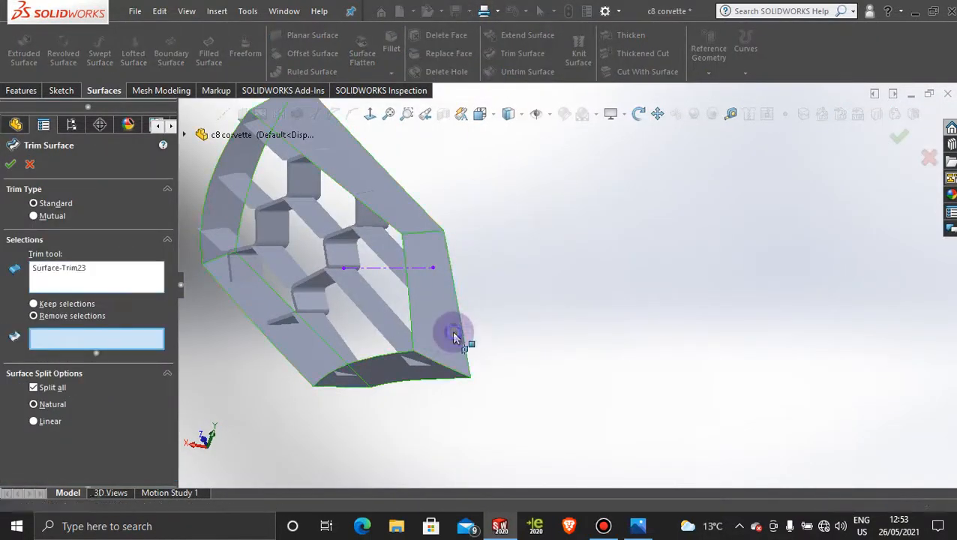
left_click(415, 366)
left_click(342, 382)
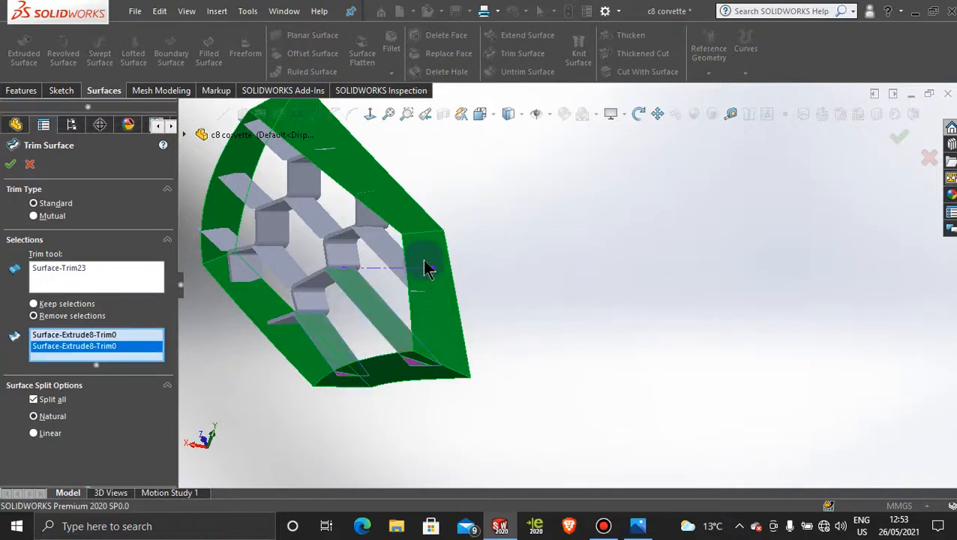
middle_click_drag(453, 196, 419, 281)
scroll(435, 277, "down", 5)
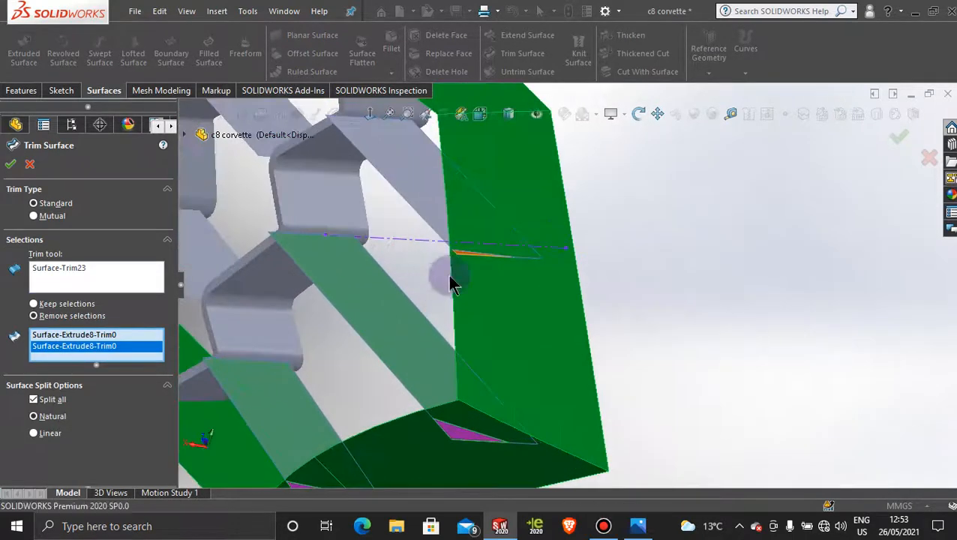
left_click(462, 268)
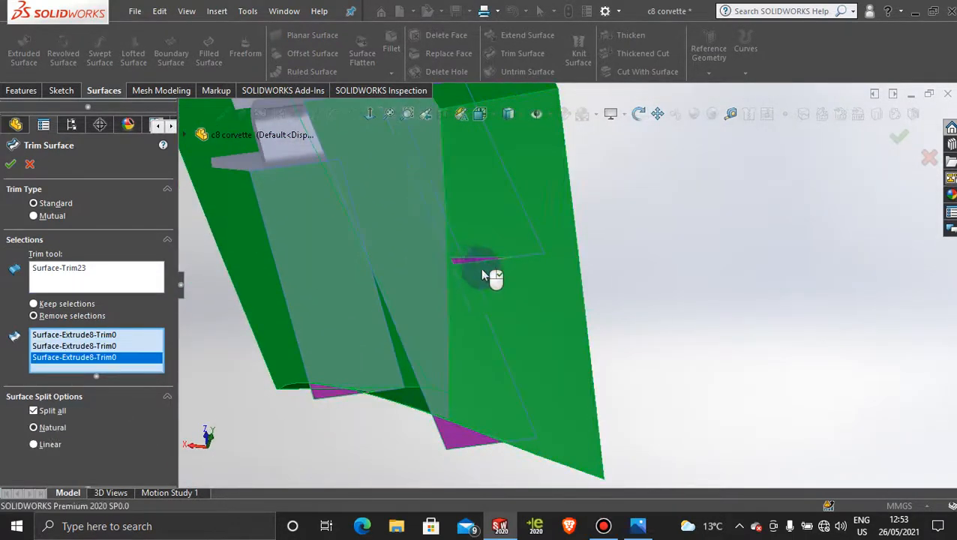
Mark the three bar ends protruding through the frame's curved side for removal in the surface trim
scroll(495, 281, "up", 3)
middle_click_drag(506, 288, 525, 148)
scroll(510, 262, "down", 8)
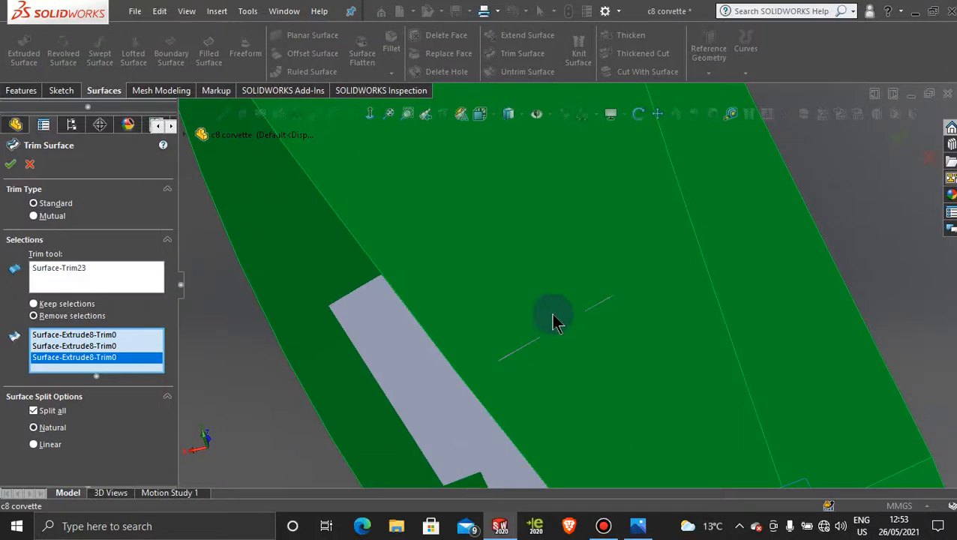
middle_click_drag(553, 321, 553, 293)
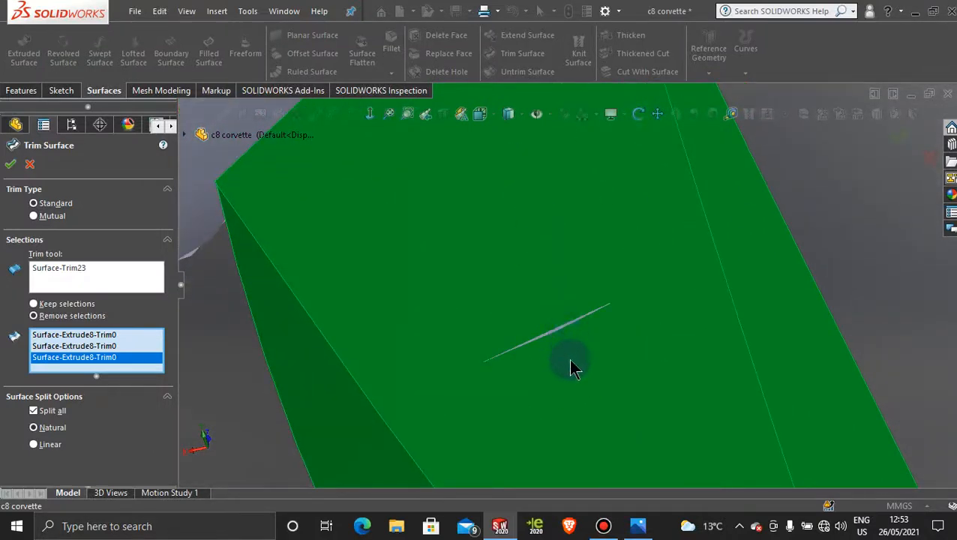
middle_click_drag(572, 365, 424, 352)
left_click(409, 276)
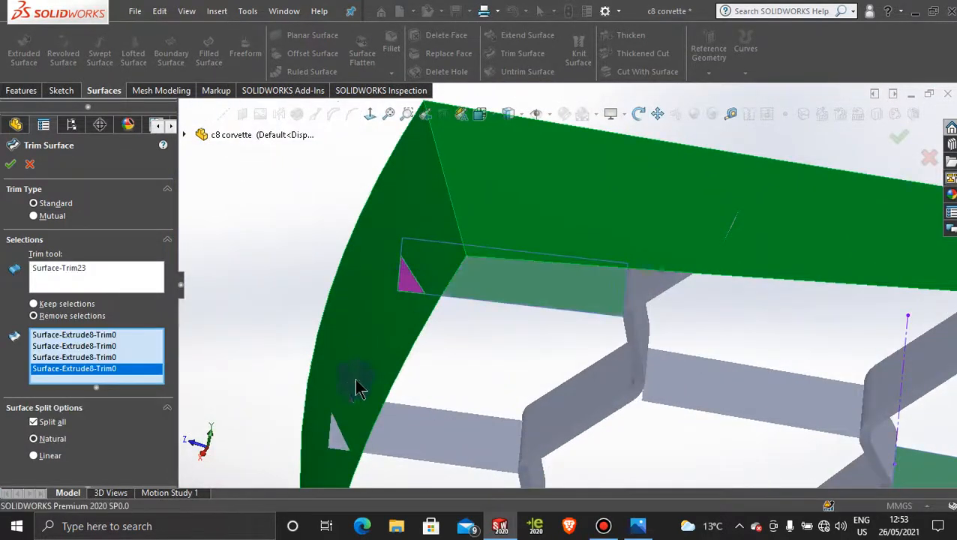
left_click(339, 433)
middle_click_drag(335, 438, 461, 411)
left_click(463, 405)
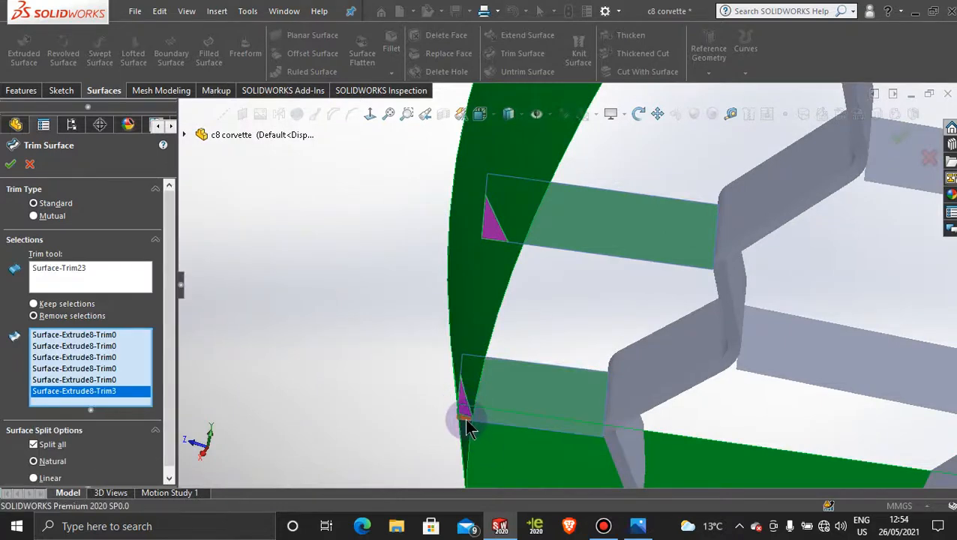
Add the two small leftover slivers at the lowest bar's outer end to the removed pieces and complete the surface trim
left_click(465, 421)
scroll(474, 426, "down", 5)
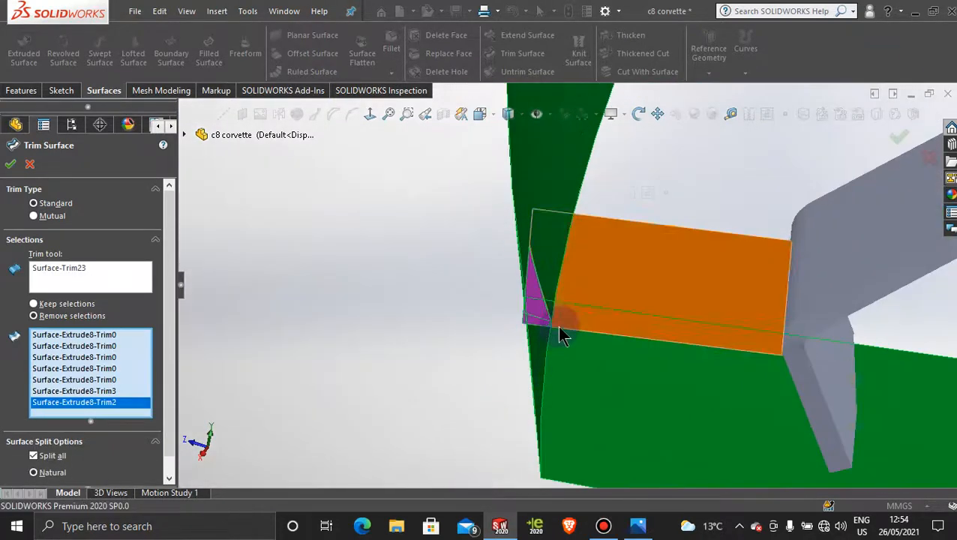
scroll(564, 337, "down", 5)
left_click(577, 327)
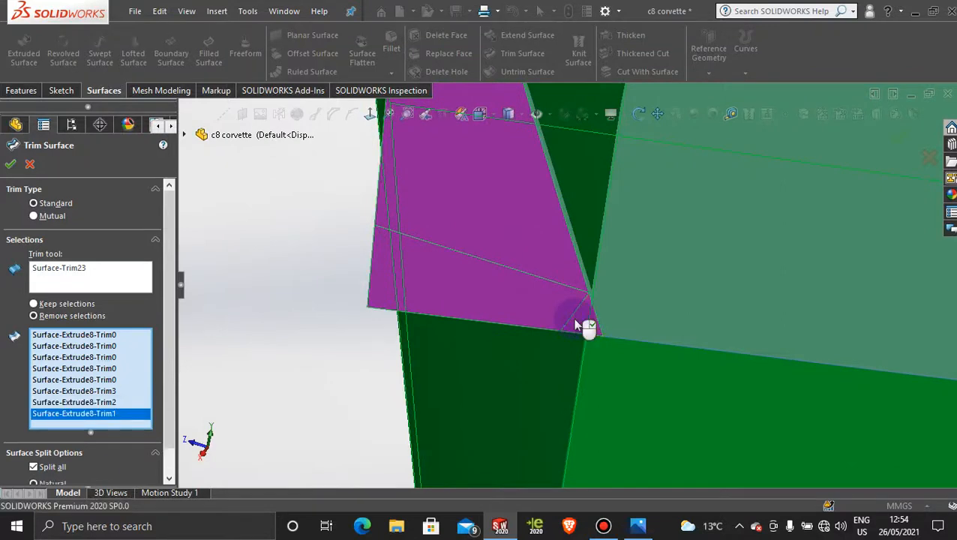
scroll(504, 360, "up", 6)
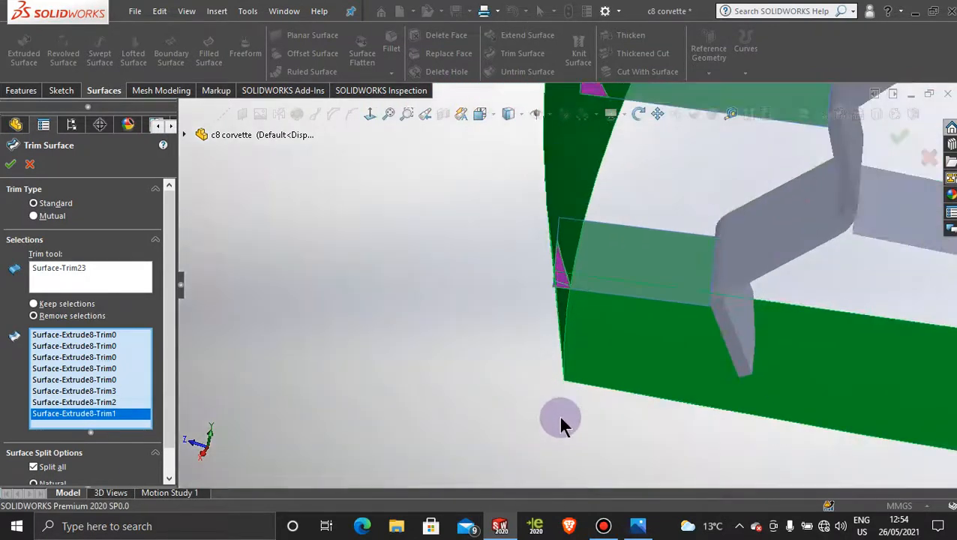
middle_click_drag(563, 424, 558, 353)
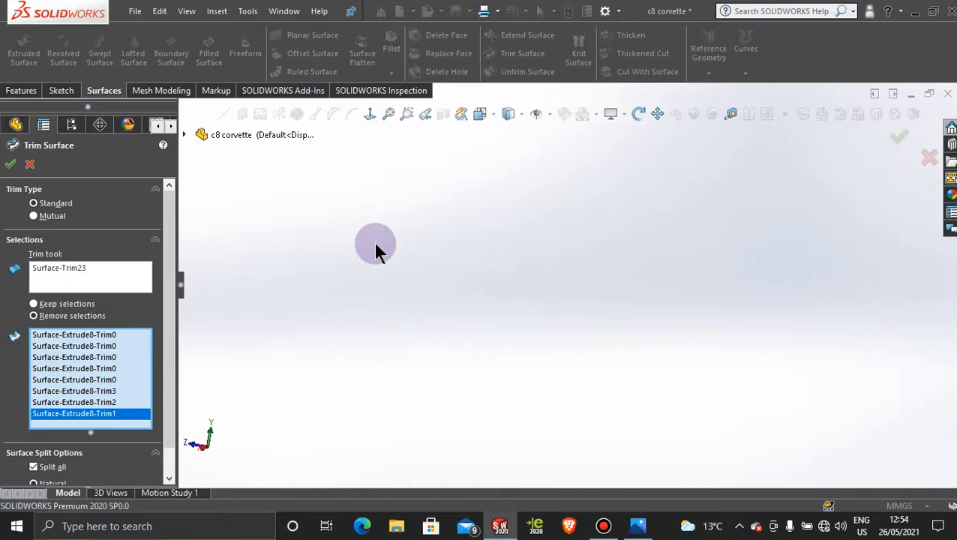
middle_click_drag(374, 251, 632, 388)
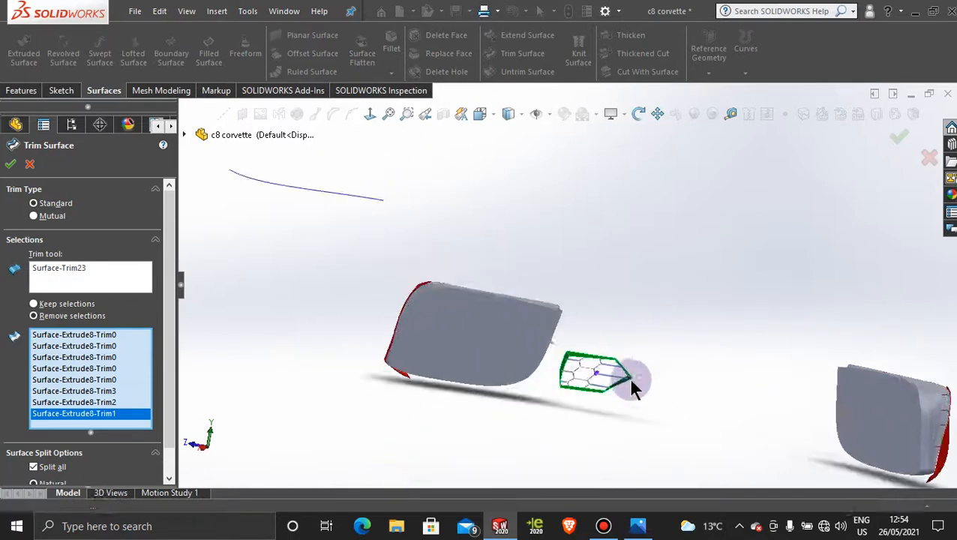
scroll(501, 375, "down", 6)
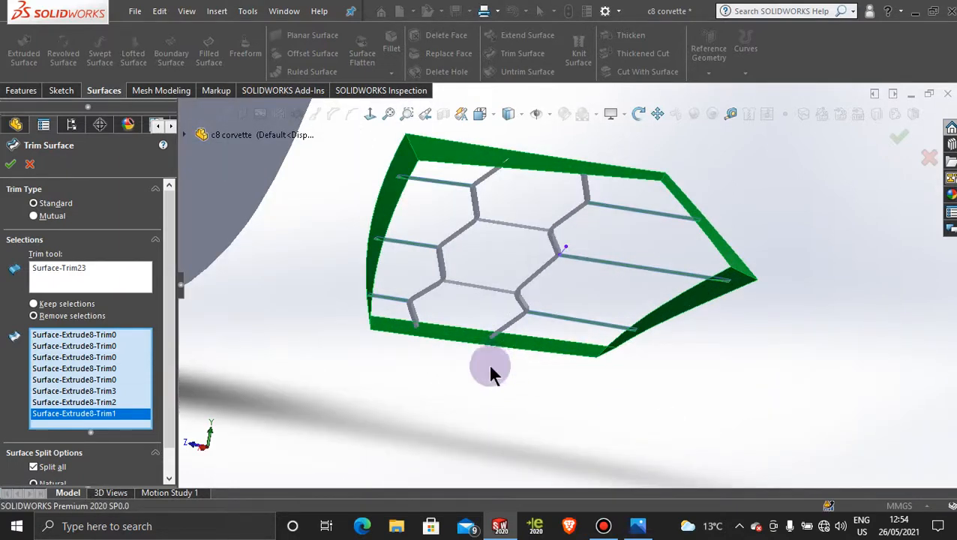
middle_click_drag(490, 367, 416, 352)
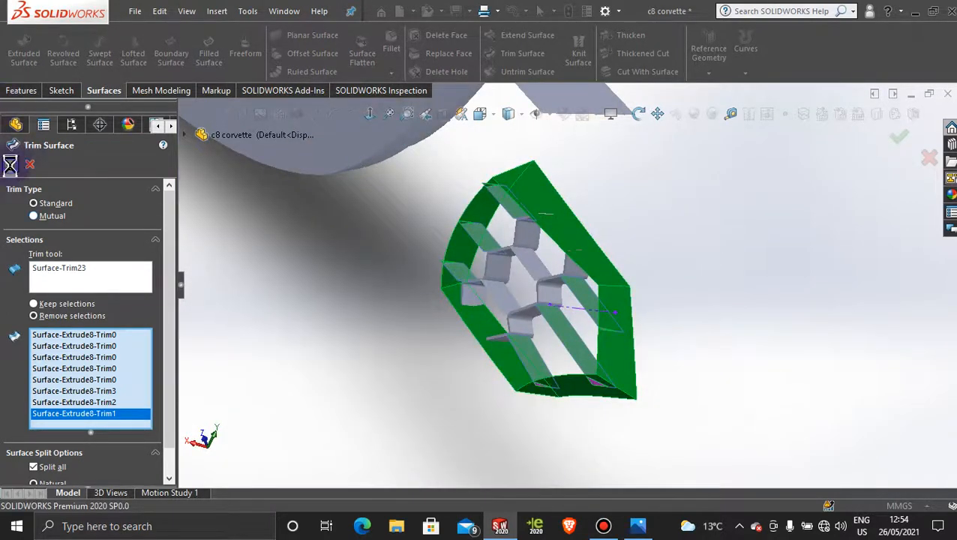
left_click(11, 166)
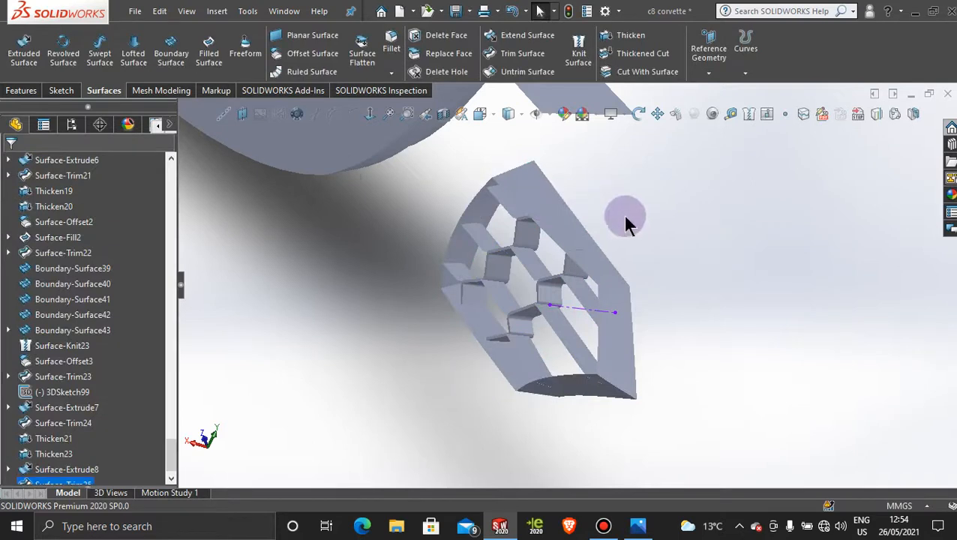
Thicken the upper connecting bar near the grille's pointed end by 0.30 mm on Side 2
middle_click_drag(627, 219, 489, 222)
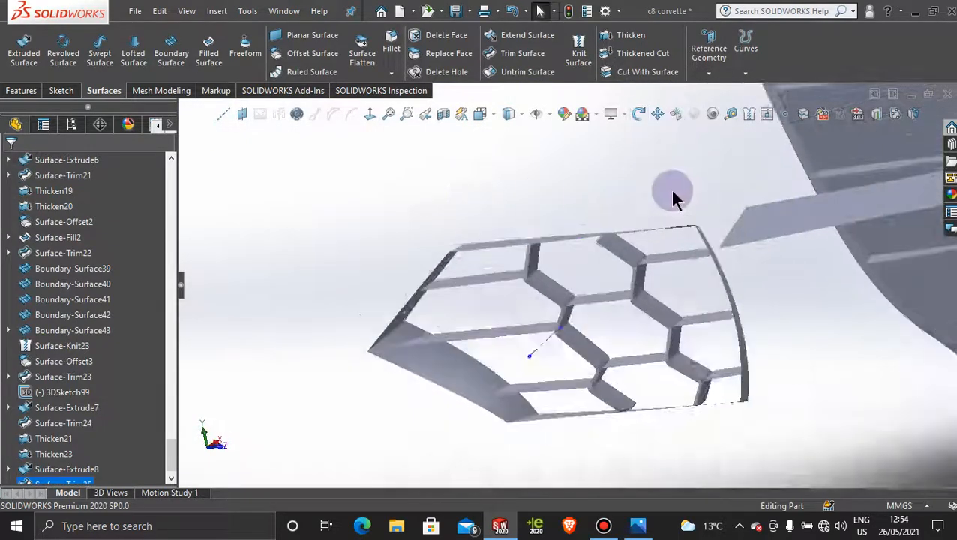
scroll(673, 194, "down", 2)
left_click(627, 39)
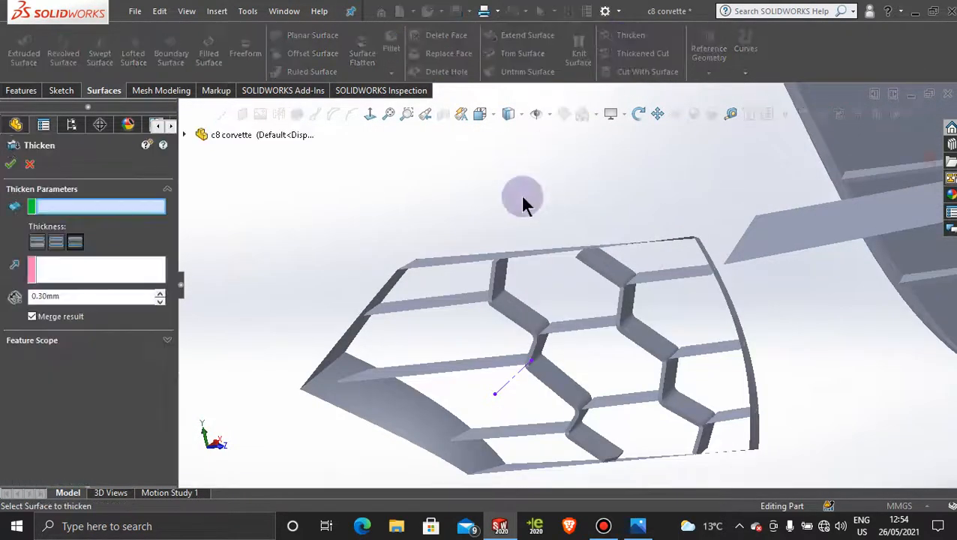
left_click(427, 303)
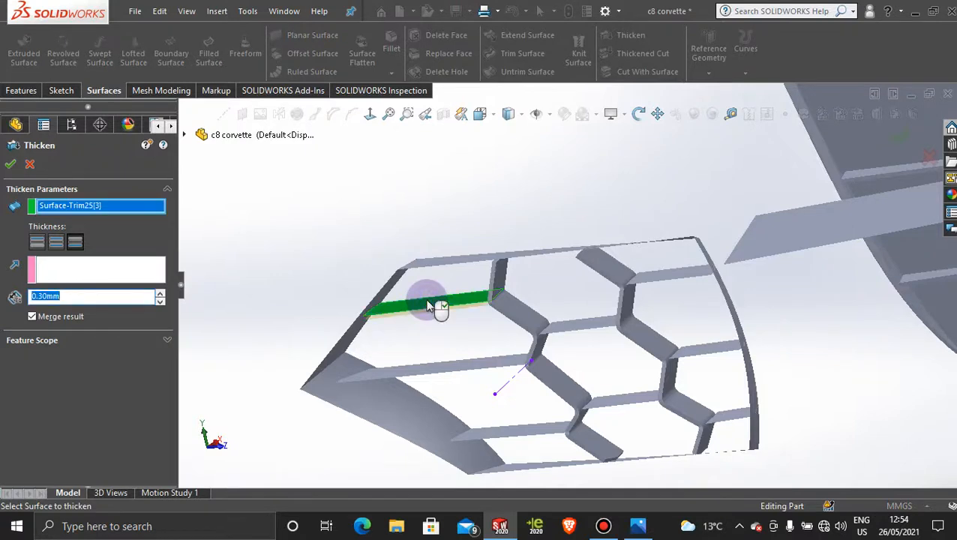
left_click(458, 368)
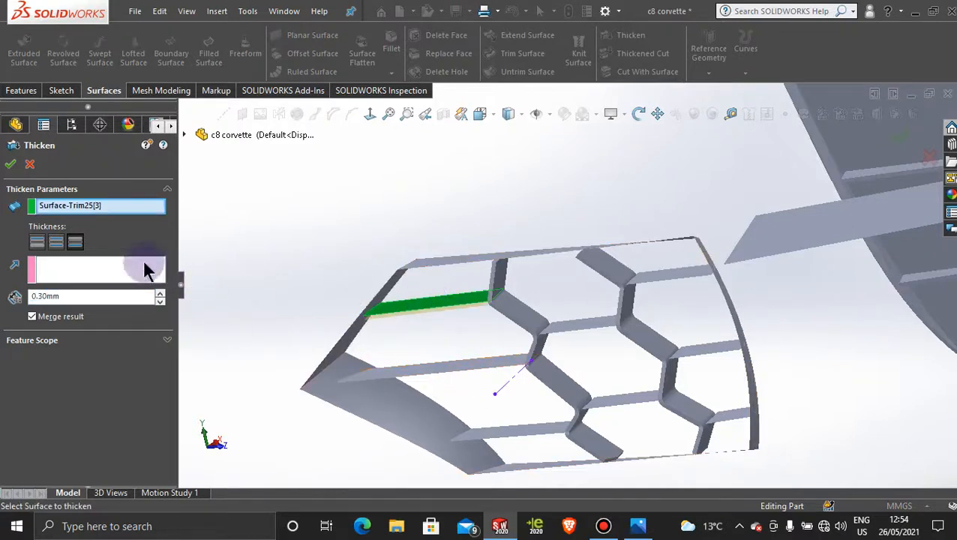
left_click(104, 207)
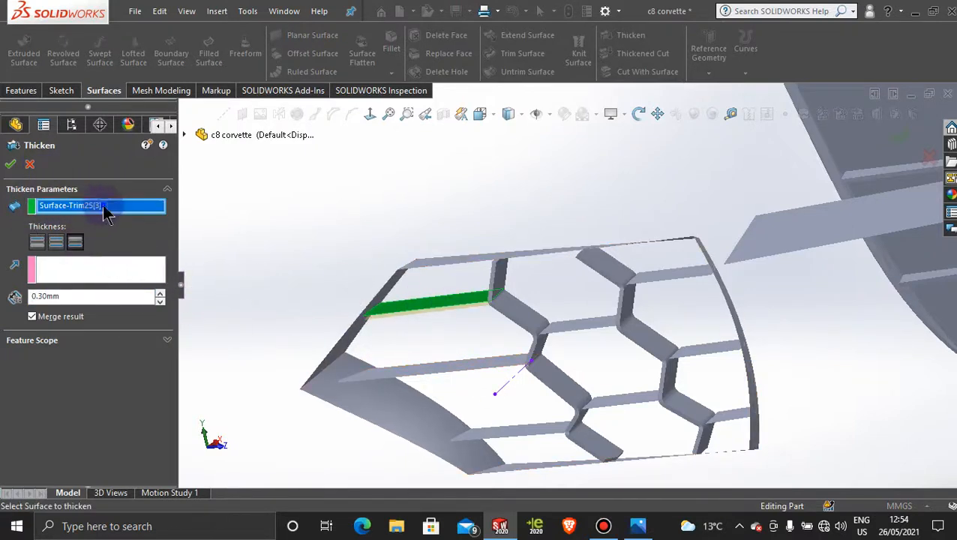
left_click(429, 369)
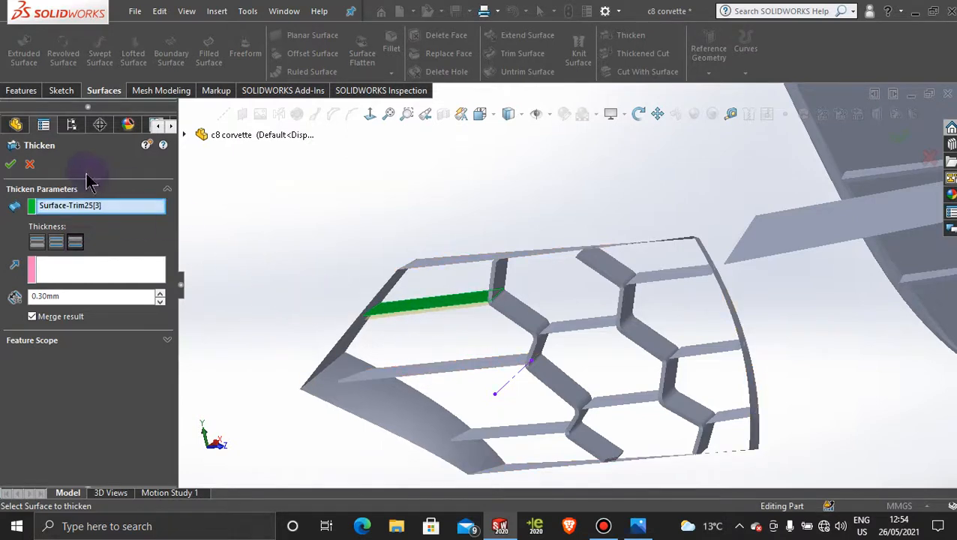
left_click(12, 166)
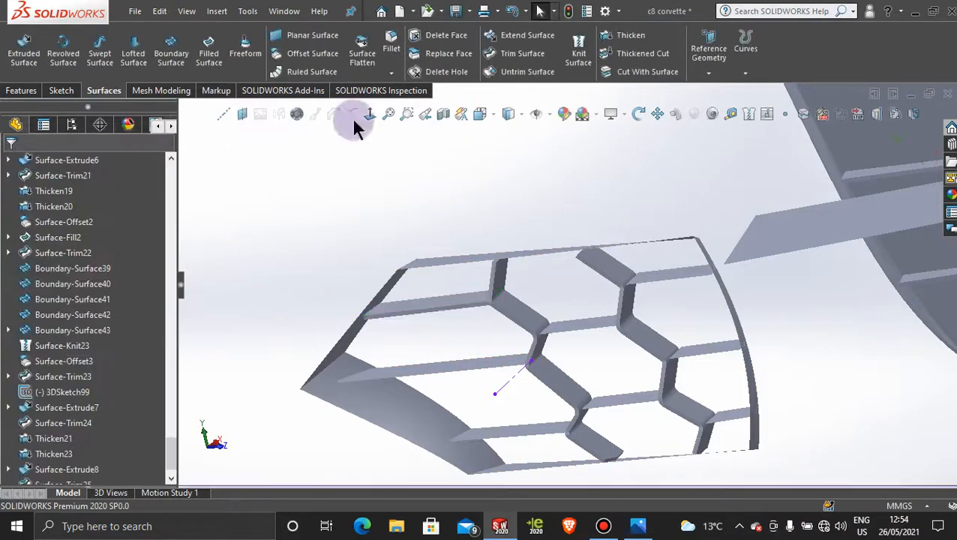
Thicken the middle and lower connecting bars at the grille's pointed end by 0.30 mm each on Side 2
left_click(612, 41)
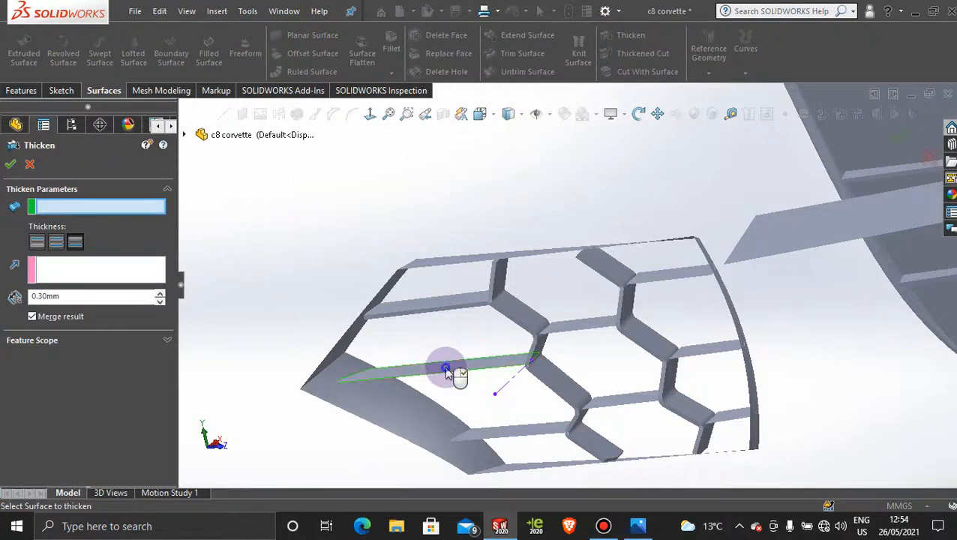
left_click(445, 371)
left_click(12, 165)
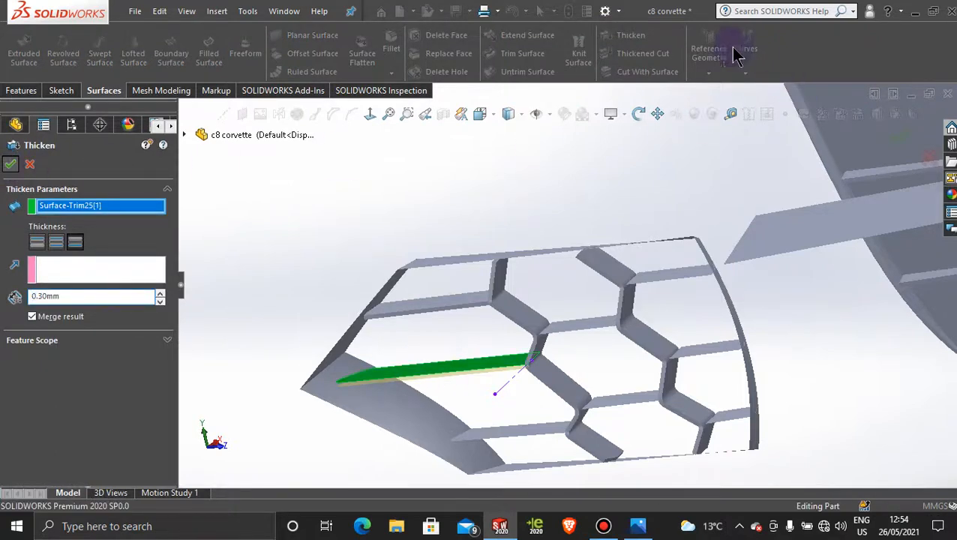
left_click(645, 39)
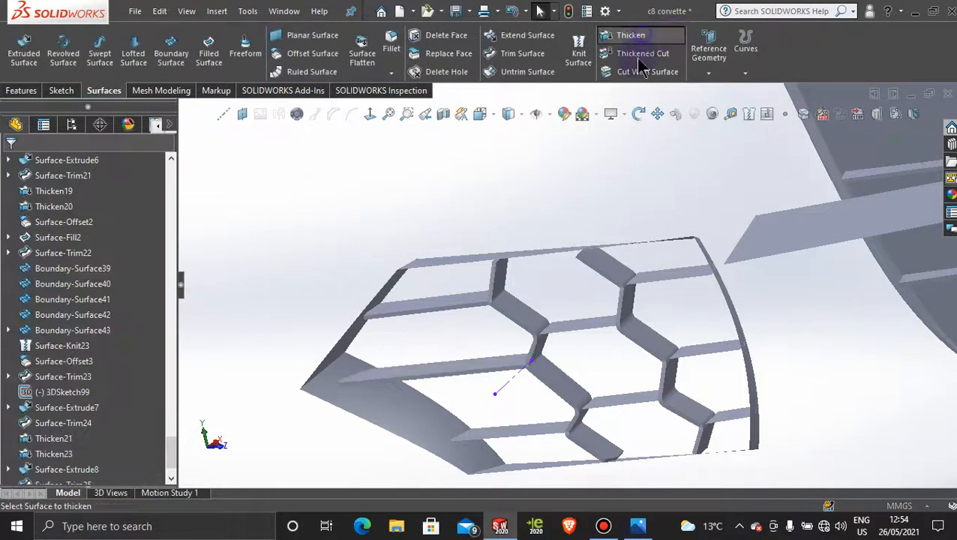
left_click(546, 429)
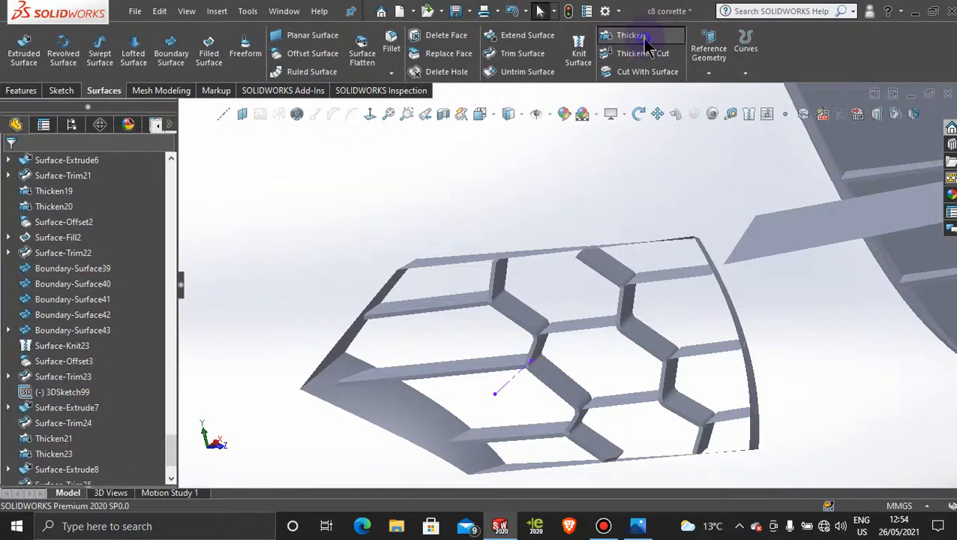
Thicken the upper central bar between the two zigzag strips by 0.30 mm on Side 2
left_click(632, 35)
left_click(577, 325)
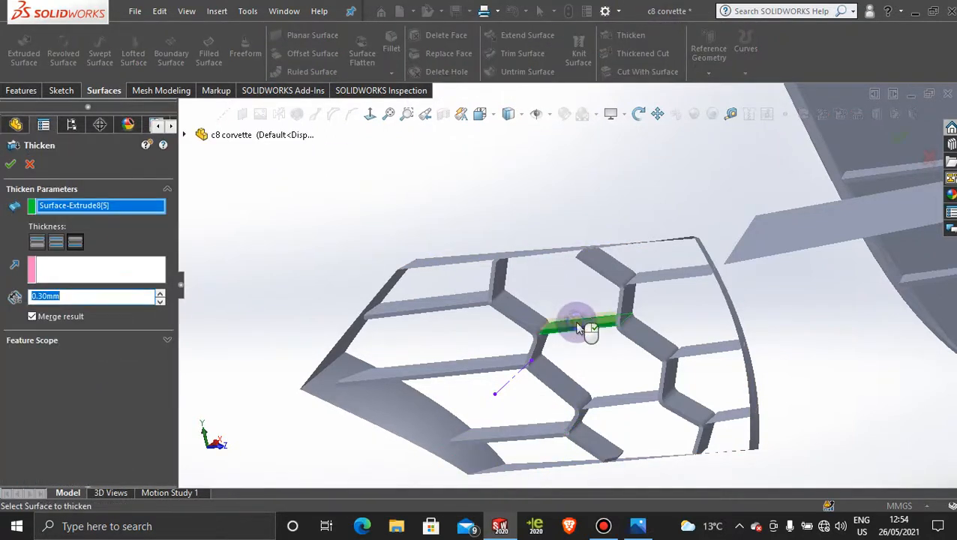
left_click(10, 165)
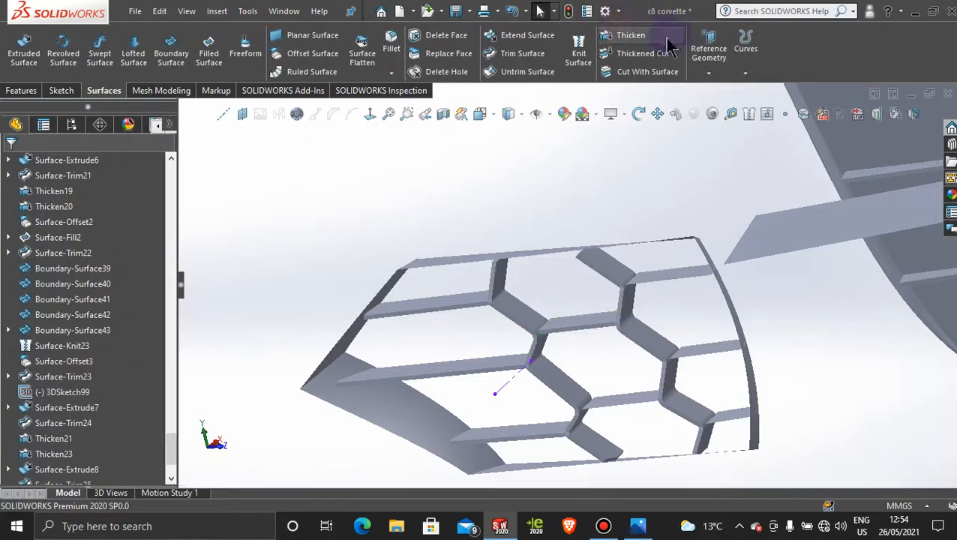
Try to thicken the lower central bar between the zigzag strips by 0.30 mm on Side 2
left_click(631, 35)
left_click(620, 402)
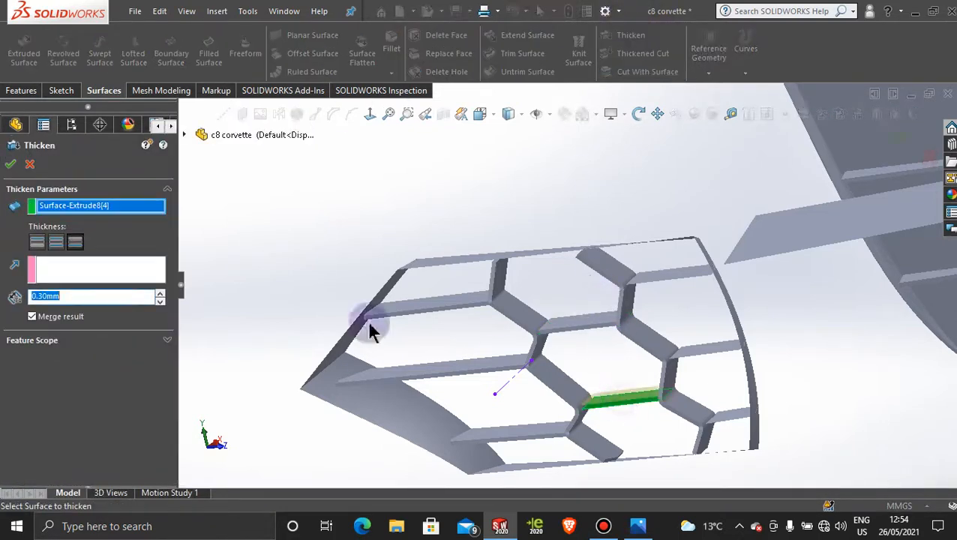
left_click(10, 164)
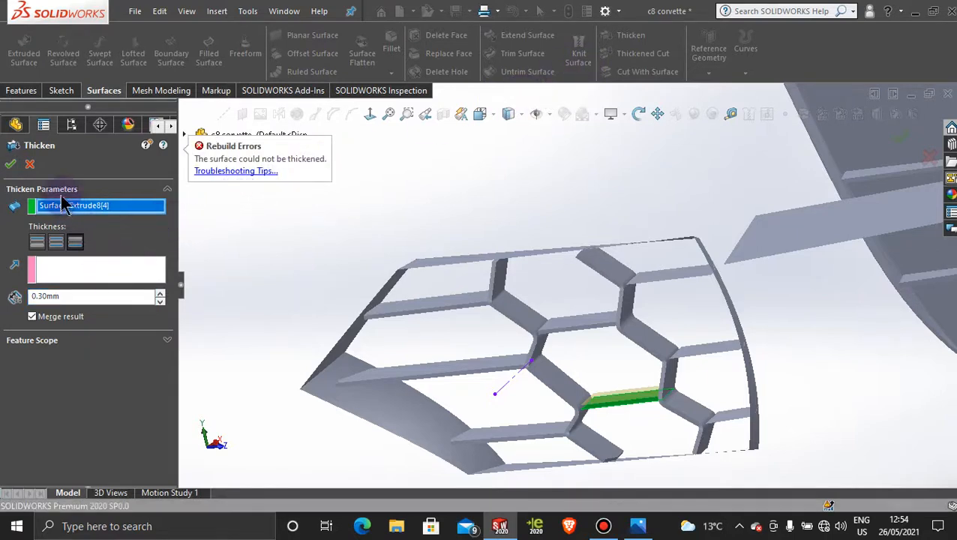
left_click(29, 164)
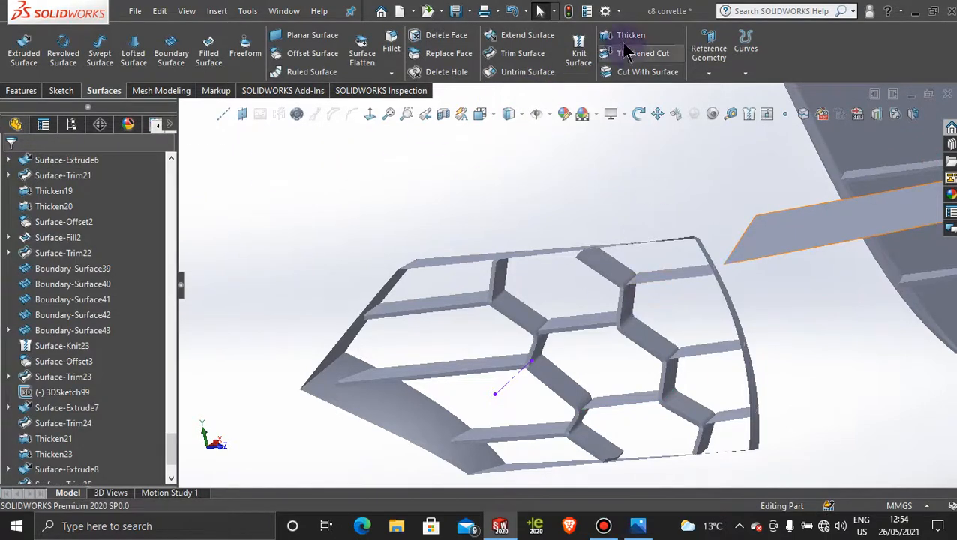
left_click(630, 35)
left_click(602, 526)
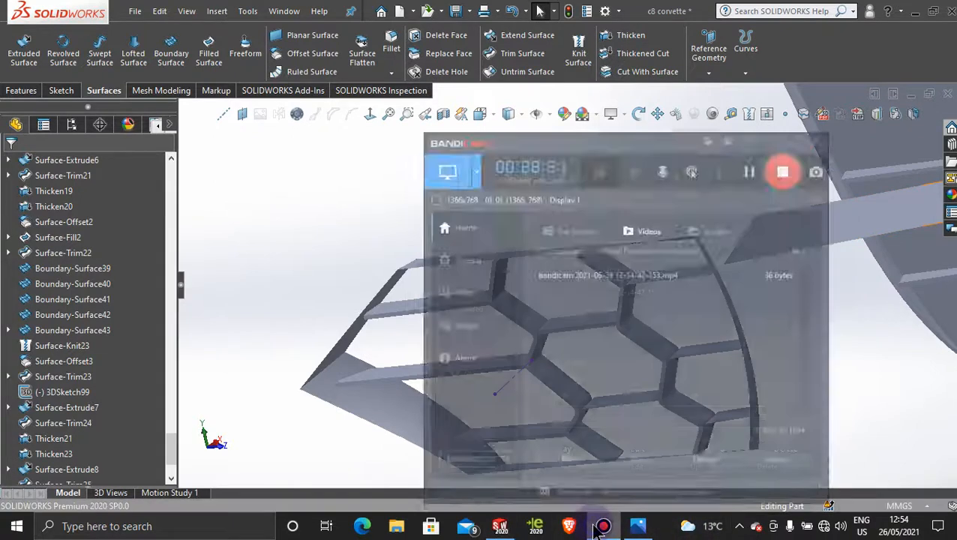
left_click(600, 525)
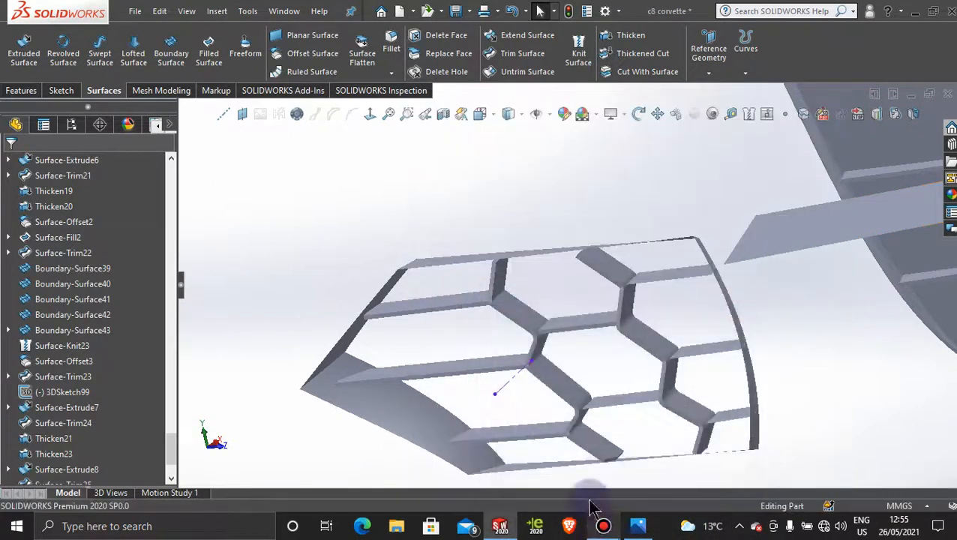
Thicken the lower central bar between the zigzag strips by 0.30 mm on Side 1
left_click(622, 35)
left_click(623, 402)
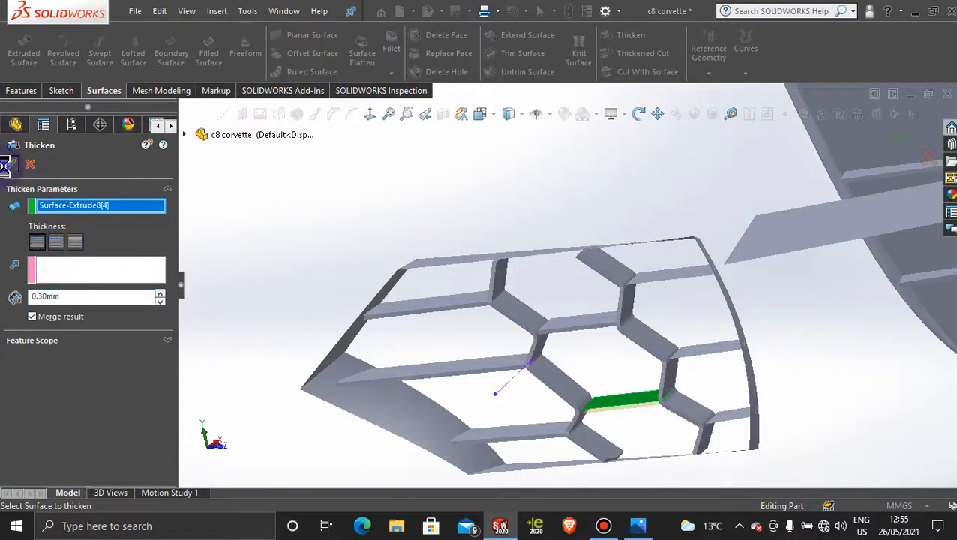
left_click(7, 164)
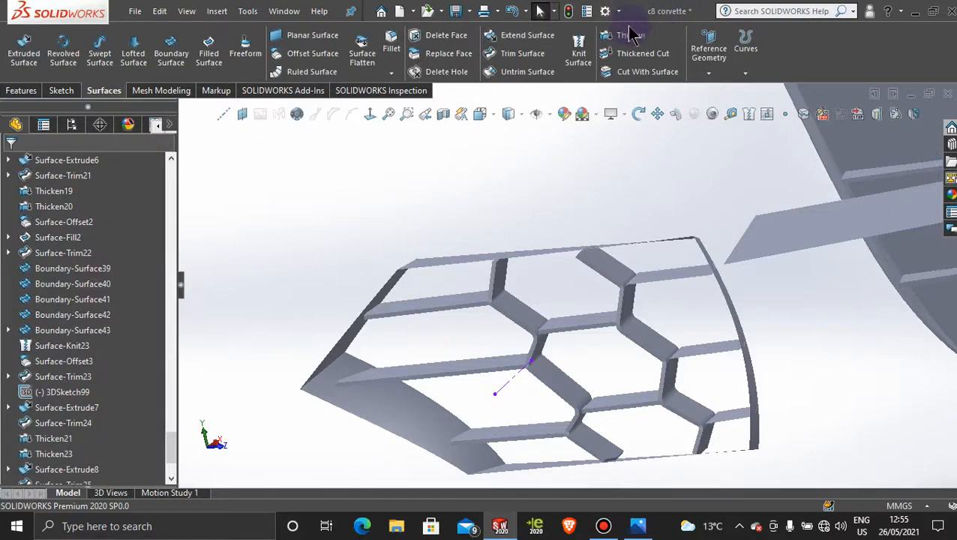
Thicken the upper, middle and lower connecting bars at the grille's curved end by 0.30 mm each on Side 1
left_click(634, 38)
left_click(662, 279)
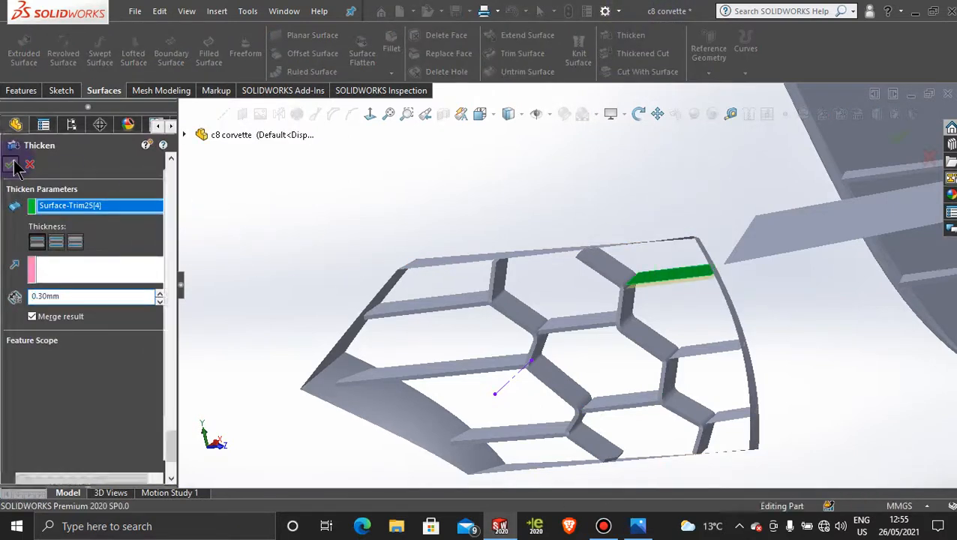
left_click(633, 37)
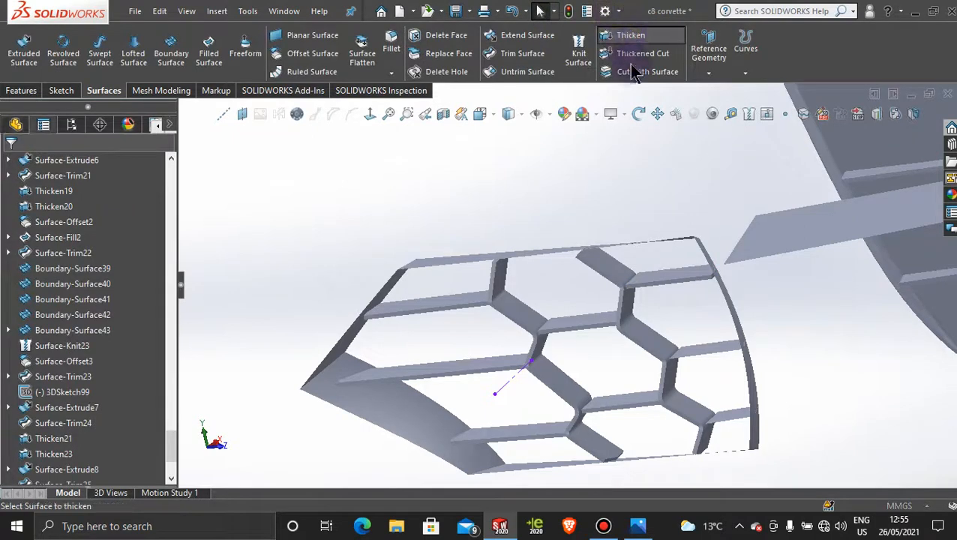
left_click(699, 351)
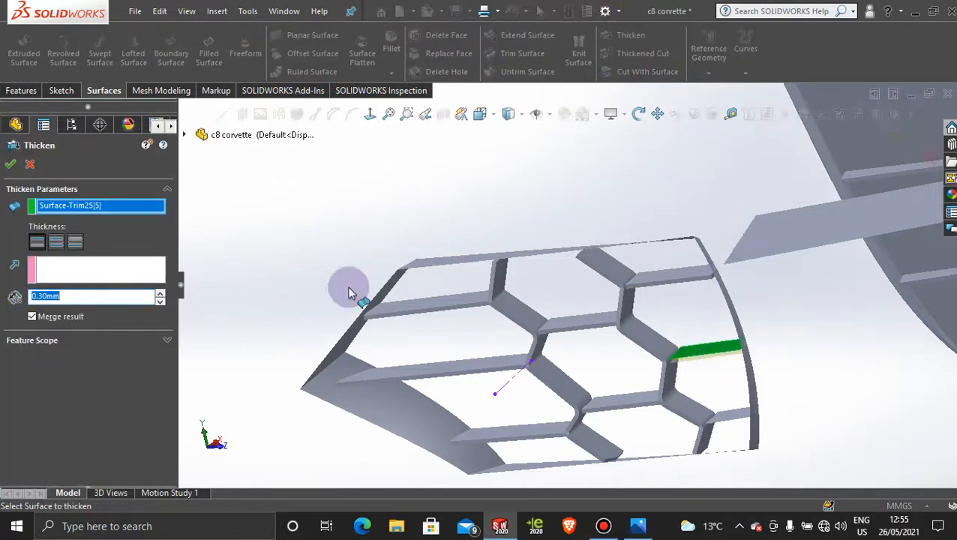
left_click(11, 166)
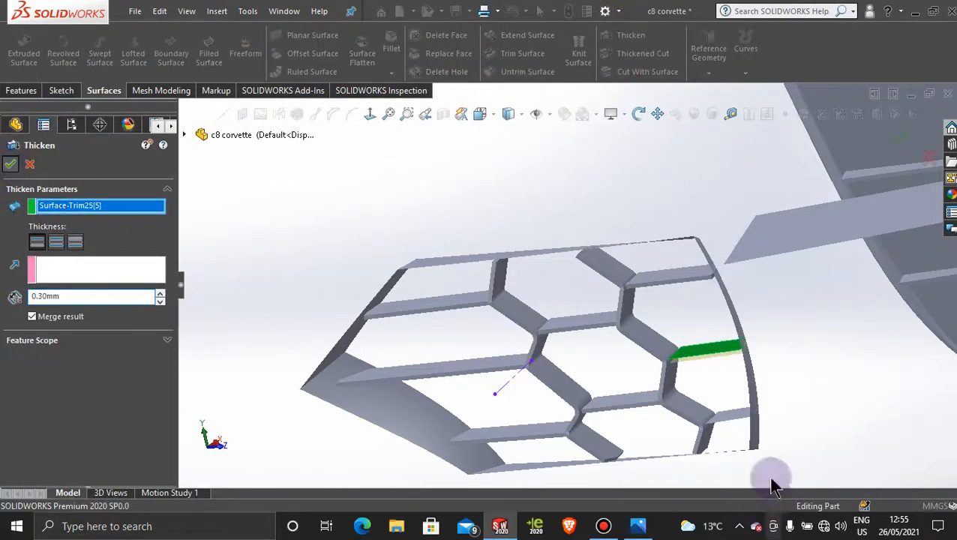
left_click(636, 41)
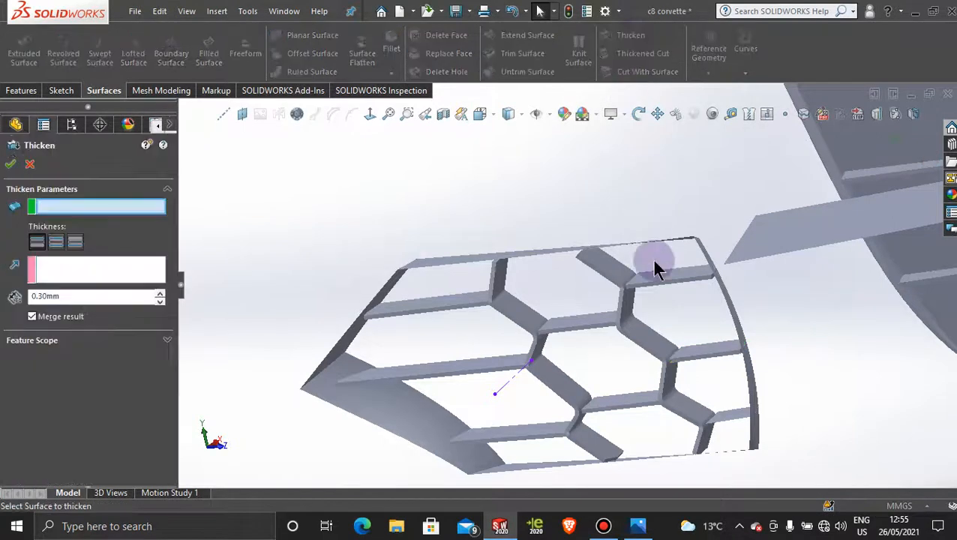
left_click(735, 416)
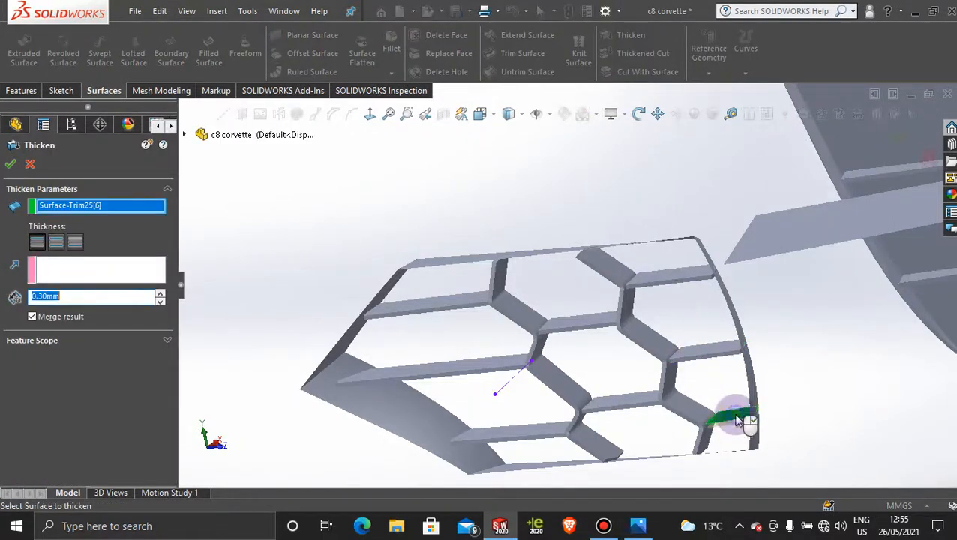
left_click(10, 165)
Set the model's display style to Shaded With Edges
middle_click_drag(438, 191, 461, 255)
scroll(446, 223, "up", 1)
scroll(667, 392, "up", 6)
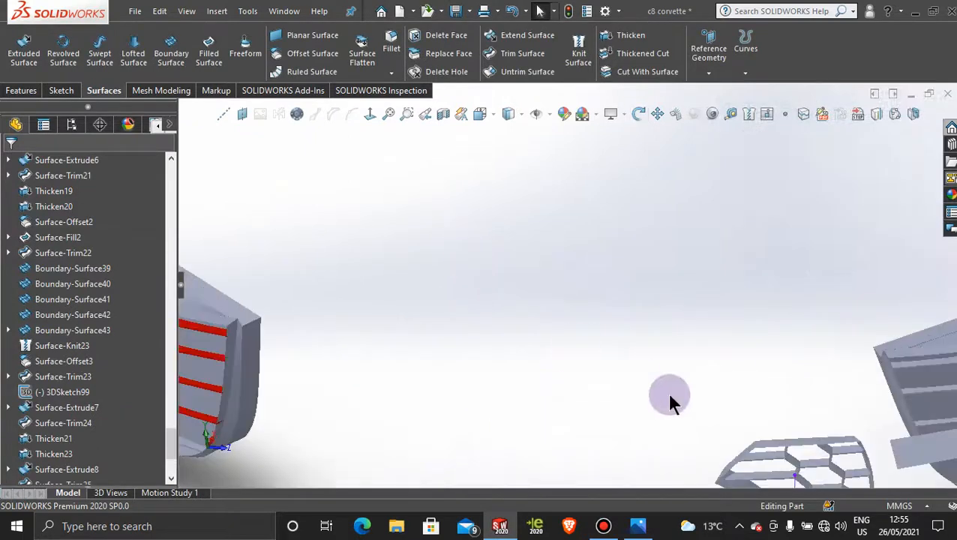
middle_click_drag(668, 394, 592, 226)
scroll(738, 387, "down", 3)
scroll(705, 409, "up", 4)
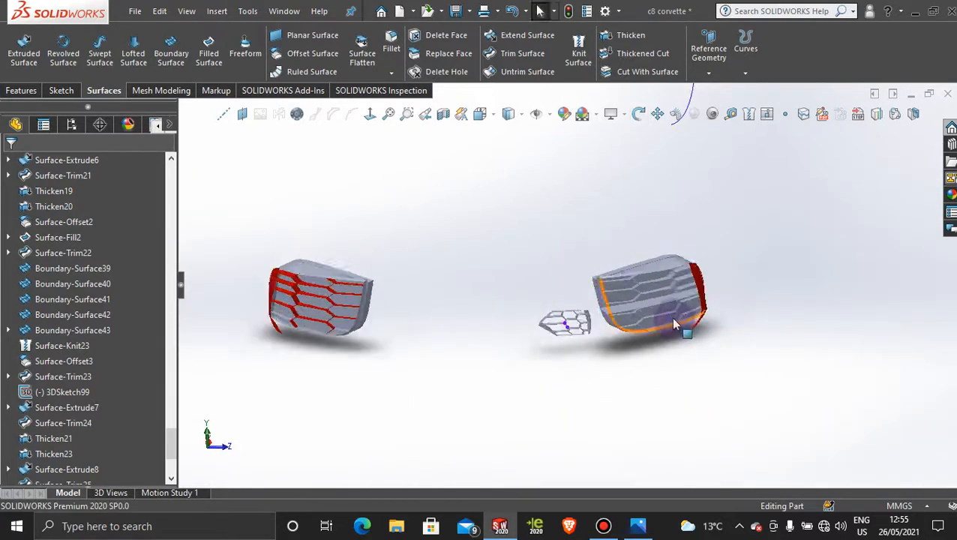
scroll(645, 284, "down", 5)
middle_click_drag(613, 276, 570, 300)
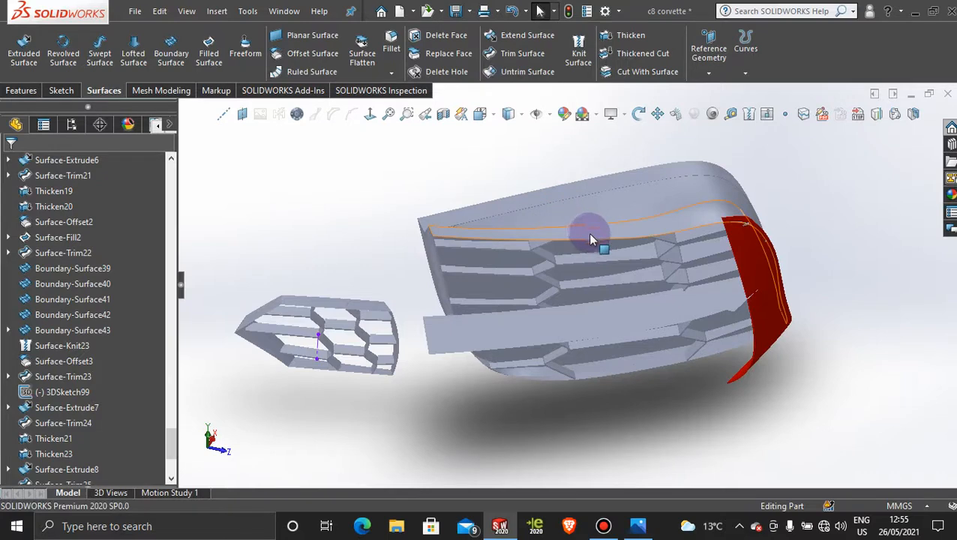
left_click(521, 113)
left_click(511, 148)
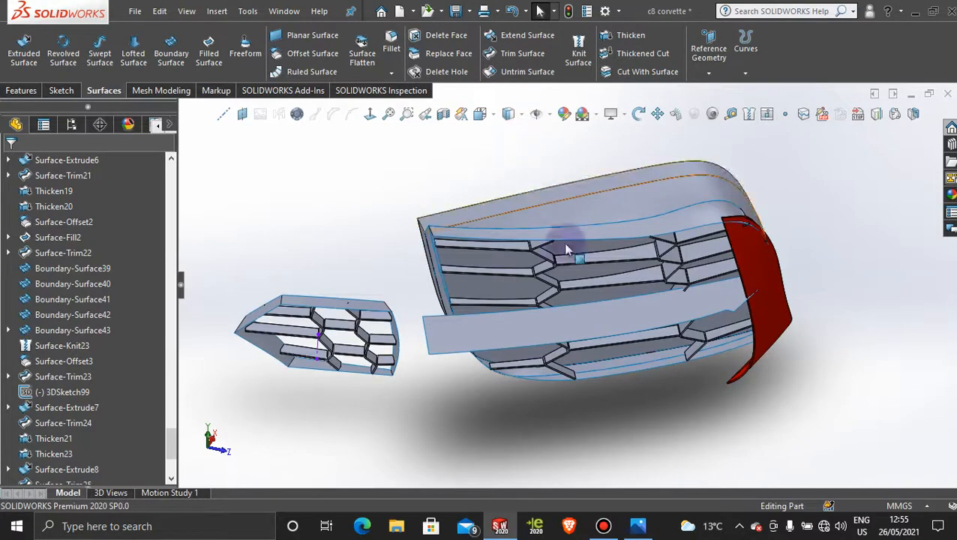
Orient the model to the top view and open a new 2D sketch on the Top Plane
mouse_move(560, 239)
middle_mouse_down()
mouse_move(570, 316)
mouse_move(607, 421)
mouse_move(577, 378)
middle_mouse_up()
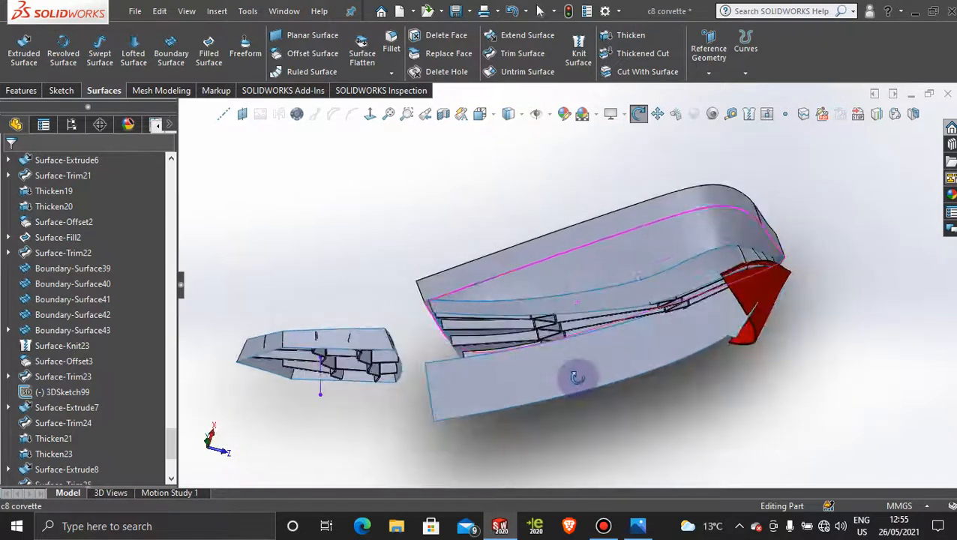
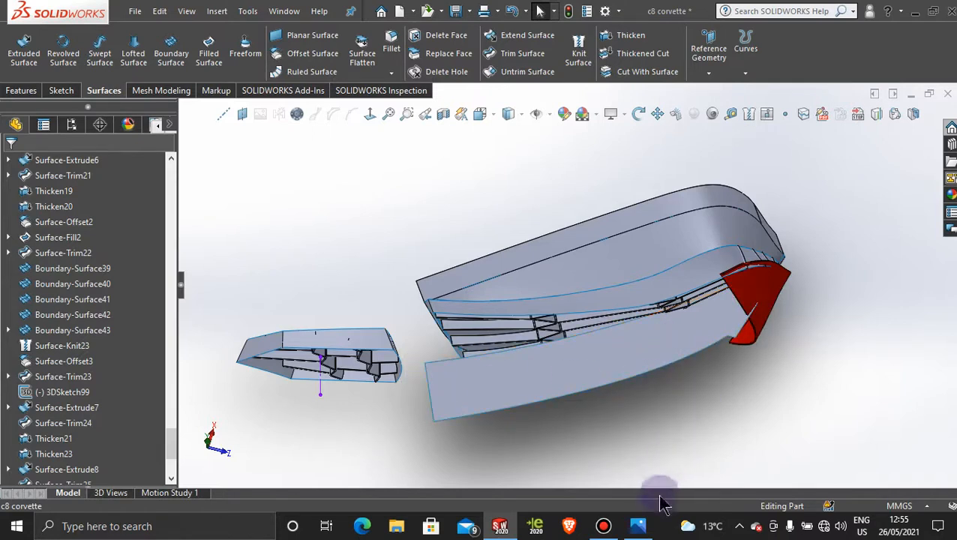
mouse_move(638, 527)
mouse_move(653, 467)
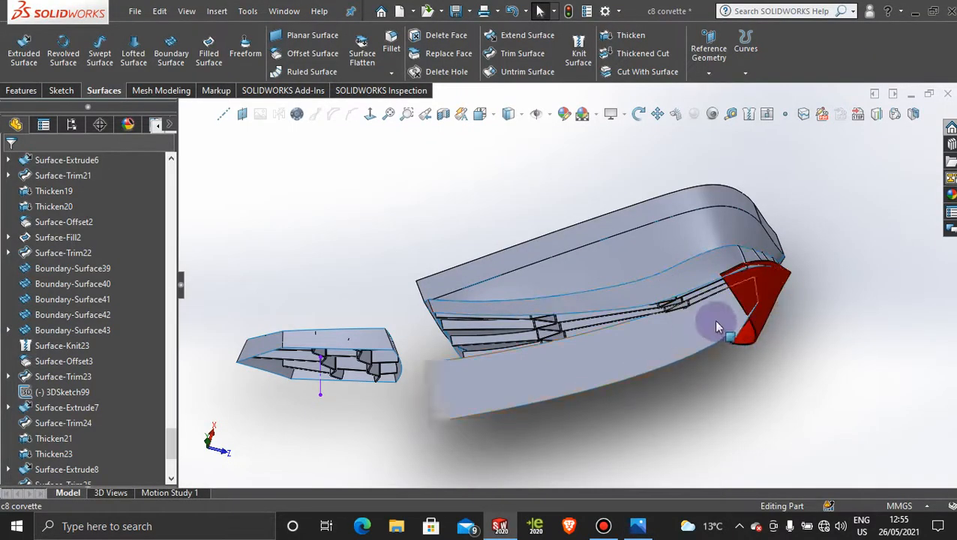
scroll(723, 386, "up", 3)
middle_click_drag(691, 344, 677, 366)
key("space")
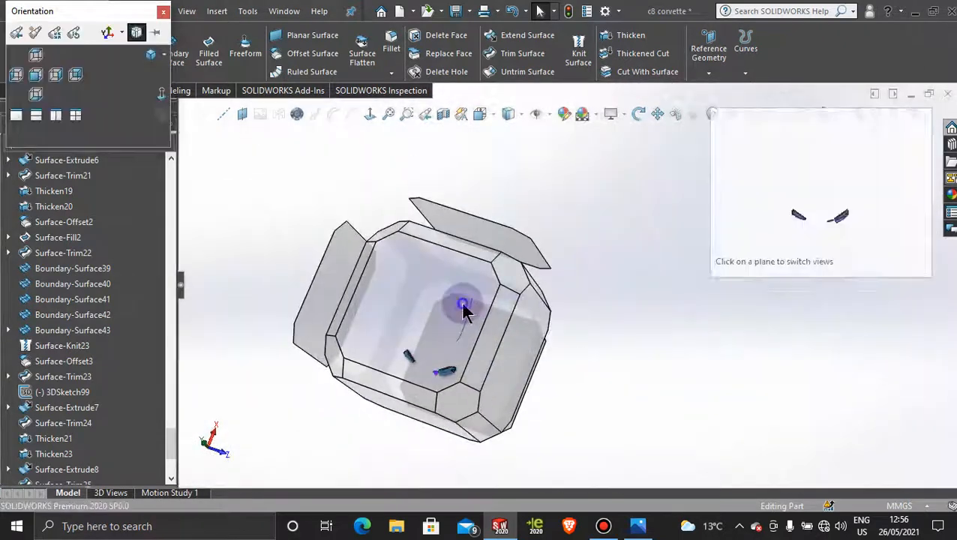
left_click(463, 307)
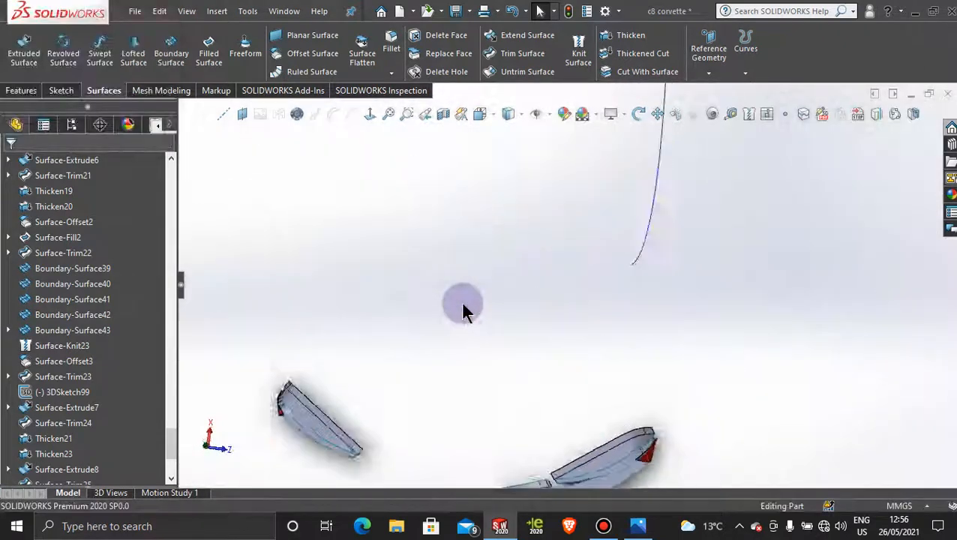
scroll(659, 379, "down", 5)
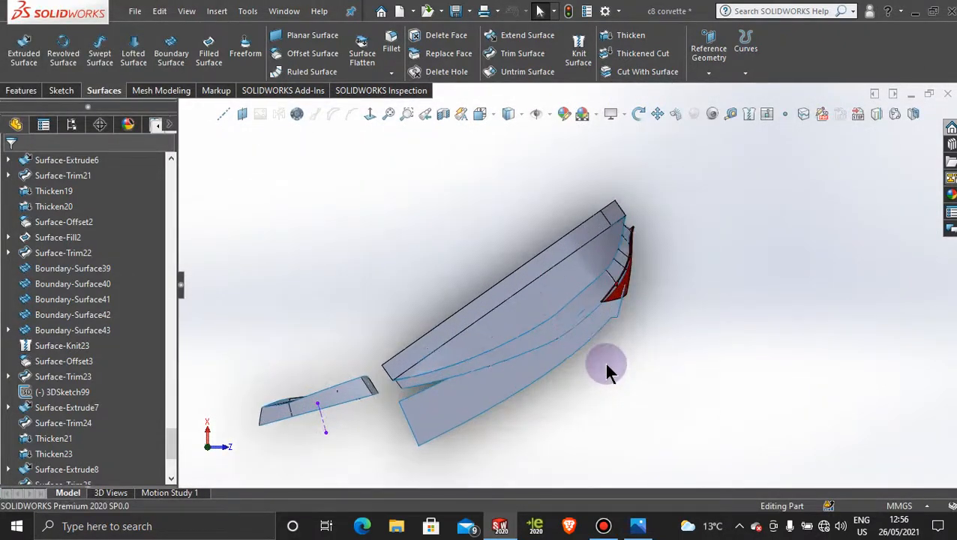
left_click(63, 91)
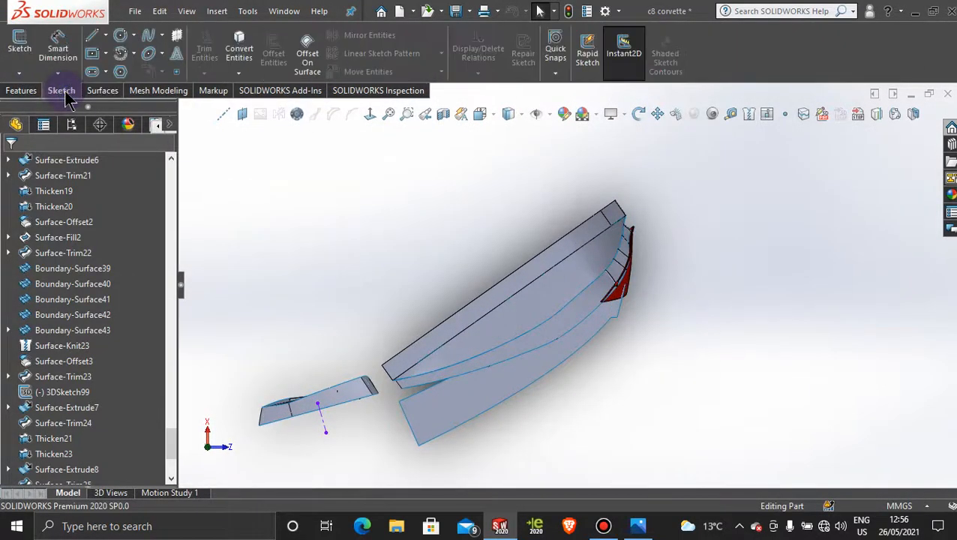
left_click(18, 73)
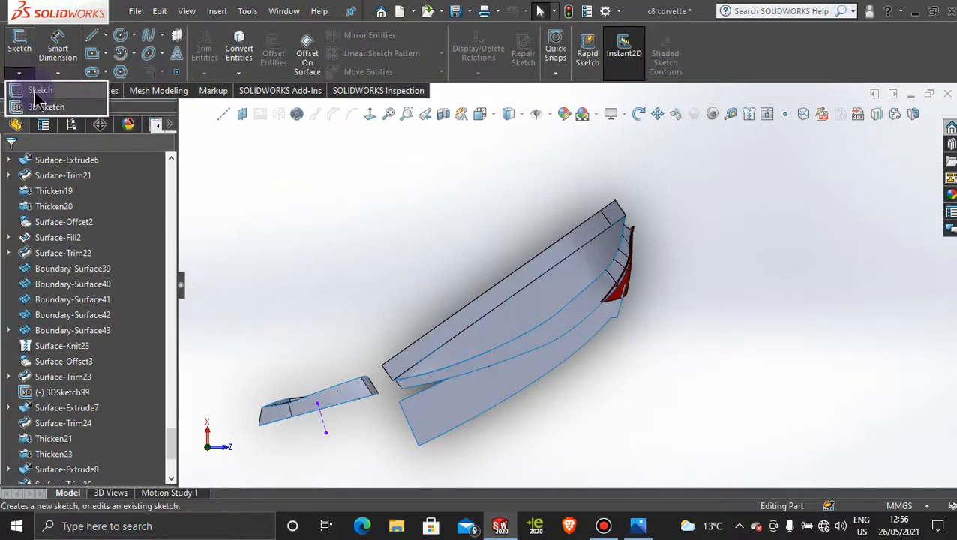
left_click(36, 90)
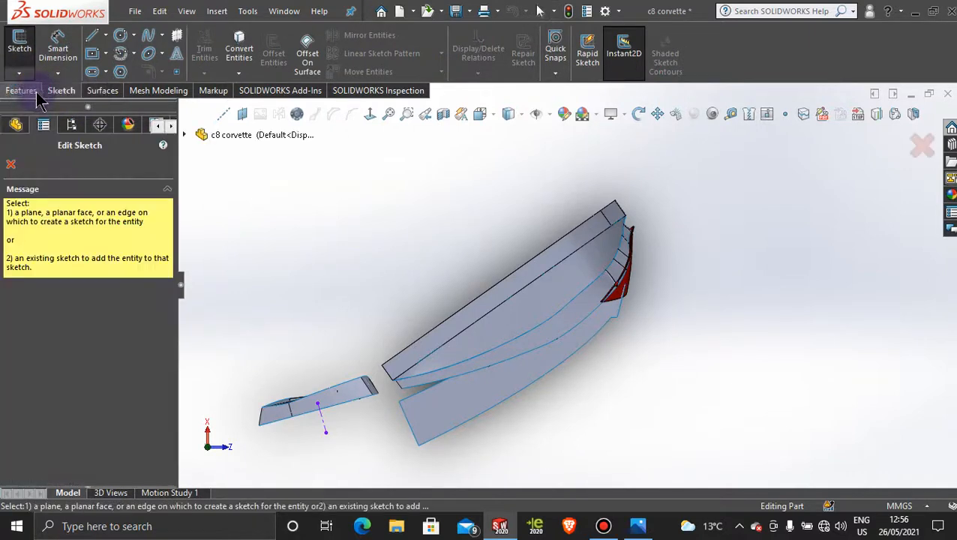
left_click(186, 134)
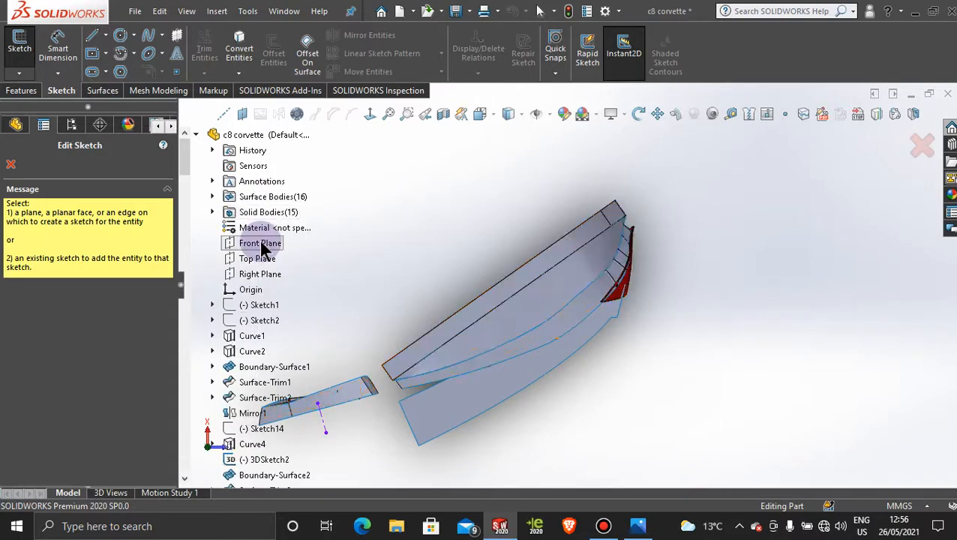
left_click(266, 262)
Draw a straight two-point spline from the tip of the long strip surface's red-light end along its end edge to about (-287.6, -130.1) mm
scroll(620, 330, "down", 3)
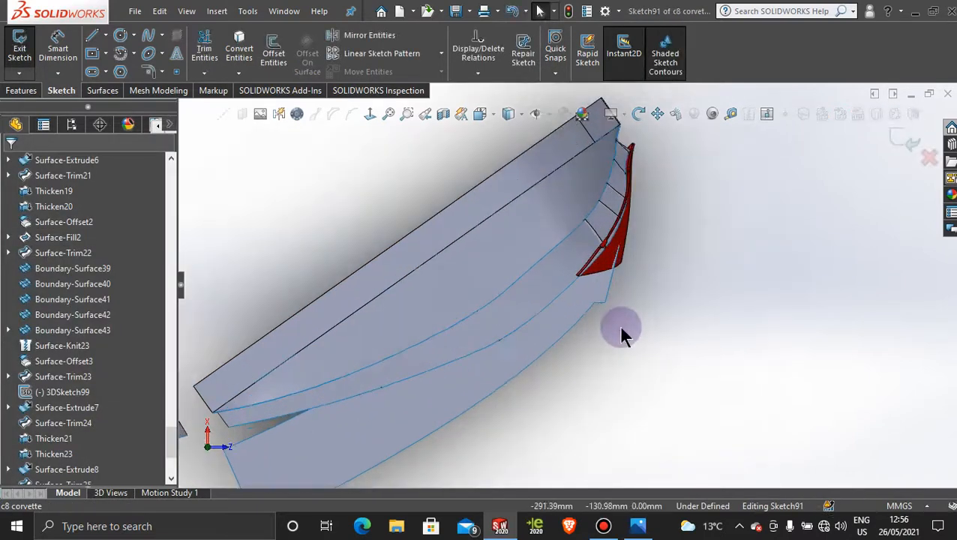
scroll(589, 359, "up", 3)
middle_click_drag(512, 357, 441, 297)
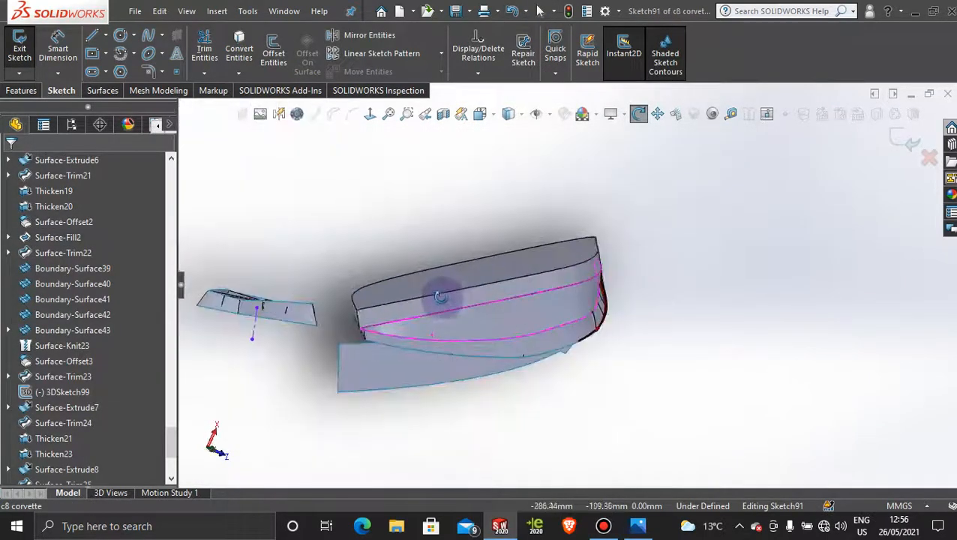
key("space")
left_click(438, 323)
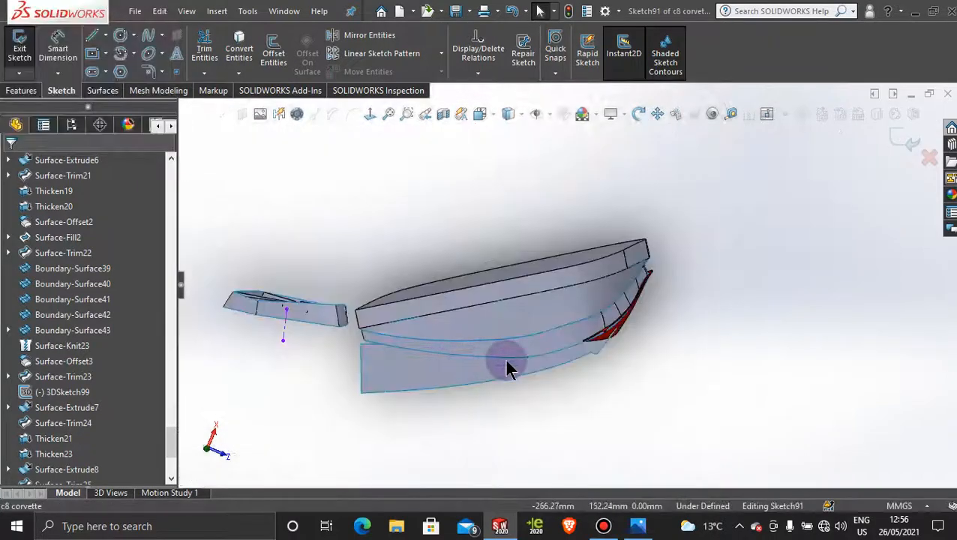
scroll(660, 390, "down", 4)
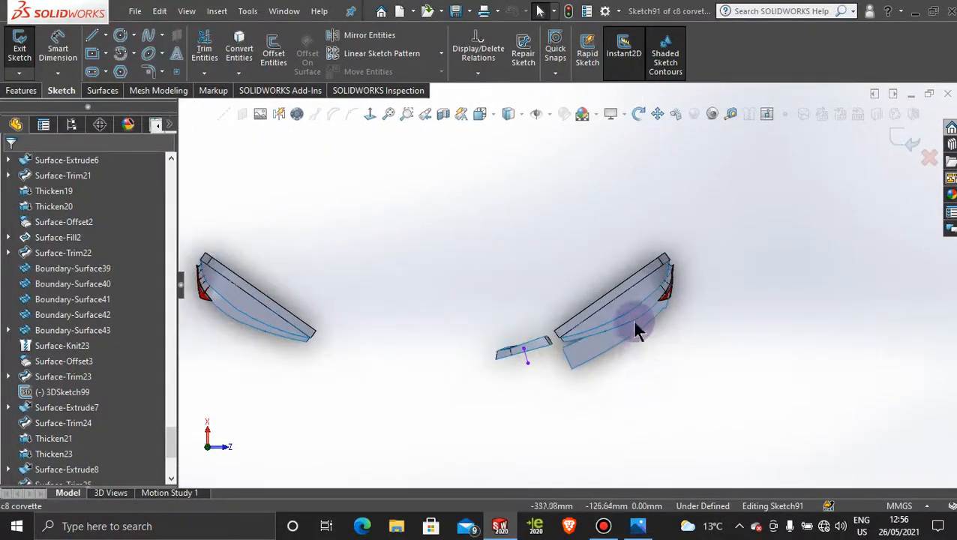
scroll(634, 324, "down", 3)
scroll(607, 235, "down", 3)
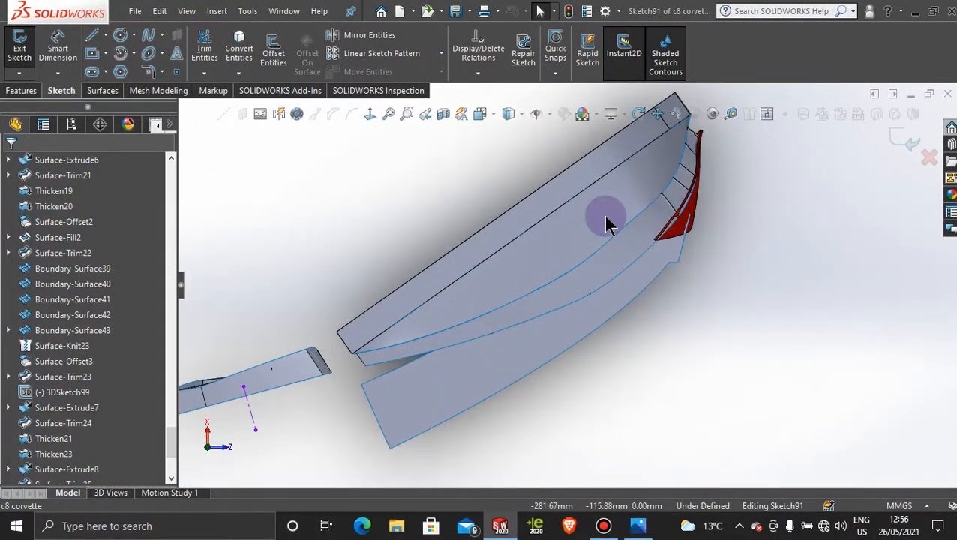
left_click(148, 36)
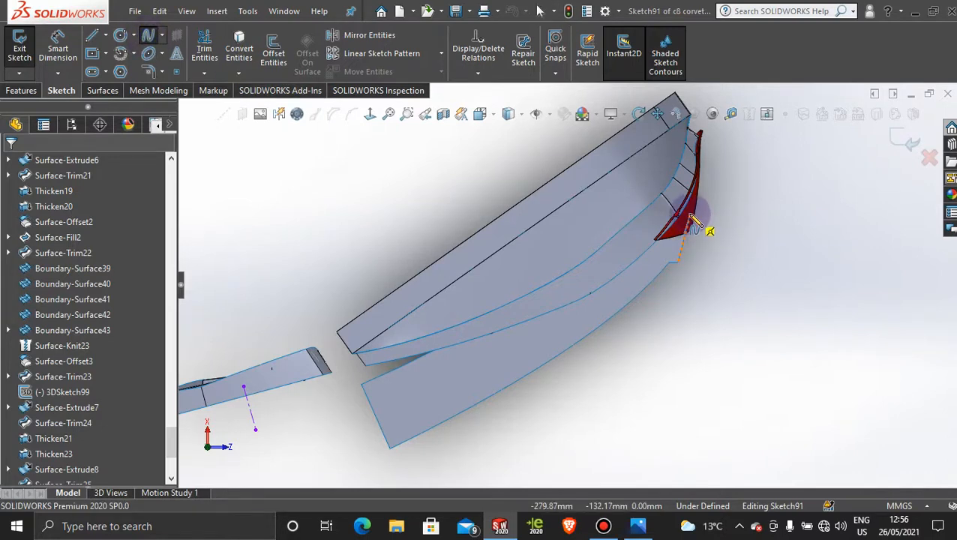
scroll(690, 216, "down", 3)
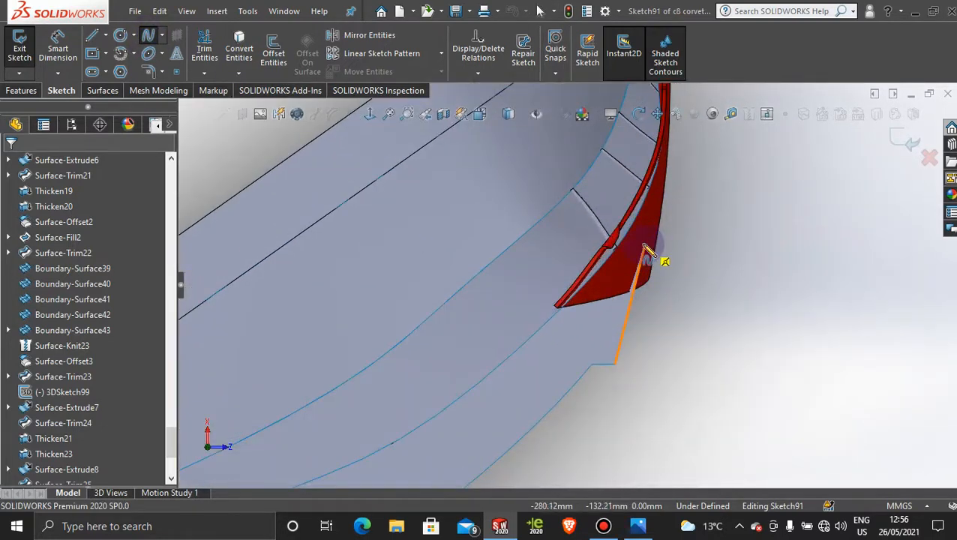
scroll(646, 246, "down", 2)
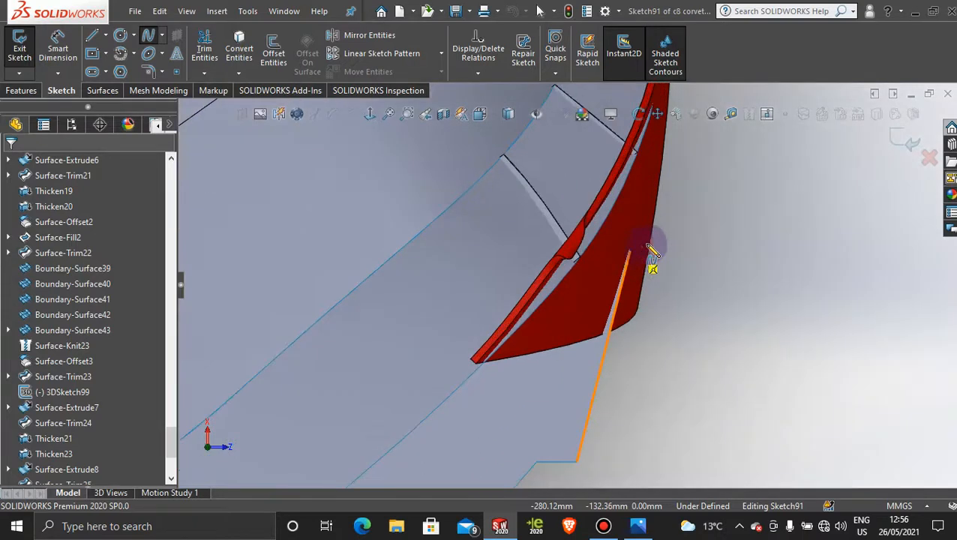
left_click(629, 253)
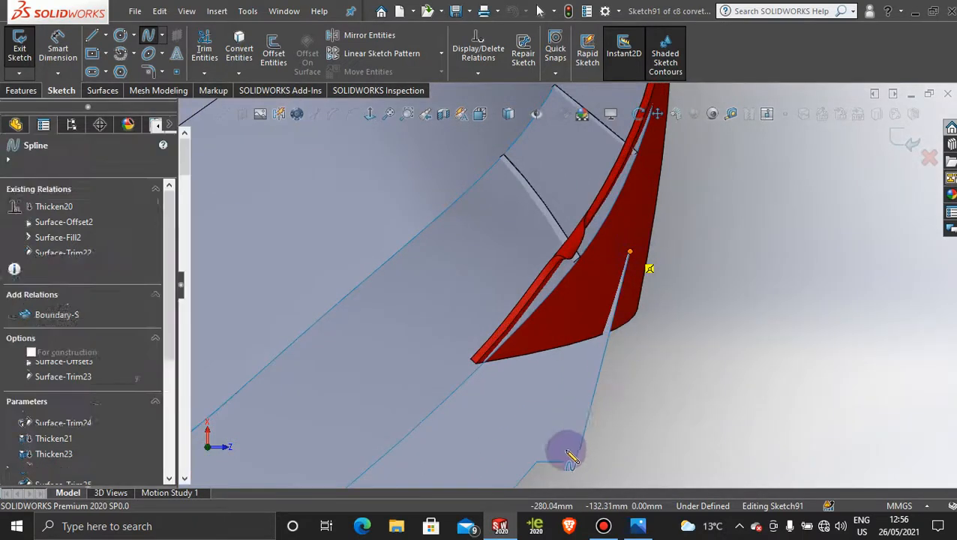
scroll(572, 439, "up", 3)
scroll(563, 397, "down", 2)
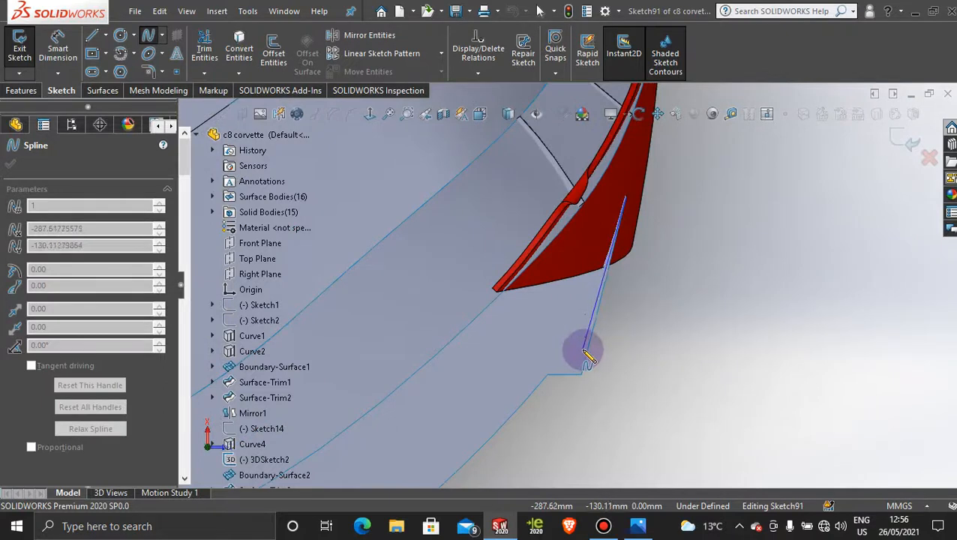
left_click(583, 351)
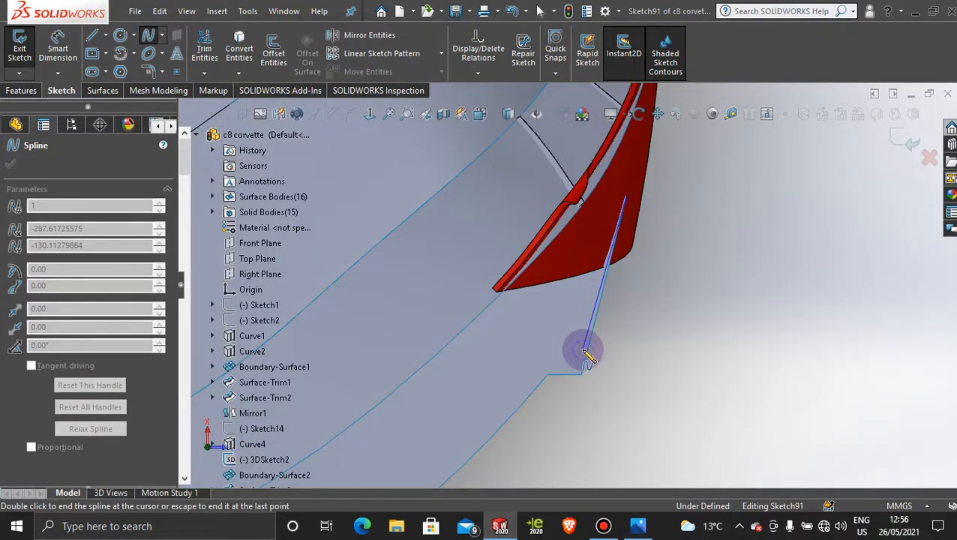
double_click(584, 350)
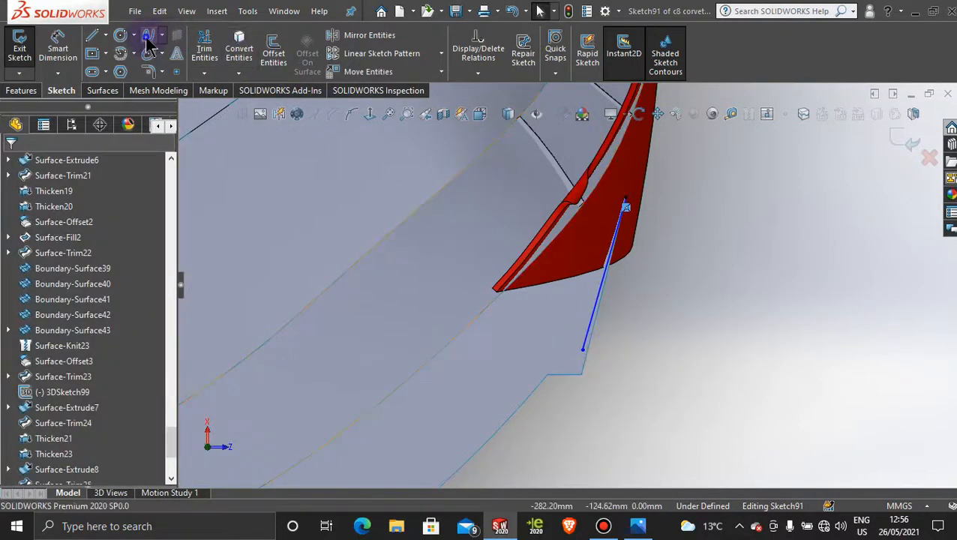
Draw a short straight spline from the lower end of the first spline inward across the strip to about (-288.0, -127.7) mm
left_click(583, 352)
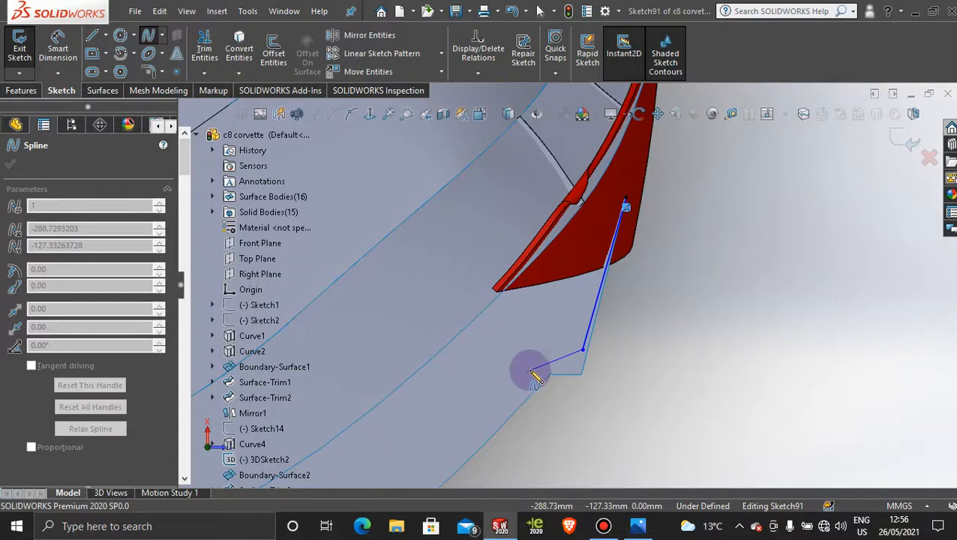
left_click(535, 359)
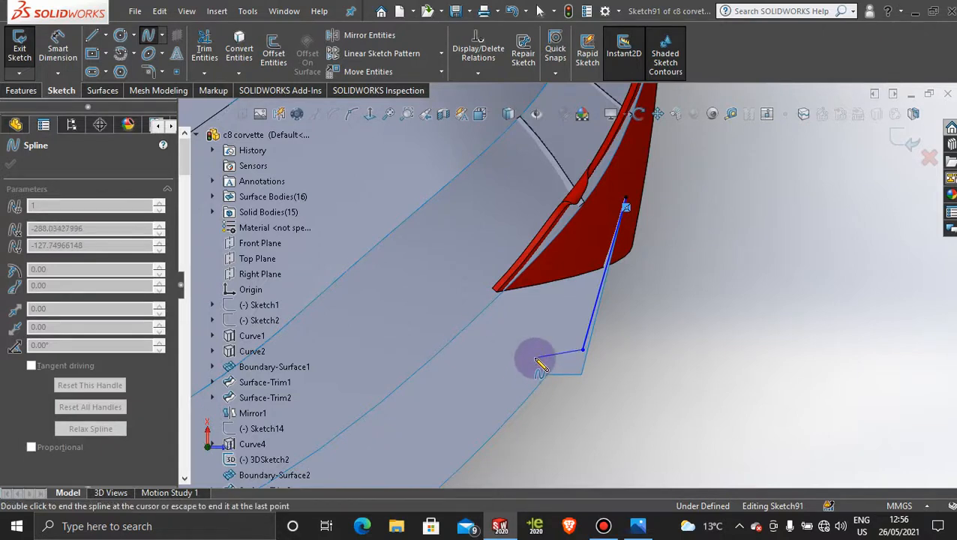
key("Escape")
Draw a spline about 63 mm long from the short spline's end past the strip's far end and bow it along the outer edge
left_click(150, 41)
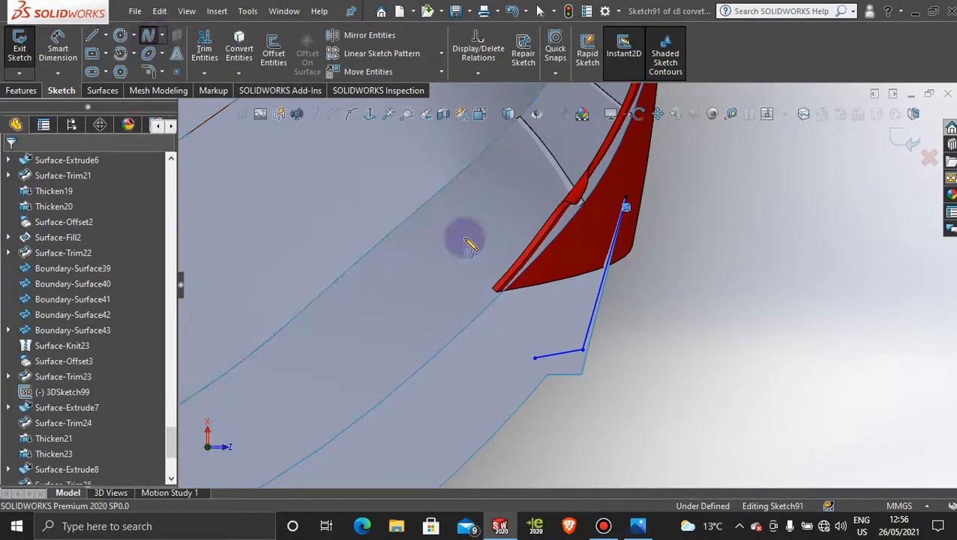
scroll(466, 242, "down", 8)
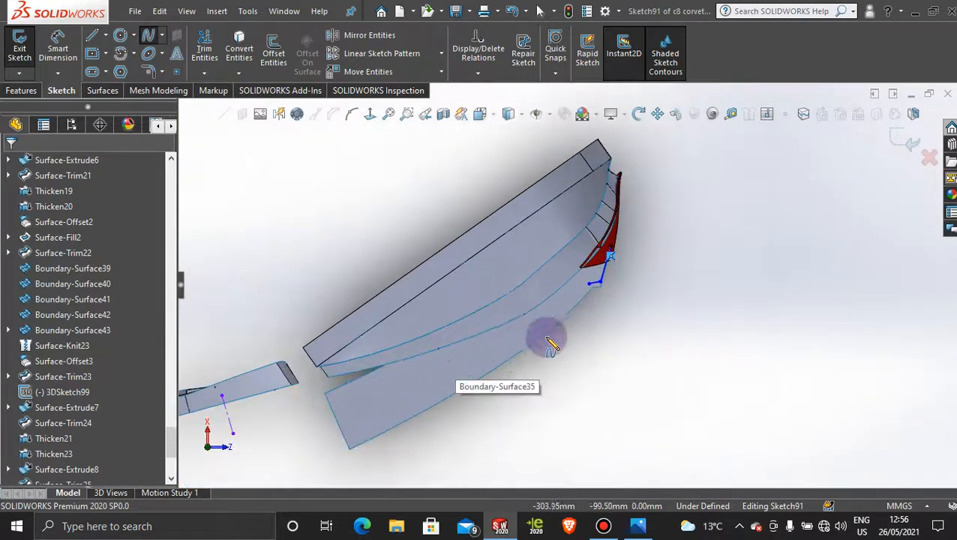
left_click(591, 286)
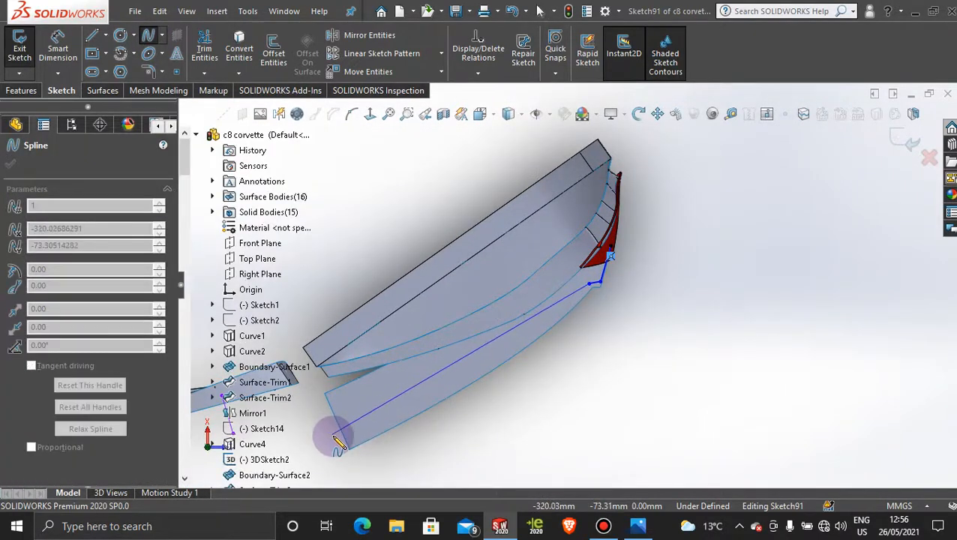
double_click(336, 439)
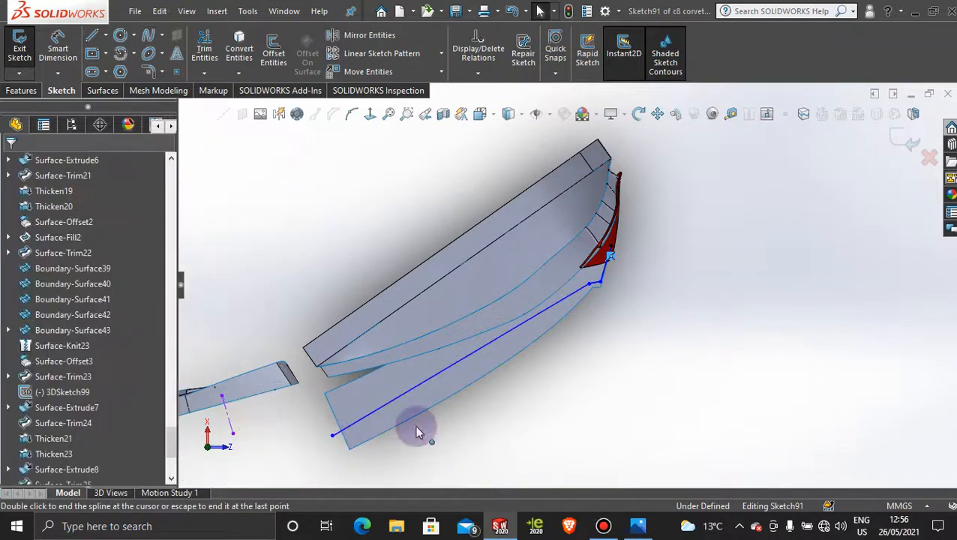
left_click(464, 366)
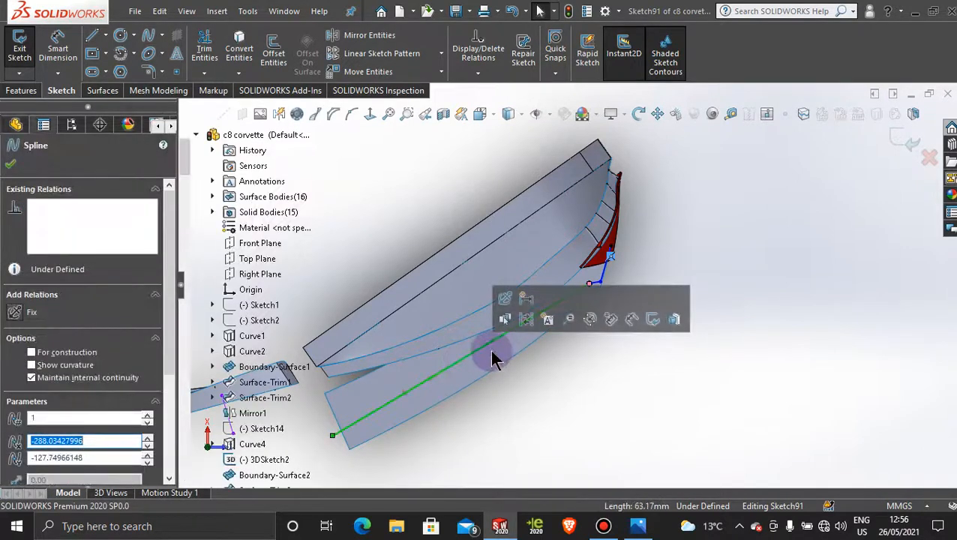
left_click_drag(508, 351, 519, 357)
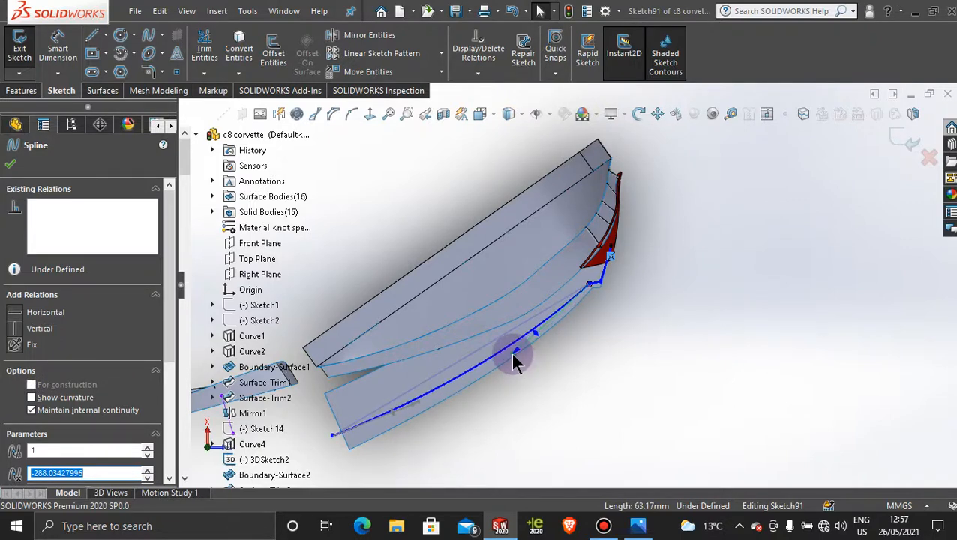
left_click(13, 166)
Trim the long strip surface with the spline sketch, removing the thin portion along its outer edge
left_click(104, 90)
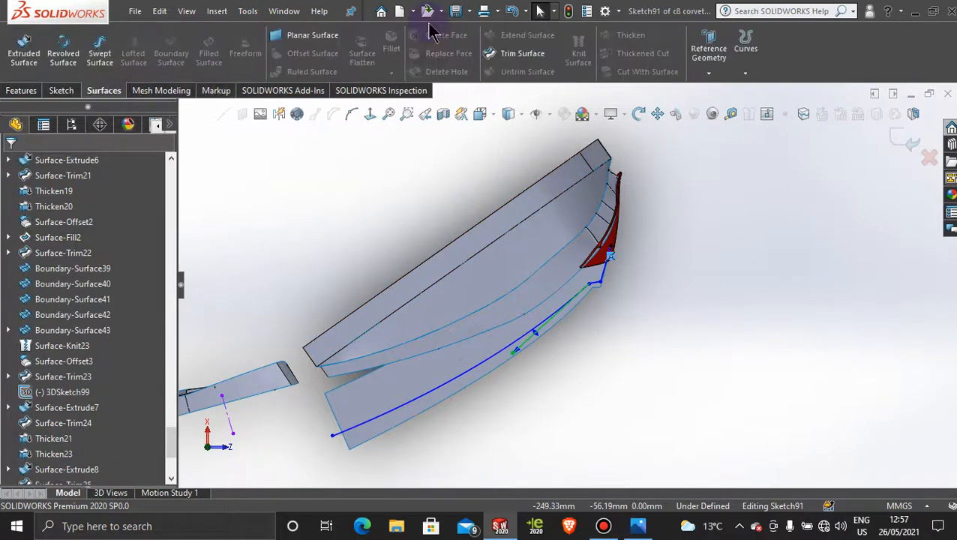
left_click(517, 54)
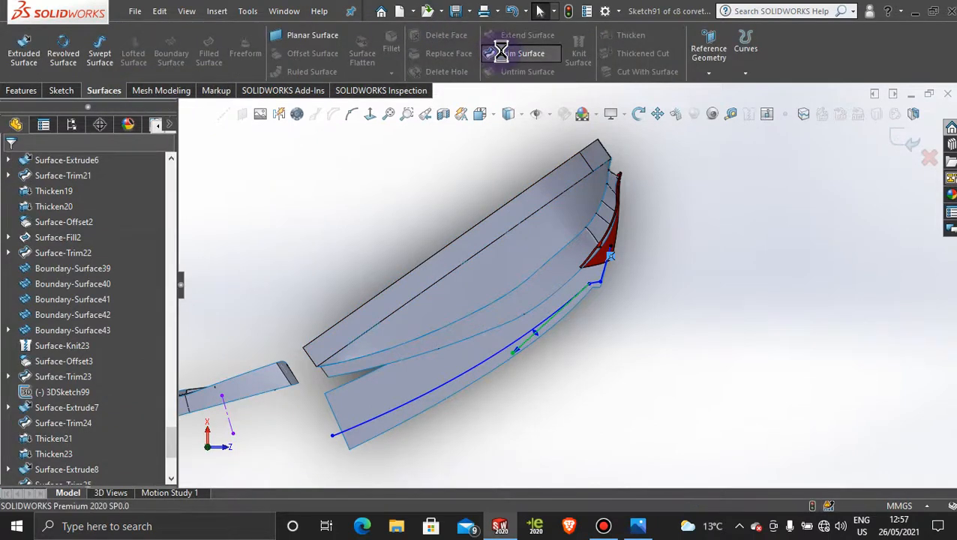
left_click(492, 378)
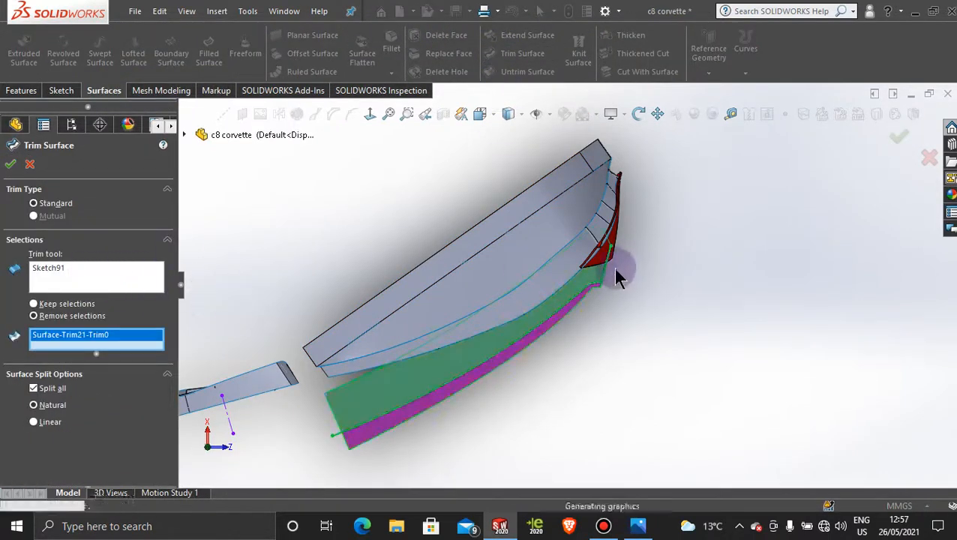
scroll(615, 278, "down", 3)
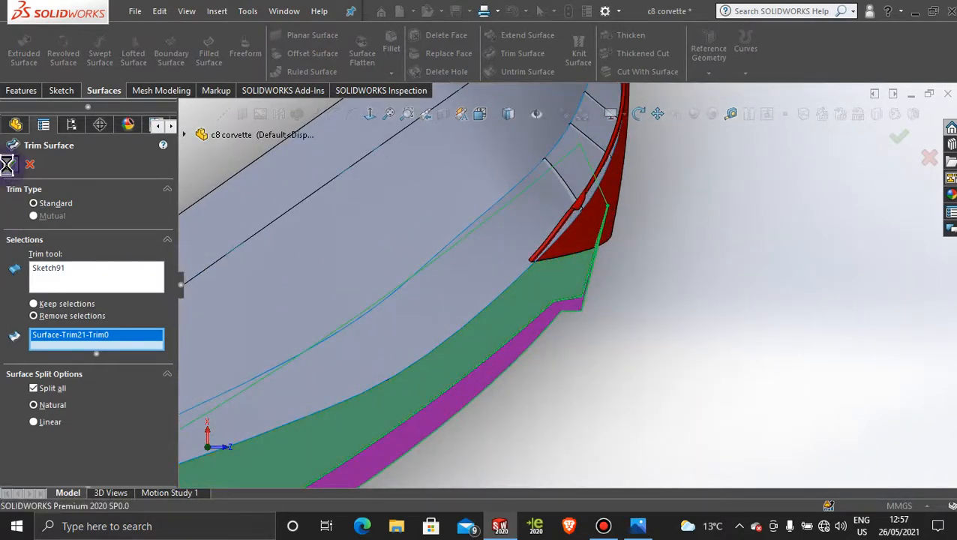
left_click(10, 165)
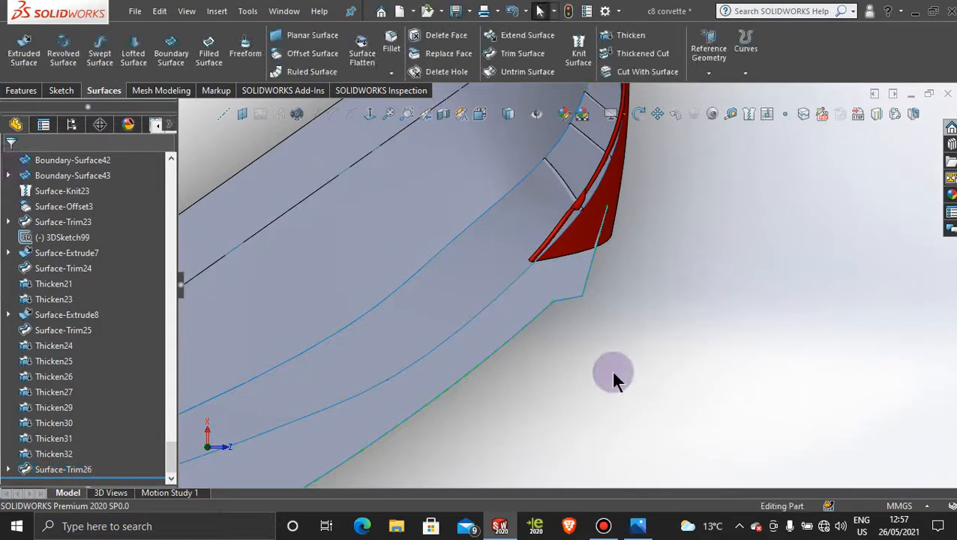
Examine the trimmed strip surface against the large grille and the red light from several angles
scroll(611, 375, "up", 5)
middle_click_drag(611, 378, 525, 376)
scroll(483, 320, "down", 3)
scroll(456, 264, "down", 2)
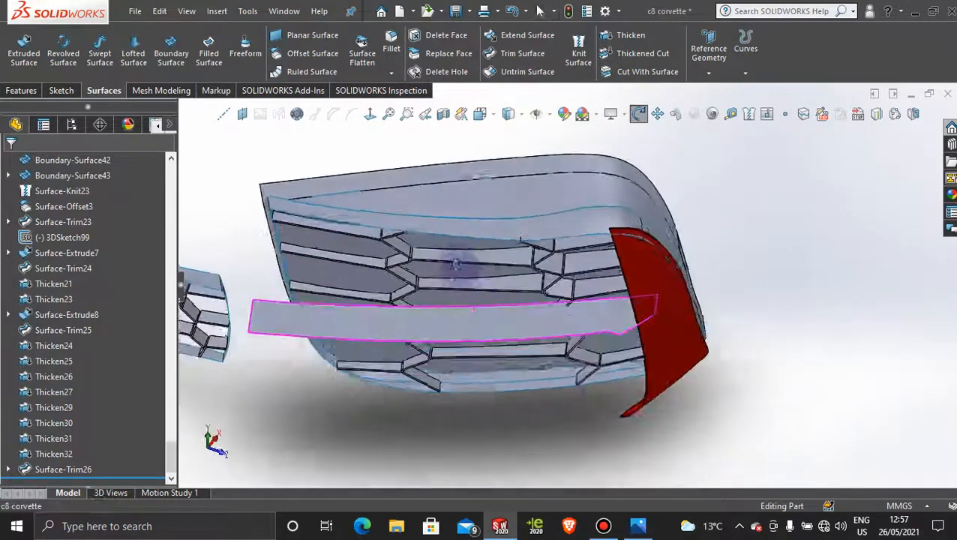
middle_click_drag(455, 264, 502, 282)
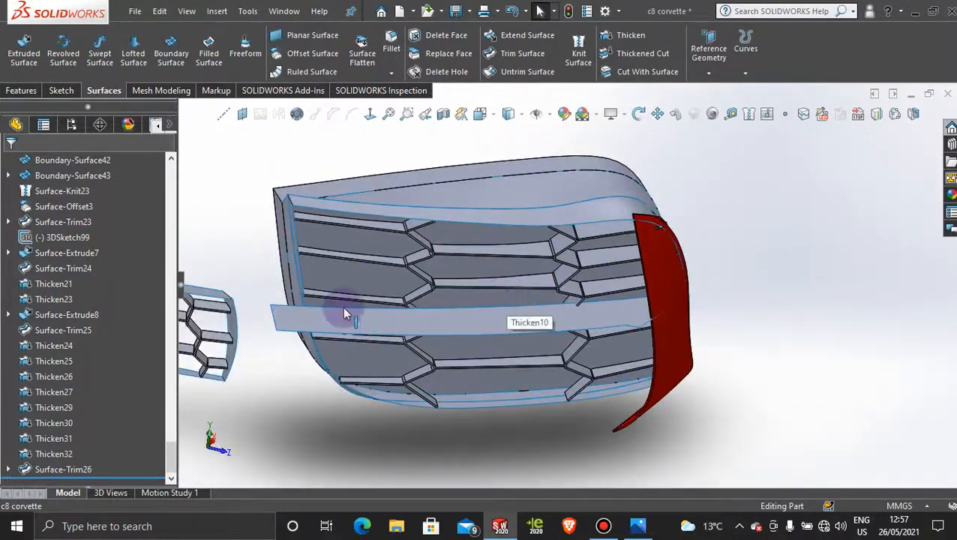
scroll(343, 313, "down", 2)
middle_click_drag(649, 330, 651, 303)
middle_click_drag(601, 298, 534, 373)
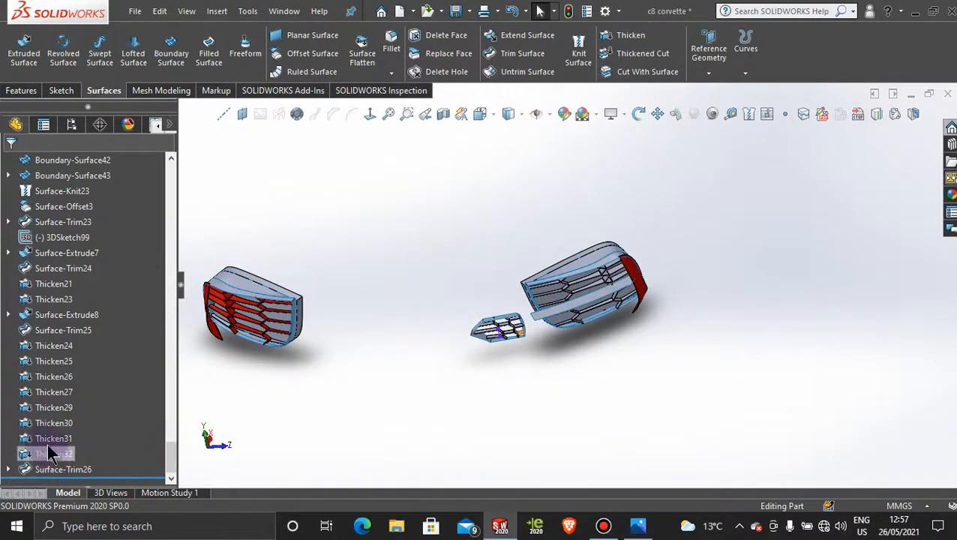
Show the hidden central bumper surface, Surface-Trim20, between the two side grilles
scroll(66, 330, "up", 3)
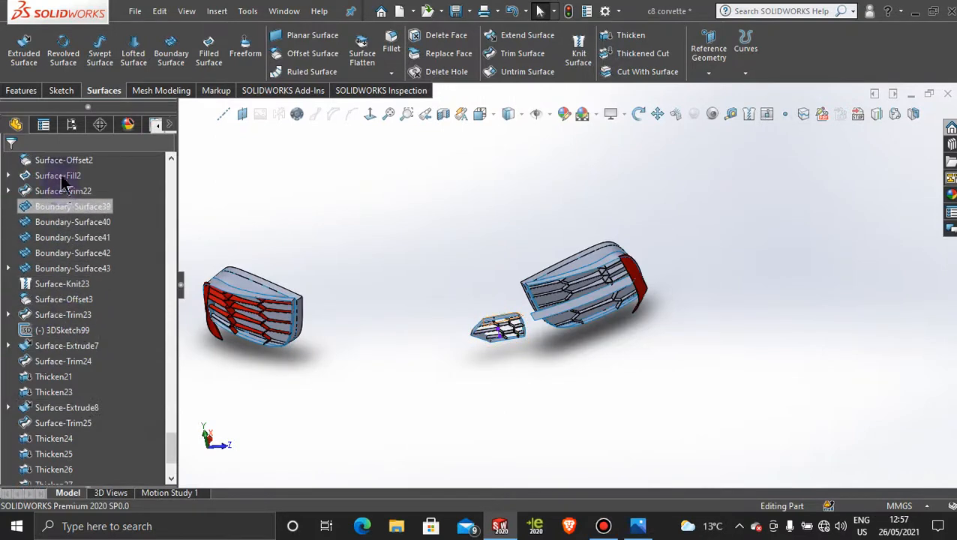
middle_click_drag(437, 228, 437, 295)
scroll(45, 315, "up", 3)
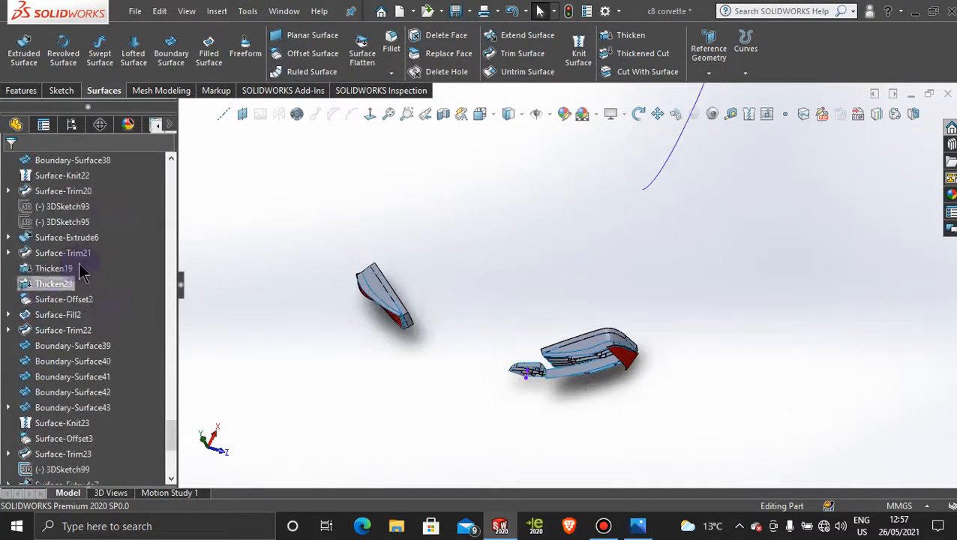
right_click(64, 193)
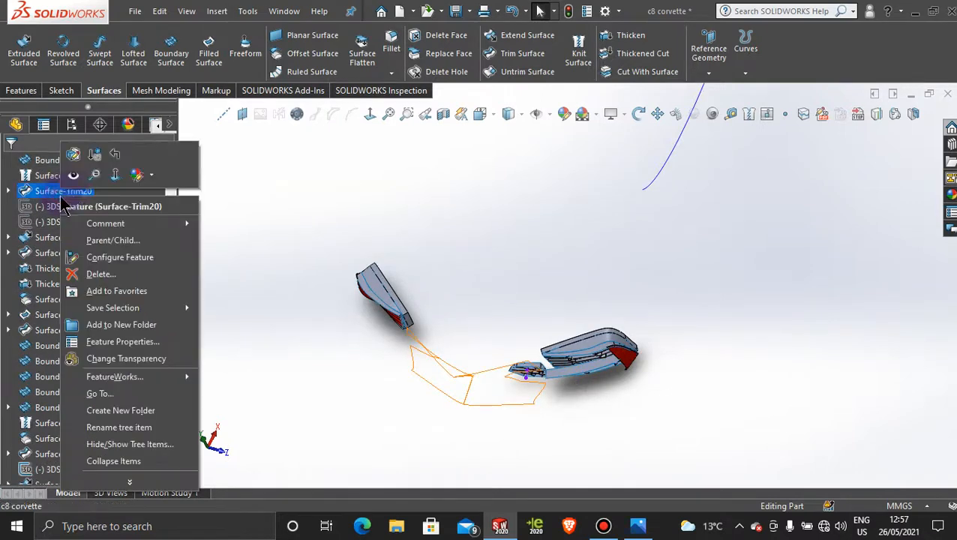
left_click(74, 177)
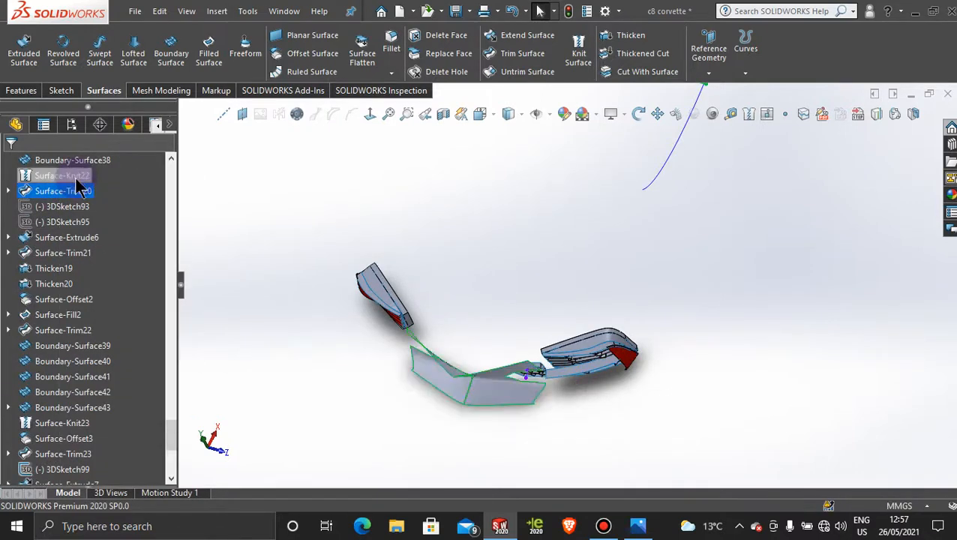
middle_click_drag(436, 382, 441, 337)
scroll(111, 292, "up", 2)
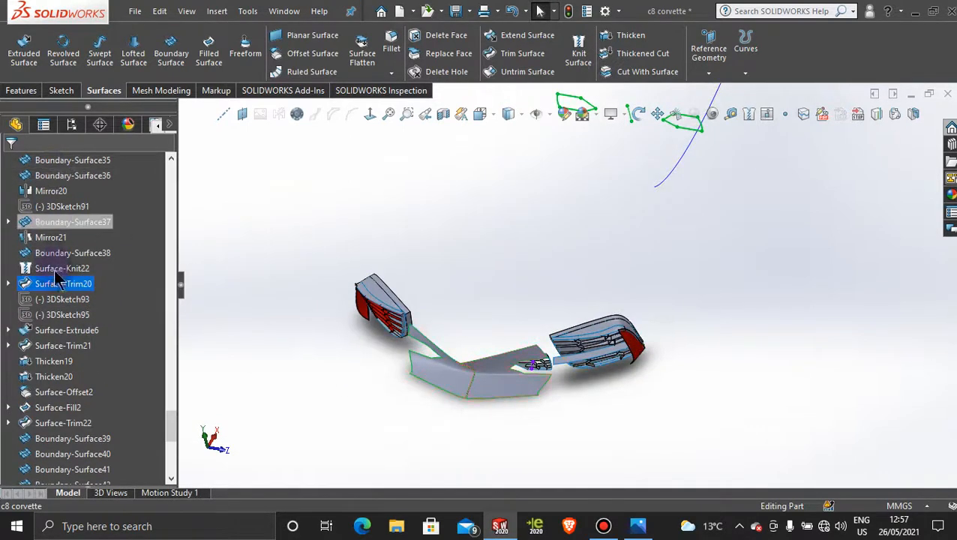
Show Boundary-Surface40 so the inner frame surfaces of the bumper's small grille opening are displayed
scroll(524, 341, "down", 5)
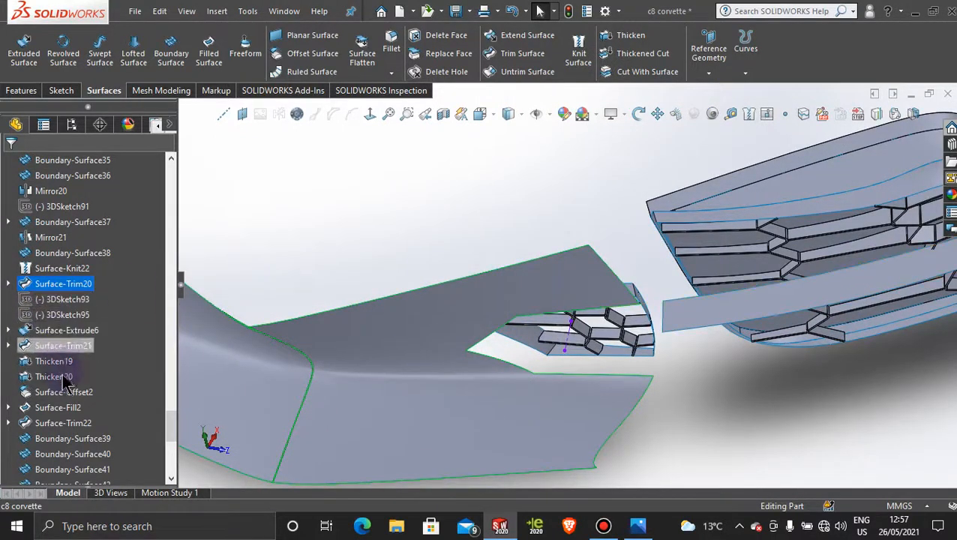
left_click_drag(63, 392, 62, 467)
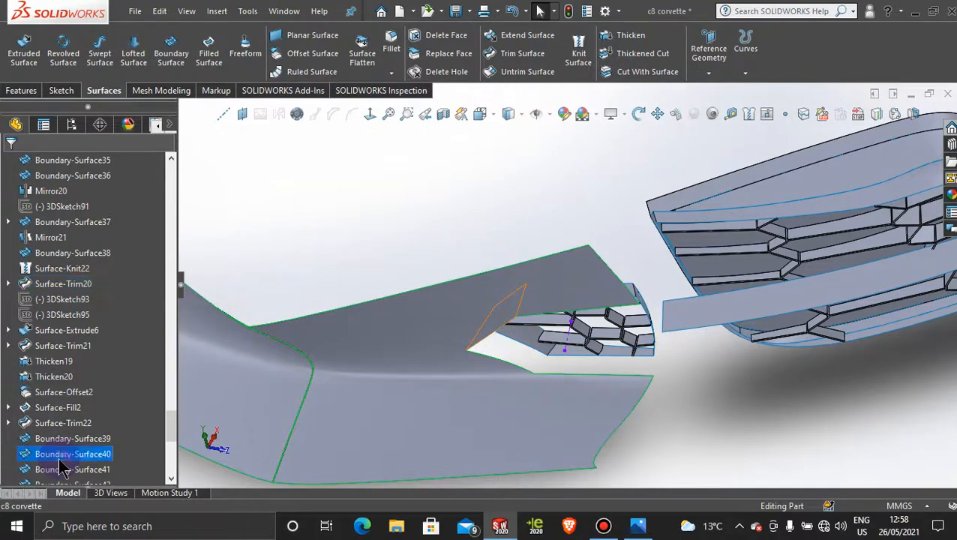
right_click(59, 459)
left_click(72, 224)
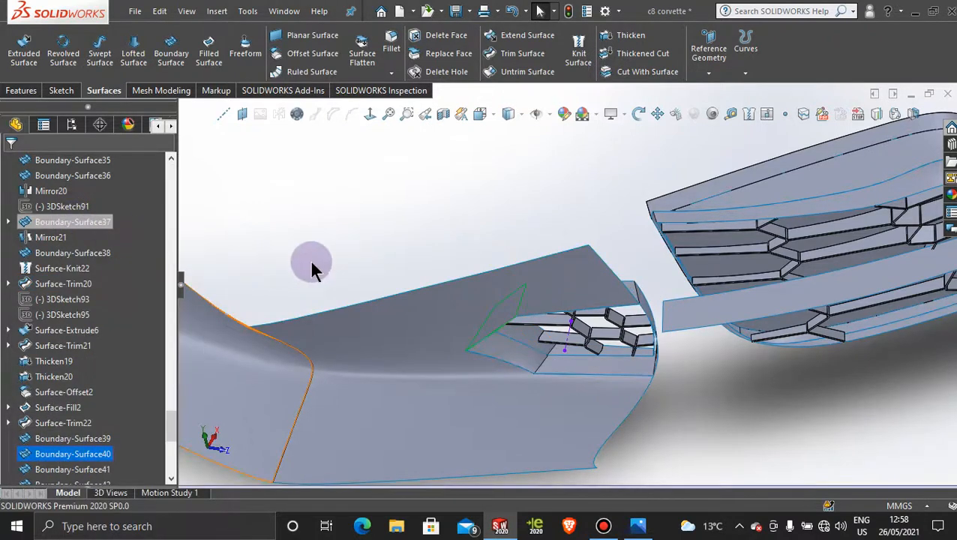
Show the hidden car body surfaces through Surface-Trim13 and clear the selection
scroll(400, 248, "up", 3)
scroll(84, 343, "up", 4)
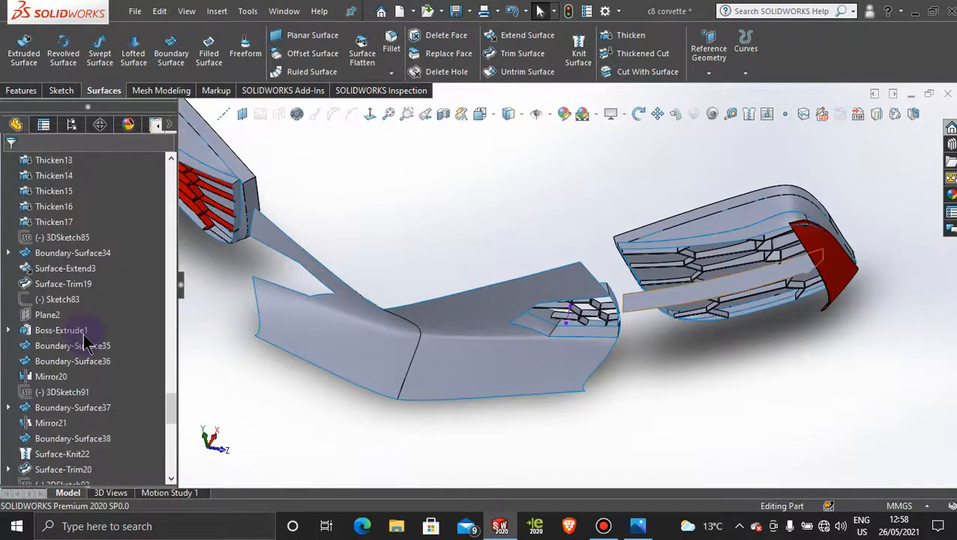
scroll(84, 338, "up", 3)
scroll(62, 255, "up", 5)
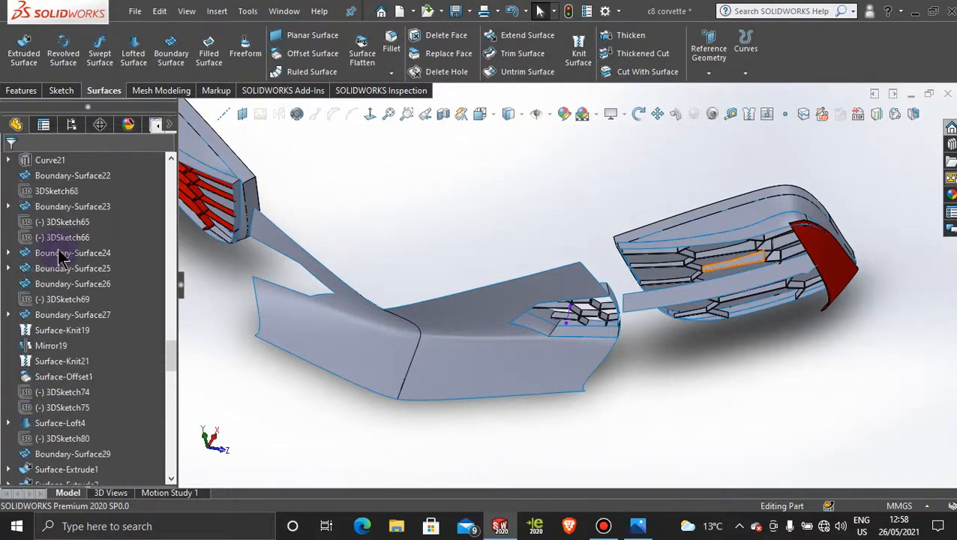
scroll(60, 247, "up", 3)
right_click(54, 221)
left_click(71, 202)
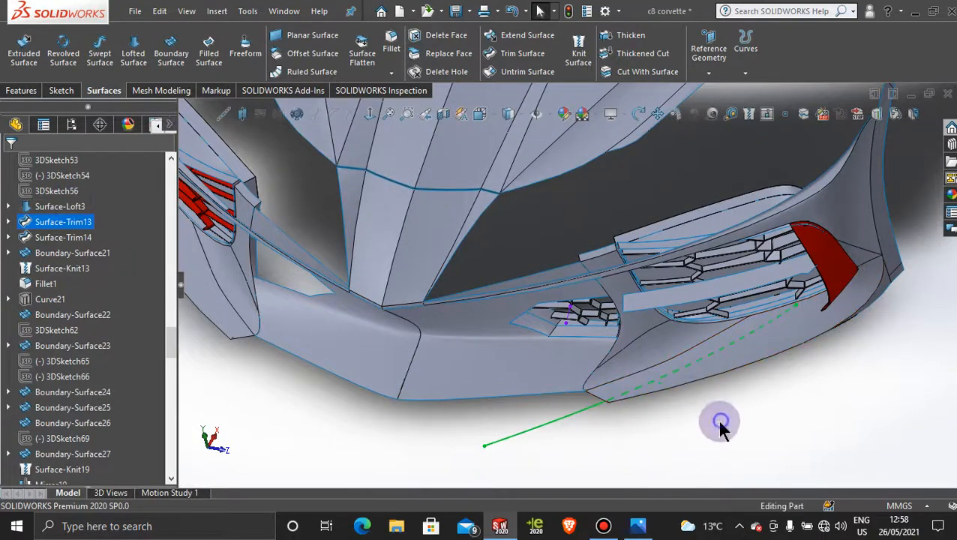
left_click(716, 417)
Examine the bumper's small hexagonal grille and how its bars meet the surrounding opening frame
scroll(625, 431, "up", 2)
middle_click_drag(558, 315, 582, 279)
scroll(578, 286, "down", 2)
scroll(591, 301, "down", 6)
mouse_move(628, 374)
middle_mouse_down()
mouse_move(635, 395)
mouse_move(564, 366)
mouse_move(577, 316)
mouse_move(594, 327)
mouse_move(576, 342)
mouse_move(559, 331)
mouse_move(559, 353)
mouse_move(570, 310)
mouse_move(596, 304)
mouse_move(570, 336)
mouse_move(513, 348)
mouse_move(507, 325)
middle_mouse_up()
scroll(570, 340, "up", 5)
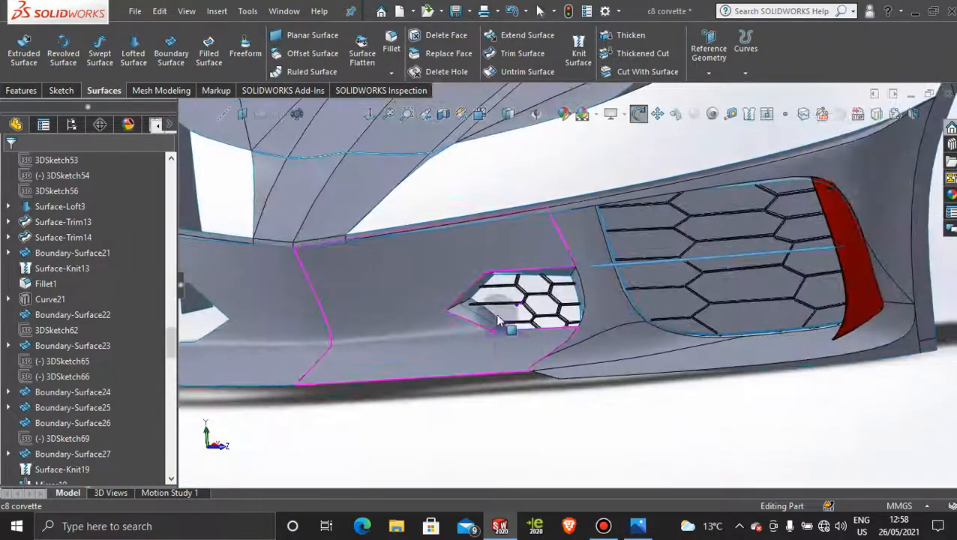
scroll(512, 308, "down", 5)
scroll(523, 298, "down", 5)
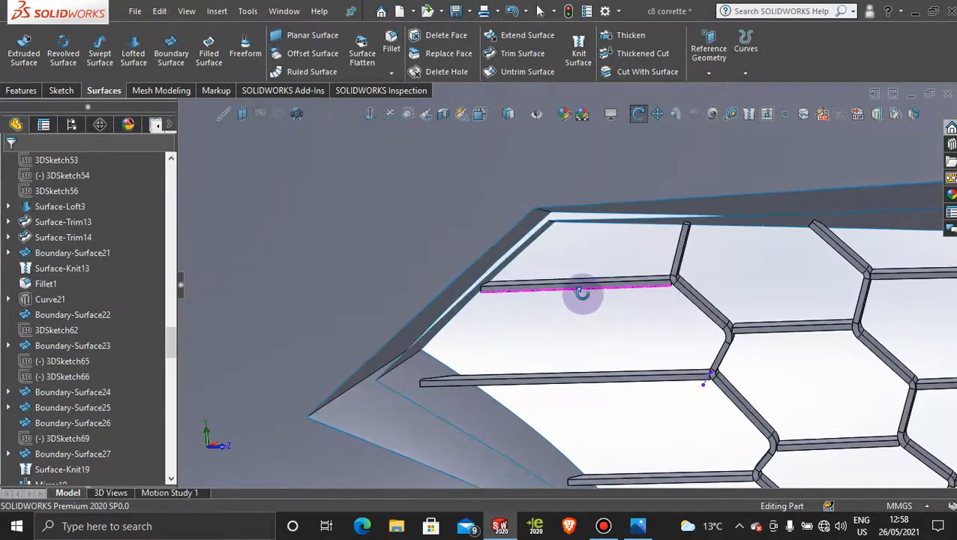
Try to thicken the small grille's inner frame surface, Surface-Trim23, by 0.30 mm toward side 2
left_click(625, 36)
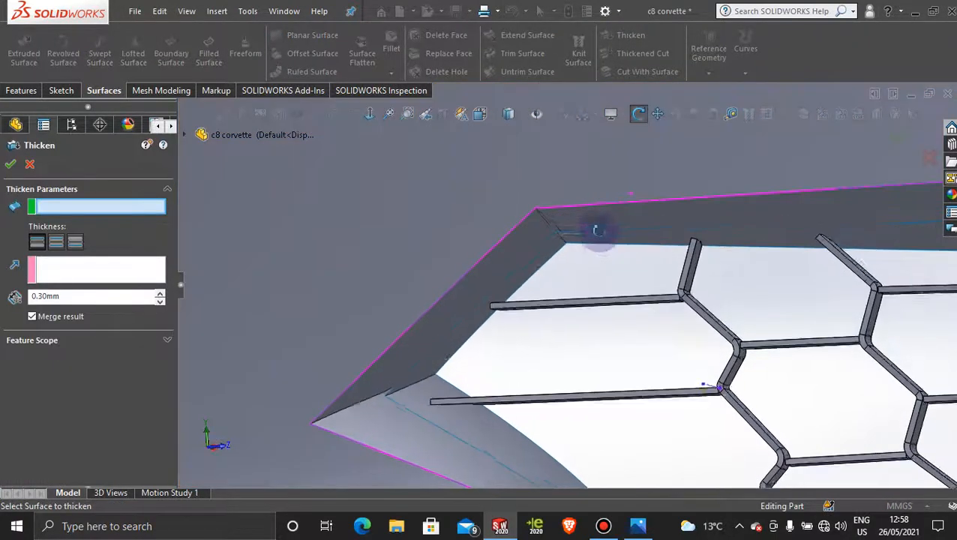
middle_click_drag(597, 230, 582, 249)
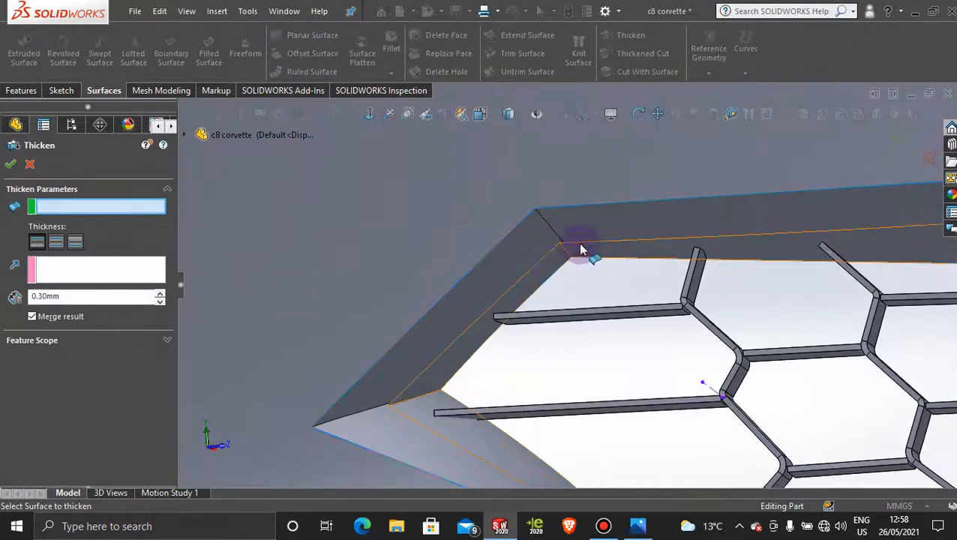
left_click(551, 272)
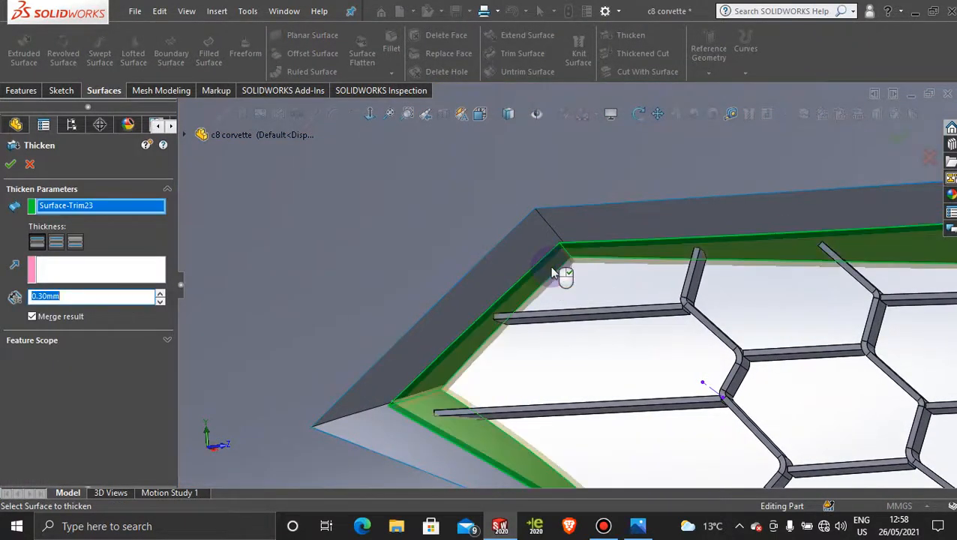
left_click(75, 244)
middle_click_drag(454, 282, 508, 327)
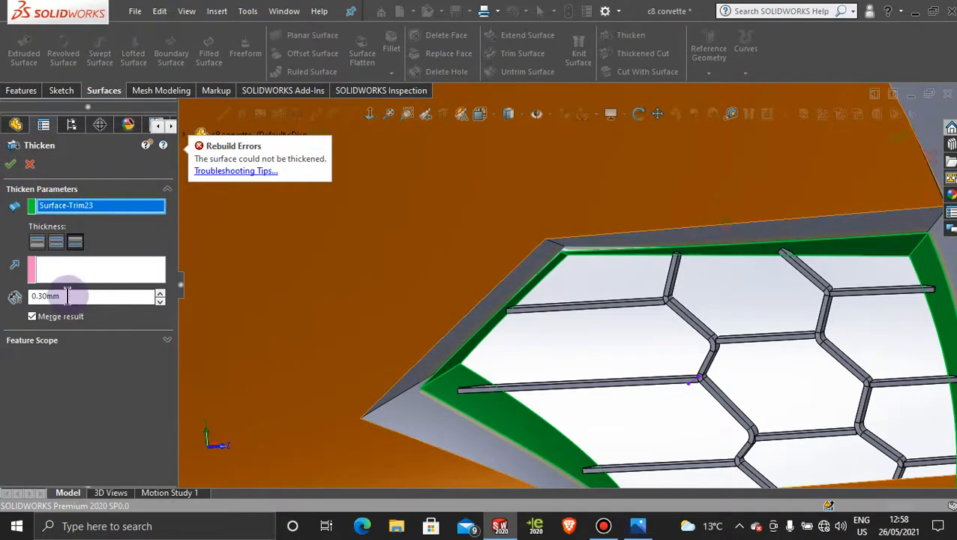
Try thickening Surface-Trim23 by 0.20 mm, testing both sides, side 2 and side 1
left_click_drag(66, 295, 14, 294)
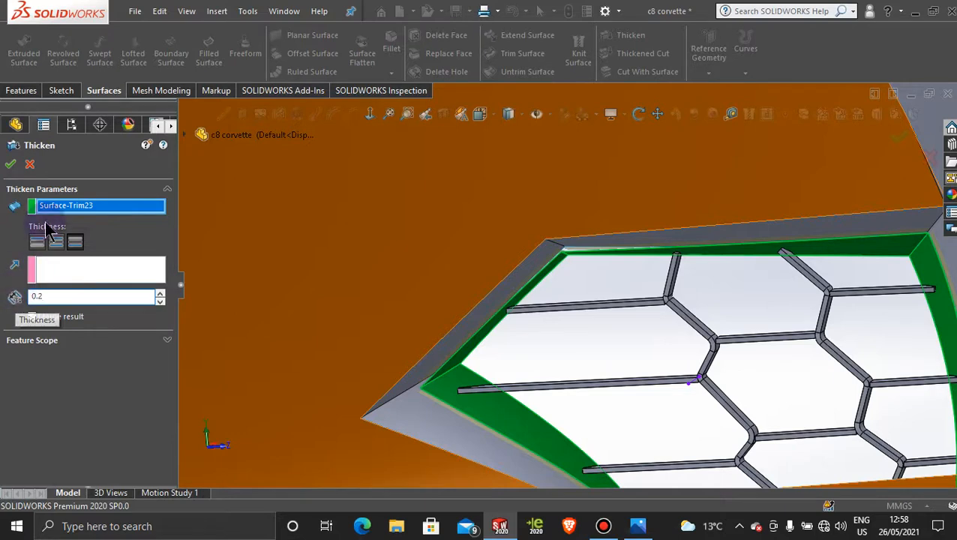
left_click(61, 242)
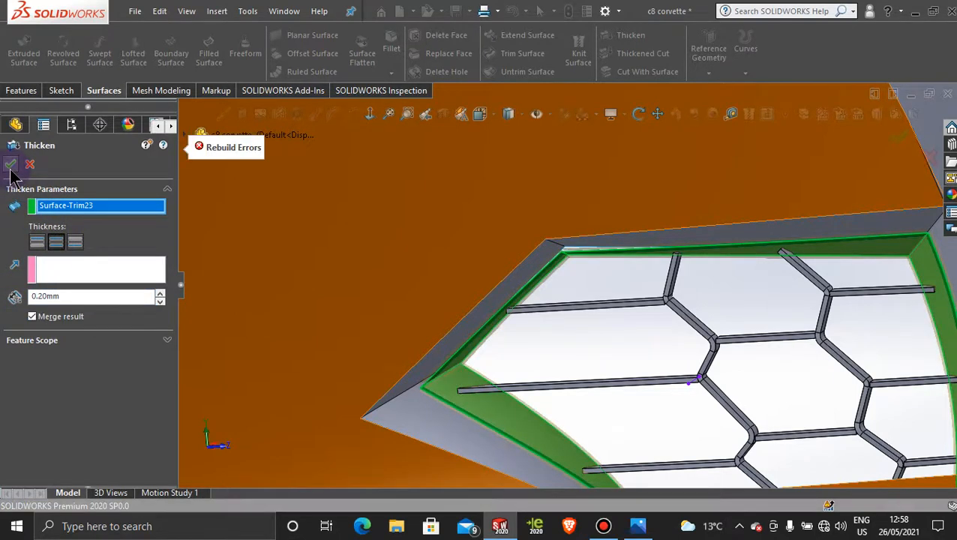
left_click(76, 243)
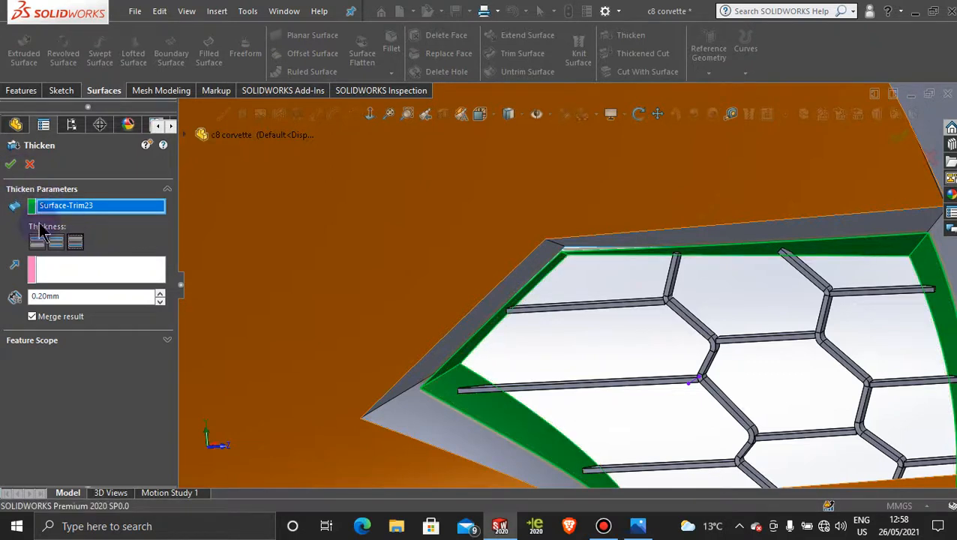
left_click(11, 167)
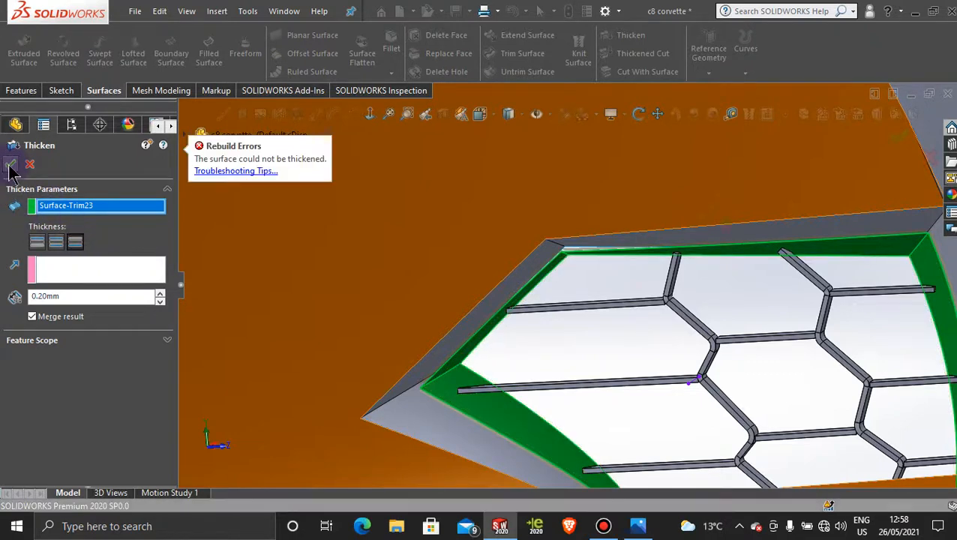
left_click(38, 243)
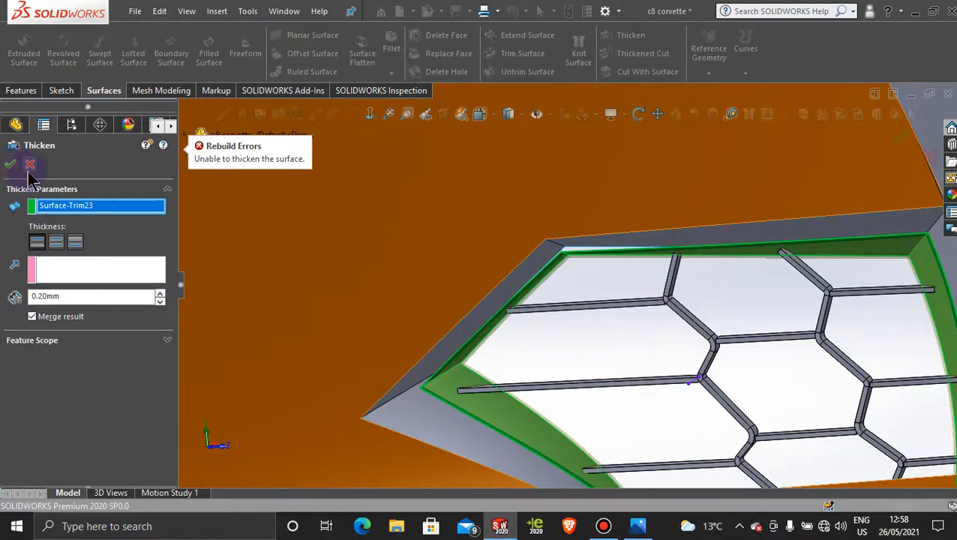
Try thickening Surface-Trim23 by 0.10 mm toward side 2, then abandon the Thicken operation
double_click(66, 296)
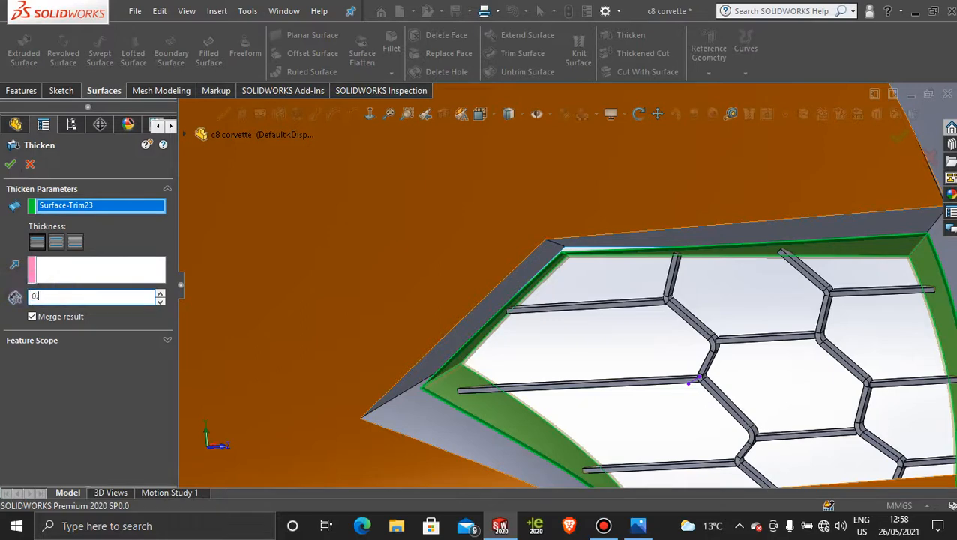
left_click(72, 245)
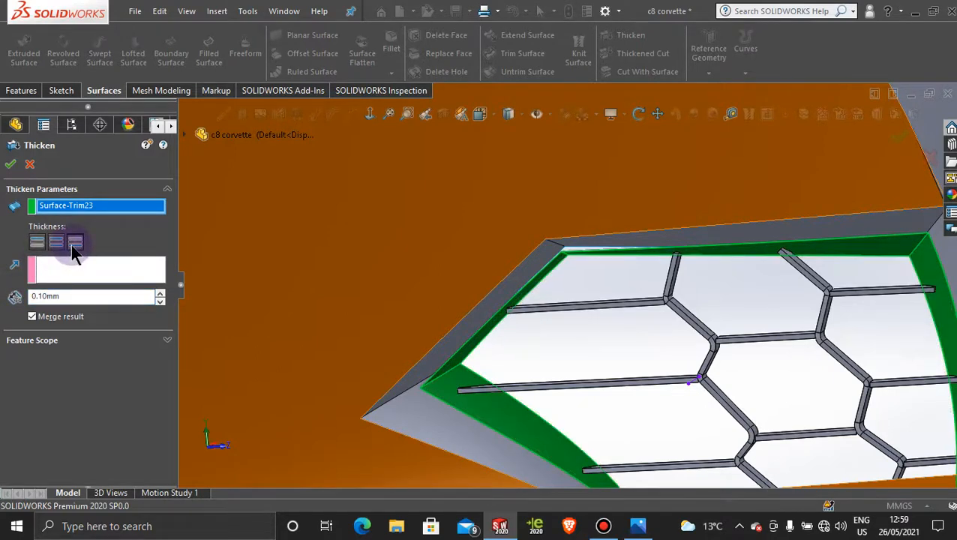
left_click(10, 168)
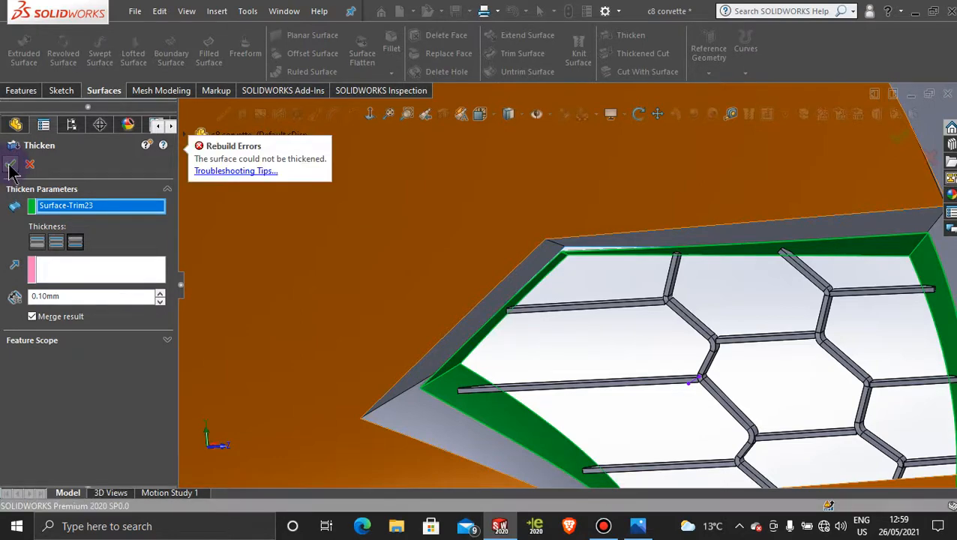
left_click(30, 164)
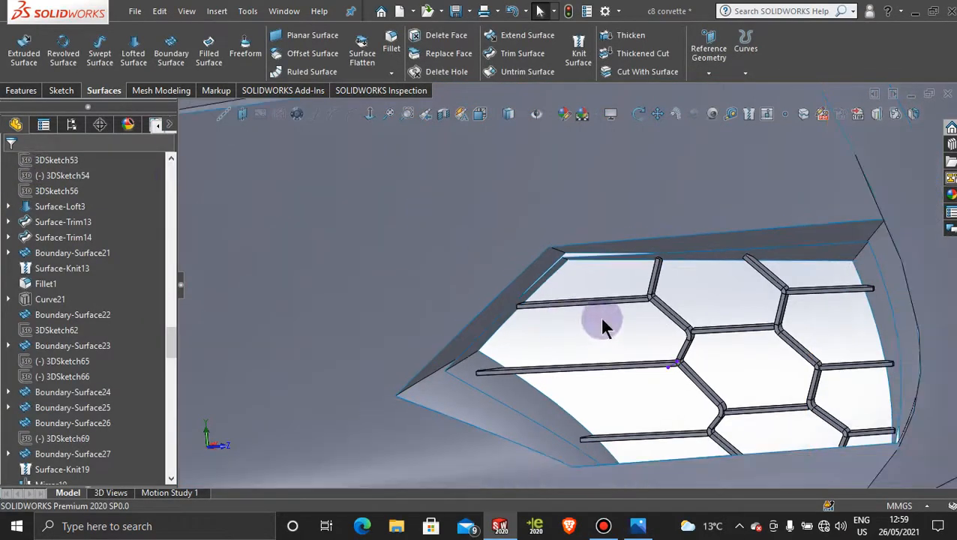
Examine the small grille's frame and bars and compare them with the empty opening on the bumper's other half
middle_click_drag(606, 327, 611, 347)
middle_click_drag(665, 322, 681, 335)
scroll(681, 339, "up", 5)
scroll(544, 303, "down", 3)
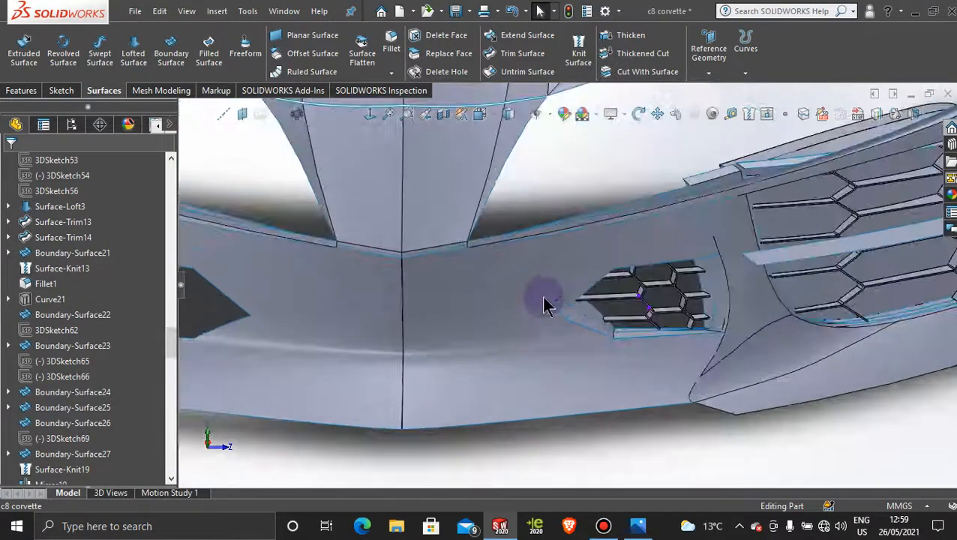
scroll(544, 303, "up", 2)
scroll(581, 284, "down", 2)
middle_click_drag(636, 309, 599, 316)
scroll(609, 306, "down", 6)
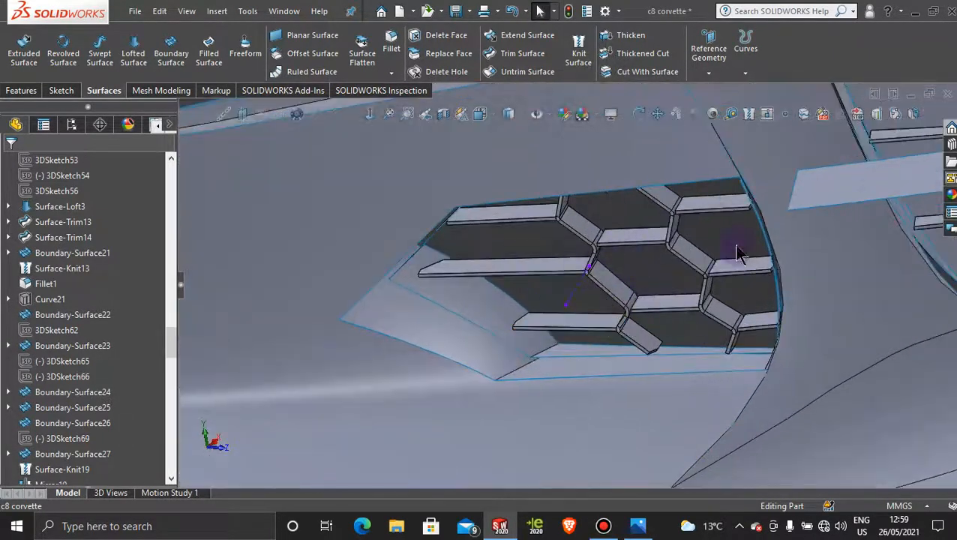
scroll(567, 291, "down", 3)
scroll(11, 295, "down", 1)
scroll(375, 317, "down", 7)
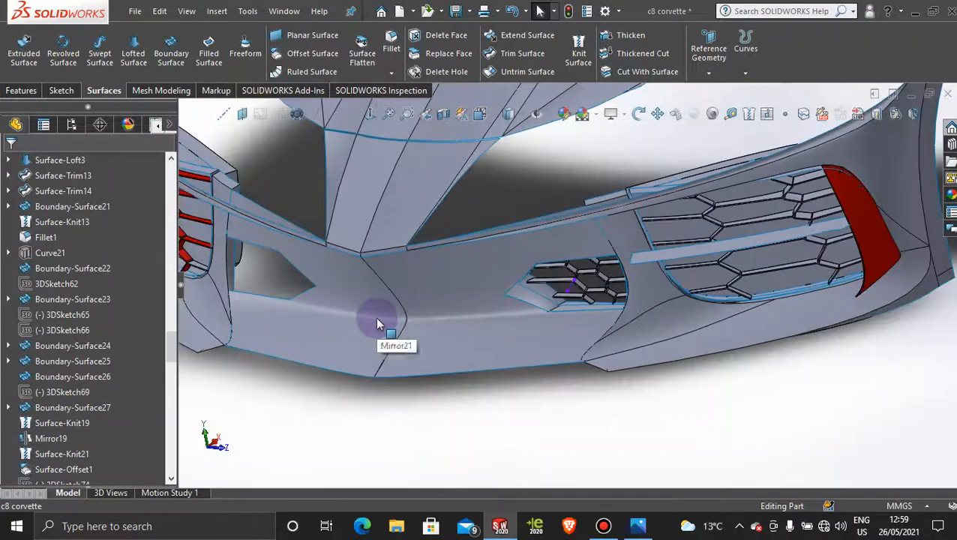
left_click(24, 90)
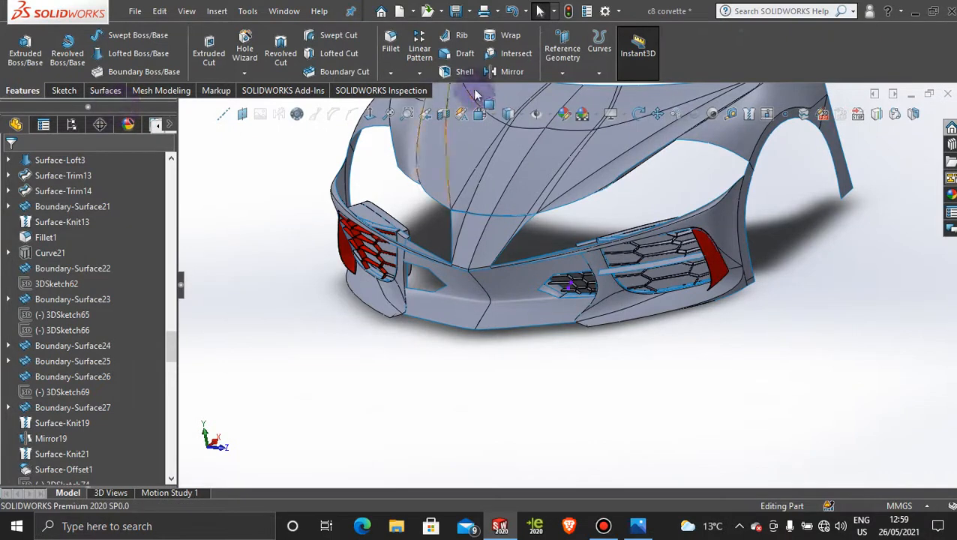
left_click(516, 54)
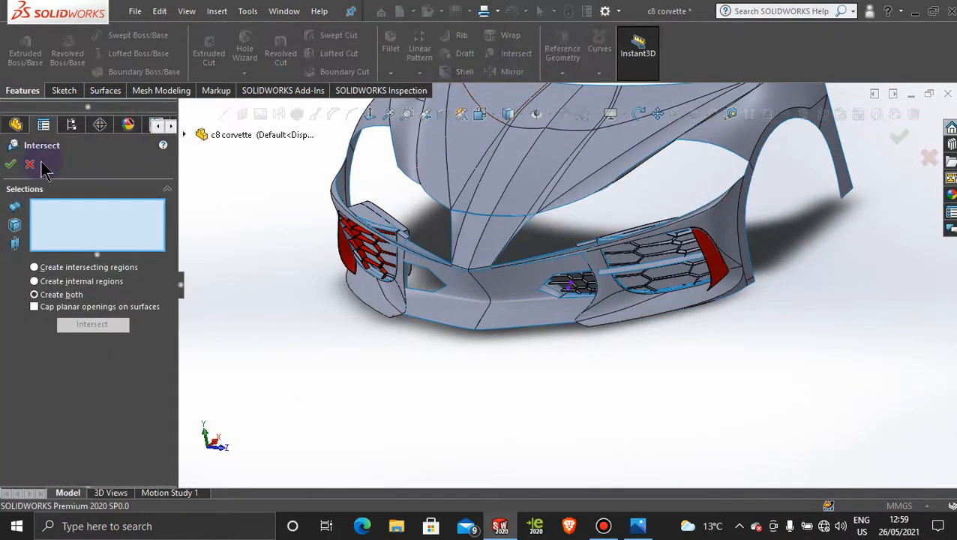
left_click(30, 164)
Set up a body mirror about the Front Plane with the small grille's inner frame surface, Surface-Trim23, as the first body
left_click(498, 73)
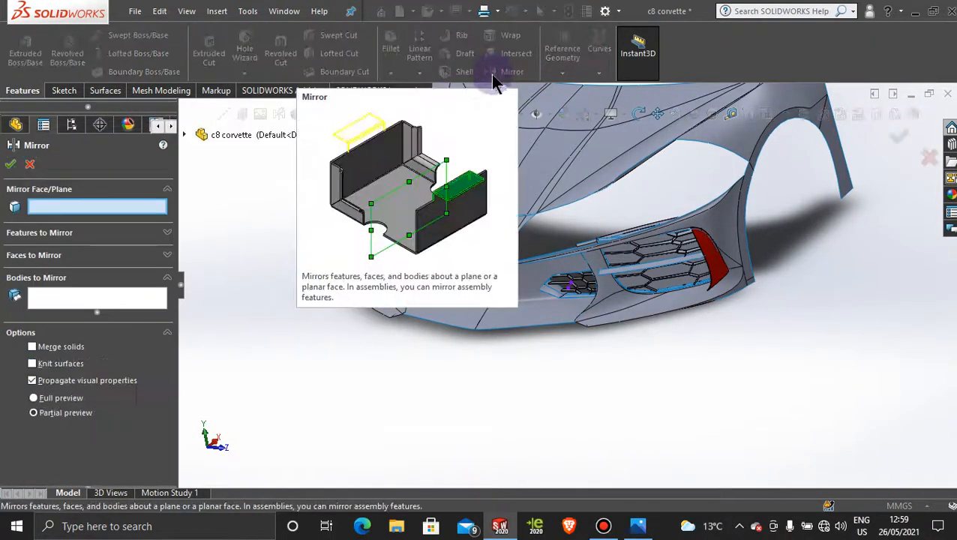
left_click(183, 131)
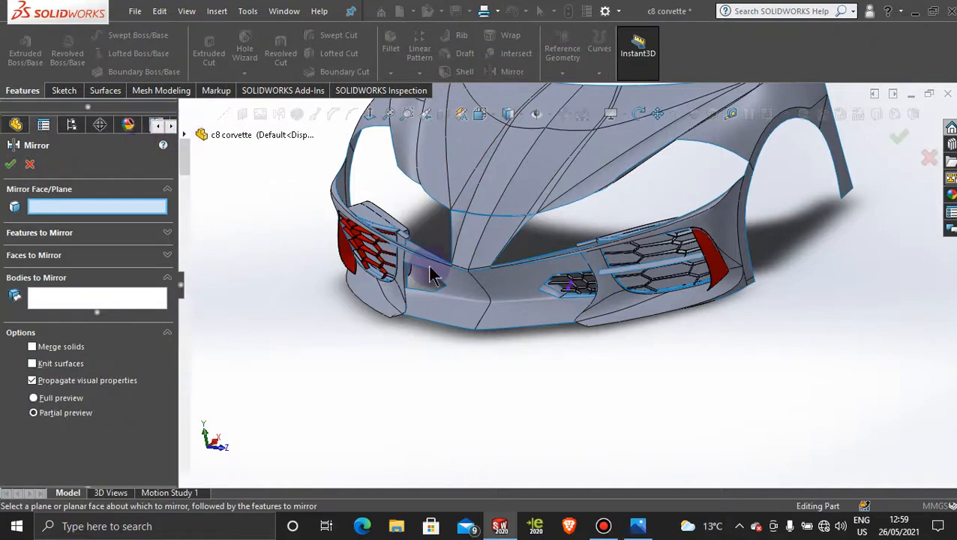
scroll(429, 268, "up", 5)
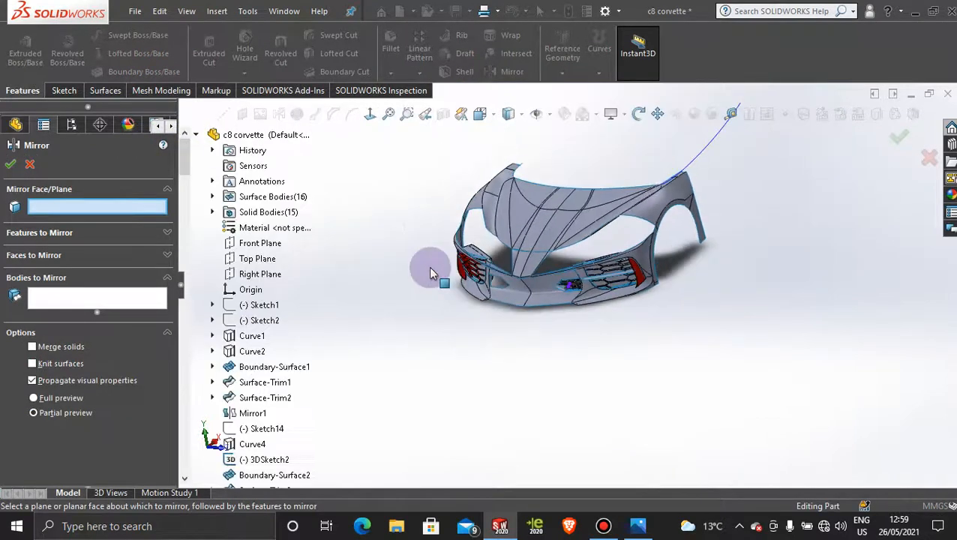
left_click(262, 244)
scroll(568, 300, "down", 10)
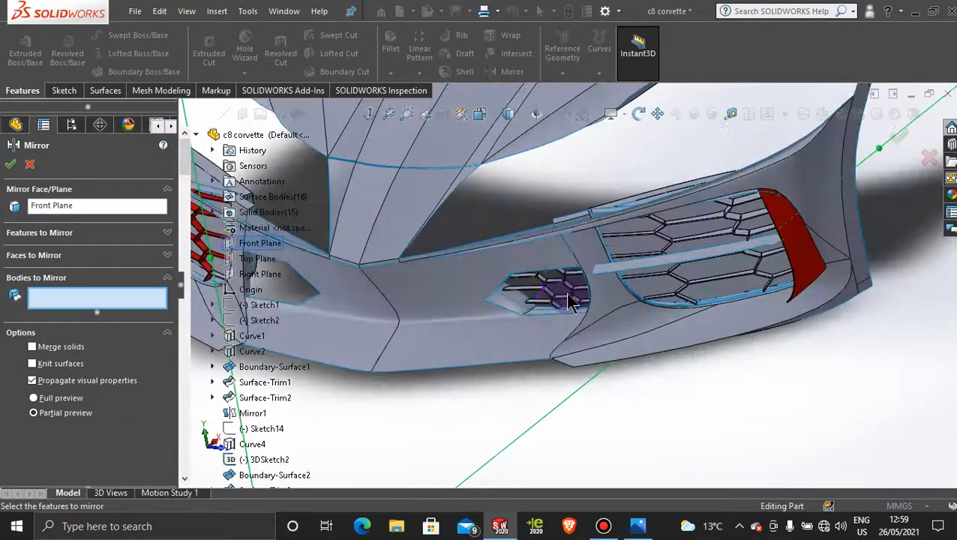
scroll(569, 300, "down", 5)
left_click(482, 280)
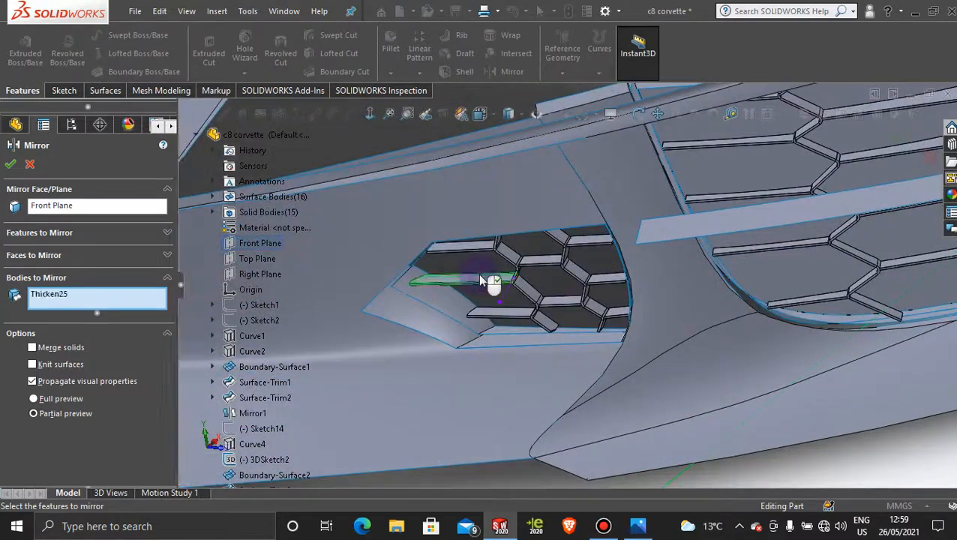
left_click(485, 279)
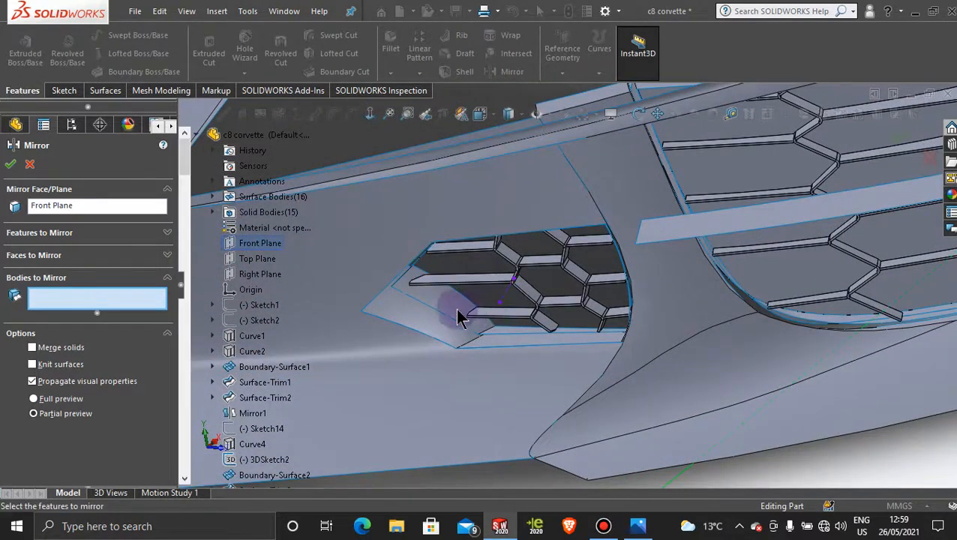
left_click(441, 306)
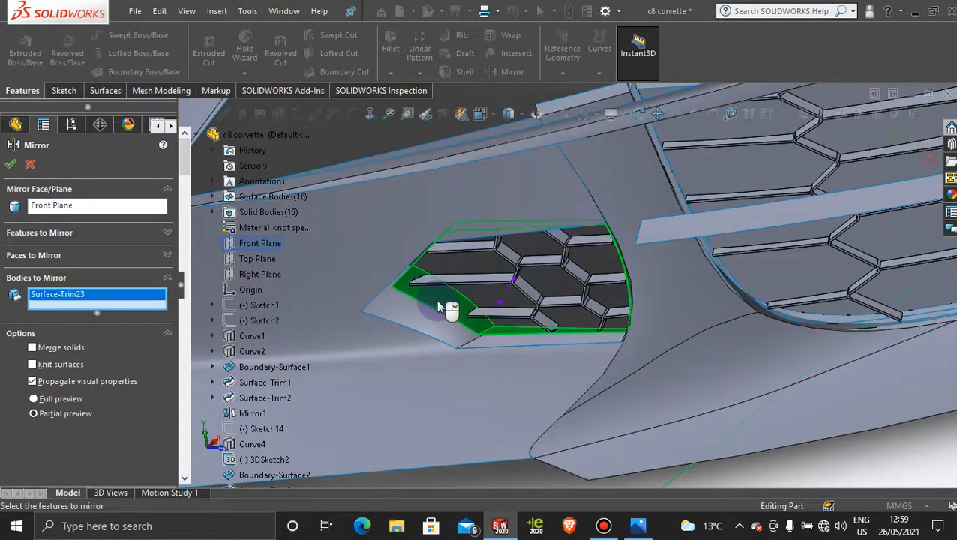
Add the small grille's bar bodies Thicken25, 21, 32, 29, 24 and 26 to the mirror and create it
left_click(472, 282)
left_click(516, 264)
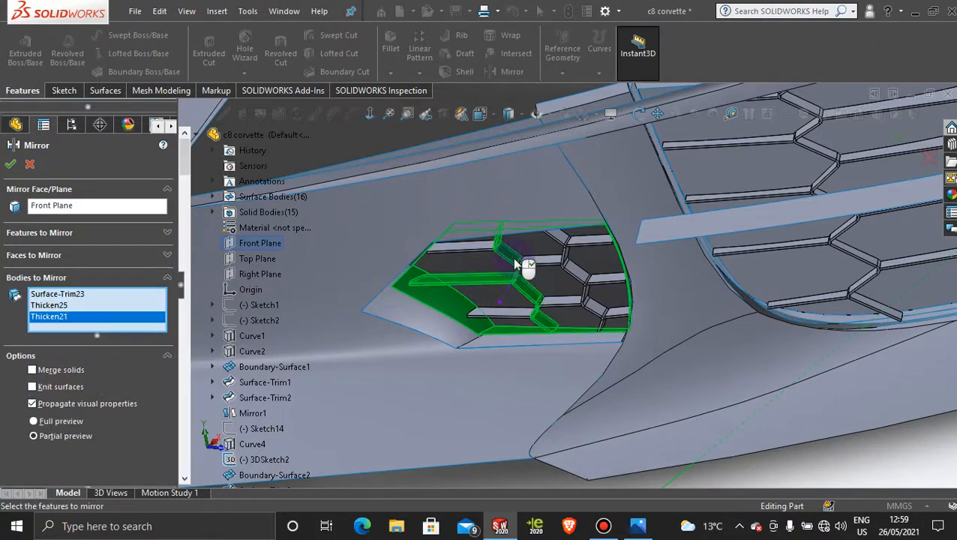
left_click(580, 250)
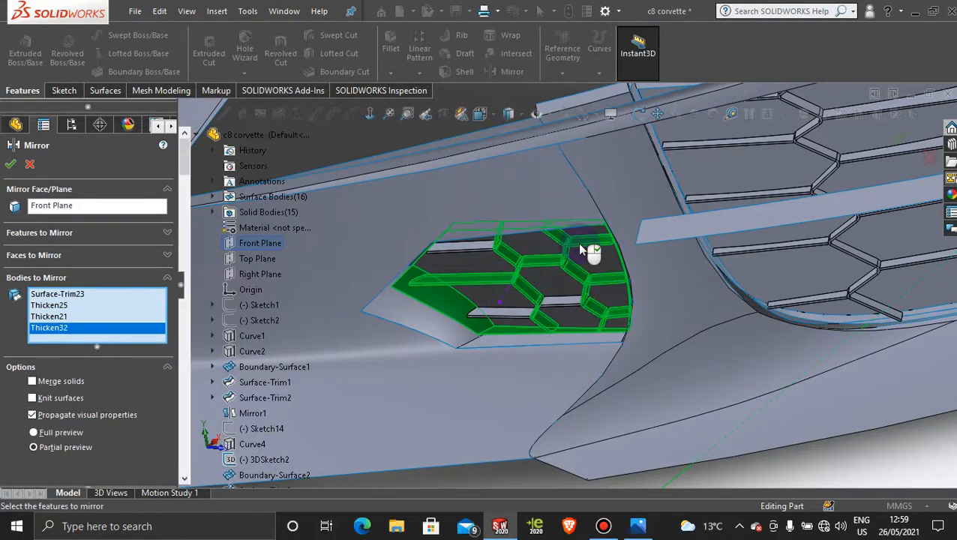
left_click(557, 303)
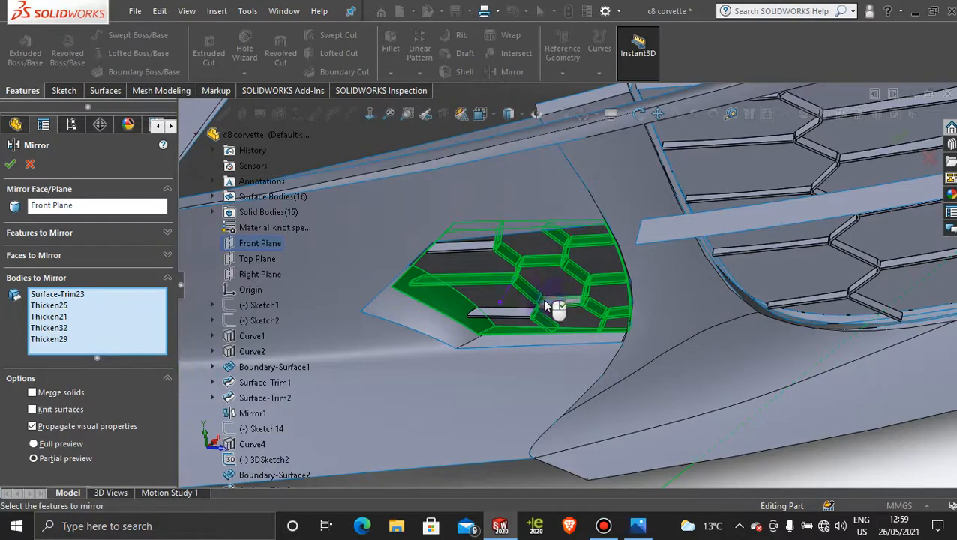
left_click(477, 259)
left_click(504, 317)
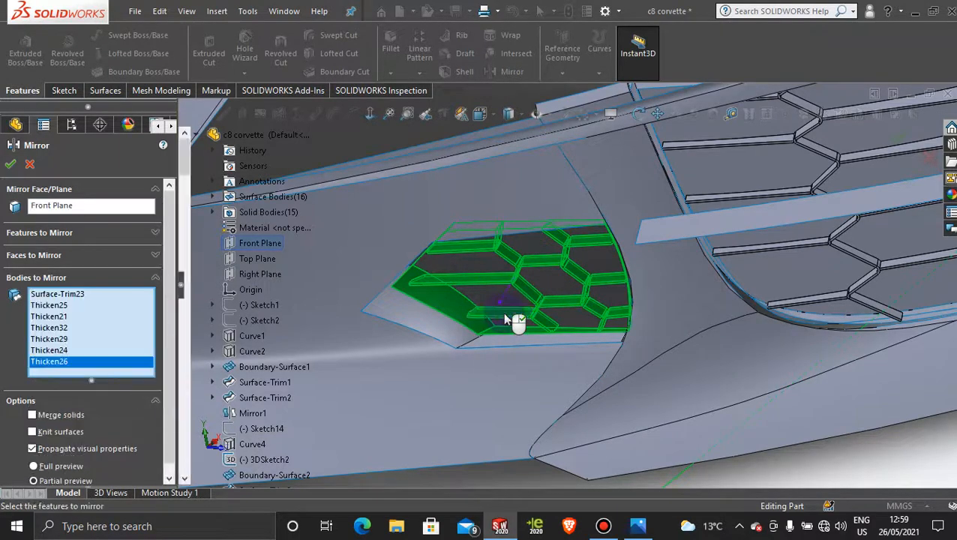
scroll(563, 374, "up", 5)
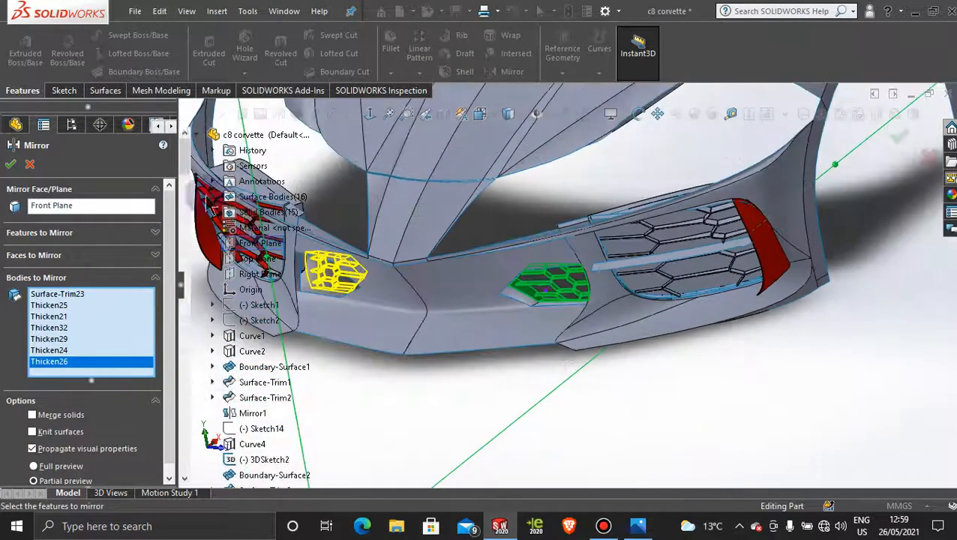
left_click(10, 164)
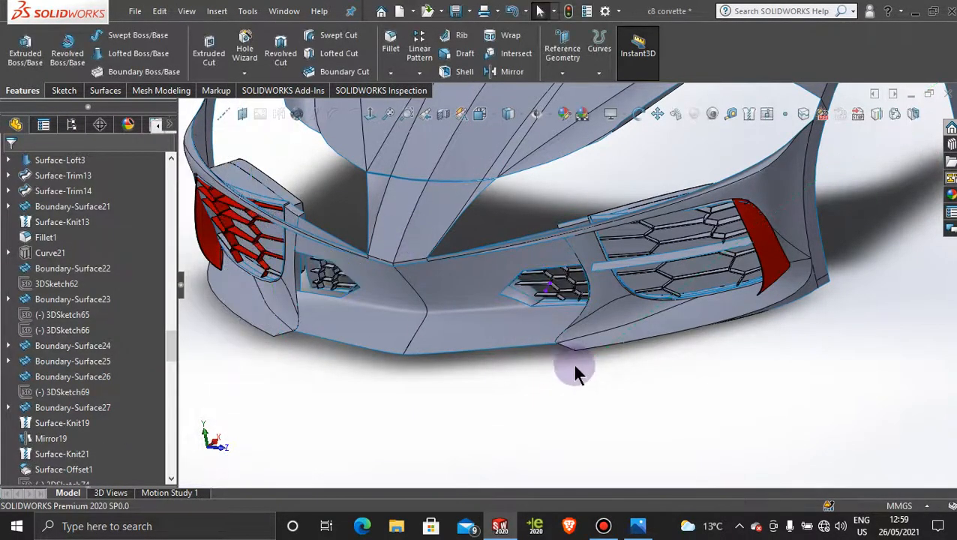
Mirror the small grille's outer frame surface body, Surface-Knit23, about the Front Plane
middle_click_drag(574, 367, 545, 342)
scroll(513, 267, "down", 5)
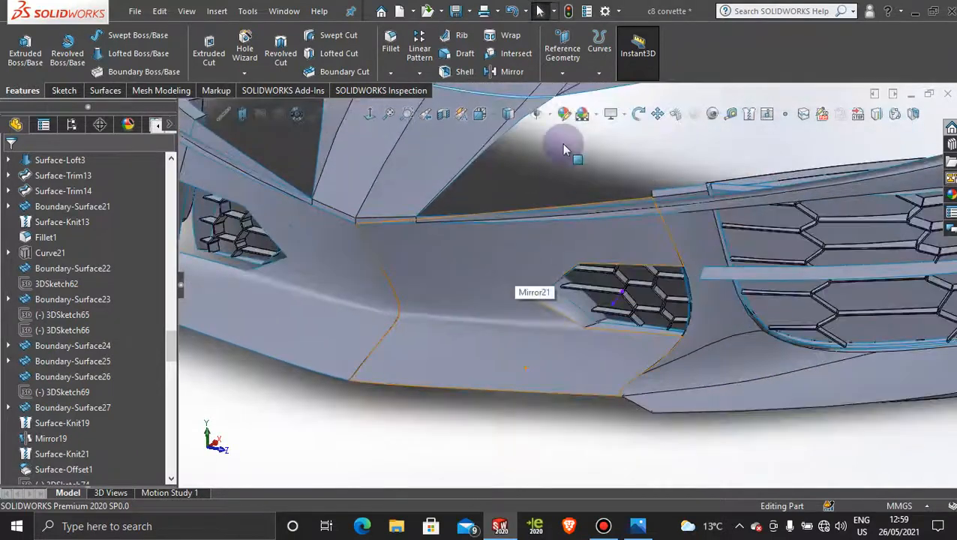
scroll(570, 285, "down", 4)
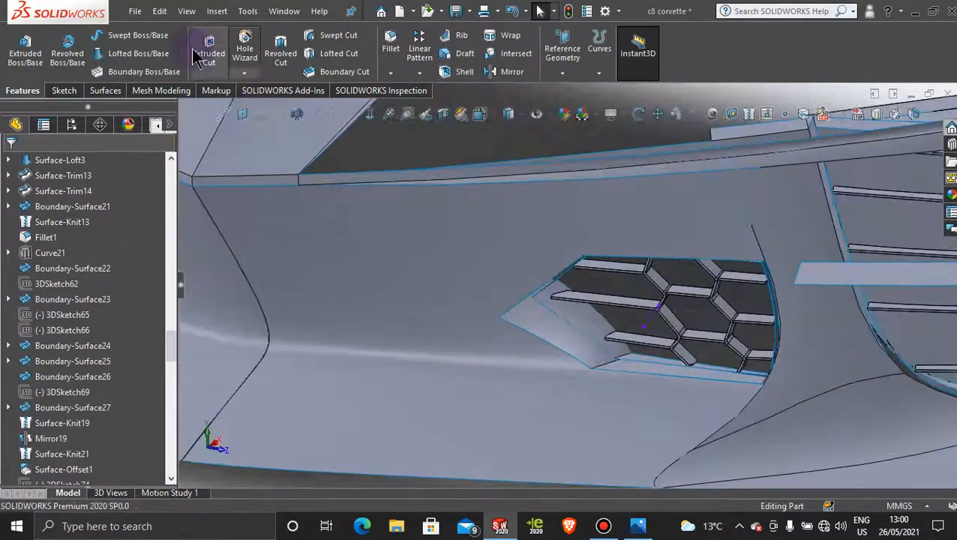
left_click(512, 71)
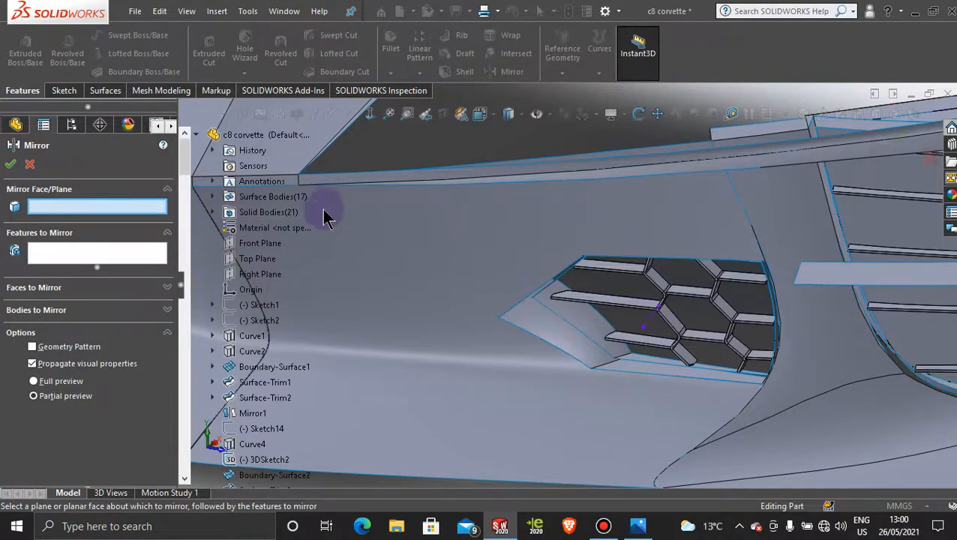
left_click(268, 246)
key("f")
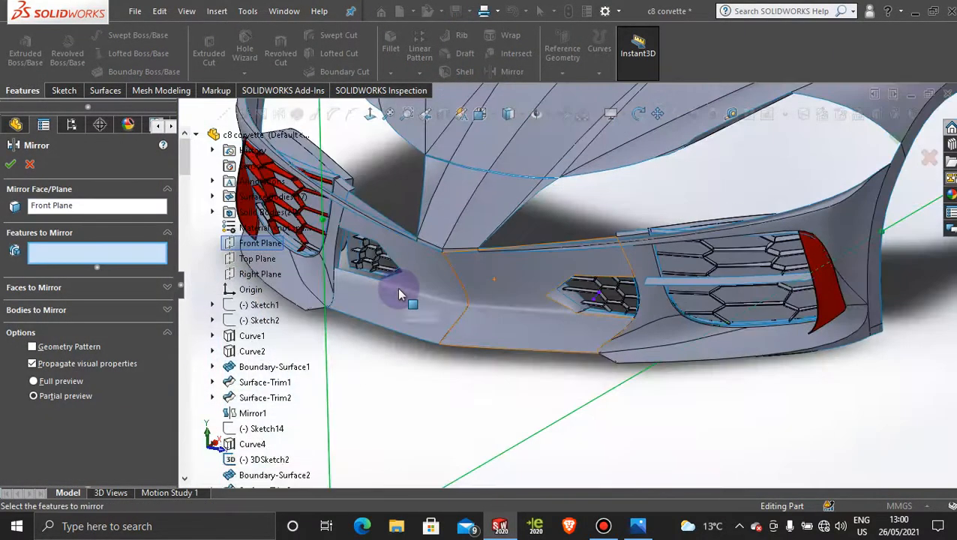
scroll(561, 285, "down", 2)
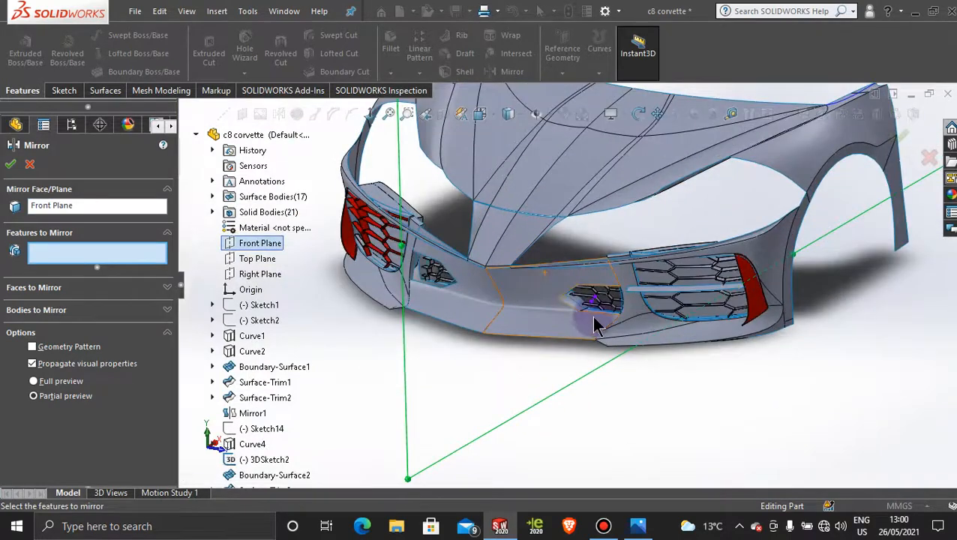
scroll(588, 319, "down", 4)
left_click(118, 312)
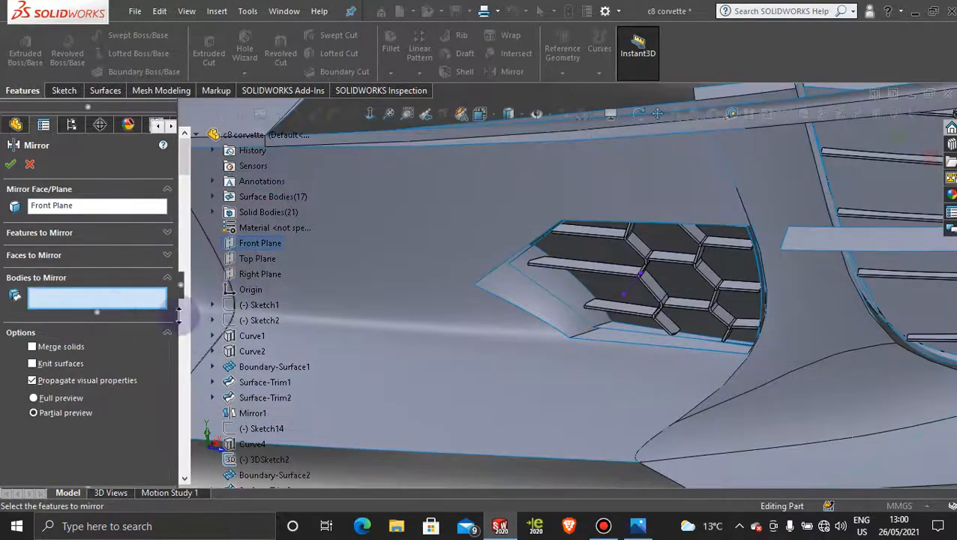
left_click(505, 289)
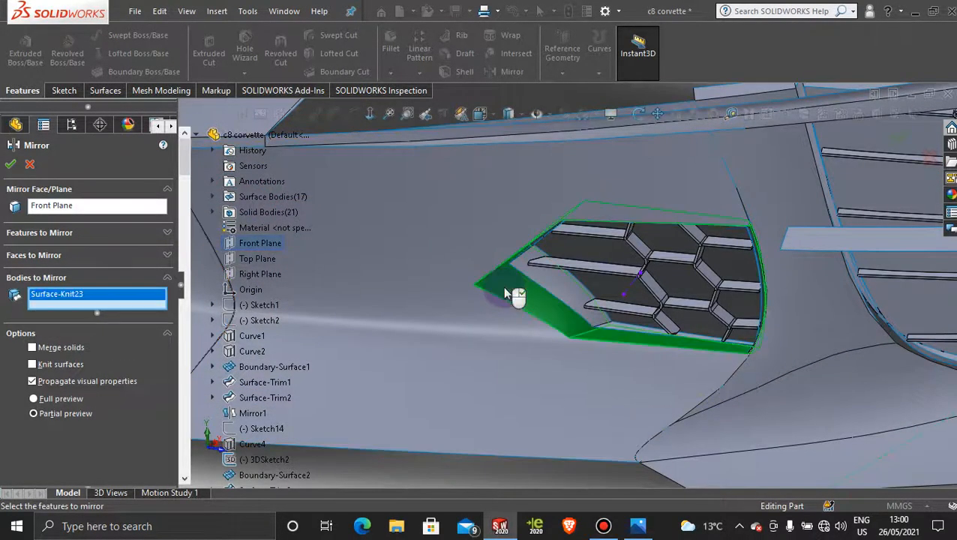
left_click(10, 169)
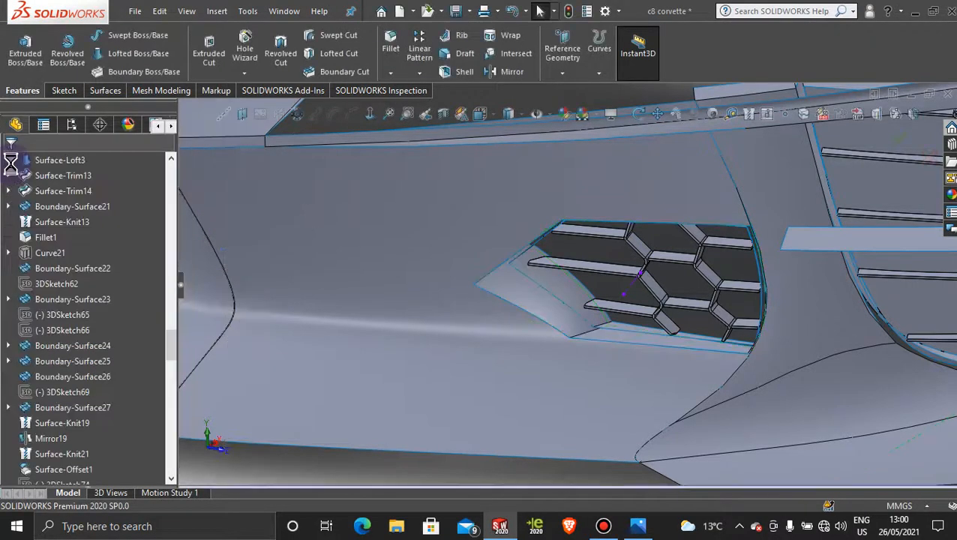
Knit Mirror23, Surface-Trim20 and Surface-Knit23 together to join the bumper surface with both small grille frames
scroll(546, 263, "up", 5)
middle_click_drag(511, 268, 468, 285)
scroll(469, 285, "down", 5)
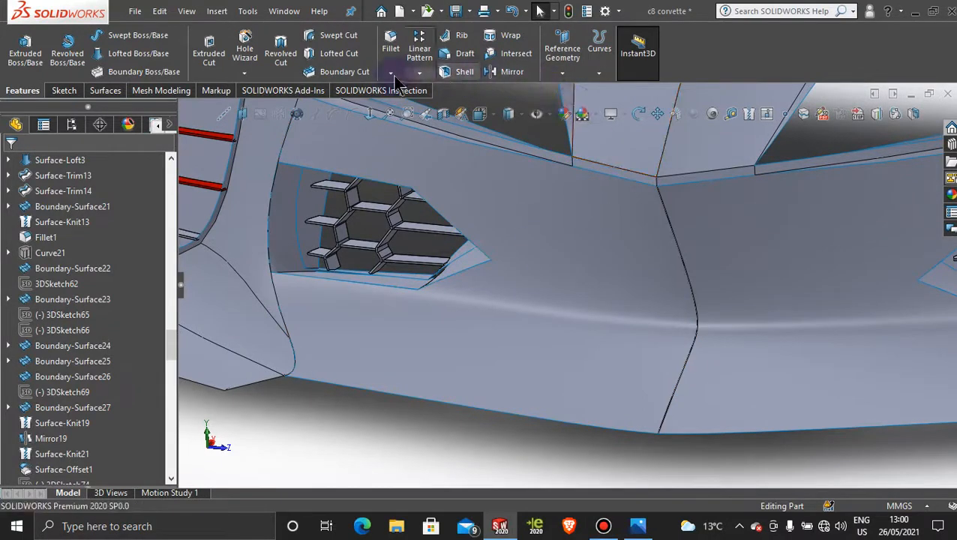
left_click(103, 90)
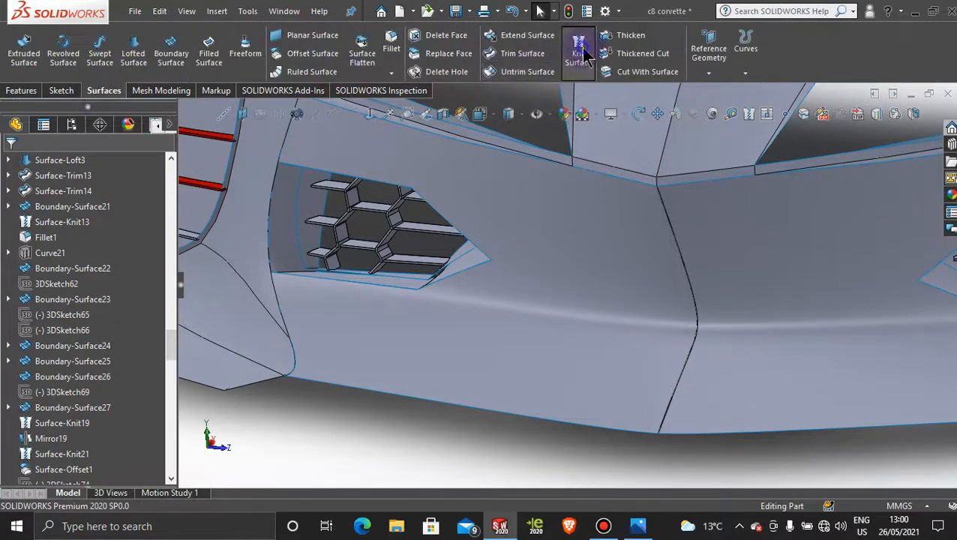
left_click(581, 53)
left_click(561, 254)
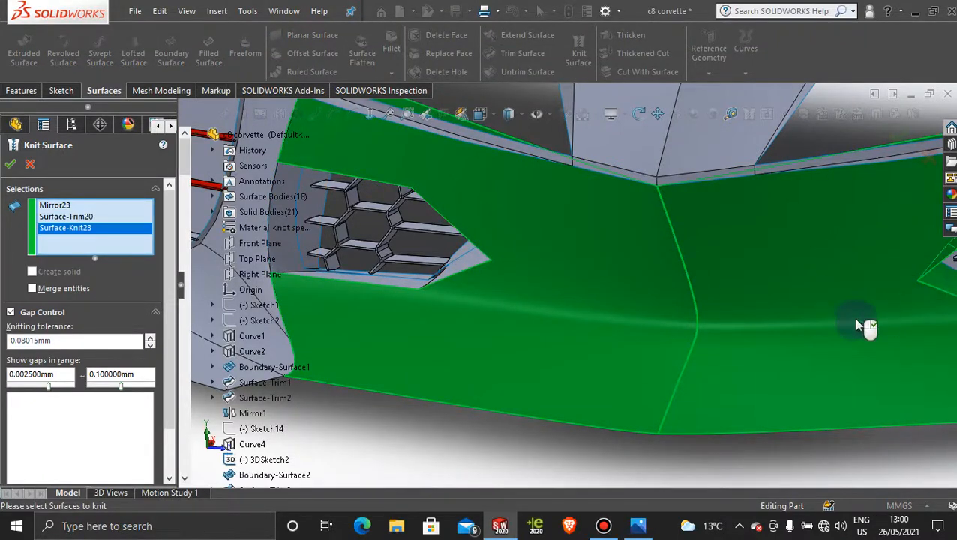
scroll(857, 326, "up", 5)
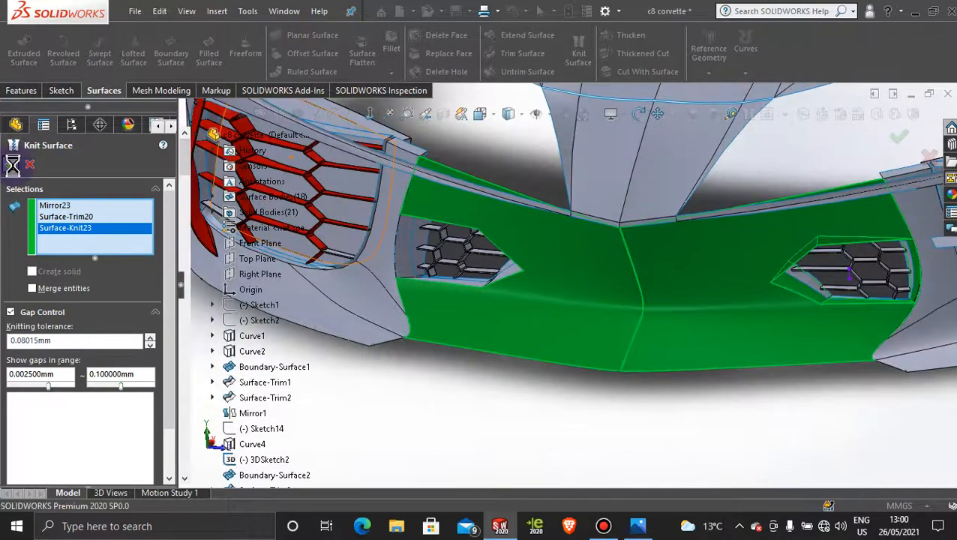
left_click(11, 165)
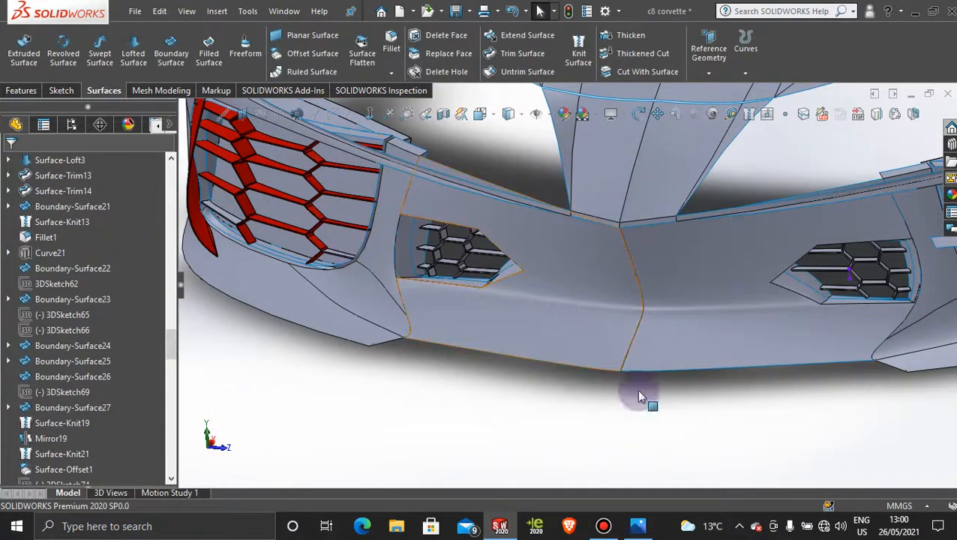
Fillet the slanted upper edge of both small grille openings, nearest the bumper's centre, with a symmetric 10 mm radius
middle_click_drag(734, 304, 705, 202)
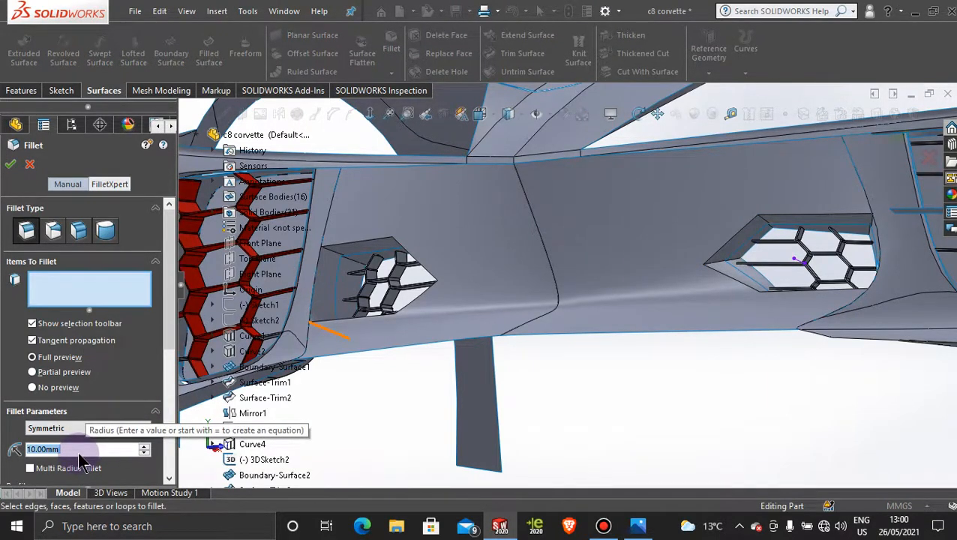
type("3")
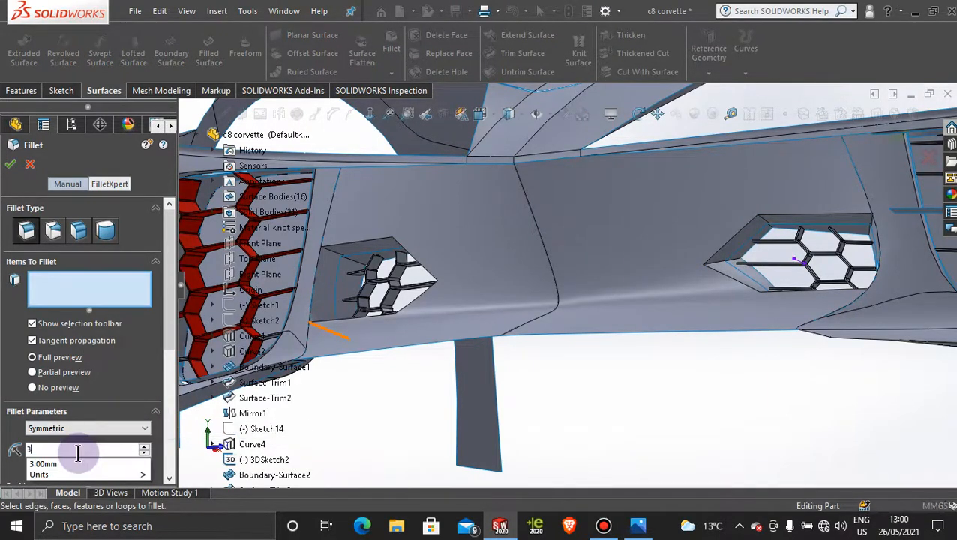
left_click(739, 237)
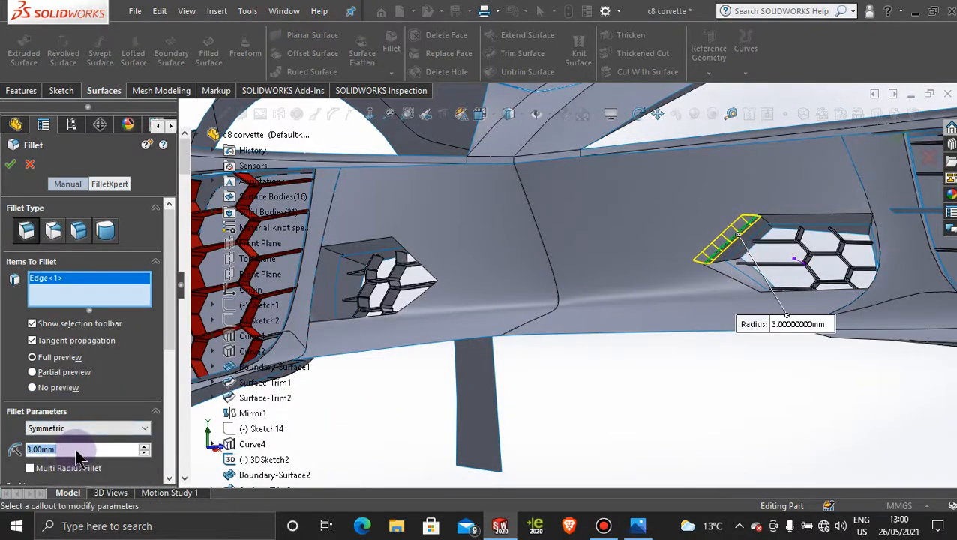
type("10")
key("Return")
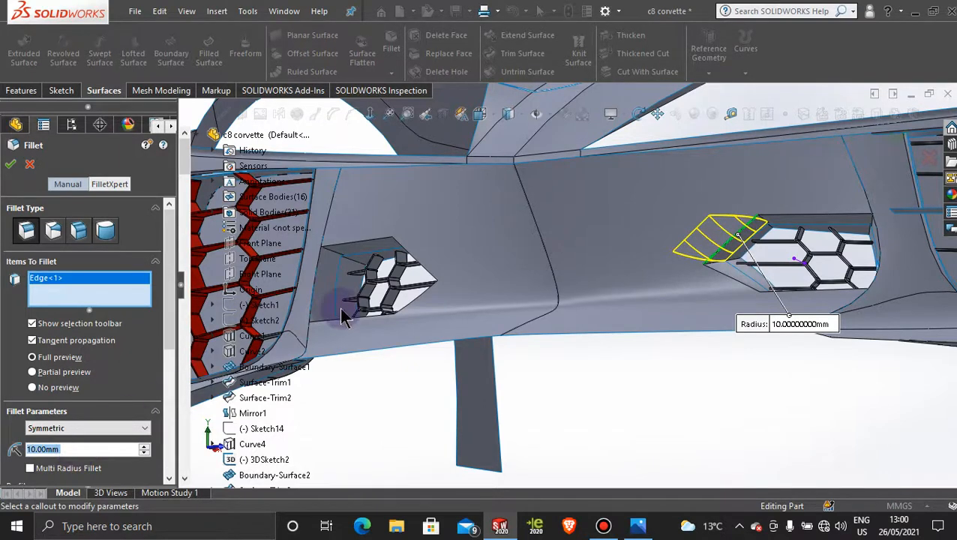
left_click(406, 255)
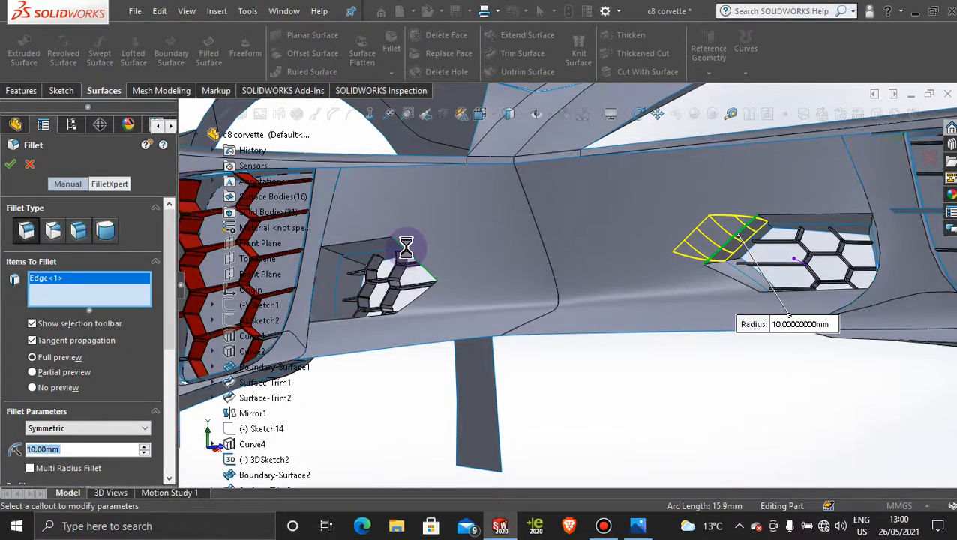
middle_click_drag(488, 268, 513, 275)
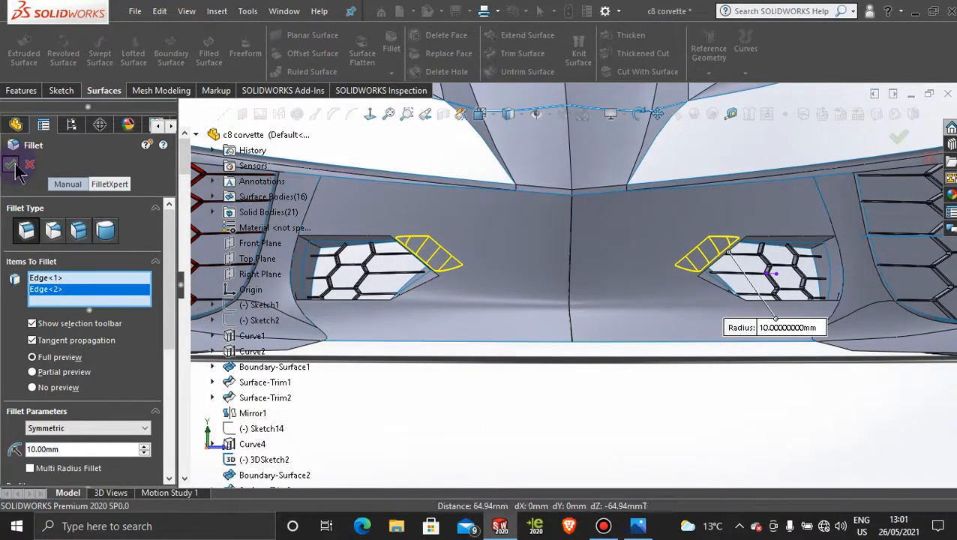
Hide the leftover 3D sketch line between the small grille's bars and save the part
scroll(472, 313, "up", 3)
mouse_move(504, 321)
middle_mouse_down()
mouse_move(466, 331)
mouse_move(420, 315)
mouse_move(507, 331)
middle_mouse_up()
scroll(405, 304, "up", 3)
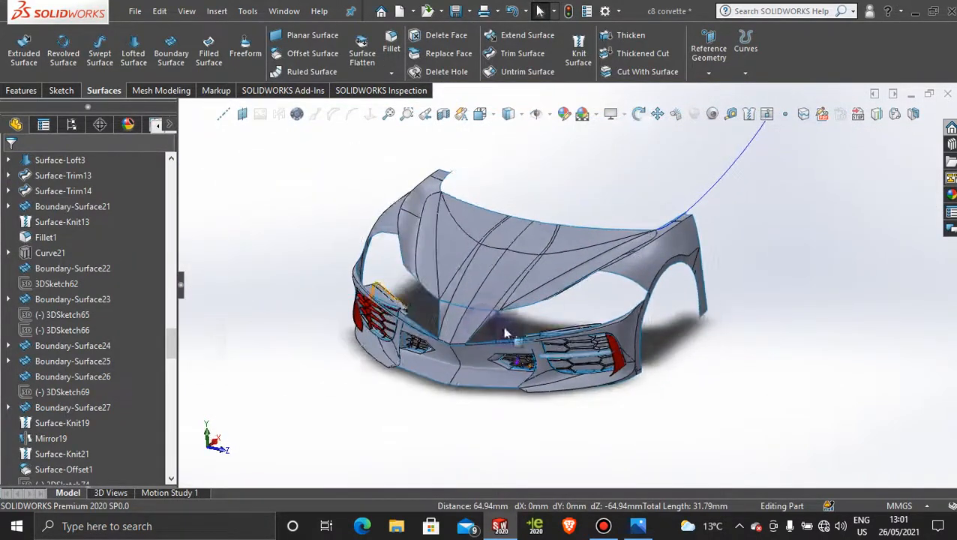
scroll(507, 331, "down", 3)
middle_click_drag(609, 282, 525, 368)
scroll(609, 315, "down", 5)
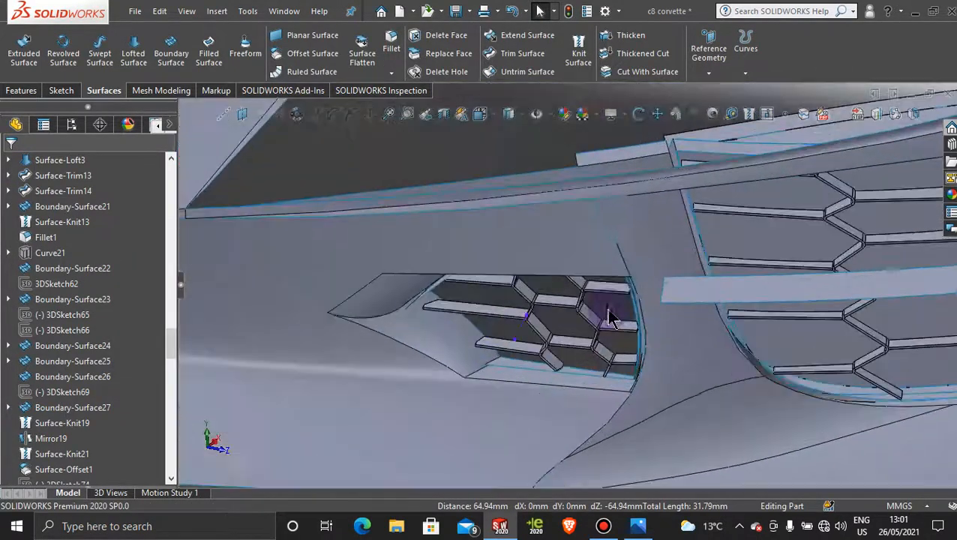
scroll(529, 334, "down", 2)
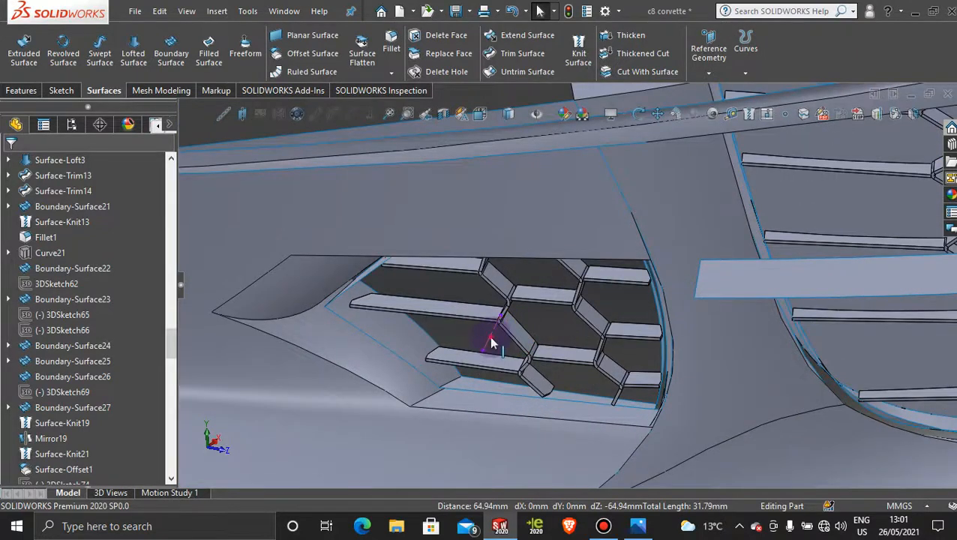
right_click(491, 344)
left_click(495, 276)
middle_click_drag(521, 296, 547, 352)
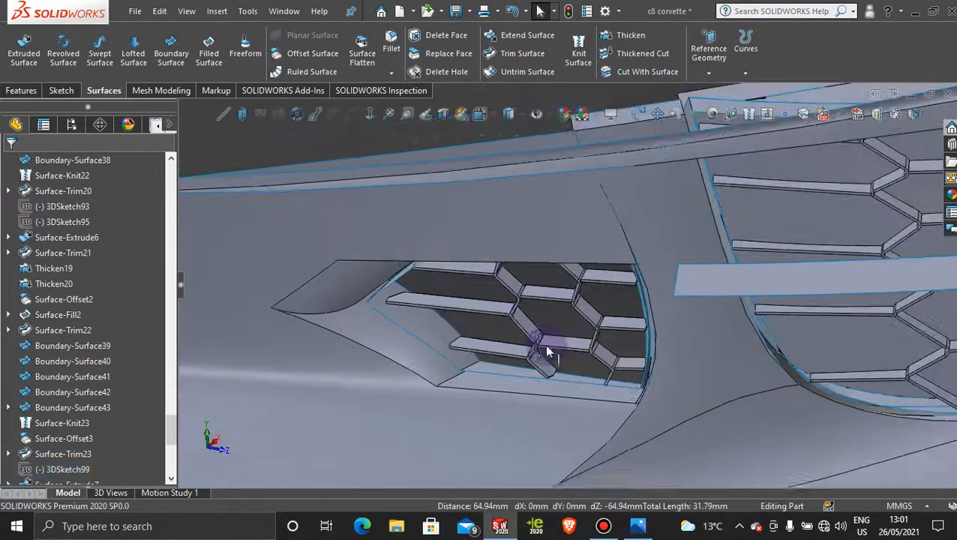
scroll(546, 351, "up", 10)
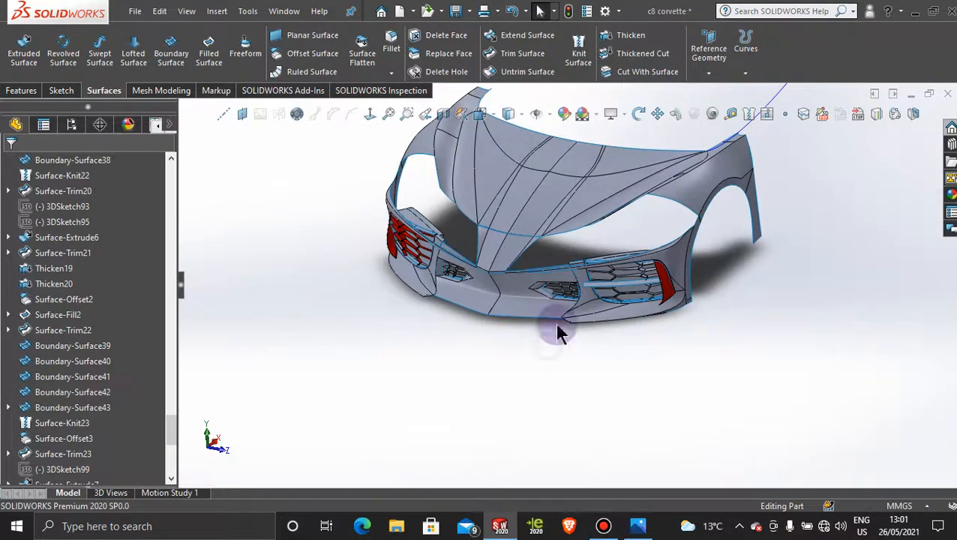
left_click(456, 12)
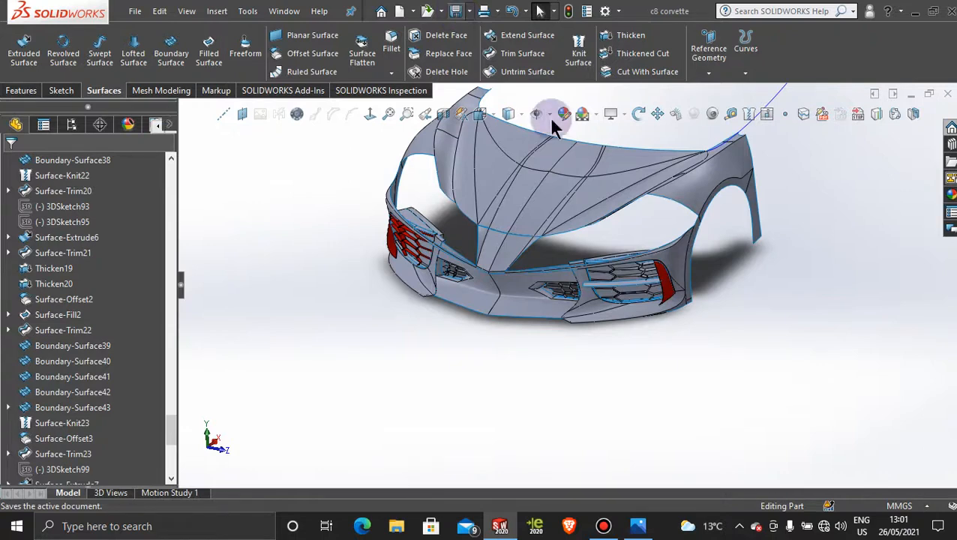
Change the display style to shaded without edges and inspect the bumper's grilles on both halves
scroll(519, 184, "down", 2)
scroll(518, 199, "up", 2)
scroll(519, 217, "down", 1)
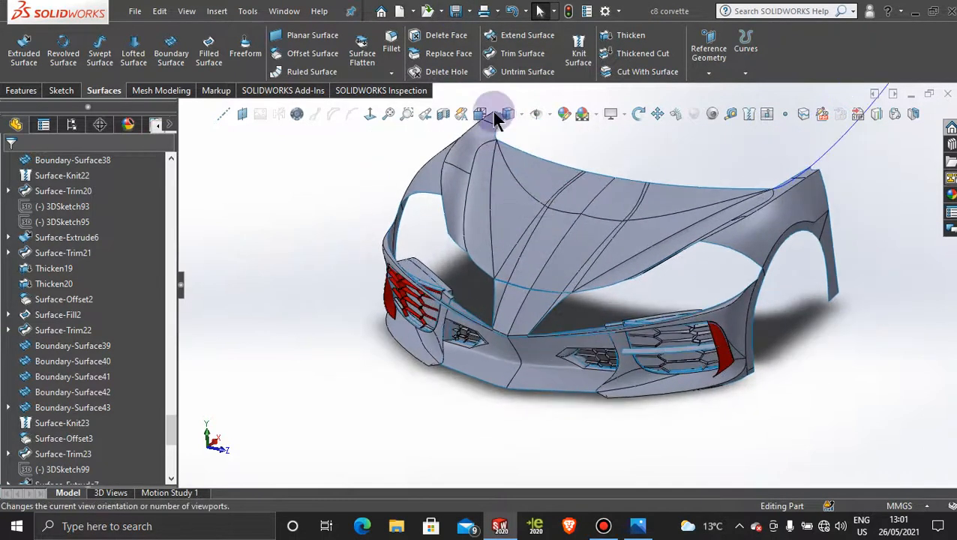
left_click(518, 153)
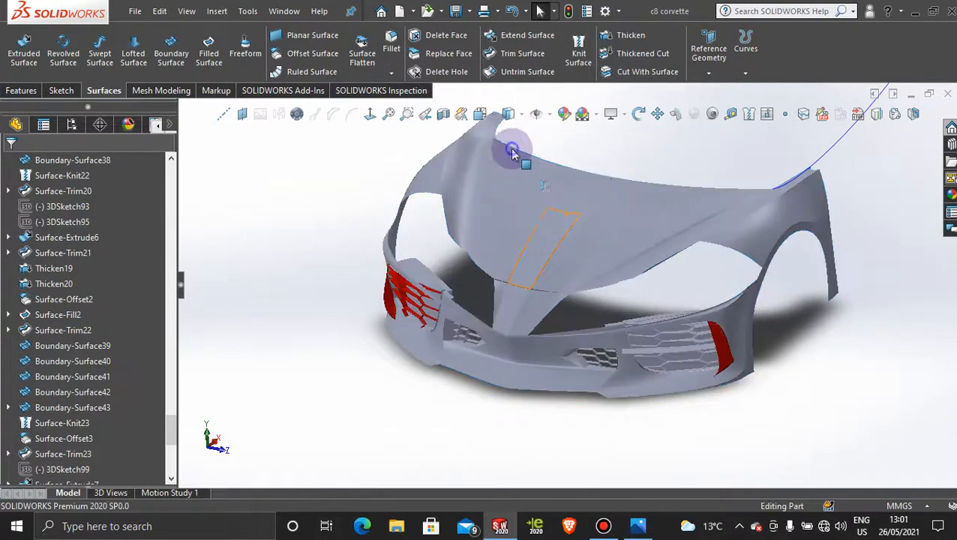
scroll(620, 368, "down", 3)
scroll(668, 350, "down", 2)
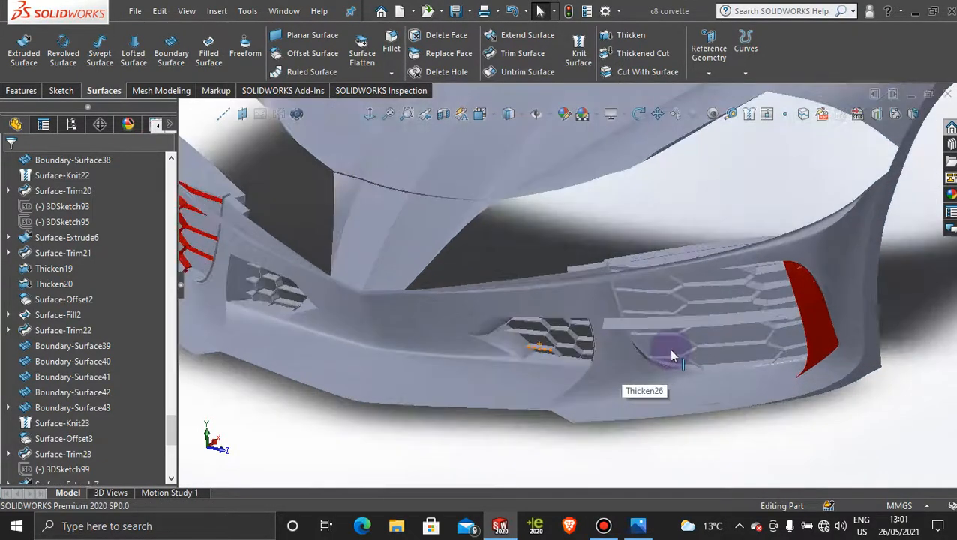
scroll(646, 345, "up", 2)
scroll(395, 258, "down", 2)
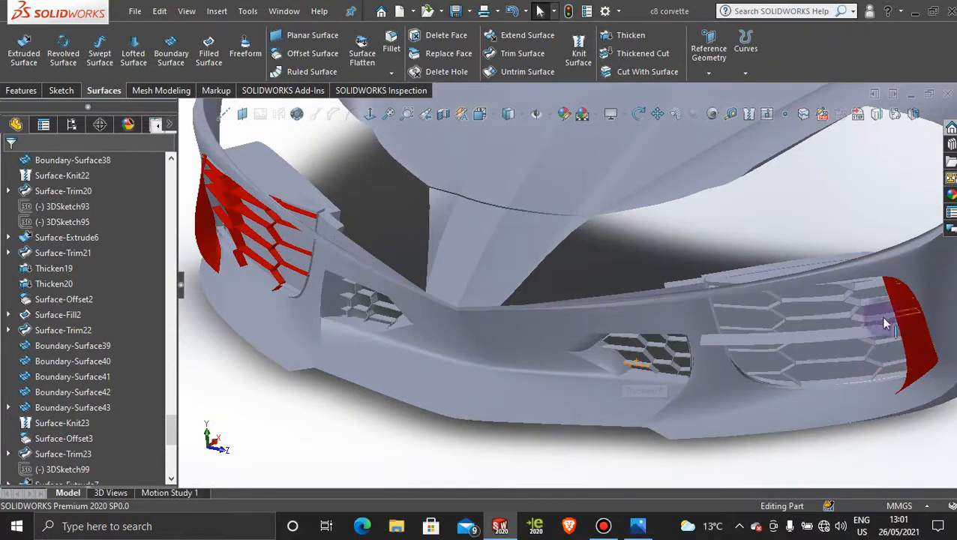
scroll(852, 343, "up", 3)
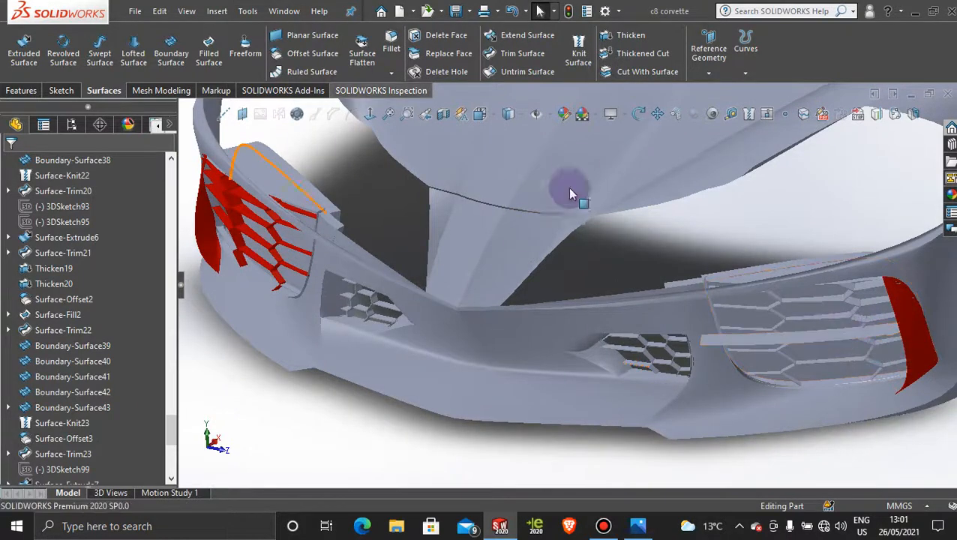
middle_click_drag(572, 192, 568, 155)
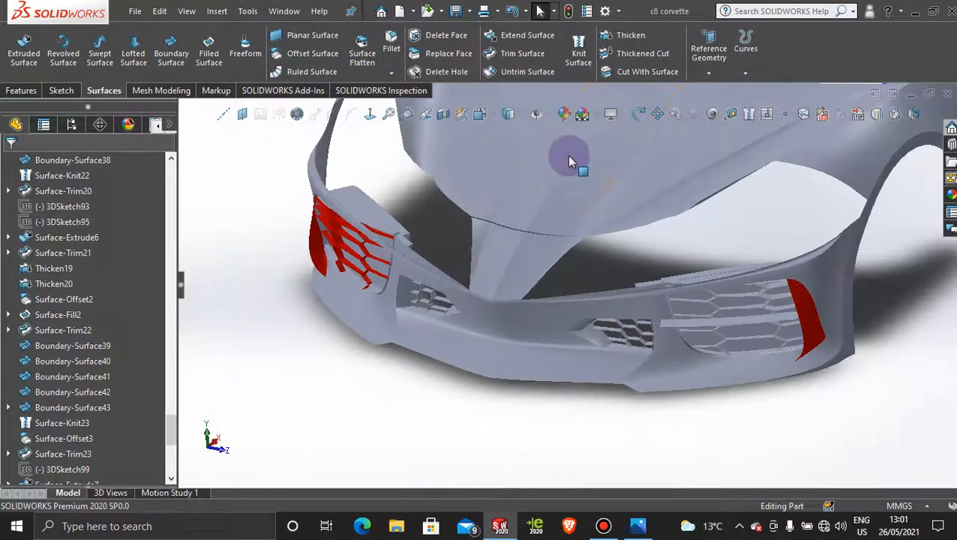
Mirror the horizontal strip across the large grille, Surface-Trim26, as a body about the Front Plane
left_click(22, 91)
left_click(516, 72)
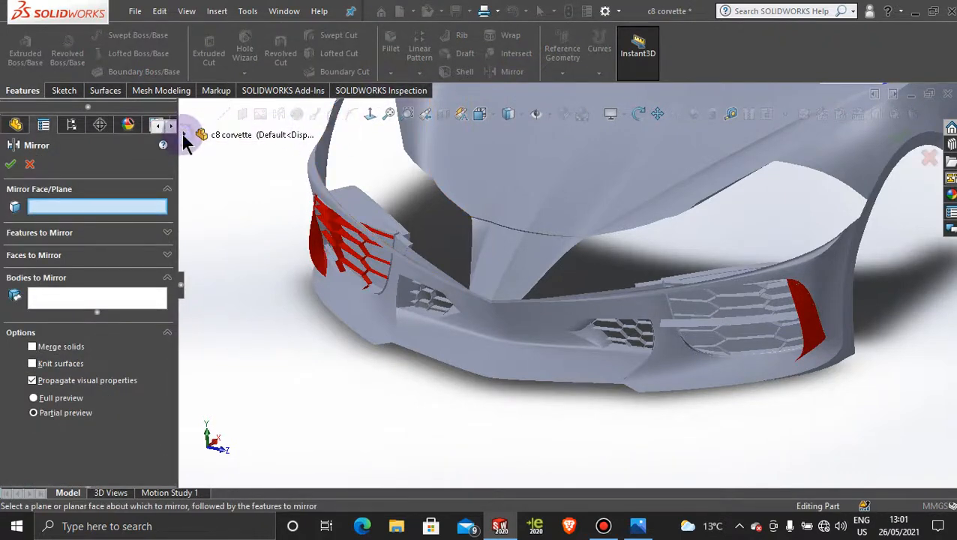
left_click(184, 135)
left_click(259, 243)
left_click(84, 308)
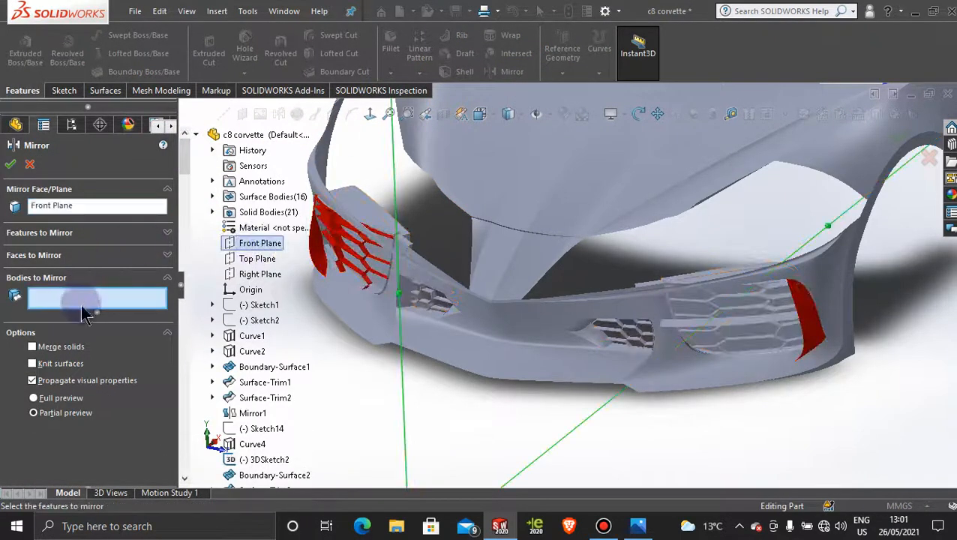
left_click(714, 328)
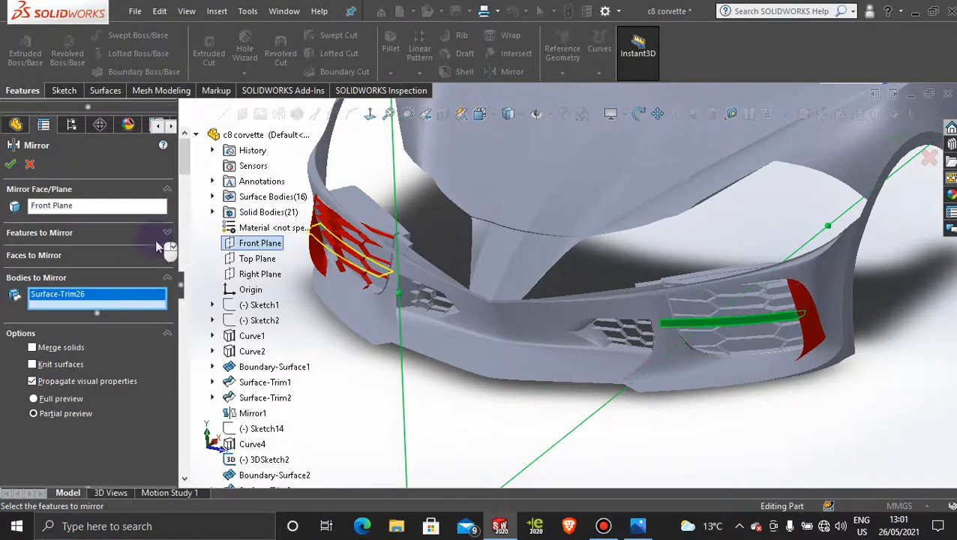
left_click(17, 166)
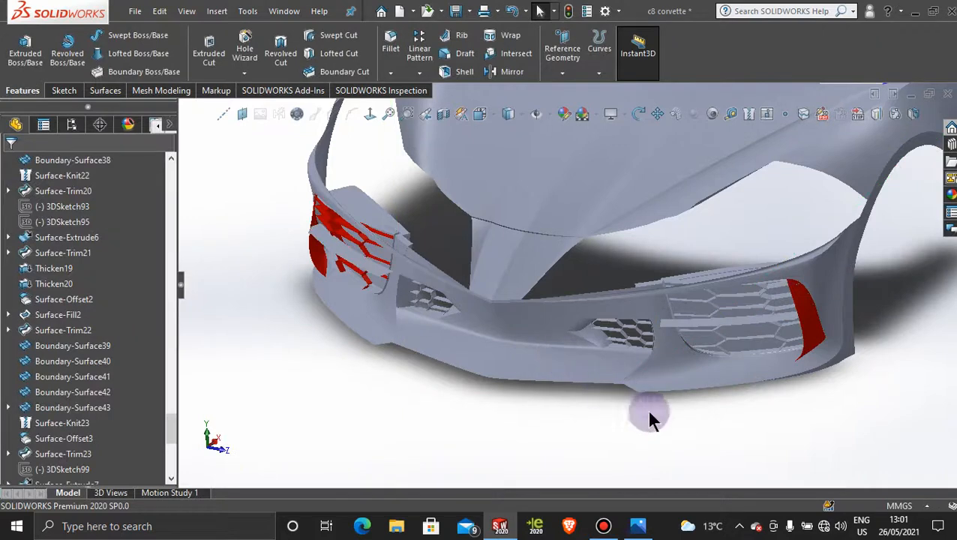
Copy the red appearance of the large grille's end panel, Thicken20, and paste it onto the mirrored horizontal strip, Mirror24
scroll(791, 341, "down", 3)
scroll(542, 330, "up", 3)
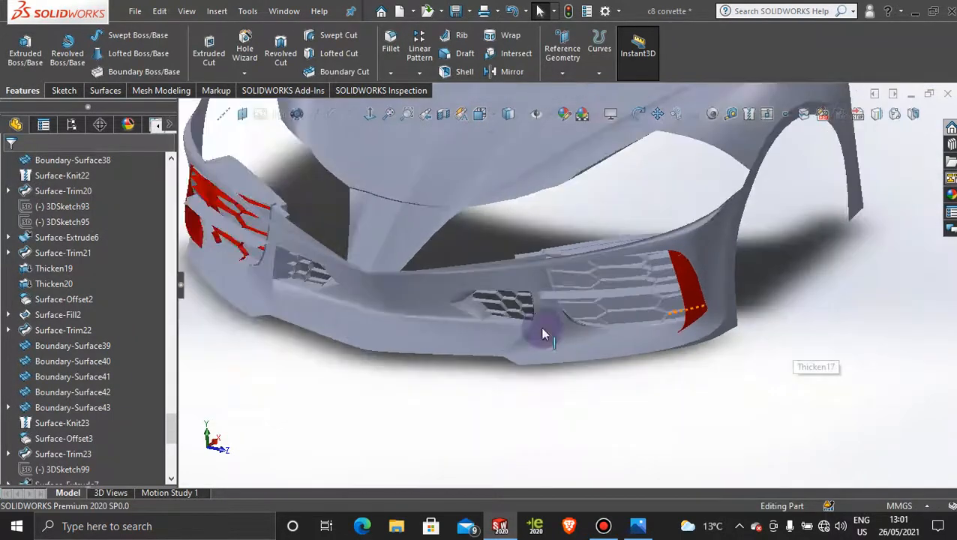
scroll(263, 223, "down", 5)
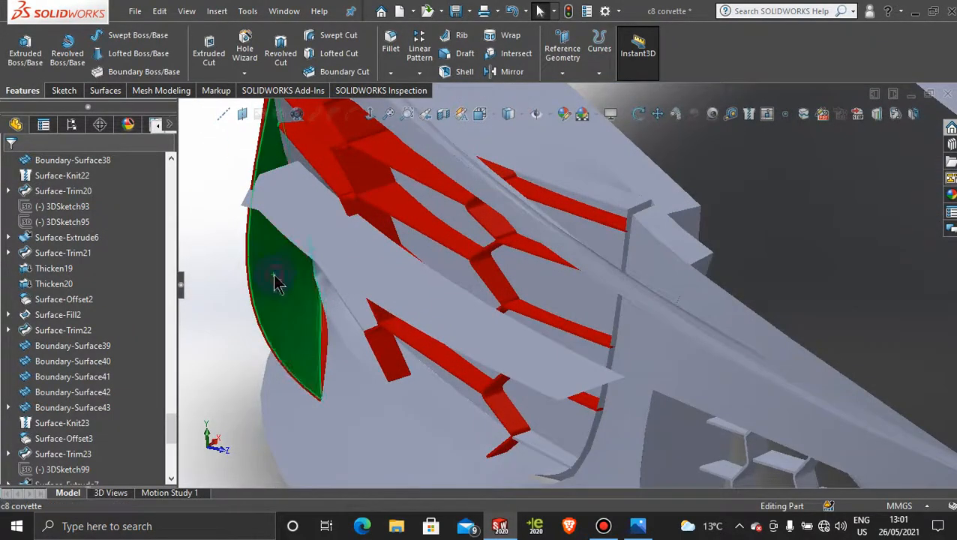
right_click(279, 275)
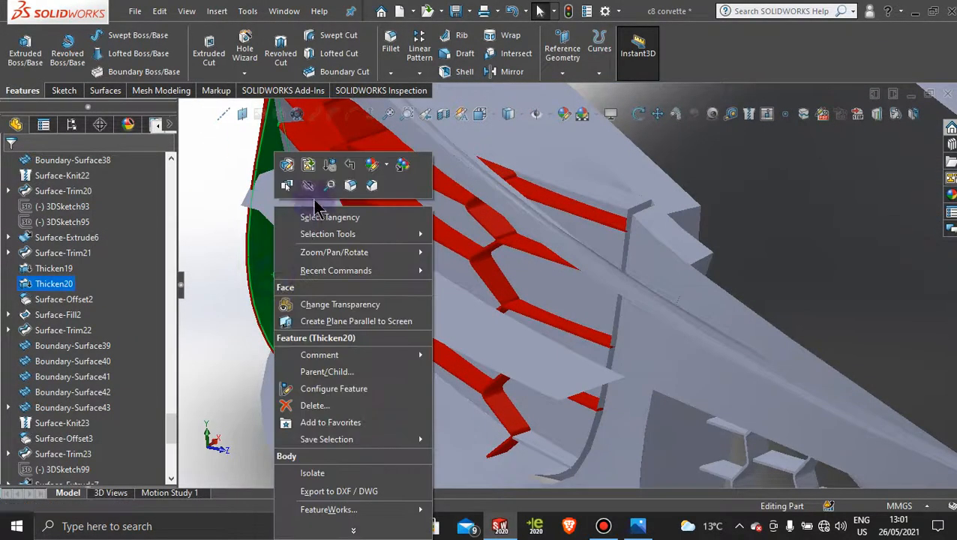
left_click(404, 168)
left_click(385, 276)
right_click(385, 279)
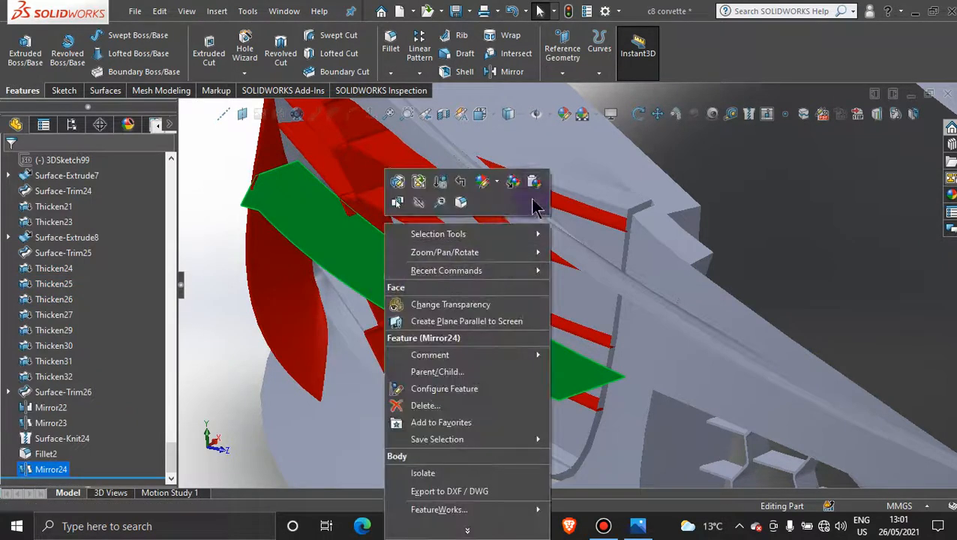
left_click(530, 189)
left_click(531, 189)
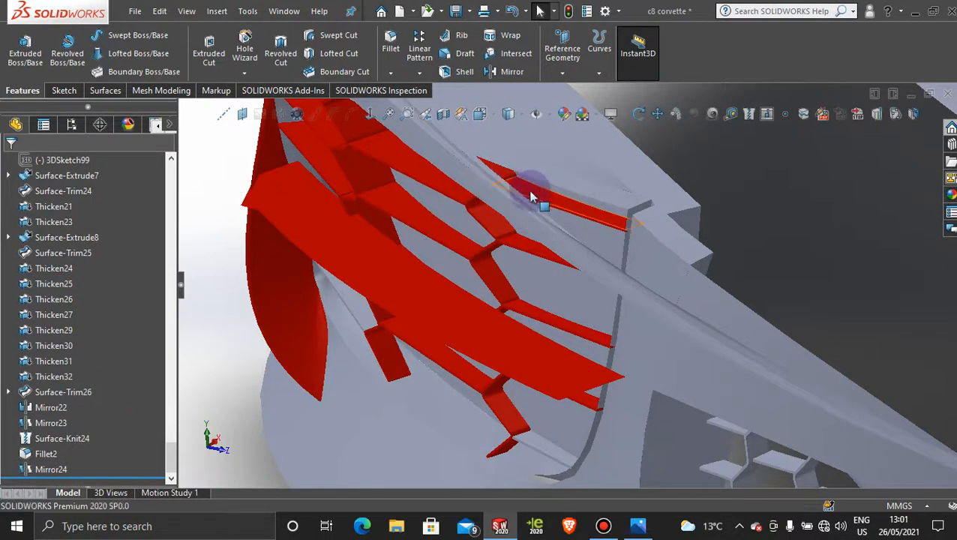
Paste the copied red appearance onto the mirrored small grille's bars and frame, applying it to the Mirror22 feature
scroll(666, 366, "up", 8)
scroll(670, 351, "down", 10)
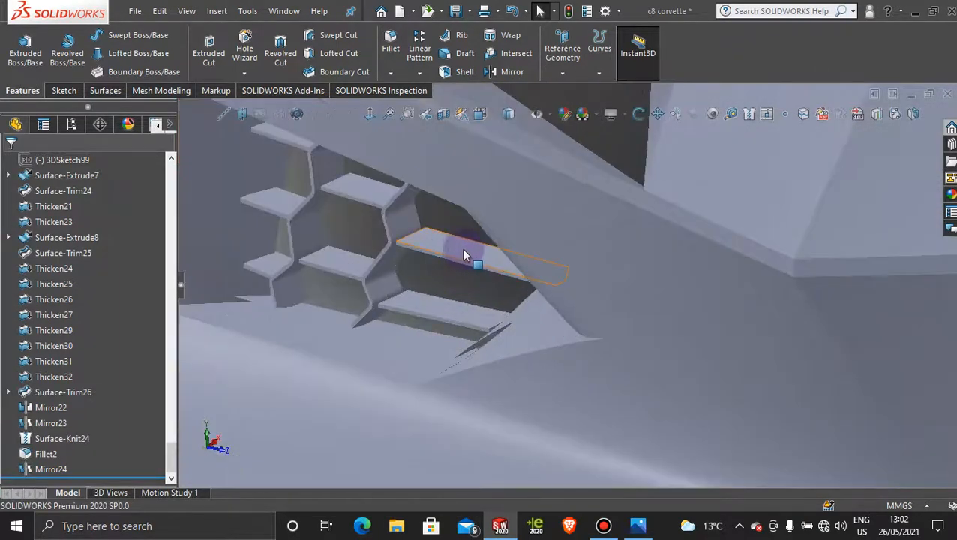
right_click(467, 255)
left_click(609, 183)
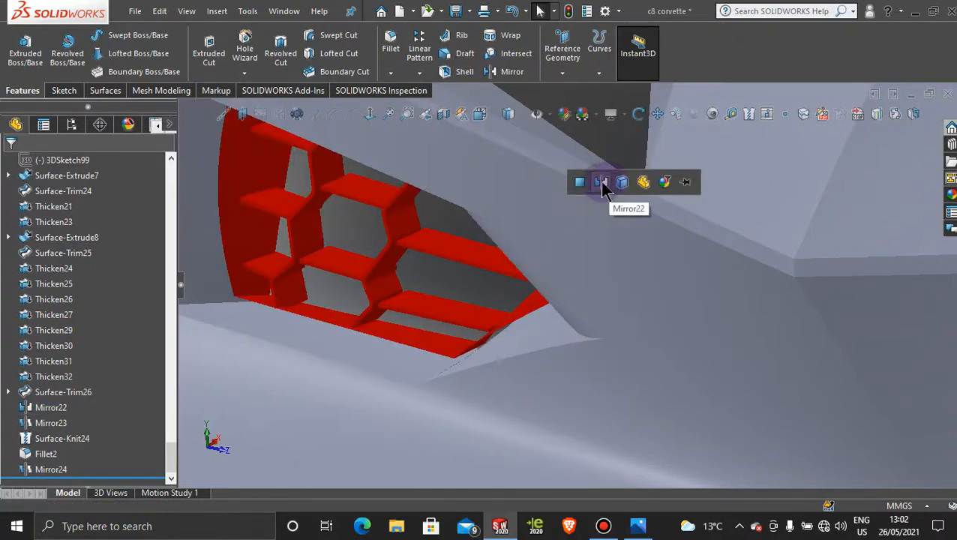
Paste the red appearance onto the original small grille's middle long bar, Thicken25, and both connected honeycomb bar bodies
scroll(675, 325, "up", 5)
scroll(710, 332, "down", 5)
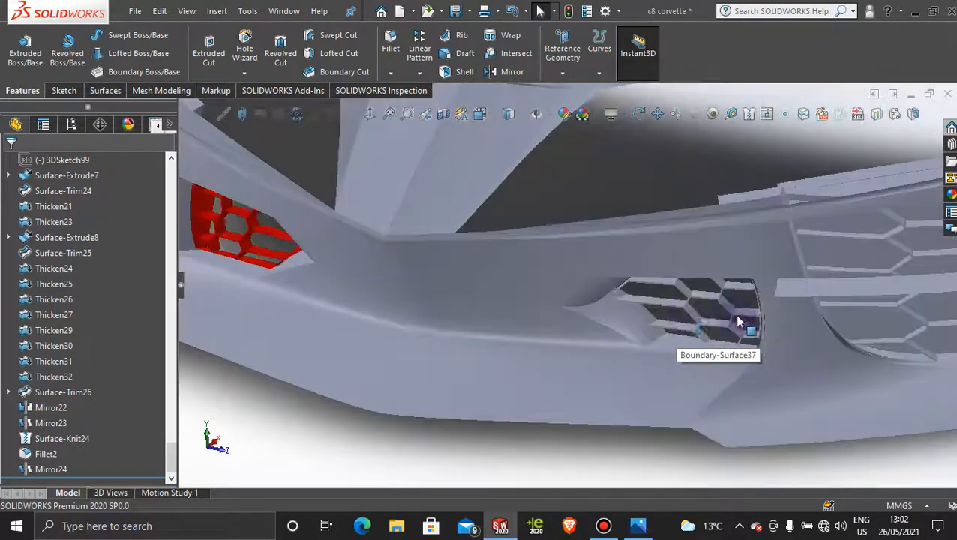
right_click(646, 293)
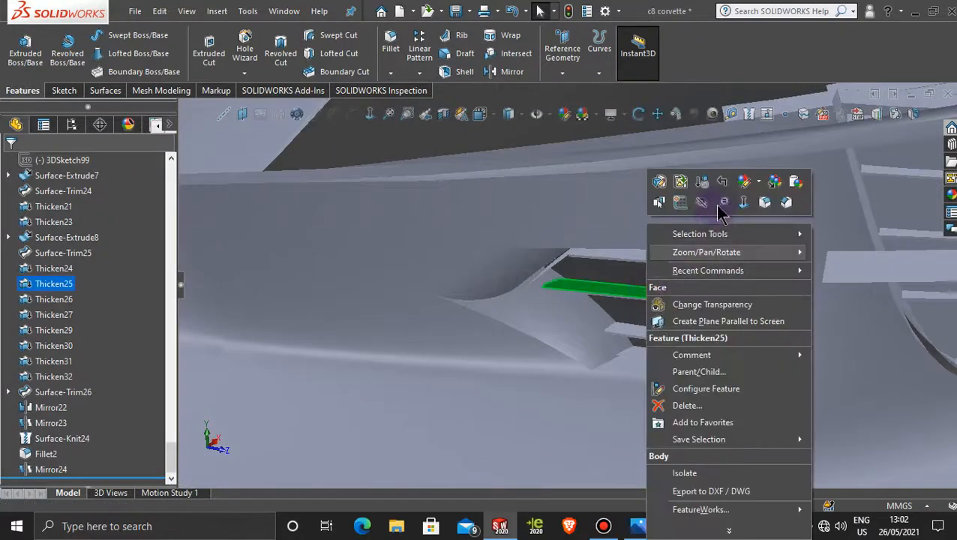
left_click(791, 186)
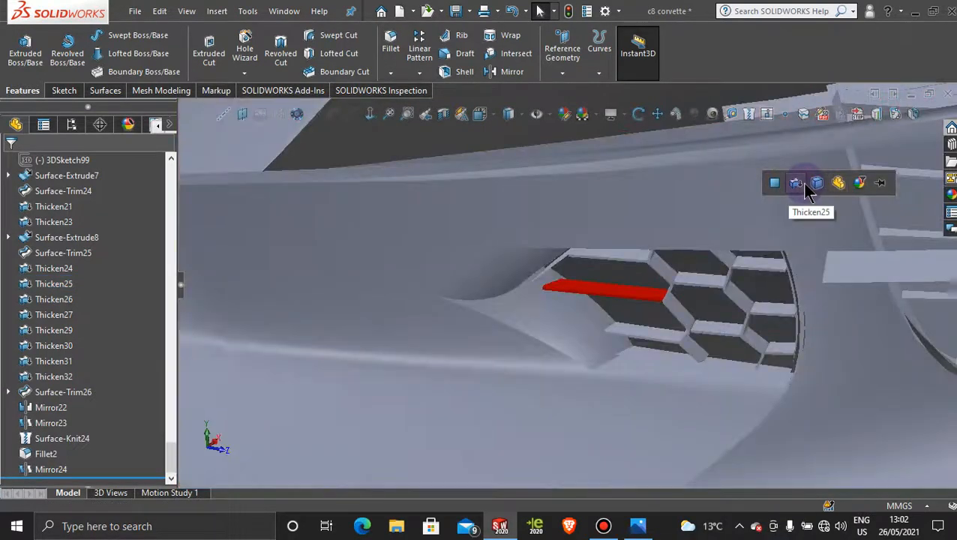
left_click(800, 185)
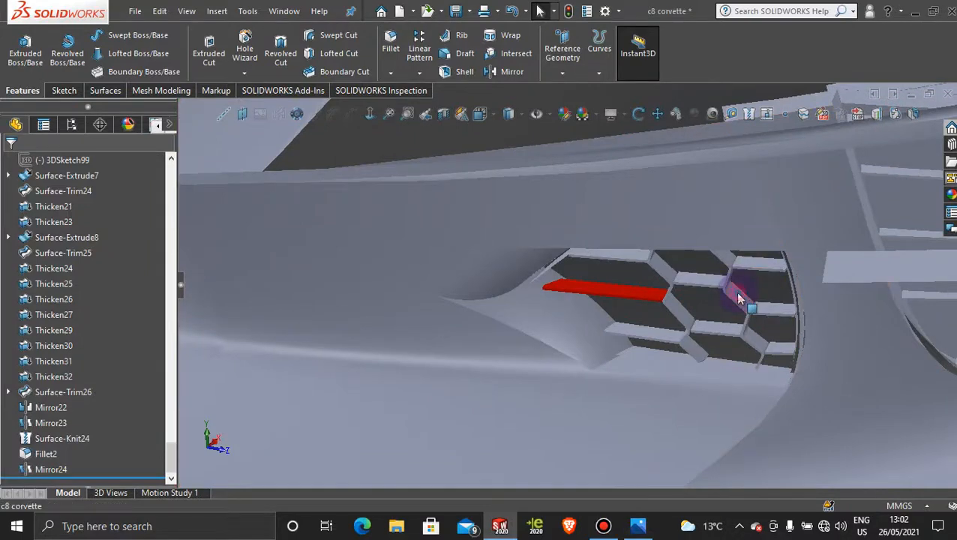
right_click(738, 293)
left_click(884, 171)
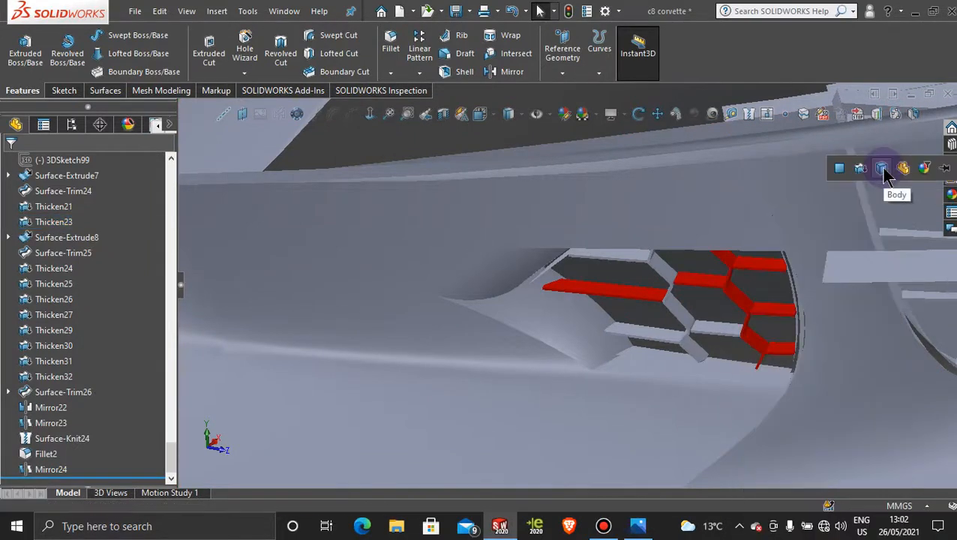
left_click(883, 169)
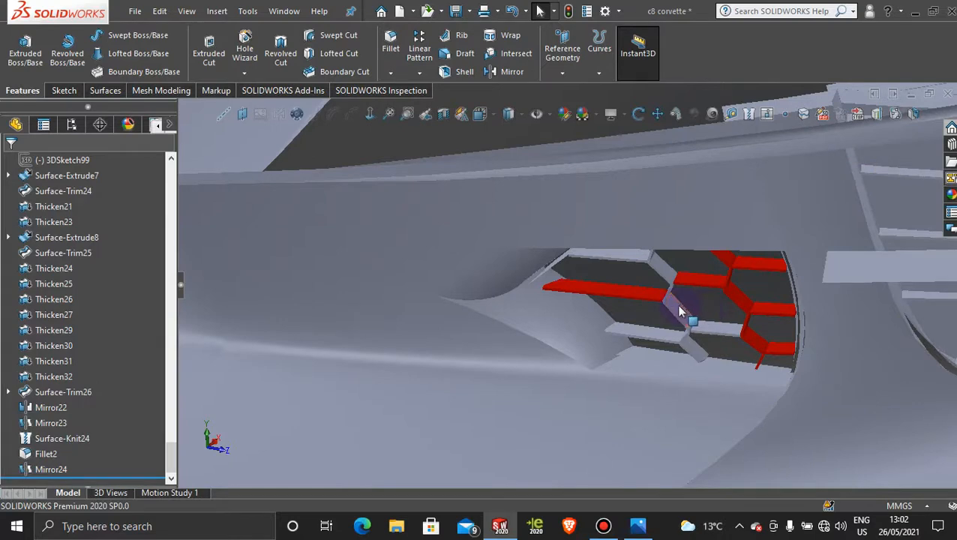
right_click(677, 309)
left_click(822, 172)
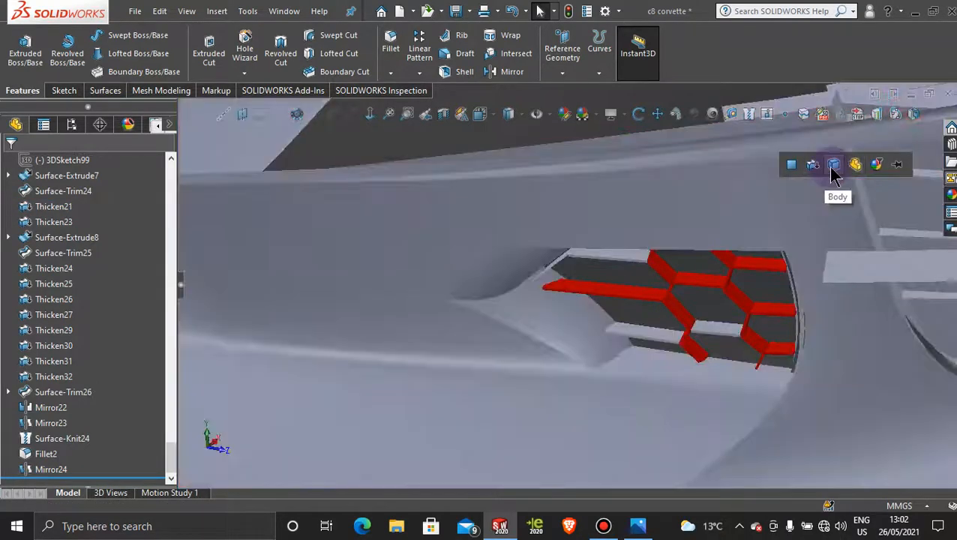
left_click(834, 167)
Paste the red appearance onto the small grille's short lower bar, Thicken29, and its surrounding frame, Surface-Offset3
right_click(725, 333)
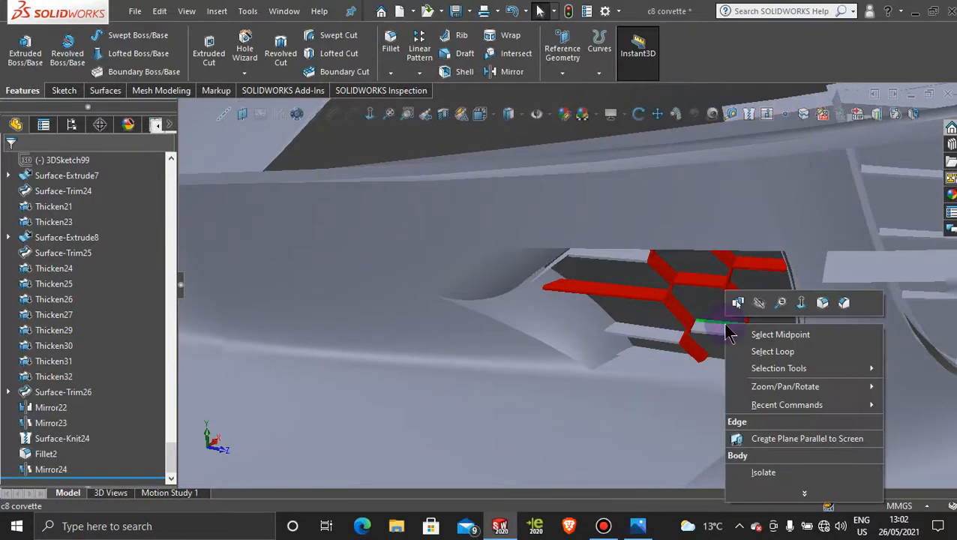
right_click(706, 324)
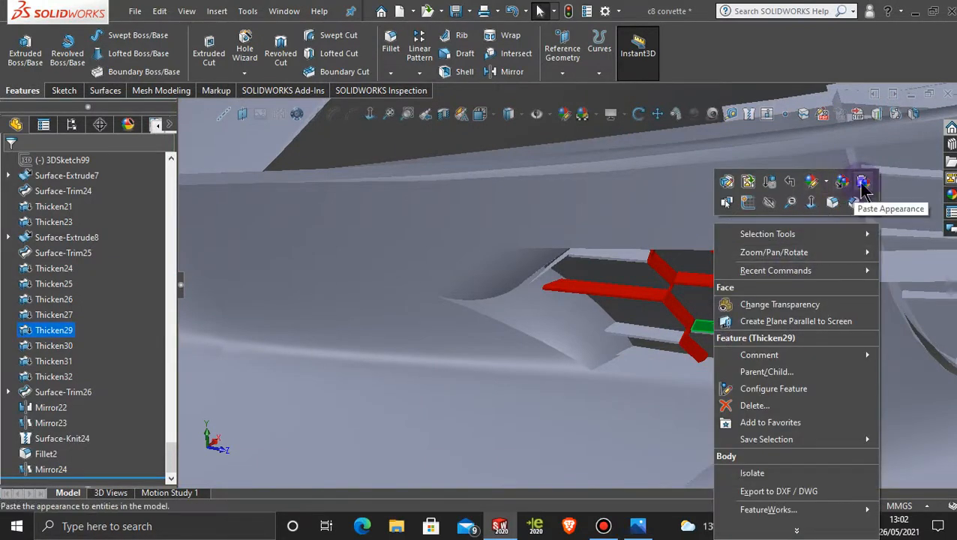
left_click(853, 184)
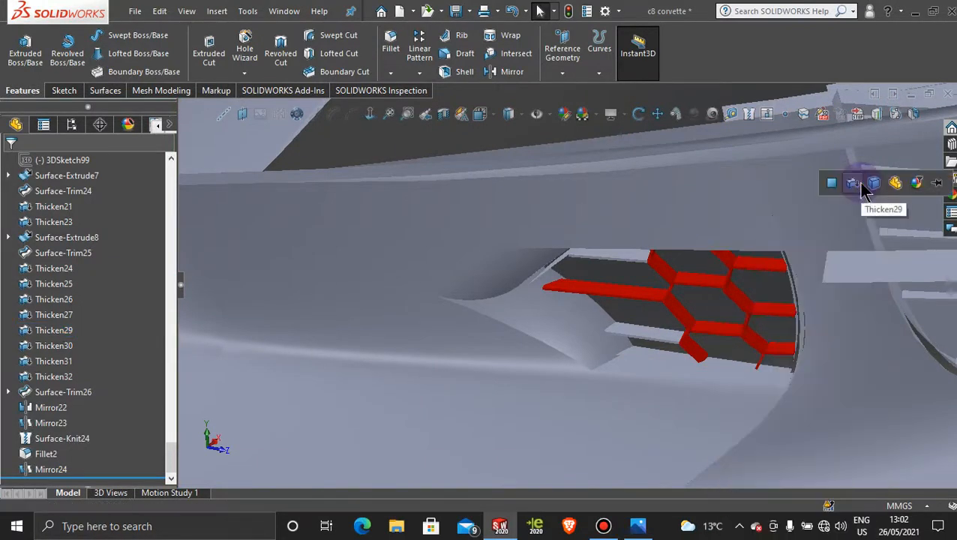
right_click(641, 354)
left_click(792, 180)
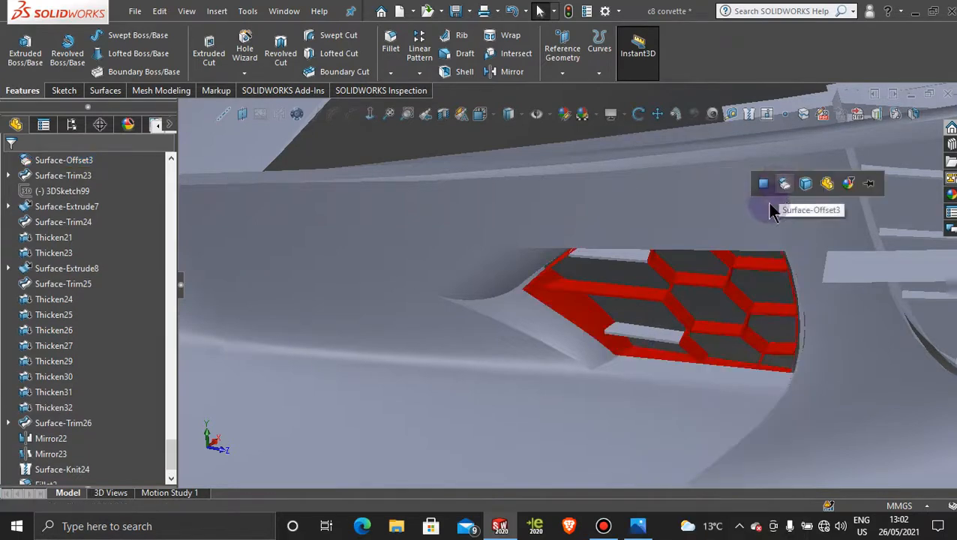
Paste the red appearance onto the small grille's remaining upper and lower horizontal bars, Thicken24 and Thicken26
right_click(633, 257)
left_click(724, 186)
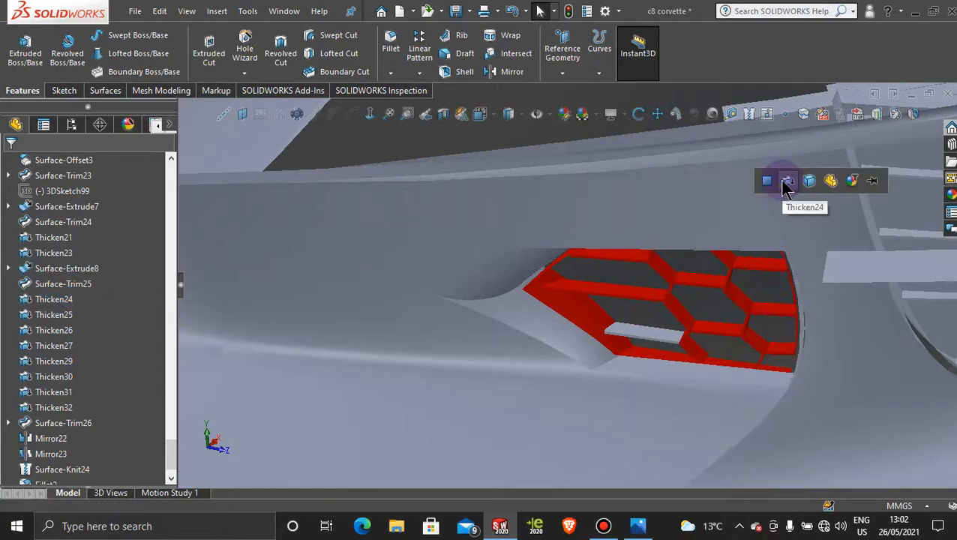
right_click(654, 335)
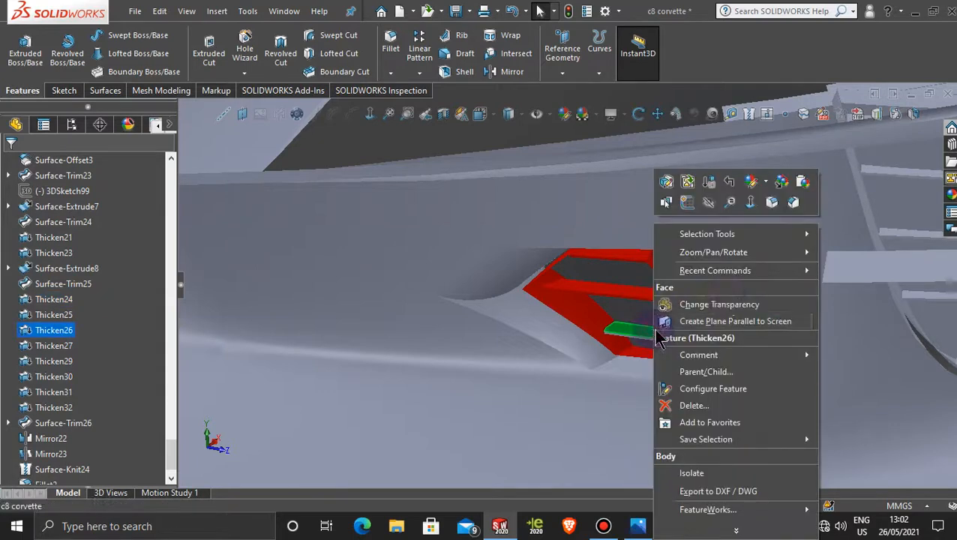
left_click(794, 184)
scroll(668, 233, "up", 4)
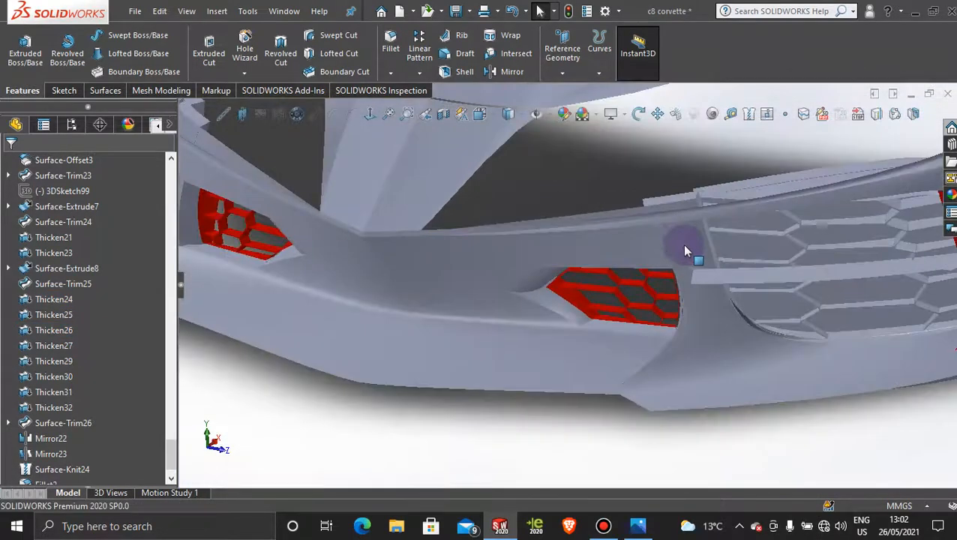
Paste the red appearance onto the bodies of the original large grille's horizontal strip and its connected honeycomb bars
right_click(765, 280)
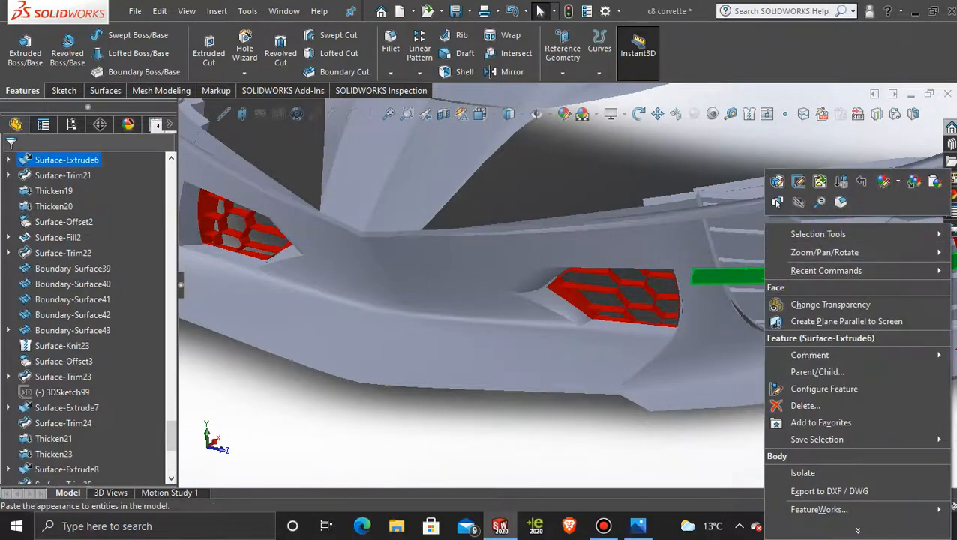
left_click(901, 182)
left_click(881, 182)
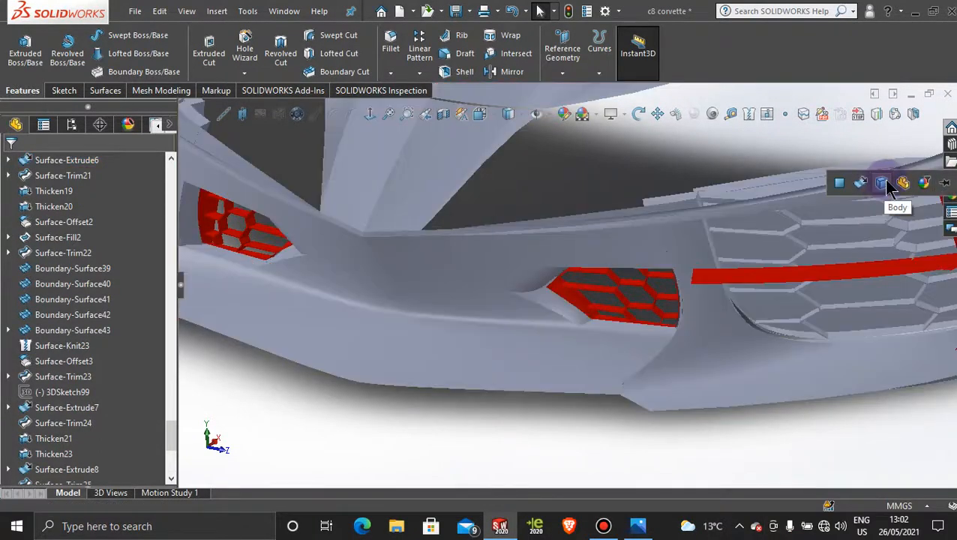
right_click(859, 227)
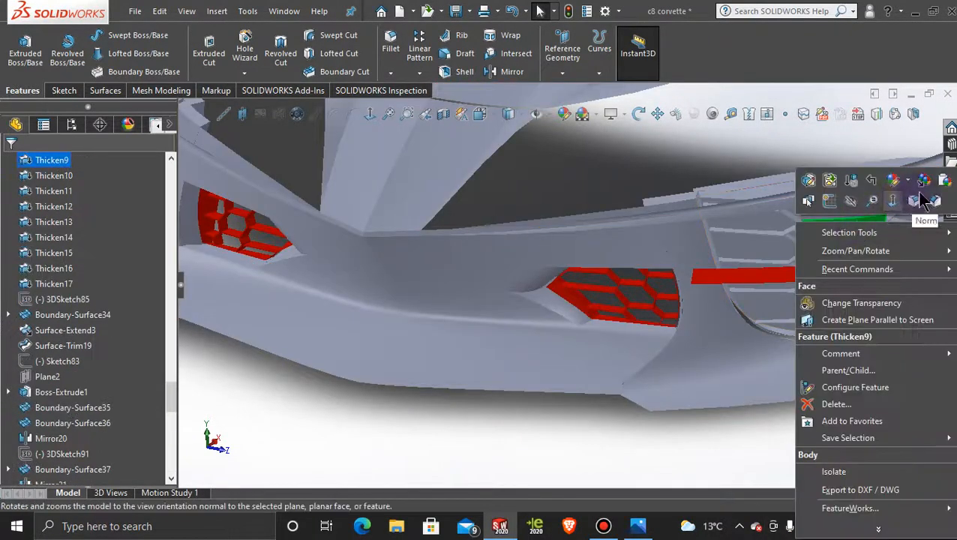
left_click(942, 183)
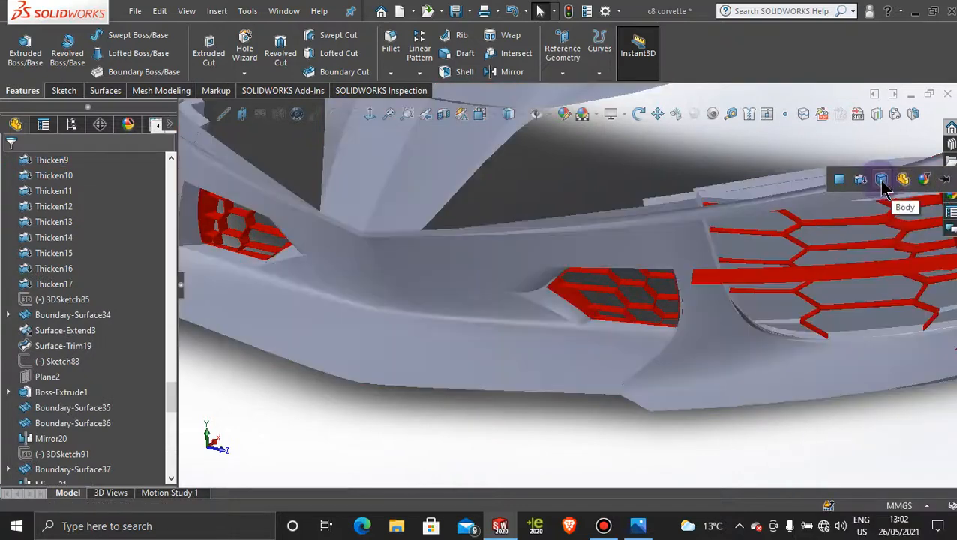
left_click(881, 182)
Paste the red appearance onto the large grille's frame body and its lower inner bar, Thicken8
scroll(781, 338, "down", 2)
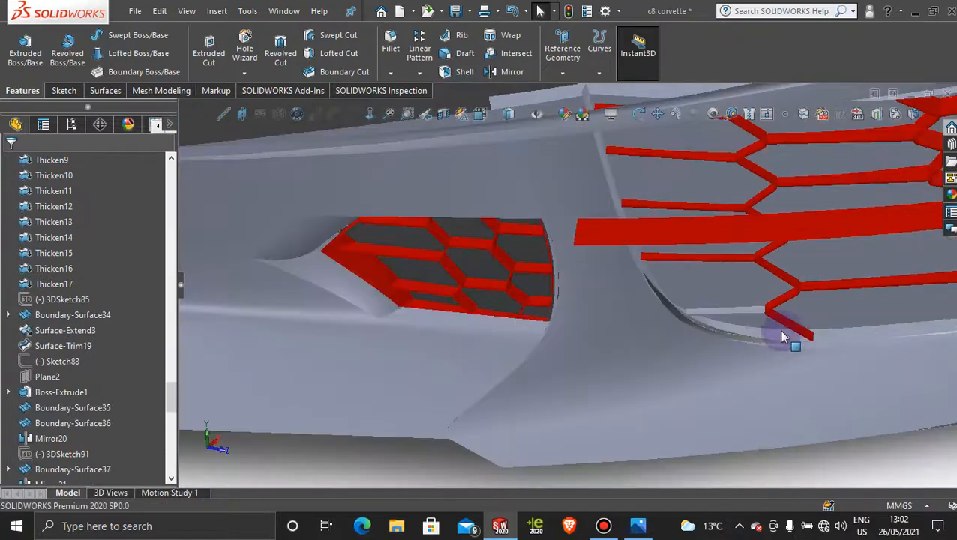
right_click(769, 339)
left_click(910, 183)
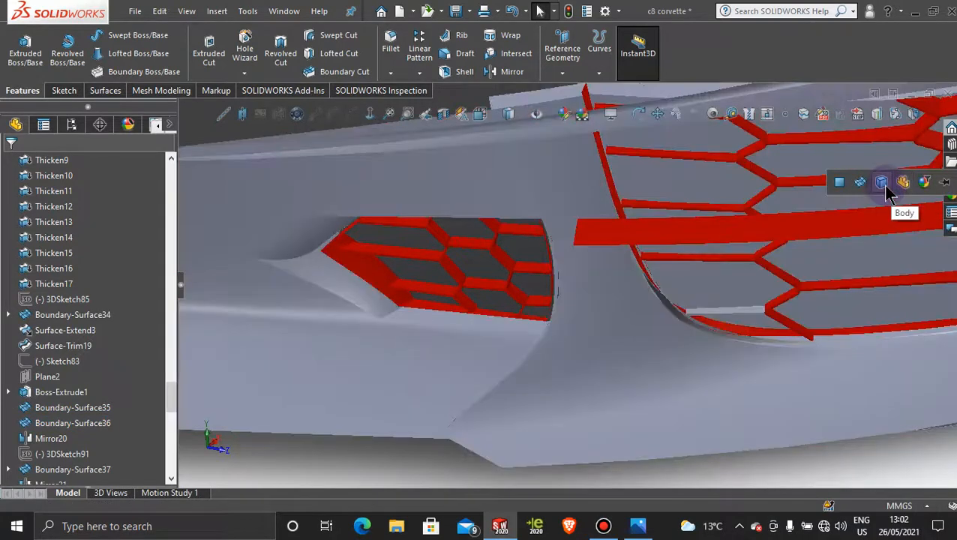
left_click(882, 184)
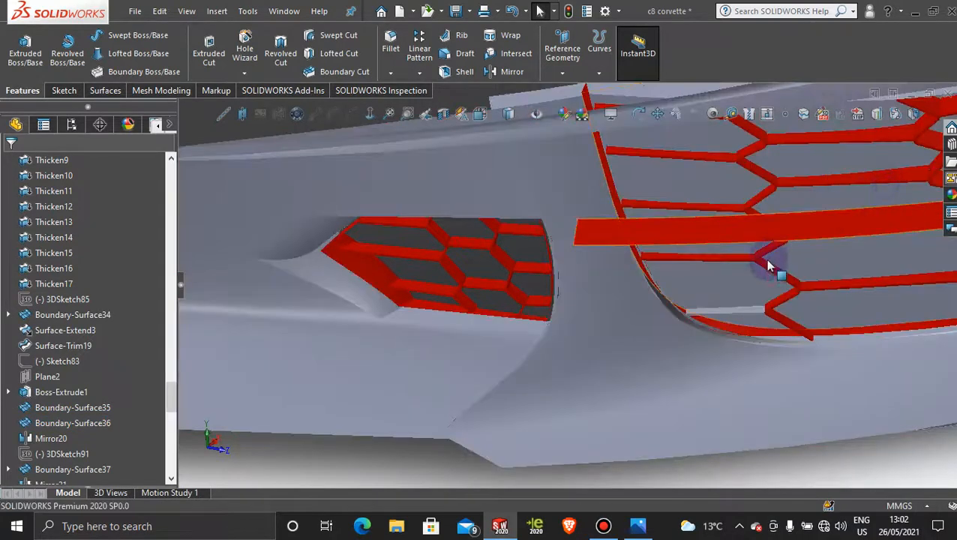
right_click(737, 309)
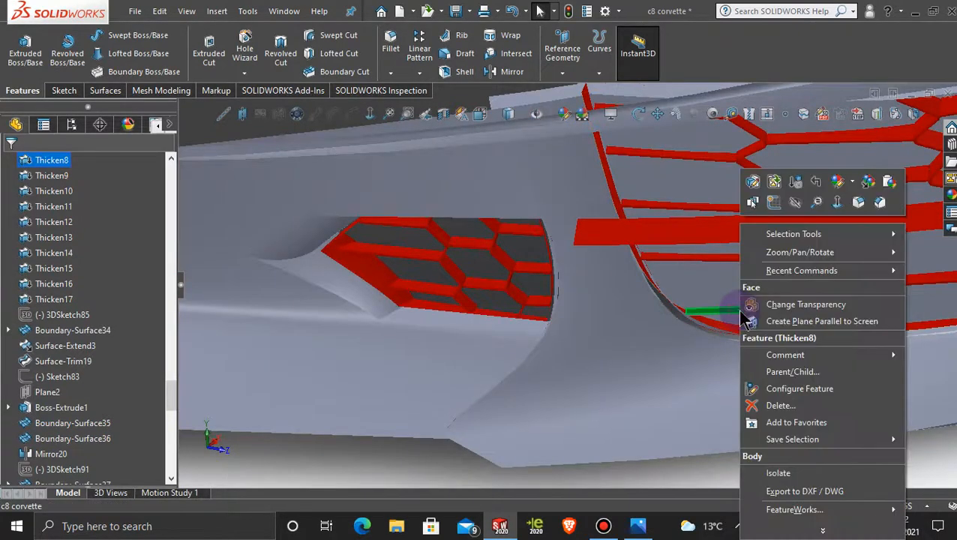
left_click(889, 182)
left_click(888, 181)
scroll(804, 309, "up", 5)
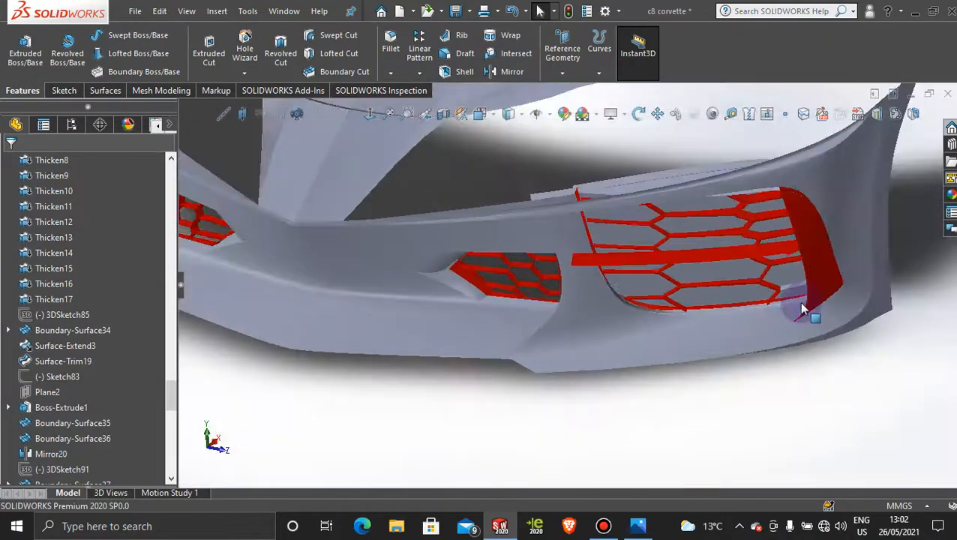
Paste the red appearance onto the large grille's lower outer bar beside the end panel, Thicken17
mouse_move(716, 273)
middle_mouse_down()
mouse_move(723, 210)
mouse_move(726, 285)
middle_mouse_up()
scroll(726, 284, "down", 6)
scroll(630, 300, "down", 2)
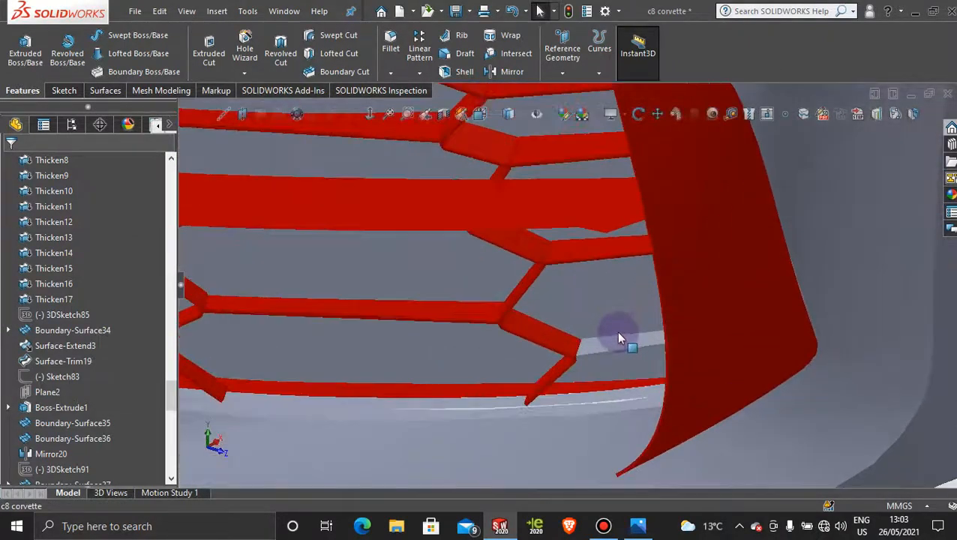
right_click(615, 342)
left_click(765, 183)
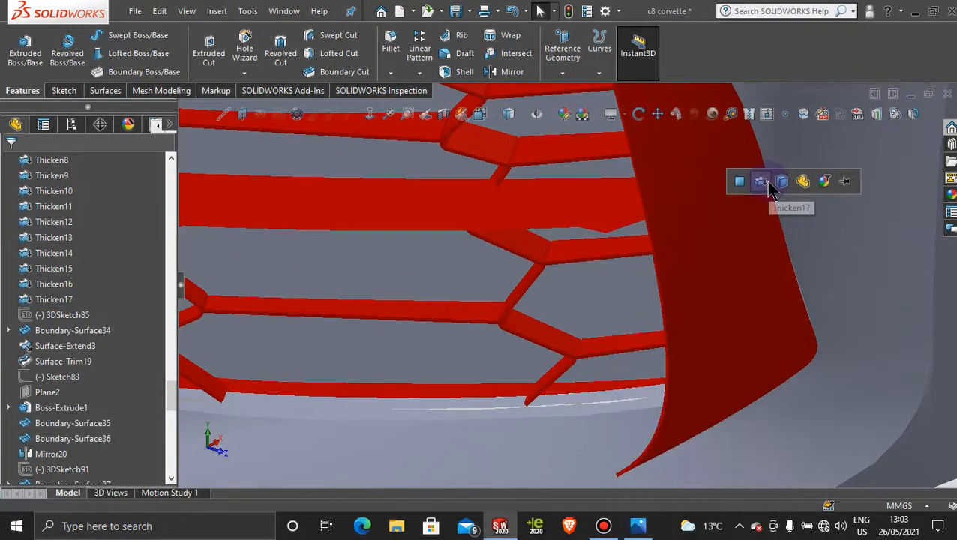
Inspect the red grille parts on both halves of the bumper from several angles
scroll(626, 342, "up", 5)
middle_click_drag(627, 342, 543, 253)
scroll(540, 255, "up", 6)
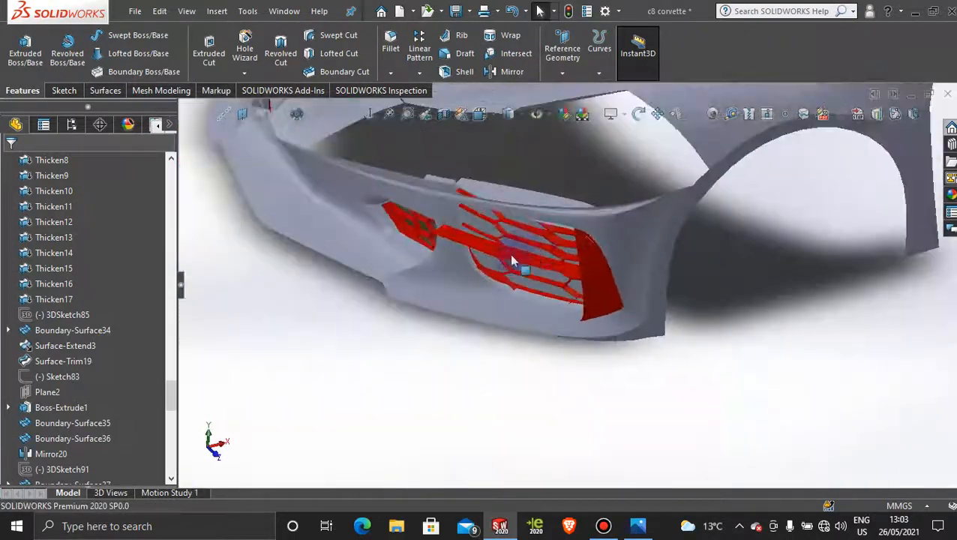
middle_click_drag(474, 259, 373, 198)
scroll(417, 243, "down", 6)
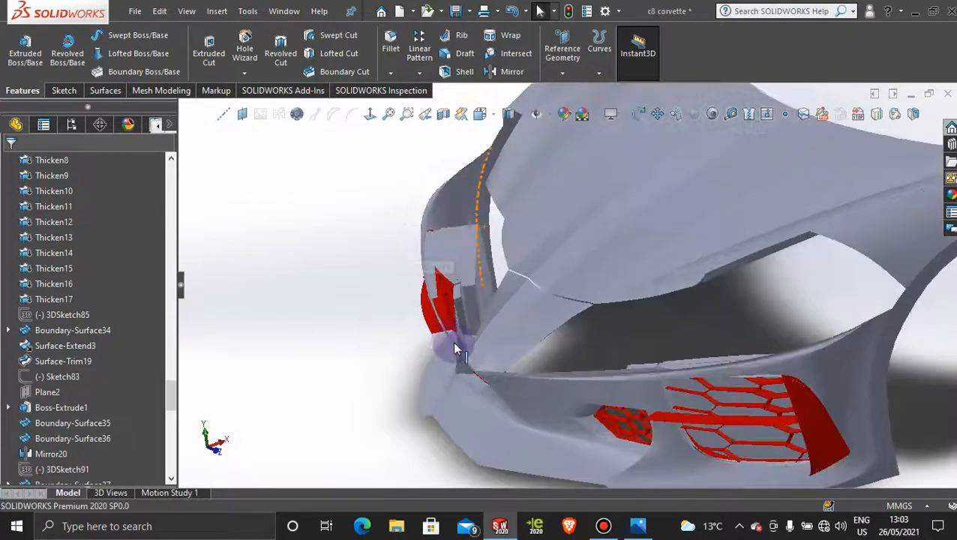
scroll(452, 342, "up", 2)
scroll(522, 405, "up", 3)
scroll(546, 395, "down", 4)
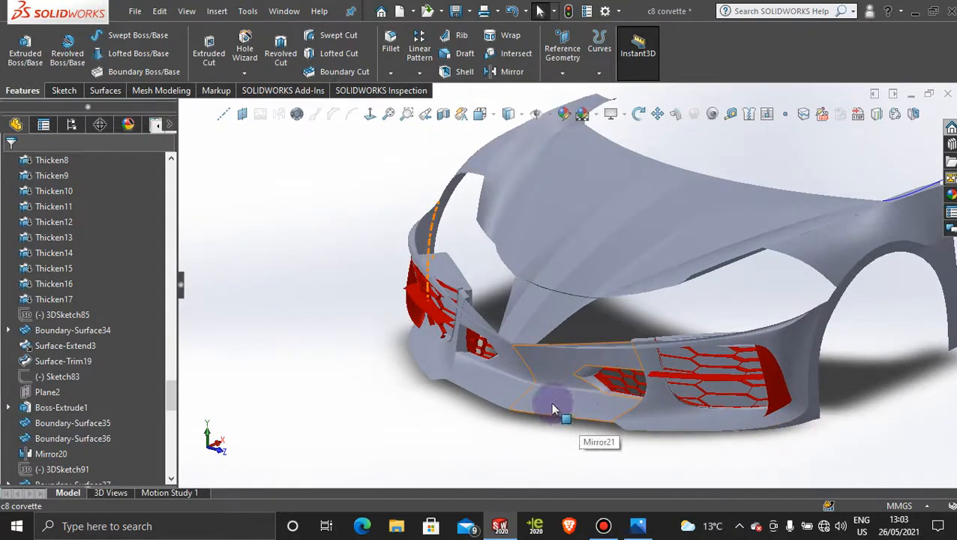
Apply the polished plastic1 appearance from the high gloss plastics to the body forming the hood, fenders and outer bumper
left_click(949, 194)
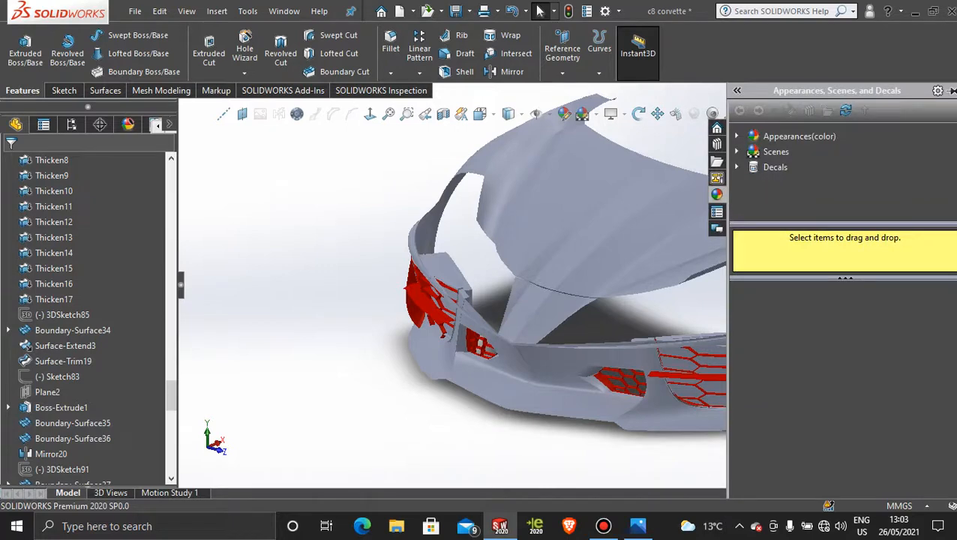
left_click(737, 139)
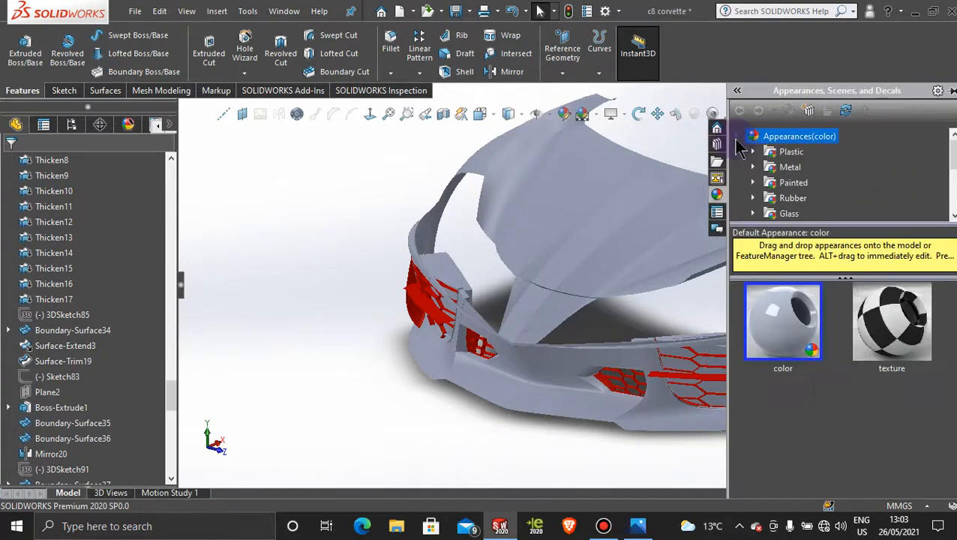
left_click(753, 152)
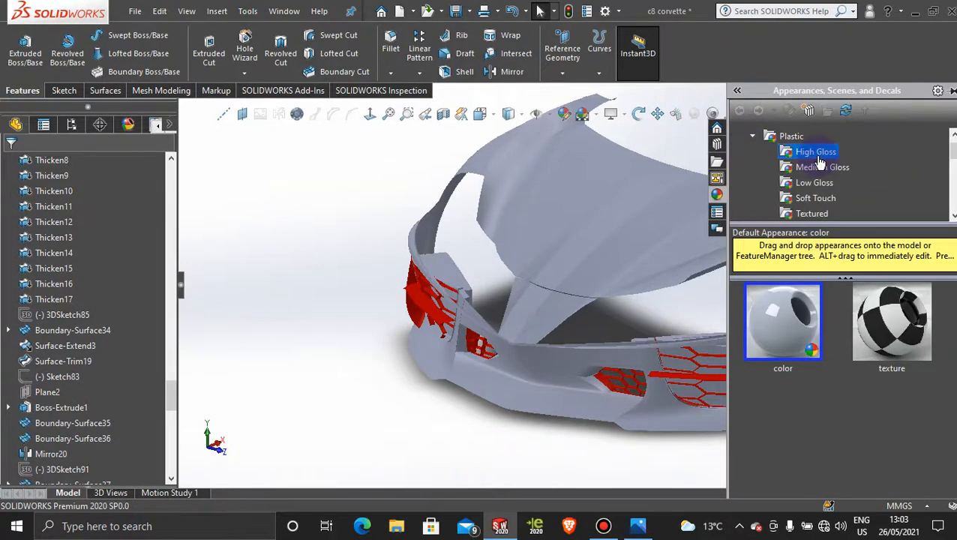
scroll(840, 386, "down", 5)
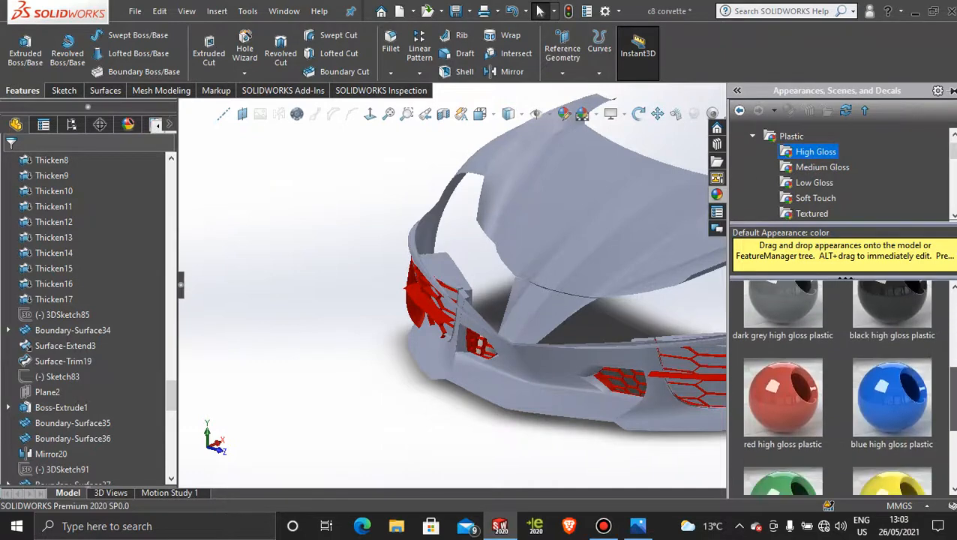
scroll(840, 386, "down", 3)
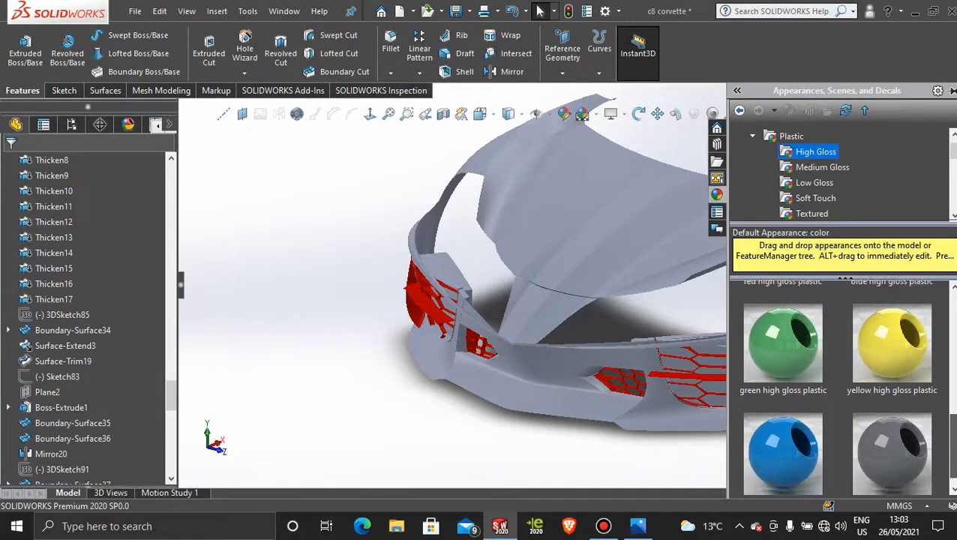
left_click_drag(922, 466, 545, 228)
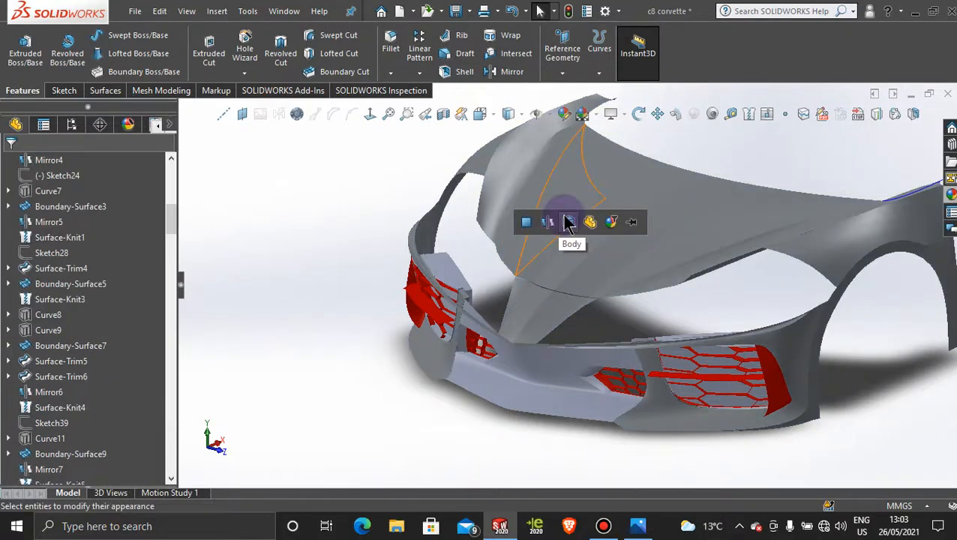
left_click(567, 223)
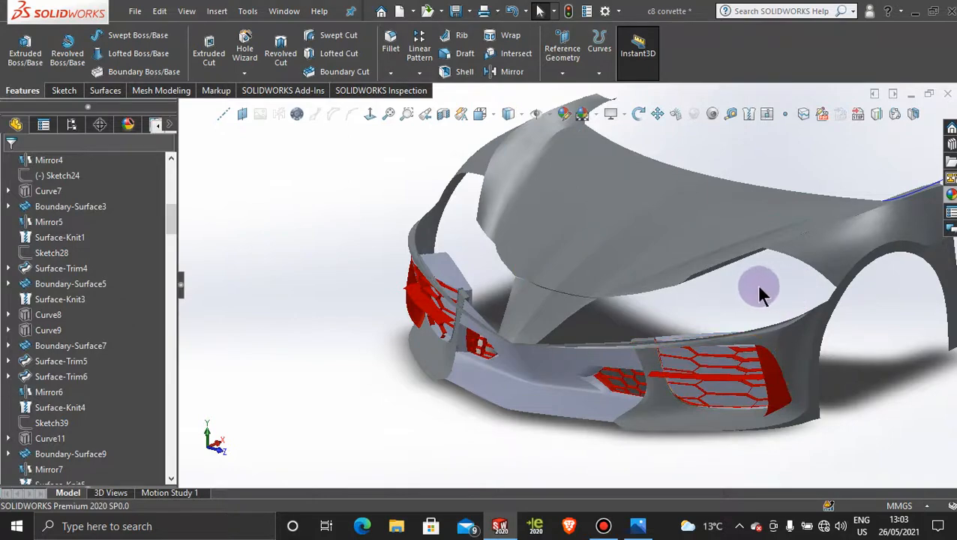
mouse_move(760, 291)
middle_mouse_down()
mouse_move(758, 277)
mouse_move(771, 279)
middle_mouse_up()
middle_click_drag(705, 286, 888, 212)
Apply the green high gloss plastic appearance to the body forming the hood, fenders and outer bumper
left_click(950, 197)
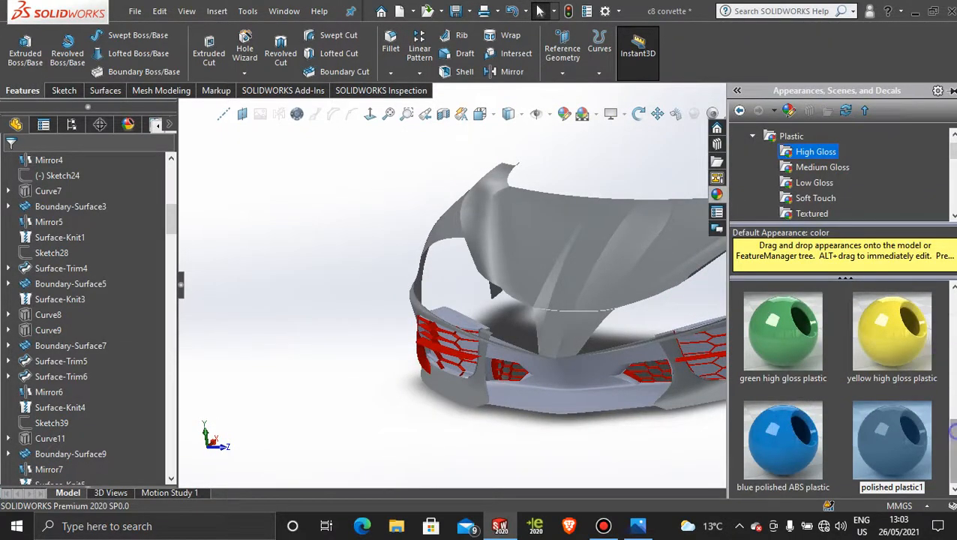
left_click_drag(774, 327, 600, 256)
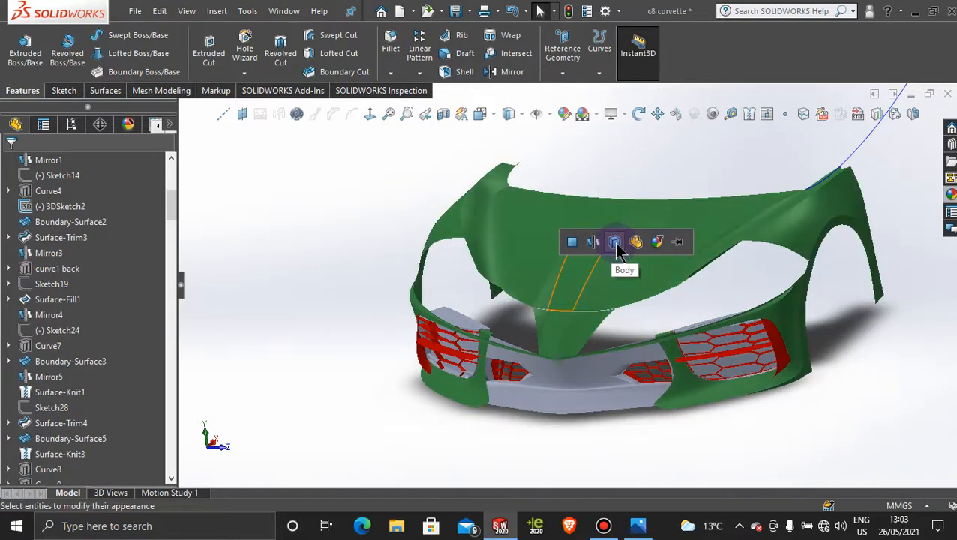
middle_click_drag(750, 315, 718, 295)
Edit the candy apple red appearance of the grille parts, changing its colour to dark grey, RGB 64, 64, 64
left_click(128, 124)
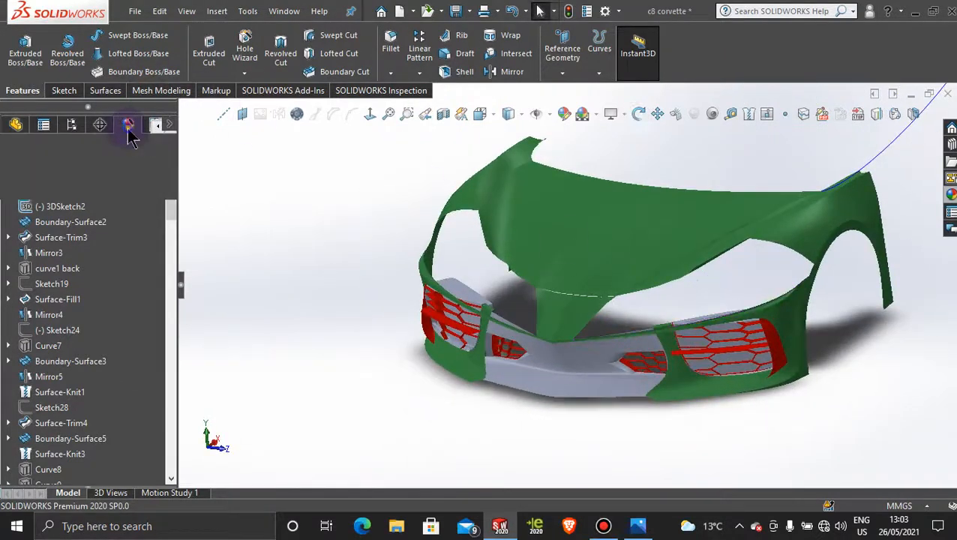
right_click(73, 210)
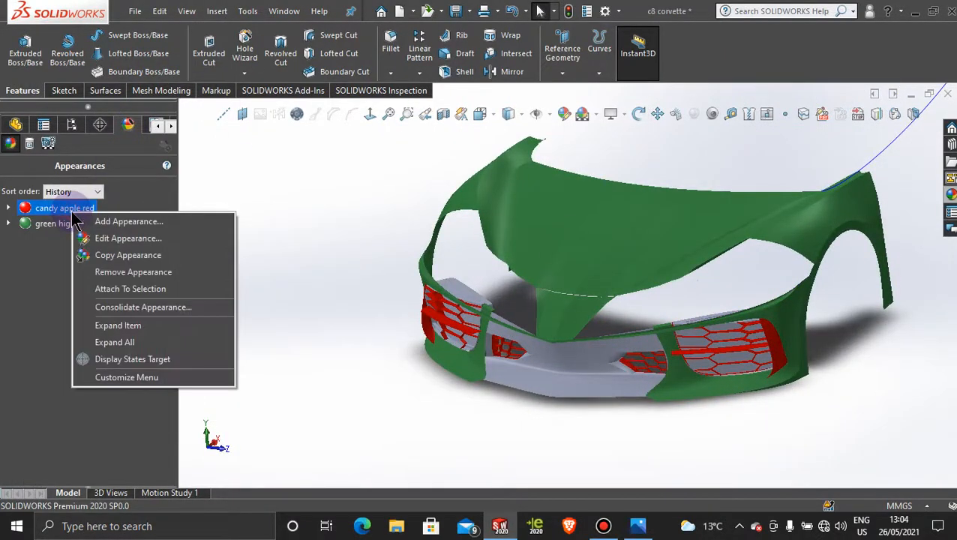
left_click(105, 239)
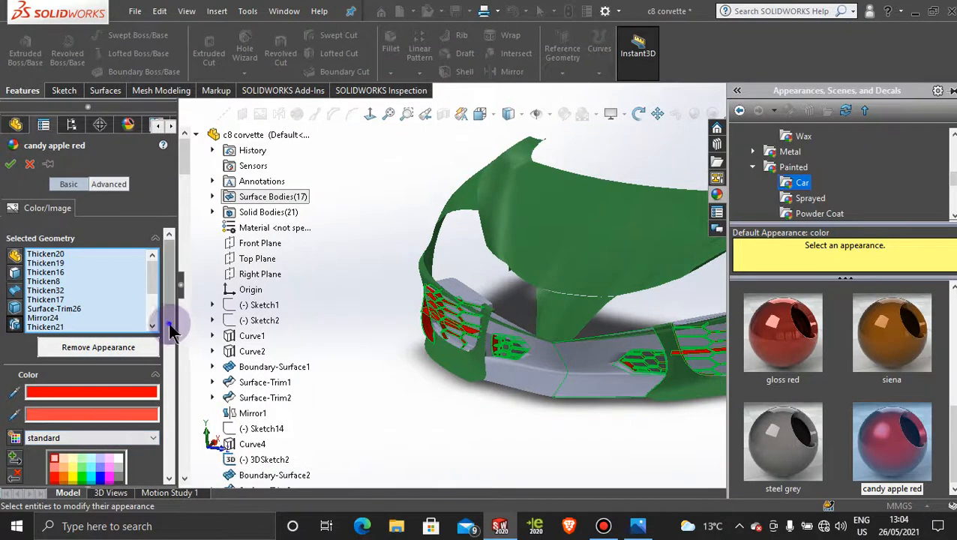
left_click_drag(170, 331, 171, 397)
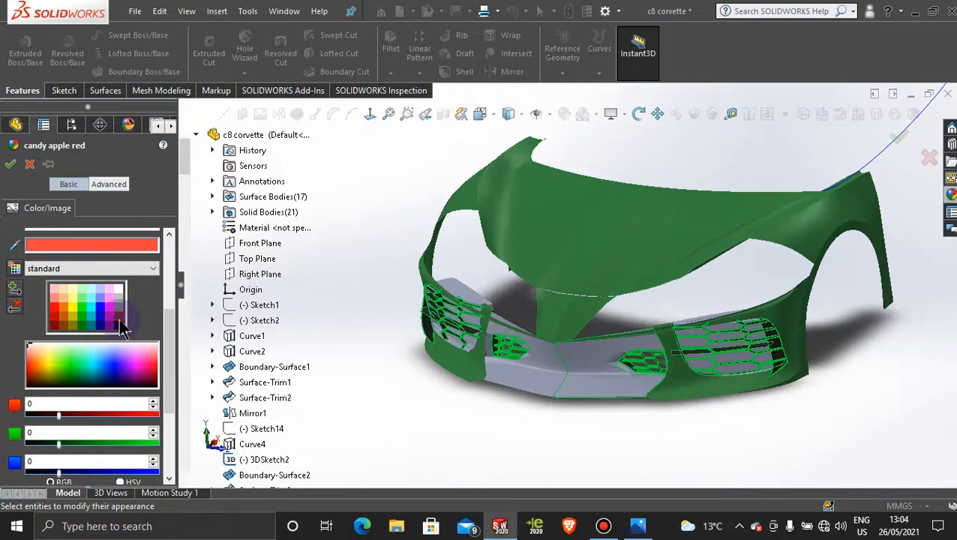
left_click(119, 320)
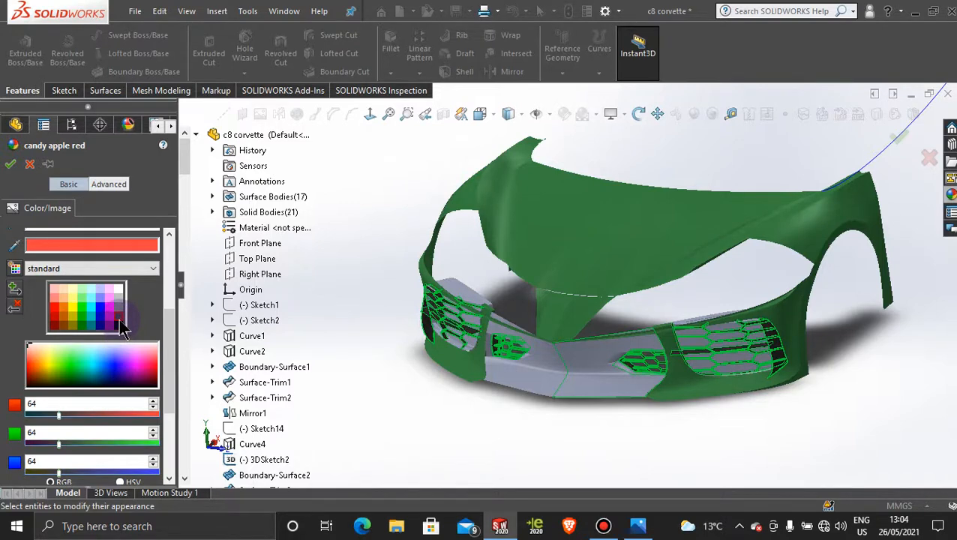
left_click(10, 164)
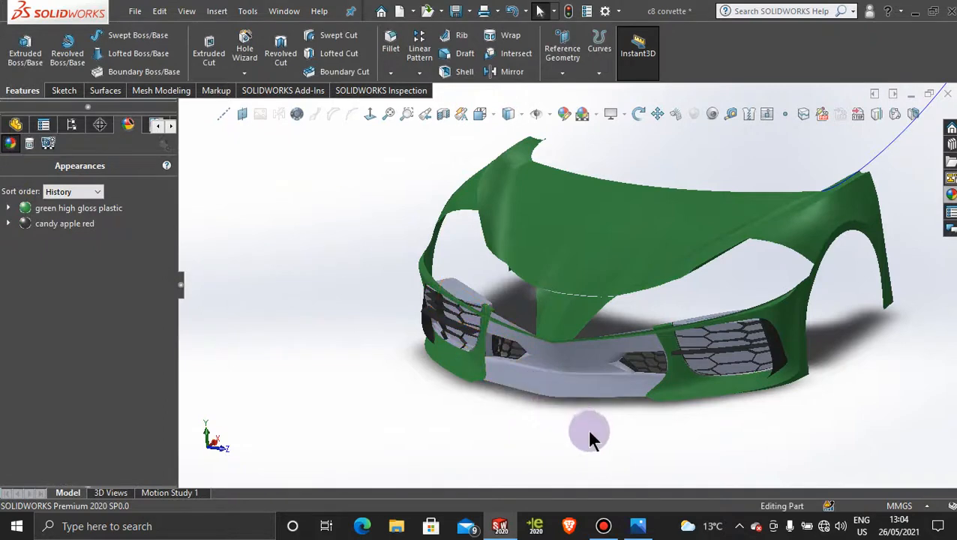
mouse_move(589, 433)
middle_mouse_down()
mouse_move(609, 422)
mouse_move(596, 418)
middle_mouse_up()
middle_click_drag(777, 284, 866, 366)
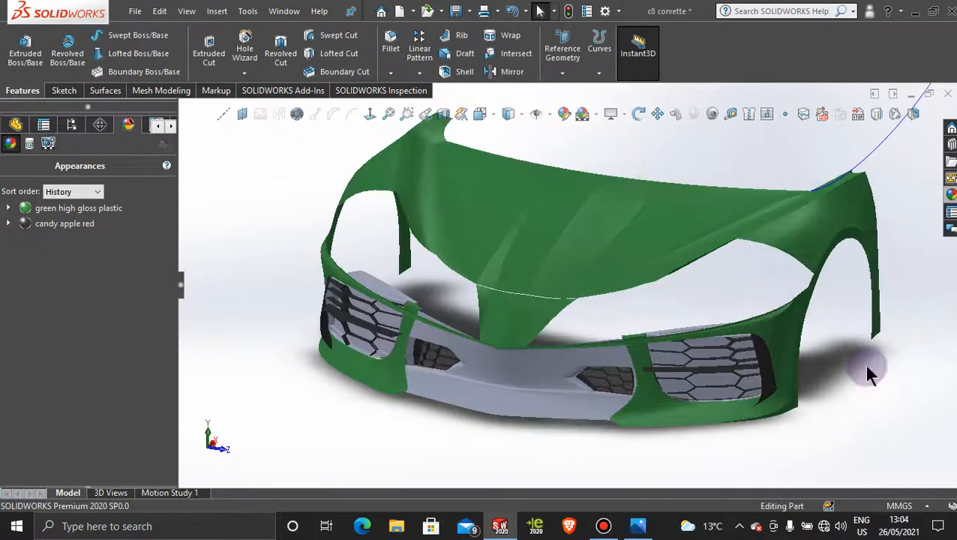
Apply the black high gloss plastic appearance to the bumper's centre panel around the two small grilles
left_click(950, 194)
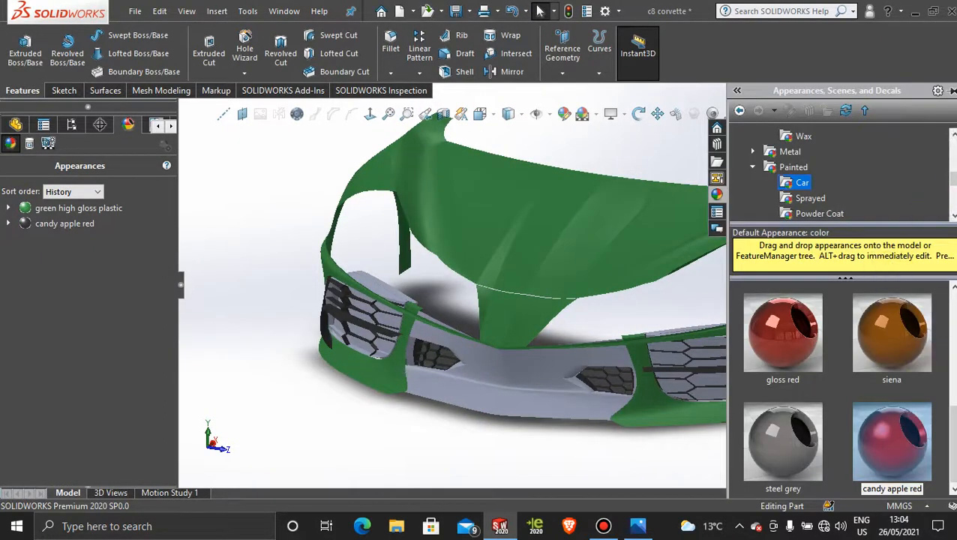
left_click(752, 166)
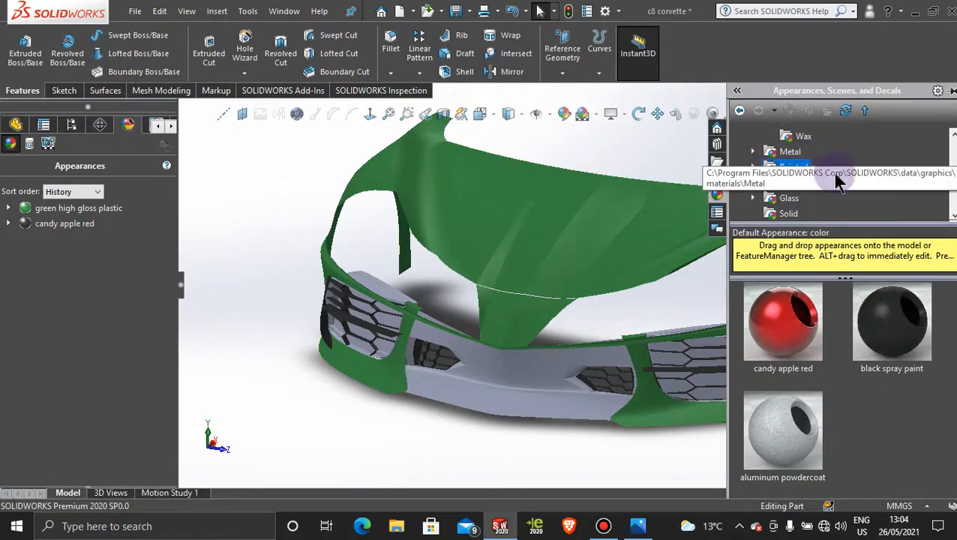
scroll(836, 187, "down", 5)
scroll(837, 187, "up", 5)
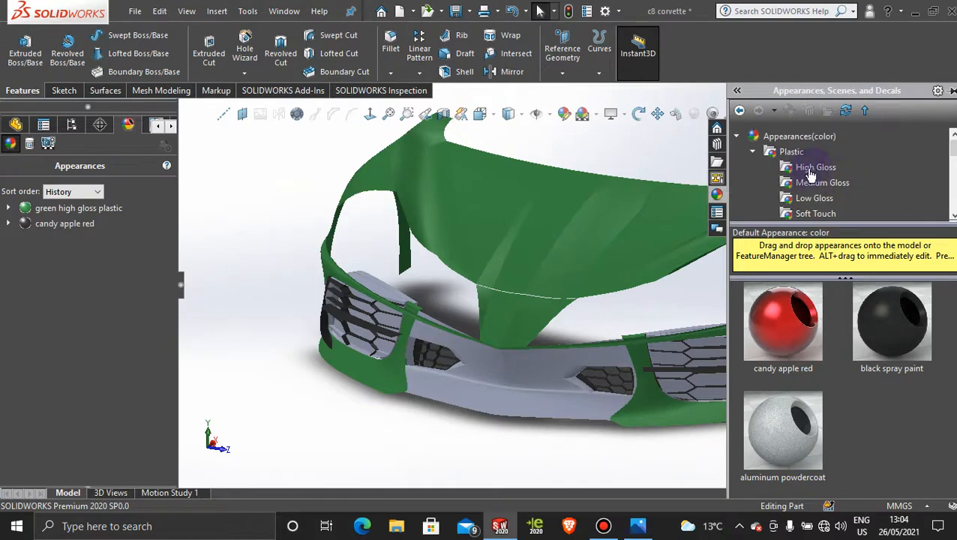
left_click(815, 168)
scroll(891, 375, "down", 5)
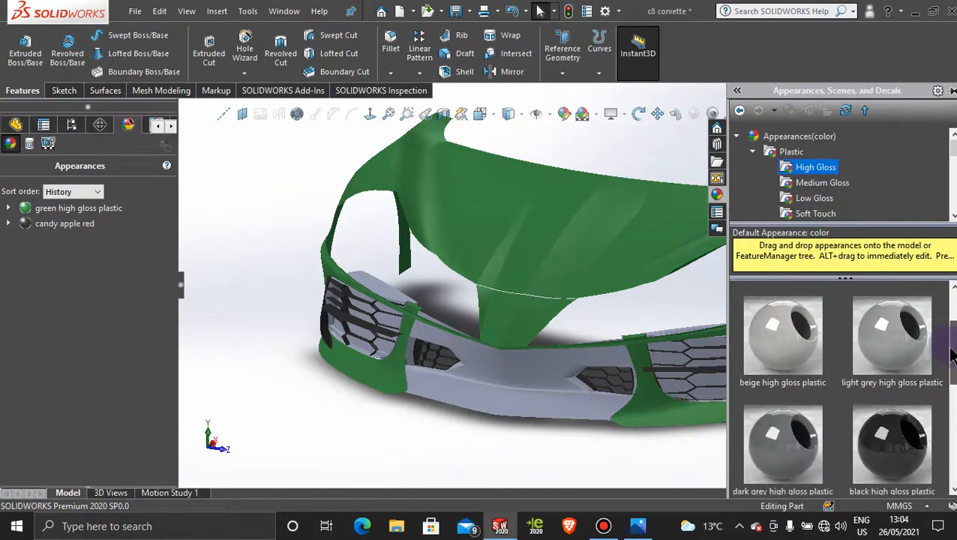
left_click_drag(903, 341, 523, 379)
left_click(539, 380)
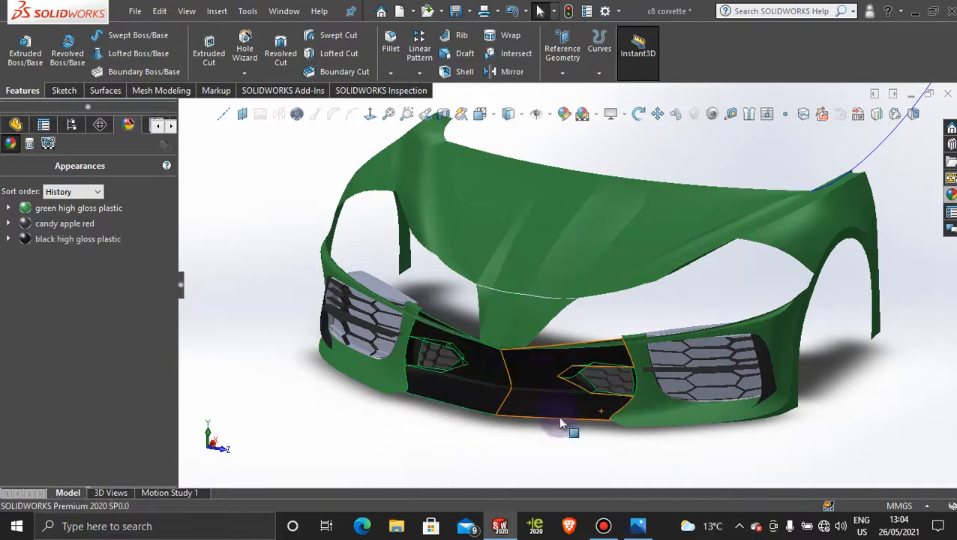
middle_click_drag(547, 439, 584, 432)
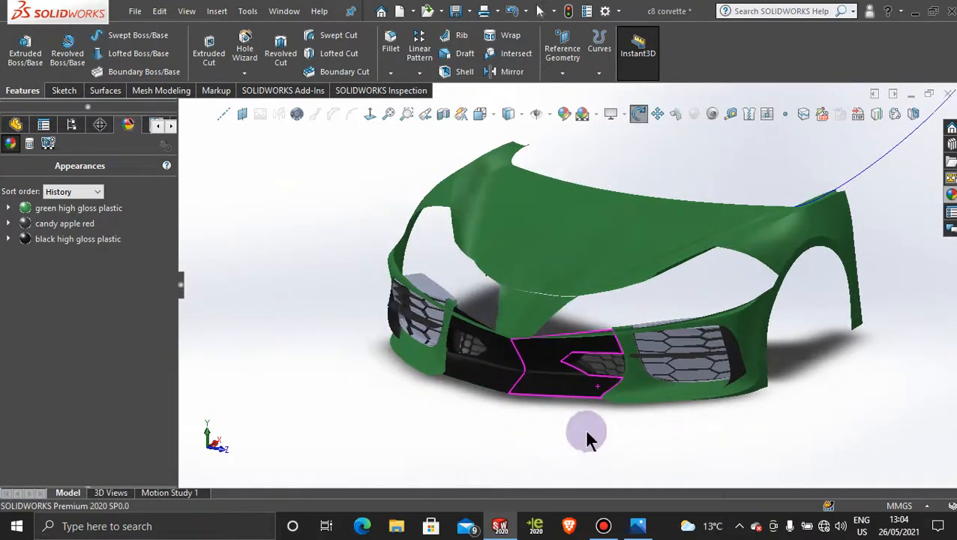
Inspect the small honeycomb grilles and the centre panel up close and from the opposite side of the bumper
scroll(590, 371, "down", 6)
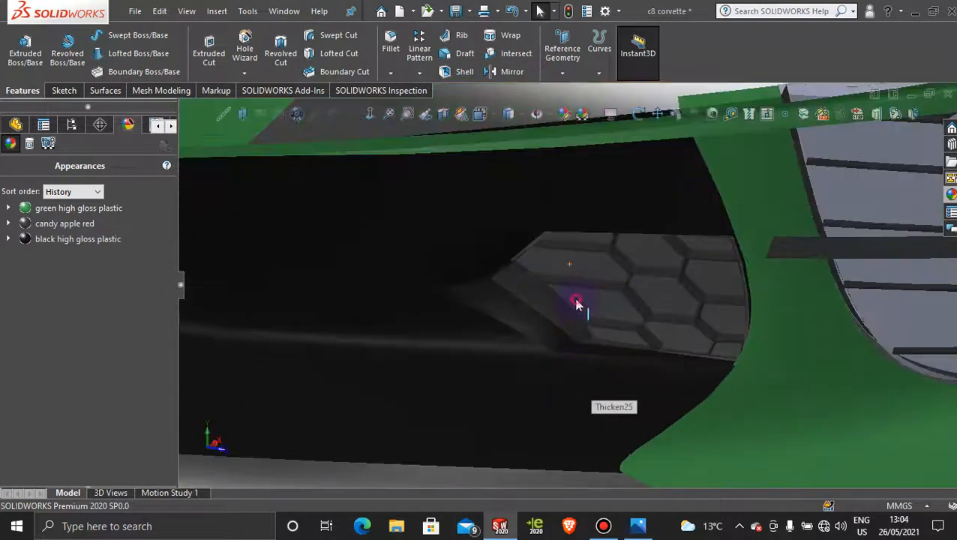
right_click(576, 302)
scroll(503, 455, "up", 3)
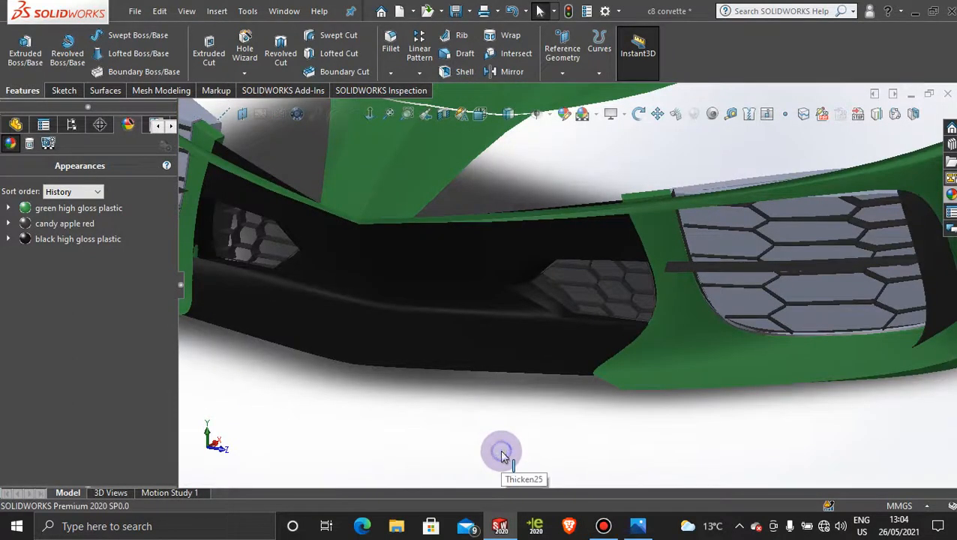
mouse_move(456, 413)
middle_mouse_down()
mouse_move(436, 406)
mouse_move(455, 402)
middle_mouse_up()
scroll(459, 409, "up", 3)
middle_click_drag(464, 361, 520, 354)
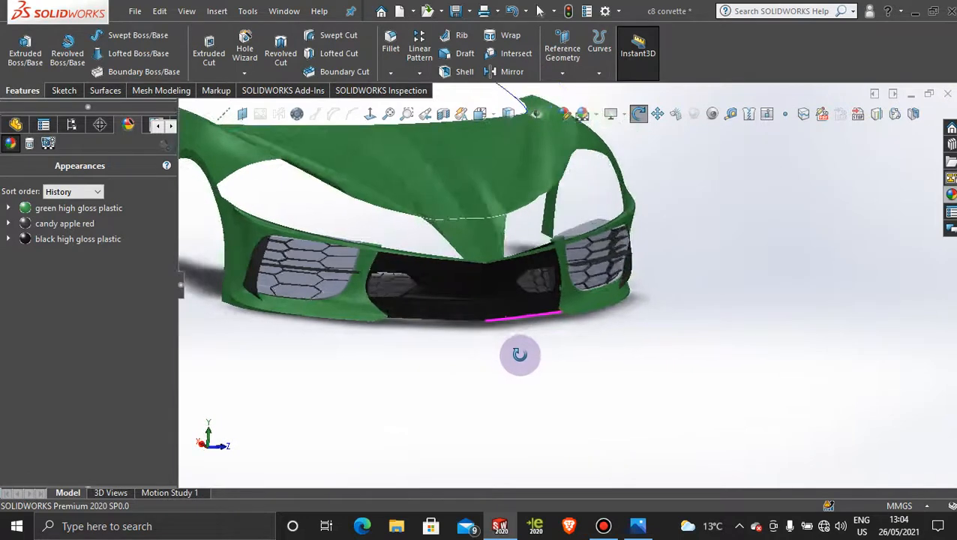
scroll(459, 293, "down", 3)
Apply the black high gloss plastic to one half of the bumper's centre panel and try it on the large grille's backing surface
right_click(446, 280)
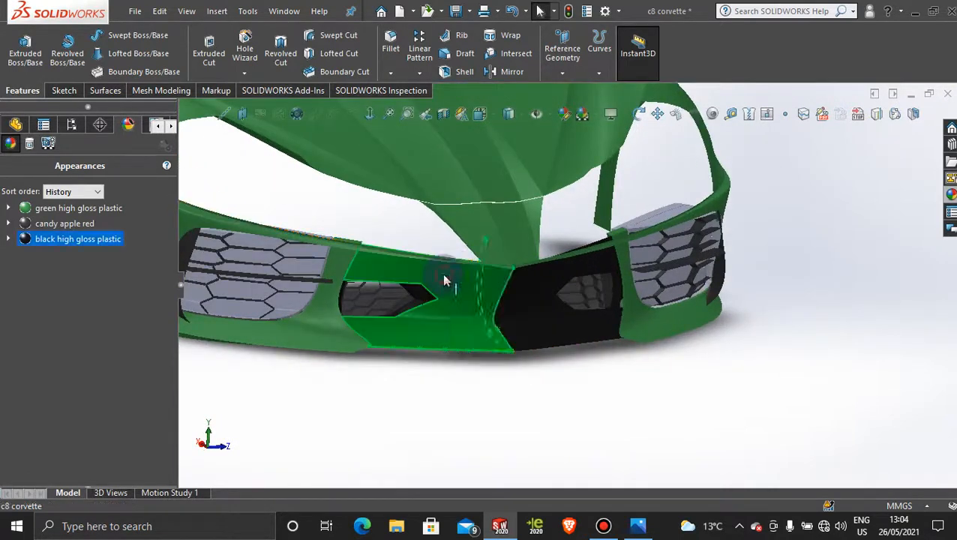
left_click(594, 171)
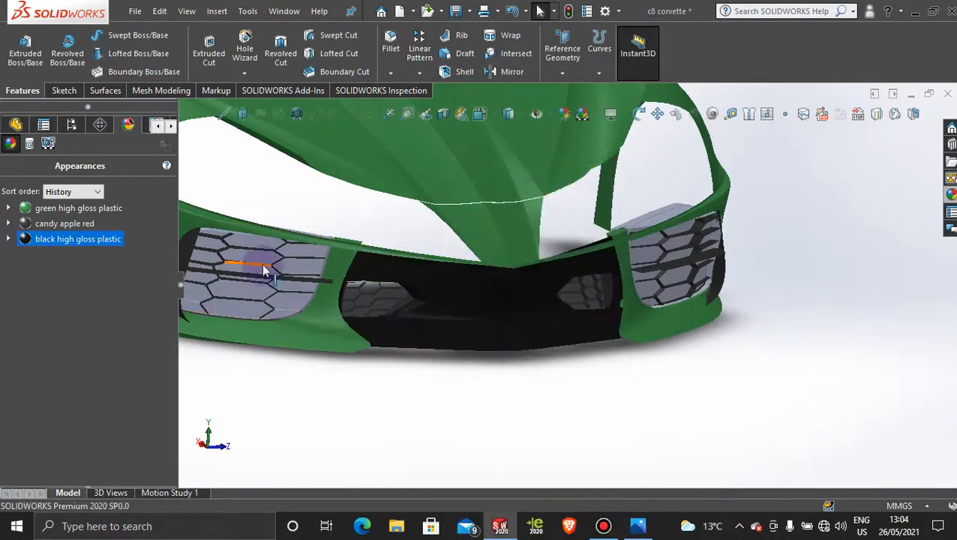
right_click(261, 276)
left_click(418, 196)
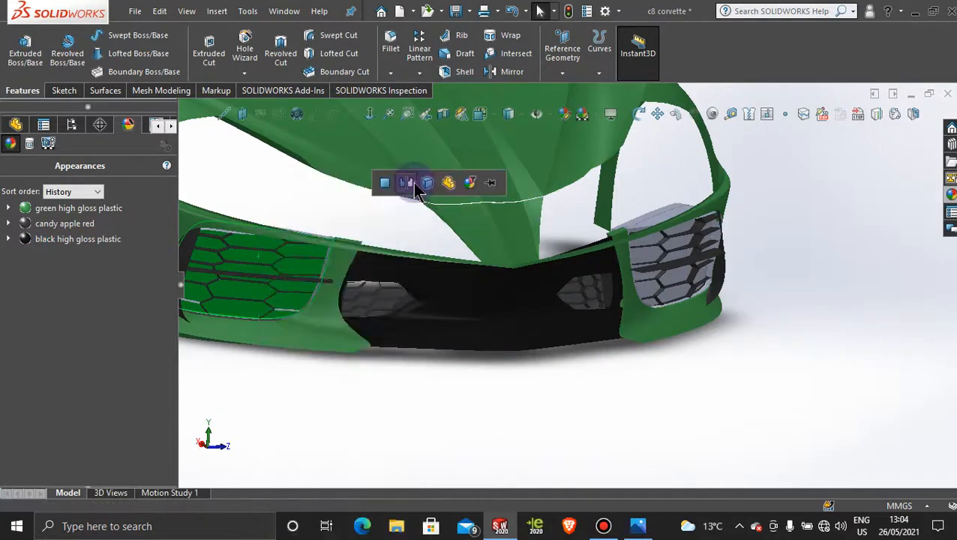
Inspect the coloured hood, bumper and grilles of the Corvette front end from several angles and distances
middle_click_drag(442, 207, 483, 350)
scroll(484, 350, "down", 3)
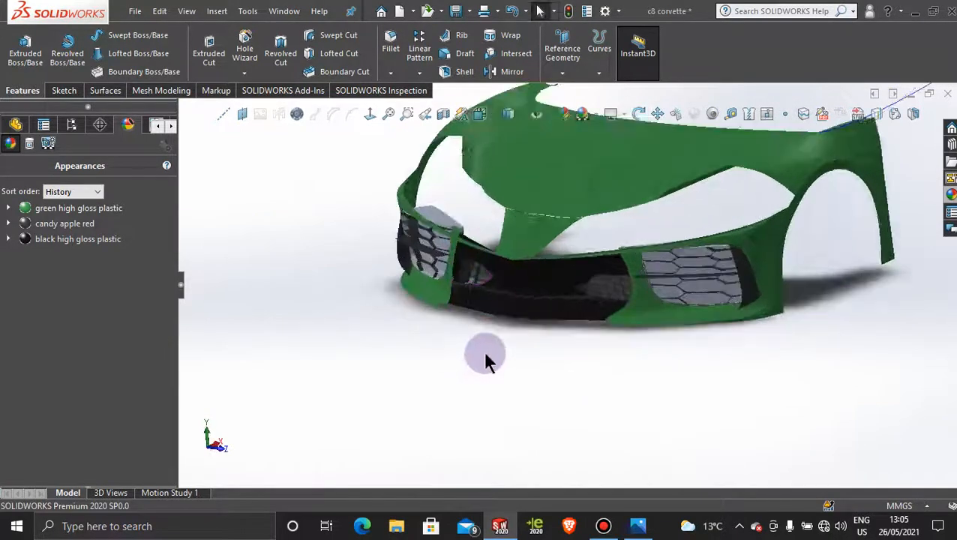
scroll(612, 231, "up", 5)
scroll(610, 228, "down", 3)
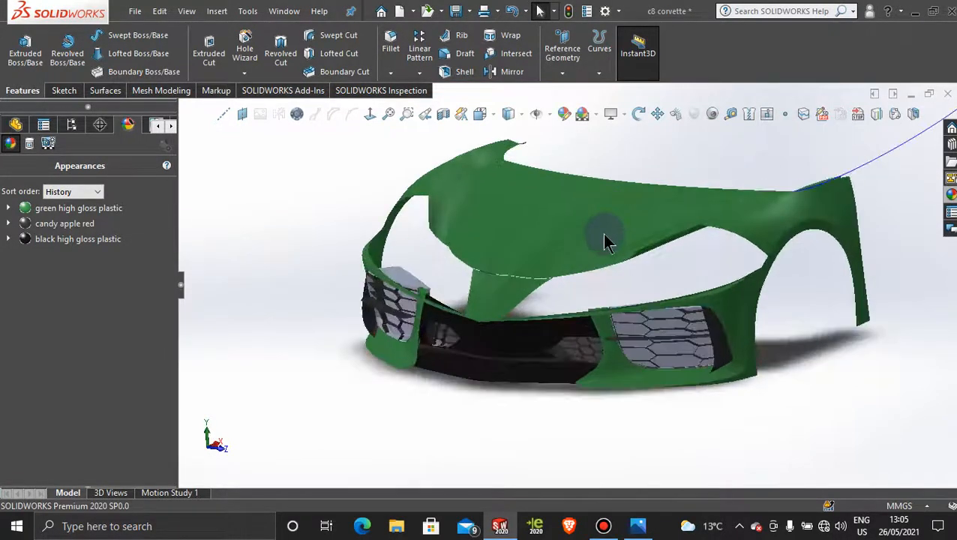
middle_click_drag(592, 300, 604, 363)
scroll(547, 268, "down", 3)
middle_click_drag(547, 269, 519, 262)
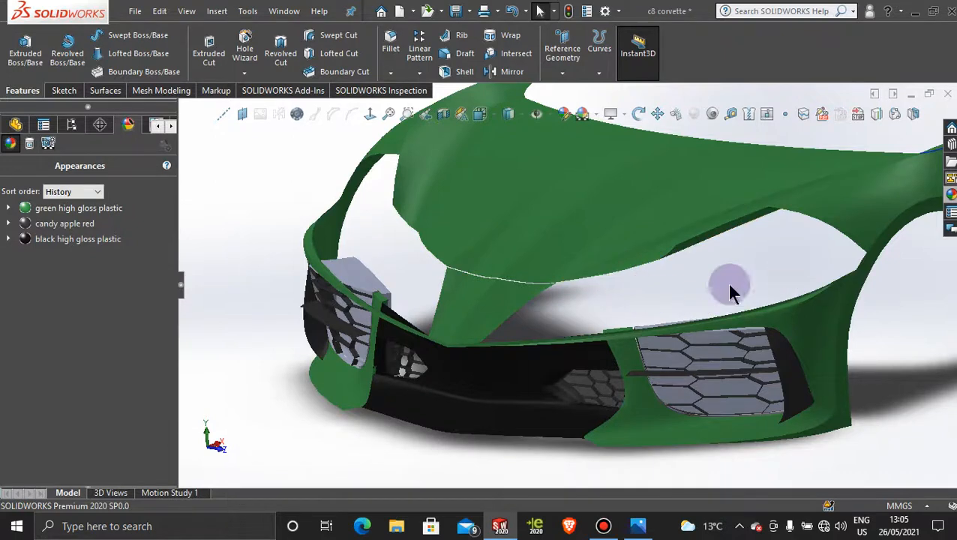
scroll(783, 264, "up", 3)
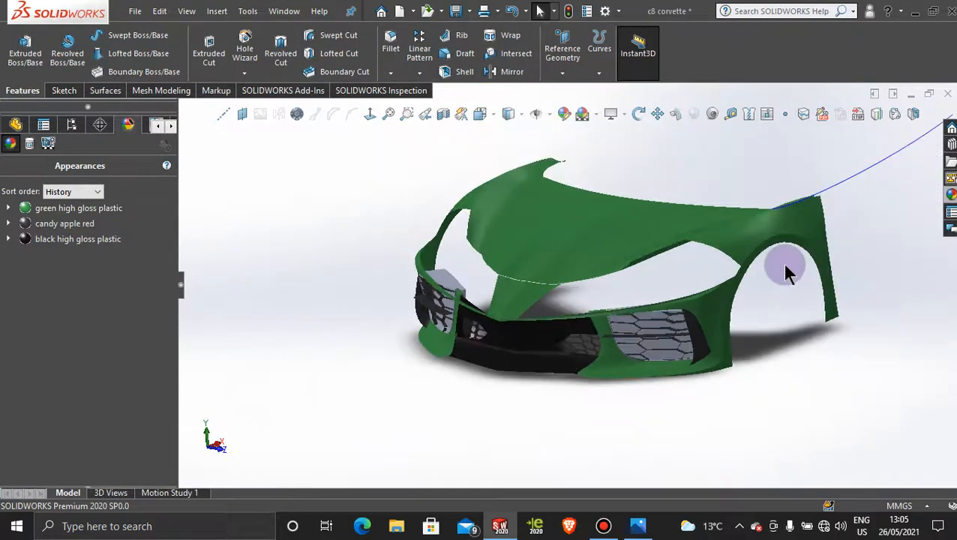
middle_click_drag(781, 270, 741, 303)
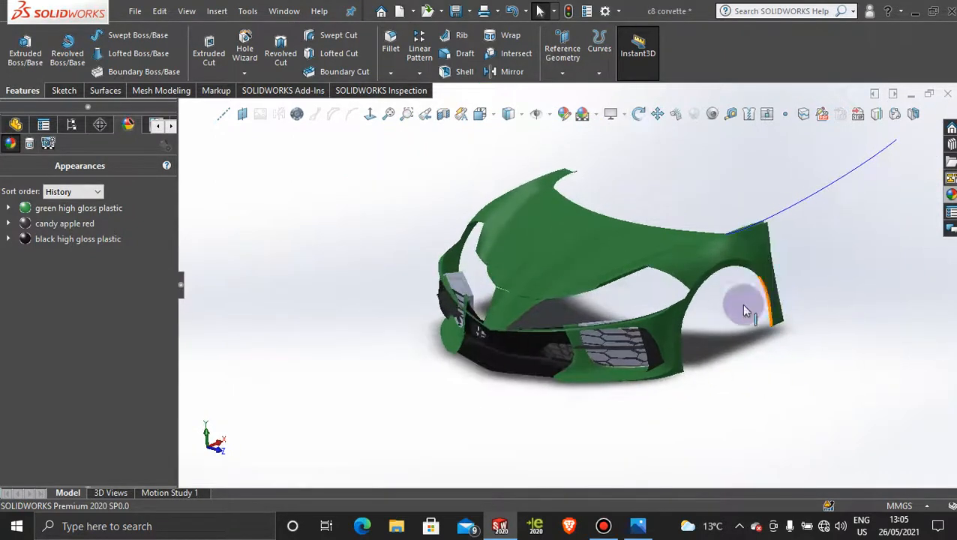
scroll(465, 339, "down", 4)
scroll(464, 341, "up", 1)
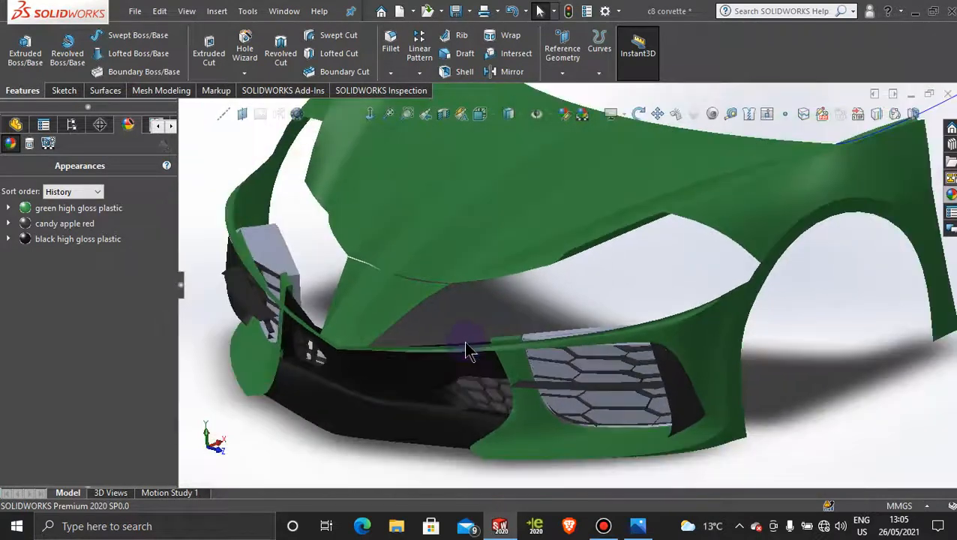
scroll(362, 300, "up", 3)
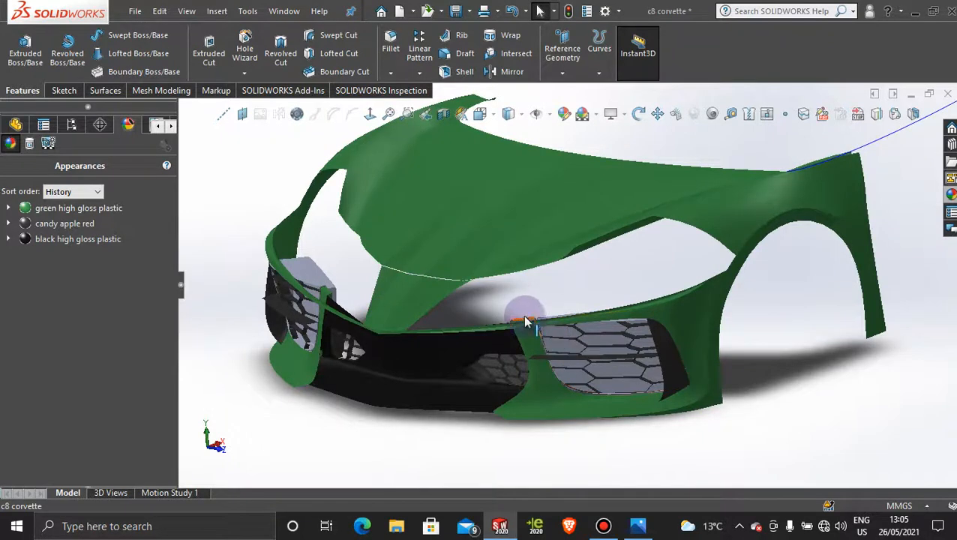
left_click(604, 525)
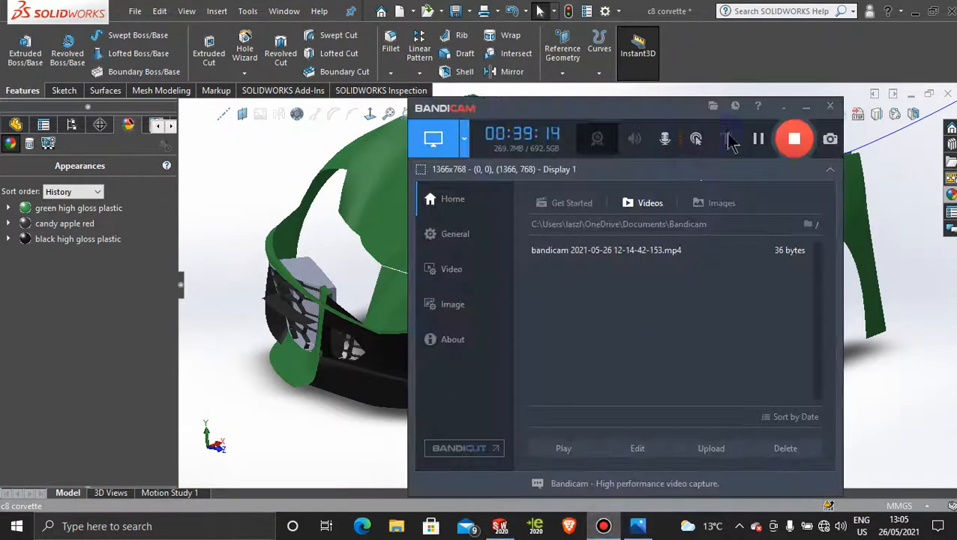